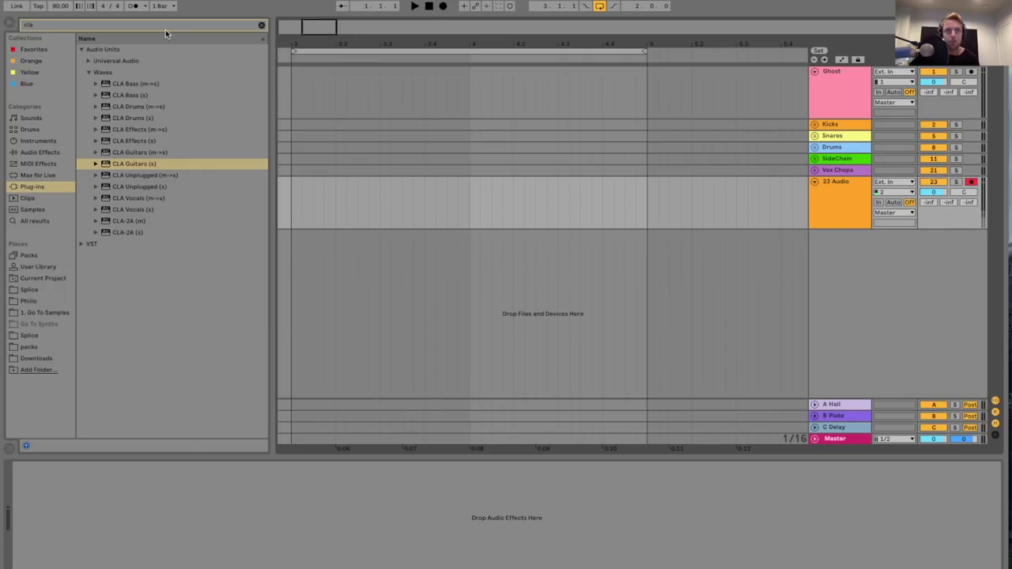
- Turn on the metronome and record an audio take on the 23 Audio track starting at bar 3
key(o)
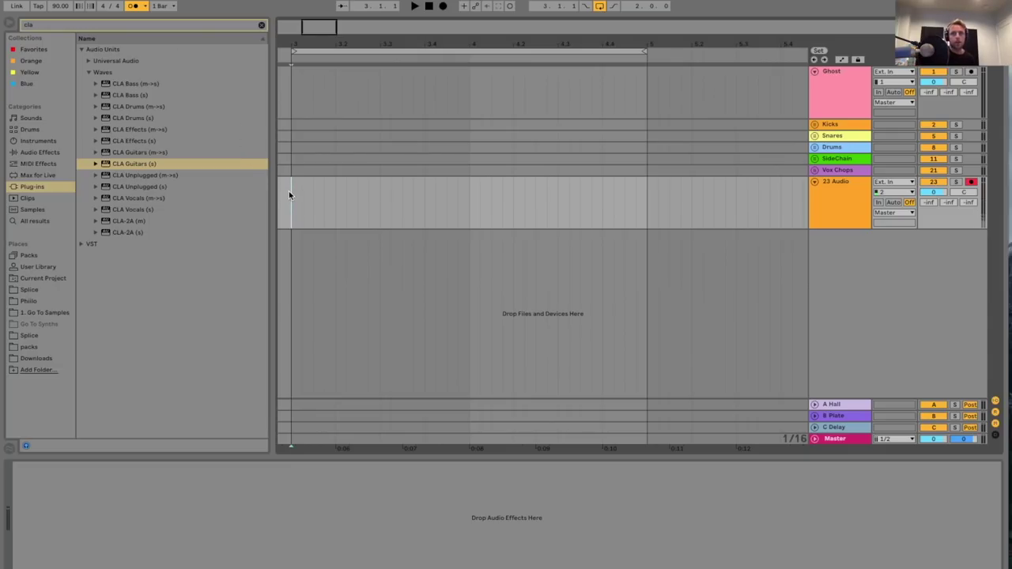
click(368, 51)
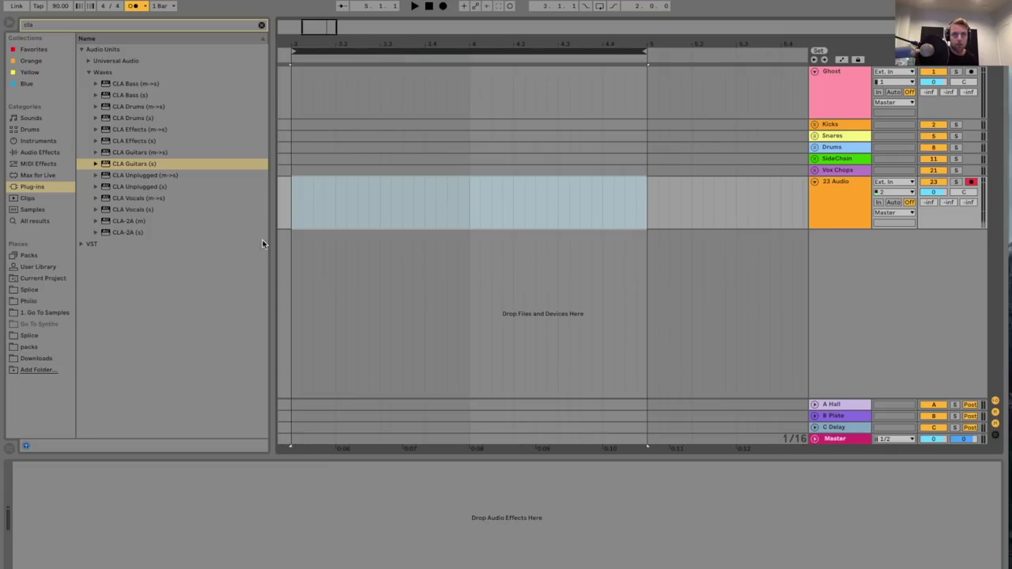
click(290, 219)
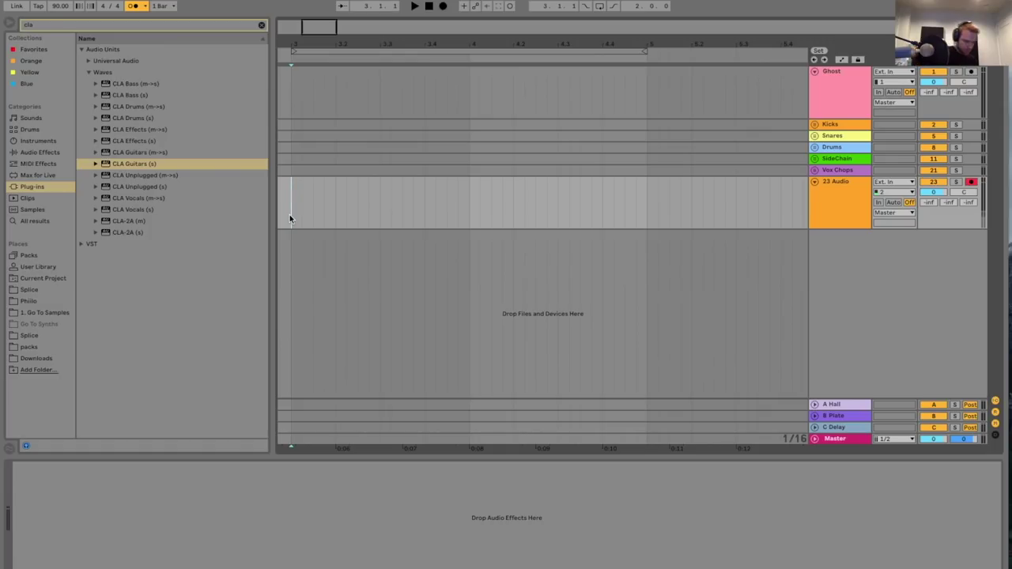
key(F9)
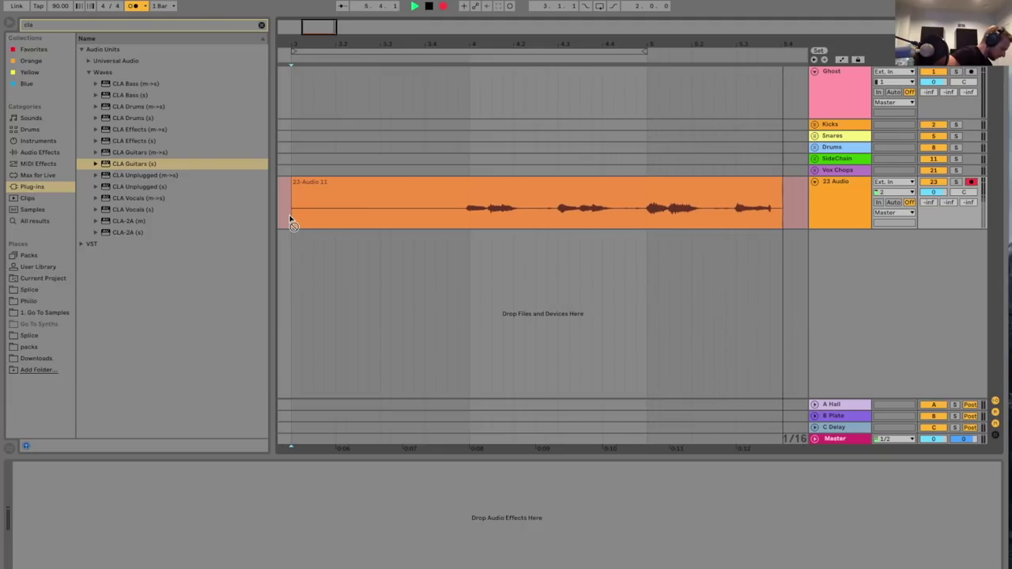
key(space)
- Open the recorded clip and add warp markers at 2.3 and on the first strum, aligning that strum to beat 2
double_click(291, 222)
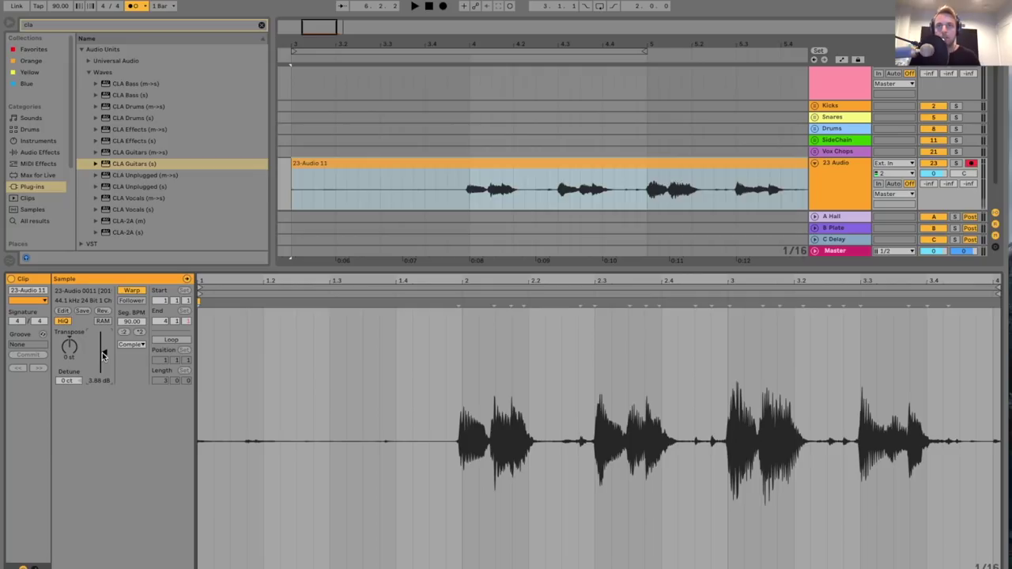
click(594, 303)
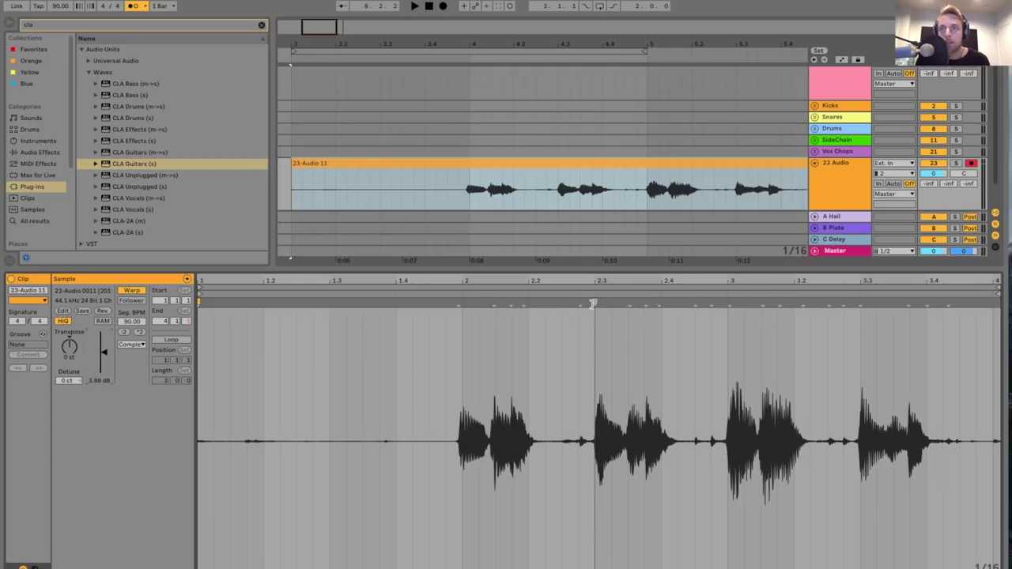
drag(458, 303, 462, 303)
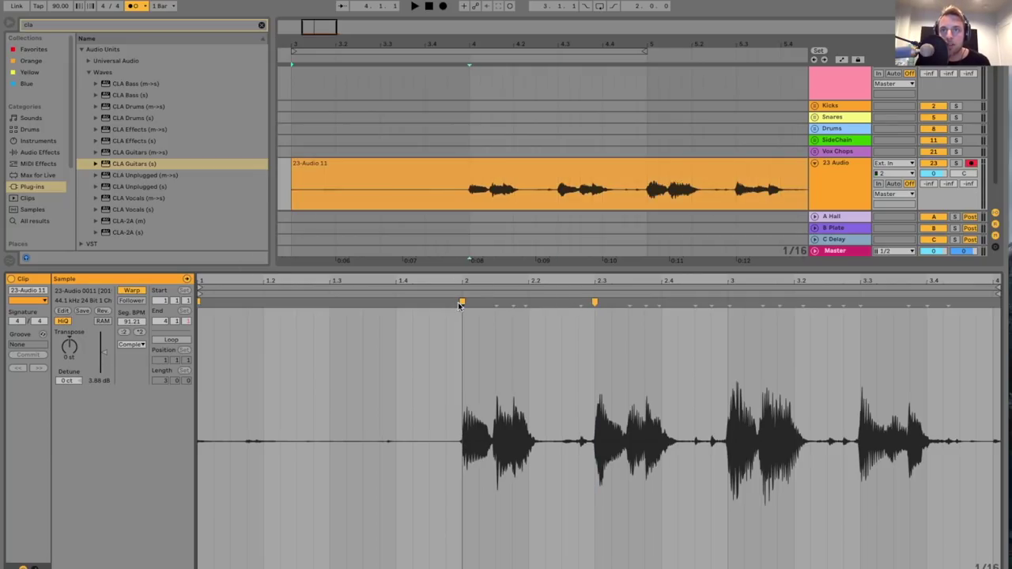
- Split the recording at bar 4, delete the silent first part and move the remaining clip to bar 3
click(466, 195)
key(super+e)
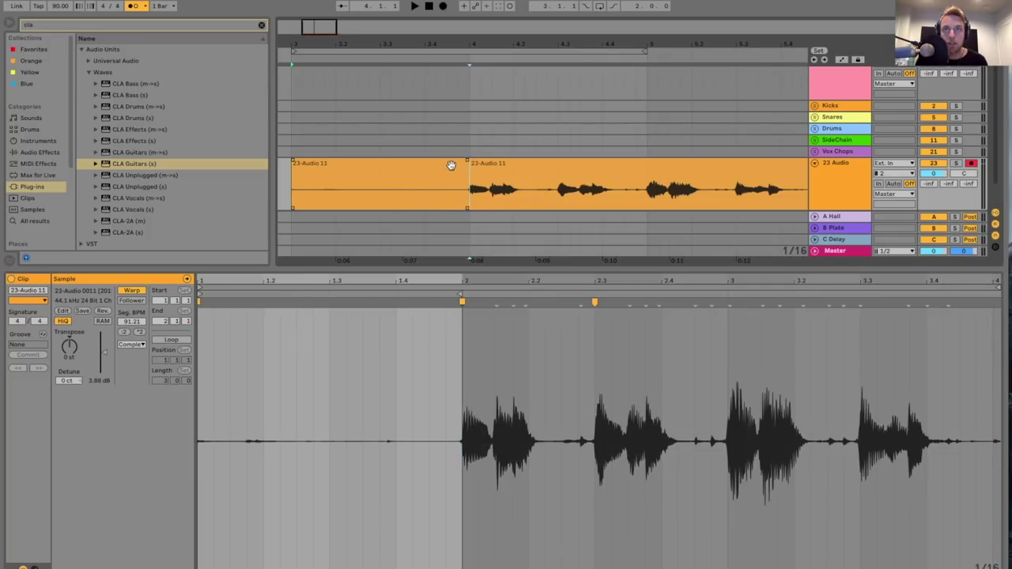
click(451, 166)
key(Delete)
drag(533, 168, 407, 183)
drag(526, 169, 350, 185)
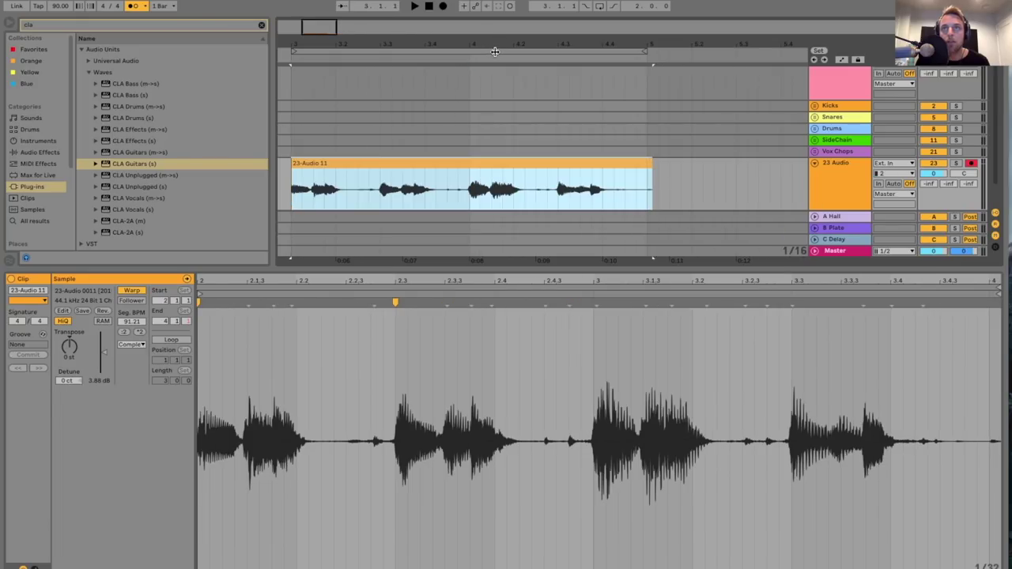
- Turn on looping for bars 3 to 5 and start playback
click(497, 52)
right_click(499, 53)
click(517, 61)
key(space)
- Trim the clip's end to bar 5 and add a short fade-out there
click(295, 164)
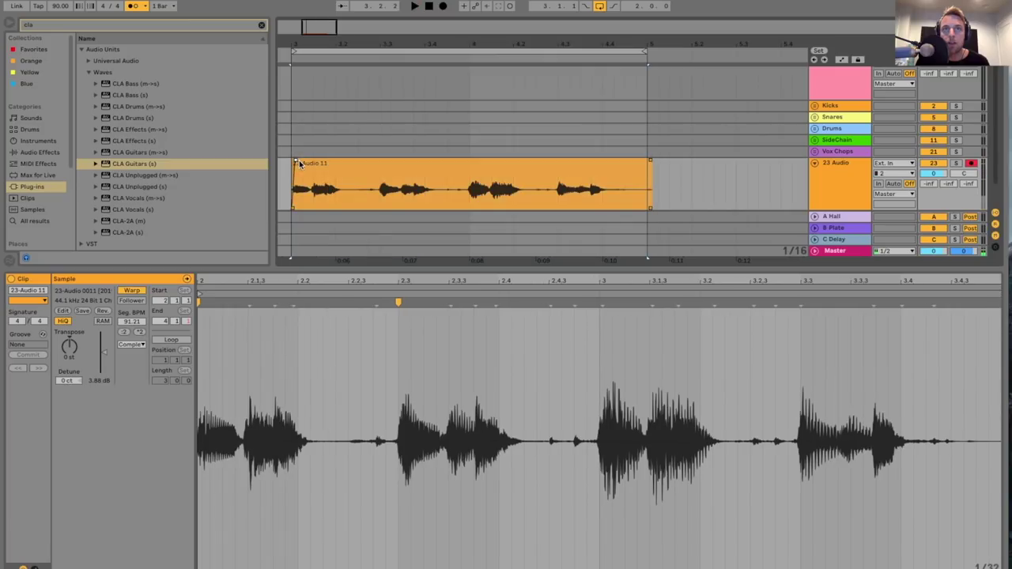
drag(649, 165, 622, 170)
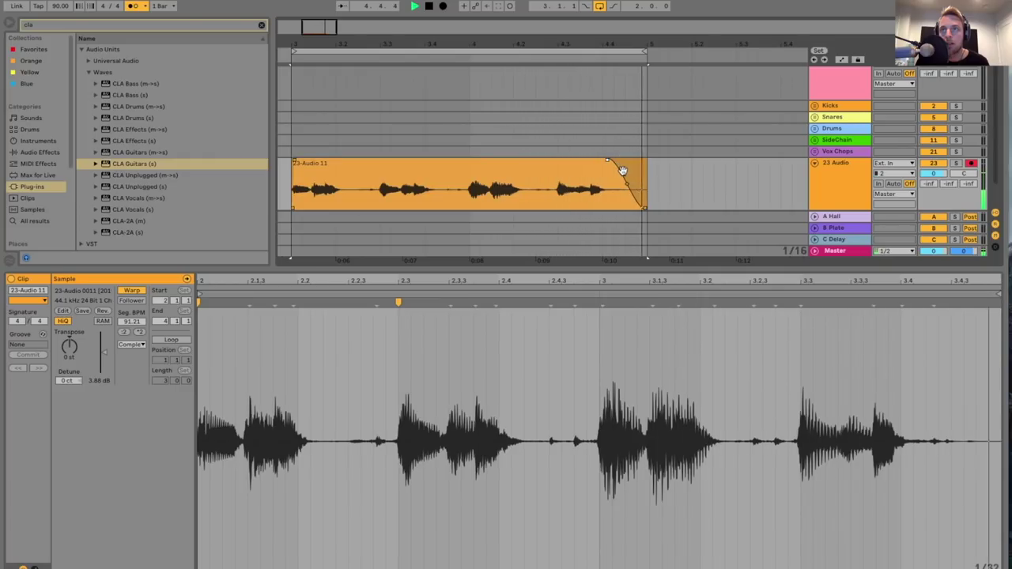
key(space)
click(639, 167)
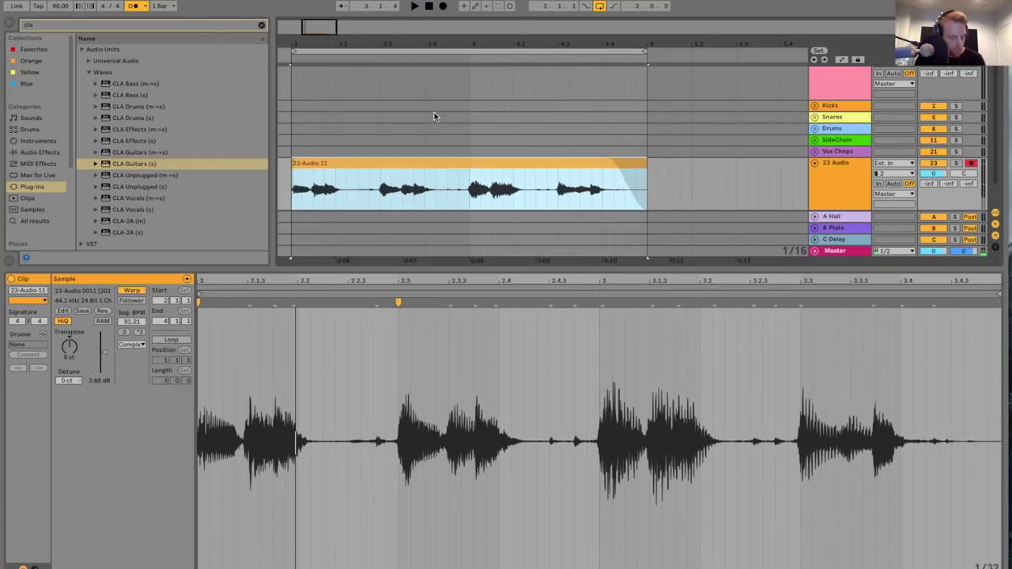
key(super+comma)
click(364, 104)
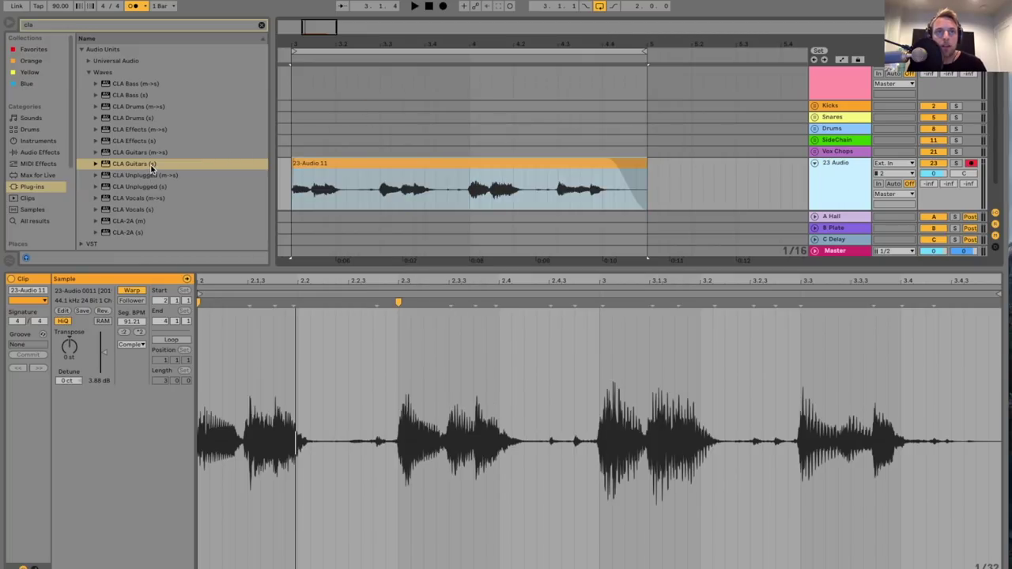
- Add CLA Guitars (s) to the 23 Audio track and load its Acoustic - Strumbolina preset
drag(150, 164, 388, 203)
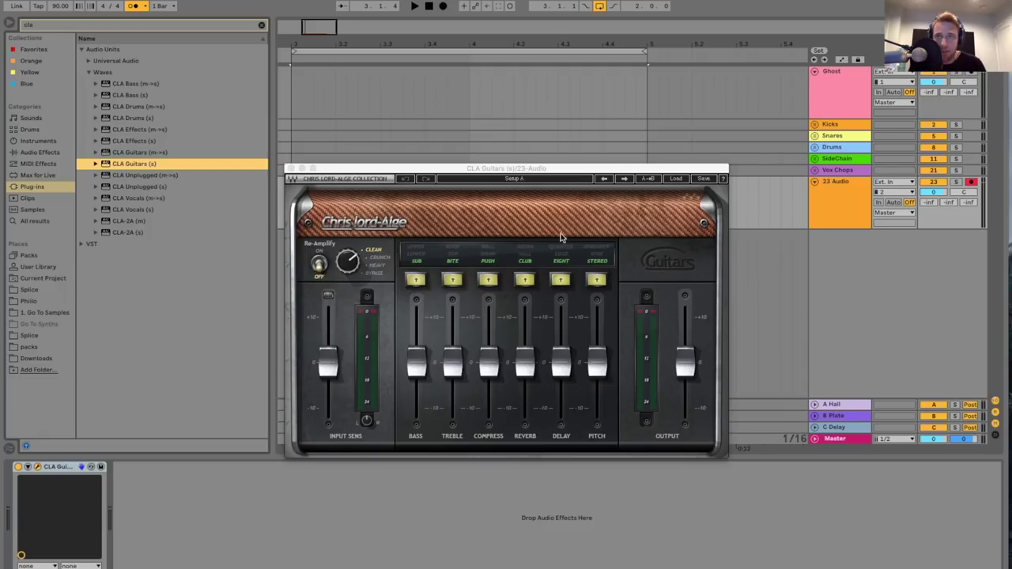
click(676, 179)
mouse_move(719, 274)
mouse_move(724, 247)
click(827, 278)
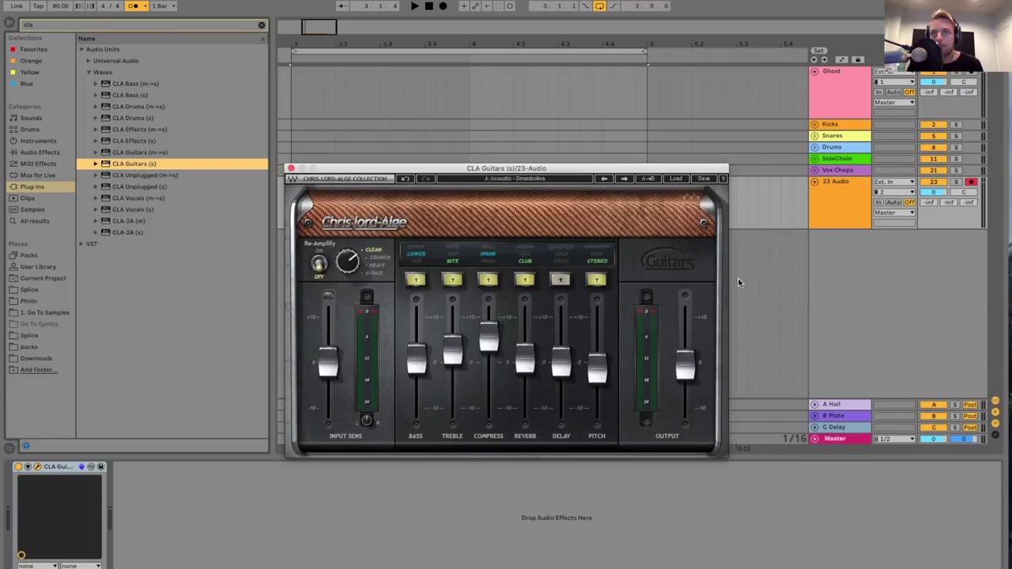
- During playback, set CLA Guitars' compression to Push, lower the bass, and raise the treble, pitch and reverb faders
key(space)
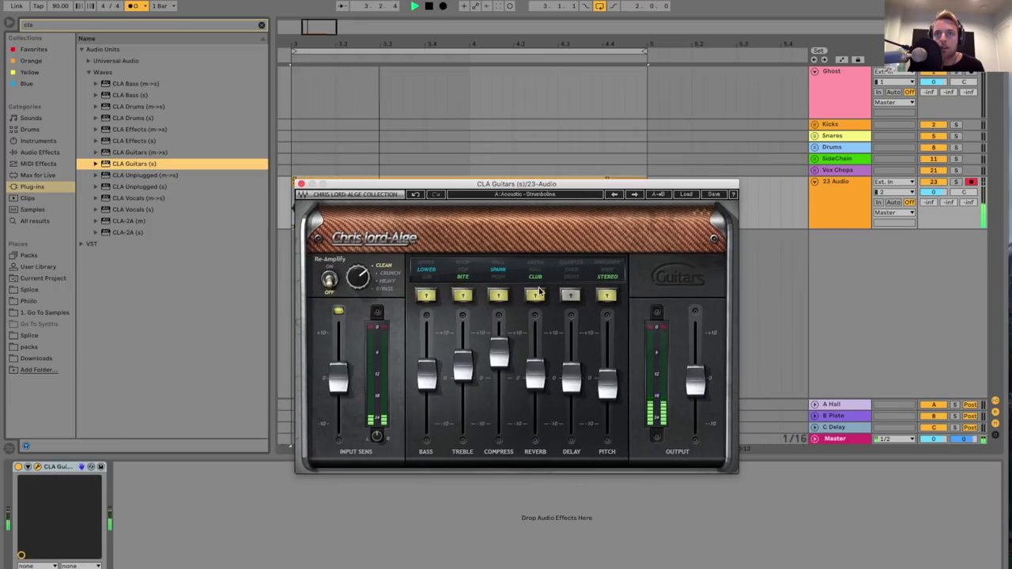
click(498, 296)
drag(463, 366, 426, 388)
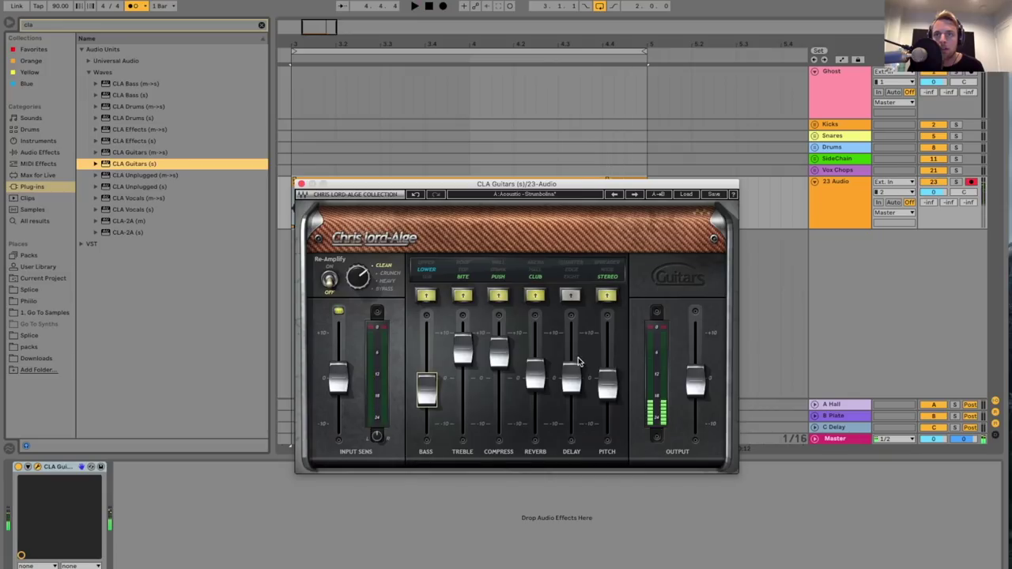
drag(607, 385, 607, 356)
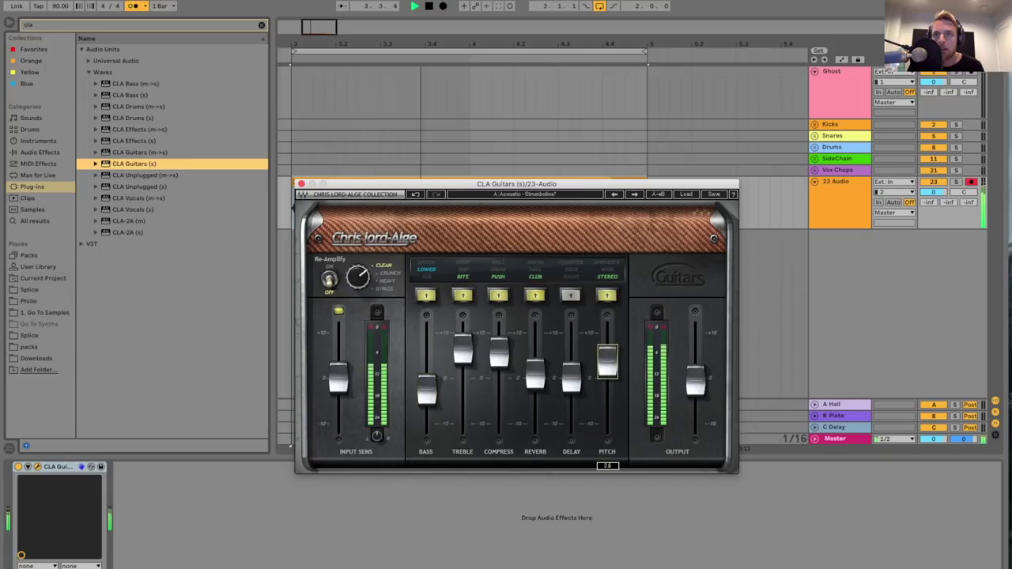
drag(535, 373, 536, 369)
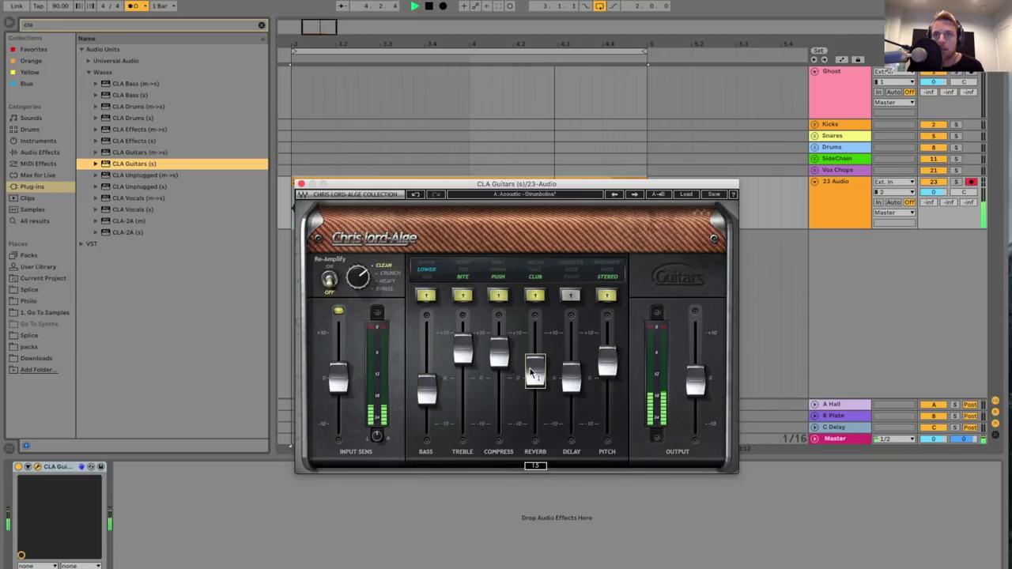
click(300, 184)
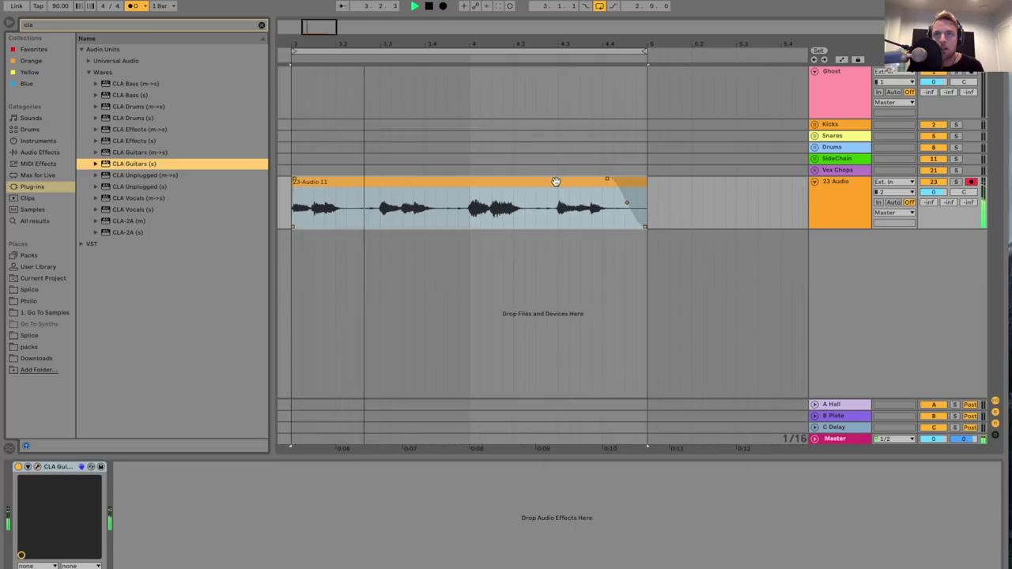
- Turn off the metronome and stop playback
click(135, 7)
drag(320, 29, 319, 27)
key(space)
- Add the CLA-2A (s) compressor to the 23 Audio track and load its Acoustic Guitar preset
click(188, 23)
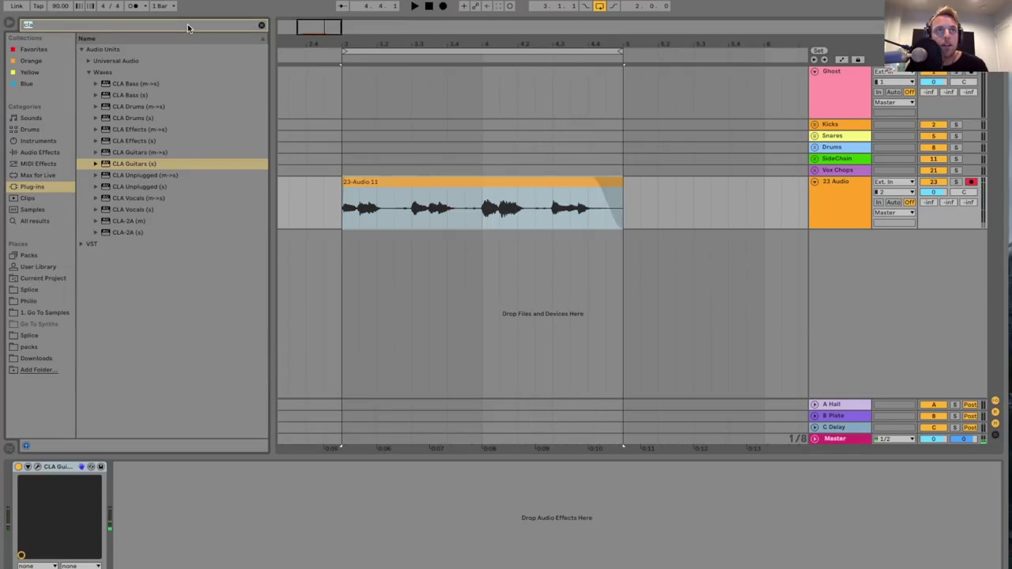
text(cla)
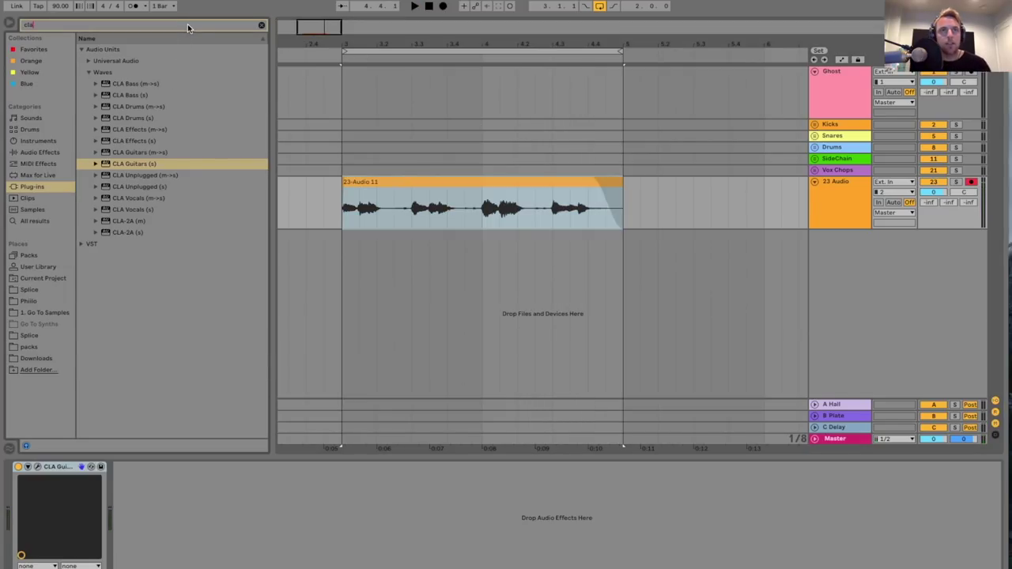
click(138, 108)
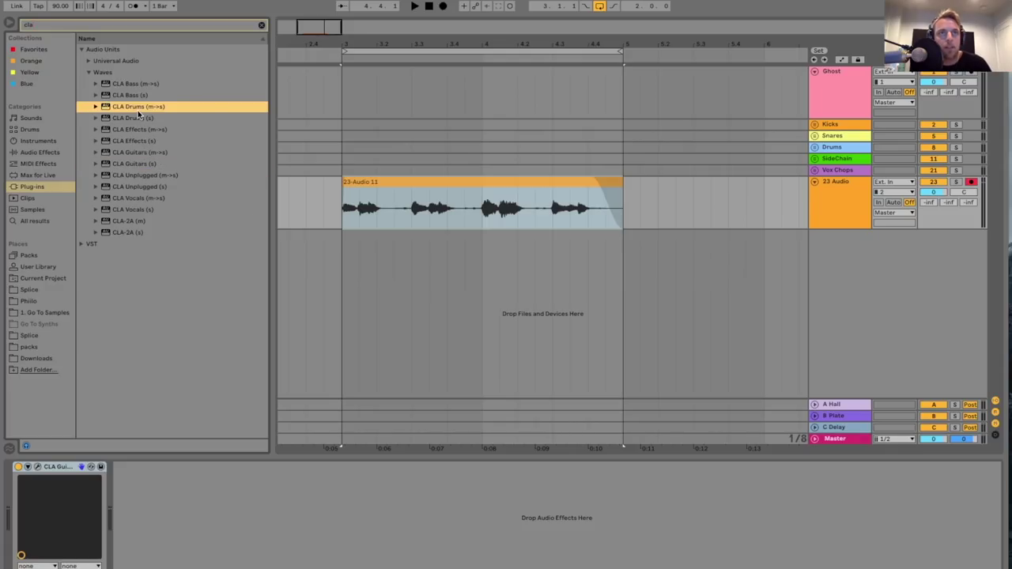
double_click(140, 232)
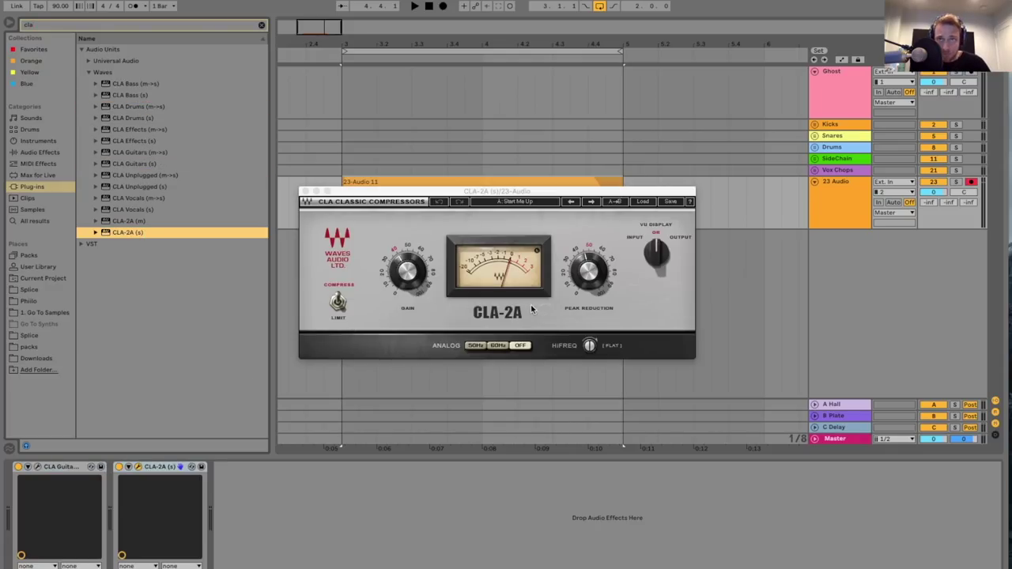
click(643, 202)
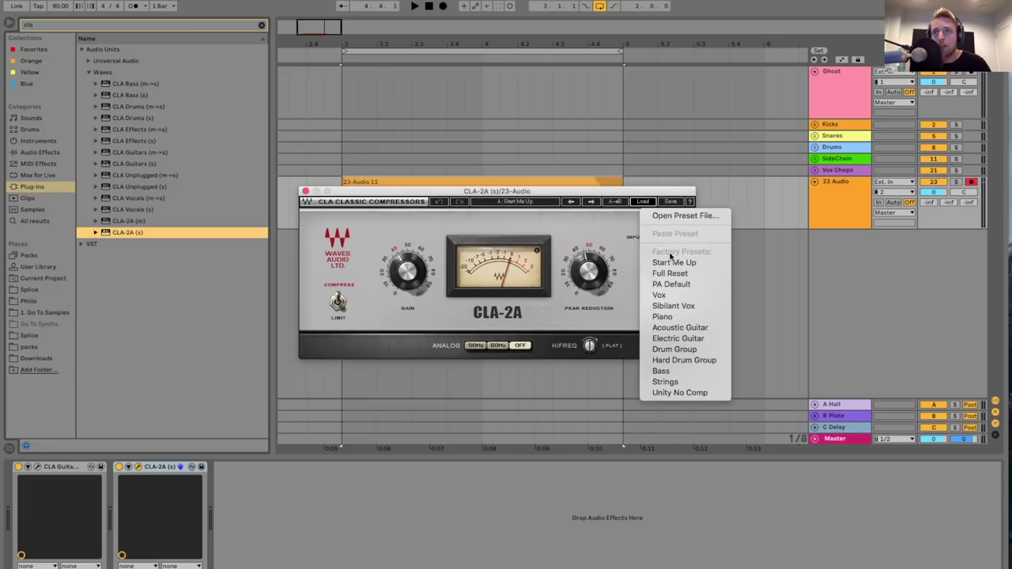
click(681, 327)
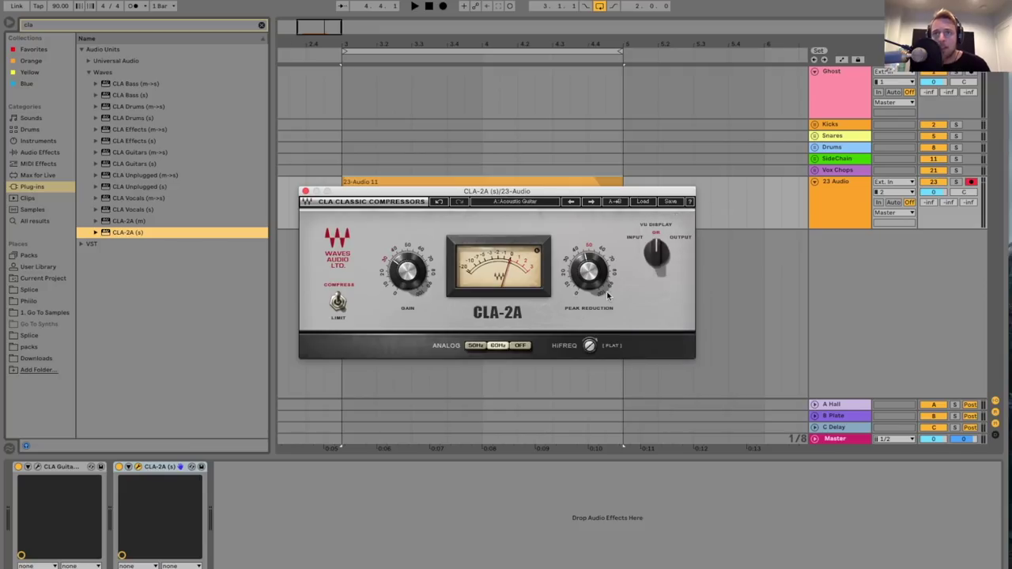
- Lower the CLA-2A's peak reduction slightly, audition the loop and close the plug-in window
drag(592, 281, 592, 294)
key(space)
key(space)
click(306, 190)
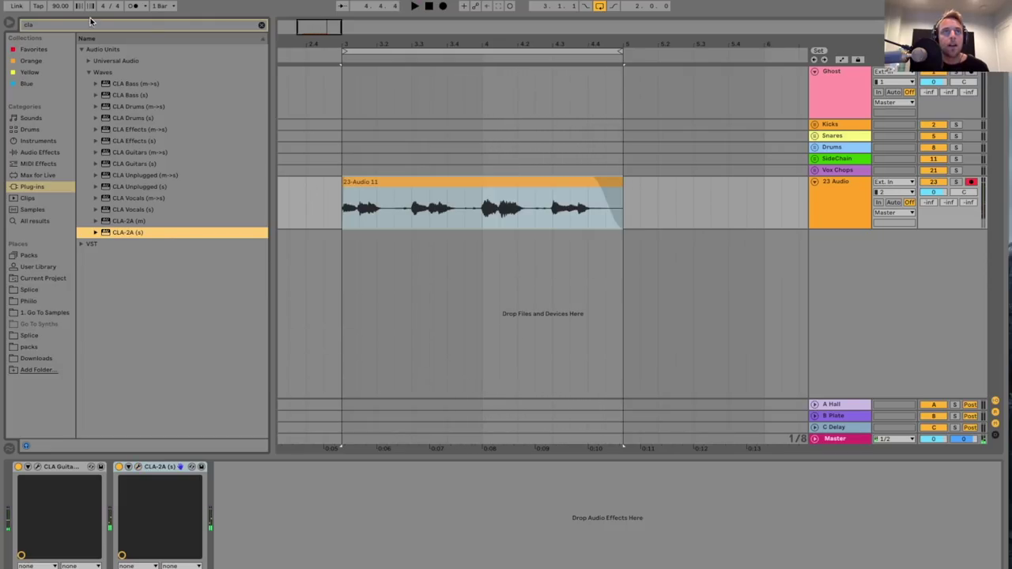
- Find EQ Eight among the audio effects and add it after the CLA-2A on the 23 Audio track
click(91, 25)
text(eq)
click(47, 151)
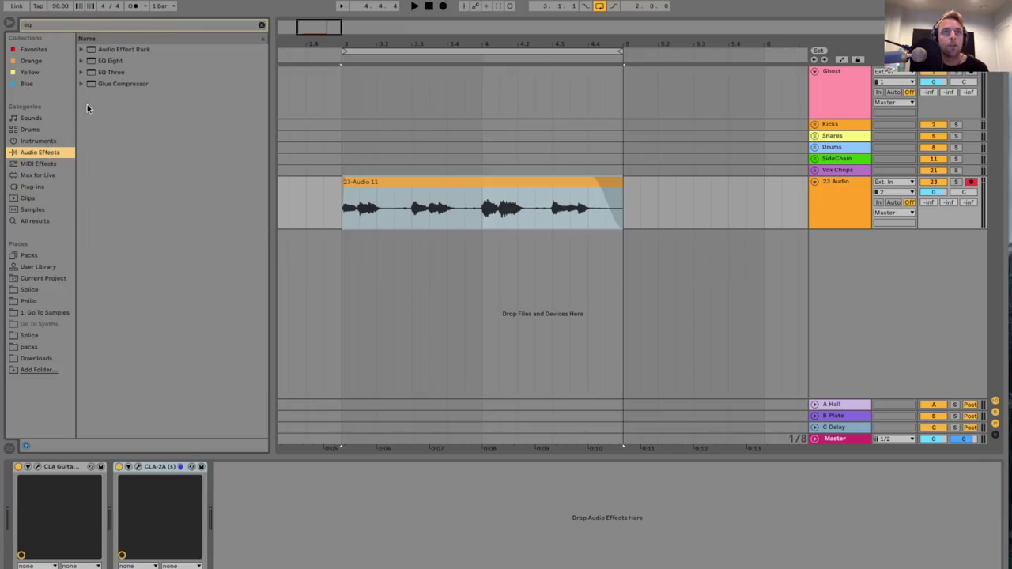
double_click(119, 61)
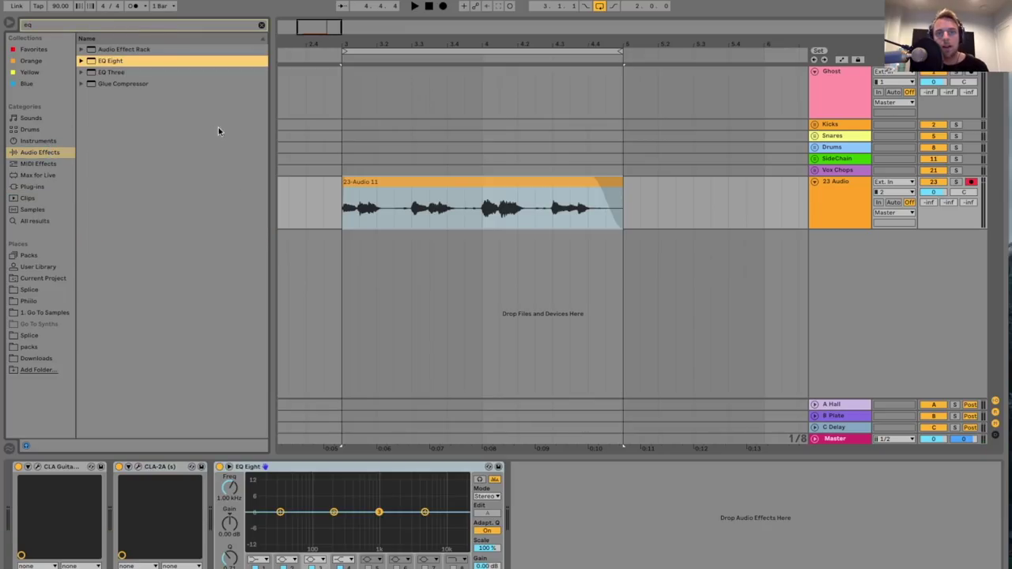
- In EQ Eight, make band 1 a low cut at about 80.8 Hz and slightly boost high band 4 during playback
click(265, 562)
click(263, 498)
drag(280, 522, 304, 528)
key(space)
drag(425, 512, 421, 508)
drag(303, 528, 308, 527)
key(space)
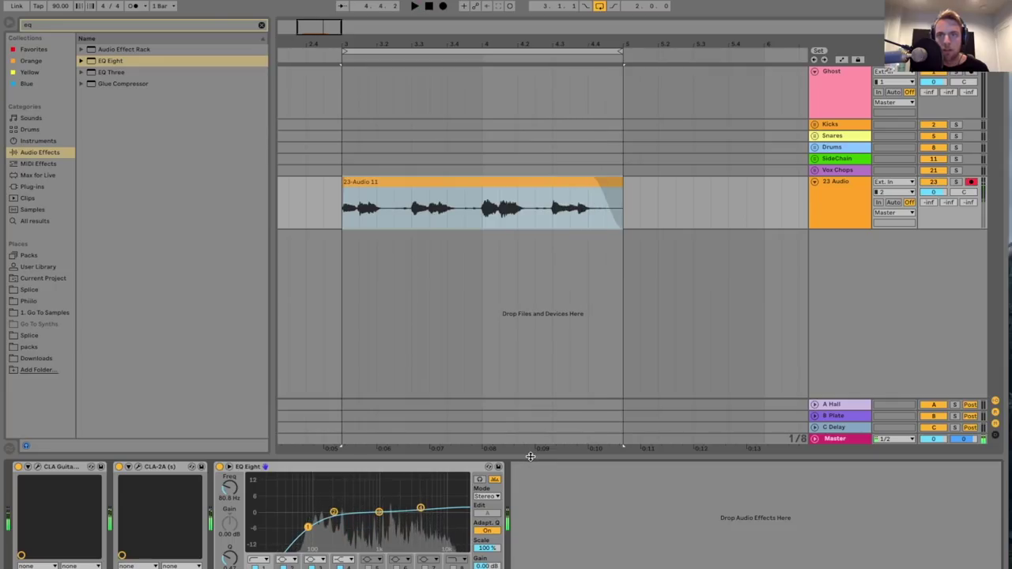
- Hide the device view and unfold the SideChain group
double_click(530, 457)
click(345, 218)
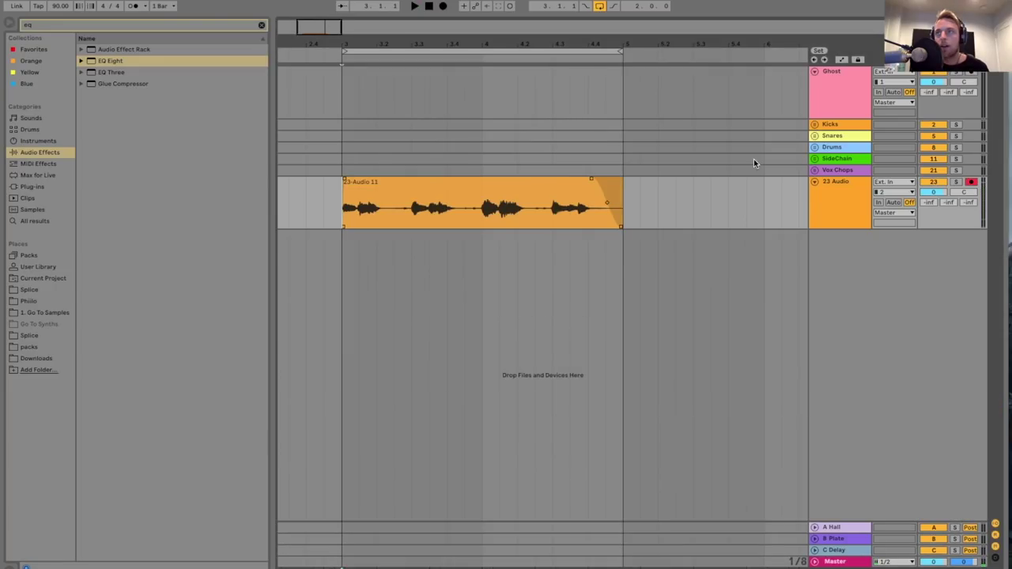
click(815, 159)
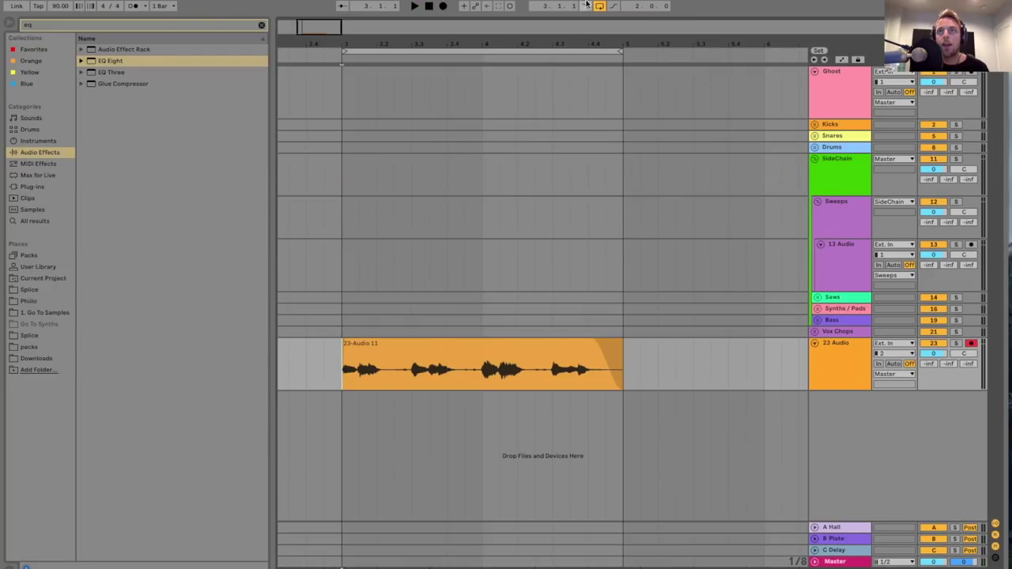
- Find Kontakt 5 among the Native Instruments plug-ins and load it on a new track
click(205, 27)
text(kontakt)
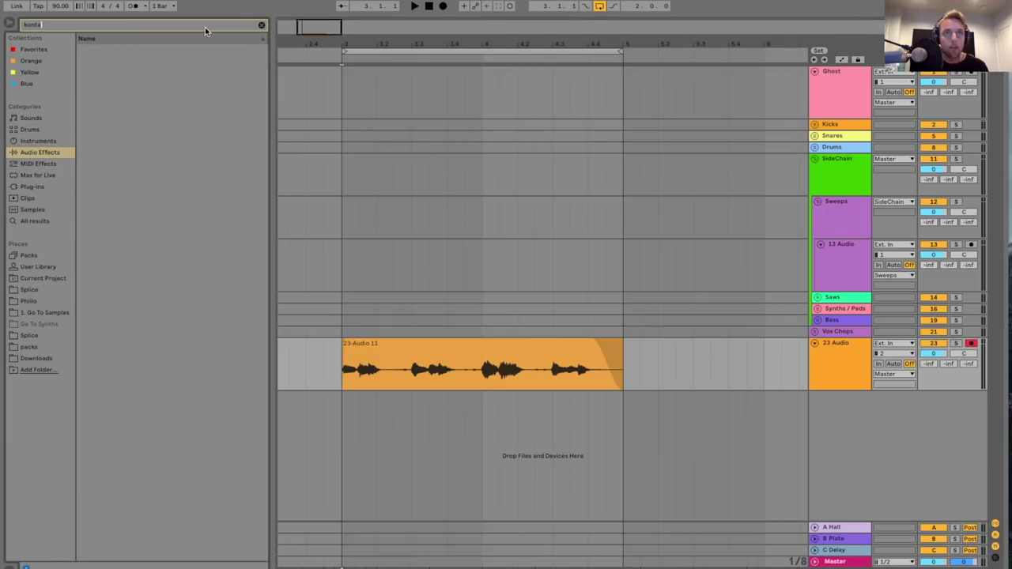
click(61, 188)
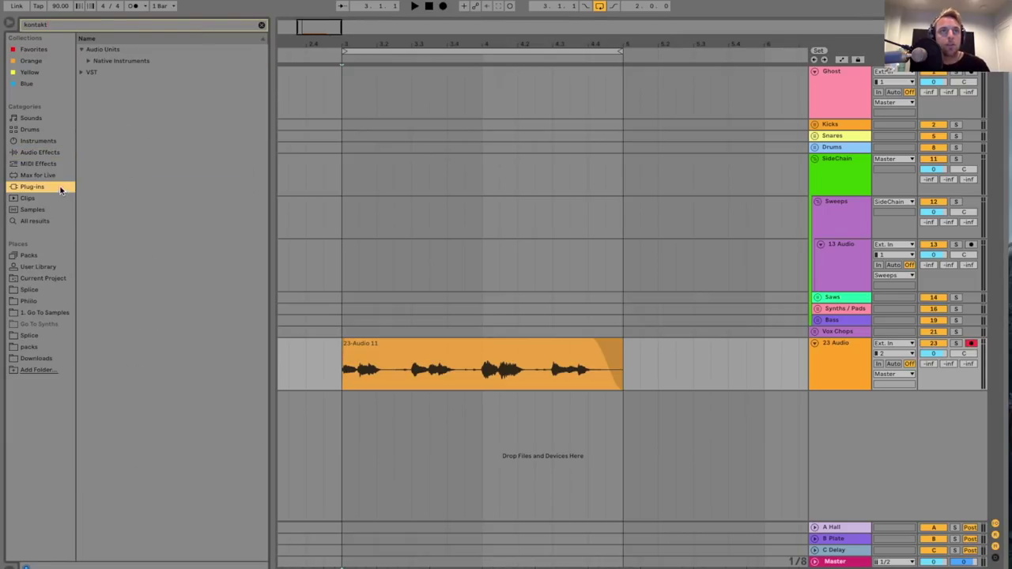
click(89, 61)
click(113, 73)
double_click(110, 72)
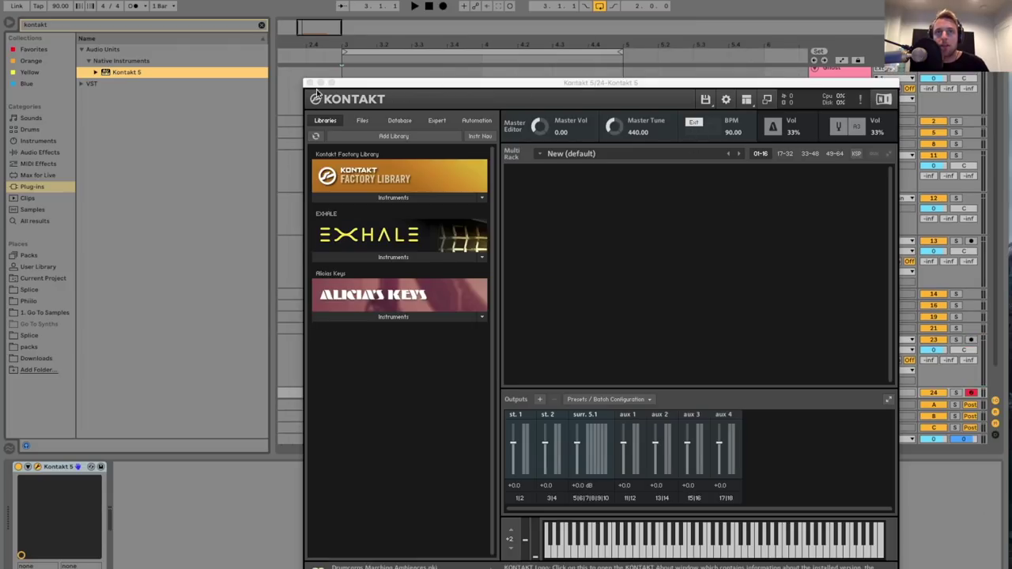
- Close the Kontakt window, move the Kontakt 5 track into the Synths / Pads group below 18 MIDI and unfold it
click(309, 82)
scroll(810, 348, down, 1)
click(836, 369)
click(818, 282)
scroll(831, 316, down, 5)
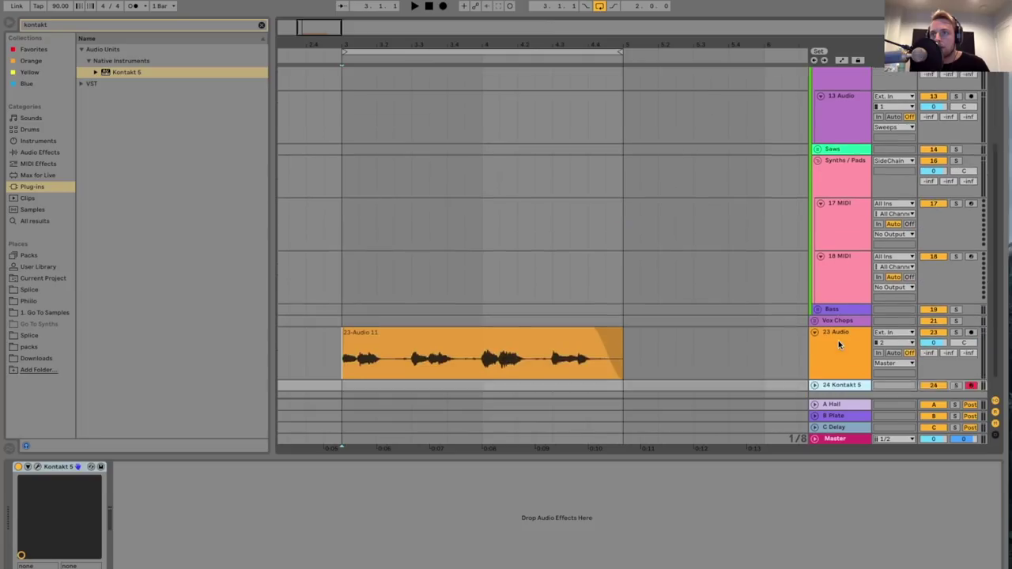
drag(840, 369, 838, 288)
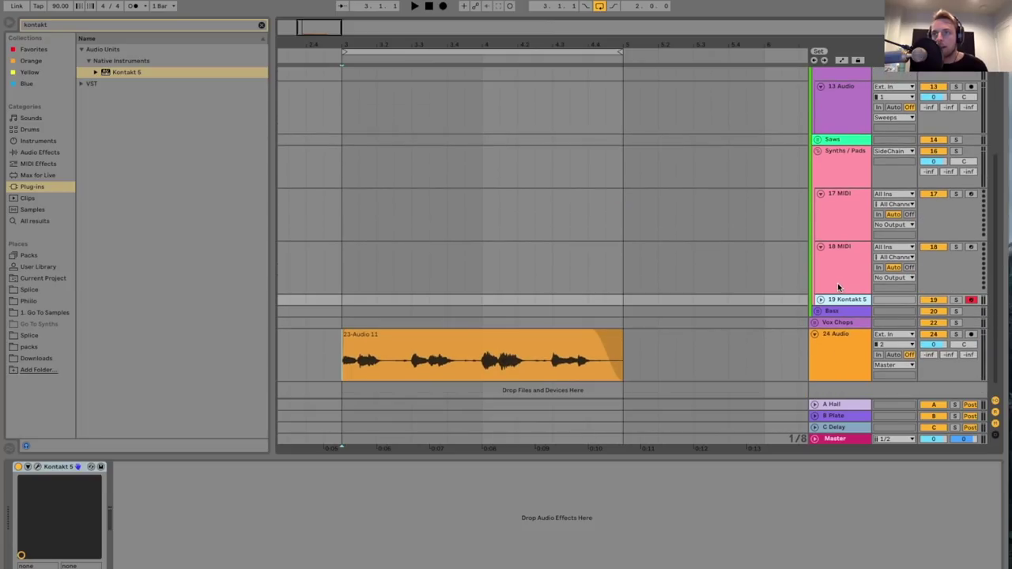
click(820, 301)
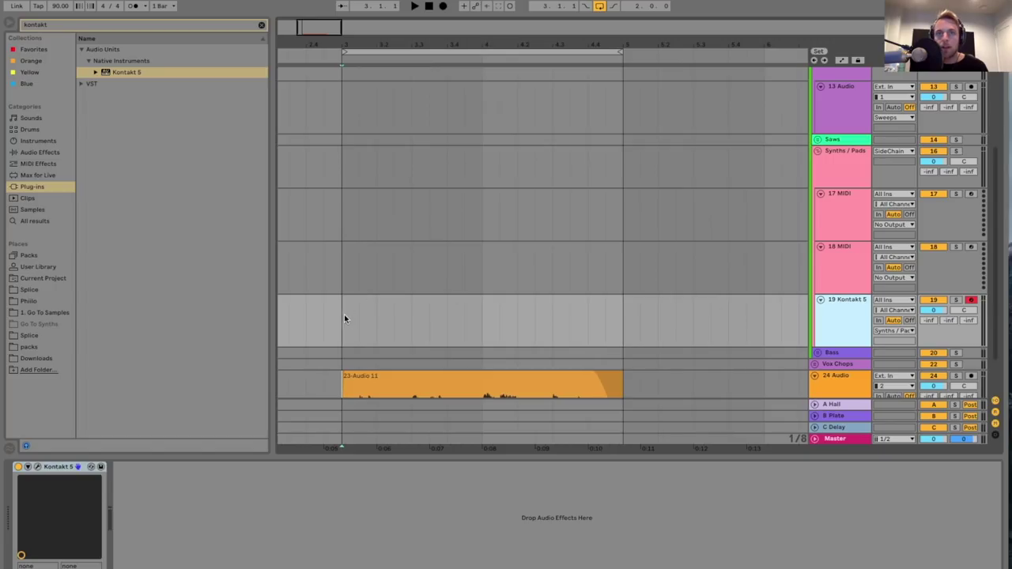
- Create an empty two-bar MIDI clip on the Kontakt 5 track from bar 3 to bar 5
drag(344, 315, 618, 313)
key(ctrl+shift+m)
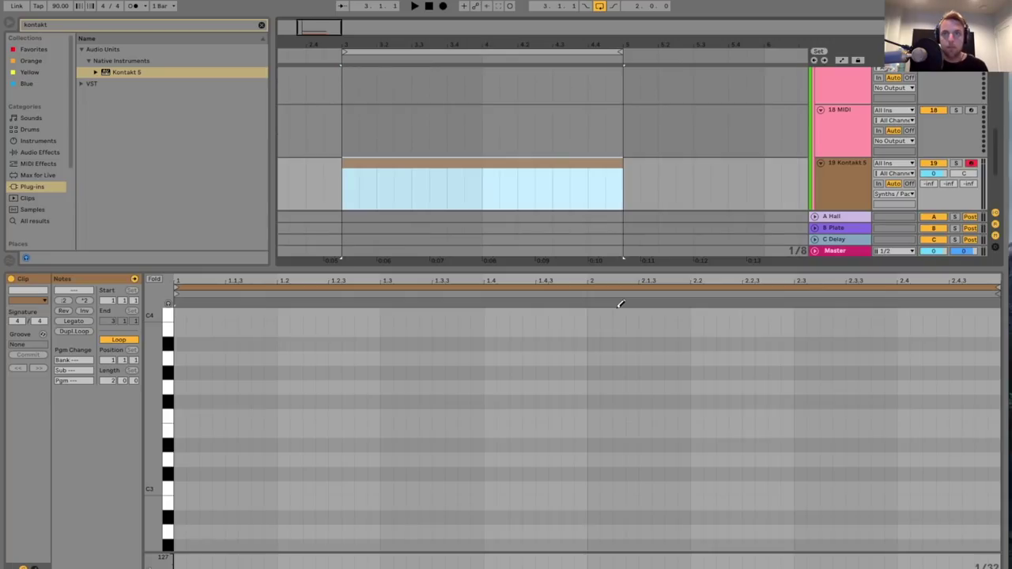
drag(616, 166, 615, 166)
- Load the Alicias Keys instrument in Kontakt with the Small Studio snapshot and close its window
double_click(834, 186)
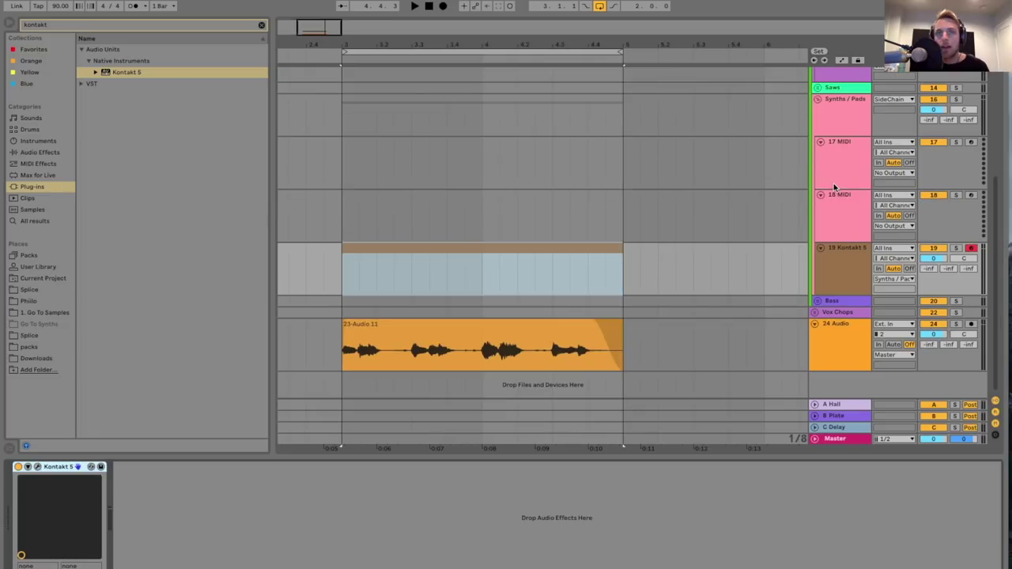
click(37, 467)
click(405, 317)
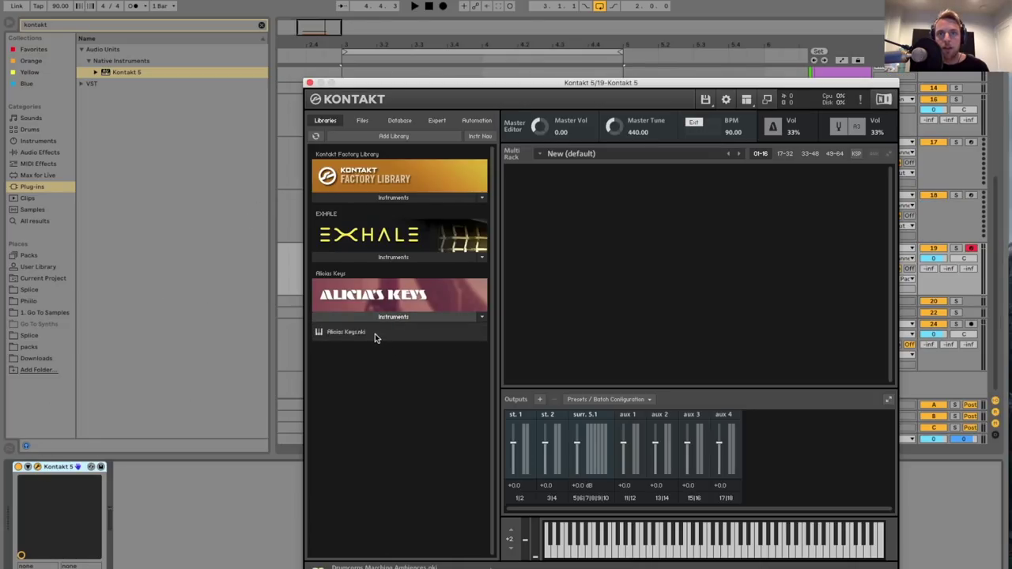
double_click(375, 333)
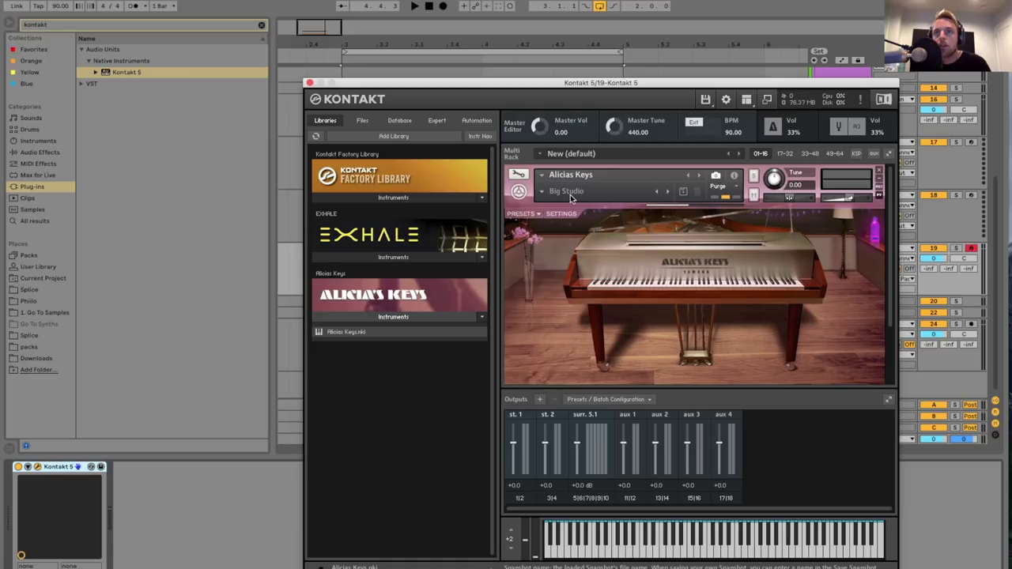
click(543, 192)
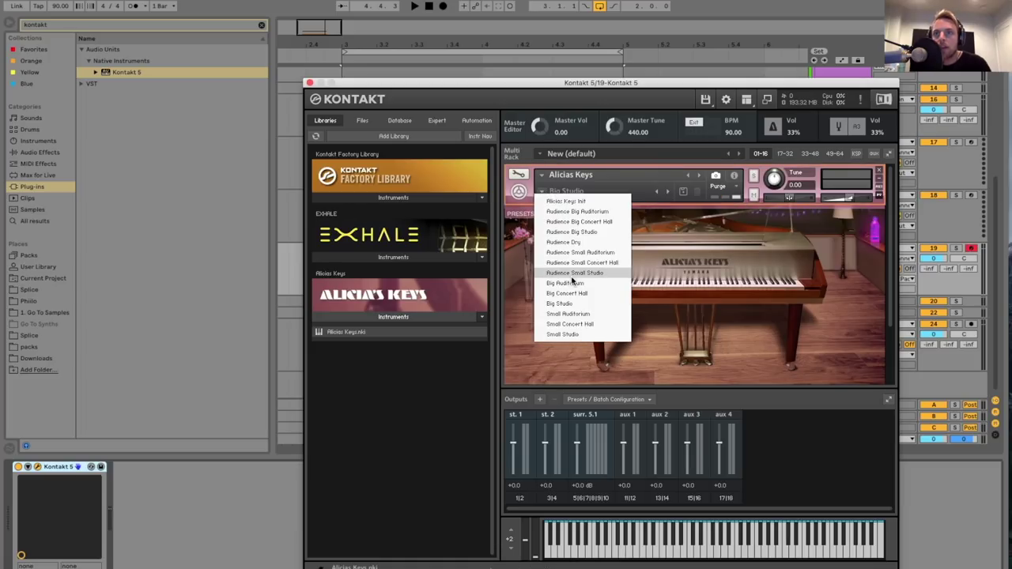
click(583, 333)
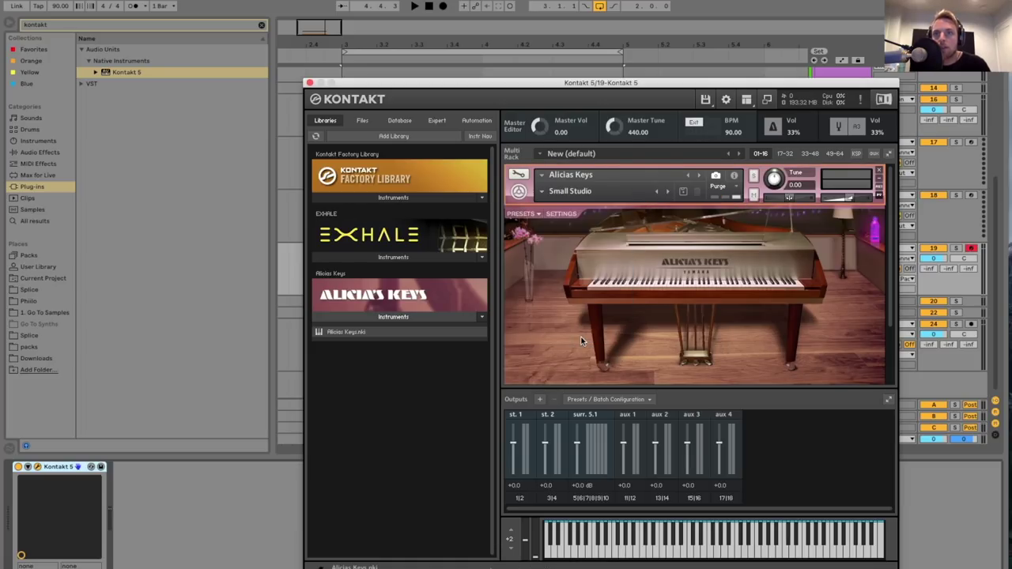
click(310, 82)
- Open the Kontakt 5 clip in a taller note editor and listen to its chord progression
double_click(477, 248)
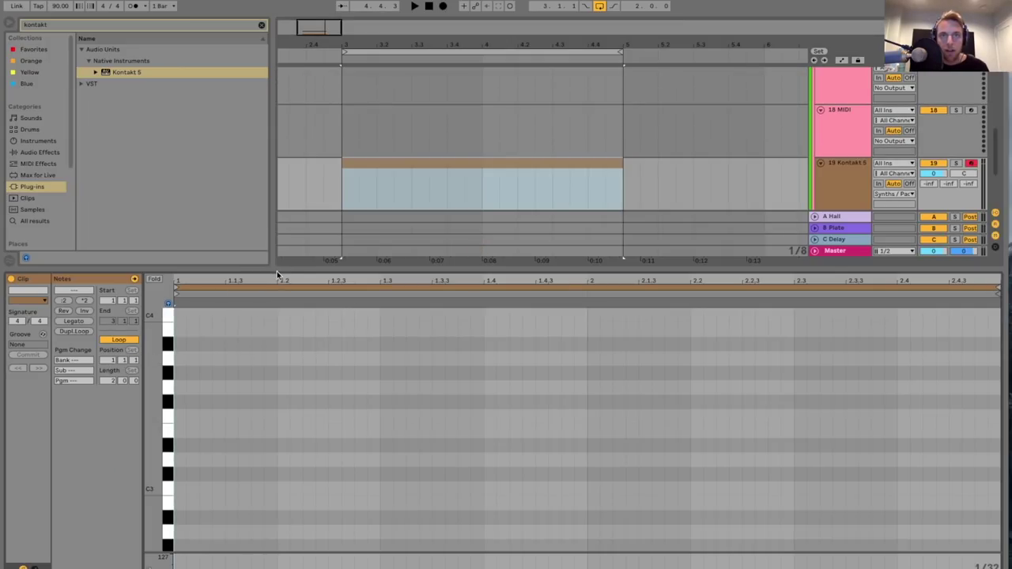
drag(282, 270, 282, 185)
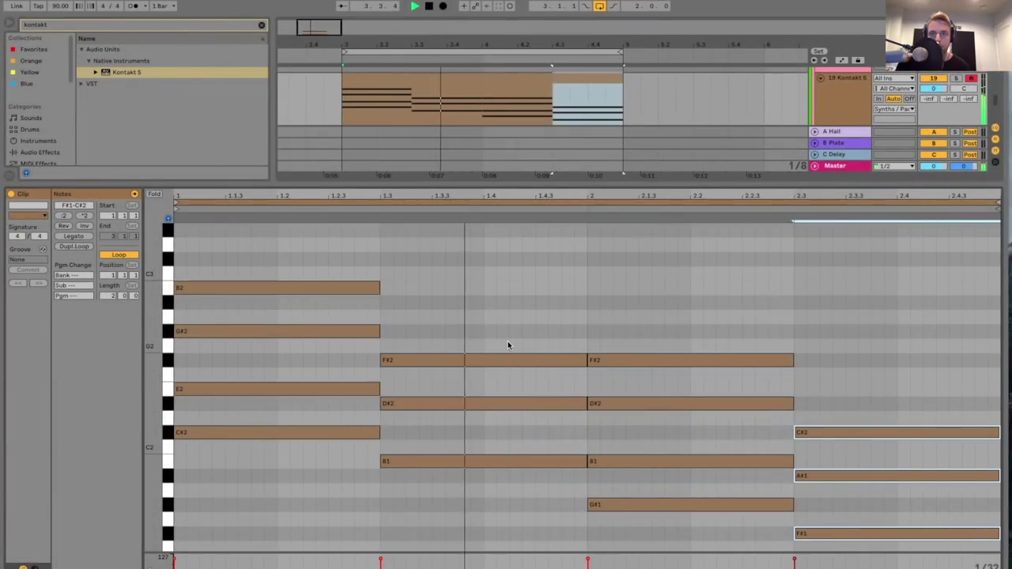
key(b)
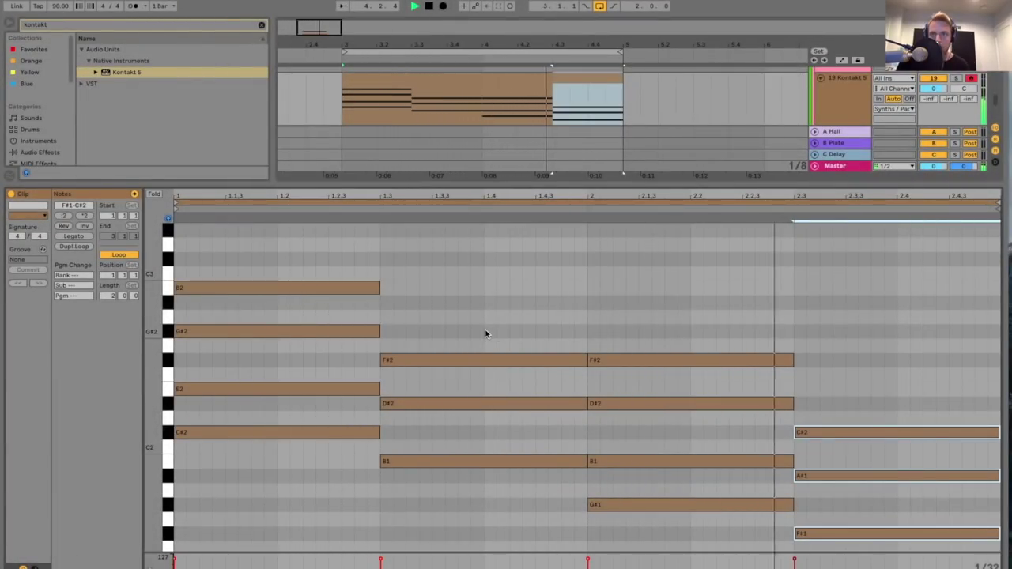
key(space)
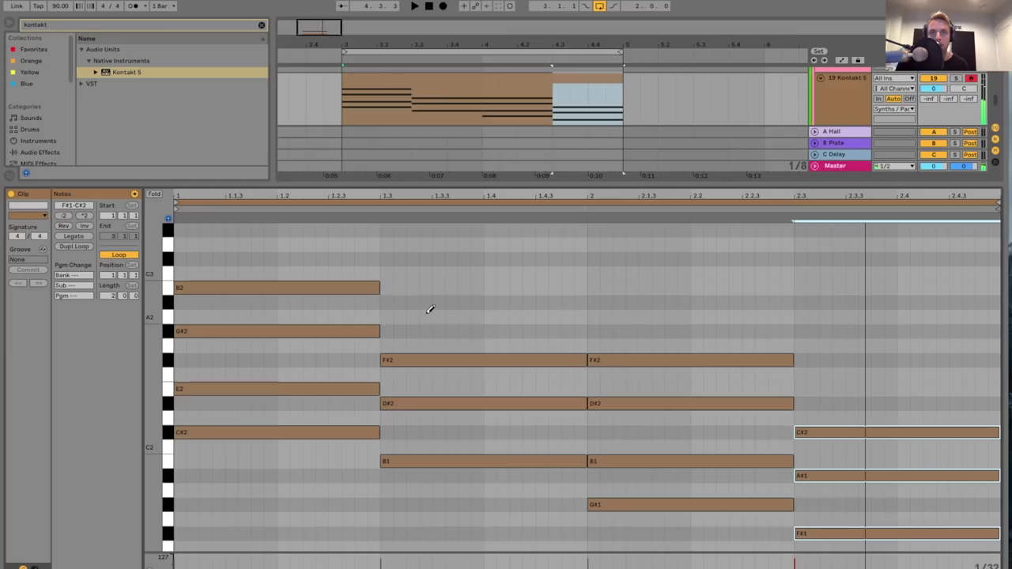
- Add a half-bar top note to the second chord at 1.3, trying G#2 in playback and raising it to B2
click(386, 332)
drag(387, 331, 582, 332)
key(space)
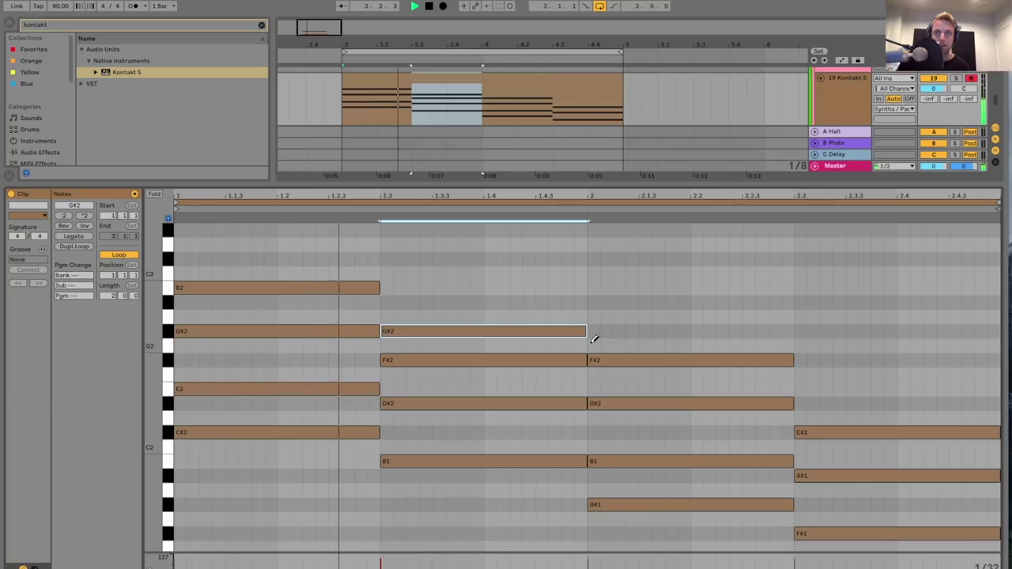
key(space)
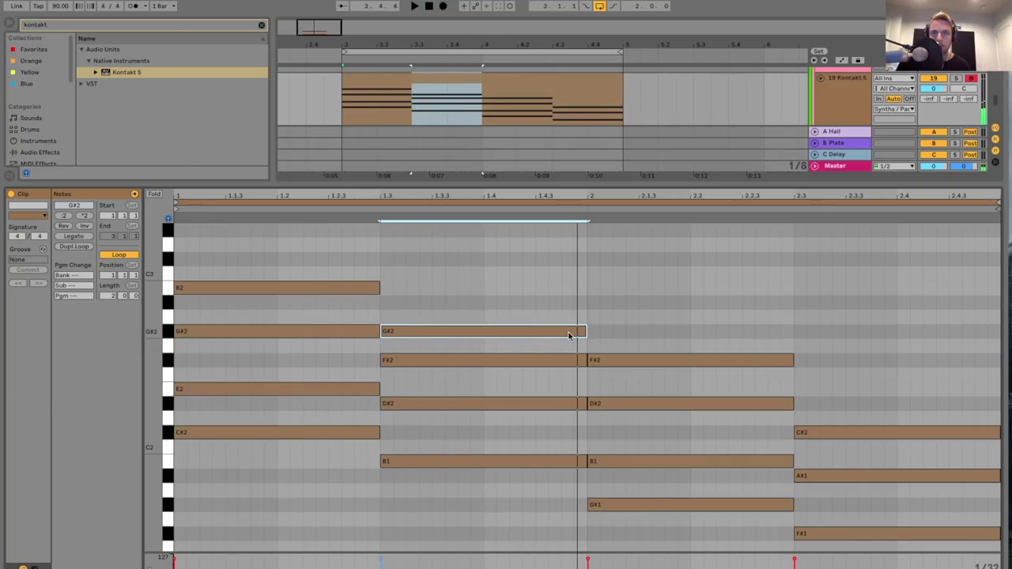
drag(568, 336, 571, 294)
key(space)
- Add a half-bar G#2 to the third chord and a half-bar F#2 to the fourth chord
double_click(591, 331)
drag(593, 332, 794, 334)
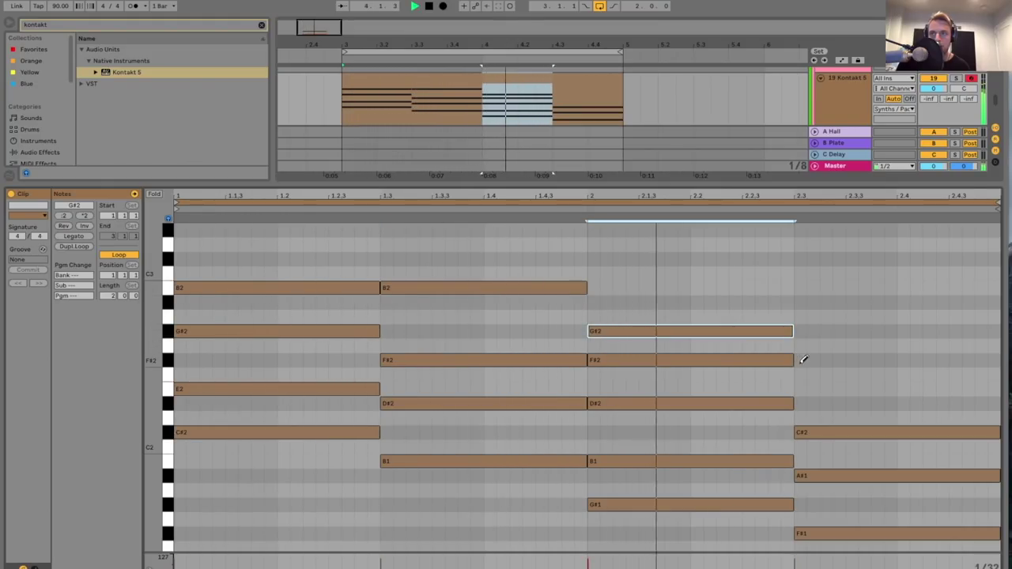
click(801, 361)
drag(802, 361, 996, 360)
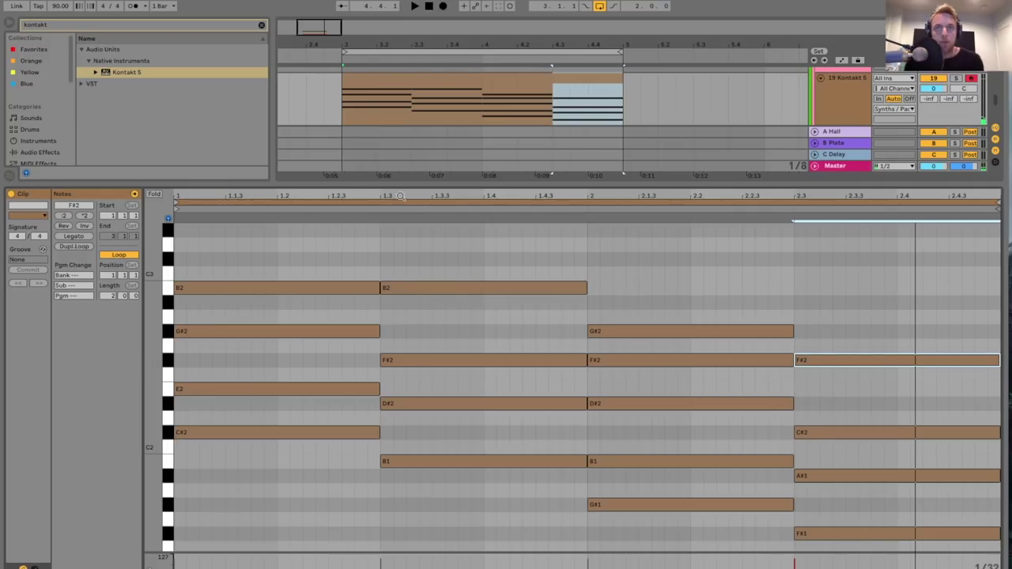
- Turn off the note grid and slightly delay the starts of B2, G#2 and E2 in the first chord for a strummed feel
right_click(434, 237)
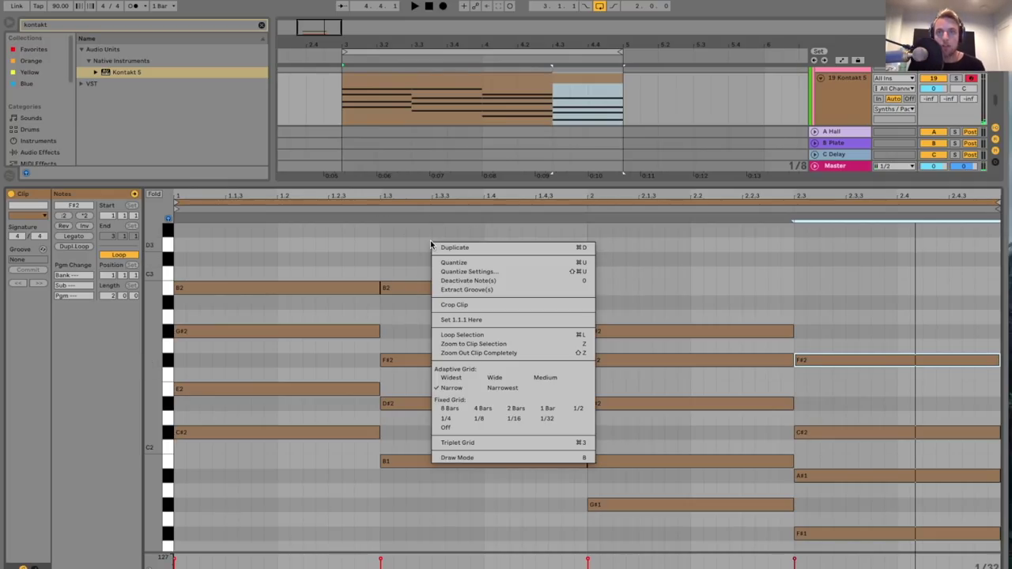
click(452, 432)
drag(235, 194, 276, 271)
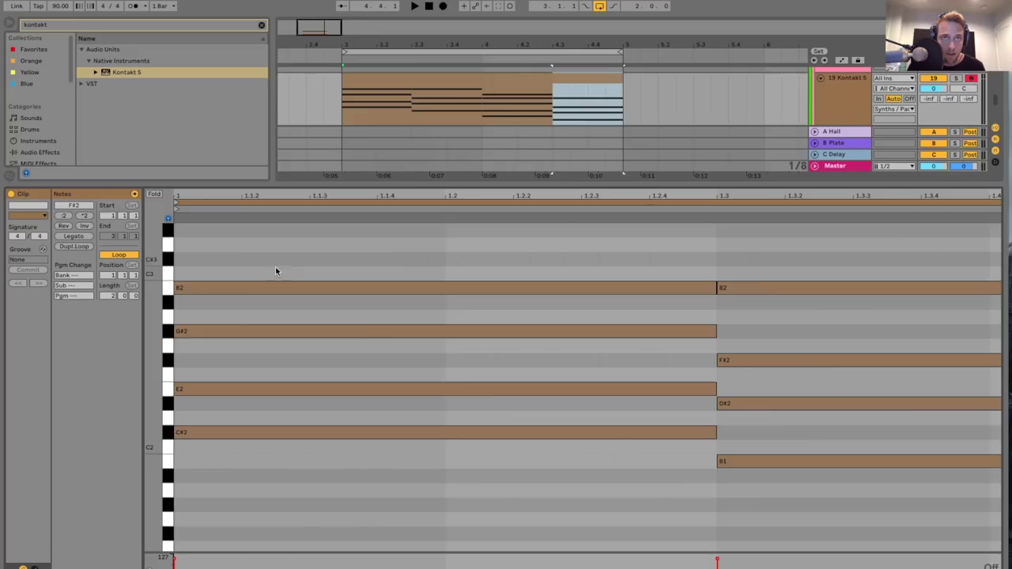
drag(176, 288, 189, 288)
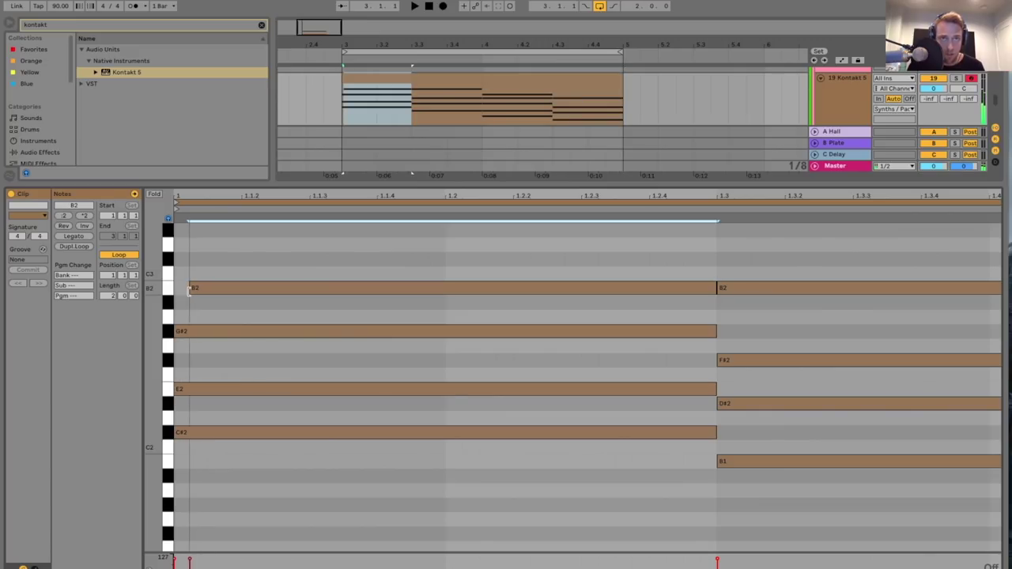
drag(177, 330, 183, 332)
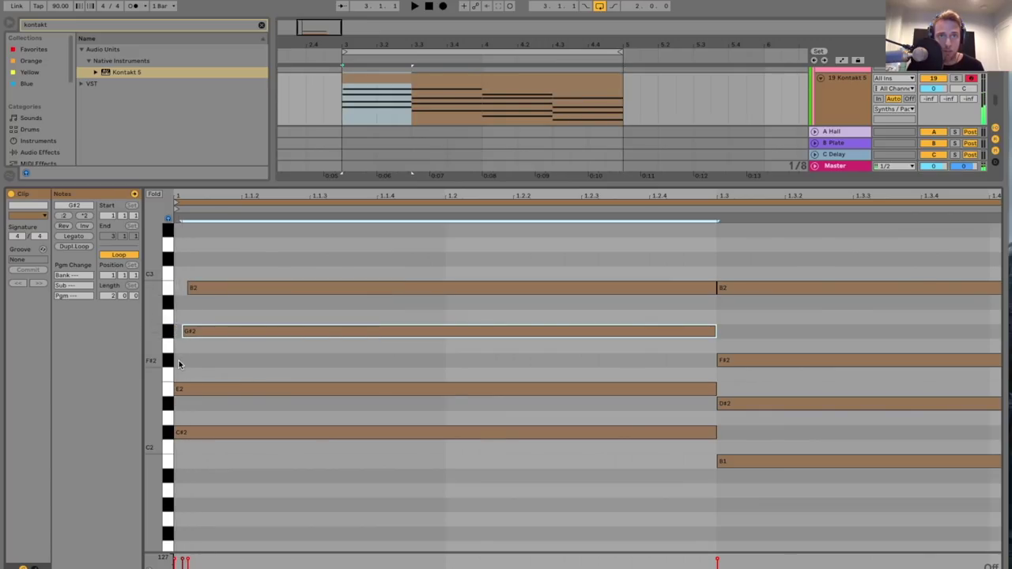
drag(175, 389, 178, 389)
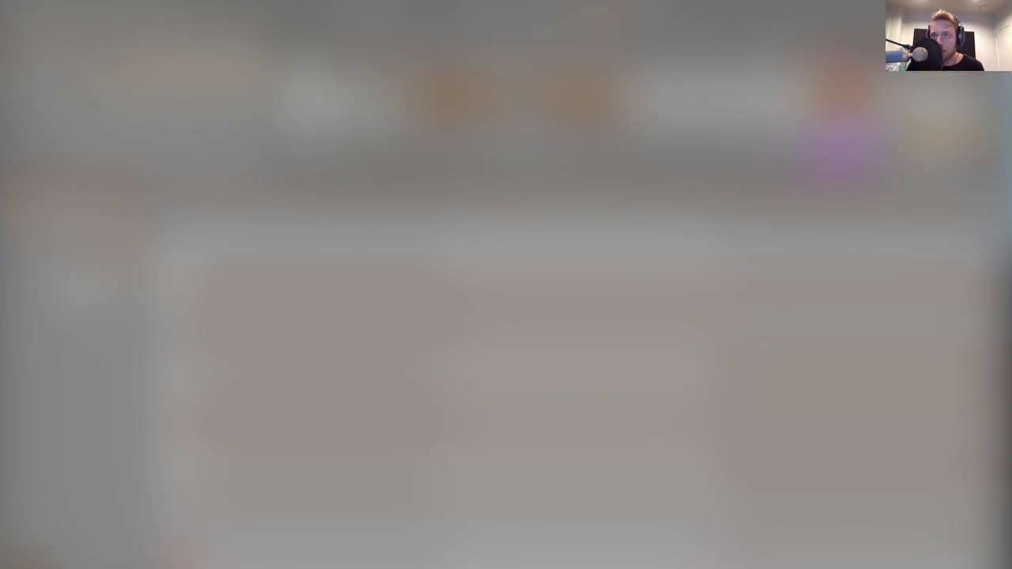
- Hide the clip view, stop playback and move the Kontakt 5 track above the empty MIDI tracks in the Synths / Pads group
key(ctrl+alt+l)
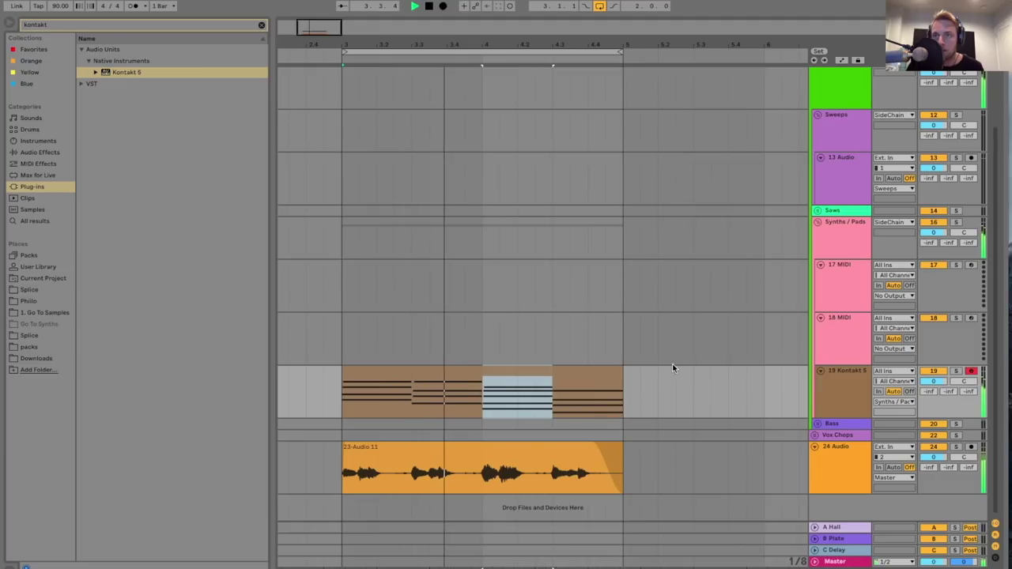
click(819, 370)
click(820, 370)
key(space)
drag(840, 370, 839, 278)
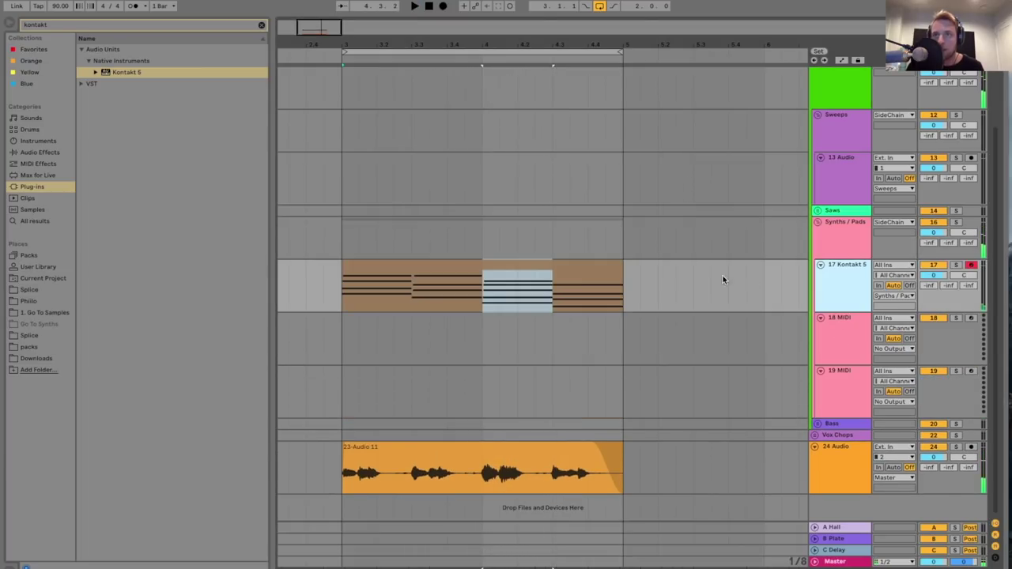
- Copy the Kontakt 5 chord clip to the 18 MIDI track at bar 3 and check its notes
click(528, 273)
click(394, 342)
click(339, 353)
key(super+v)
double_click(401, 321)
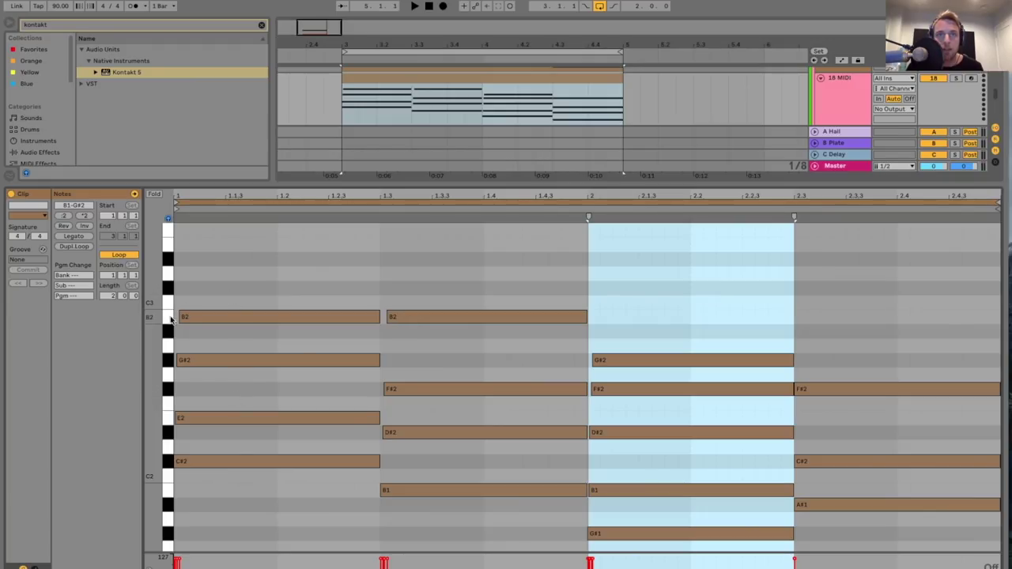
click(363, 187)
click(363, 187)
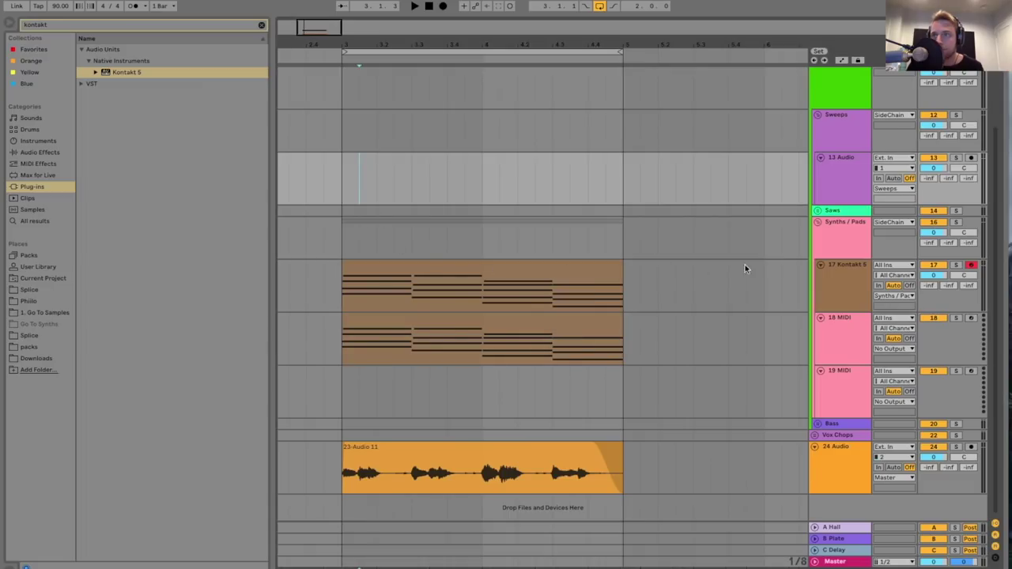
- Find EQ Eight among the audio effects and add it after Kontakt 5 on the 17 Kontakt 5 track
double_click(852, 286)
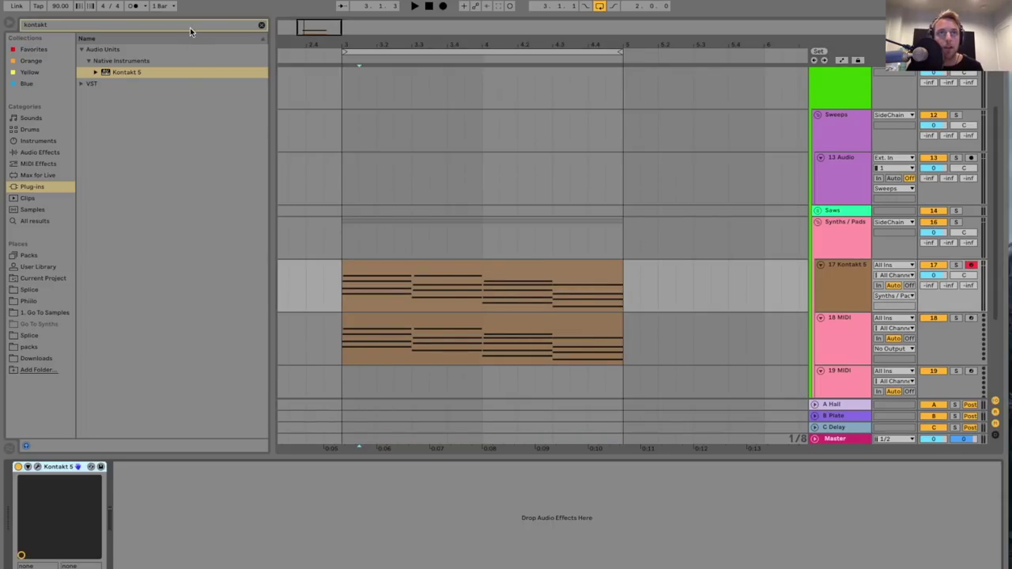
click(193, 24)
text(eq)
click(40, 152)
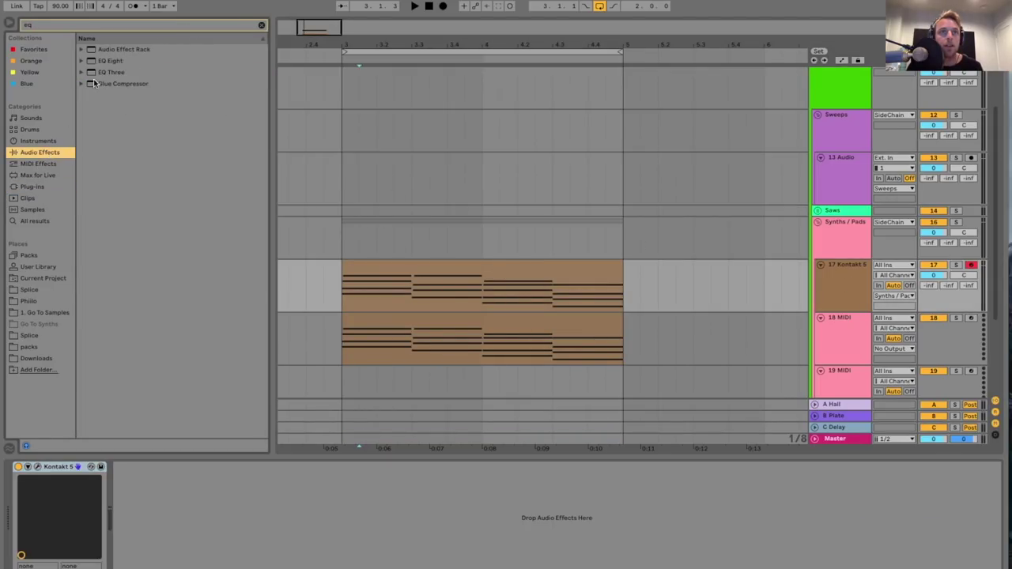
double_click(119, 62)
- In EQ Eight, make band 1 a low cut at about 95.8 Hz and listen to the result
click(161, 560)
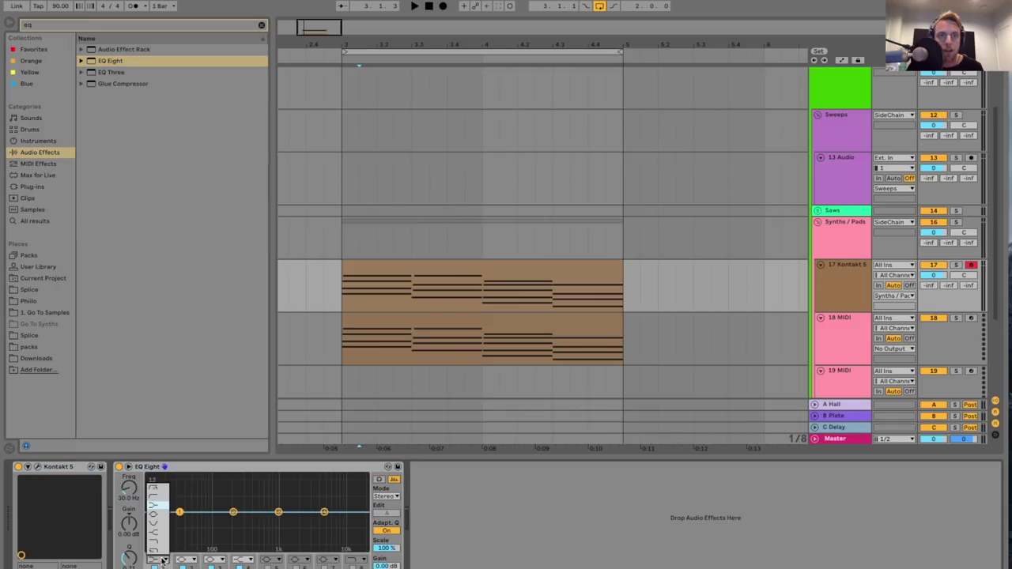
click(157, 496)
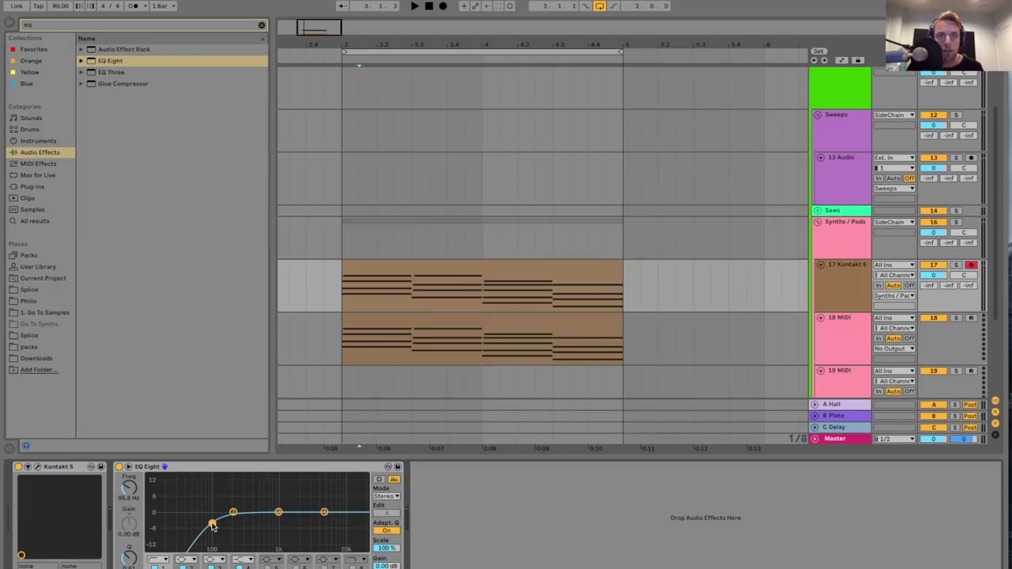
key(space)
key(space)
- Find the Nicky Romero Kickstart plug-in, add it after EQ Eight, and close its window during playback
click(93, 25)
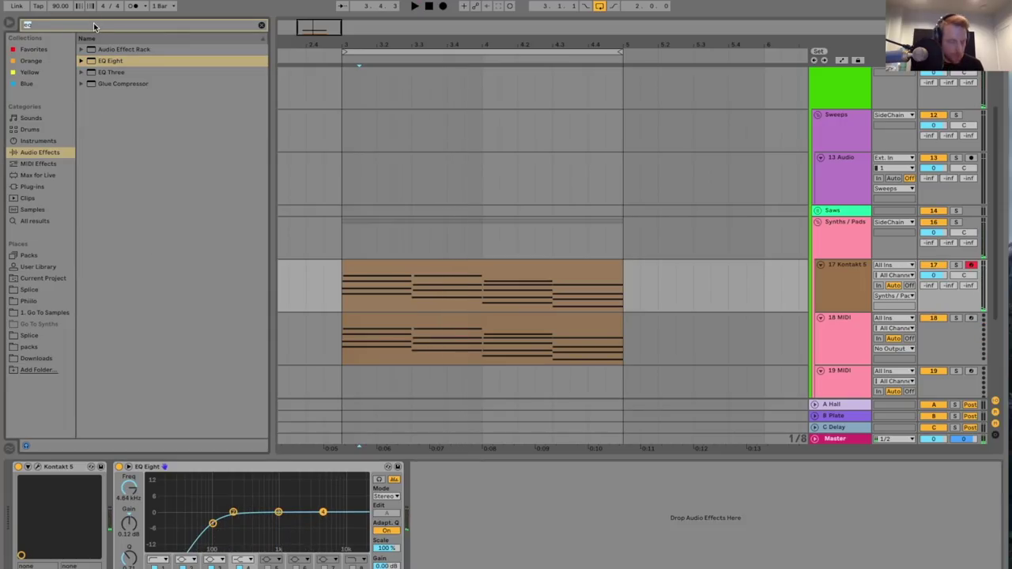
text(kick)
click(46, 187)
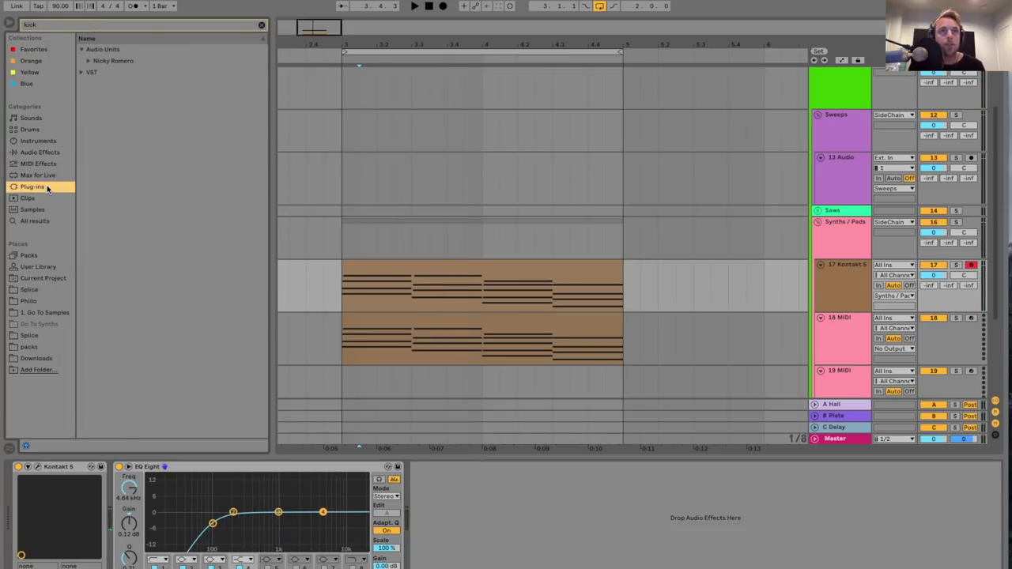
click(89, 61)
double_click(120, 73)
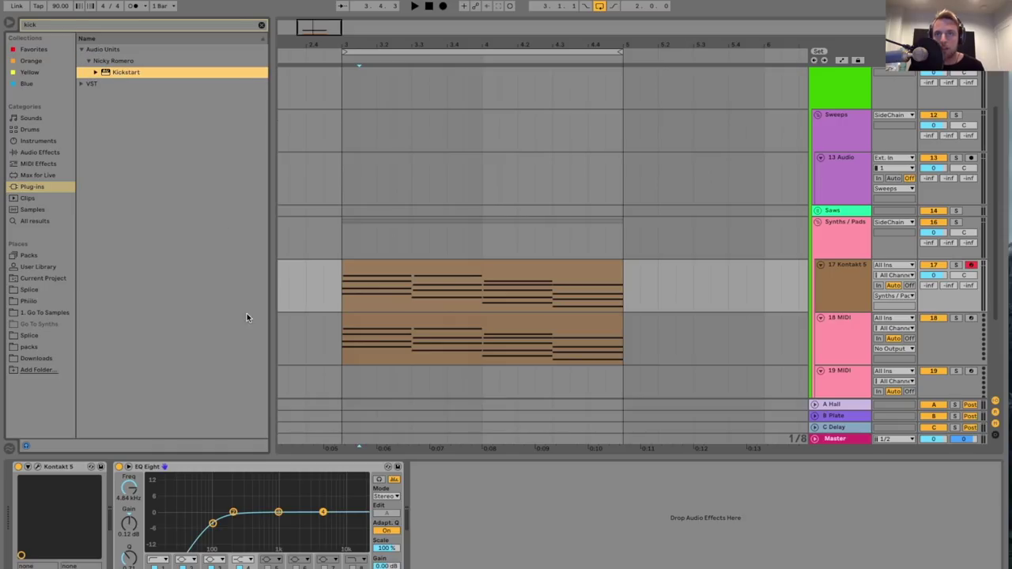
key(space)
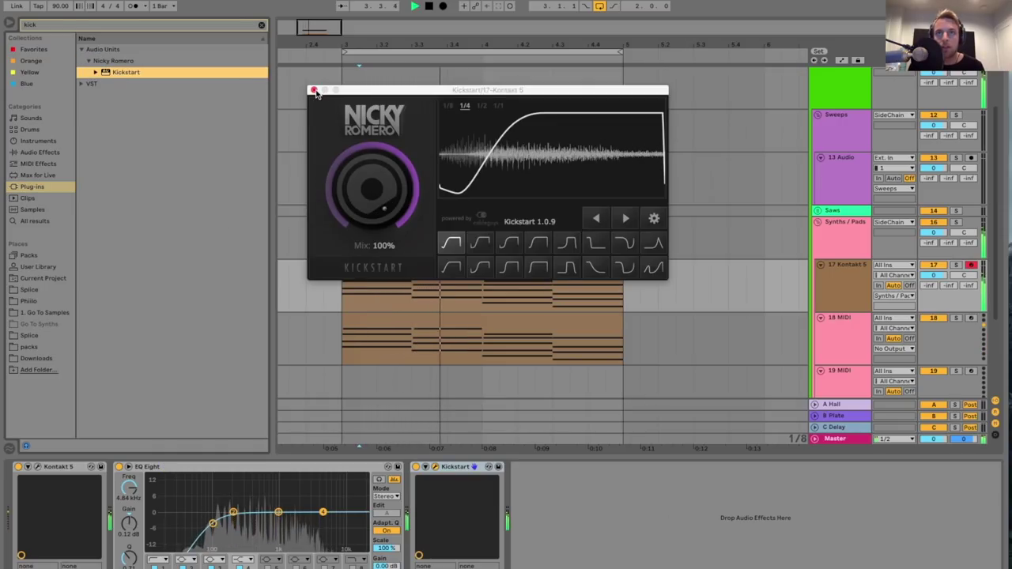
click(315, 91)
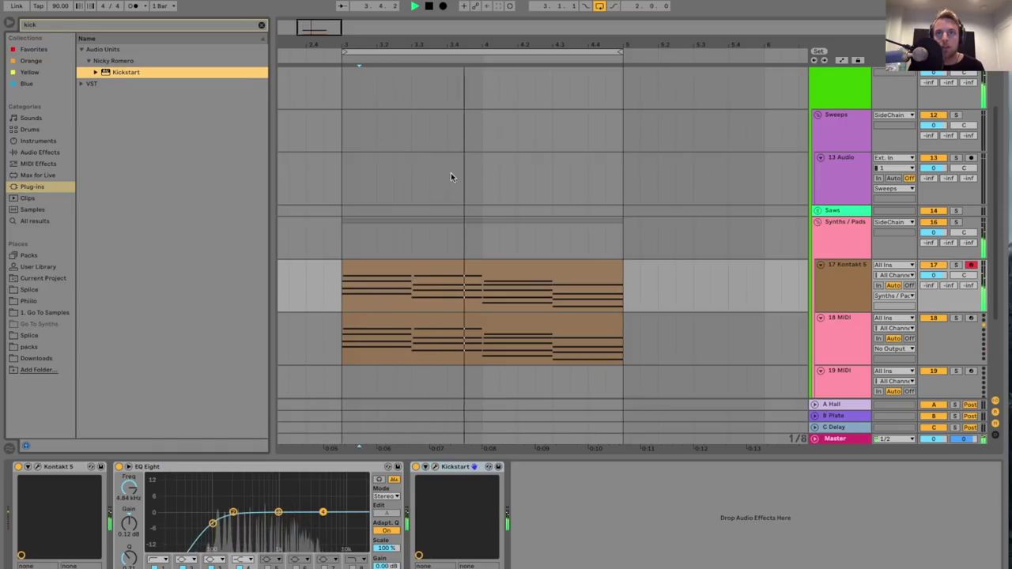
- Lower the 17 Kontakt 5 track's volume to -0.5 and move the EQ Eight low cut on band 1 to about 102 Hz
click(835, 280)
drag(935, 275, 934, 279)
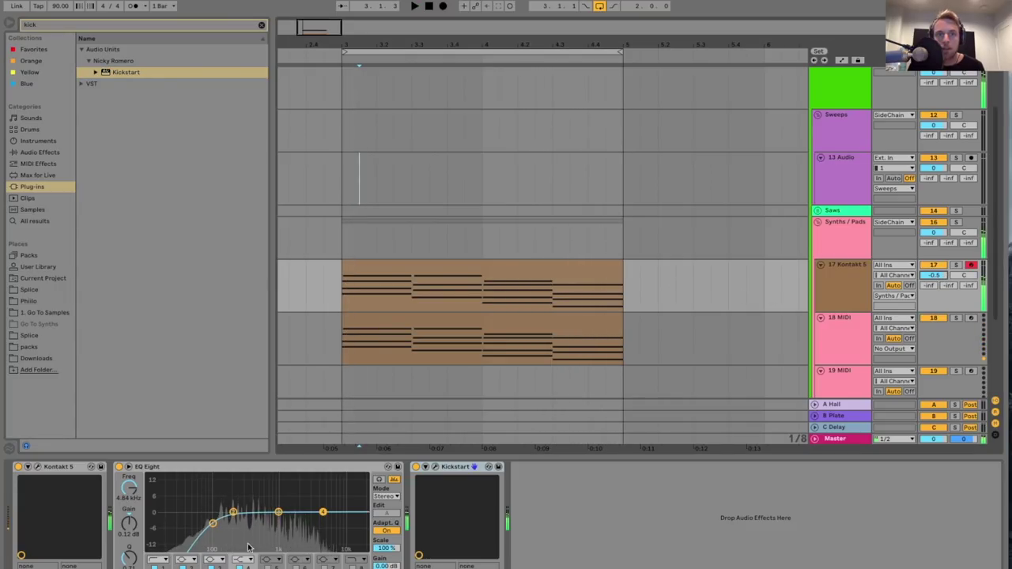
key(space)
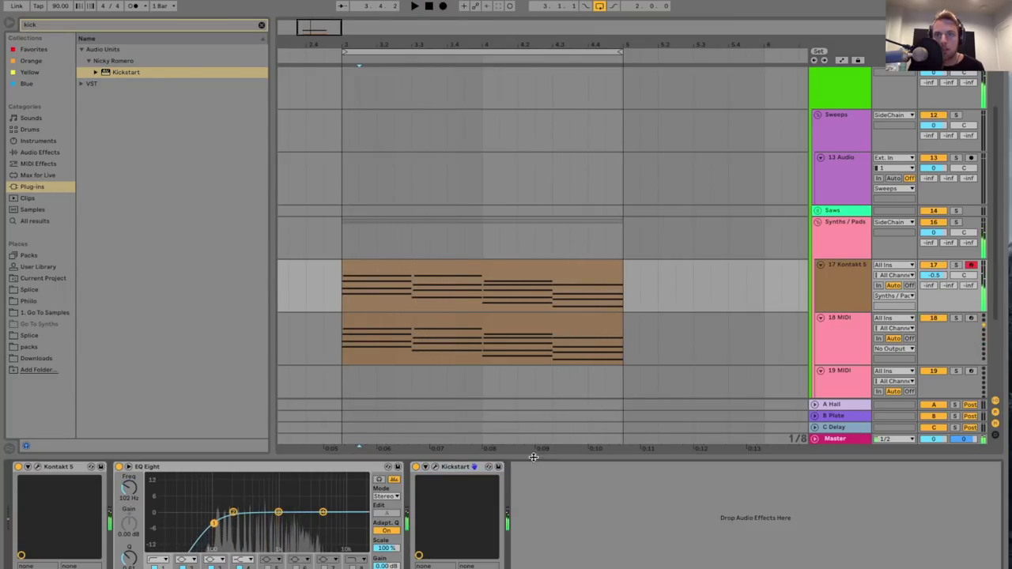
- Find the Xfer Records Serum plug-in and load it onto the 18 MIDI track
key(super+alt+l)
click(846, 326)
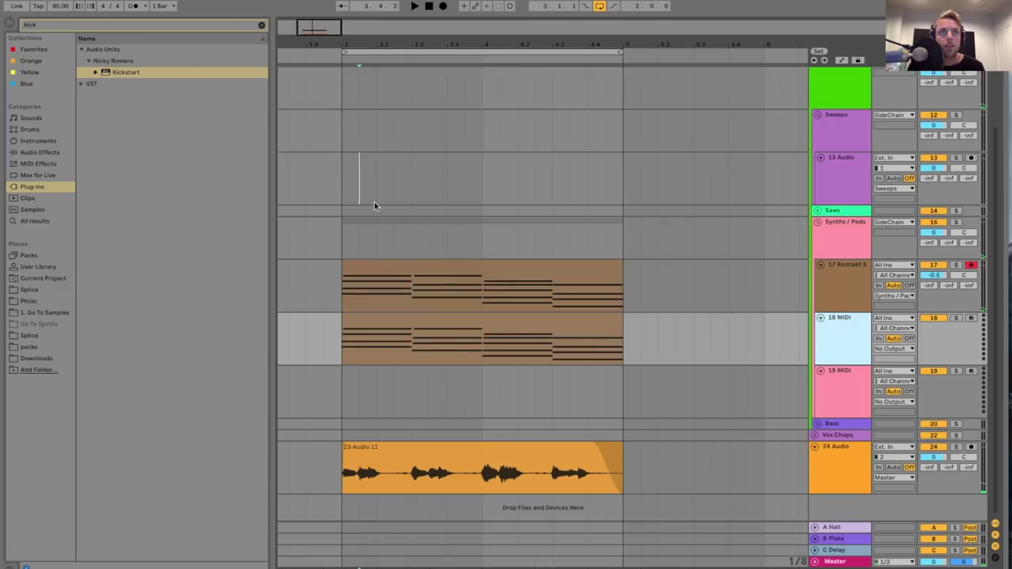
click(177, 27)
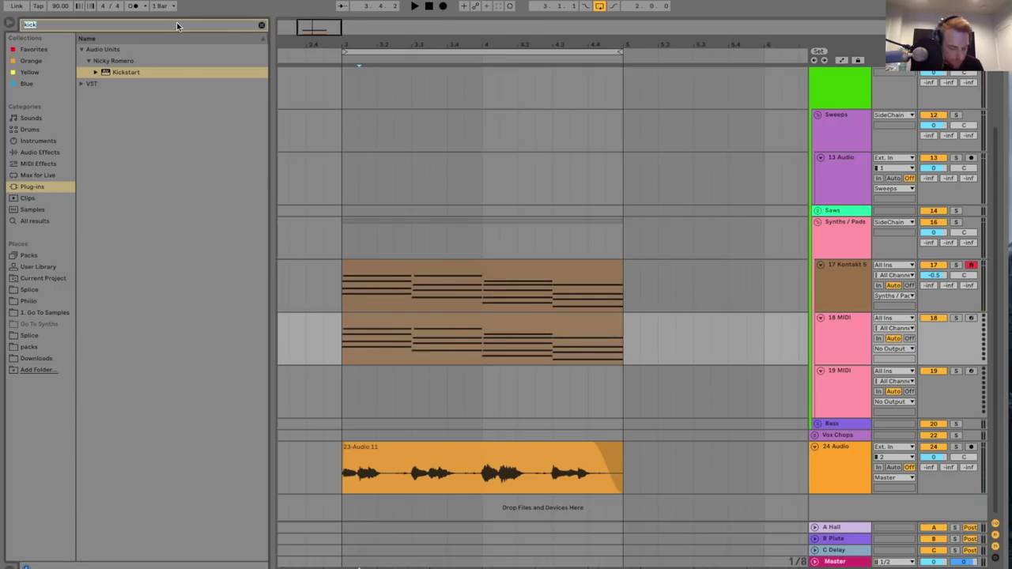
text(serum)
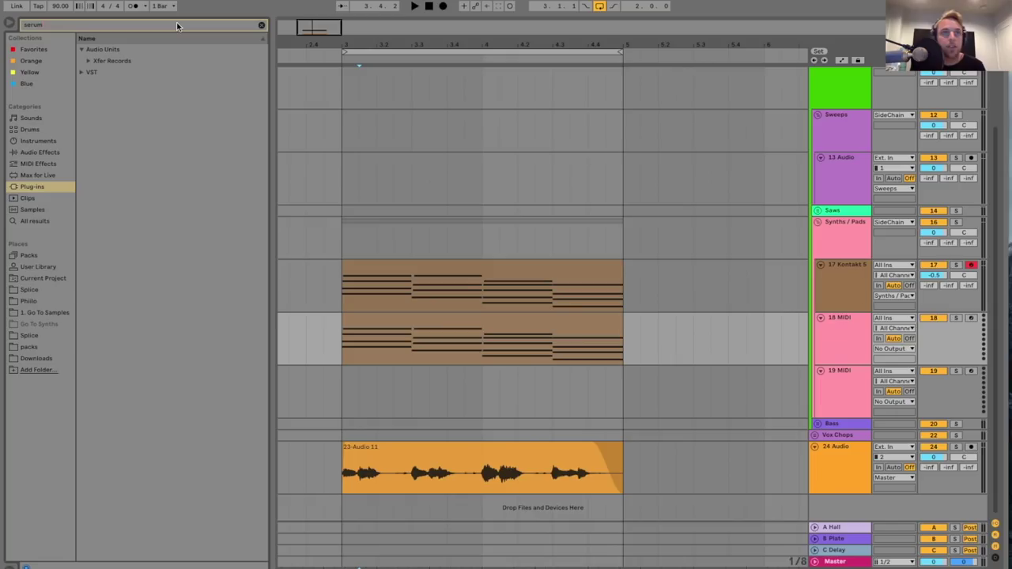
click(89, 62)
double_click(110, 72)
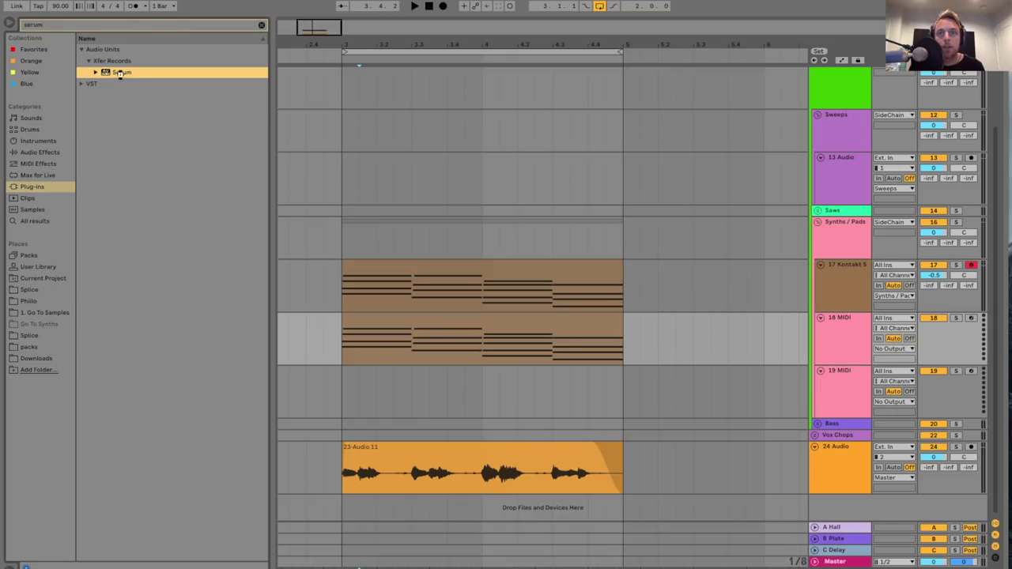
- Load the user preset SY - Smooth Keys in Serum, solo the track and lower its volume to -6.2 during playback
click(630, 120)
mouse_move(657, 221)
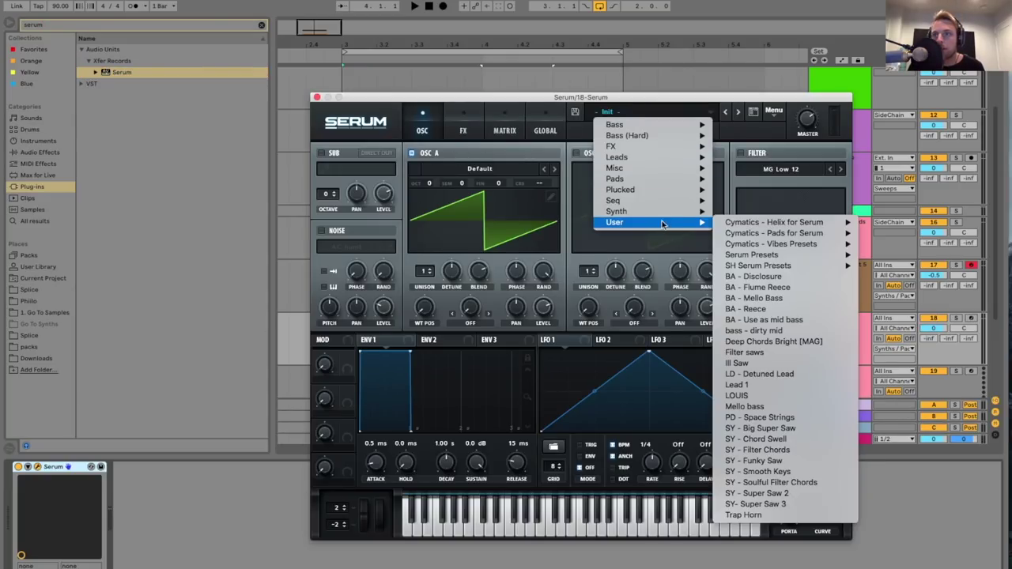
click(802, 472)
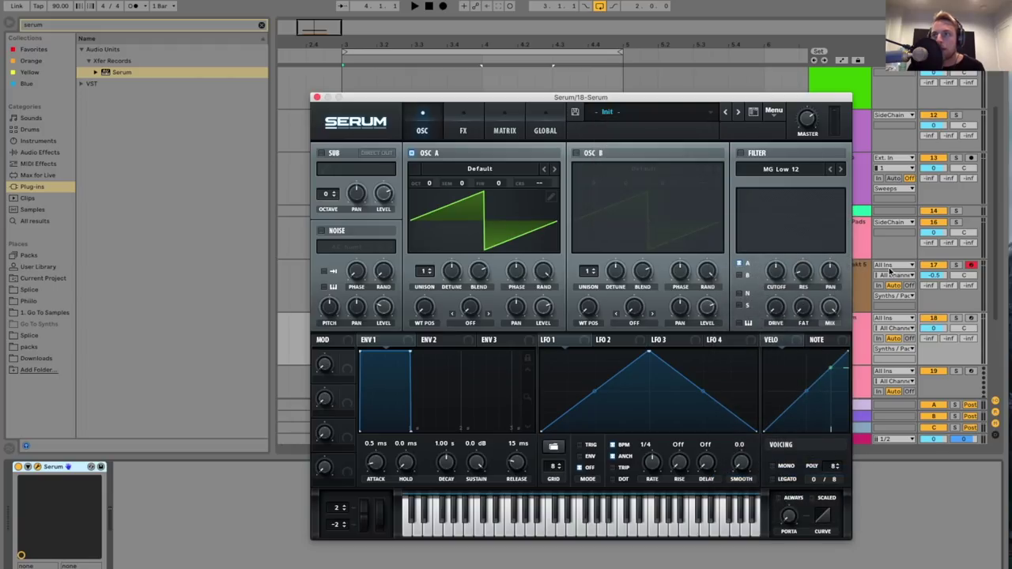
click(955, 319)
key(space)
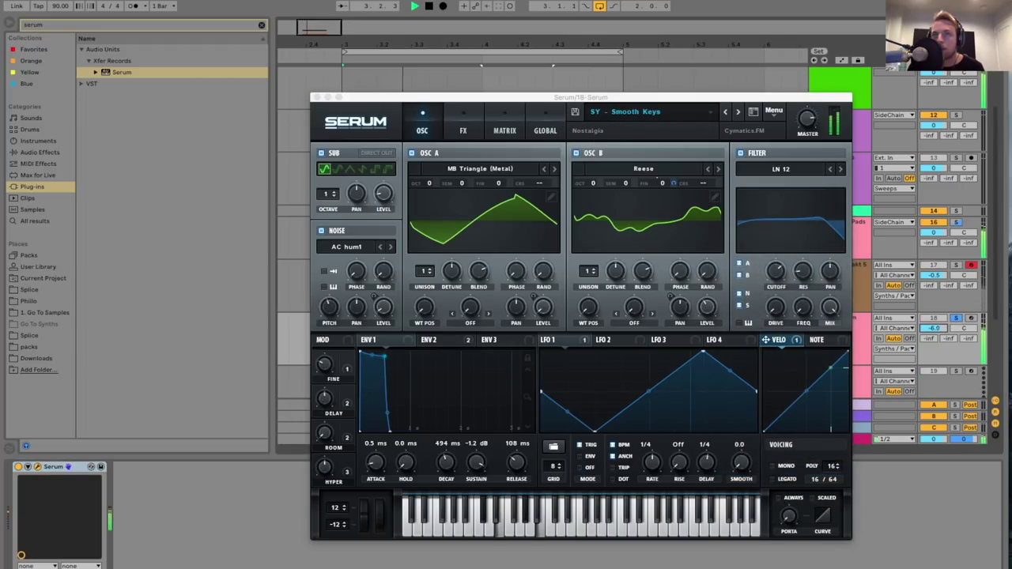
click(316, 97)
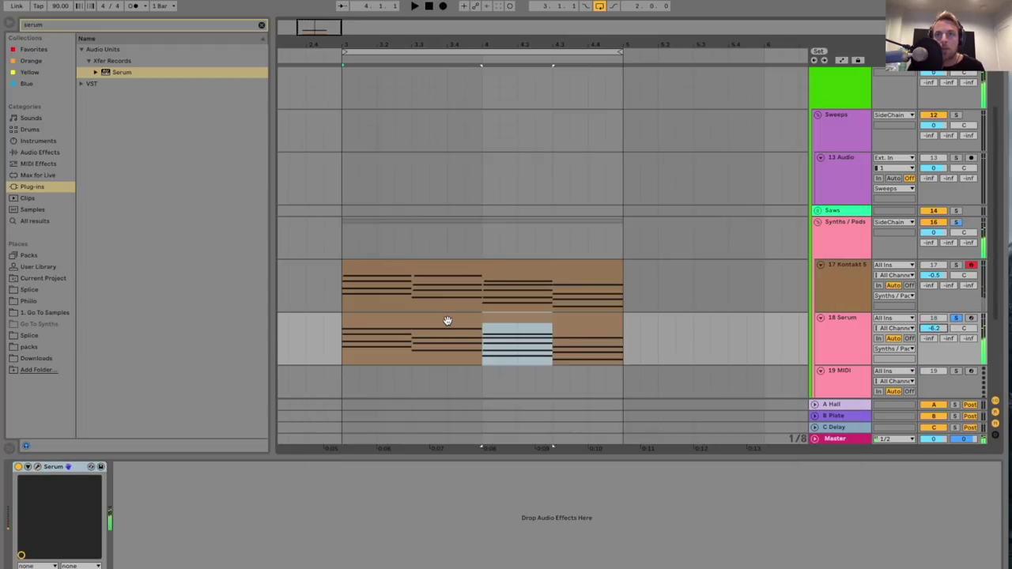
- Transpose all notes of the 18 Serum chord clip up one octave, listen, and return to the track's devices
double_click(450, 325)
click(504, 343)
key(super+a)
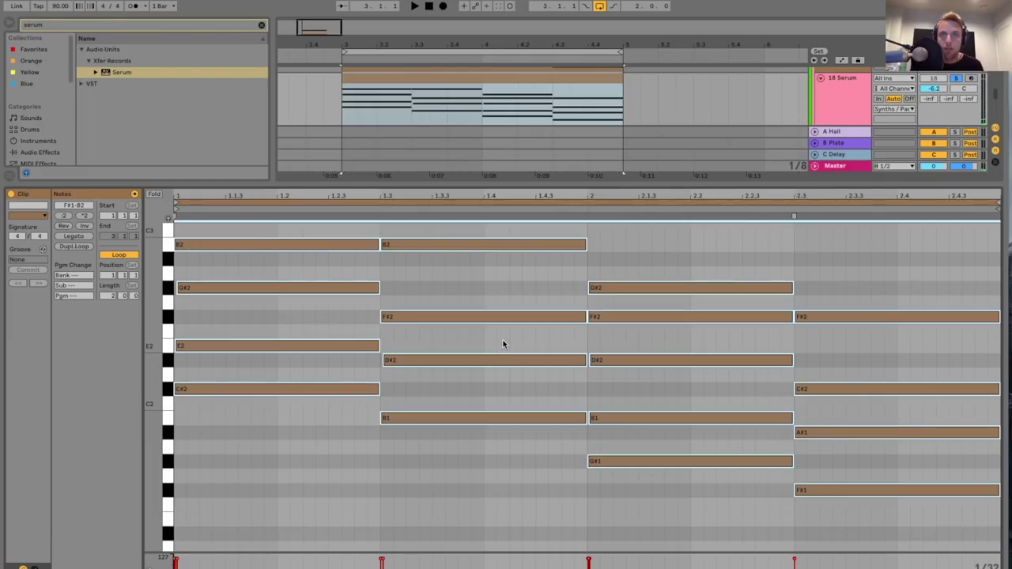
key(shift+Up)
key(space)
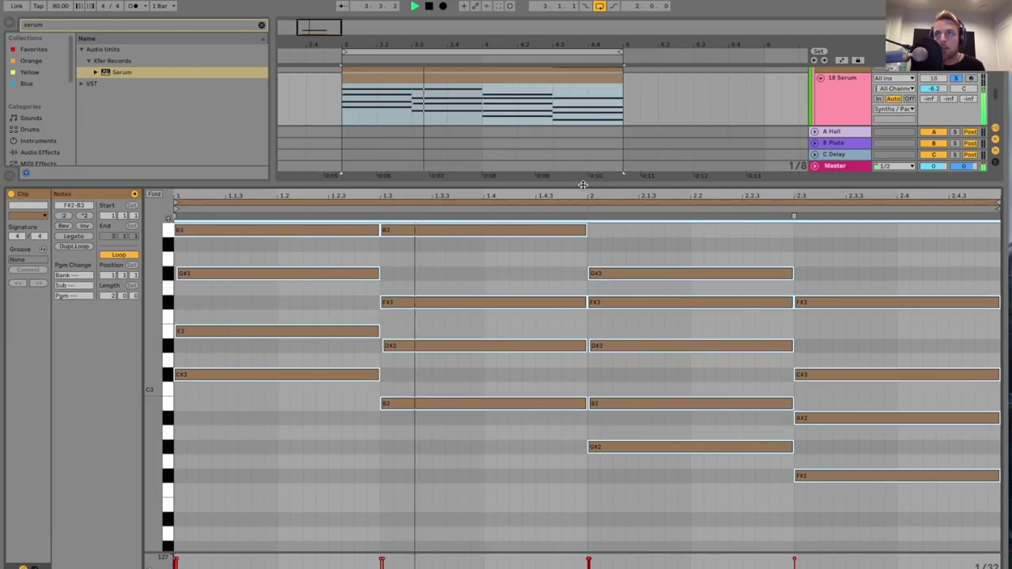
key(super+alt+l)
key(space)
click(846, 329)
key(super+alt+l)
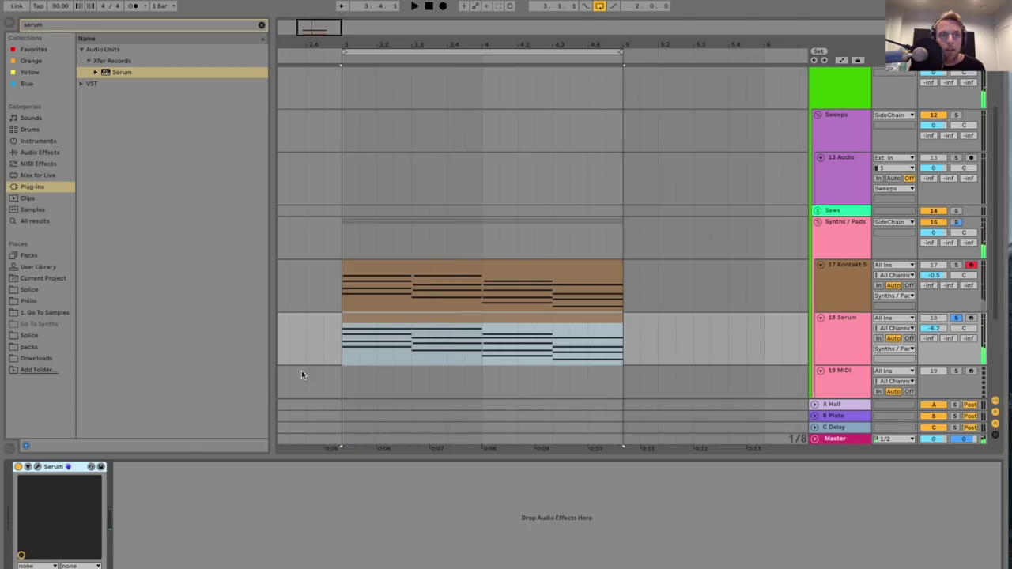
- In Serum, switch off the sub oscillator and set OSC A to 5 unison voices with 0.15 detune
click(36, 467)
key(space)
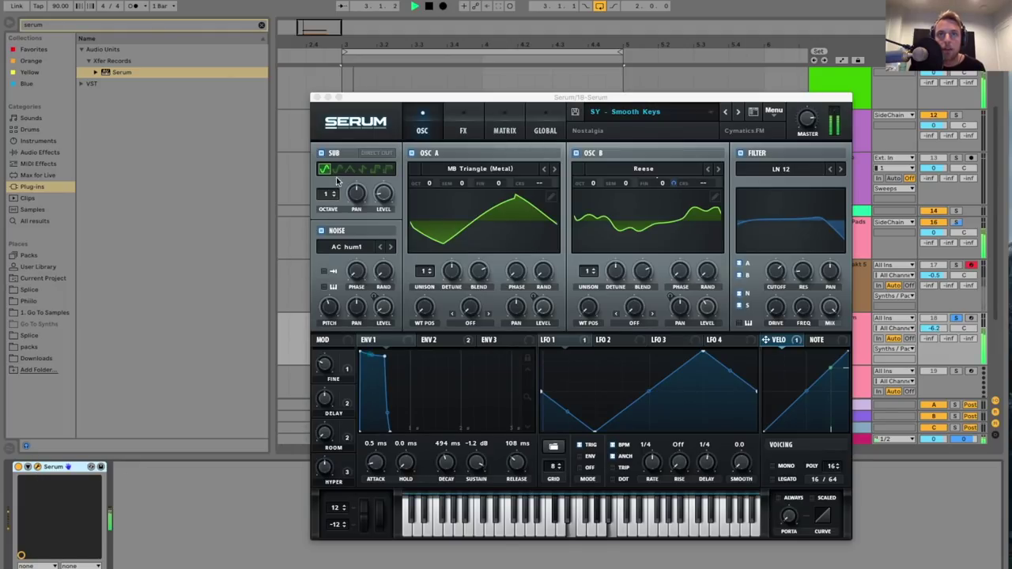
click(322, 231)
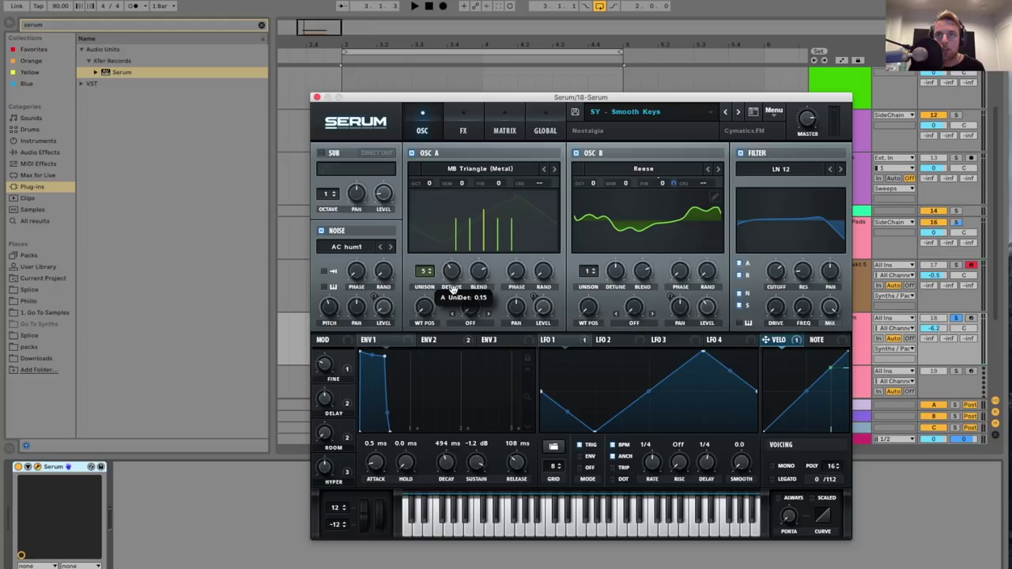
- Set Serum's OSC B unison to 4, the ENV 1 attack to 103 ms and the noise level to about 7%
drag(589, 272, 615, 297)
key(space)
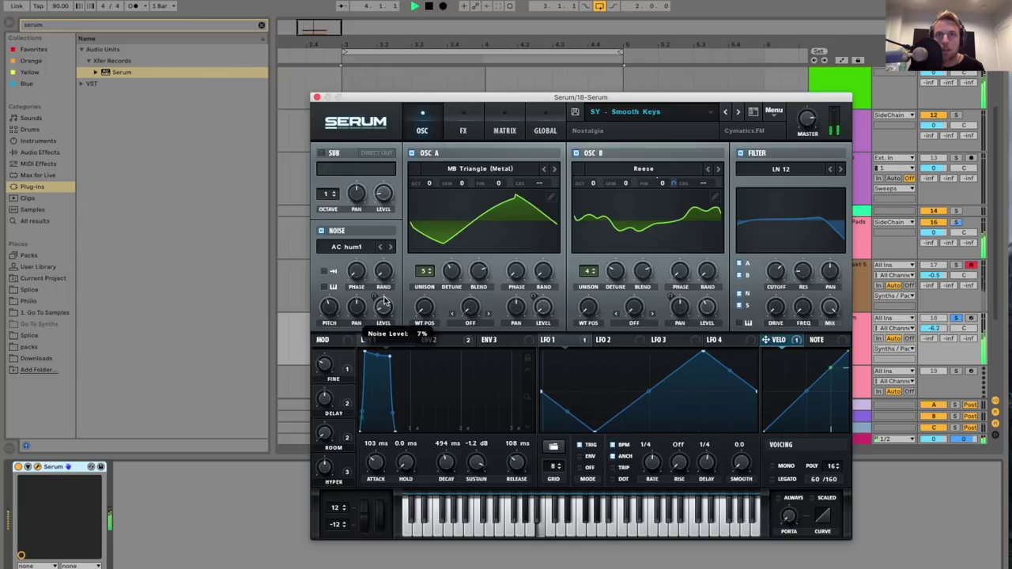
click(316, 98)
- Find EQ Eight among the audio effects and add it after Serum on the 18 Serum track
click(159, 24)
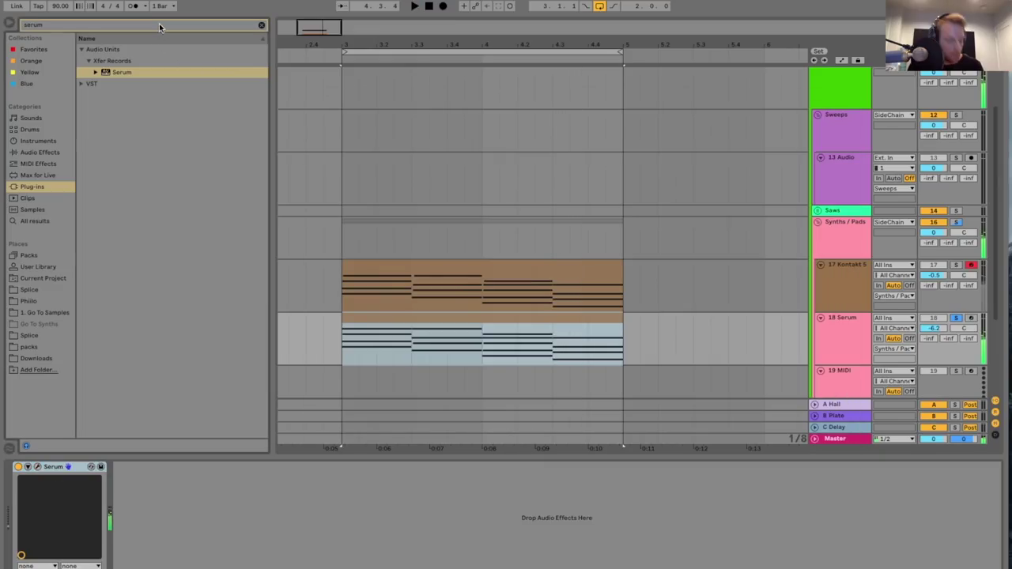
text(eq)
click(41, 152)
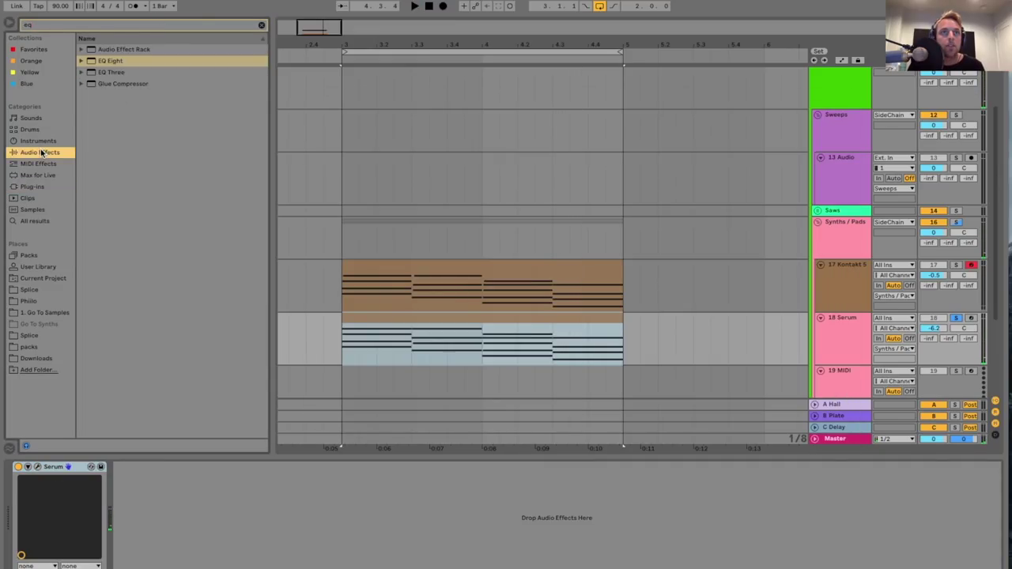
double_click(97, 63)
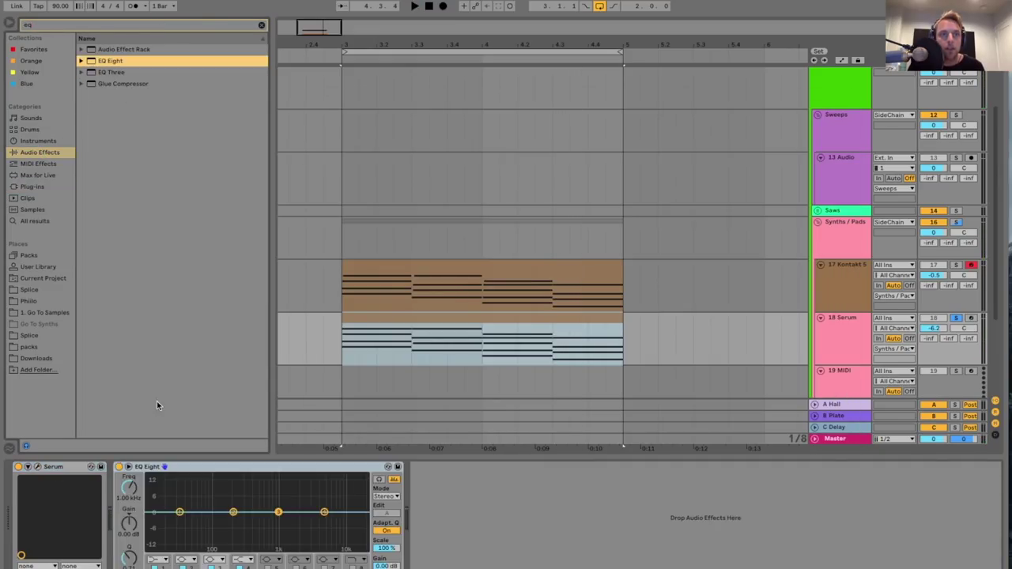
- Add Saturator between Serum and EQ Eight, with about 5.14 dB drive and -5.14 dB output
click(108, 27)
text(sa)
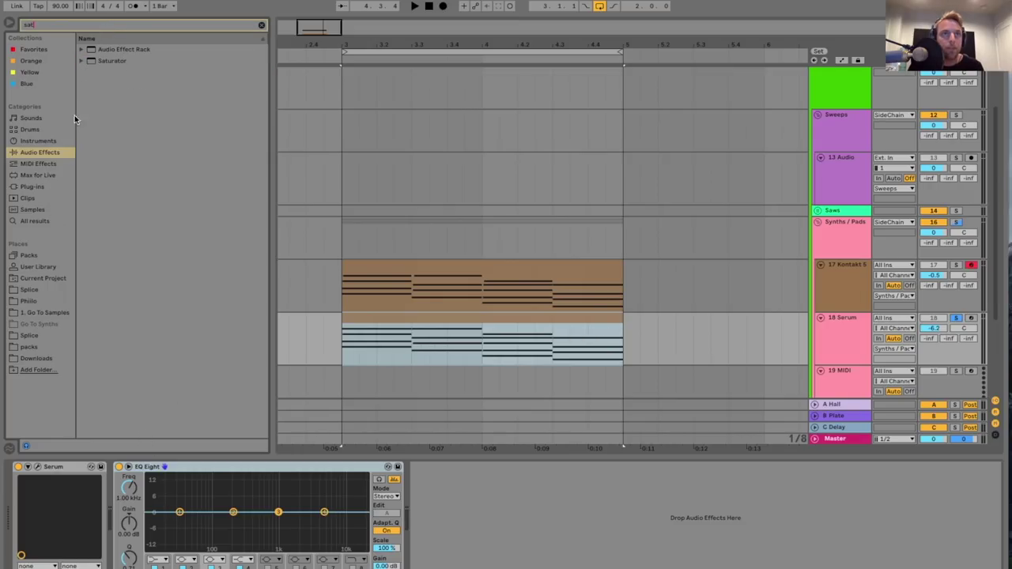
text(t)
double_click(113, 61)
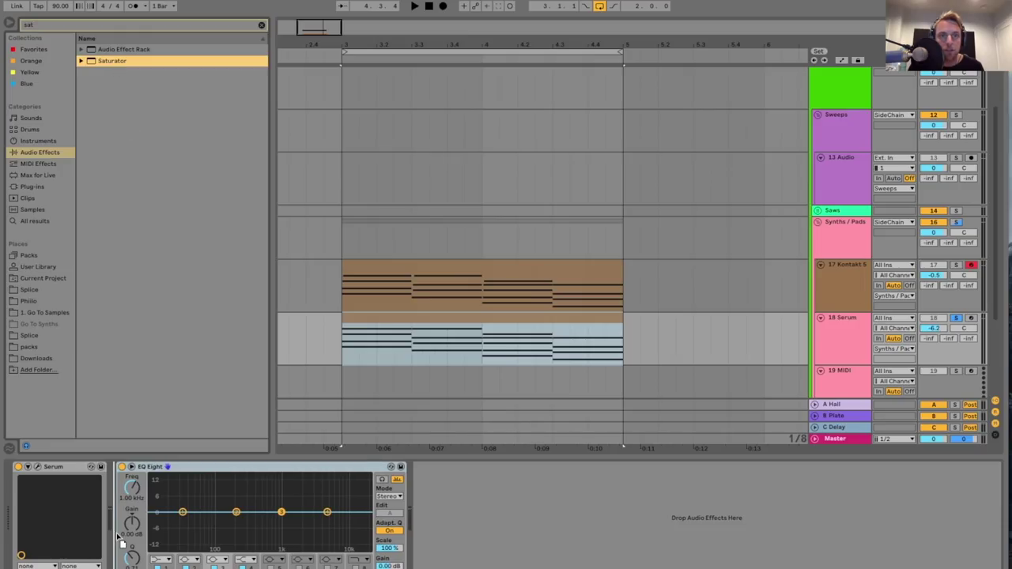
drag(146, 503, 146, 482)
- Shape EQ Eight with a low cut at about 95.8 Hz, a -2.60 dB dip at 918 Hz and a 5.08 dB high shelf at 2.50 kHz
key(space)
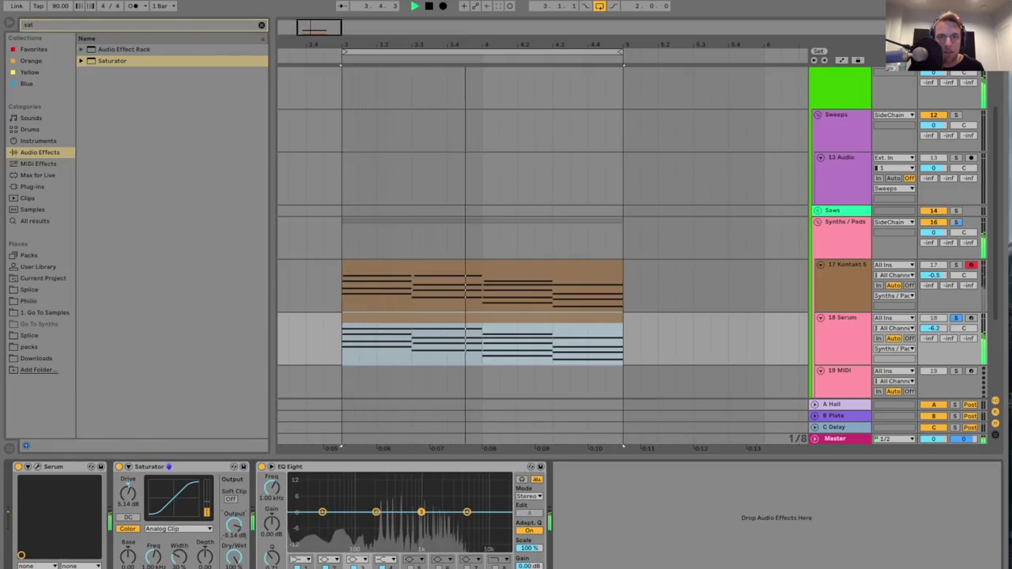
click(298, 560)
click(302, 511)
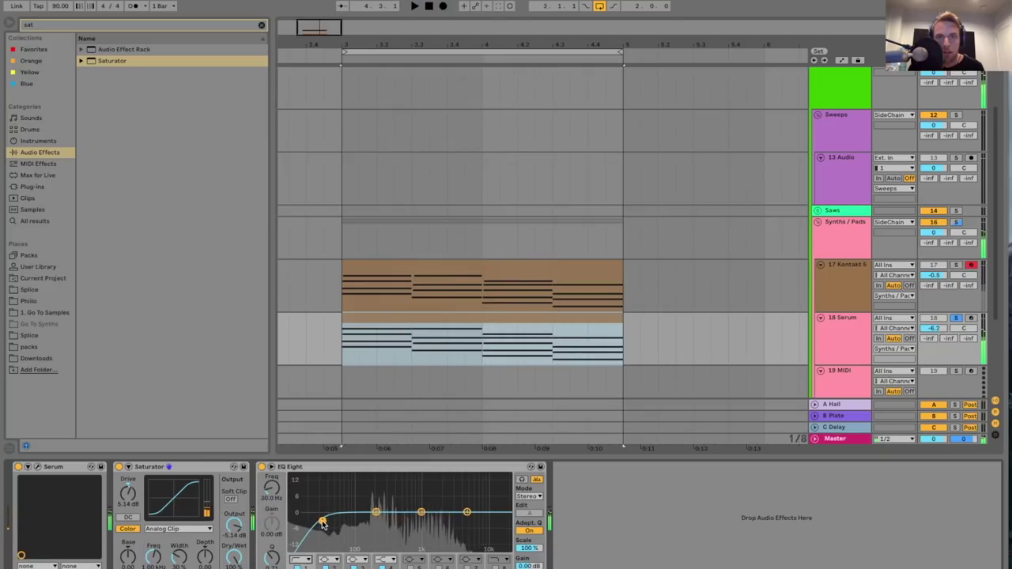
drag(351, 526, 355, 524)
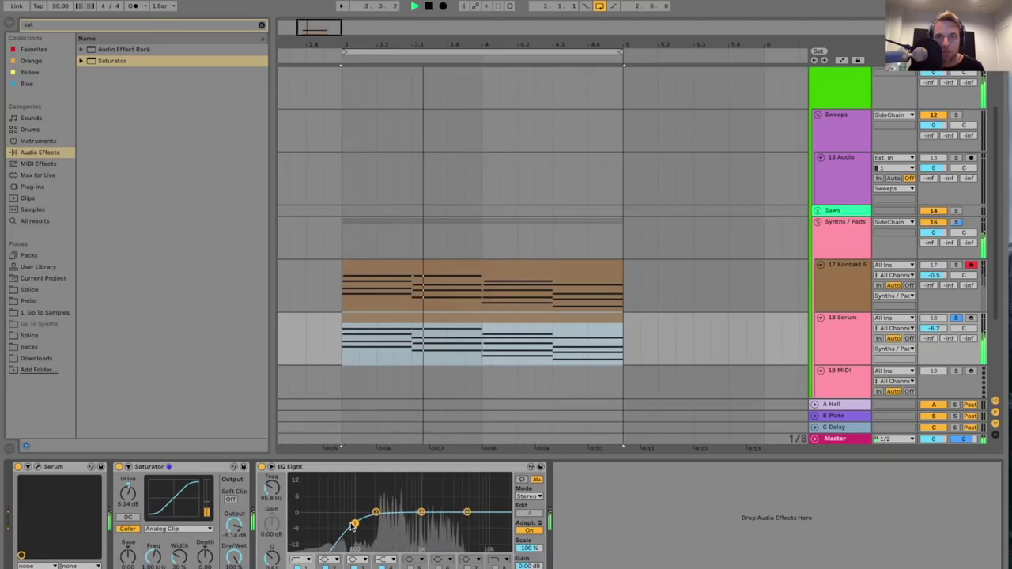
key(space)
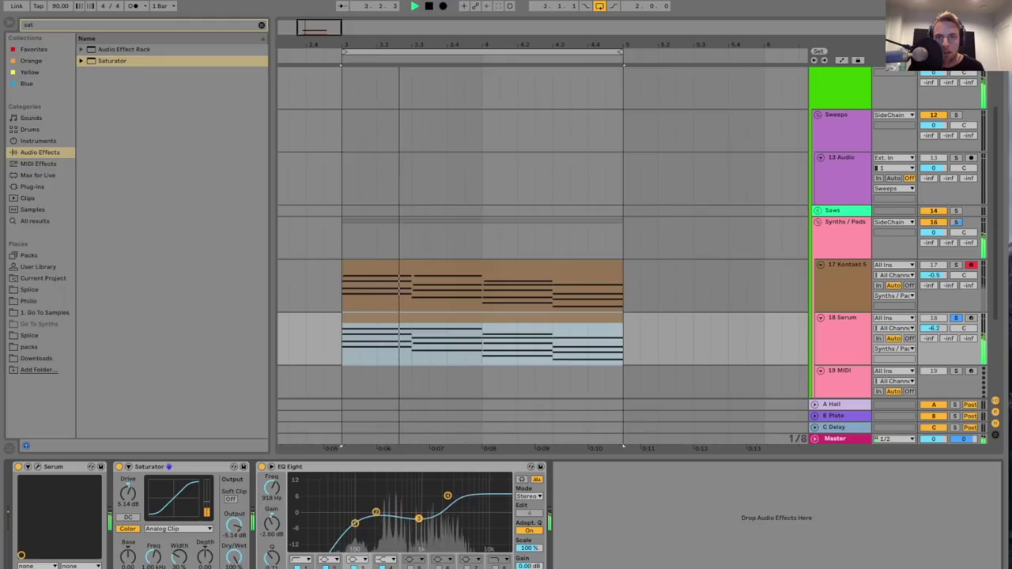
drag(448, 497, 447, 501)
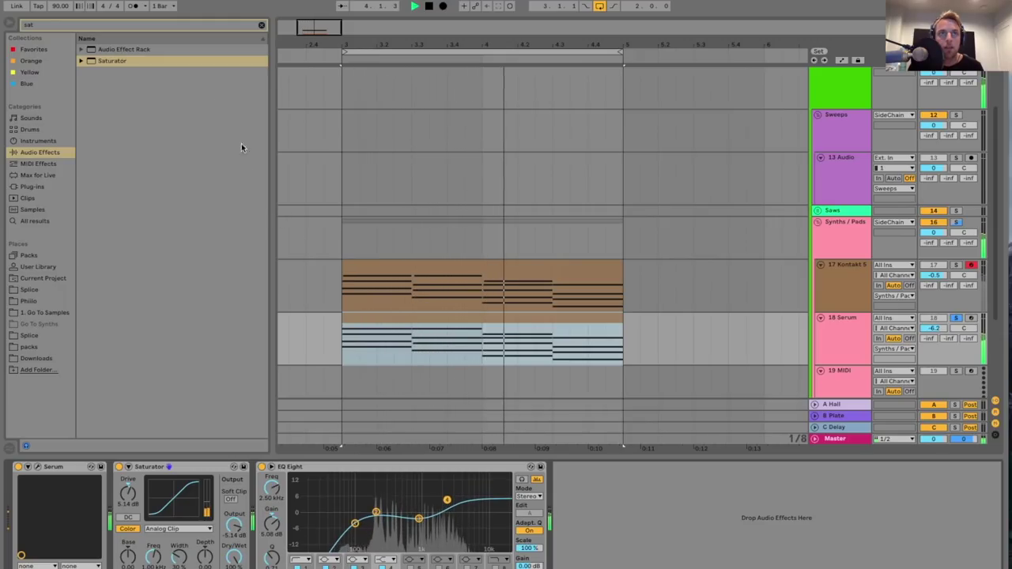
- Find the Nicky Romero Kickstart plug-in, add it after EQ Eight on the 18 Serum track, and close its window during playback
click(158, 27)
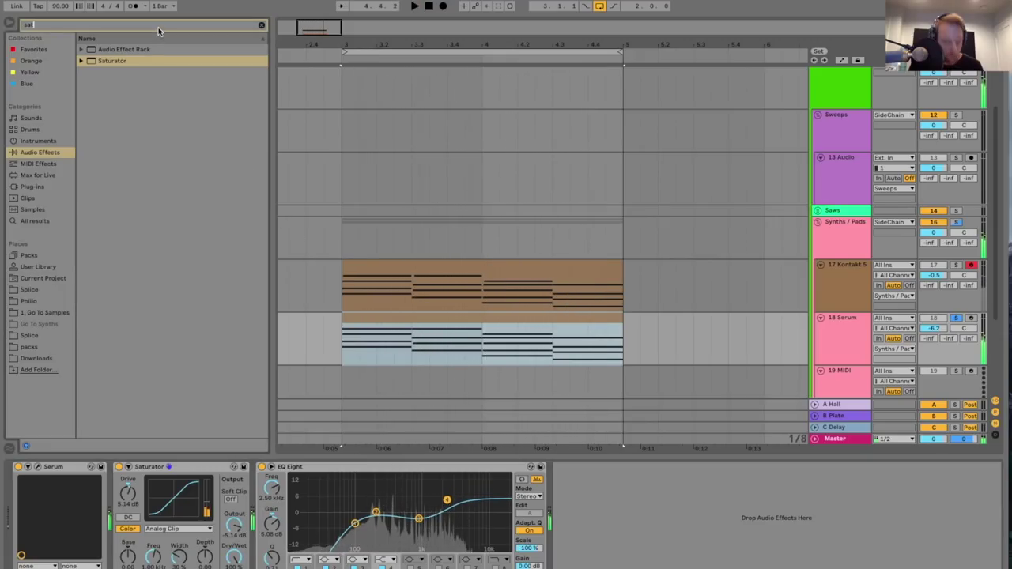
text(kick)
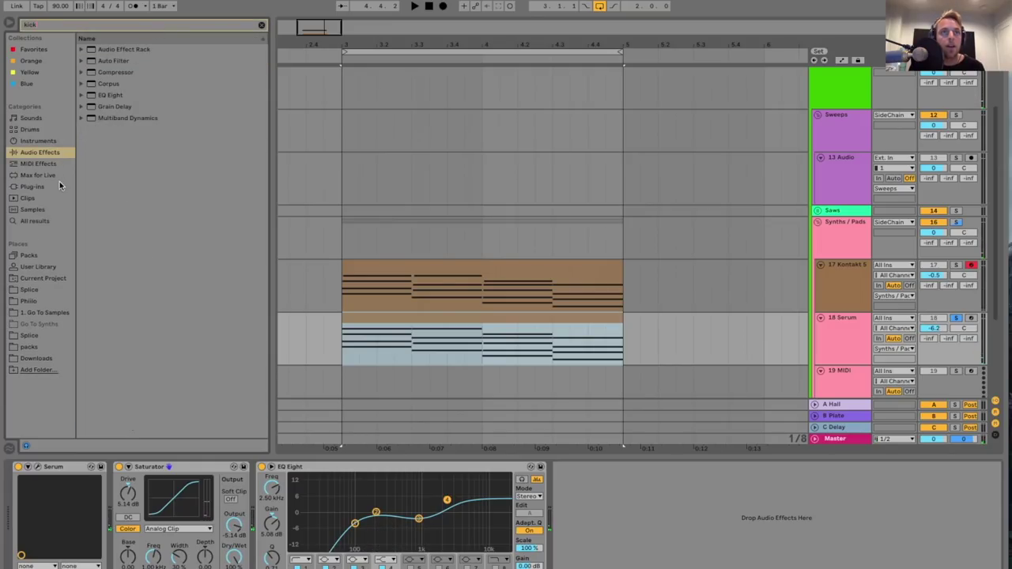
click(31, 187)
double_click(126, 72)
key(space)
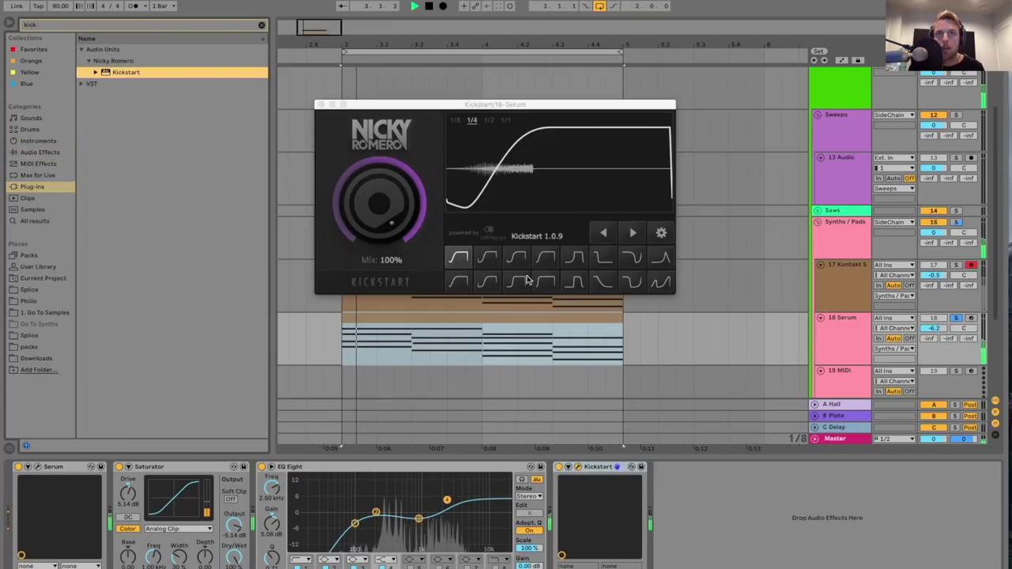
click(320, 105)
- Unsolo the synths and balance the volumes: 24 Audio at -4.0, 17 Kontakt 5 at -10.2 and 18 Serum at -11.4
scroll(953, 140, down, 3)
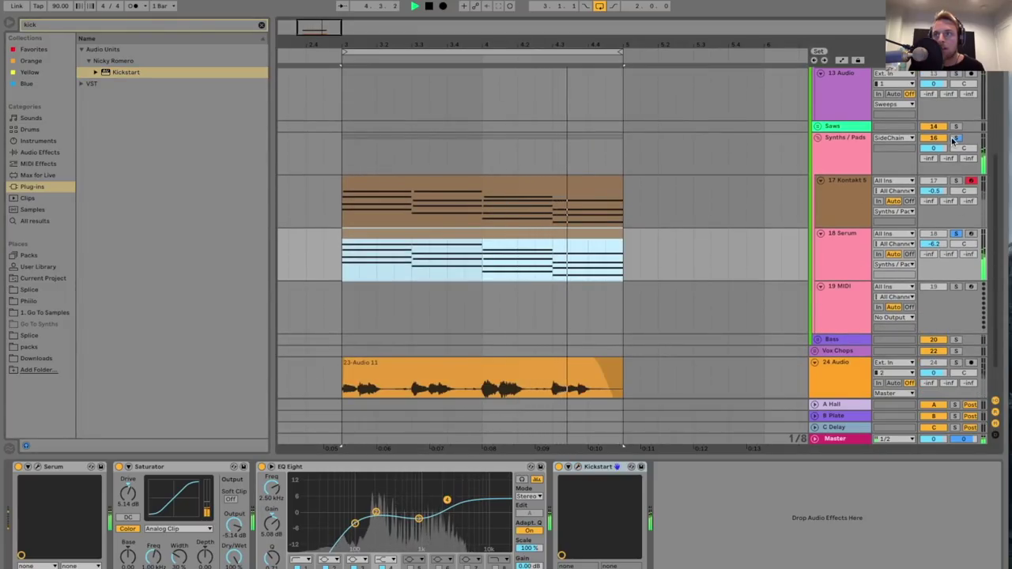
click(954, 138)
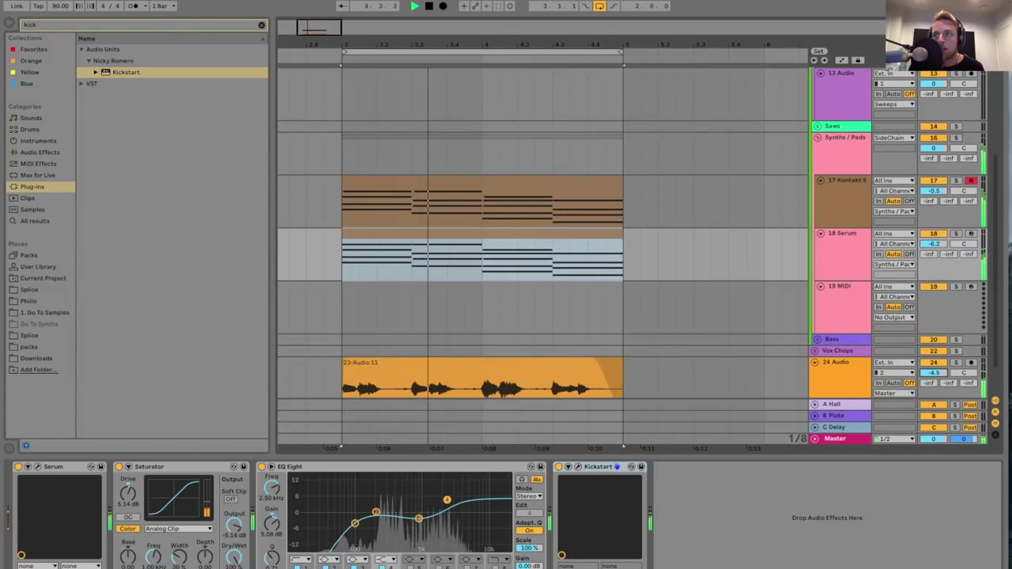
key(space)
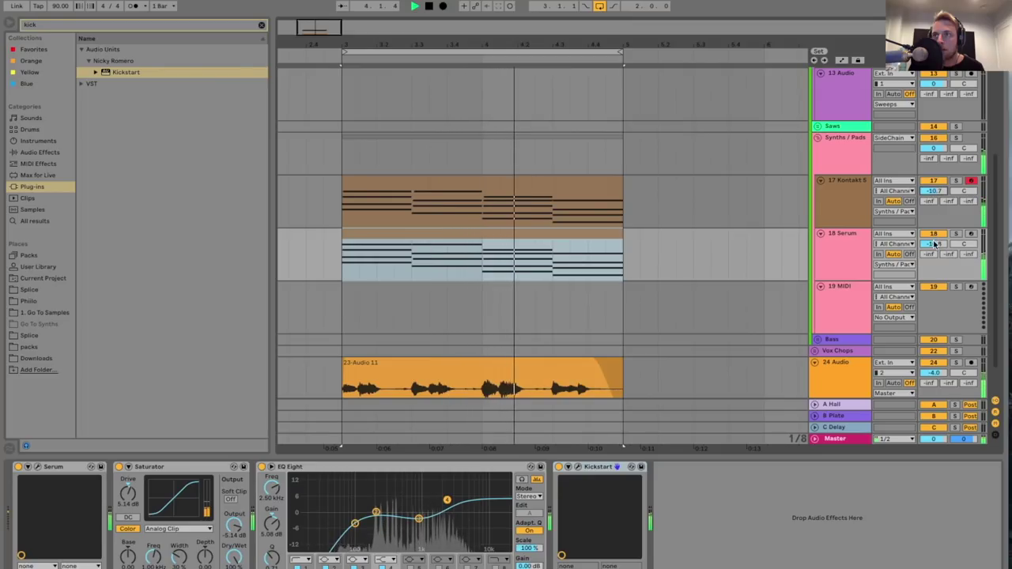
drag(936, 192, 935, 188)
- Find Utility among the audio effects and add it after Kickstart on the 17 Kontakt 5 track
click(854, 209)
key(space)
click(174, 25)
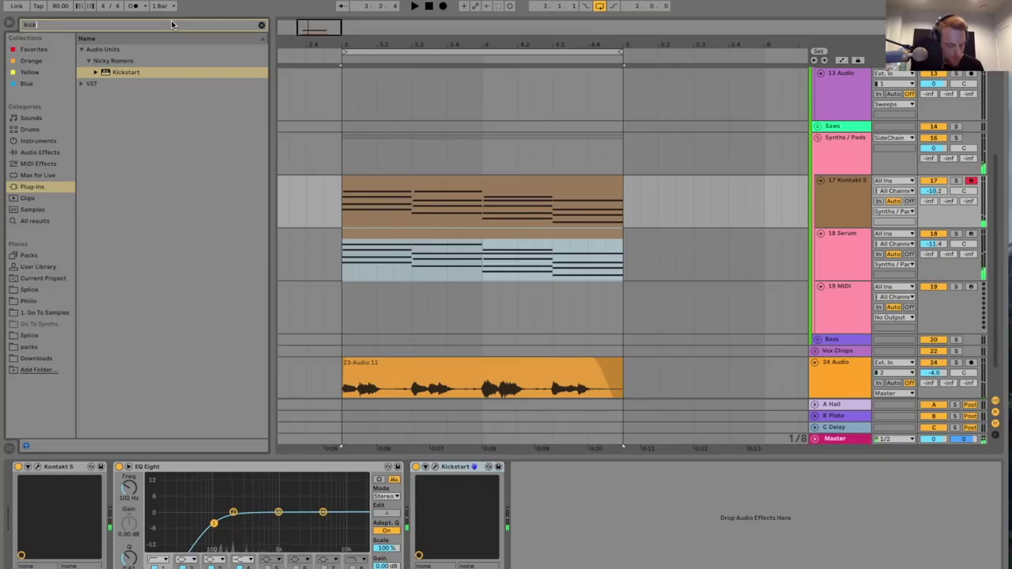
text(uti)
click(38, 152)
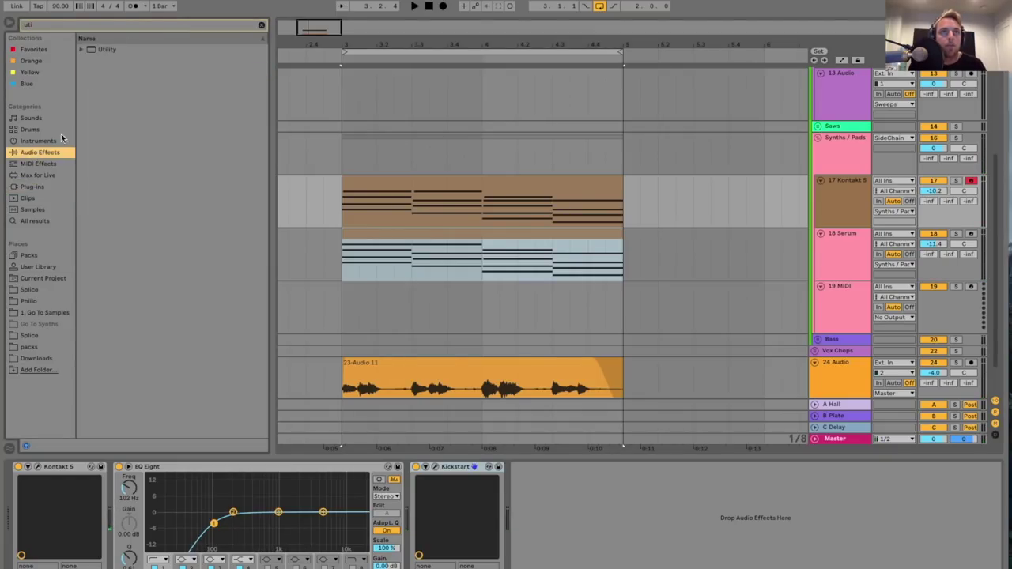
double_click(107, 49)
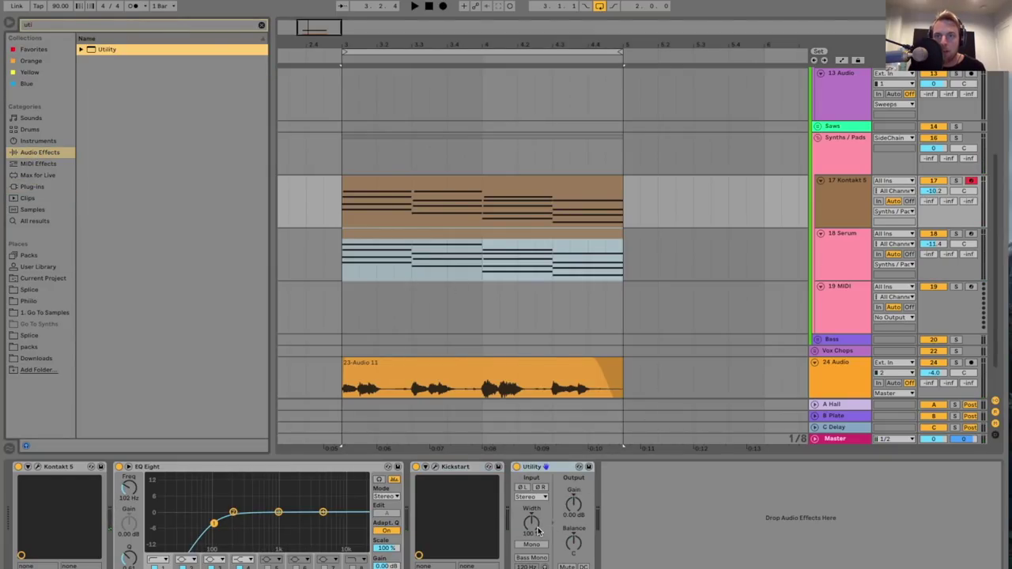
- Narrow Utility's width to 49% on 17 Kontakt 5 and set volumes to -9.9 for Kontakt 5 and -19.4 for Serum
drag(537, 530, 537, 531)
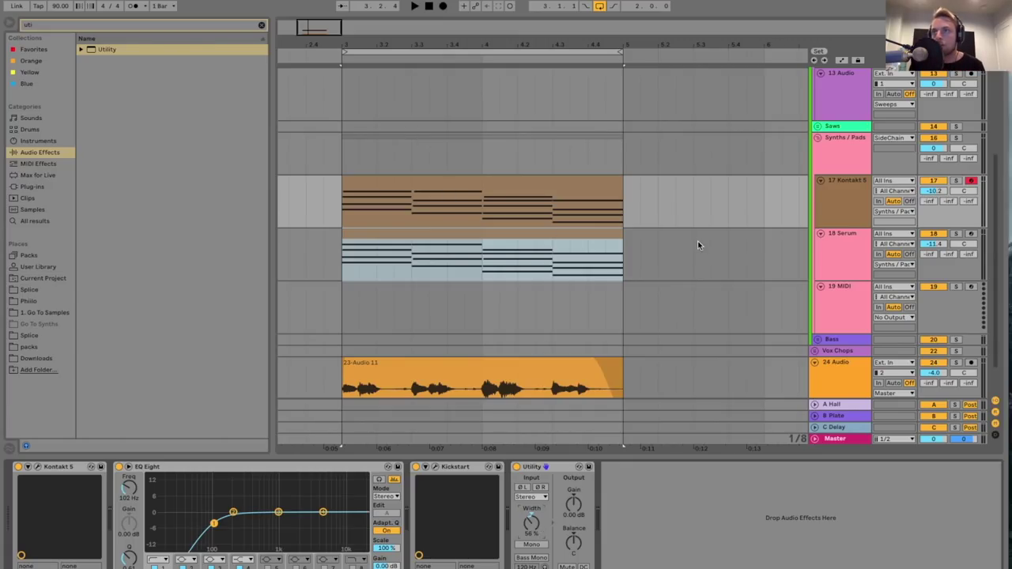
key(space)
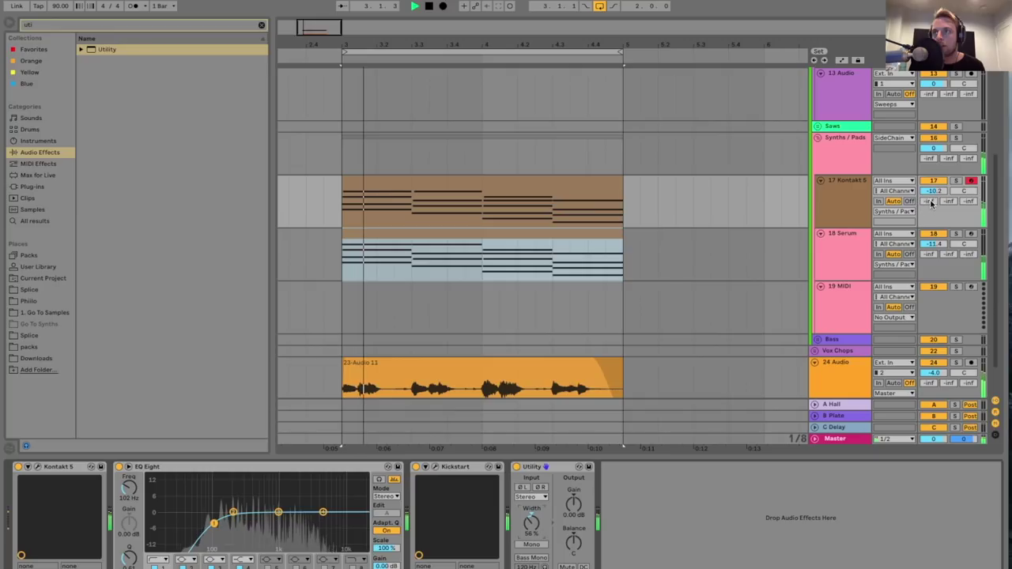
click(956, 181)
mouse_move(532, 525)
mouse_down()
mouse_move(532, 544)
mouse_move(532, 527)
mouse_up()
key(space)
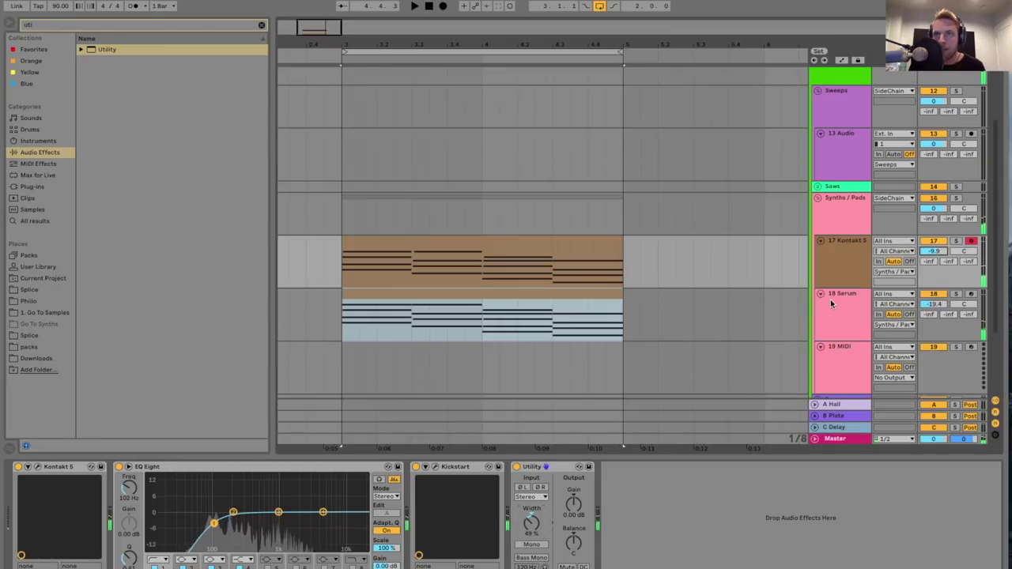
- Copy the 18 Serum chord clip onto the 19 MIDI track, starting at bar 3
click(832, 301)
scroll(784, 283, down, 3)
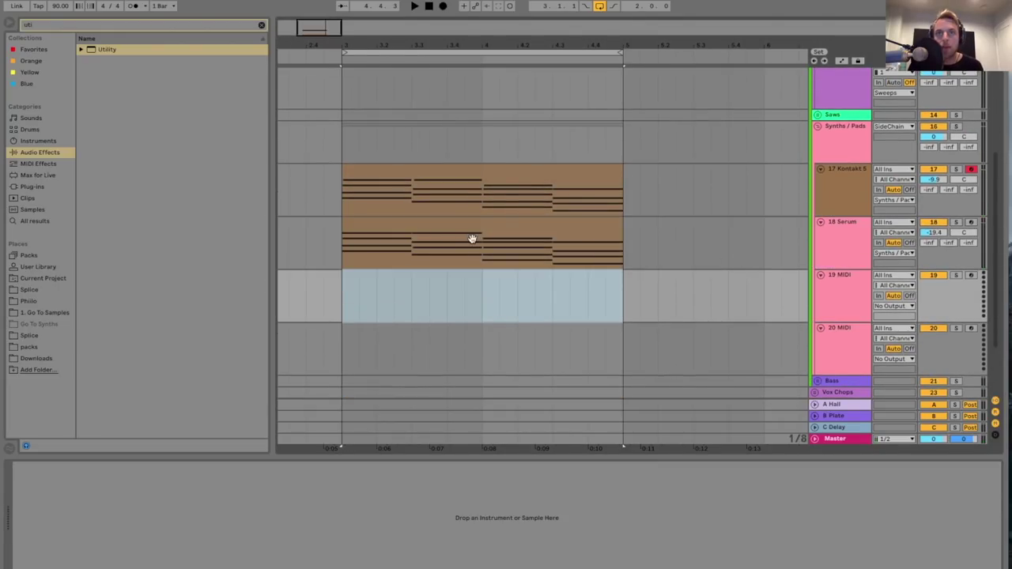
click(478, 224)
key(super+c)
click(343, 296)
key(super+v)
- Find the Whethan Bouncy Air vocal Pad rack in the User Library, load it on the 19 MIDI track, and close its Kontakt window
click(106, 23)
text(pad)
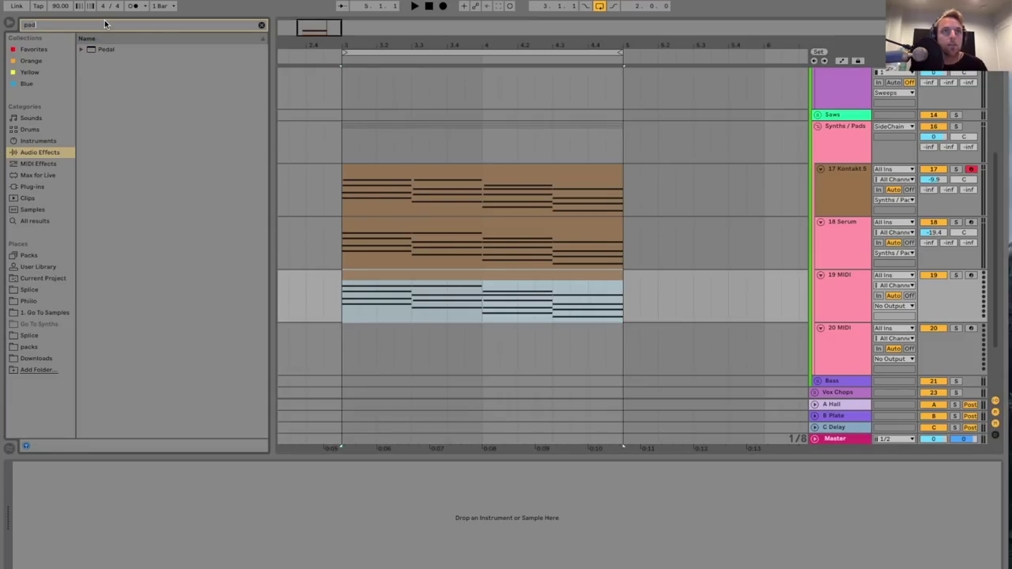
click(36, 266)
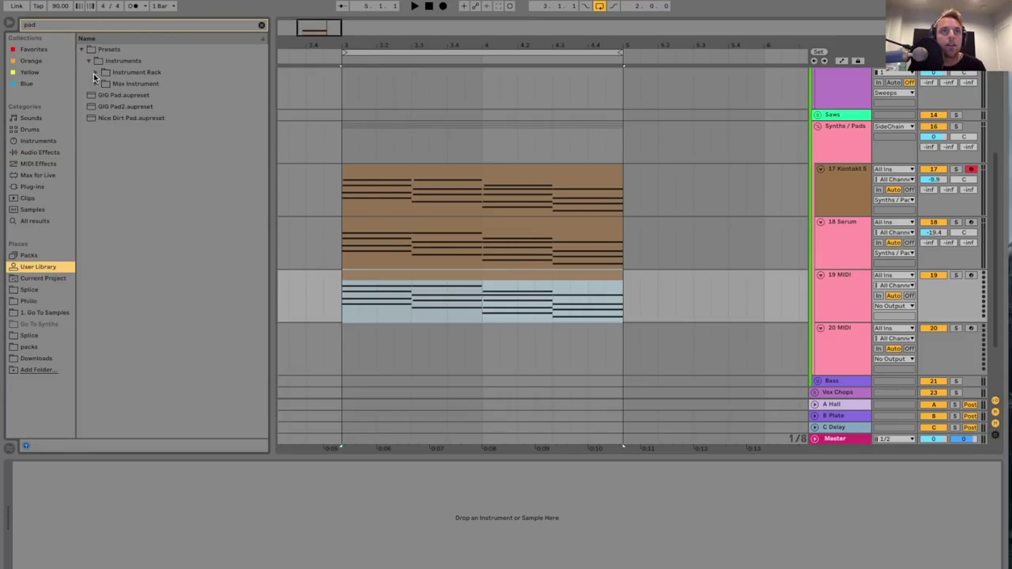
click(94, 73)
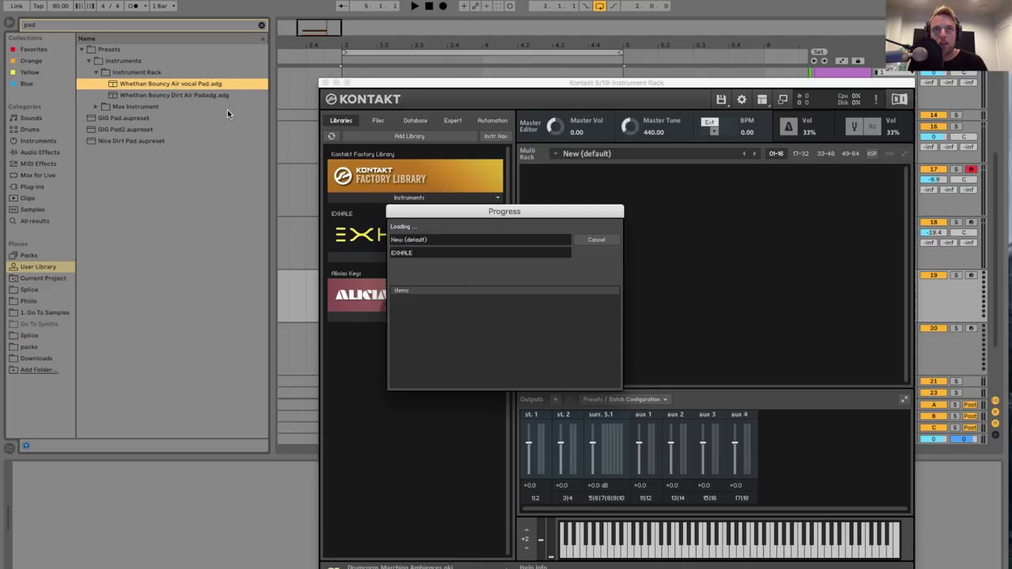
click(324, 83)
- Solo 19 Whethan during playback, set its EQ Eight high band to -4.09 dB at 2.61 kHz, and check it against 18 Serum's EQ
click(955, 275)
key(space)
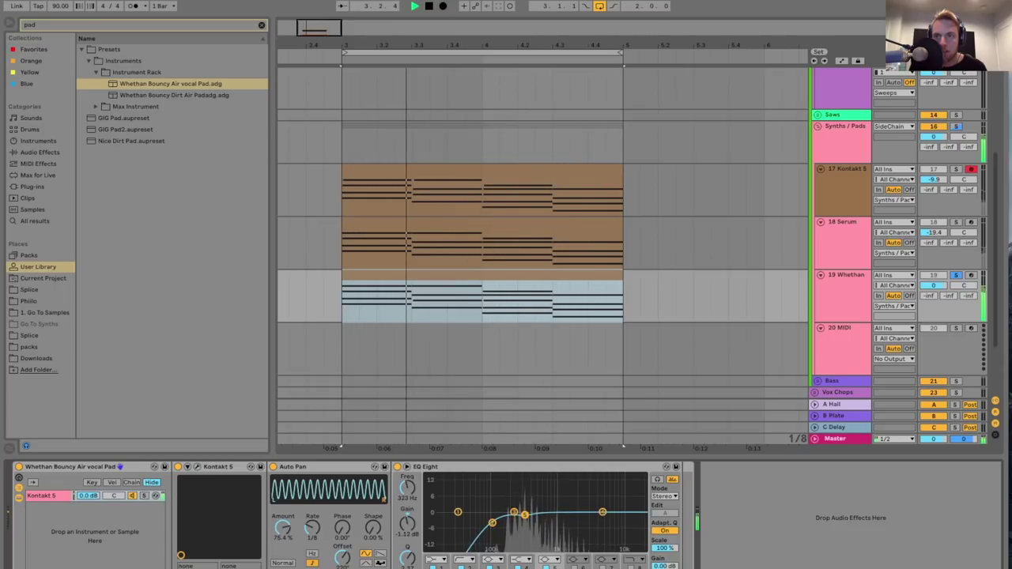
key(space)
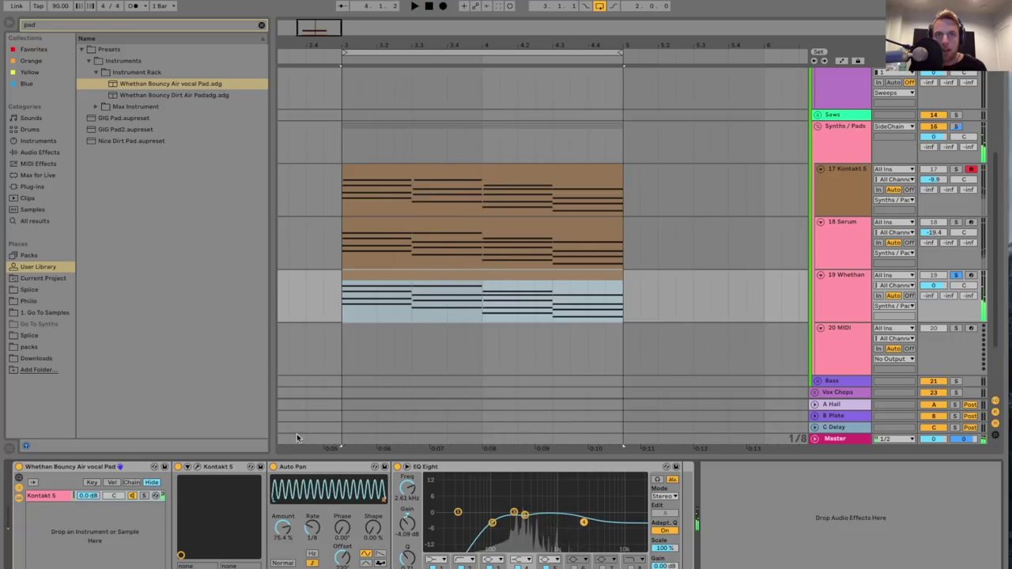
click(326, 492)
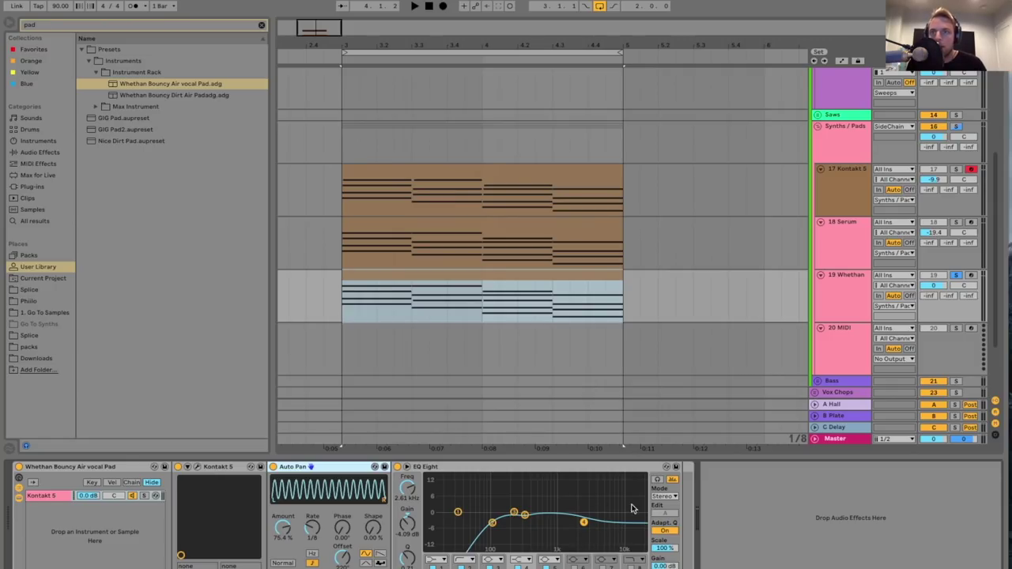
click(862, 254)
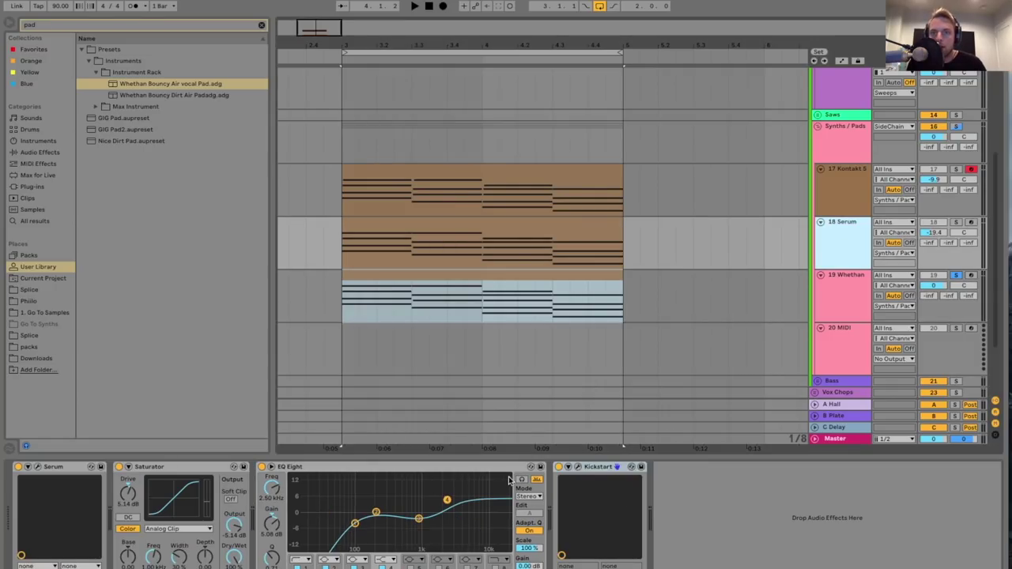
click(418, 518)
click(856, 308)
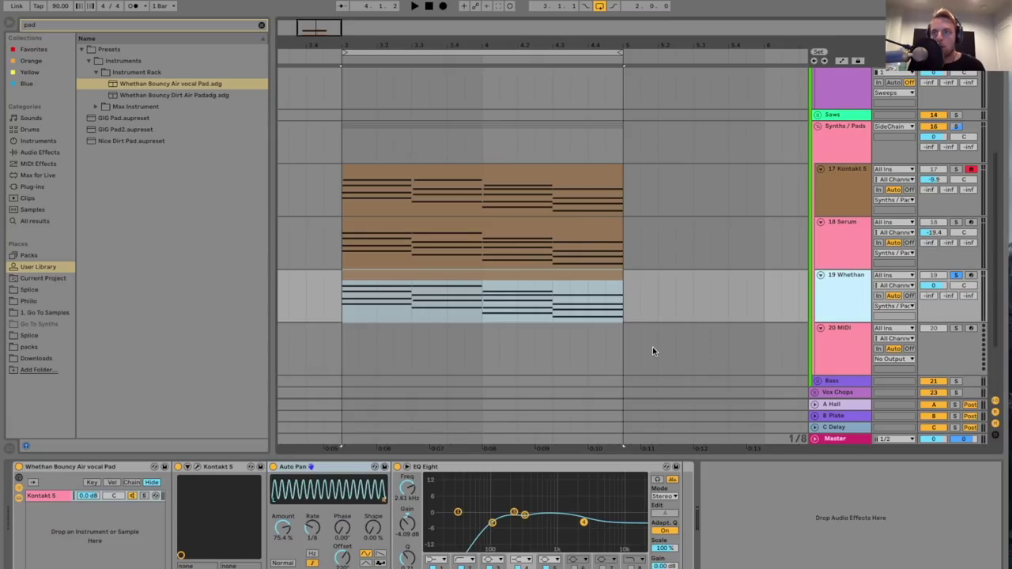
- Unsolo 19 Whethan, set its EQ Eight low cut to 100 Hz, and balance its volume at -9.1 during playback
click(956, 275)
key(space)
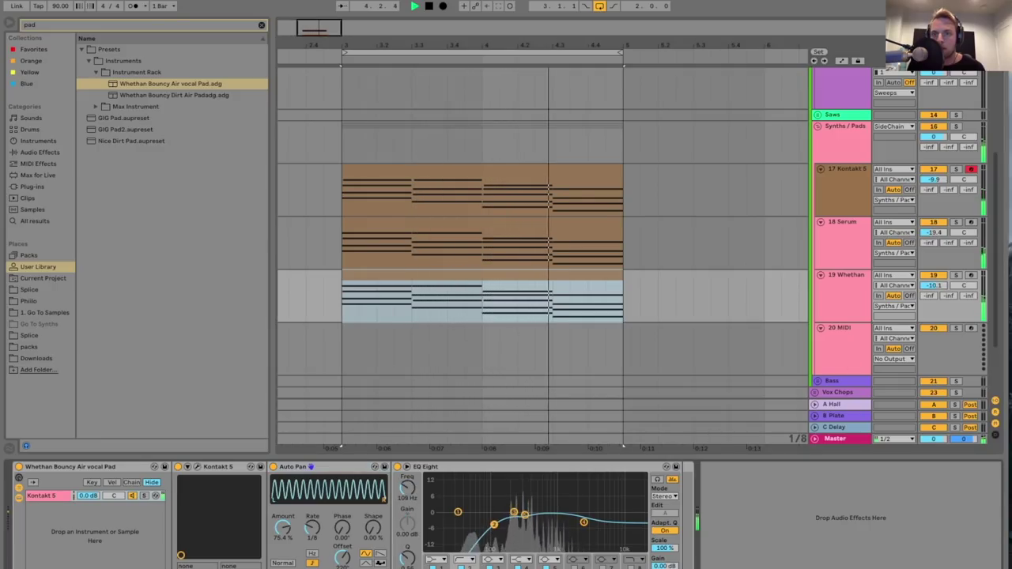
mouse_move(492, 523)
mouse_down()
mouse_move(508, 524)
mouse_move(491, 527)
mouse_up()
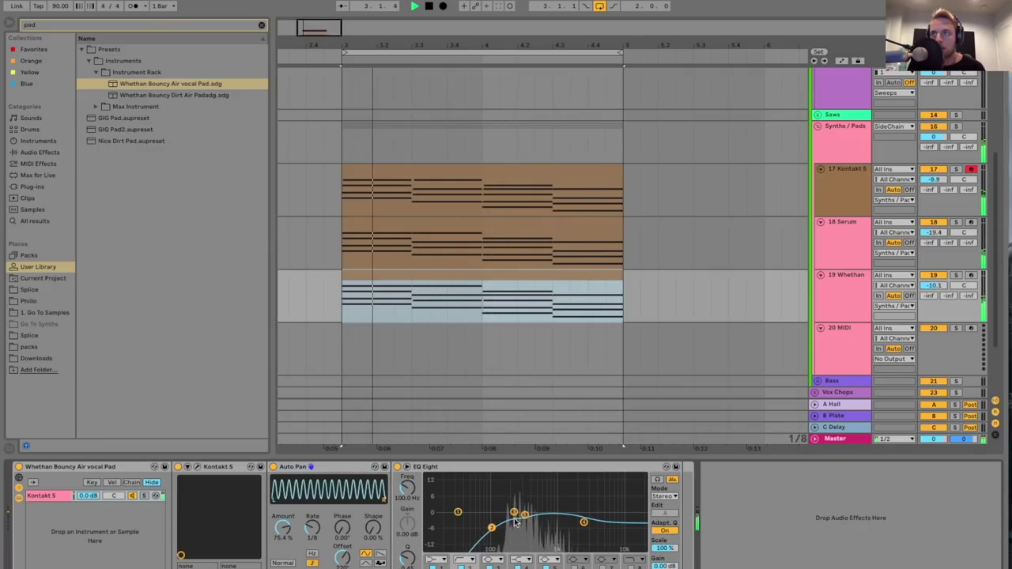
drag(940, 288, 941, 288)
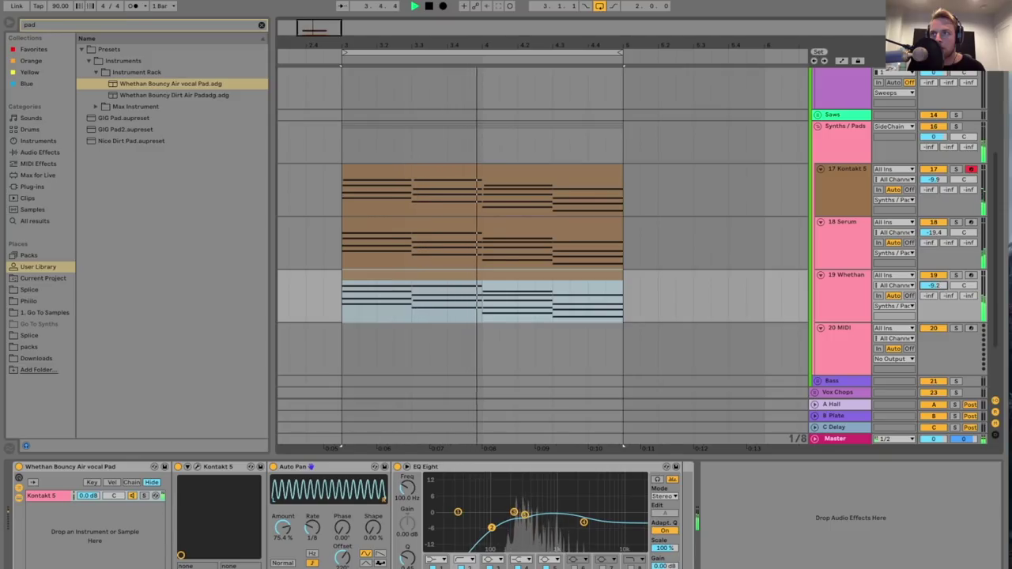
click(848, 293)
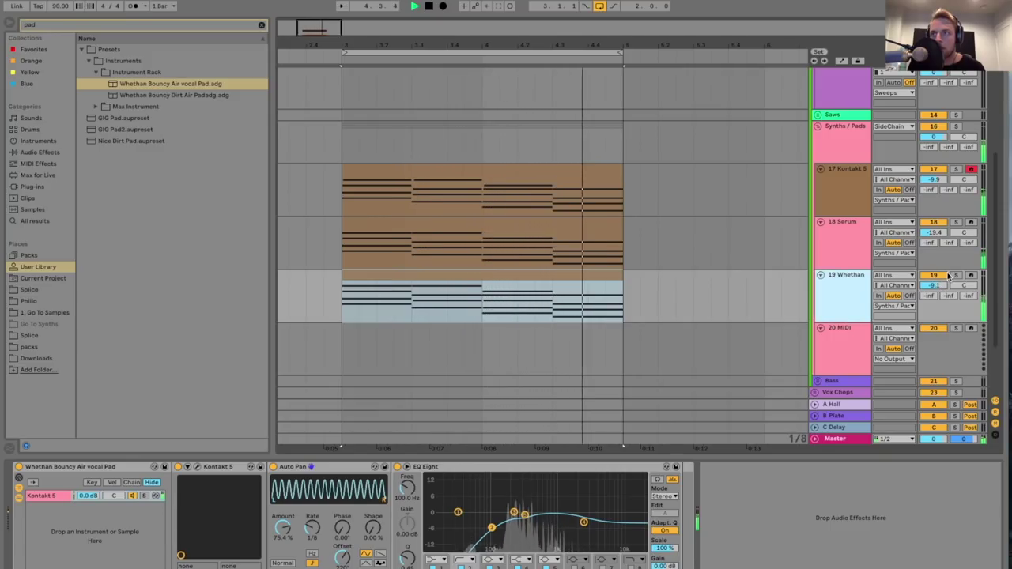
- Solo 19 Whethan, find UAD Empirical Labs FATSO Sr among the plug-ins, and add it after the pad rack
click(957, 275)
key(space)
click(151, 29)
text(fats)
click(65, 184)
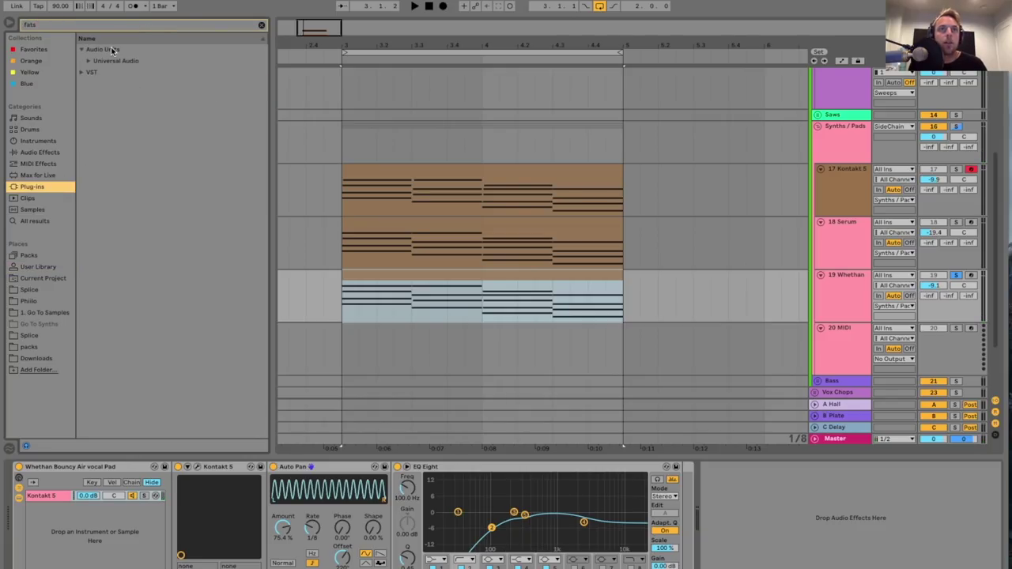
click(88, 61)
click(152, 83)
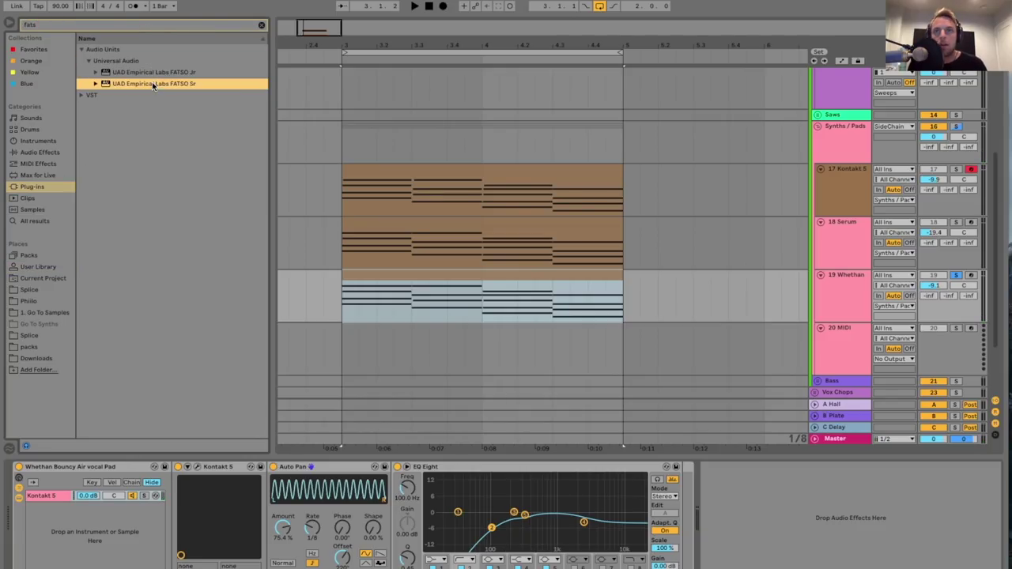
click(463, 132)
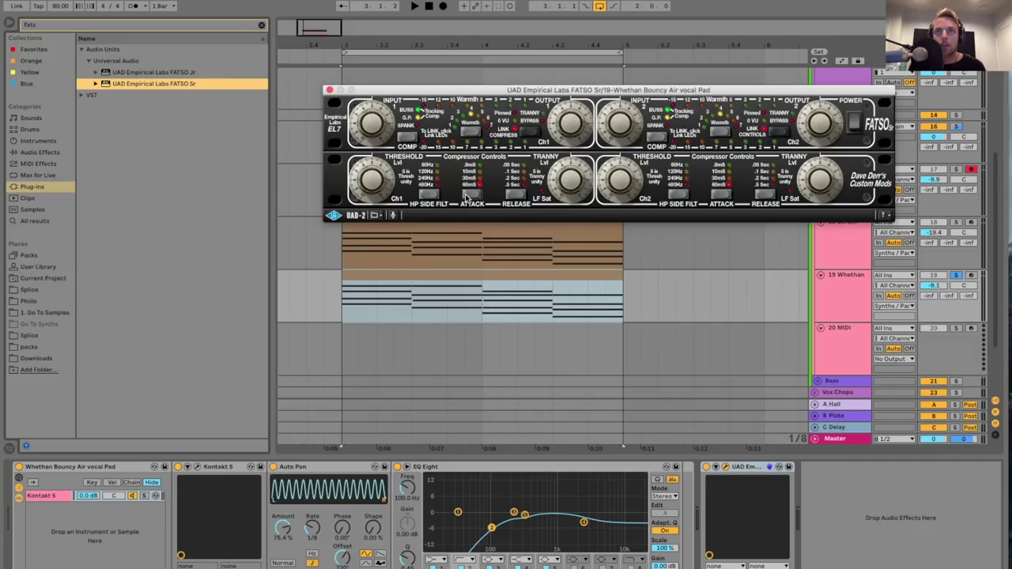
- Adjust FATSO Sr's channel 1 threshold during playback, compare the pad with the plug-in bypassed, and close its window
key(space)
drag(375, 196, 376, 179)
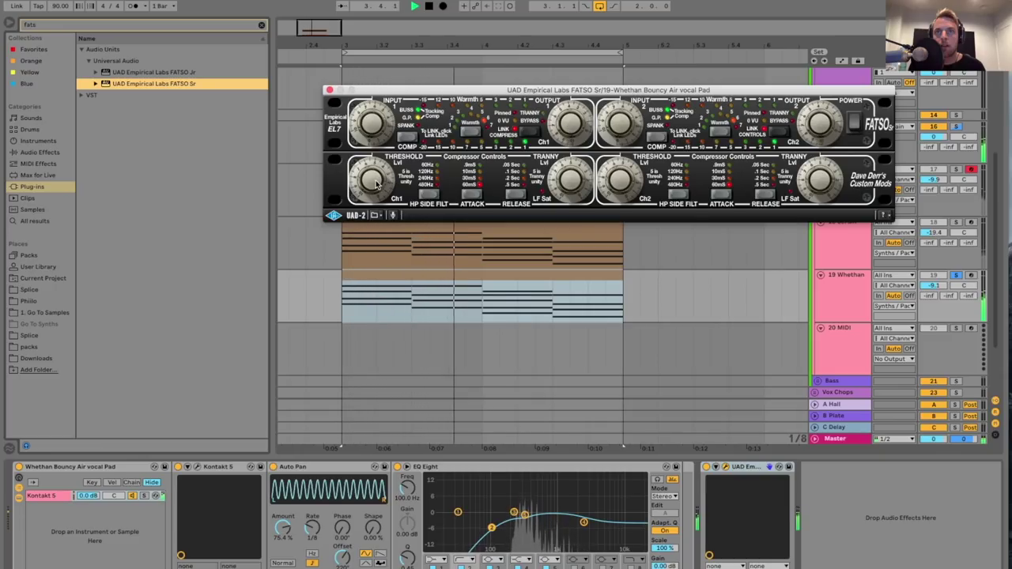
click(707, 467)
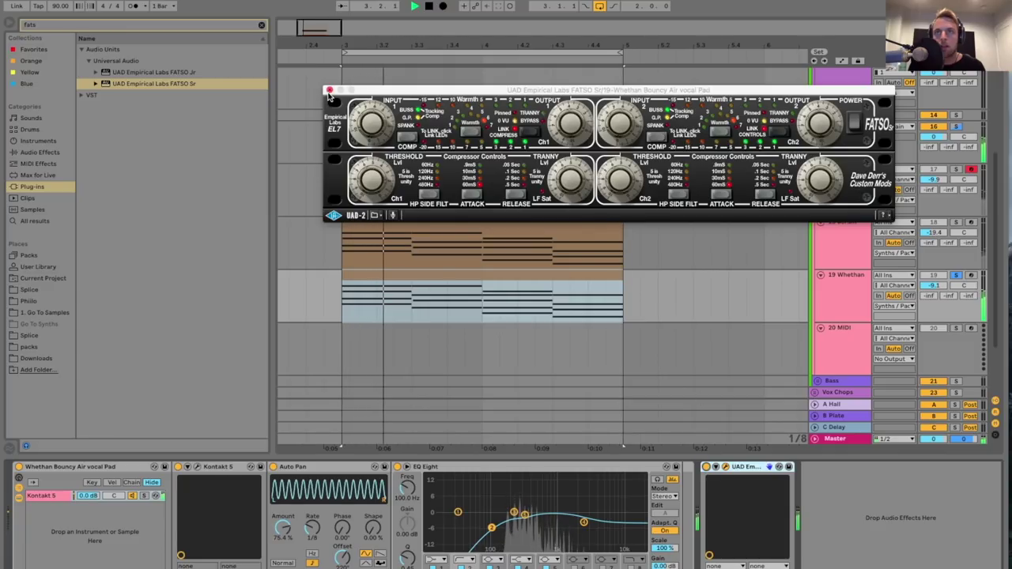
click(565, 129)
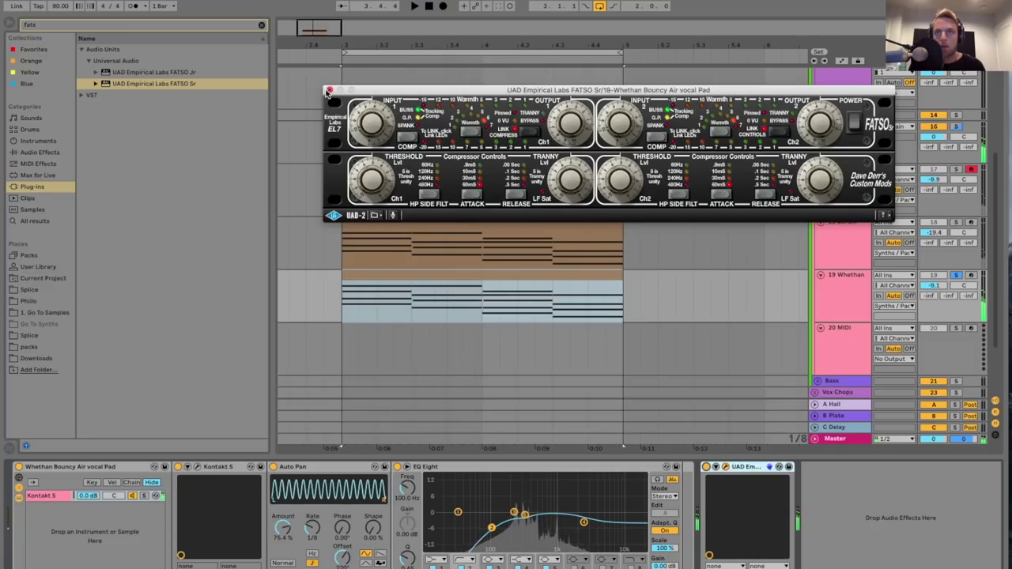
click(329, 91)
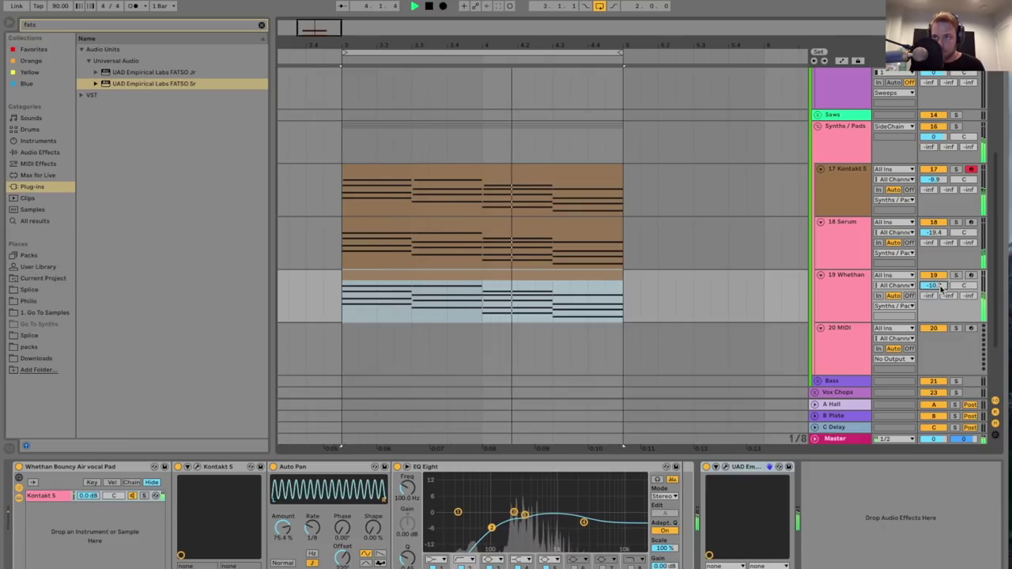
- Set the project tempo to 95 BPM, play the loop from bar 3, and lower the 19 Whethan volume to -11.2
scroll(746, 261, up, 2)
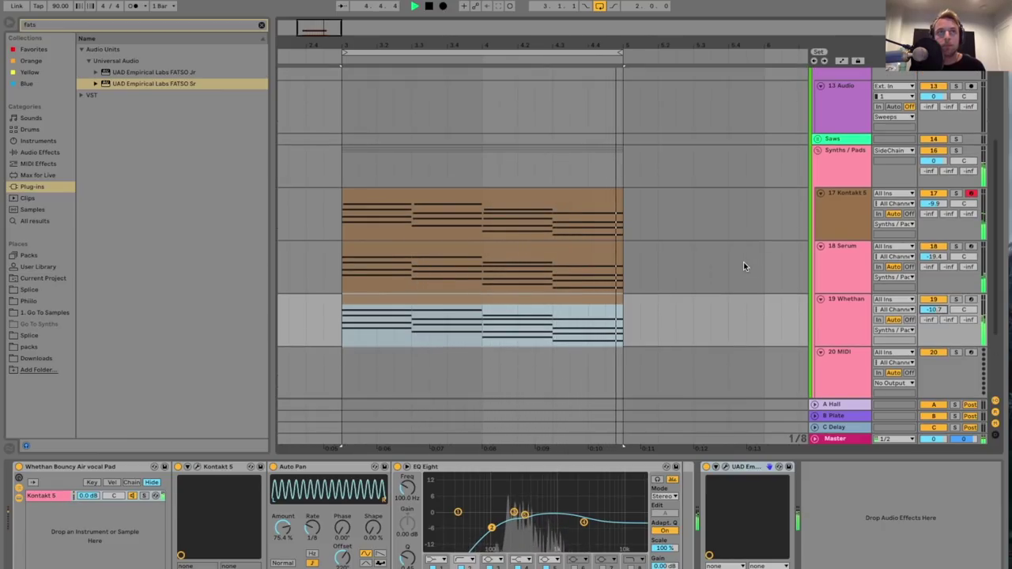
key(space)
drag(63, 7, 64, 4)
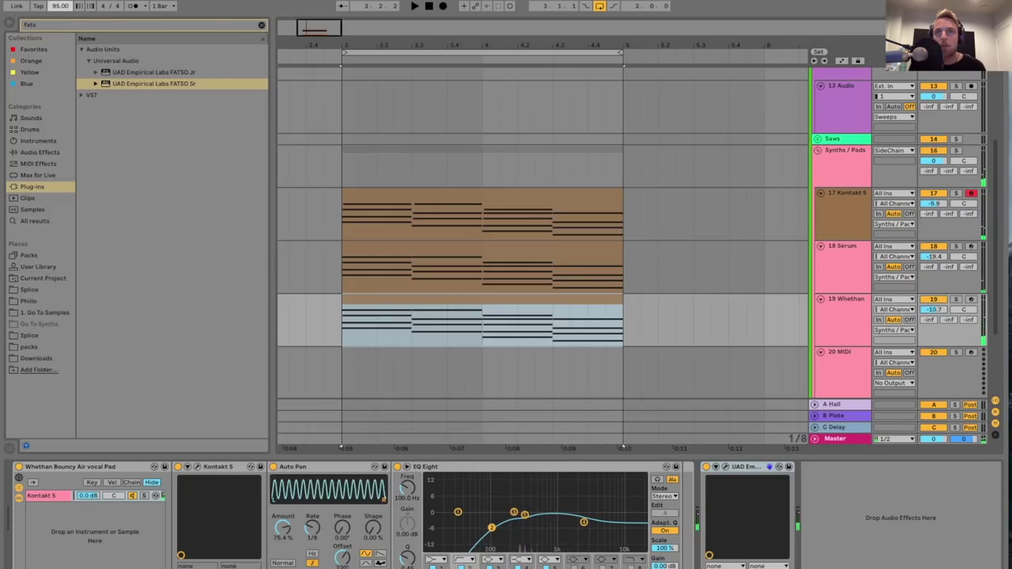
click(728, 167)
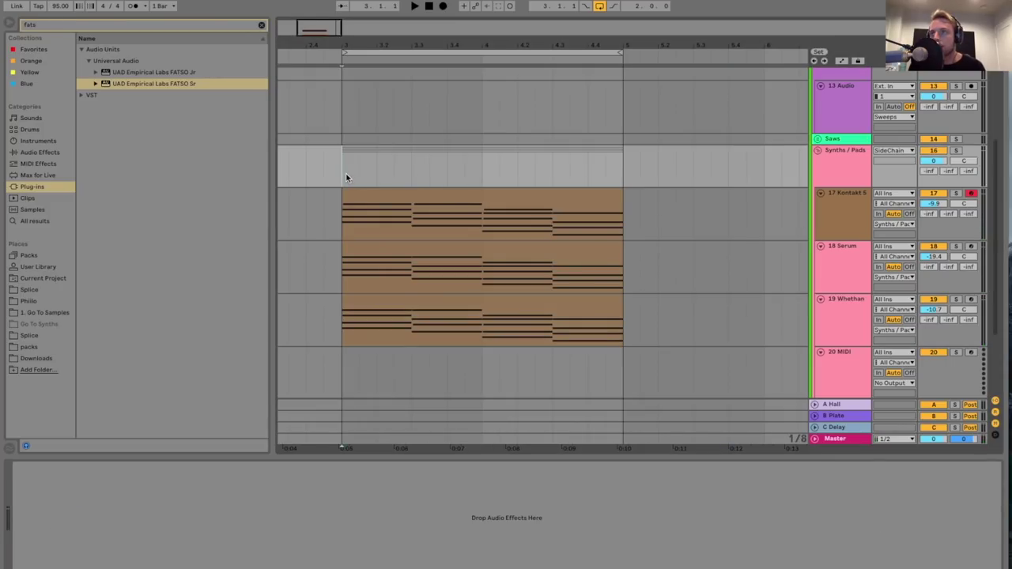
key(space)
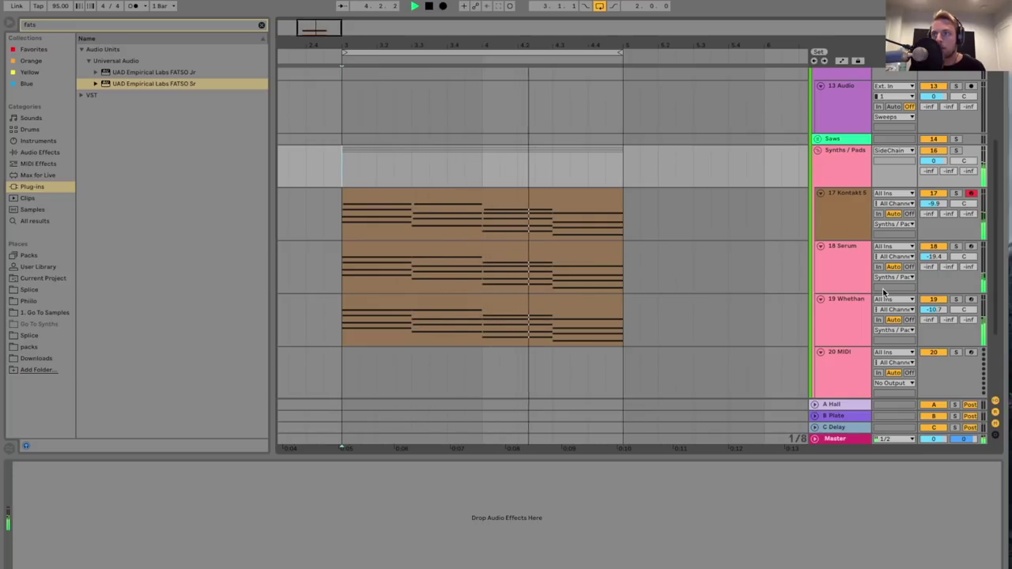
- Add EQ Three to the Synths / Pads group, cut GainLow to -inf dB, and lower its FreqLow crossover during playback
click(840, 164)
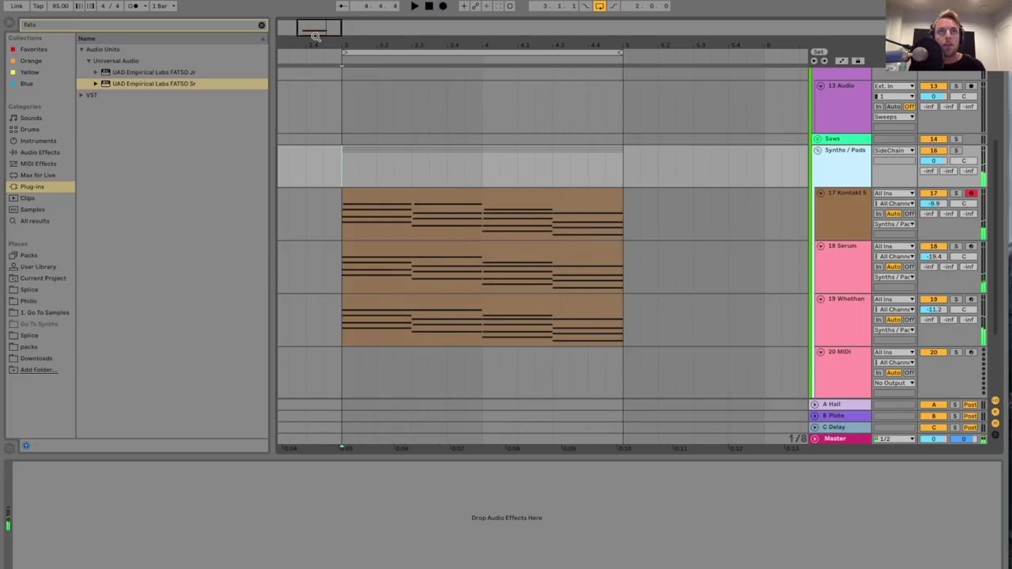
click(246, 28)
text(eq)
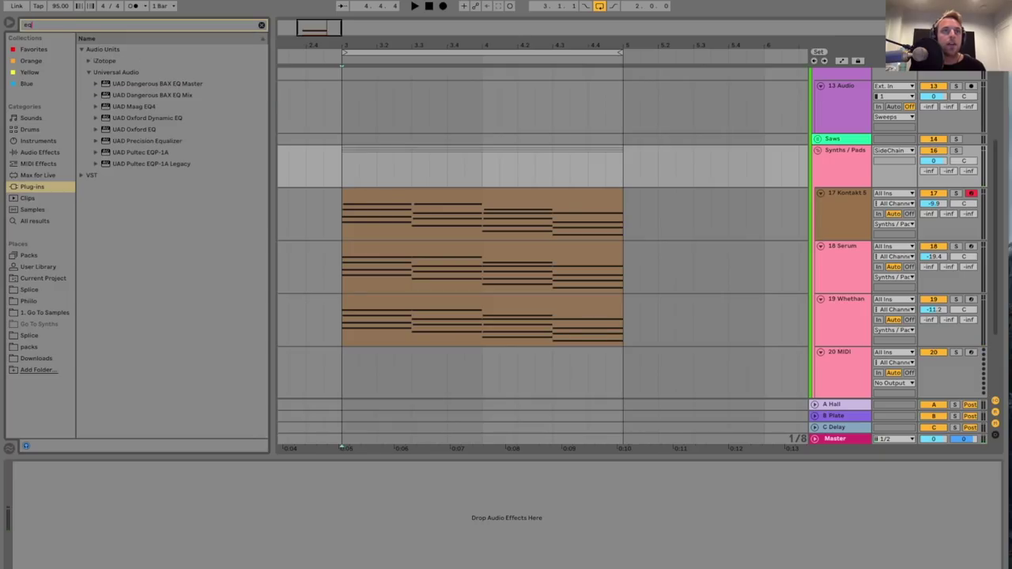
click(39, 152)
drag(111, 72, 77, 478)
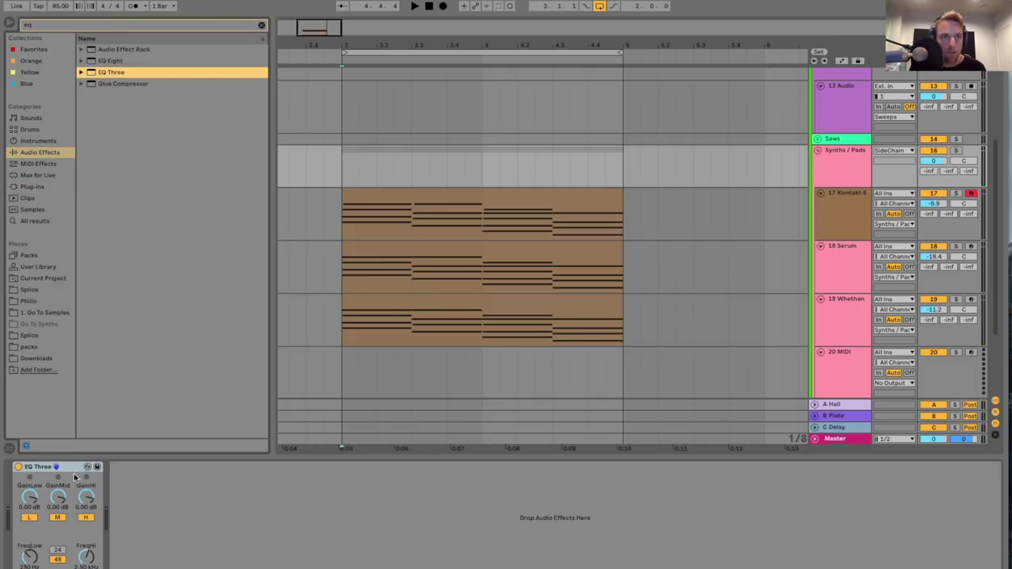
drag(26, 500, 11, 496)
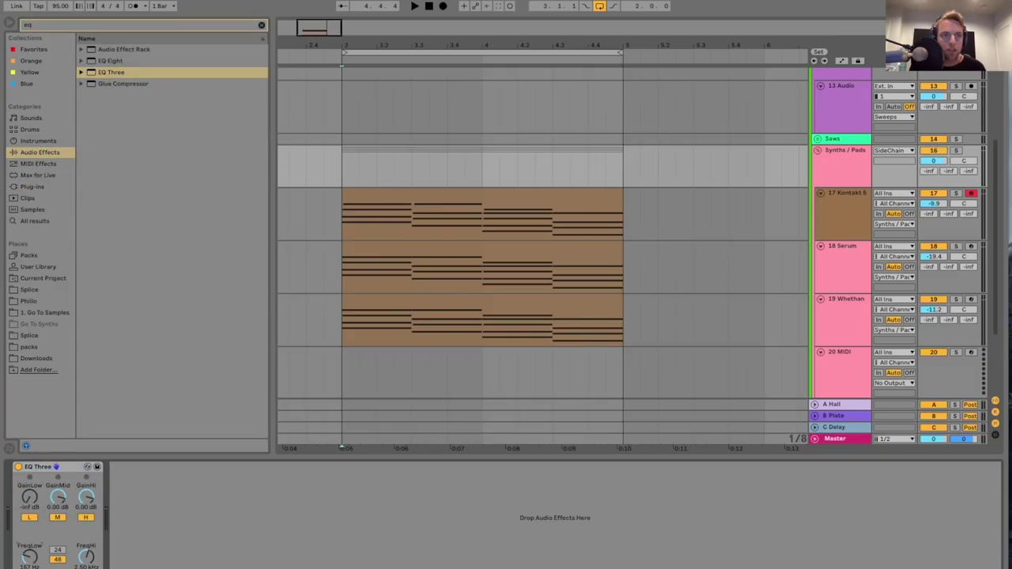
key(space)
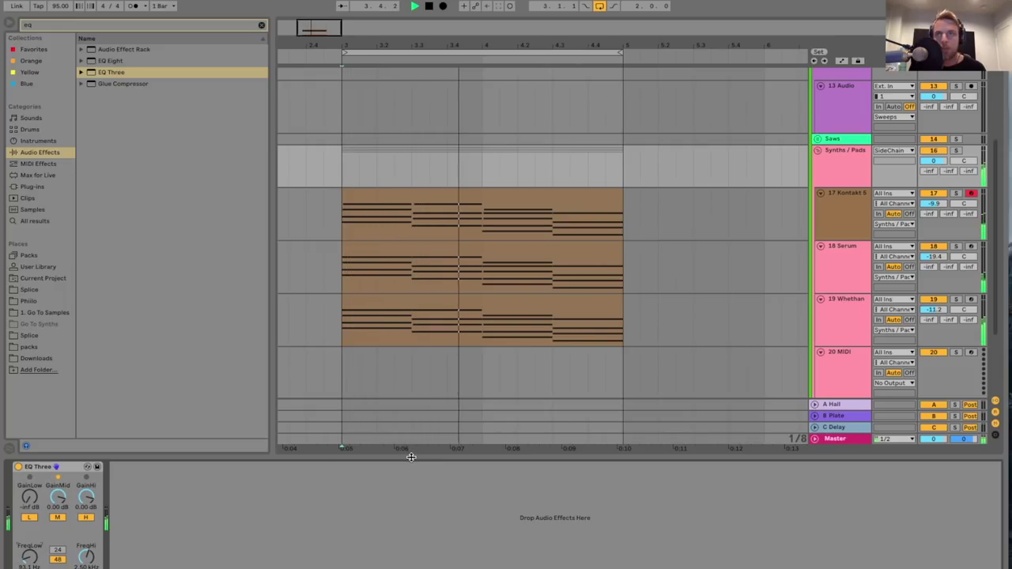
- Hide the device view, stop playback, and unfold the Kicks group to show its two audio tracks
key(super+alt+l)
scroll(382, 296, up, 5)
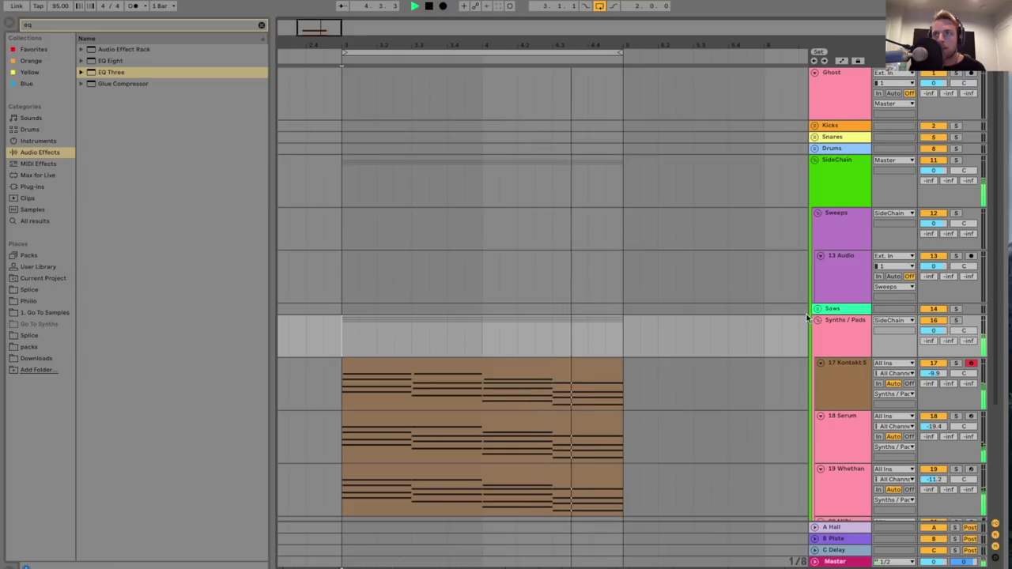
key(space)
click(828, 113)
click(815, 126)
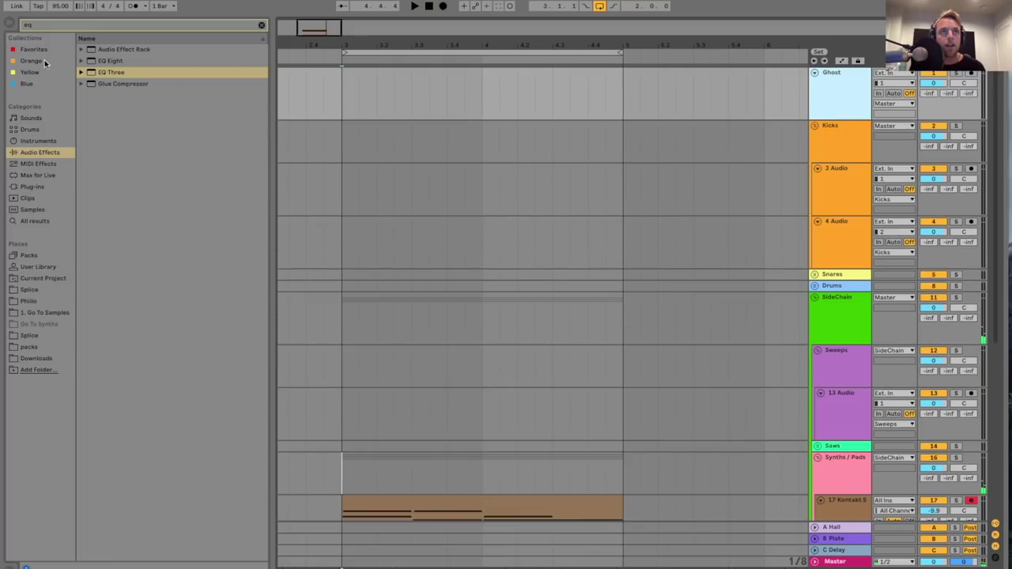
- Search the Splice folder for "irene" and open the Medasin Irene pack's drum folders down to MEDASIN_IRENE_kicks
double_click(53, 26)
text(irene)
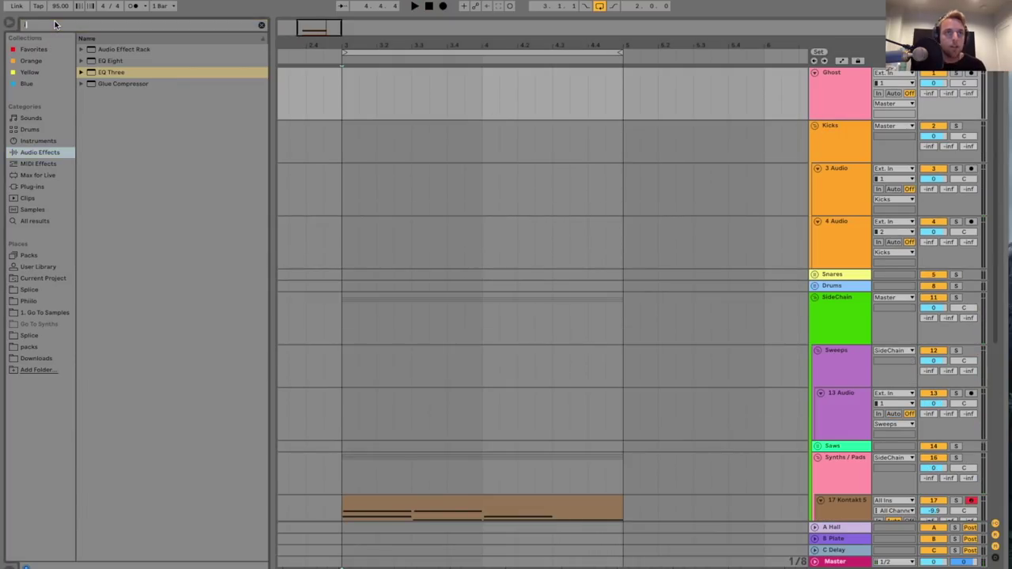
click(46, 336)
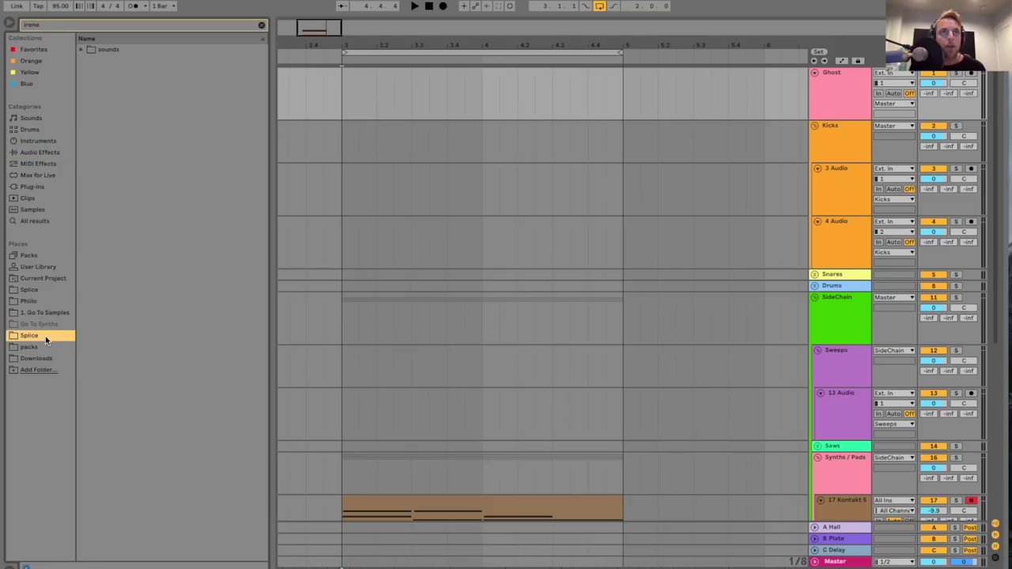
click(82, 50)
click(88, 61)
click(96, 72)
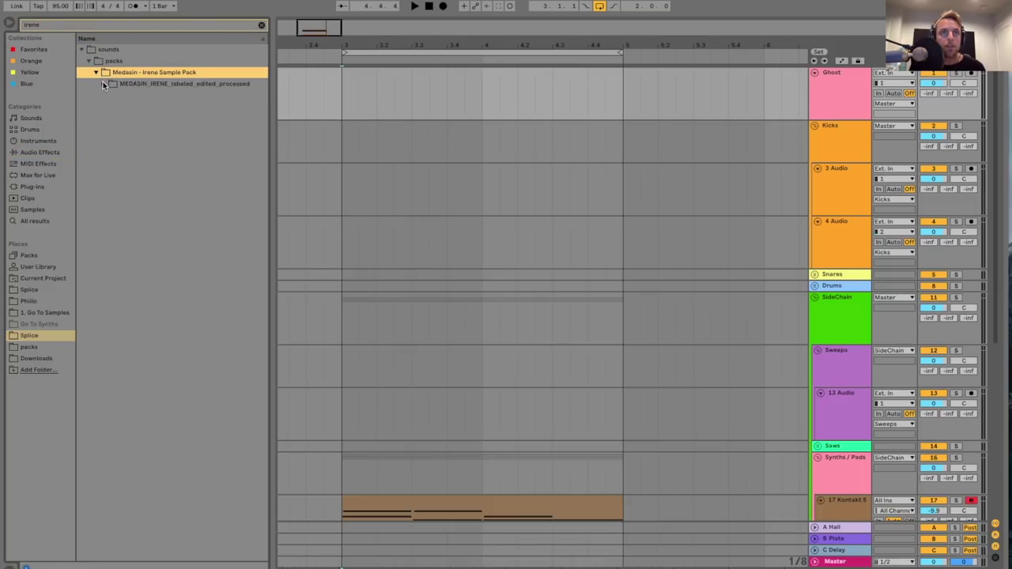
click(103, 84)
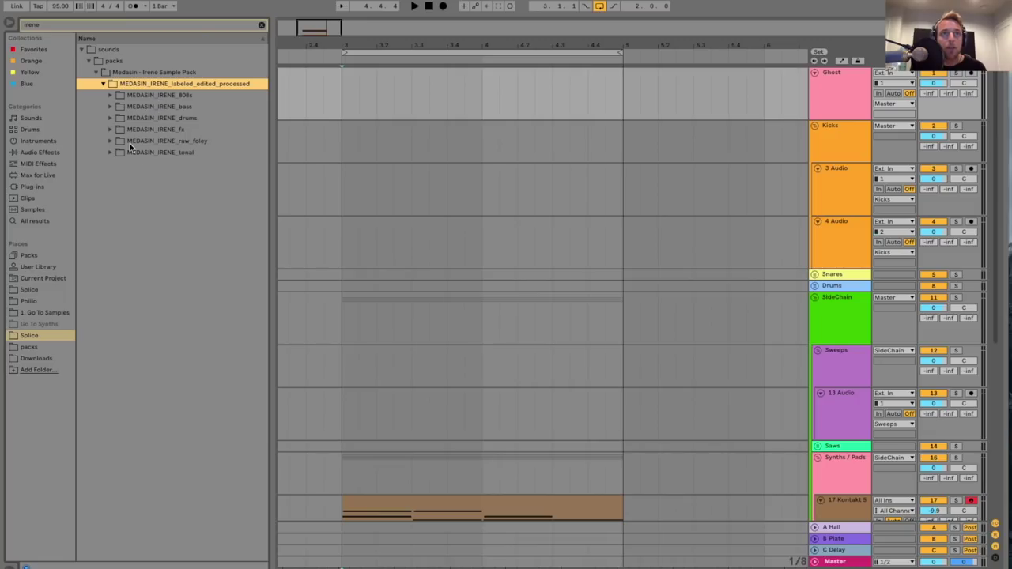
click(110, 118)
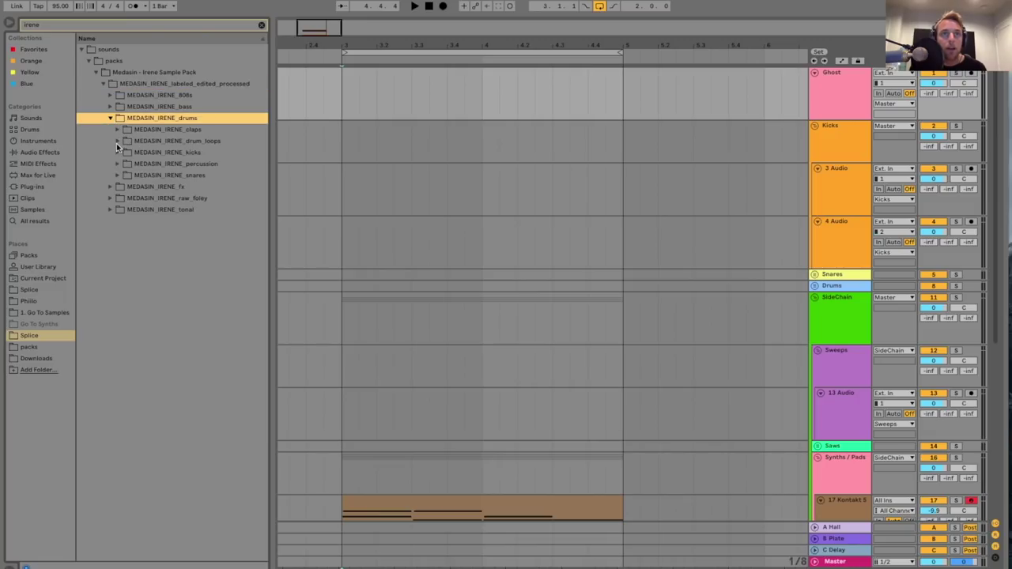
click(117, 151)
- Preview the Irene kicks, lay MEDASIN_IRENE_kick_sine.wav as a four-hit pattern from bar 3 on track 3, and switch off the metronome
click(162, 187)
click(201, 222)
click(209, 233)
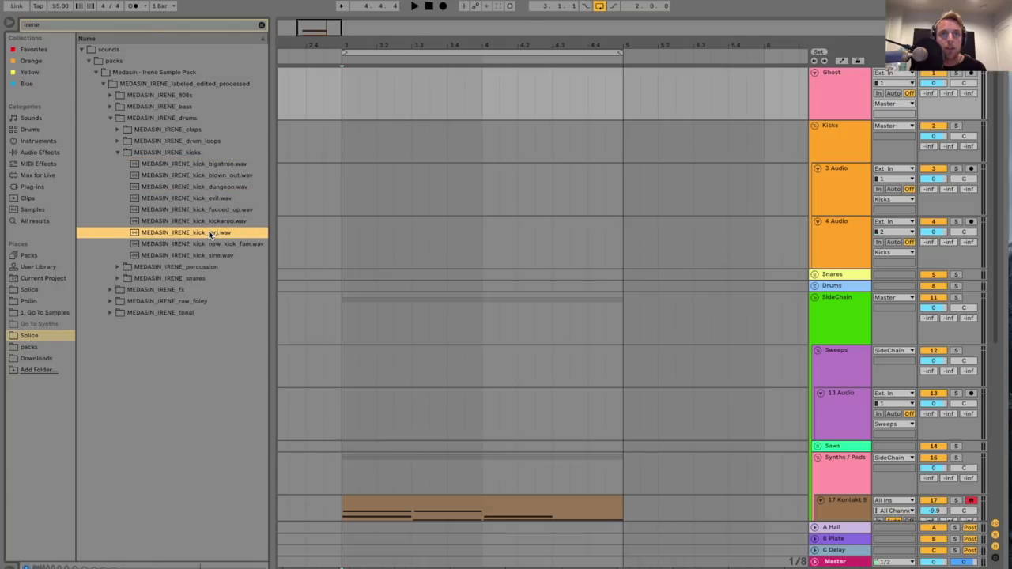
click(212, 244)
click(212, 256)
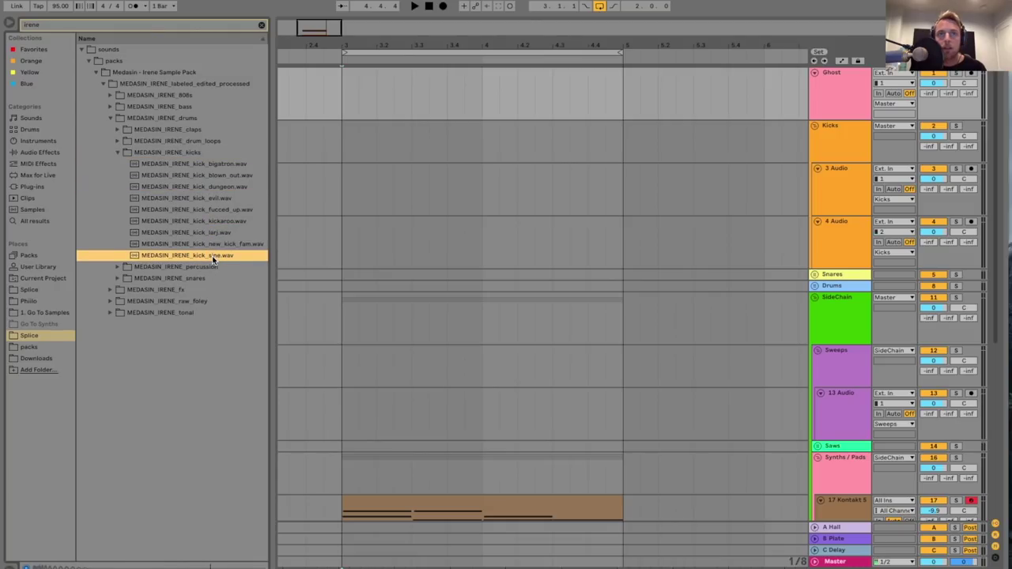
click(216, 221)
click(218, 256)
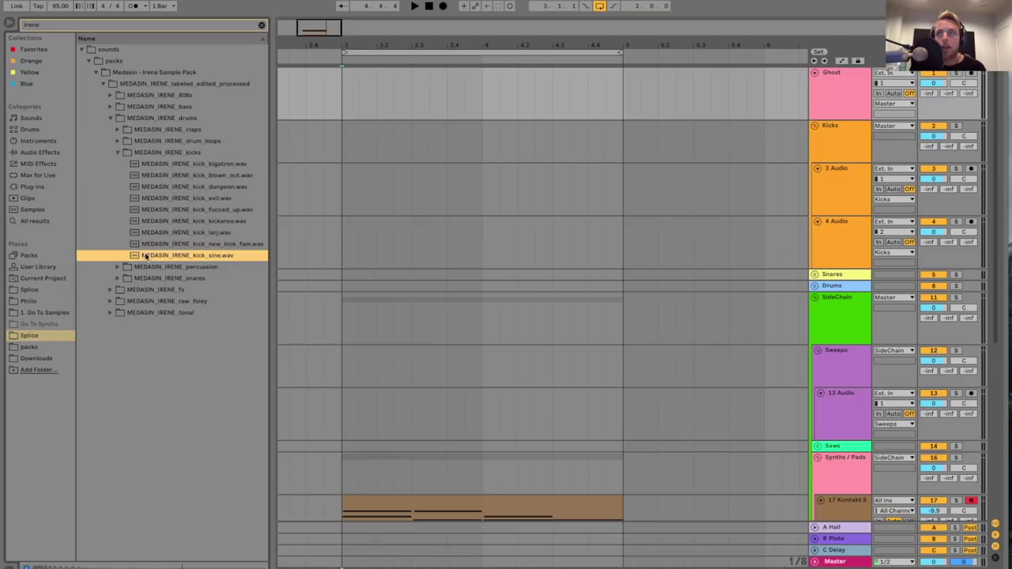
drag(159, 261, 343, 206)
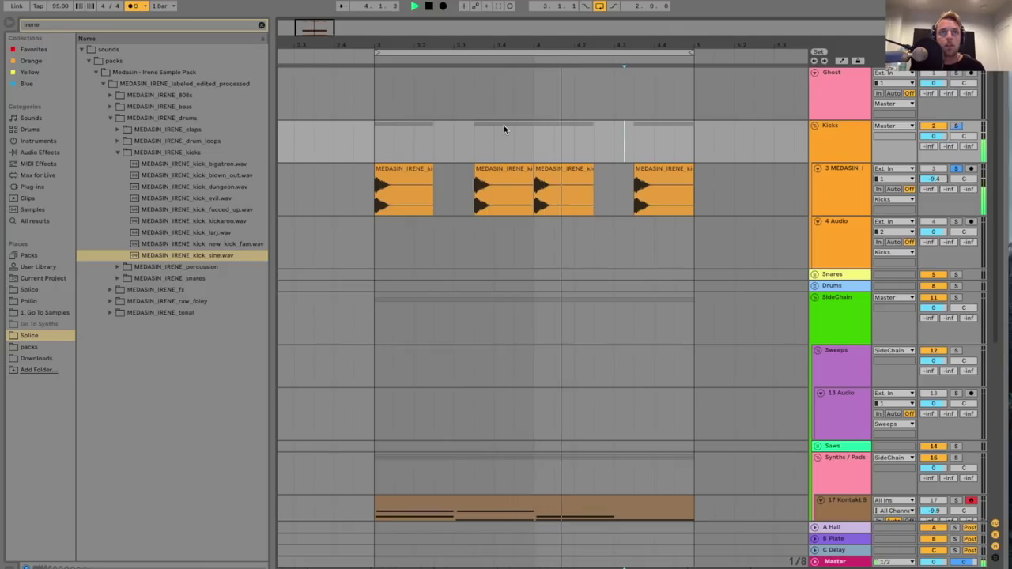
click(134, 7)
key(space)
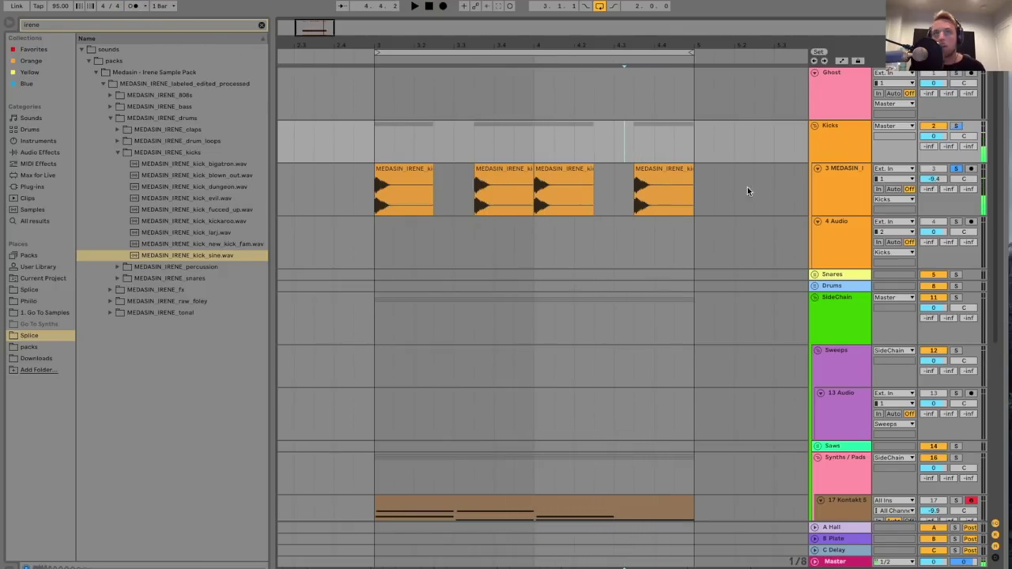
- Search the Splice folder for "kshmr kick" and open the KSHMR_Punchy_Kicks folder in Sounds of KSHMR Vol. 3
click(859, 243)
click(90, 30)
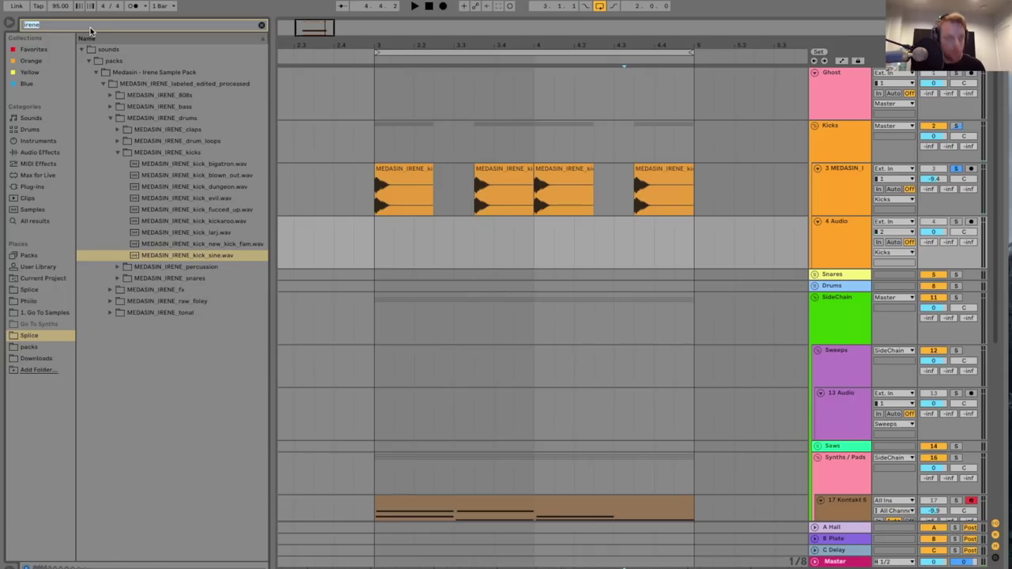
text(kshmr kick)
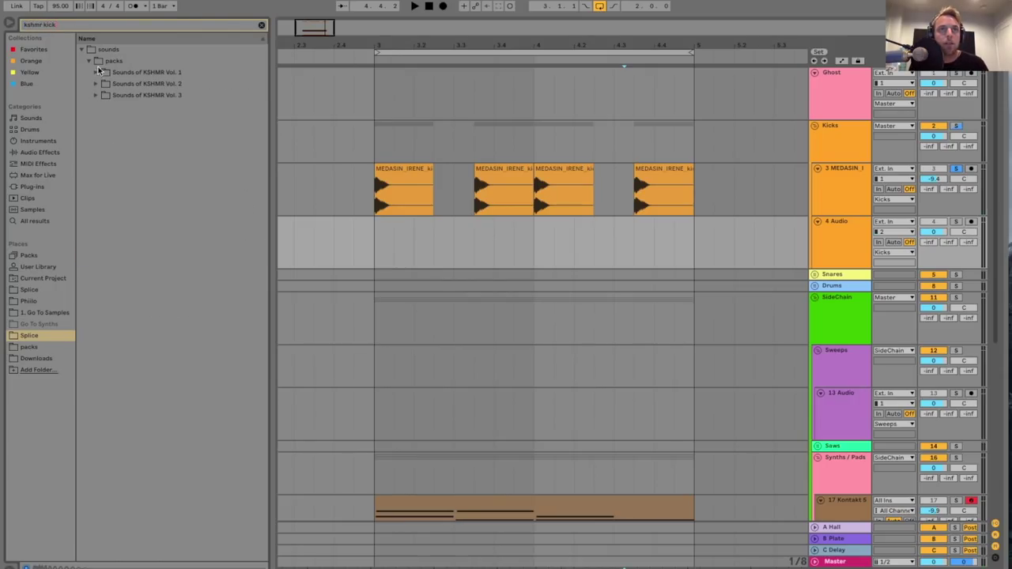
click(96, 95)
click(103, 106)
click(110, 117)
click(117, 129)
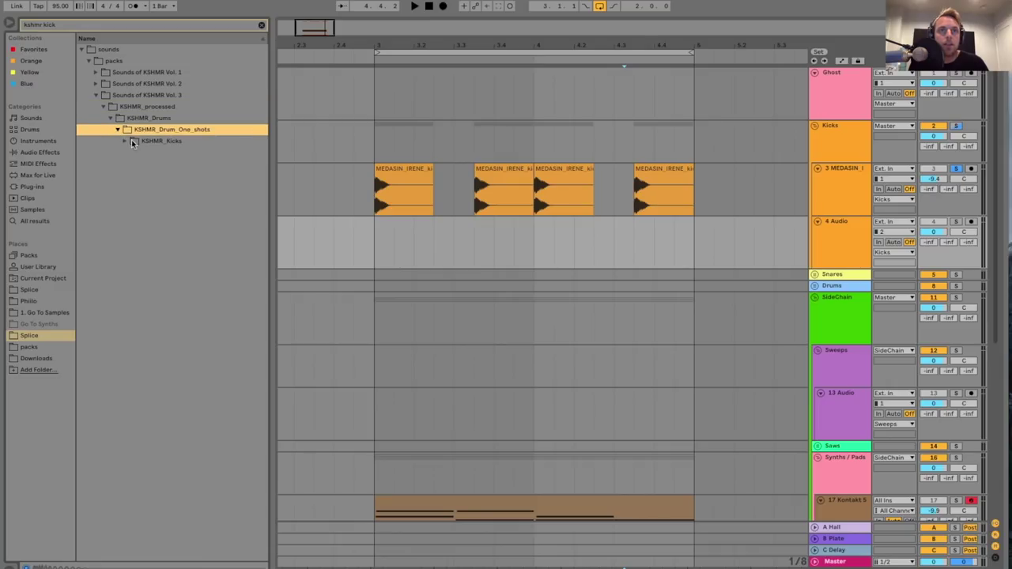
click(124, 143)
click(132, 167)
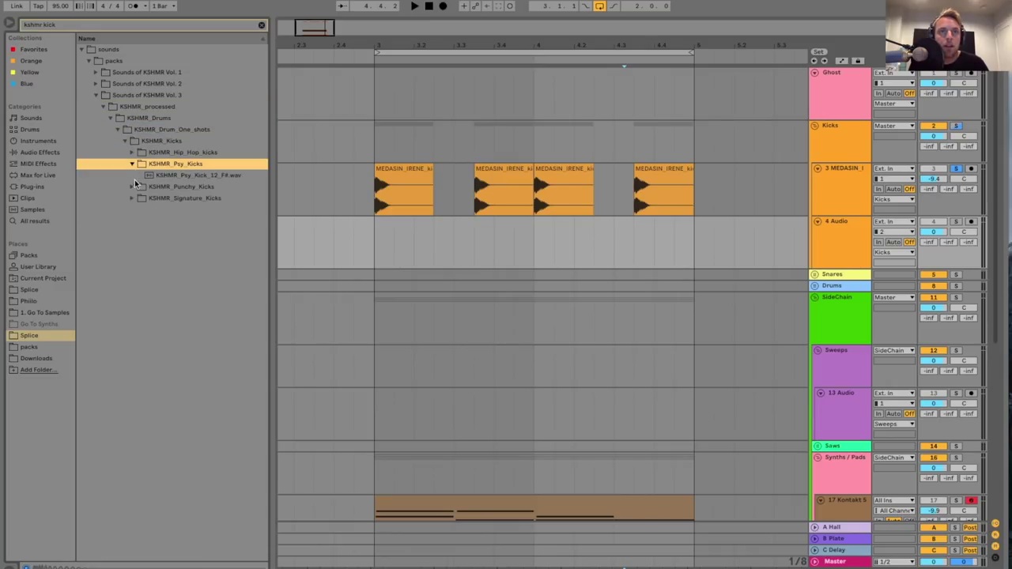
click(132, 175)
- Preview the punchy kicks and layer KSHMR_Punchy_Kick_12_F.wav under each of the four sine kicks on track 4
click(161, 198)
click(181, 210)
click(199, 221)
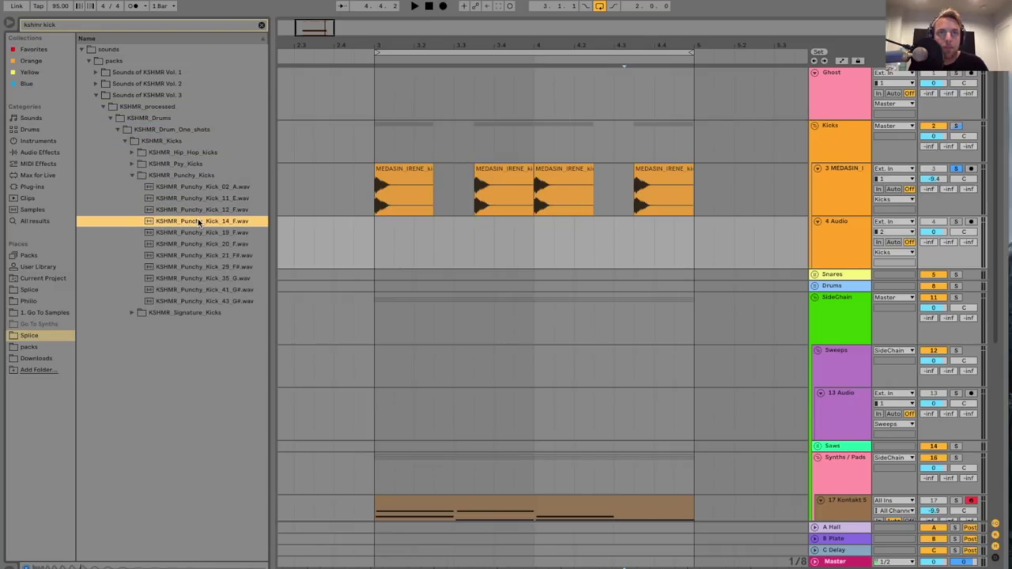
drag(204, 211, 378, 230)
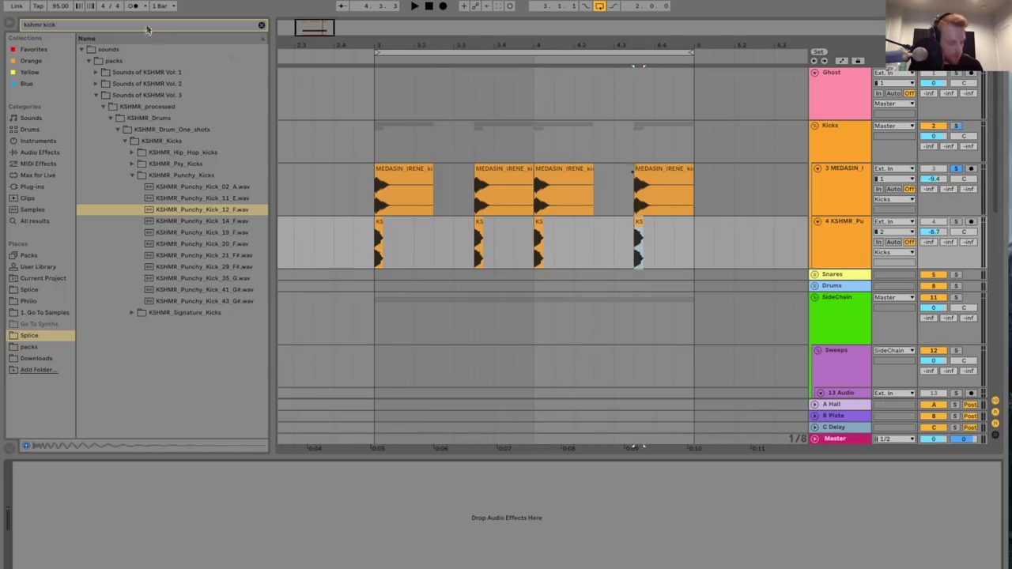
- Add EQ Eight to the punchy kick track and make its first band a low-cut filter
double_click(147, 28)
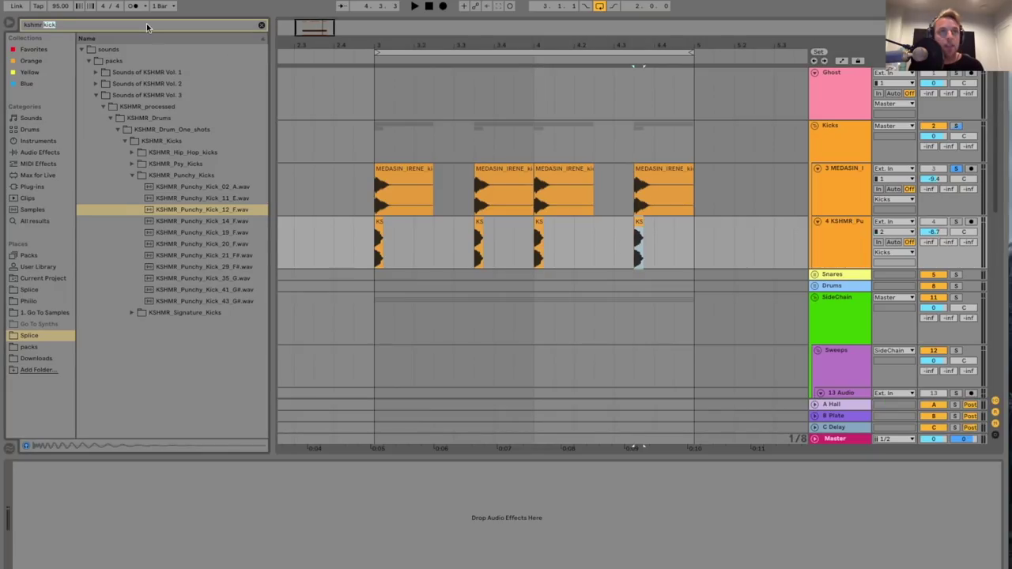
text(eq)
click(57, 152)
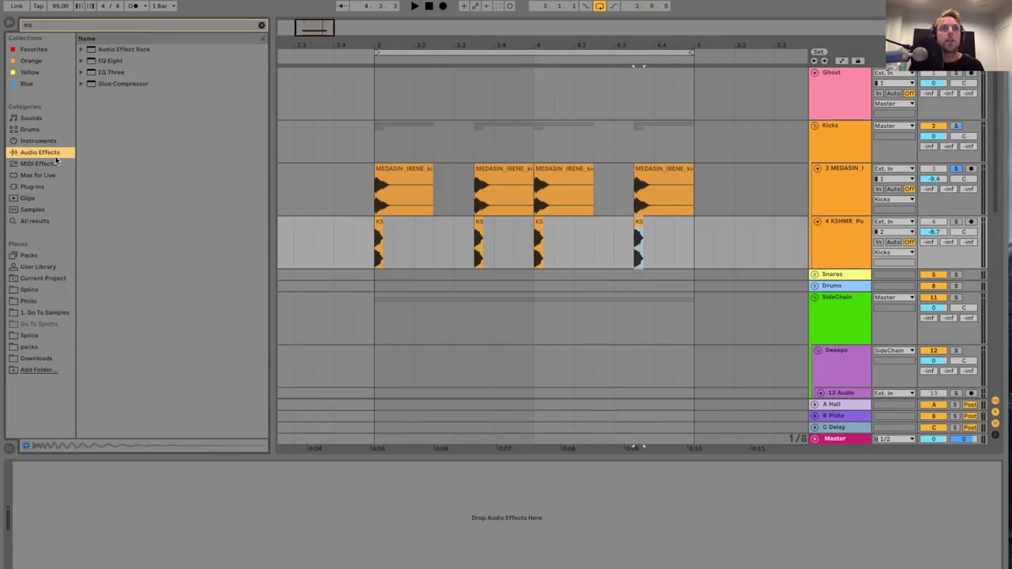
double_click(110, 61)
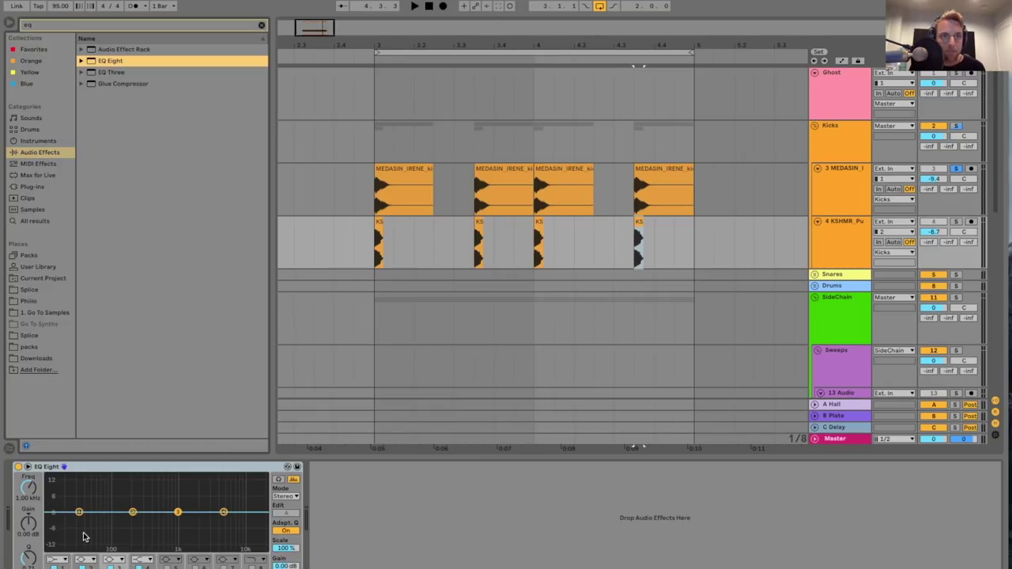
click(60, 559)
click(63, 500)
- Solo the punchy kick and raise EQ Eight's low cut to about 1.02 kHz while checking it in playback
key(space)
drag(80, 521, 185, 523)
key(space)
click(957, 222)
key(space)
key(space)
key(space)
key(space)
mouse_move(185, 523)
mouse_down()
mouse_move(168, 524)
mouse_move(179, 523)
mouse_up()
- Listen to the layered kicks, unsolo them to hear the full mix, and set the punchy kick track's volume to -7.3
key(space)
key(space)
key(space)
key(space)
key(space)
key(space)
key(space)
key(space)
key(space)
key(space)
key(space)
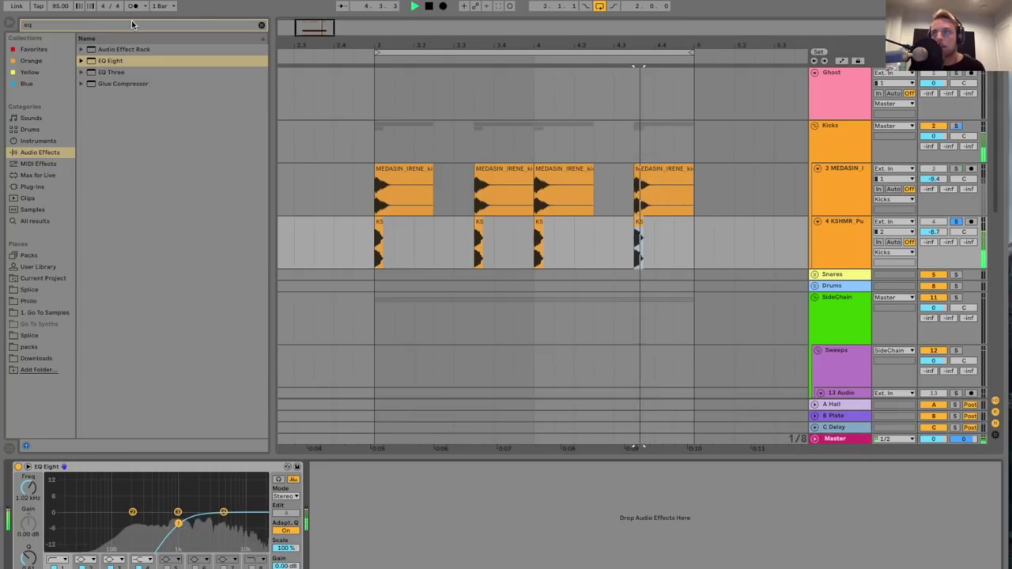
click(957, 222)
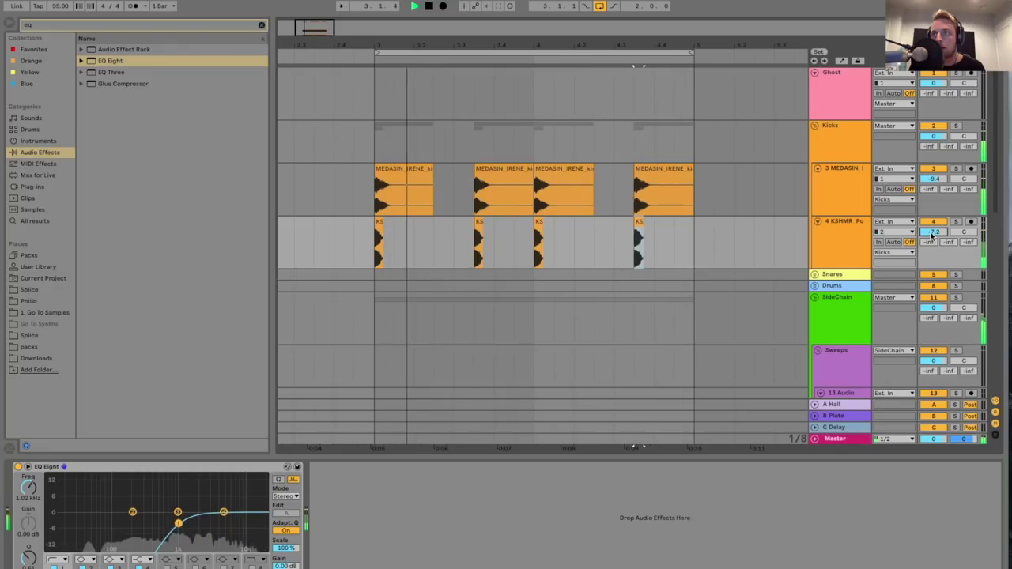
key(space)
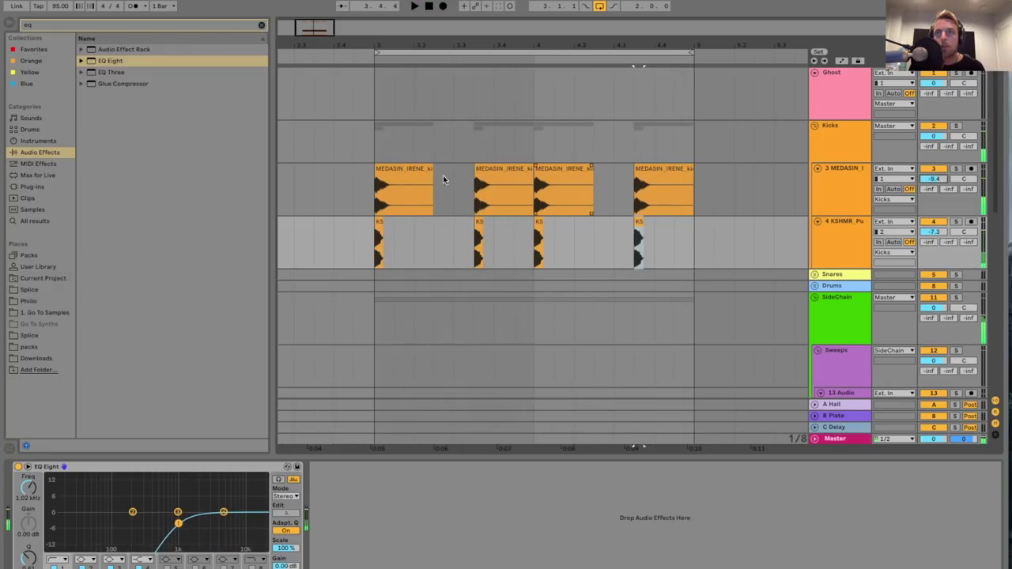
- Copy the four sine kick clips from track 3 to the Ghost track at bar 3
click(378, 178)
shift+click(666, 174)
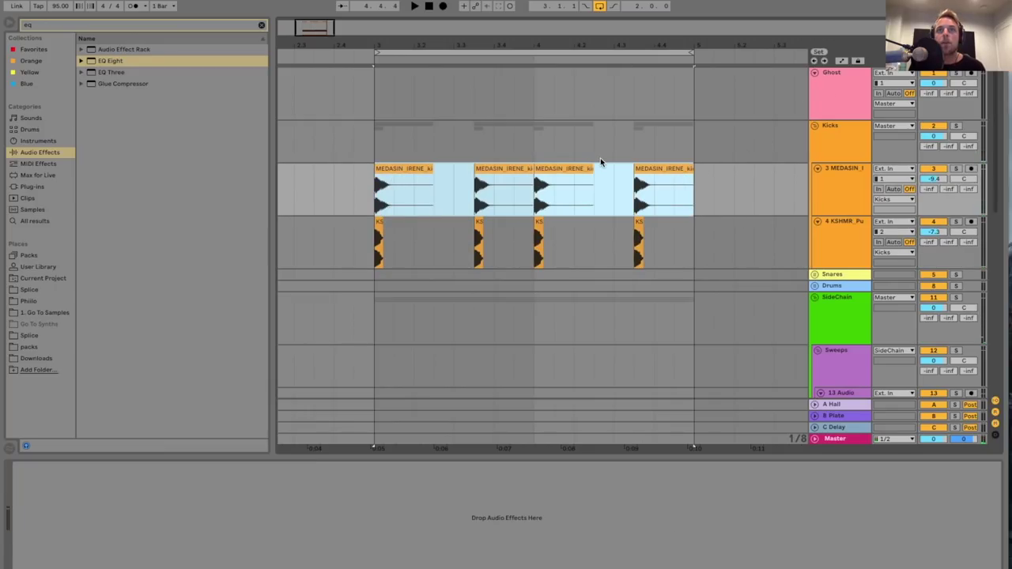
key(ctrl+c)
click(396, 110)
key(ctrl+v)
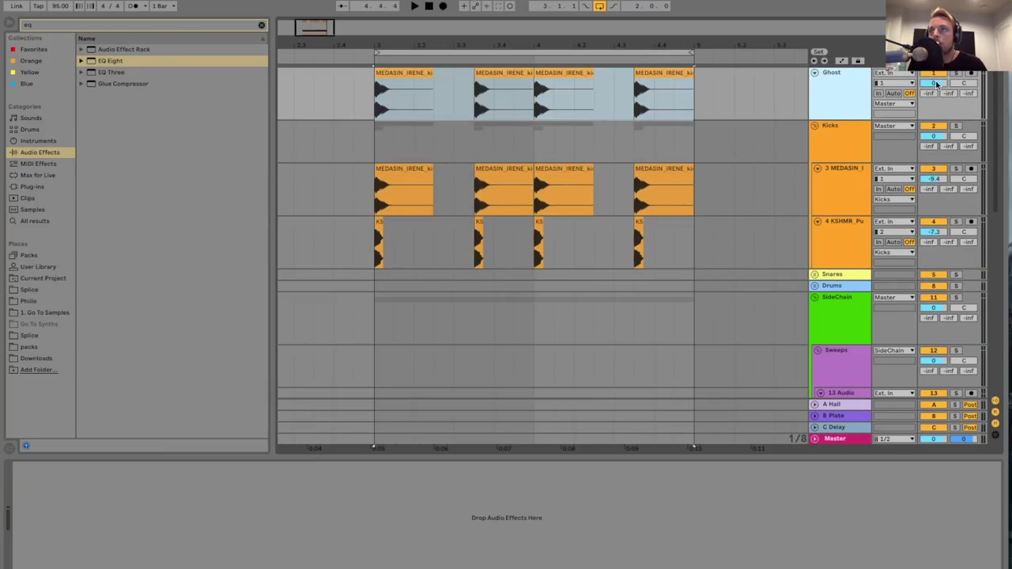
click(925, 72)
- On the SideChain group's Ghost-fed Compressor, set the attack to 0.07 ms and lengthen the release during playback
scroll(810, 212, down, 1)
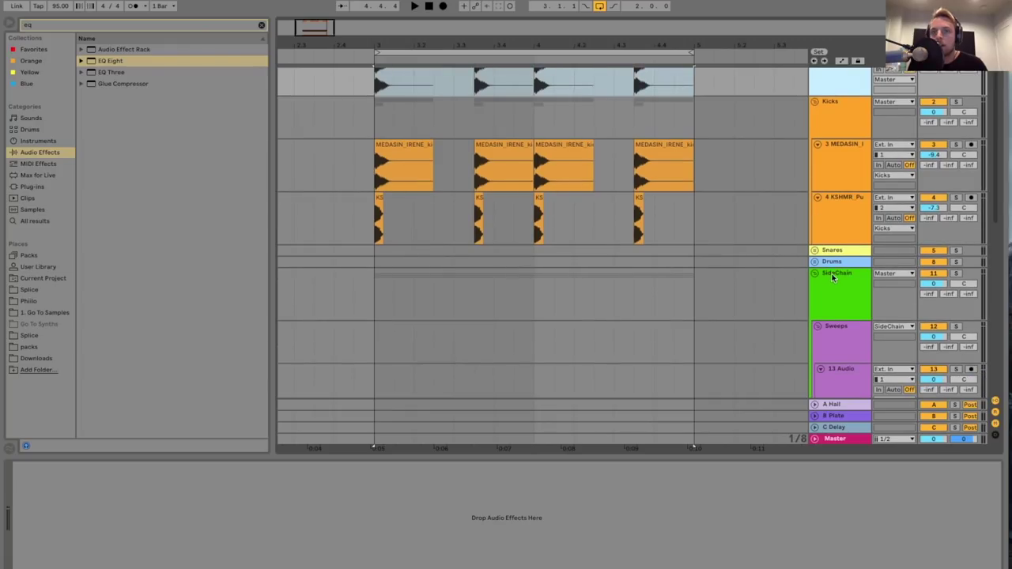
click(834, 284)
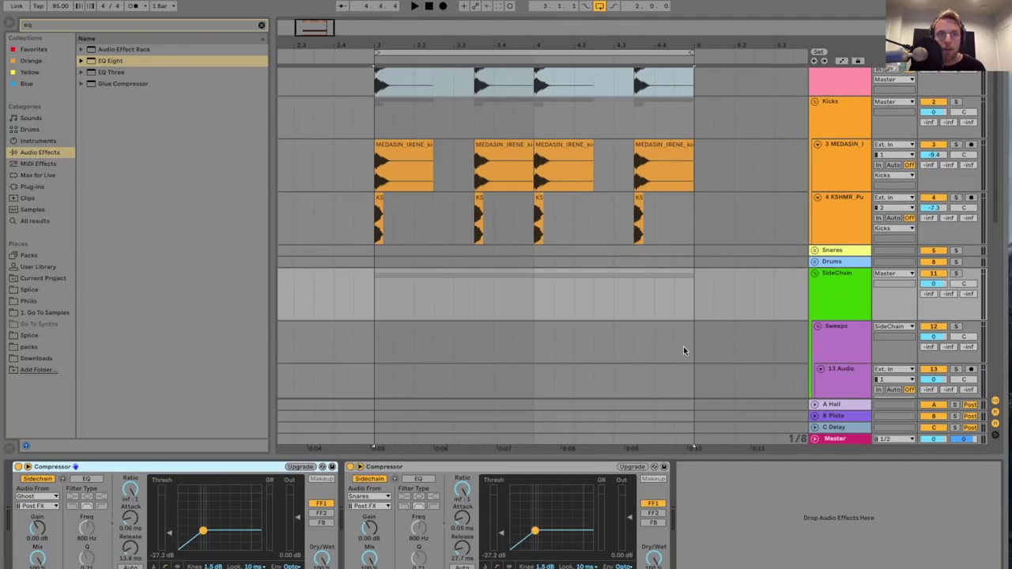
key(space)
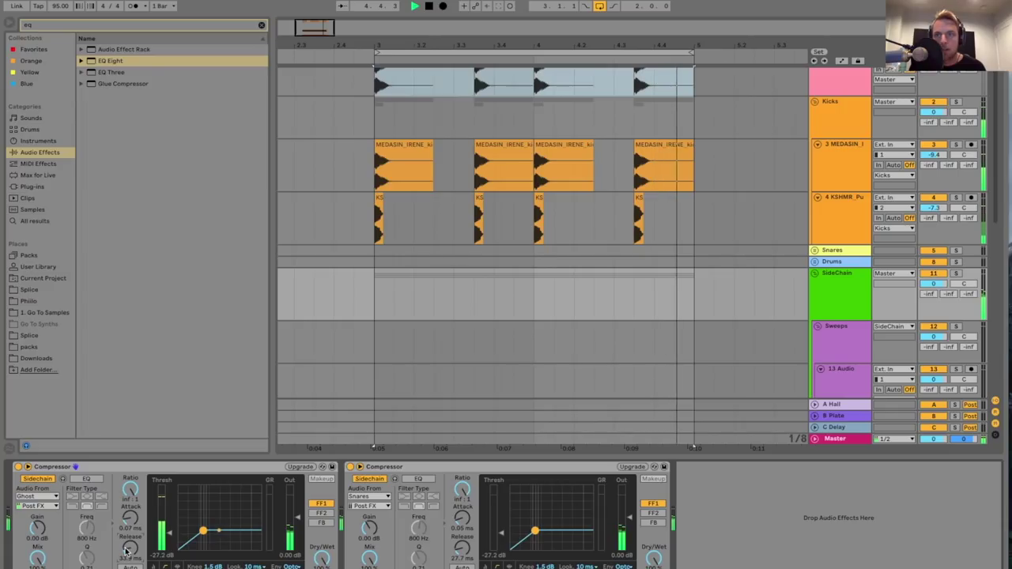
drag(583, 456, 574, 465)
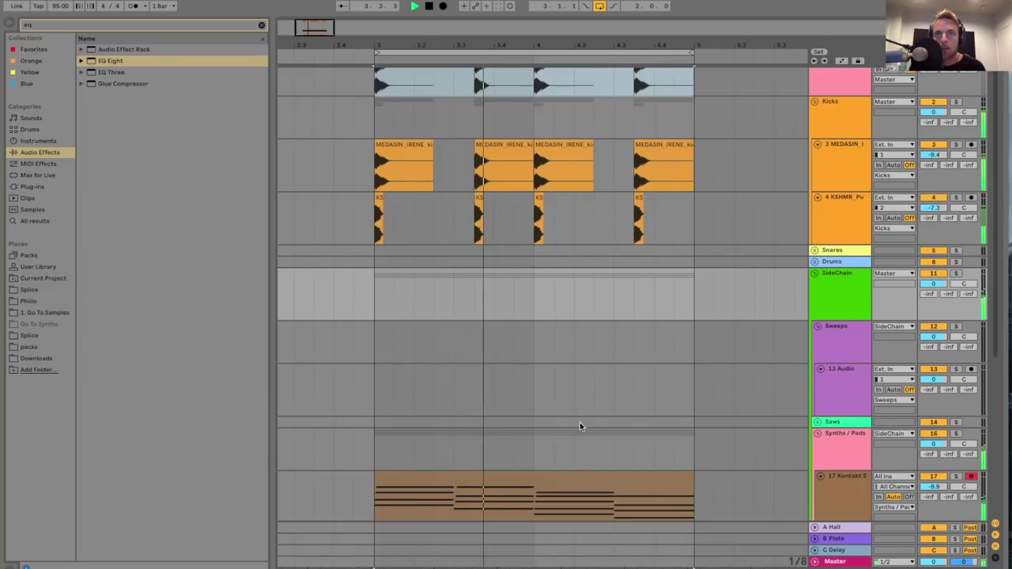
click(380, 306)
key(space)
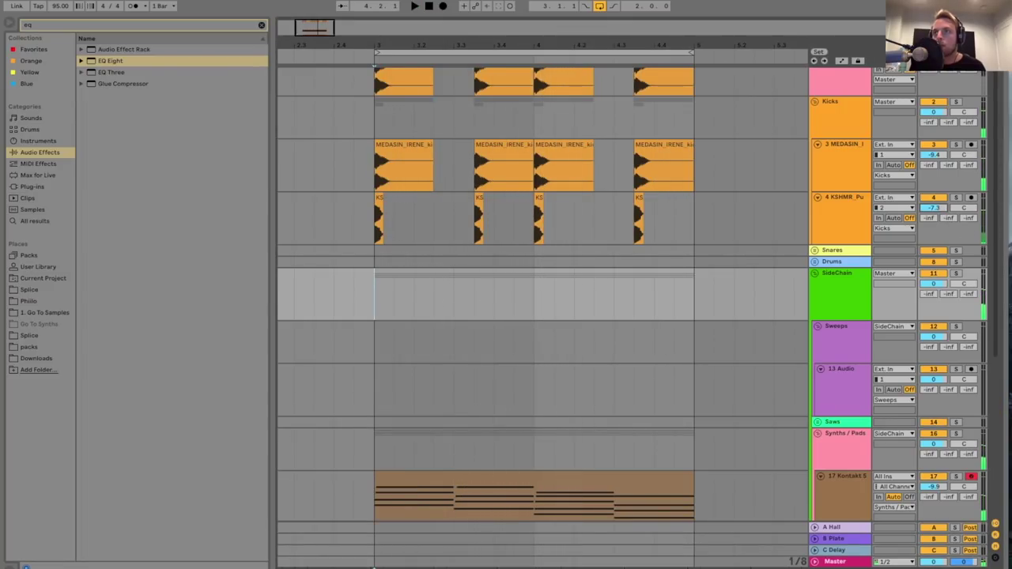
- Search the plug-ins for "tran" and add UAD SPL Transient Designer to the Kicks group
click(859, 214)
double_click(844, 117)
click(91, 27)
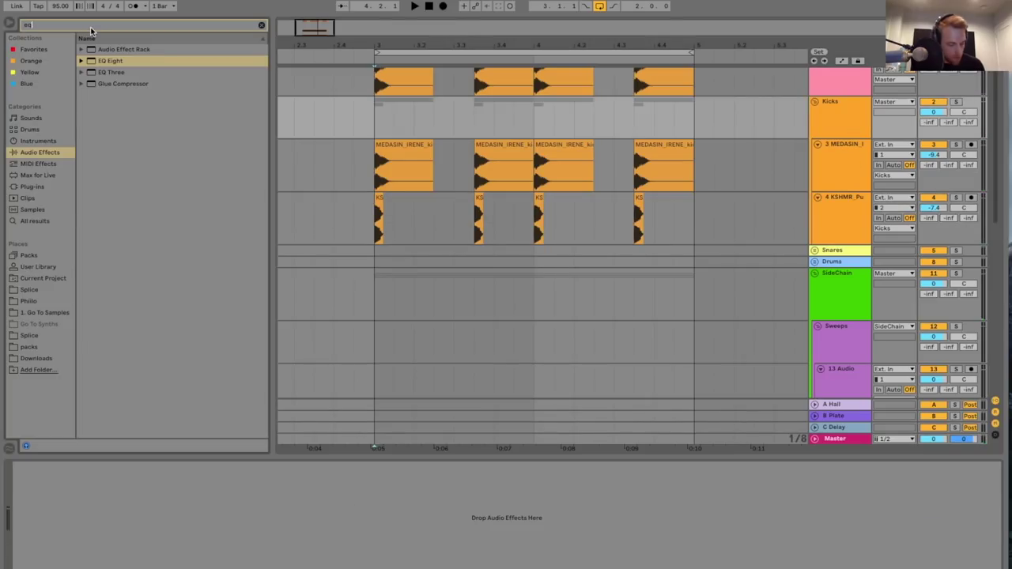
text(tran)
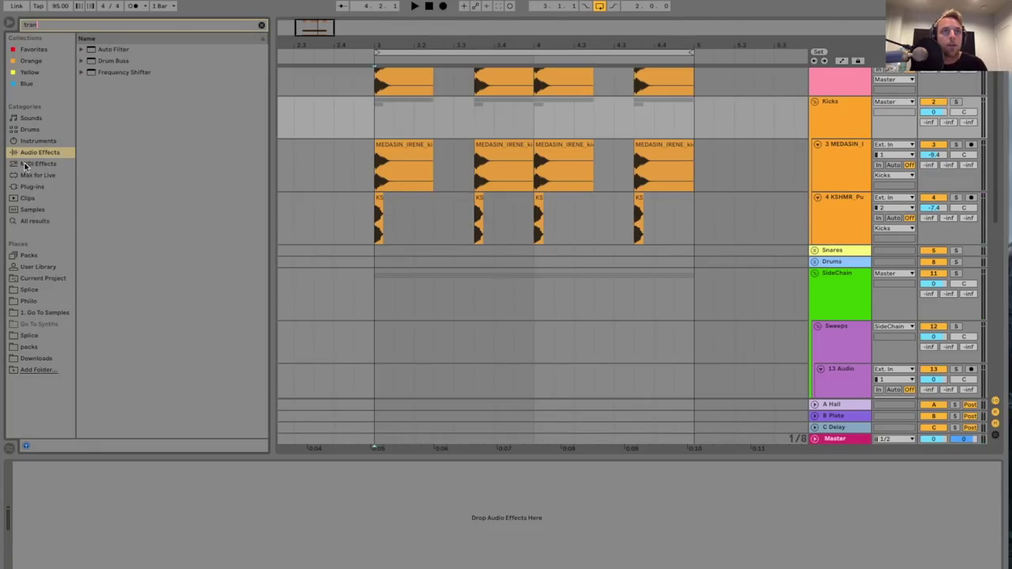
click(47, 187)
double_click(150, 83)
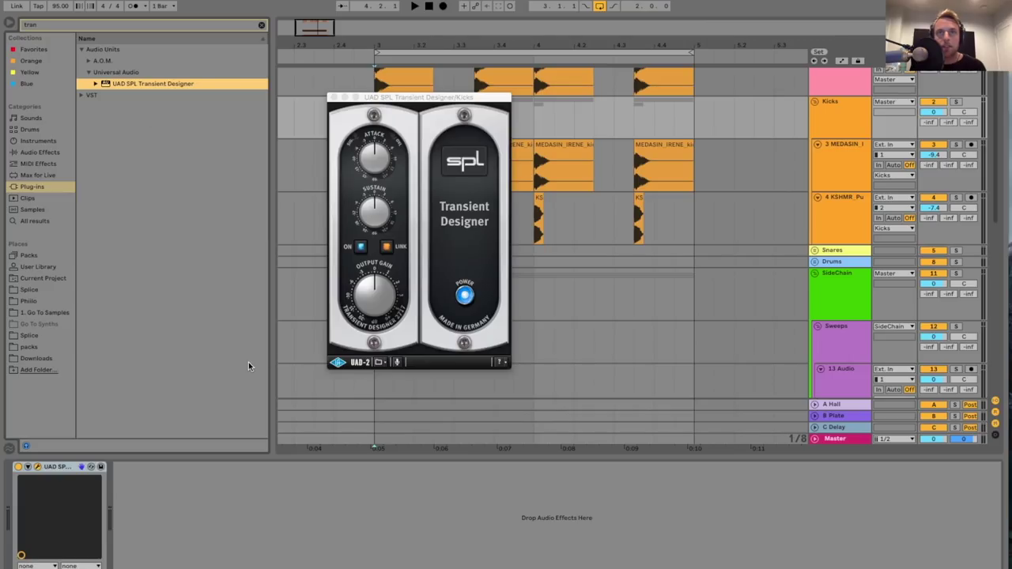
- Raise Transient Designer's attack and slightly reduce its sustain during playback, and lower the punchy kick track's volume to -8.1
click(375, 170)
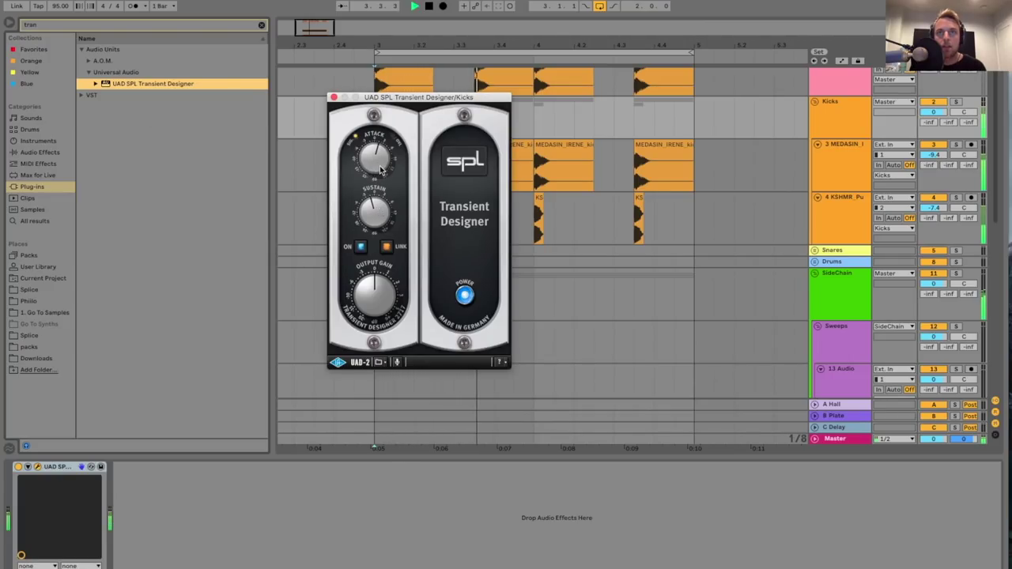
click(333, 97)
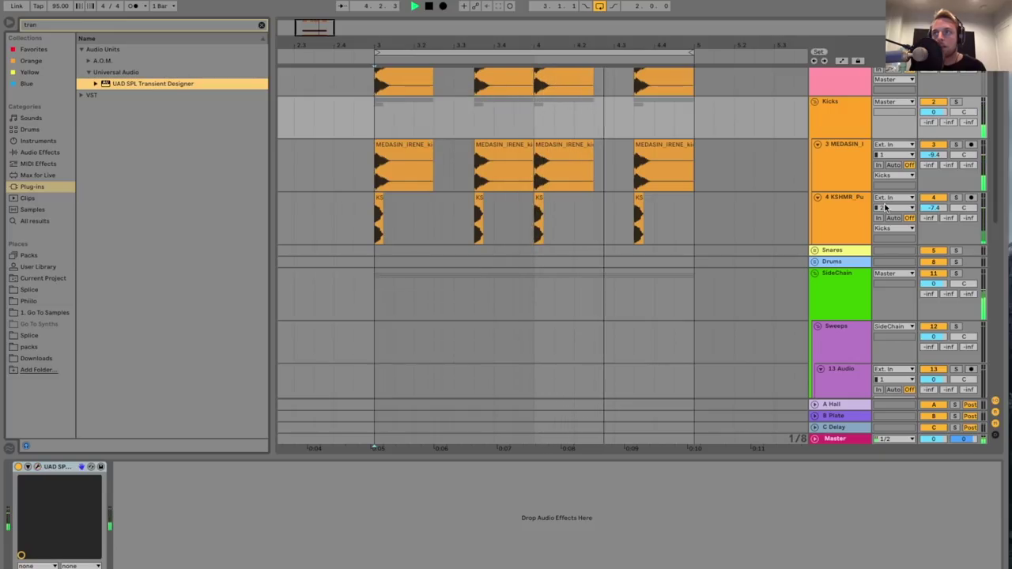
drag(934, 208, 934, 213)
click(822, 113)
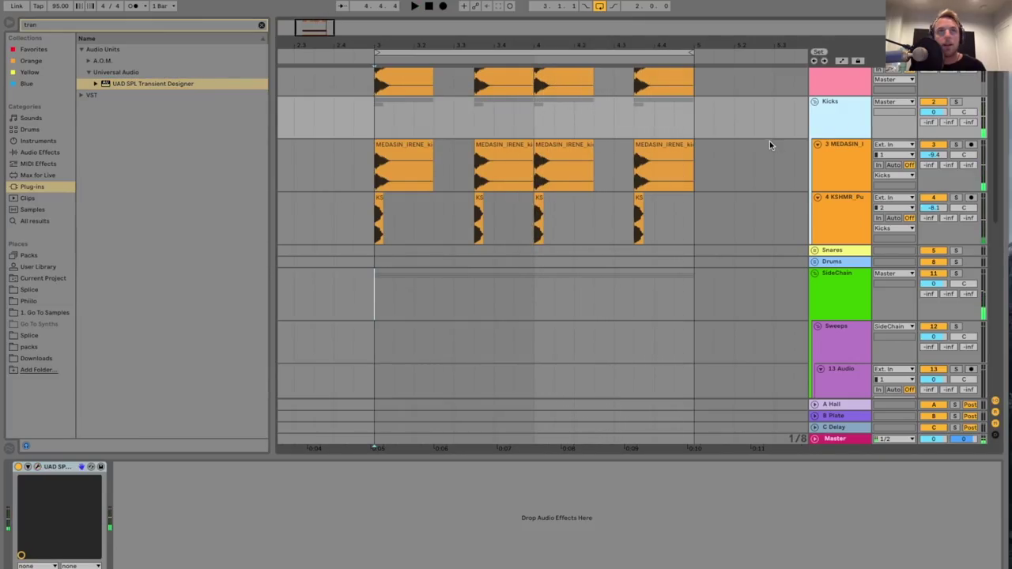
- Search the plug-ins for "mpre" and add UAD elysia mpressor to the Kicks group
scroll(770, 140, up, 2)
click(228, 25)
text(mpre)
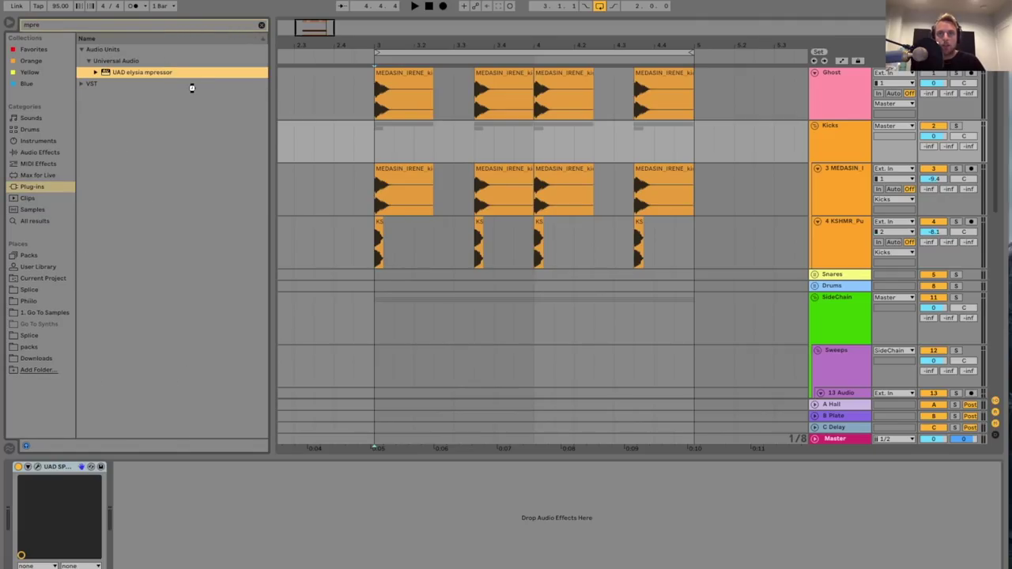
key(Return)
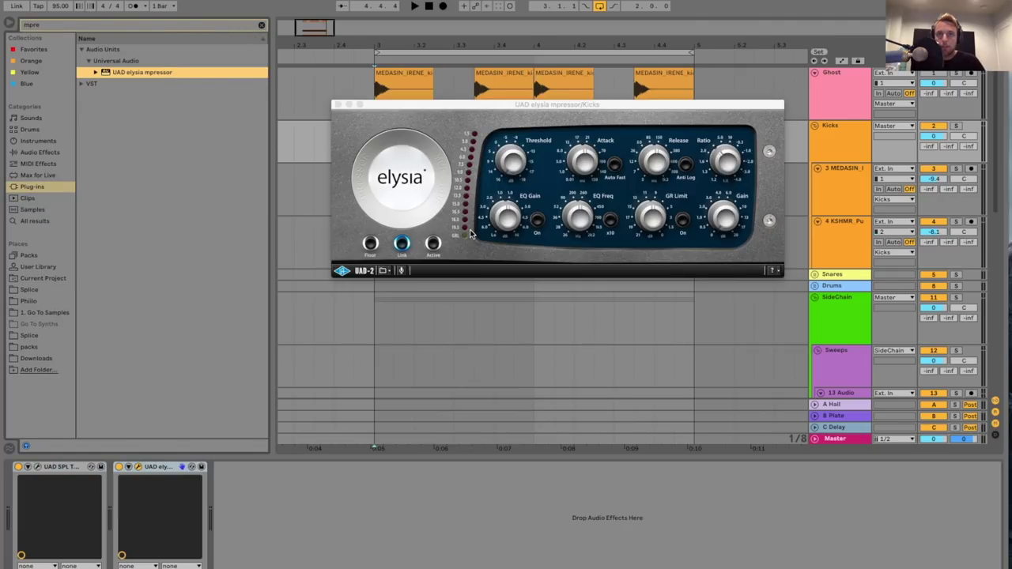
click(384, 271)
click(403, 286)
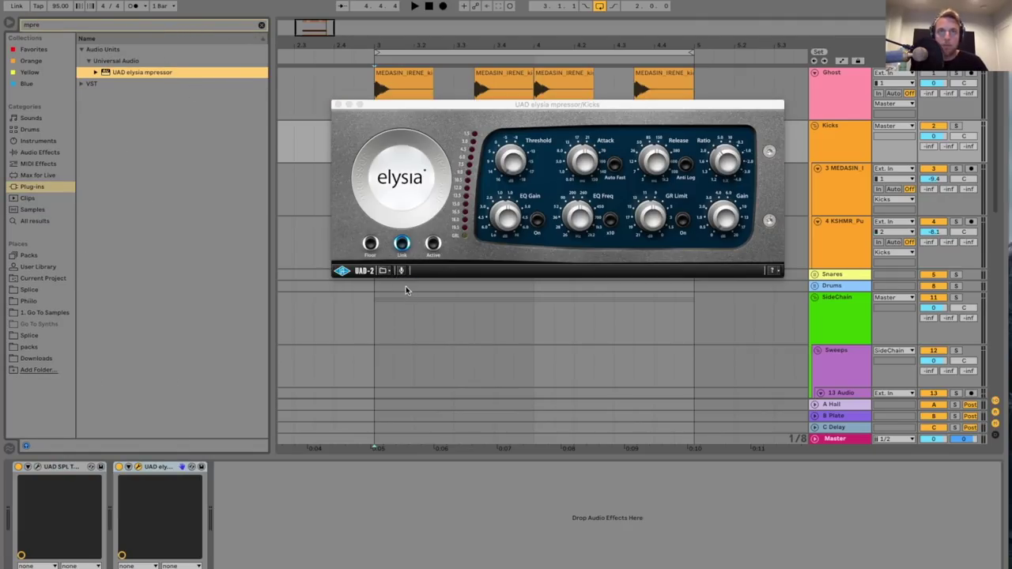
double_click(329, 111)
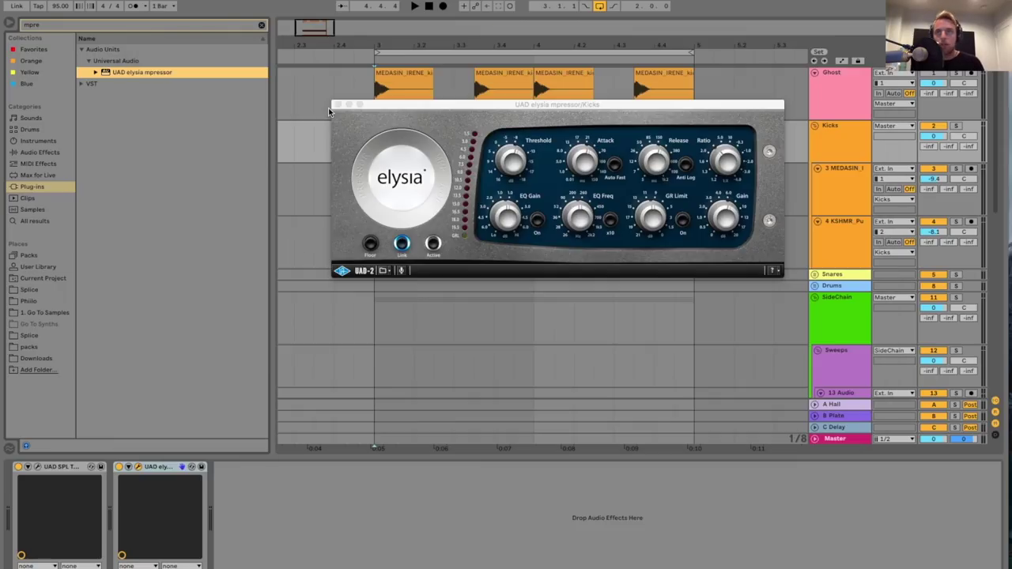
- Adjust the mpressor's threshold and gain on the Kicks group during playback, and close the plug-in window
click(518, 172)
key(space)
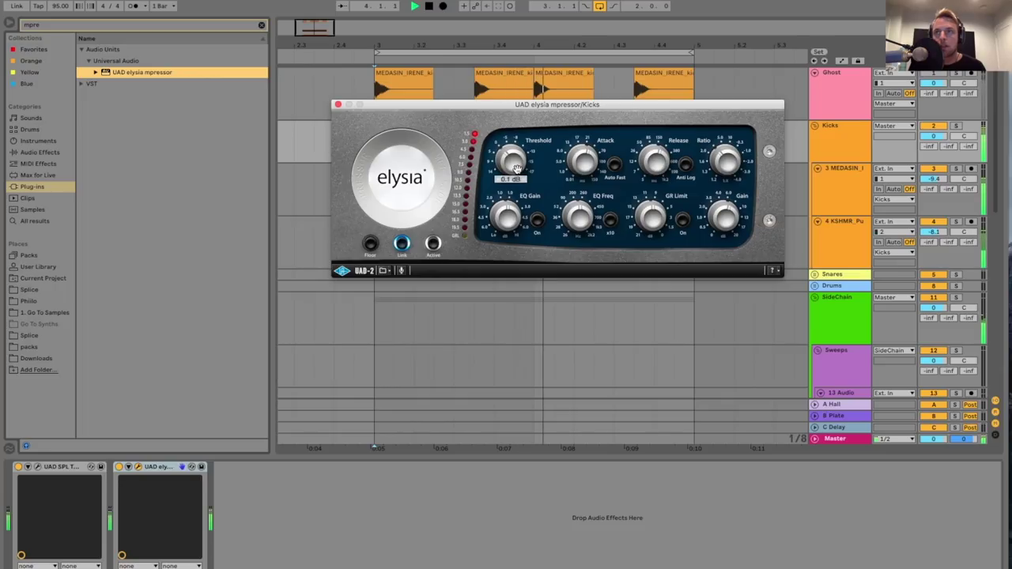
mouse_move(733, 232)
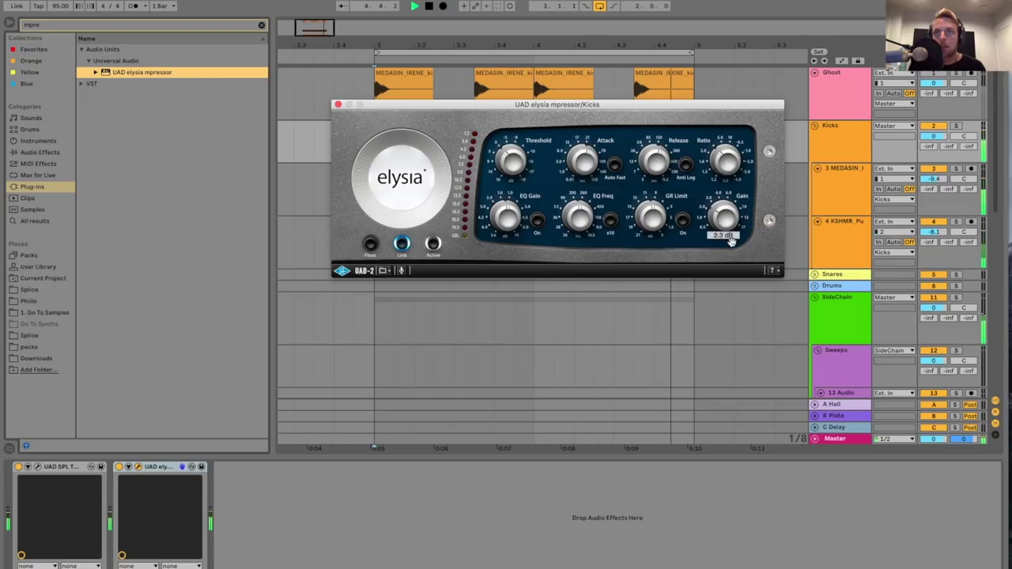
drag(731, 236, 733, 232)
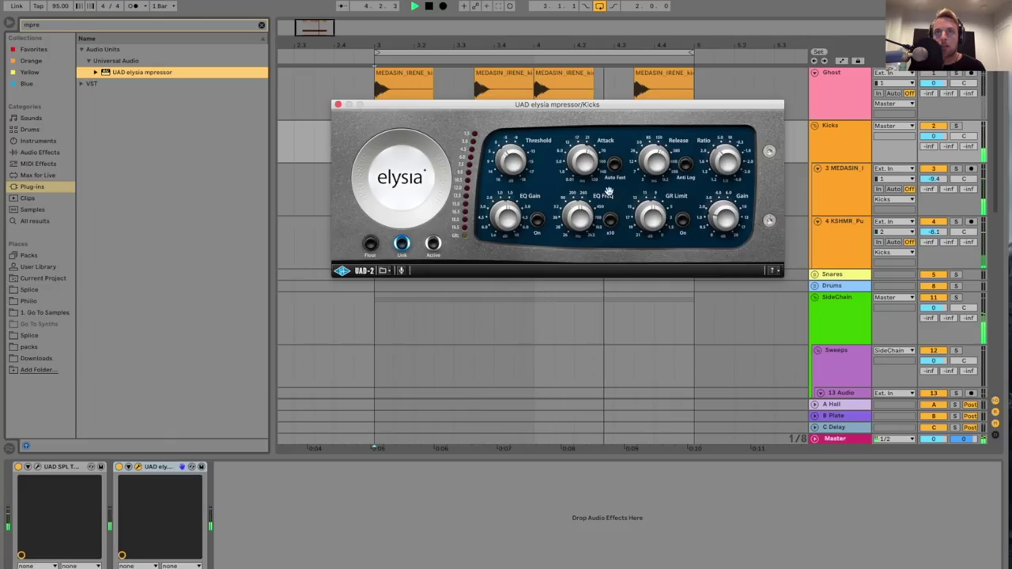
click(338, 104)
- Fold the Kicks group, unfold the Snares group, and search the personal sample library for "layer"
click(839, 138)
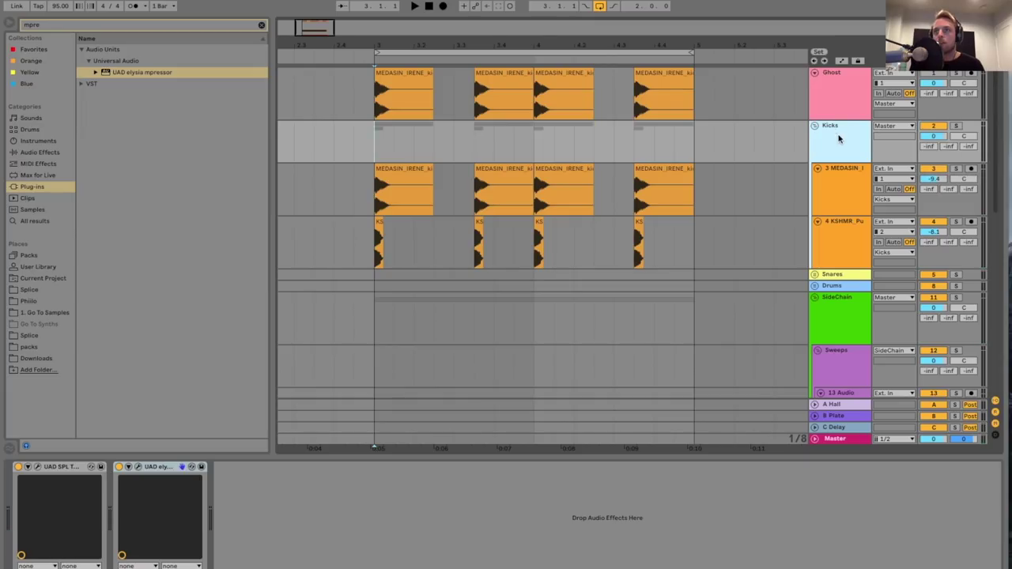
key(Down)
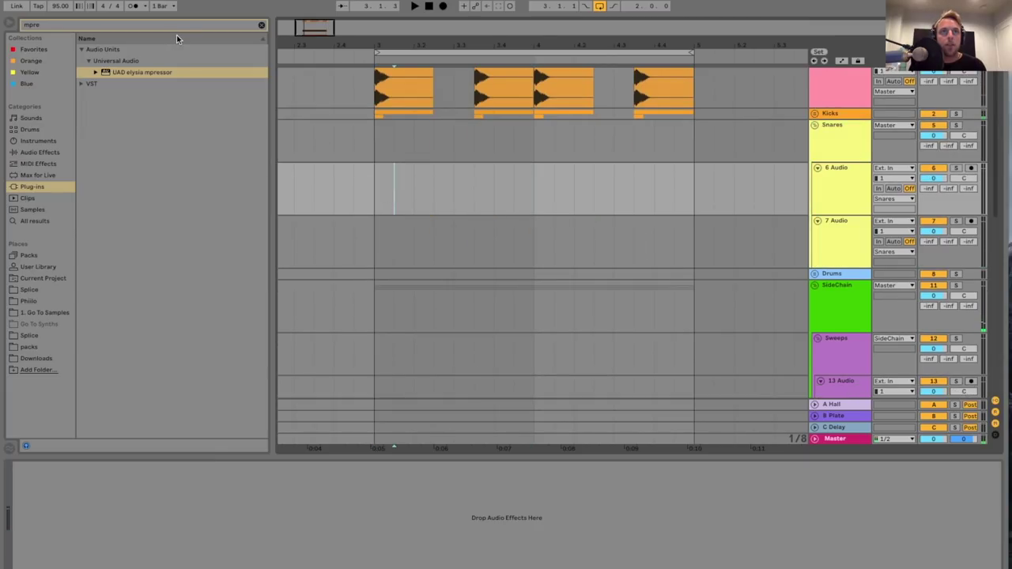
click(184, 26)
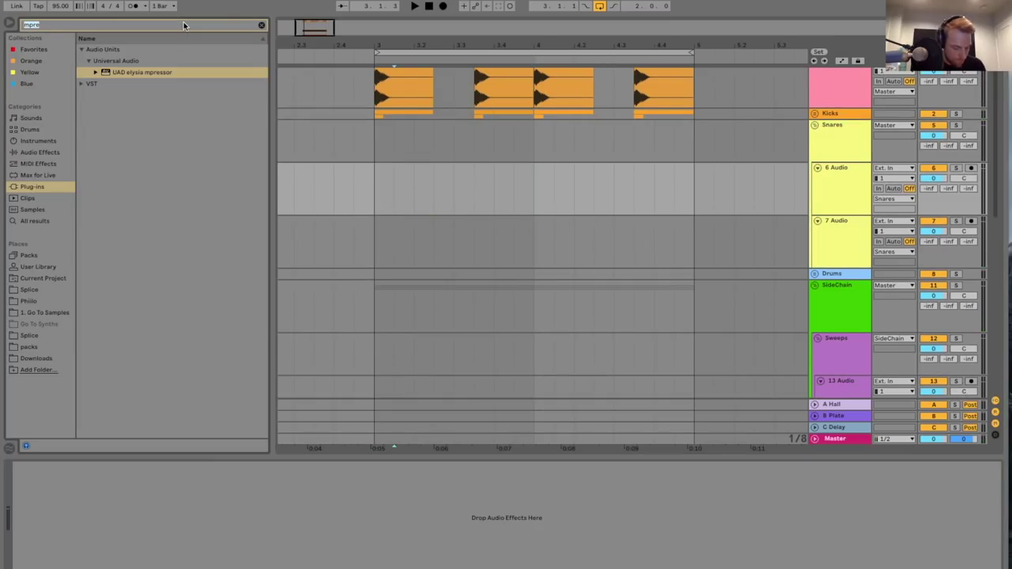
text(layer)
click(31, 301)
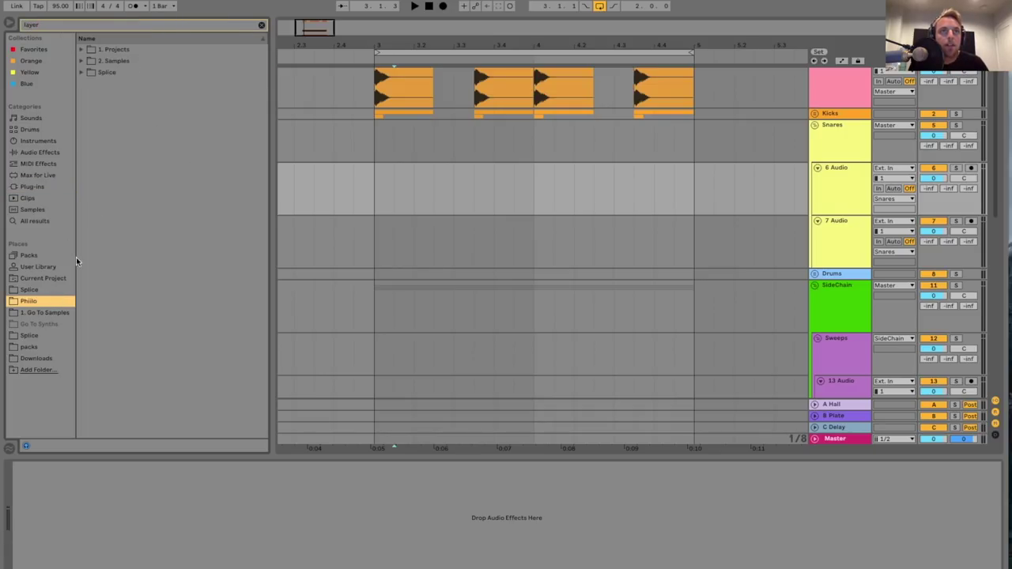
- In the Splice packs, open Medasin - Microdose Vol. 3 down to its snare_and_smacks folder
click(81, 62)
click(88, 95)
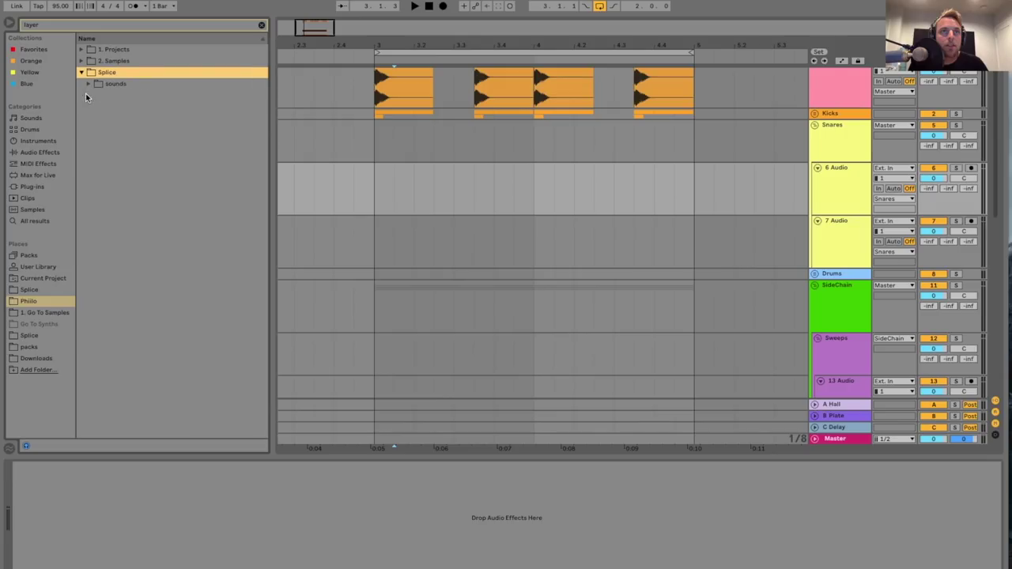
click(90, 85)
click(95, 96)
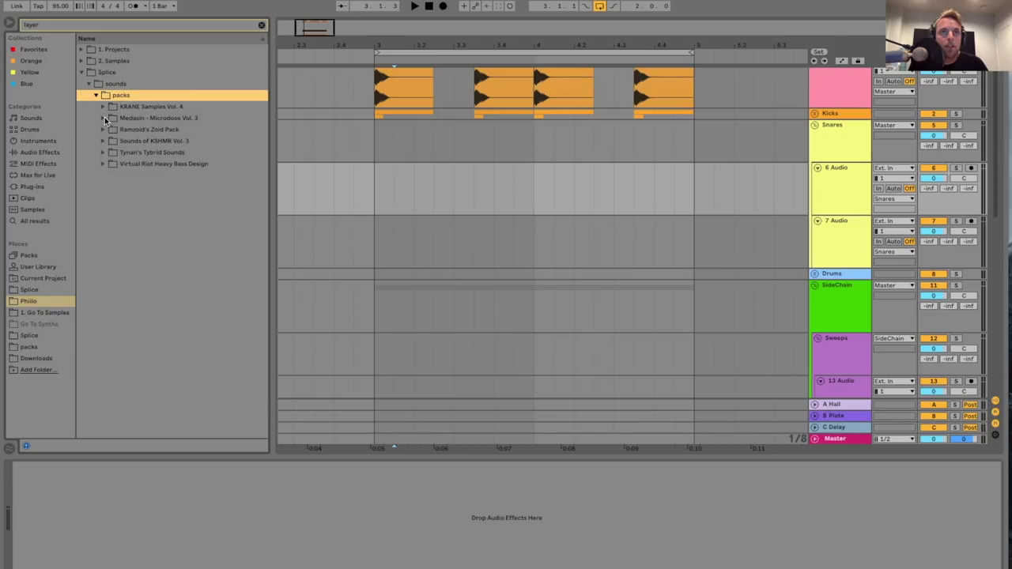
click(103, 118)
click(111, 130)
click(118, 141)
click(147, 153)
click(146, 164)
click(118, 176)
click(145, 175)
- Audition the layer snares, place MM_layer_snare_1.wav on track 6 at beat 3.2, and trim the clip to one beat
click(166, 164)
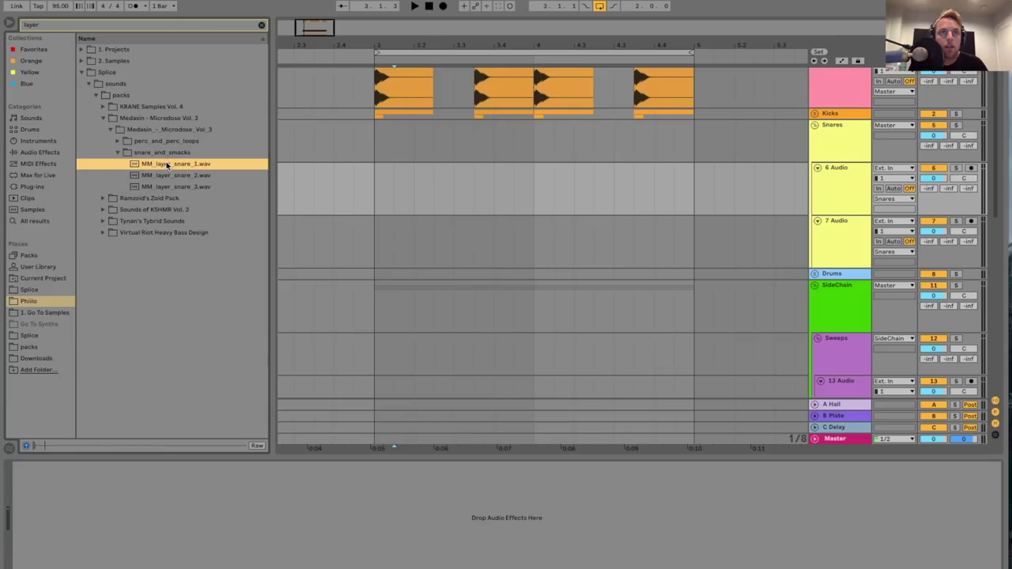
click(179, 187)
click(184, 168)
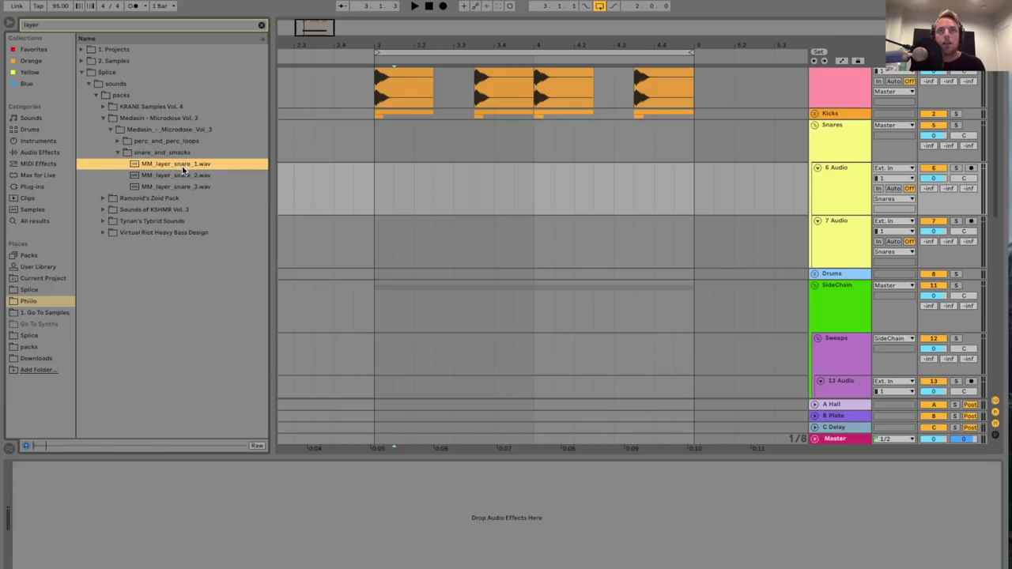
drag(202, 169, 607, 192)
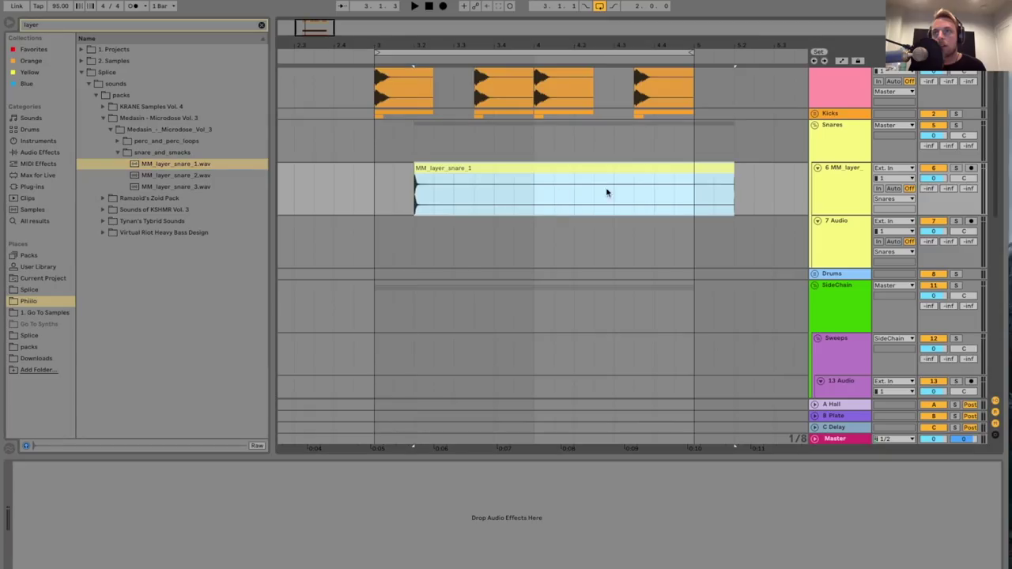
drag(730, 173, 452, 166)
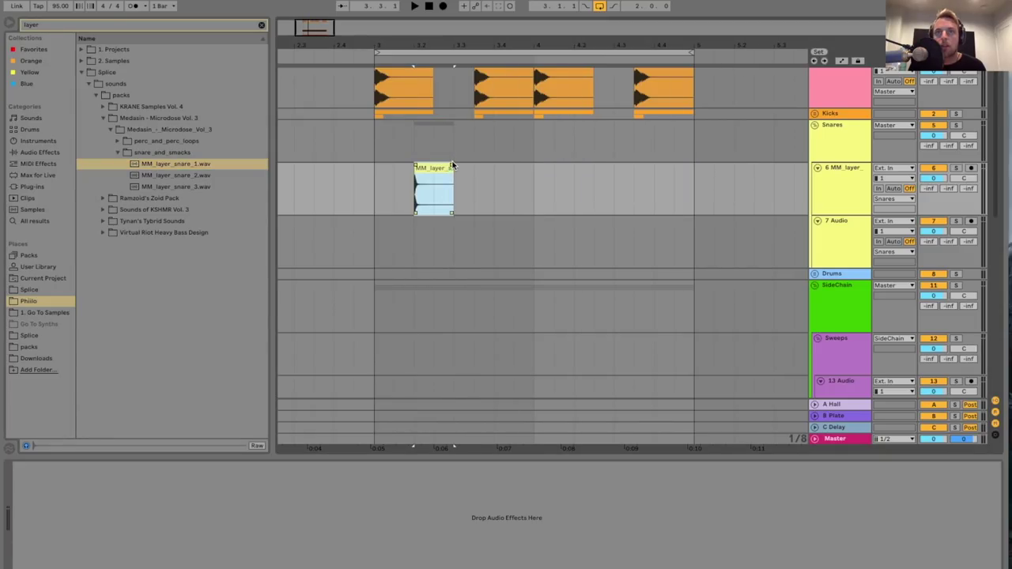
- Lower the layer snare track's volume to -7.4 and play the loop from bar 3
drag(940, 183, 940, 203)
key(space)
key(space)
click(378, 195)
key(space)
- Copy the one-beat snare clip on track 6 to beats 3.4, 4.2 and 4.4
click(432, 180)
key(super+c)
click(493, 188)
key(super+v)
click(588, 186)
click(579, 188)
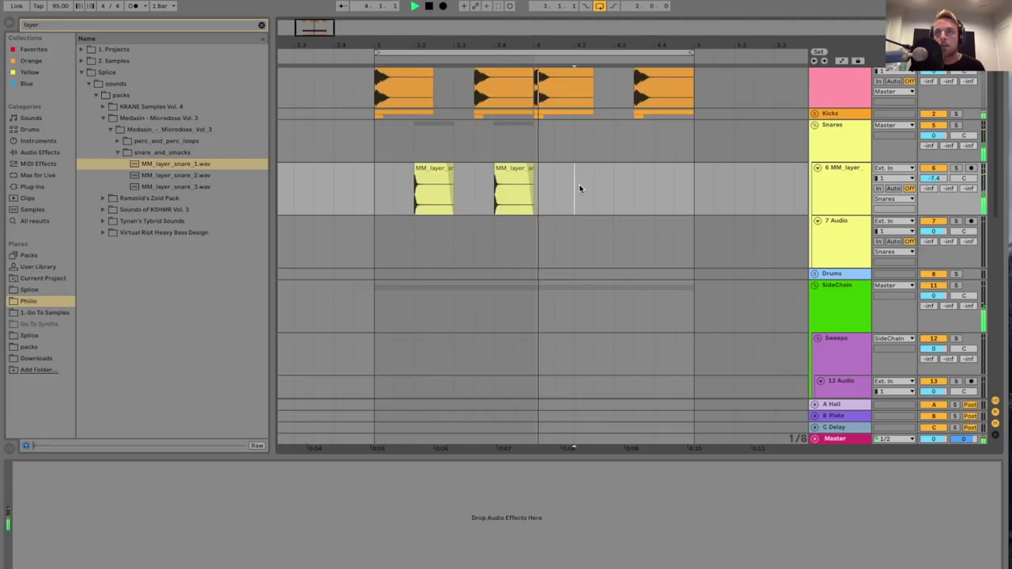
key(super+v)
click(650, 183)
key(super+v)
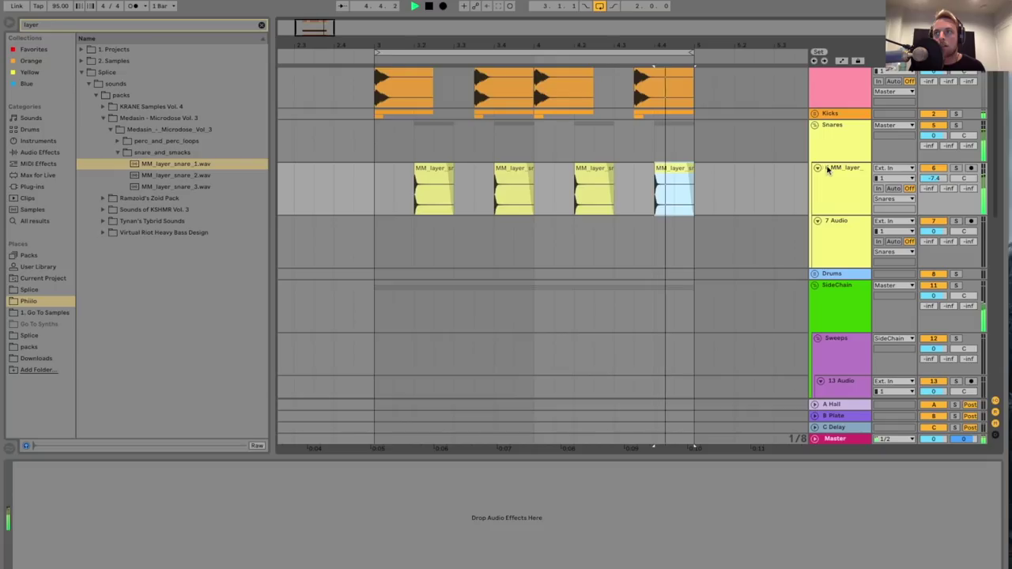
- Set the layer snare track's volume to -7.6, solo it, and raise its plate reverb send to -20.3
drag(934, 179, 933, 182)
key(space)
click(956, 168)
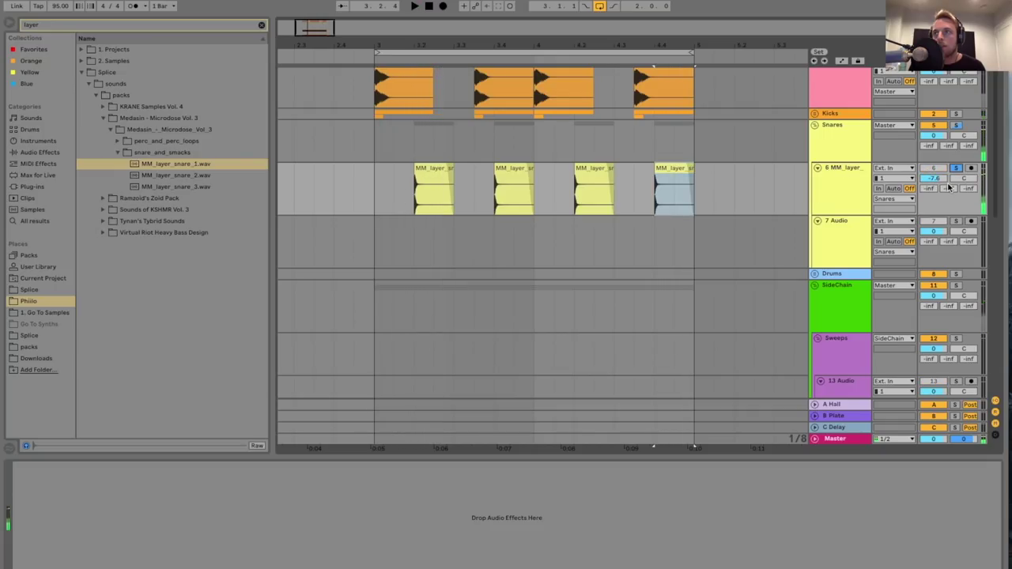
- On the B Plate return, review the Vintage Plate settings and set the Ghost-fed Compressor's release to 22.2 ms
click(841, 417)
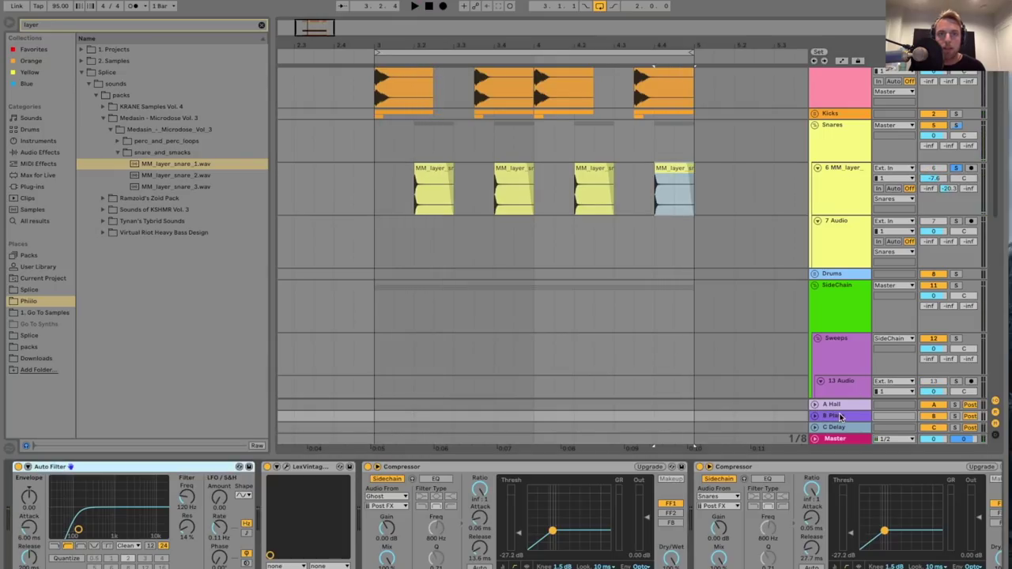
click(277, 468)
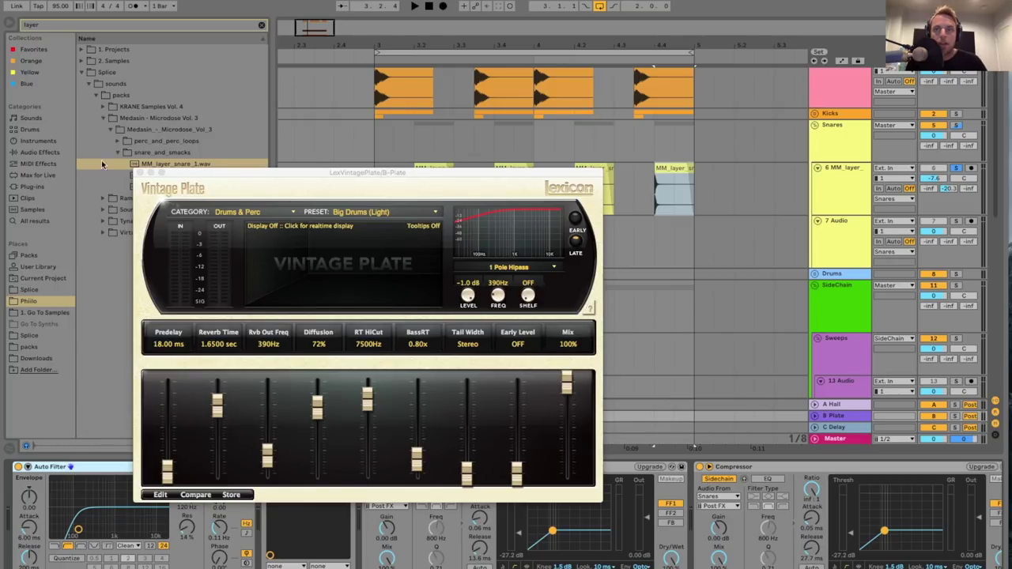
click(139, 172)
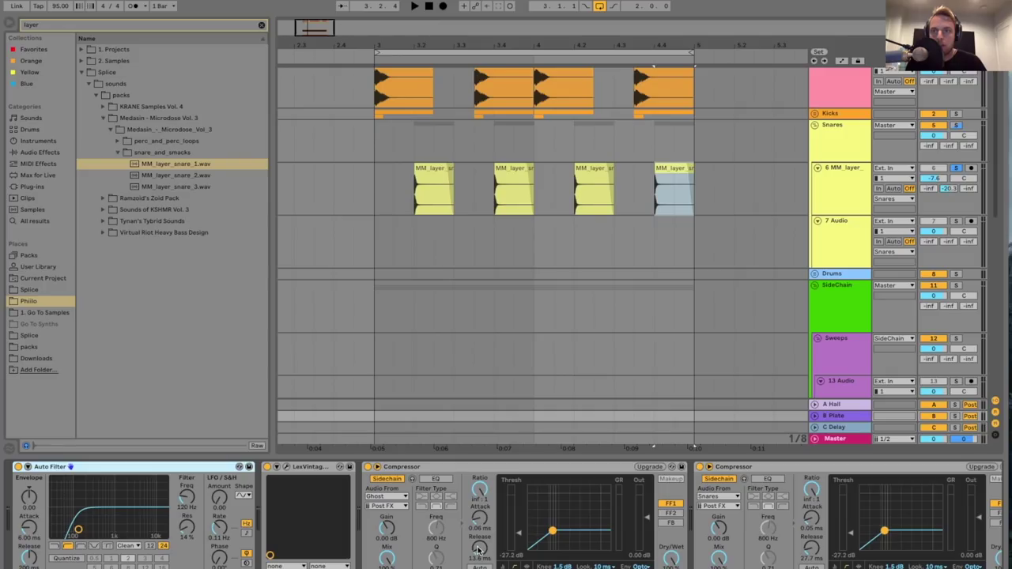
drag(477, 550, 478, 540)
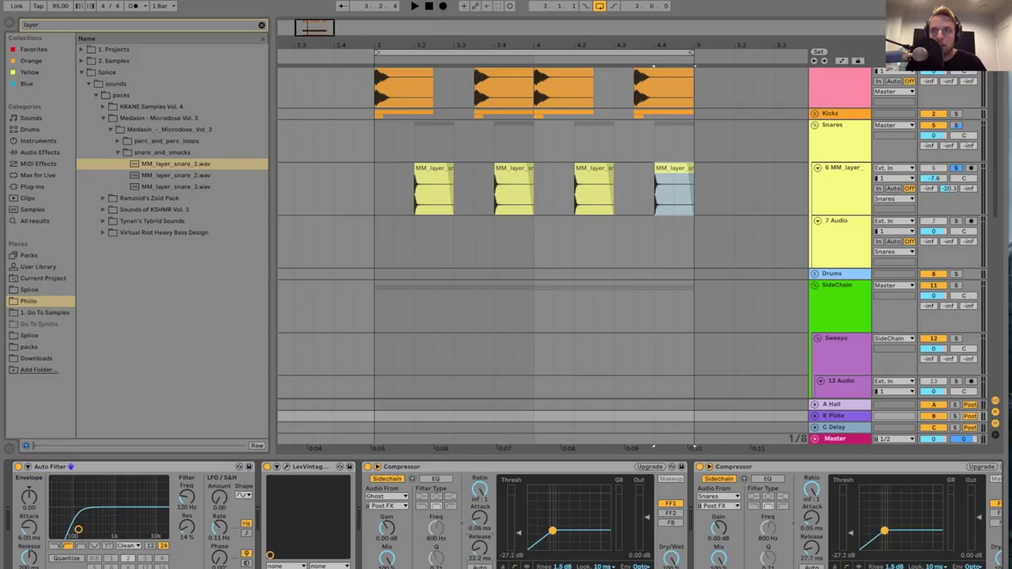
- During playback, reduce the layer snare's plate send to -34.0, unsolo the track, and lower its volume to -8.2
click(827, 189)
key(space)
click(955, 168)
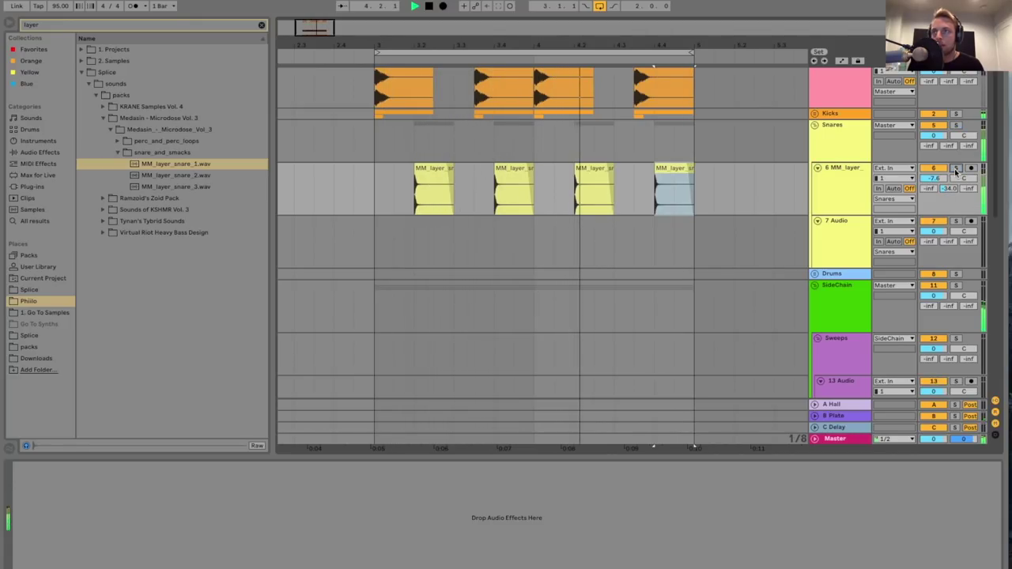
drag(931, 180, 931, 183)
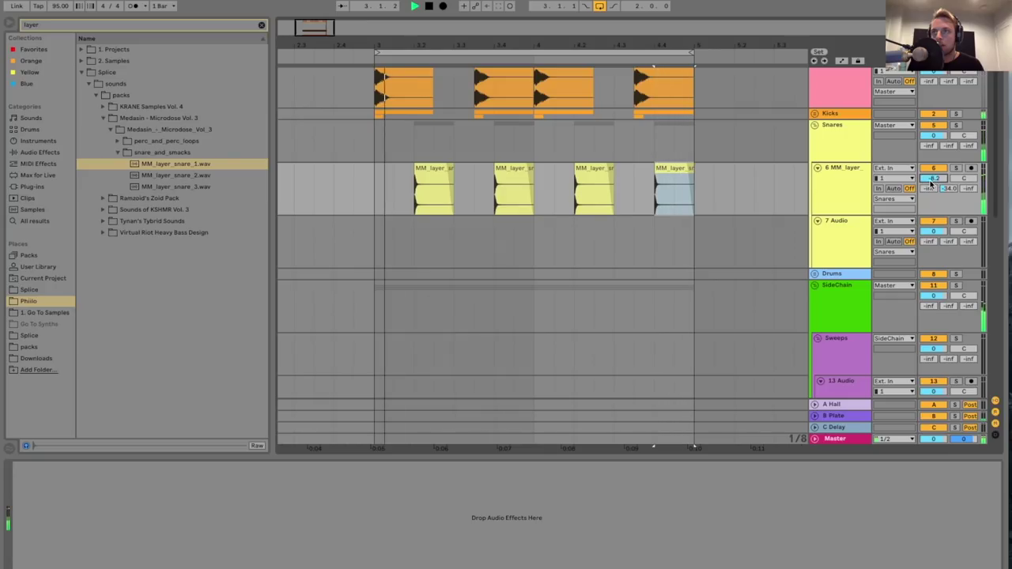
click(851, 196)
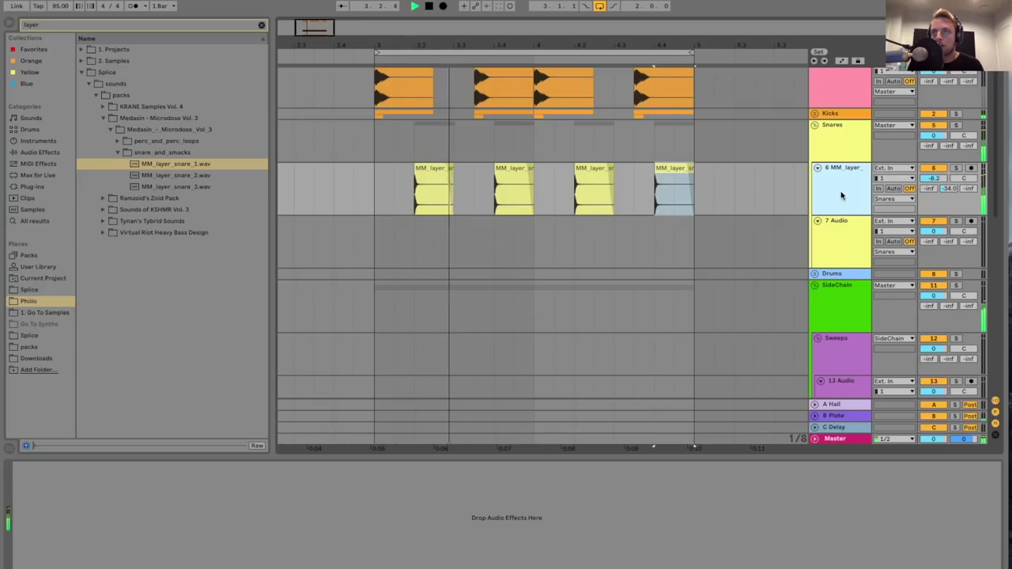
- Select empty track 7, search the samples for "snap", and open the KSHMR_Snaps folder in Sounds of KSHMR Vol. 3
click(846, 242)
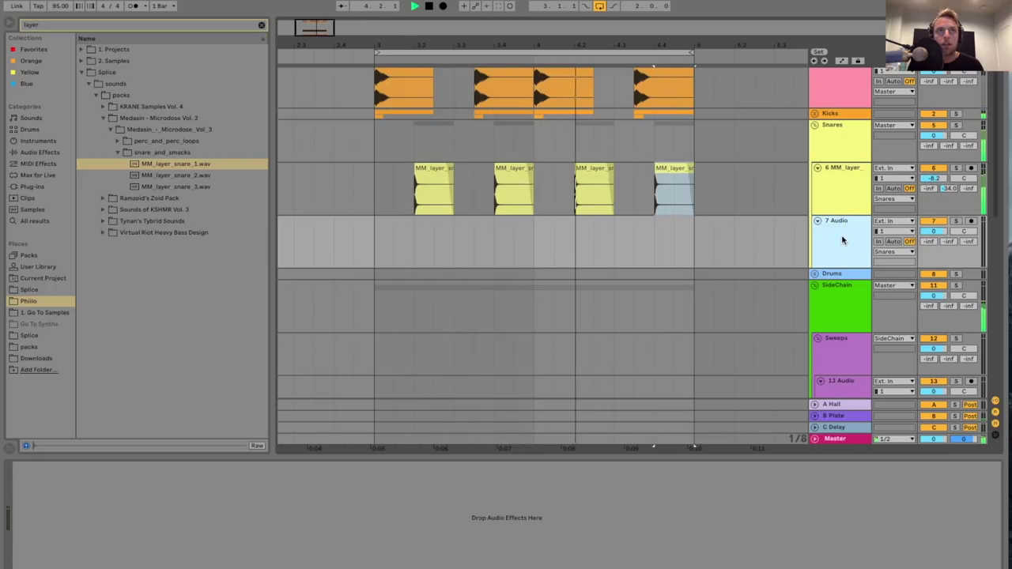
key(space)
click(156, 27)
key(BackSpace)
text(sna)
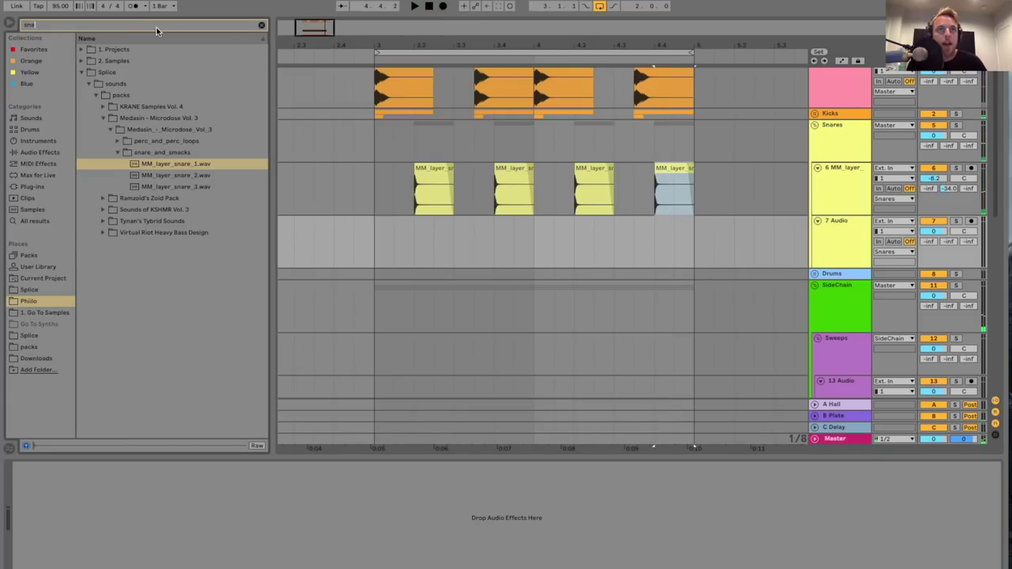
text(p)
click(103, 176)
click(111, 187)
click(118, 197)
click(124, 209)
click(132, 222)
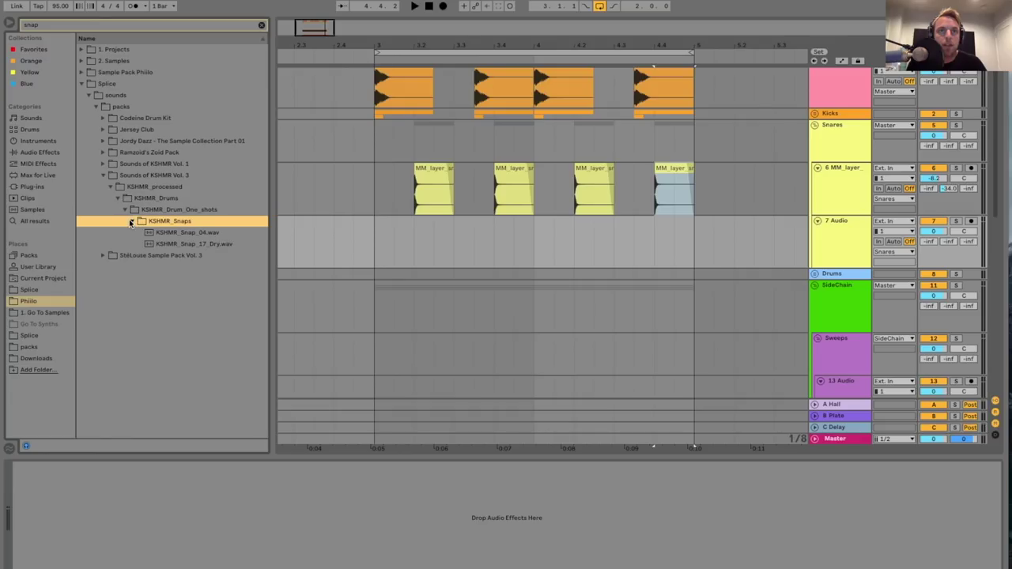
- Audition the two KSHMR snaps, place KSHMR_Snap_04.wav on track 7 at beat 3.4, and copy it to beat 4.4
click(150, 233)
click(166, 245)
click(181, 233)
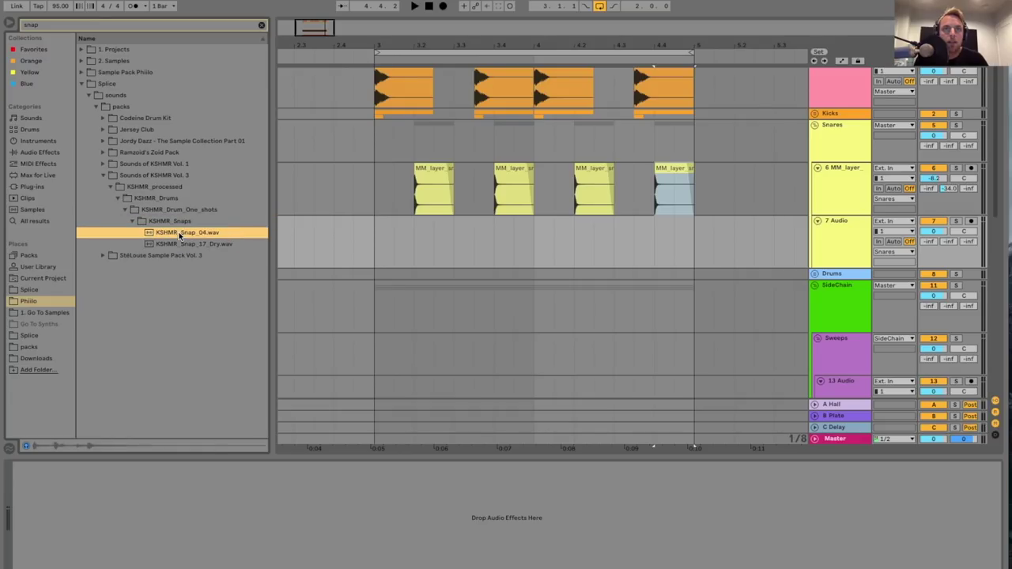
drag(201, 239, 497, 239)
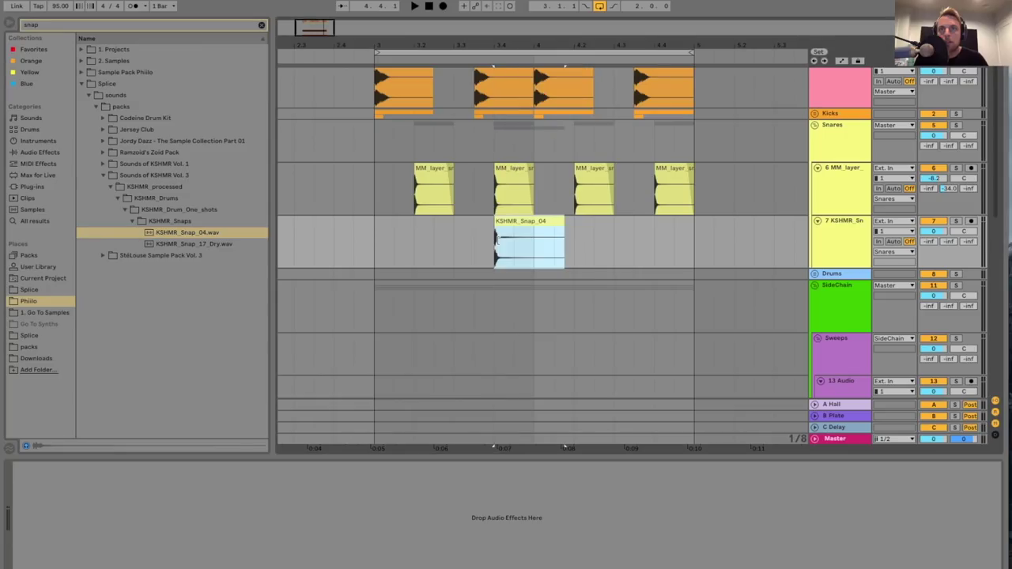
click(666, 243)
key(ctrl+v)
- Show the track delays, set the snap track's delay to -5.00 ms, and lower its volume to -9.5 during playback
click(433, 251)
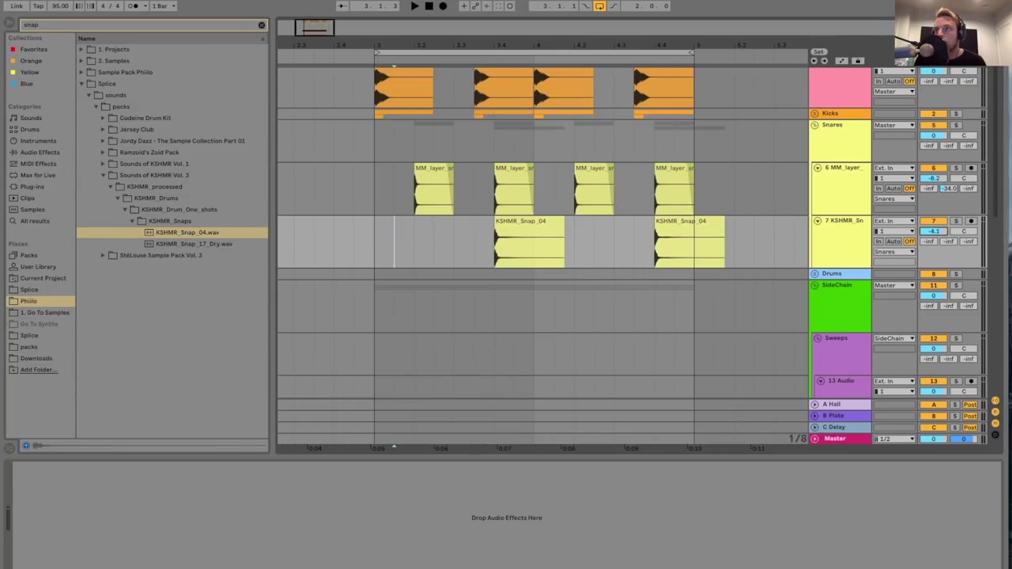
click(996, 435)
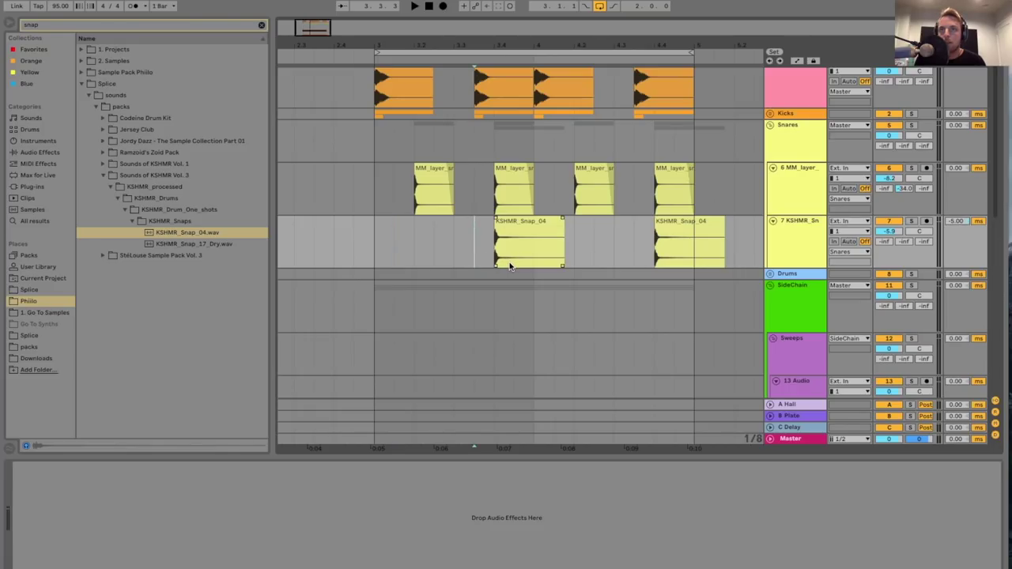
key(space)
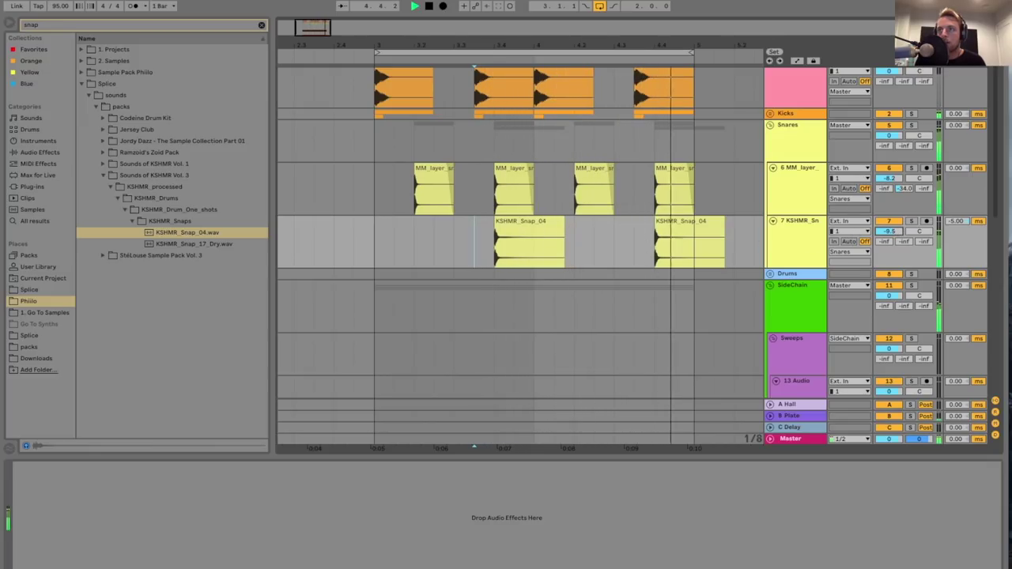
- Shorten both snap clips to one beat with end fades, and lower the snap track's volume to -11.2
click(561, 222)
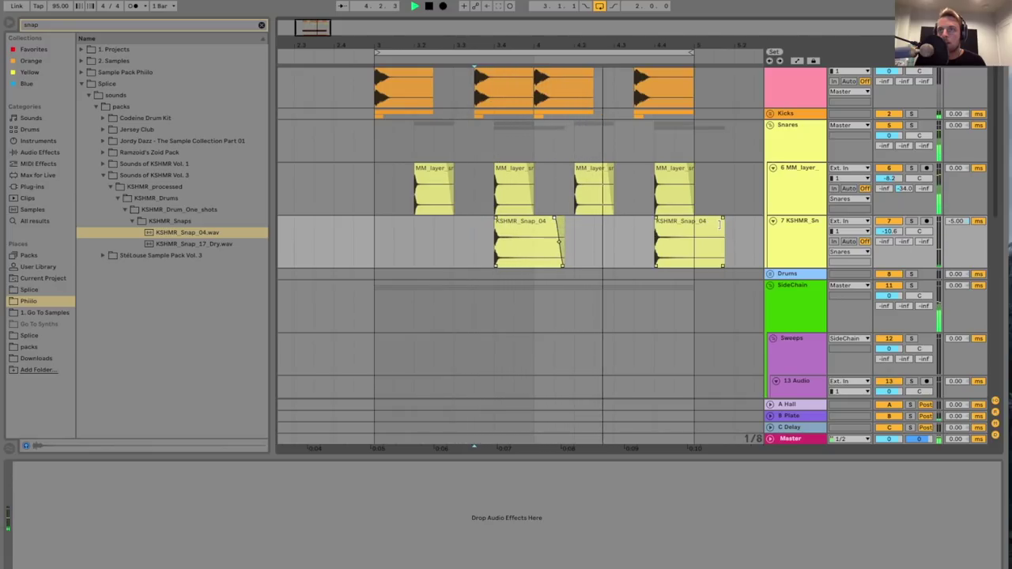
drag(724, 223, 693, 224)
click(786, 222)
drag(888, 231, 889, 236)
drag(564, 223, 541, 223)
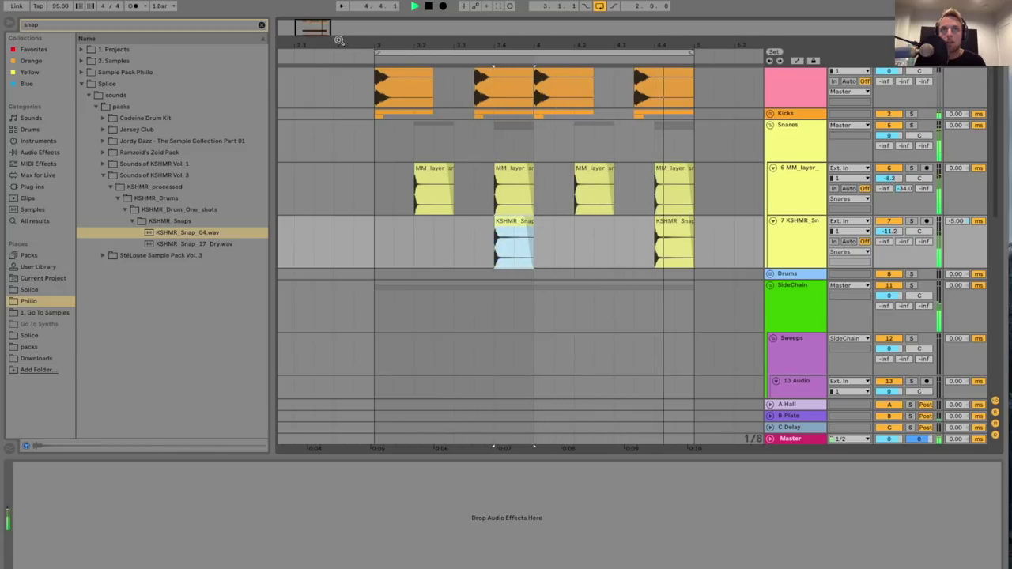
- Stop playback, insert an audio track below the snaps, and copy the beat 3.2 layer snare clip onto it
drag(552, 45, 552, 41)
click(794, 237)
key(space)
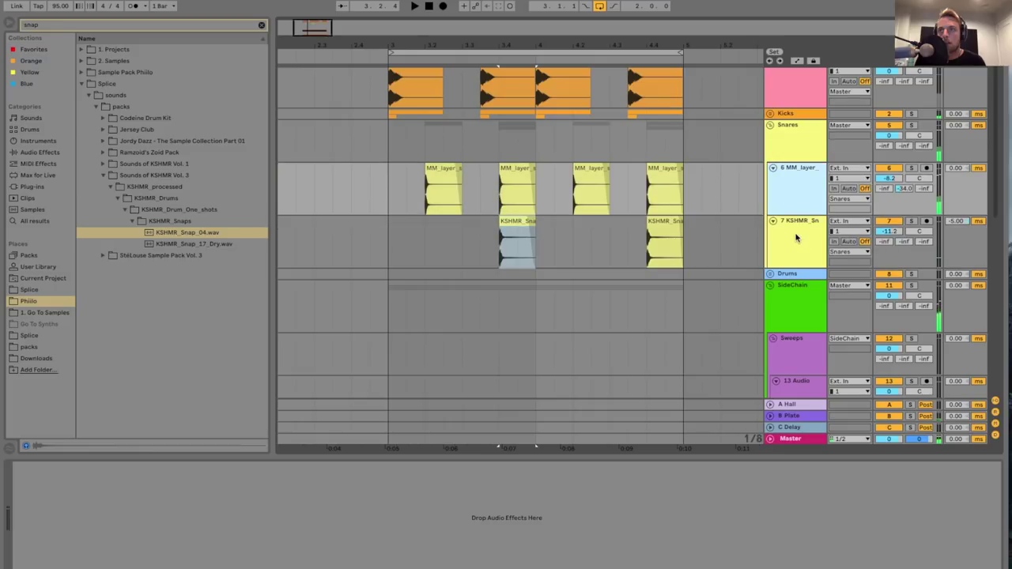
key(super+t)
click(457, 168)
click(445, 297)
- Search the audio effects for "rever", add Reverb to the copied snare's track 8, and adjust its decay time
click(182, 27)
text(rever)
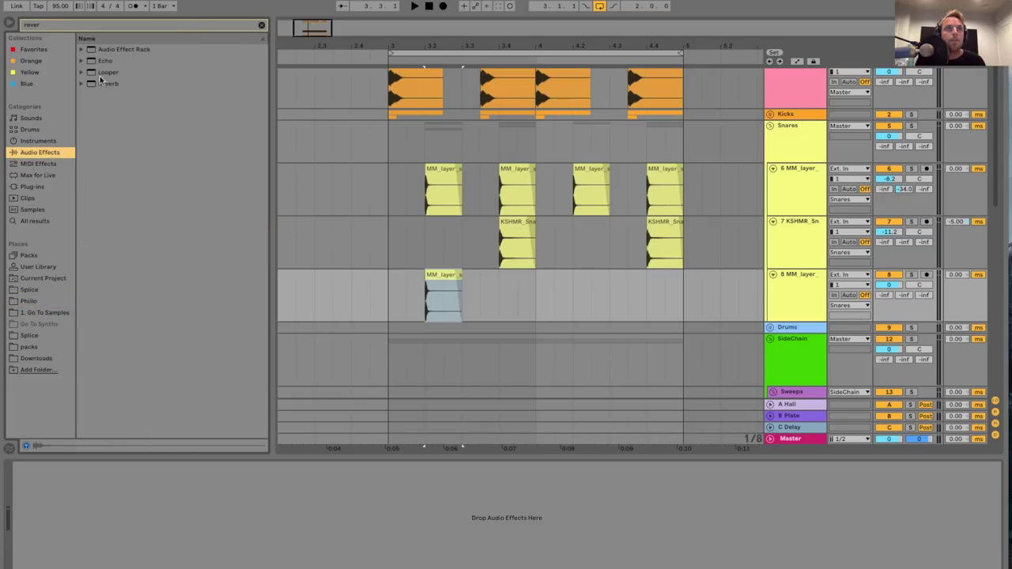
double_click(113, 84)
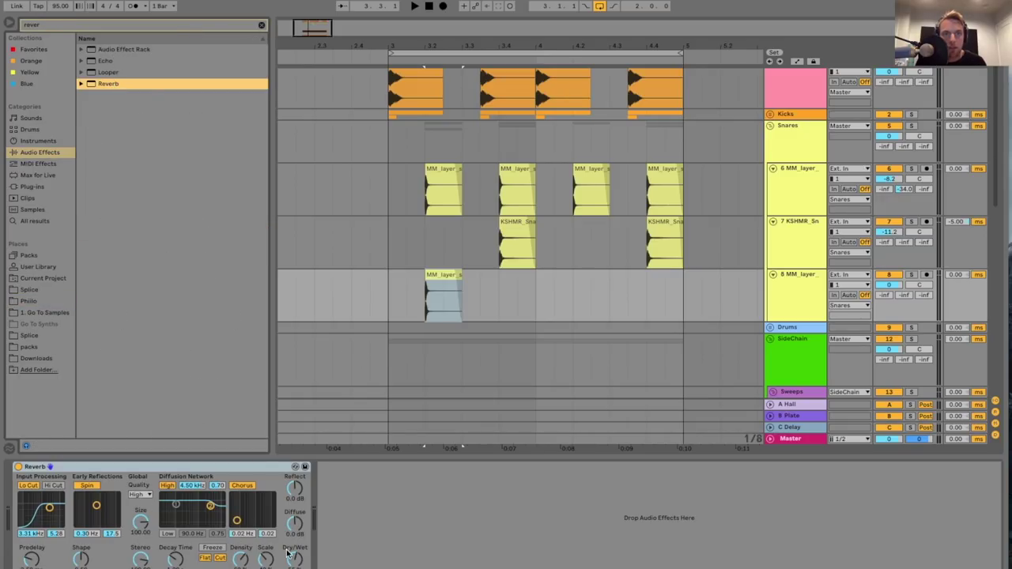
click(178, 563)
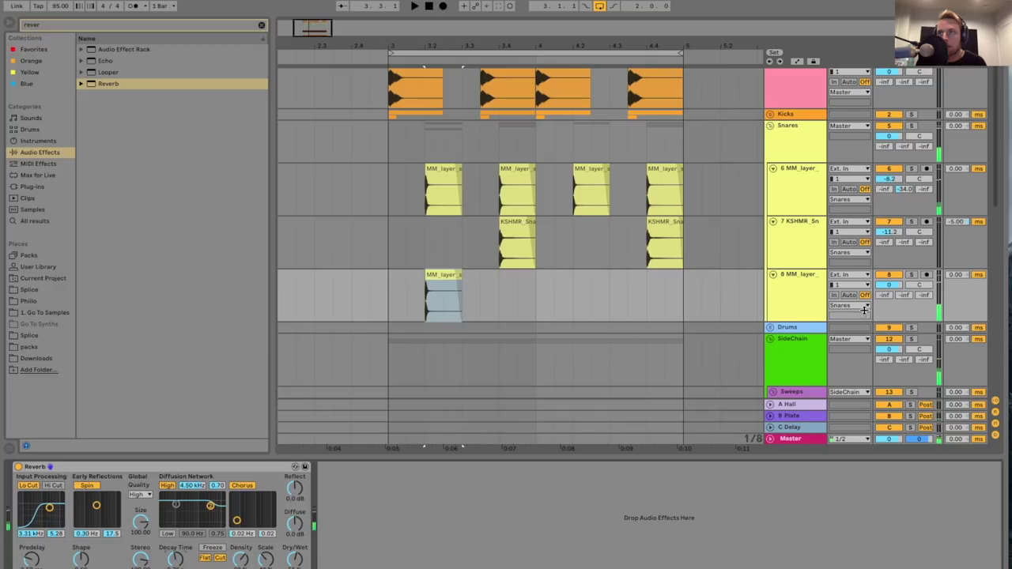
- Solo track 8 and repeatedly audition the snare's reverb tail while adjusting the Reverb's Dry/Wet amount
click(910, 274)
key(space)
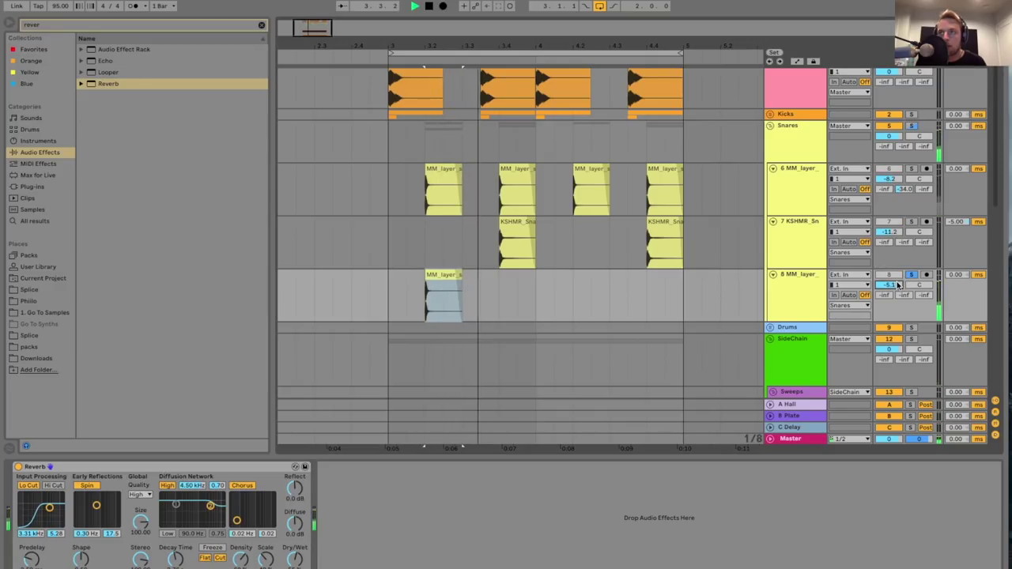
key(space)
key(space)
key(space)
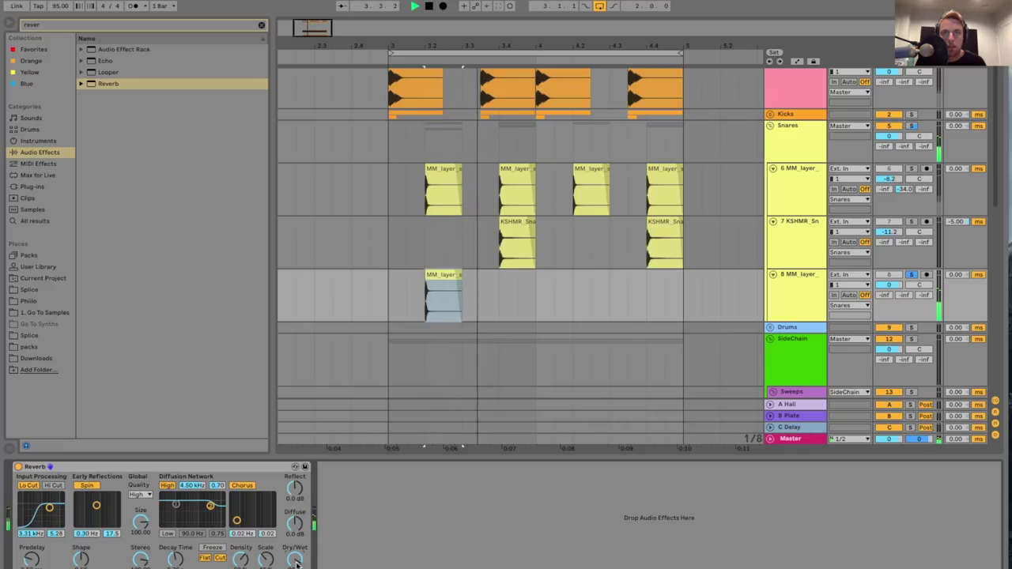
key(space)
- Insert an audio track below track 8, set its input to Resampling, and record the soloed snare's reverb tail from beat 3.2
click(779, 284)
key(ctrl+t)
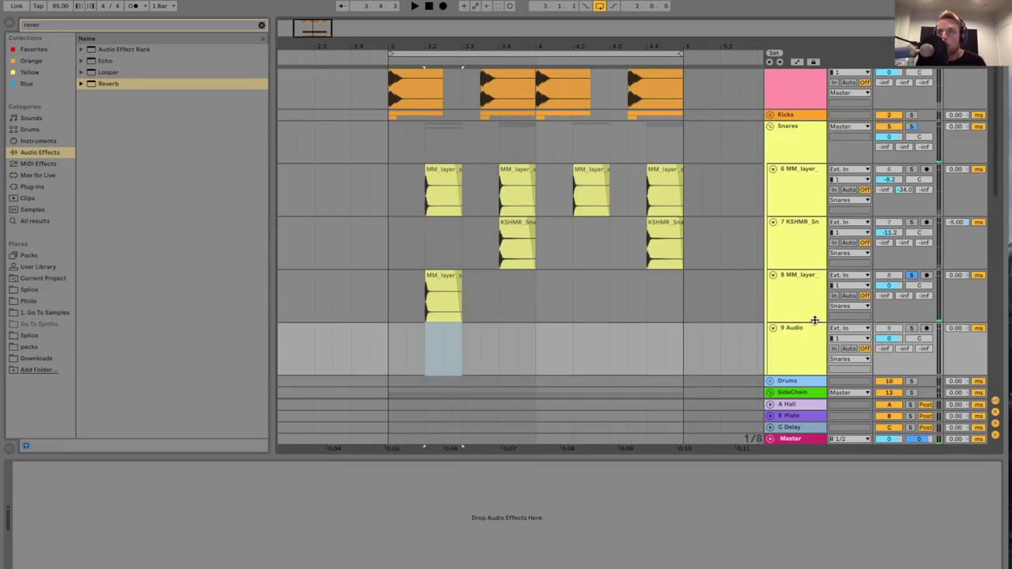
click(851, 329)
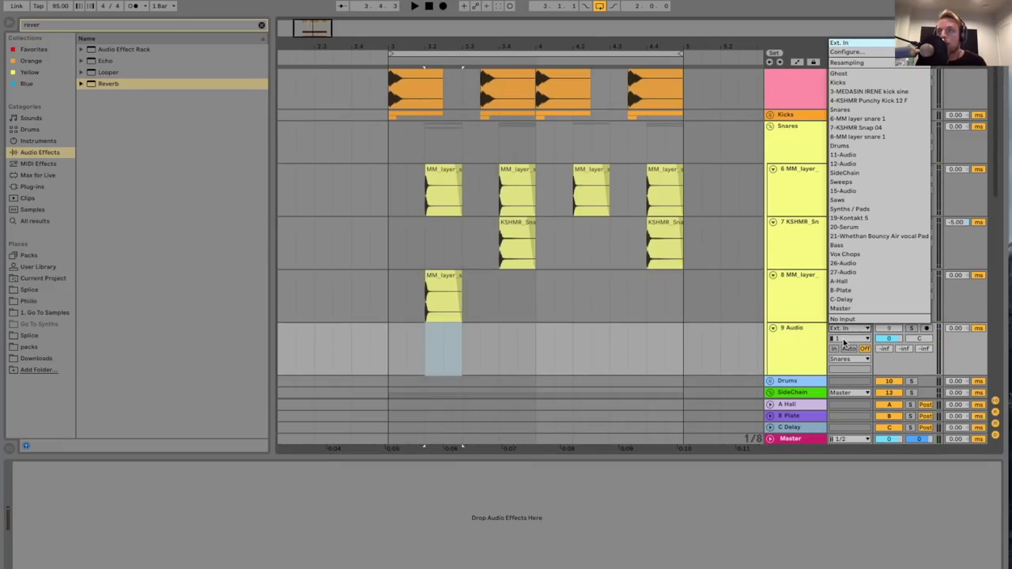
click(869, 63)
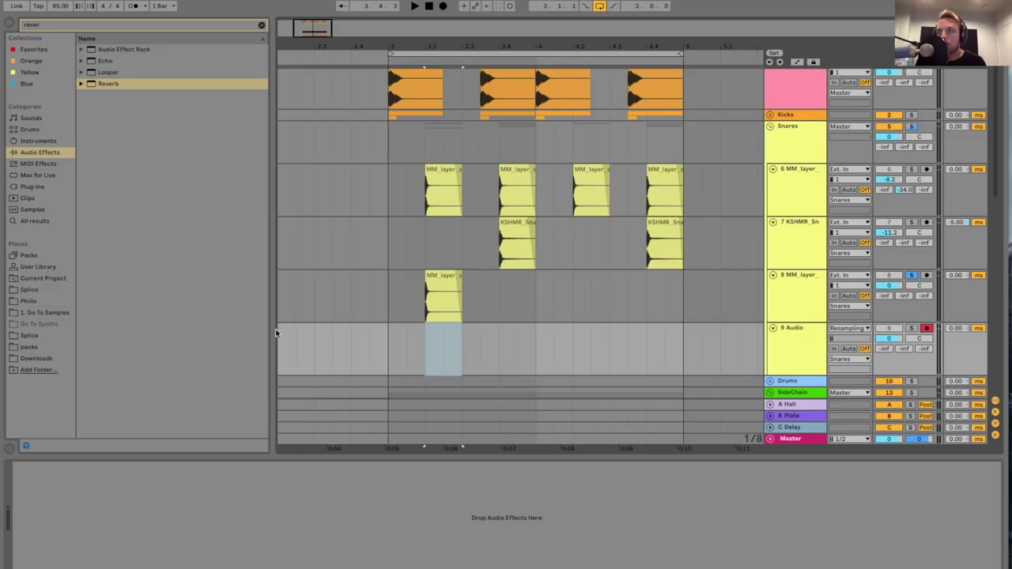
key(F9)
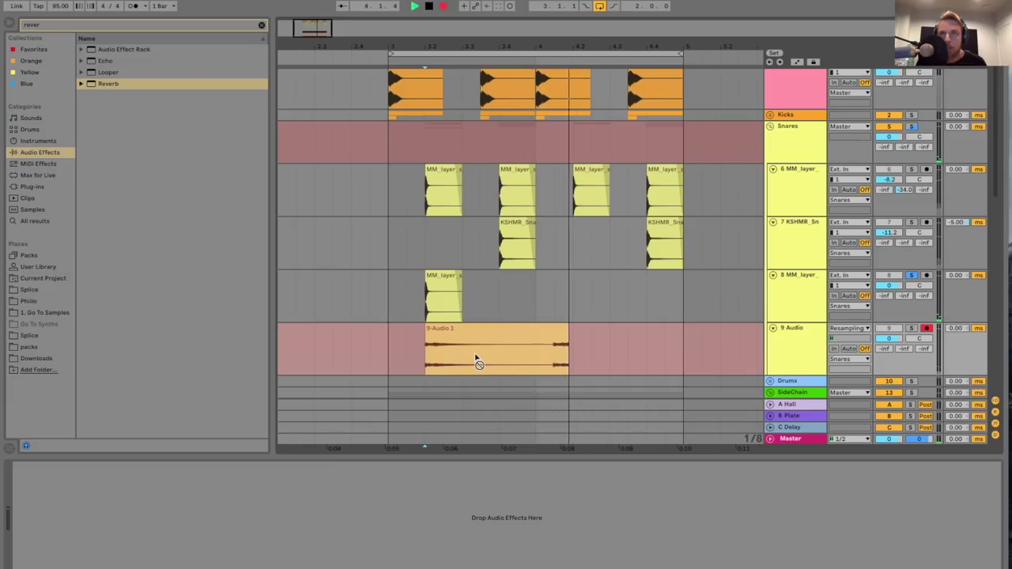
key(space)
- Delete the source reverb snare track, open the recorded tail clip, and reverse it
click(794, 299)
key(Delete)
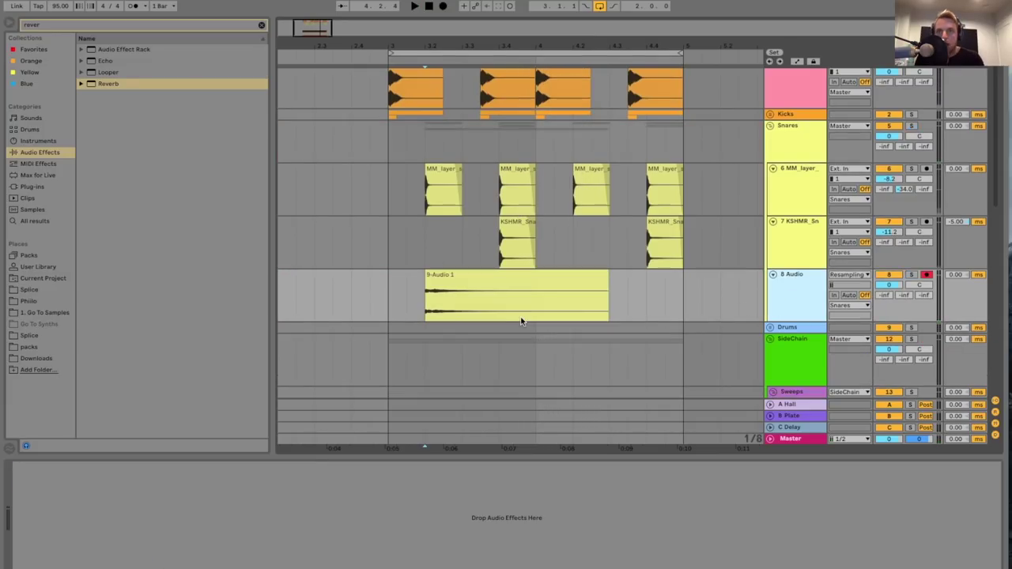
double_click(516, 280)
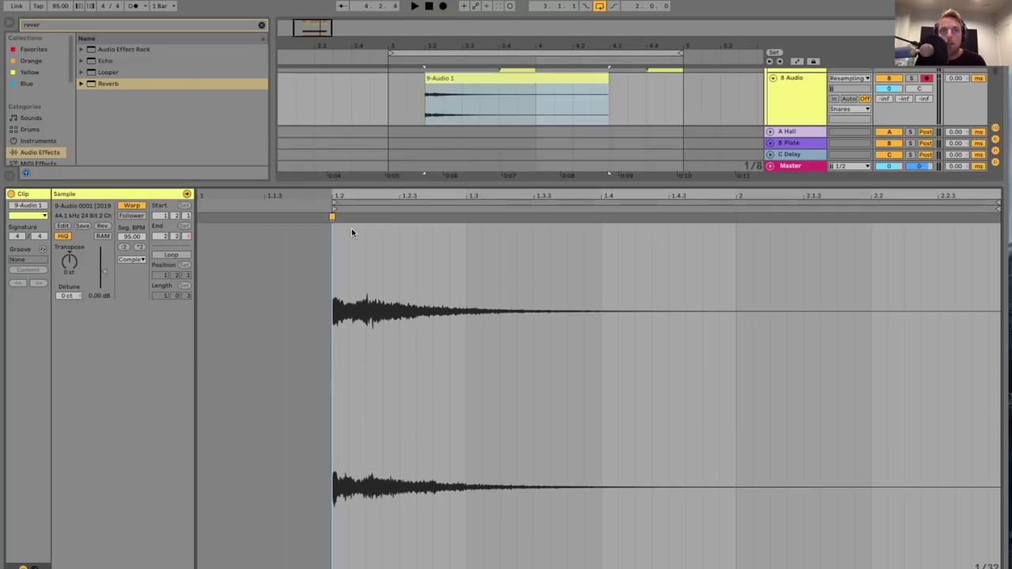
click(103, 227)
key(super+alt+l)
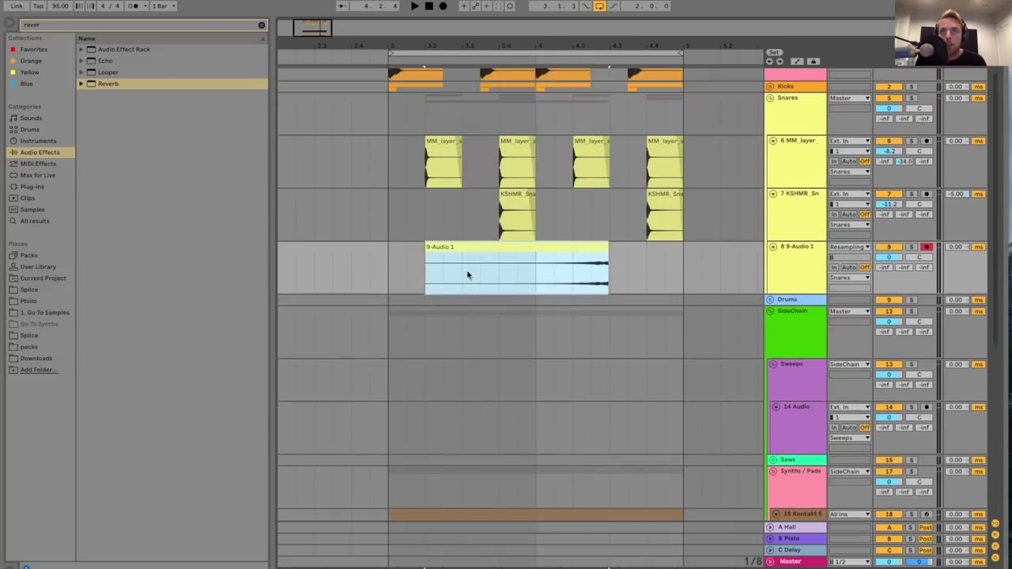
- Fade out the reversed clip's end, trim off its quiet beginning, and move it to run from bar 3 to beat 3.4
scroll(467, 269, up, 1)
click(603, 289)
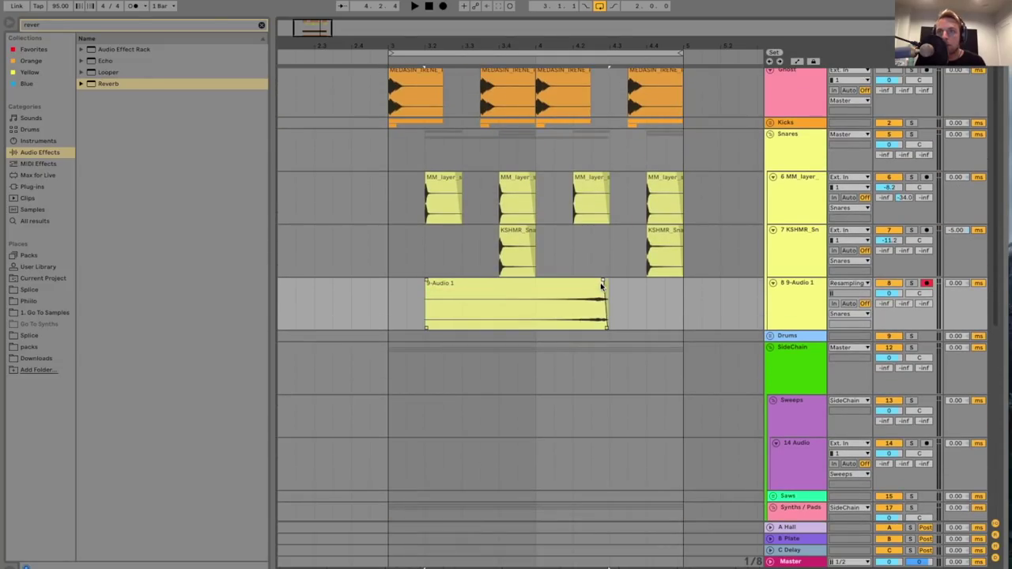
drag(431, 295, 498, 296)
drag(571, 281, 461, 295)
- Turn the arrangement grid off and trim the reversed clip's start to about midway between beats 3.2 and 3.3
right_click(546, 301)
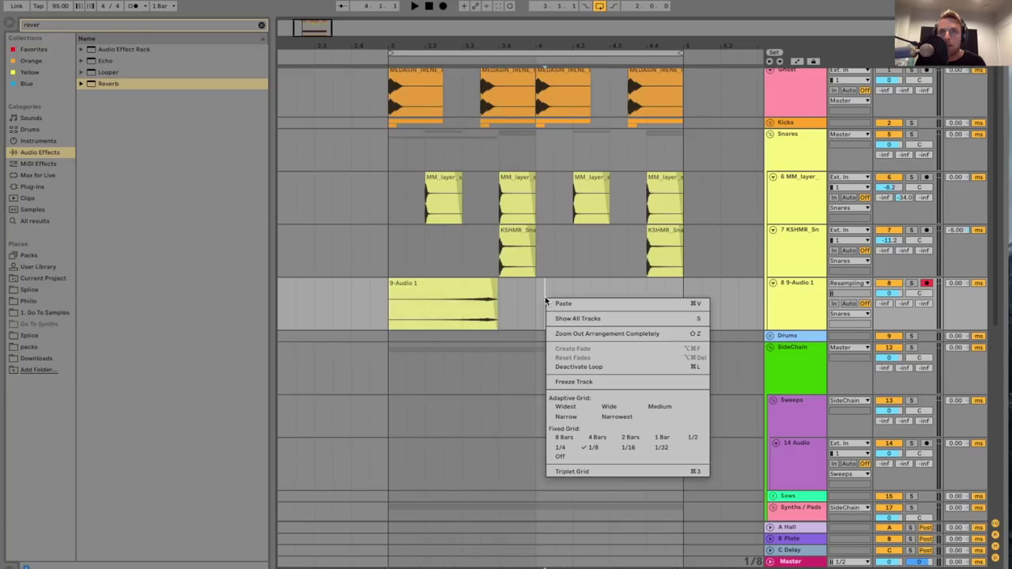
click(561, 457)
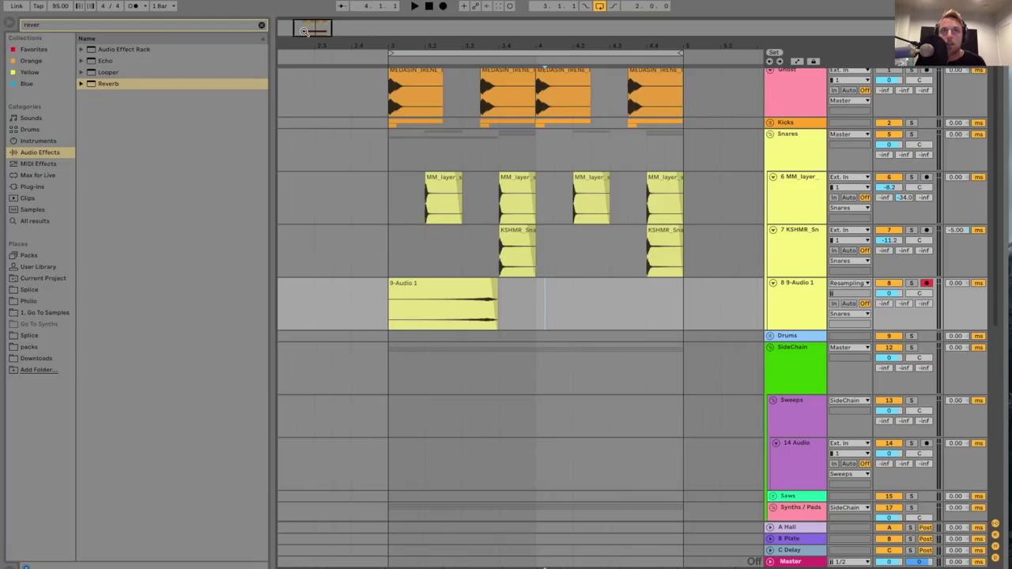
drag(304, 30, 324, 51)
mouse_move(517, 286)
mouse_down()
mouse_move(554, 287)
mouse_move(522, 295)
mouse_move(555, 284)
mouse_move(518, 291)
mouse_up()
drag(395, 286, 470, 284)
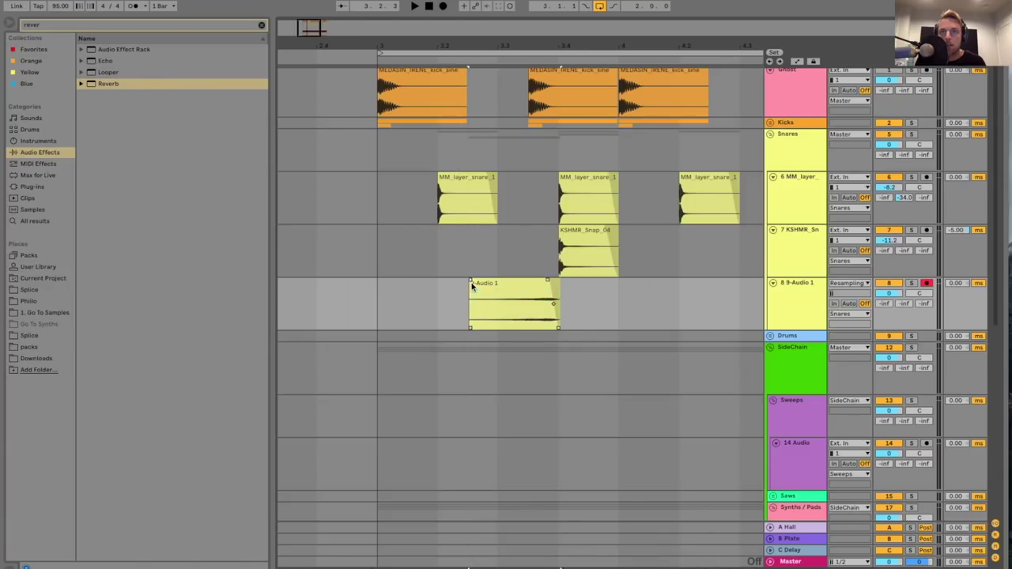
- Add a fade-in to the reversed clip and lower its track volume to -18.6 during playback
click(360, 316)
key(space)
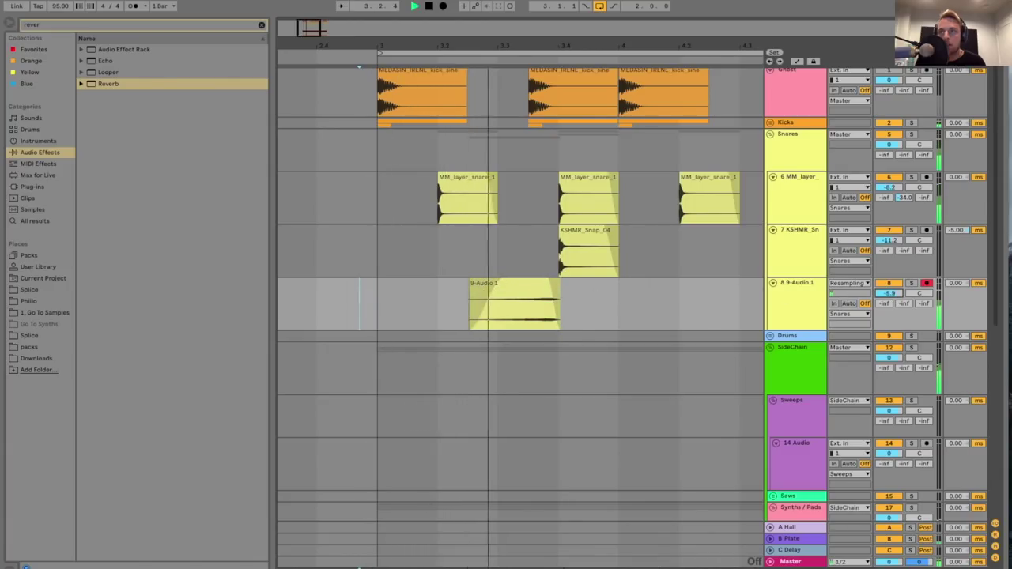
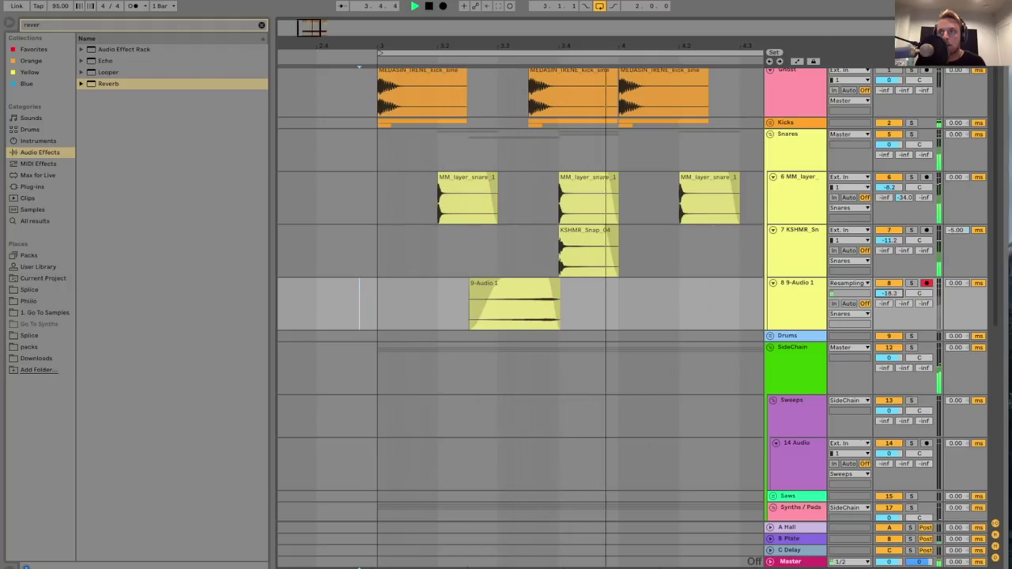
click(533, 287)
key(space)
- Paste a copy of the reversed clip leading into the snare at beat 4.4 and play it back
scroll(563, 302, right, 5)
click(556, 308)
key(ctrl+v)
drag(594, 286, 590, 290)
click(522, 304)
key(space)
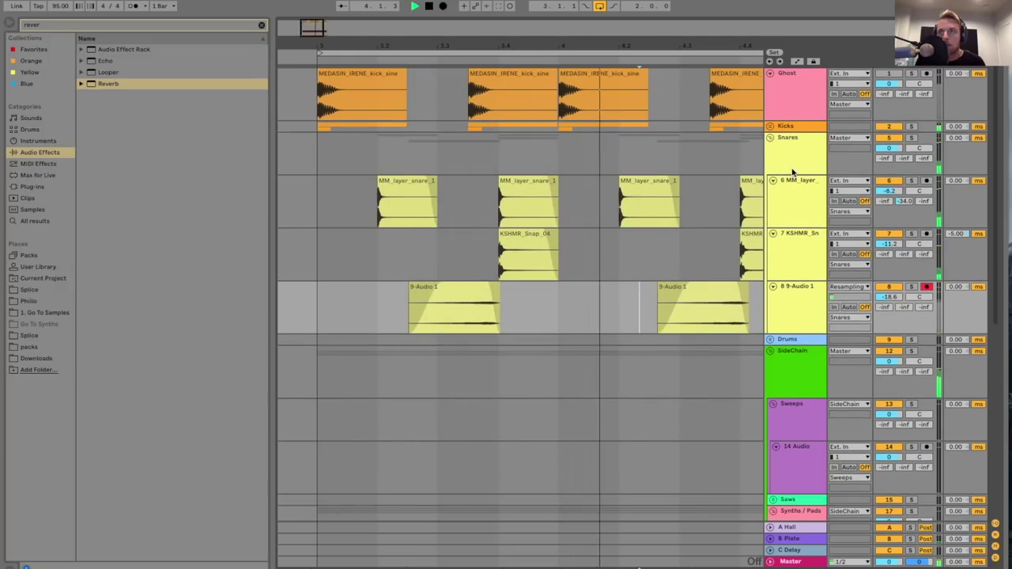
- Stop playback, search the plug-ins for "cla", and add Waves CLA Guitars (s) to the Snares group
click(793, 171)
key(space)
click(103, 27)
text(cla)
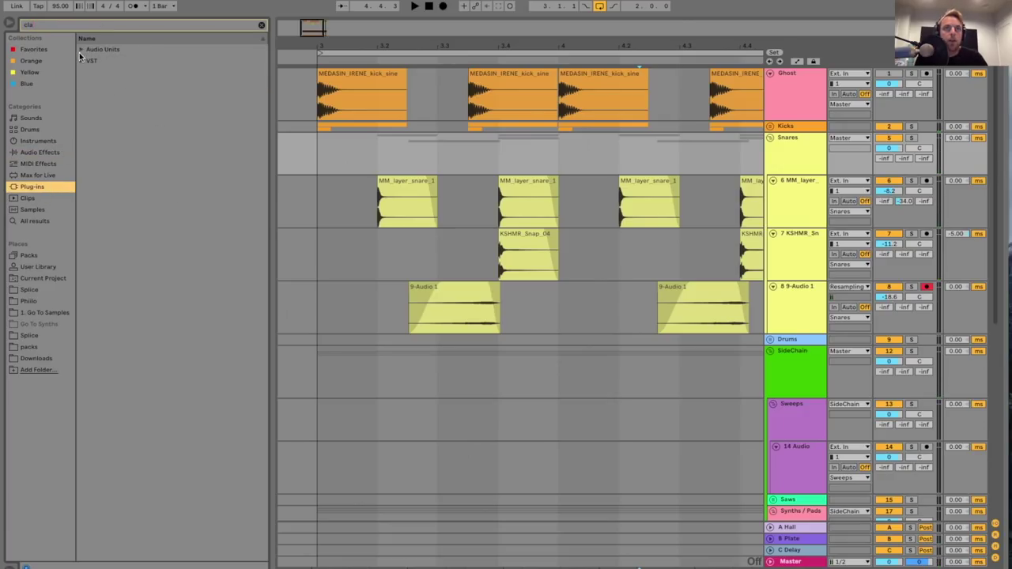
click(80, 50)
click(89, 60)
click(91, 95)
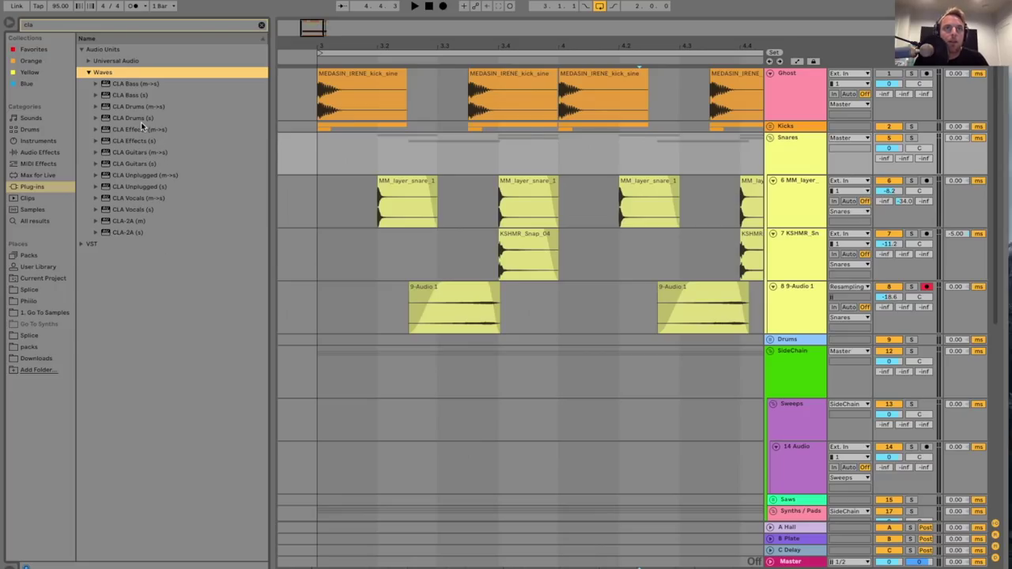
click(153, 164)
double_click(152, 165)
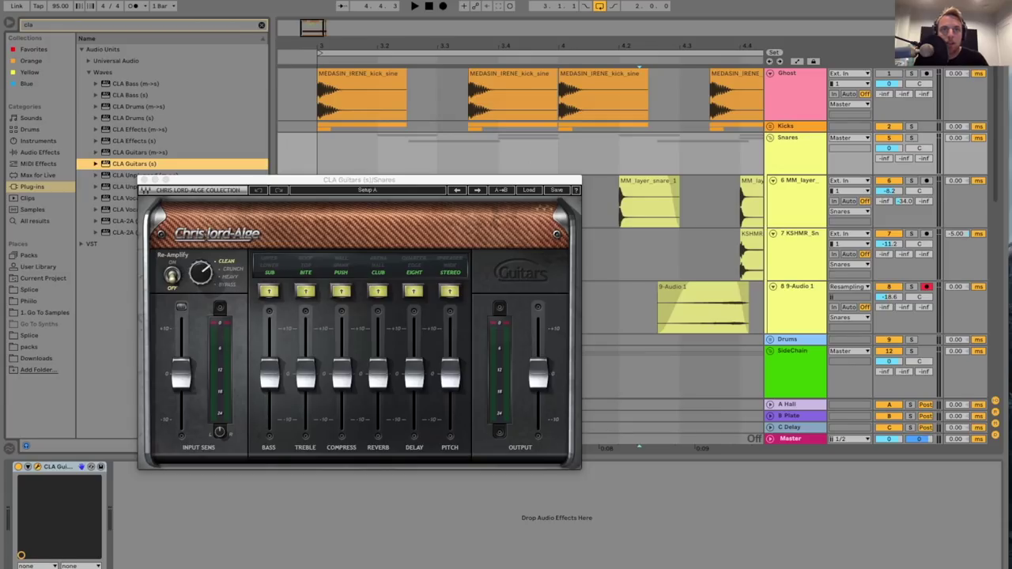
- In CLA Guitars, set the amp to Bypass, switch off reverb, delay and pitch, lower bass, raise treble, and set output to -1.7
click(204, 281)
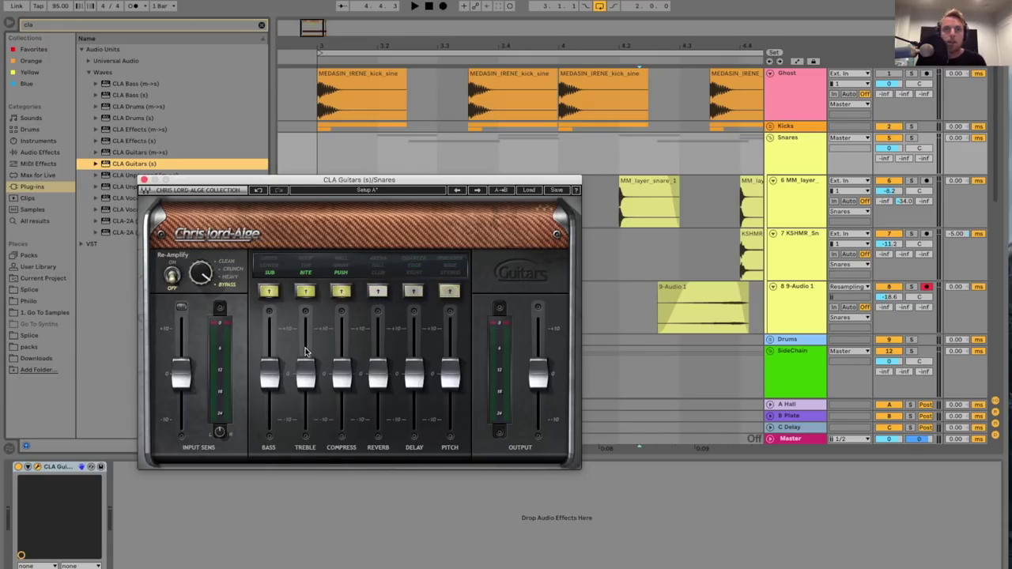
drag(283, 376, 306, 357)
key(space)
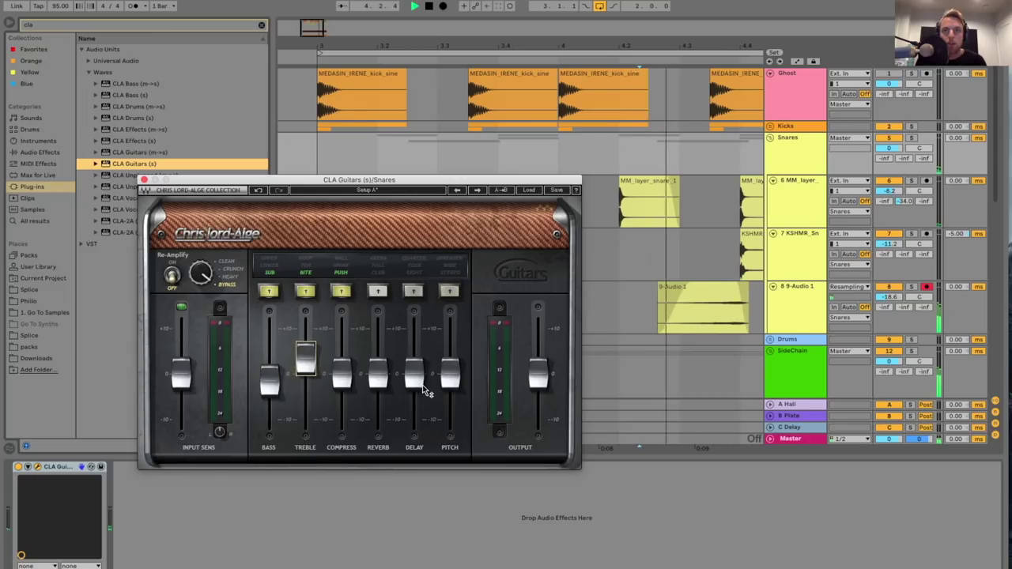
click(538, 378)
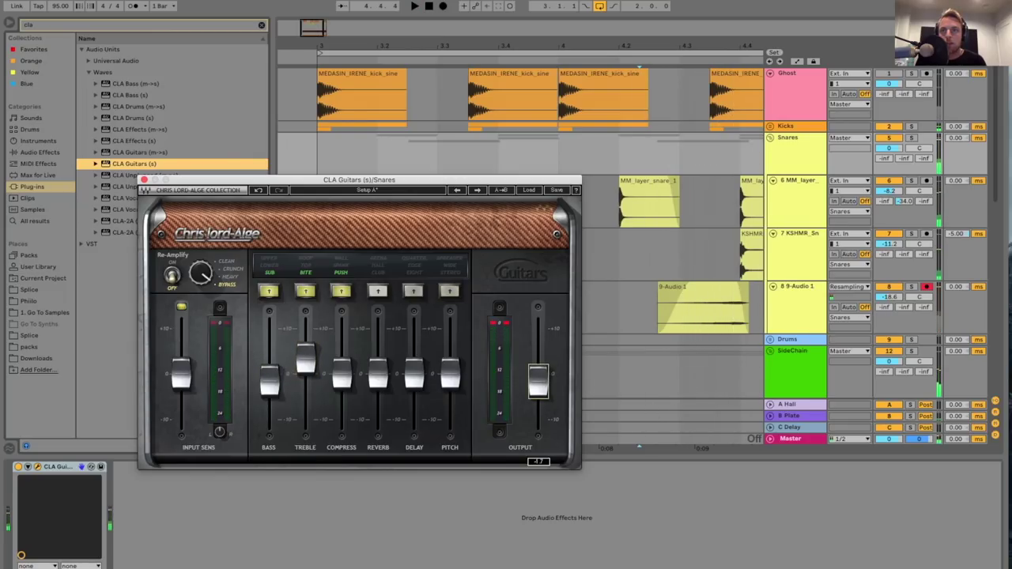
- Balance levels during playback: Snares group volume -3.7, reversed clip track volume -23.2, snap track plate send -27.0, and slightly lower plug-in output
click(889, 148)
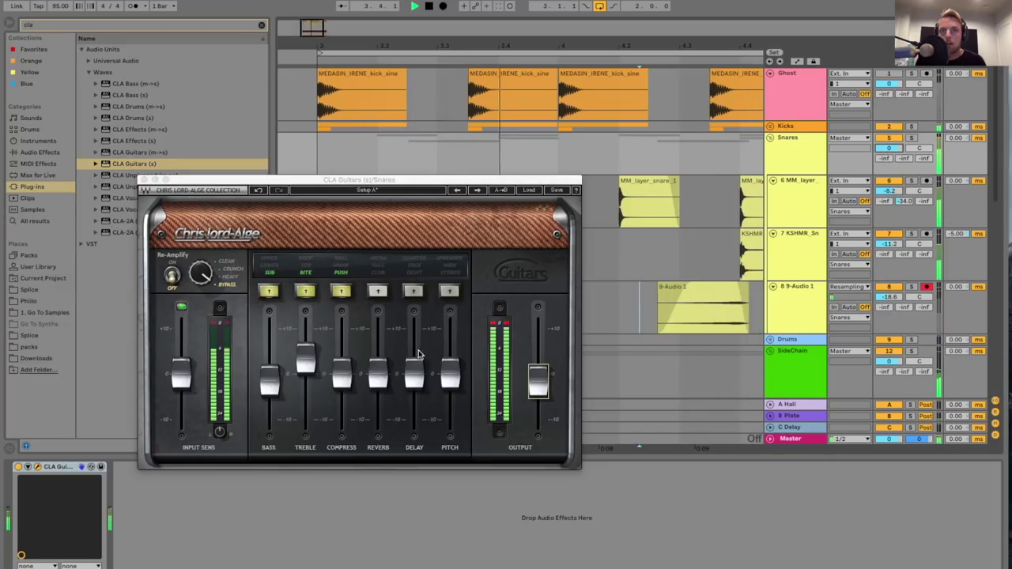
drag(887, 152, 889, 164)
click(537, 385)
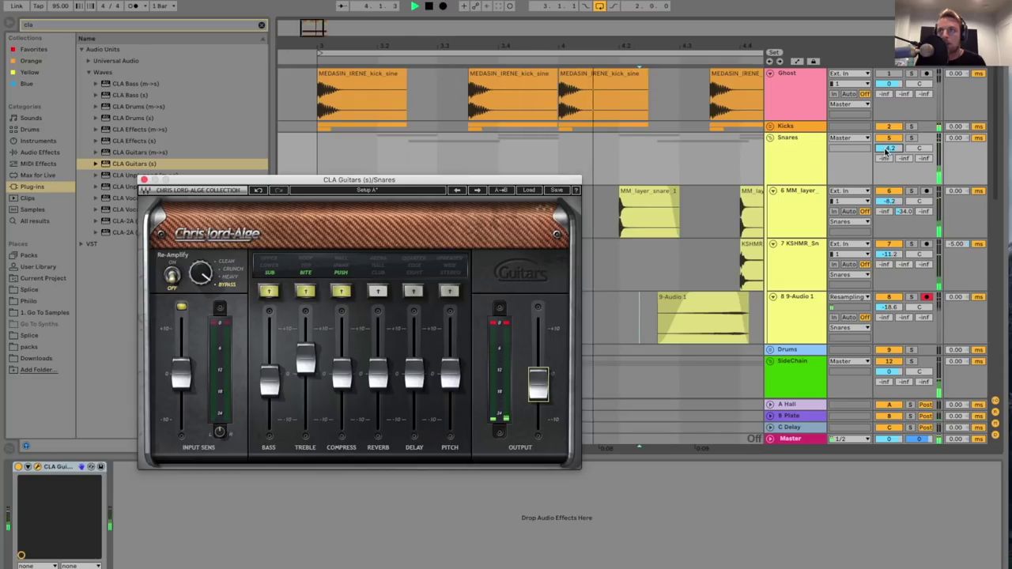
drag(889, 149, 889, 150)
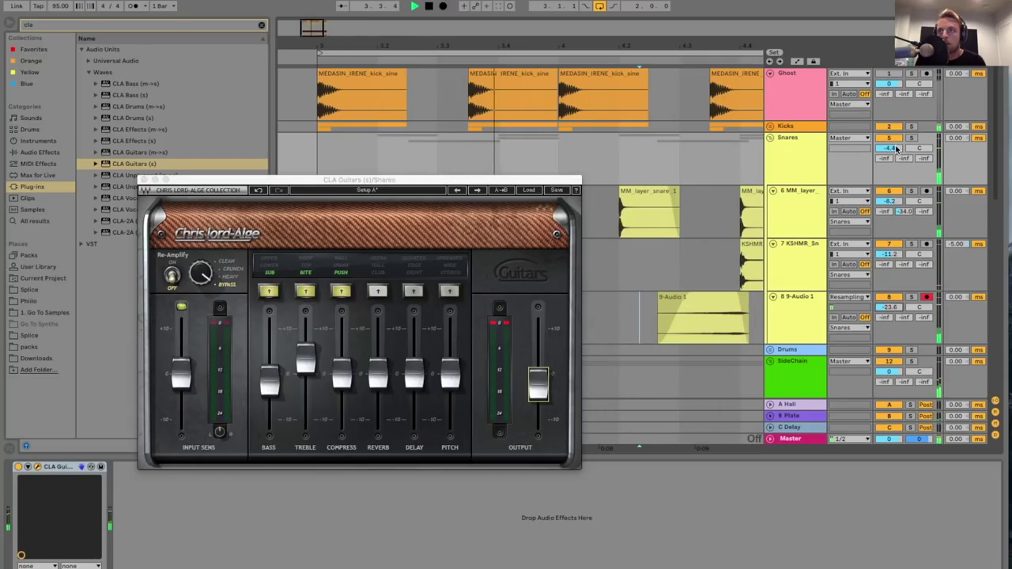
drag(889, 310, 890, 313)
key(space)
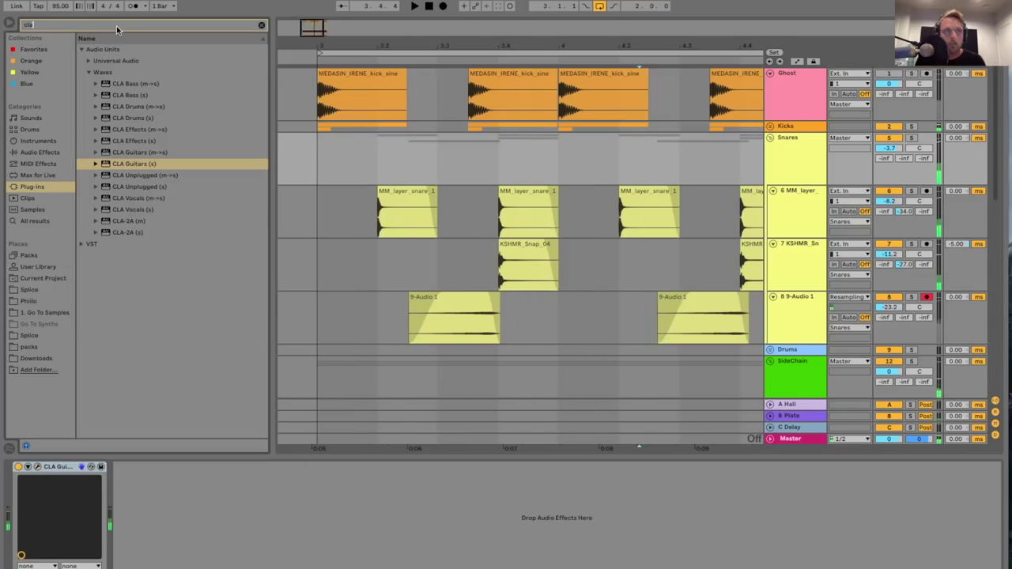
- Search the audio effects for "glue" and add a Glue Compressor after CLA Guitars on the Snares group
click(116, 29)
text(glu)
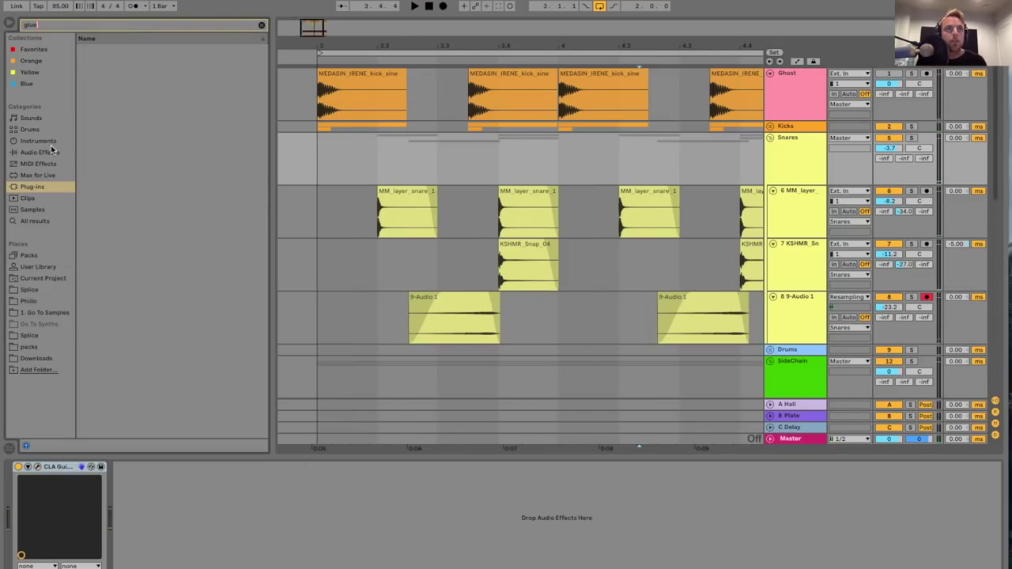
text(e)
click(40, 152)
double_click(118, 61)
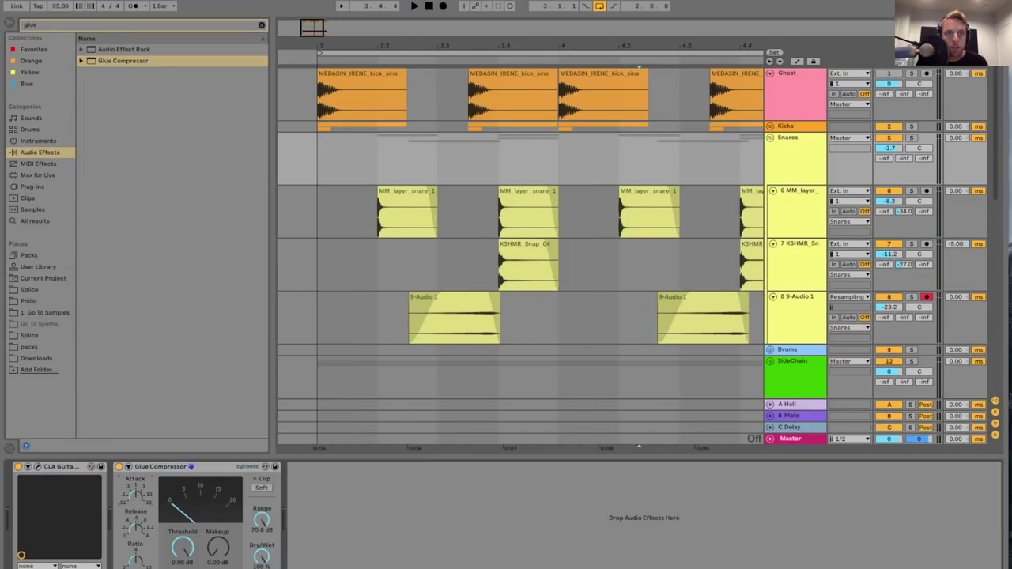
- During playback, set the Glue Compressor's threshold to -11.4 dB and makeup to 1.43 dB, and enable Soft clipping
key(space)
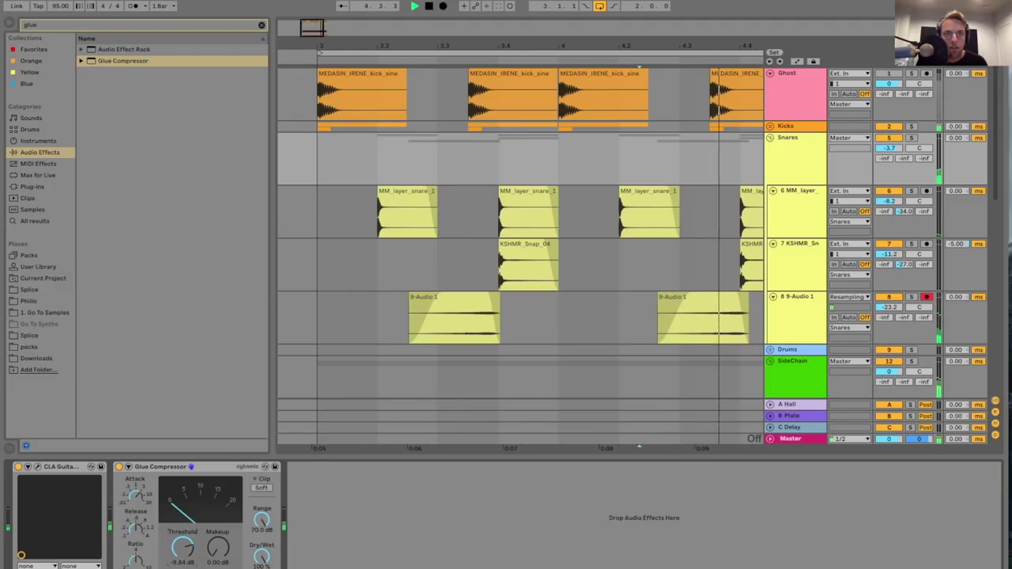
drag(221, 549, 222, 538)
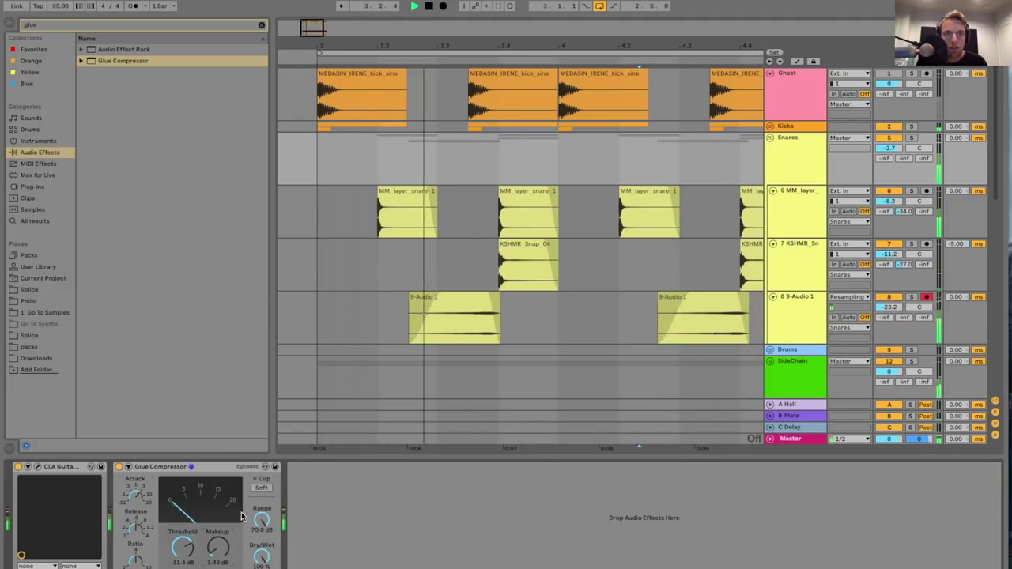
click(261, 487)
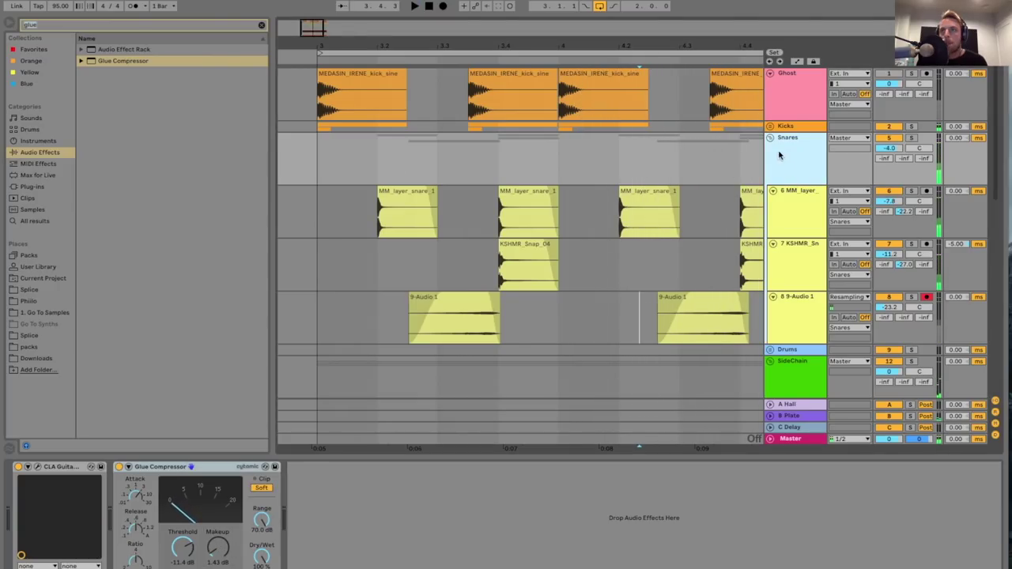
- Fold the Snares group, unfold the Drums group, and insert a MIDI track below 10 Audio
click(771, 138)
click(781, 164)
click(771, 162)
click(771, 150)
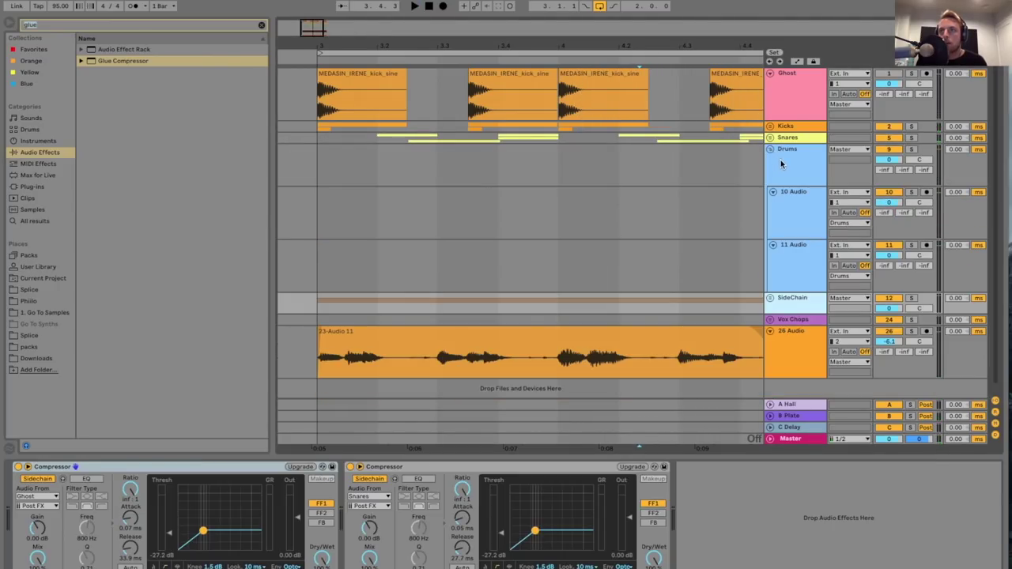
click(795, 219)
key(ctrl+shift+t)
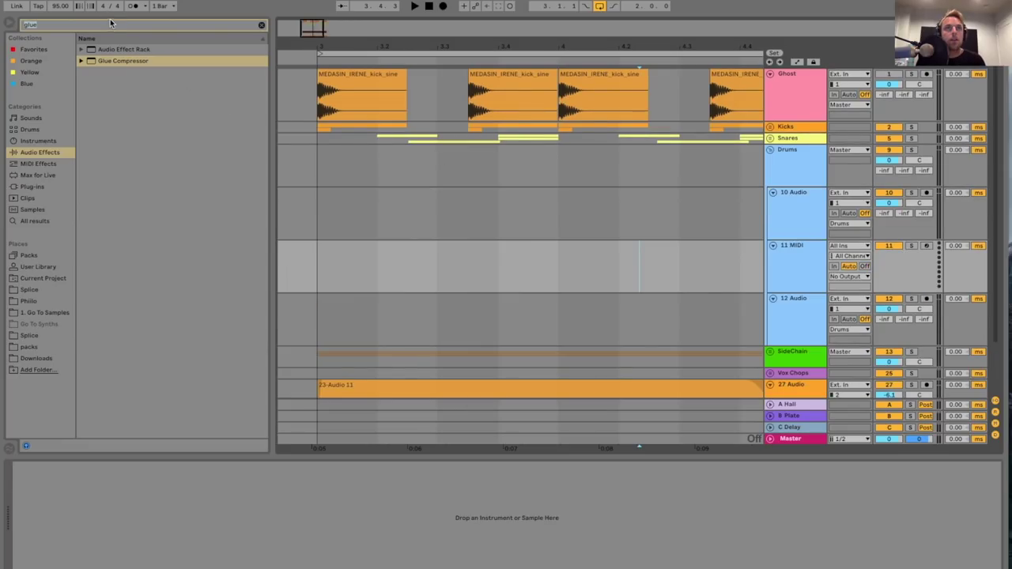
- Search the plug-ins for "arcade" and load Output's Arcade Audio Unit on the new MIDI track
click(112, 25)
text(arcade)
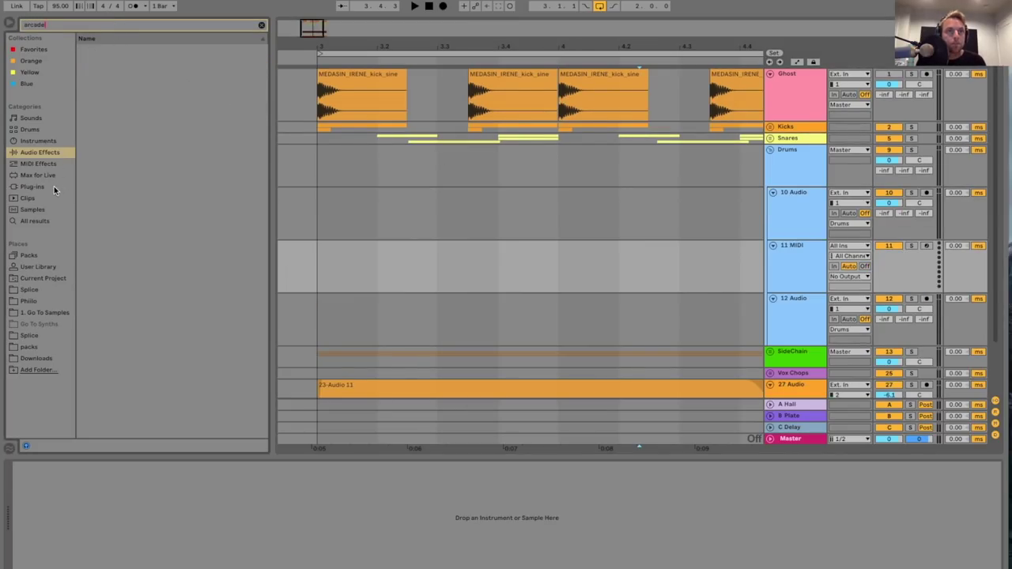
click(31, 187)
click(92, 63)
click(113, 72)
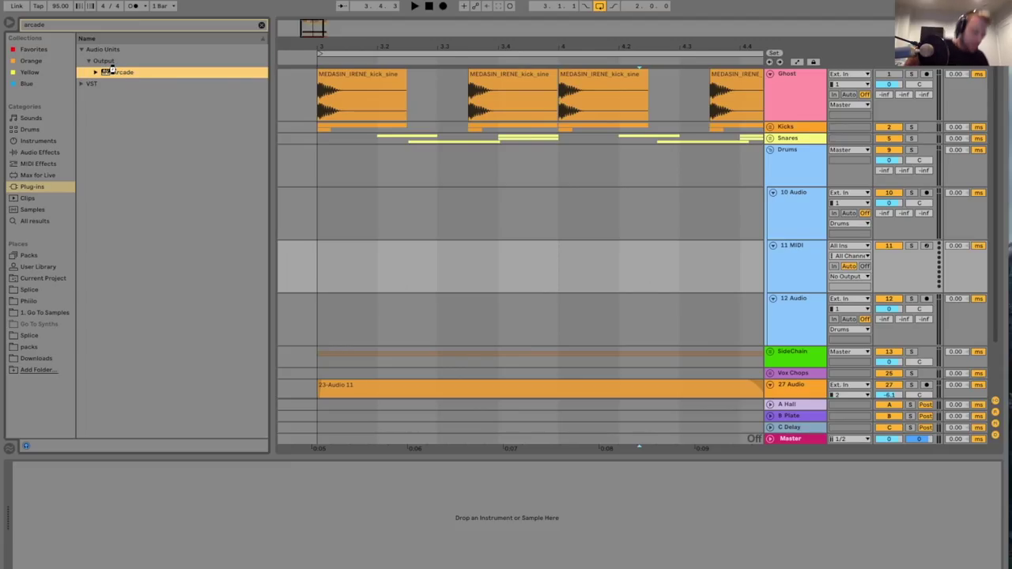
double_click(113, 72)
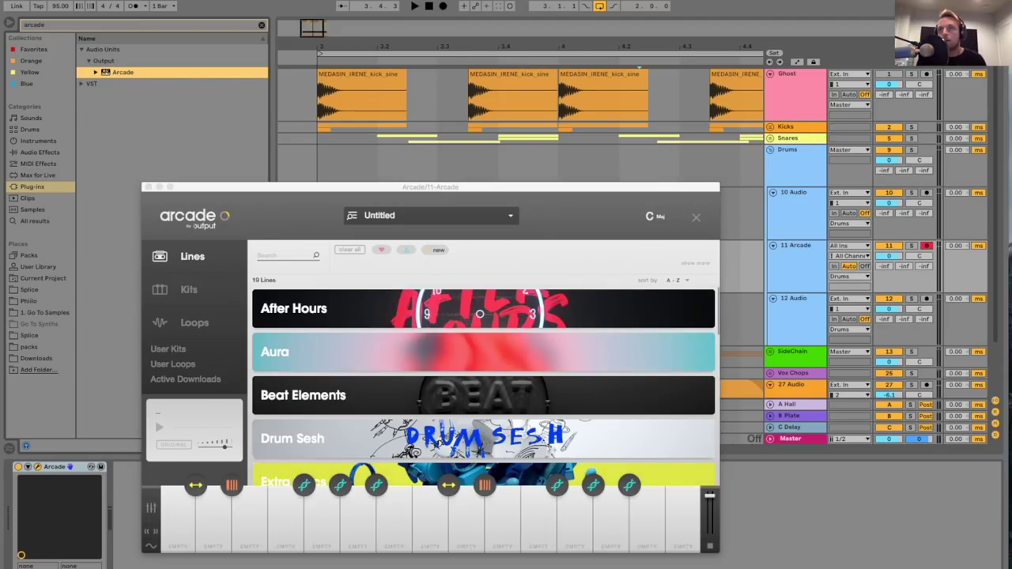
- Browse Arcade's lines, open Extra Percs, and load the Aux Perc kit
scroll(526, 387, down, 4)
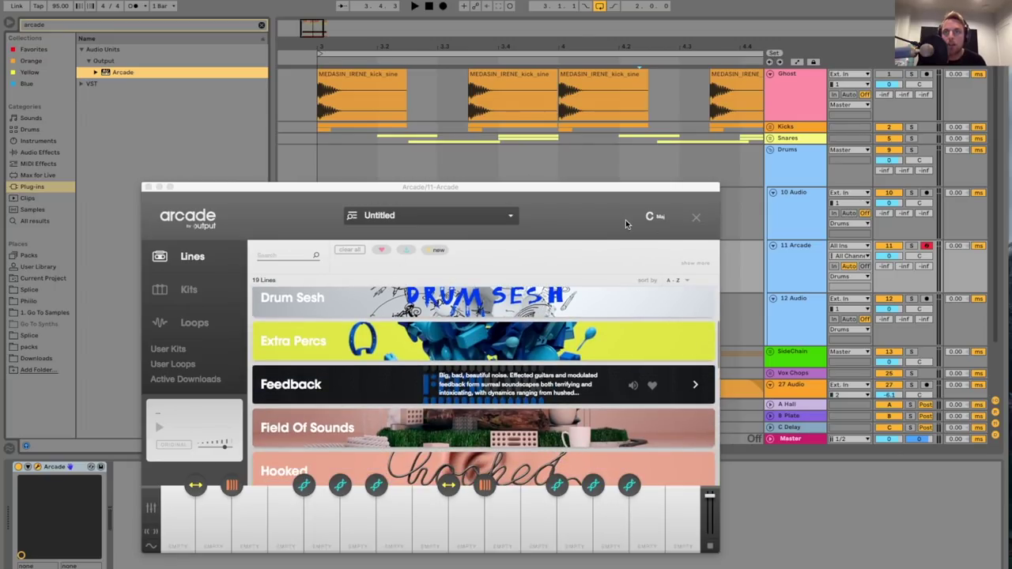
click(695, 339)
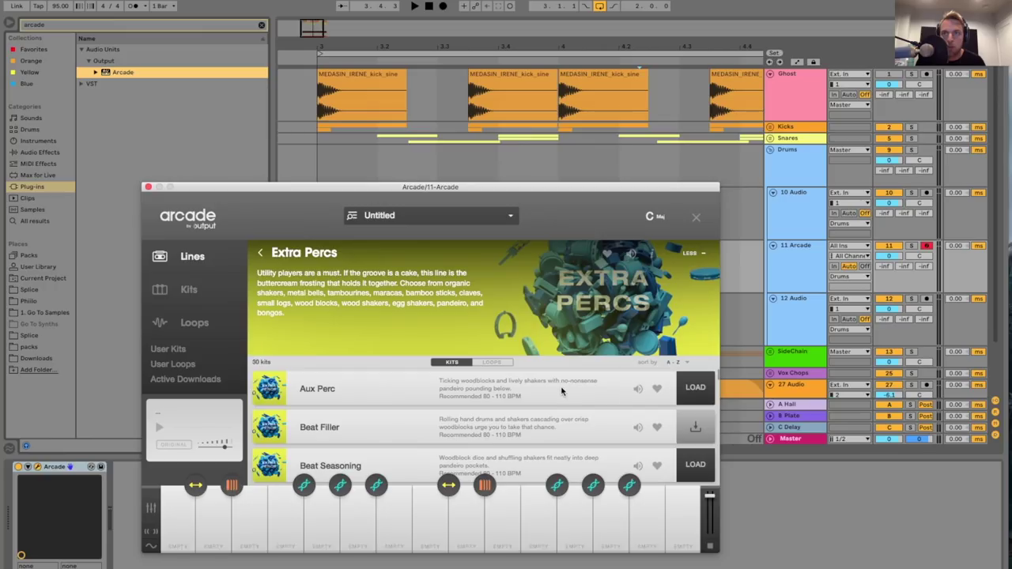
click(695, 387)
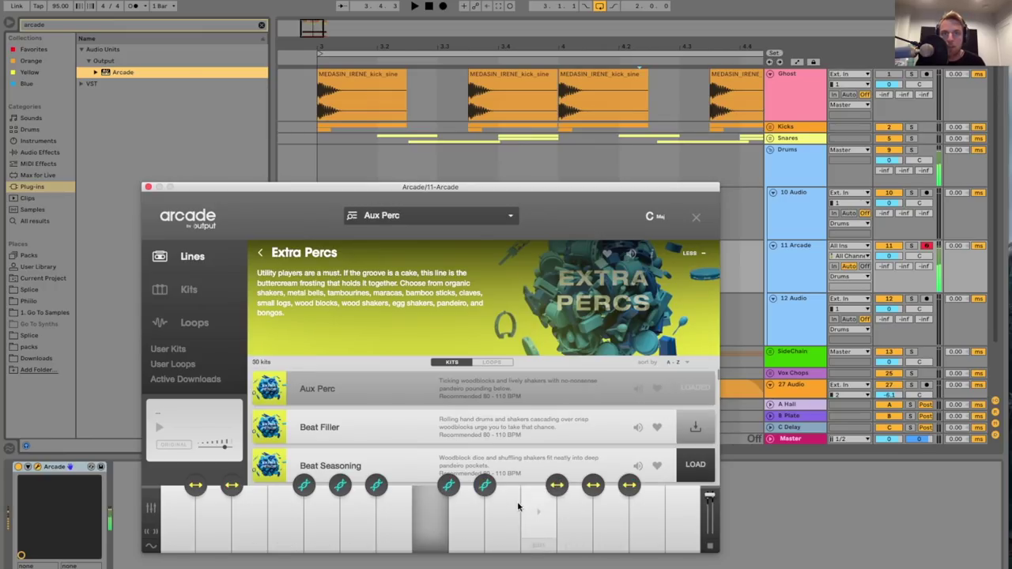
- Audition several loops of the Aux Perc kit and close the Arcade window
key(f)
key(g)
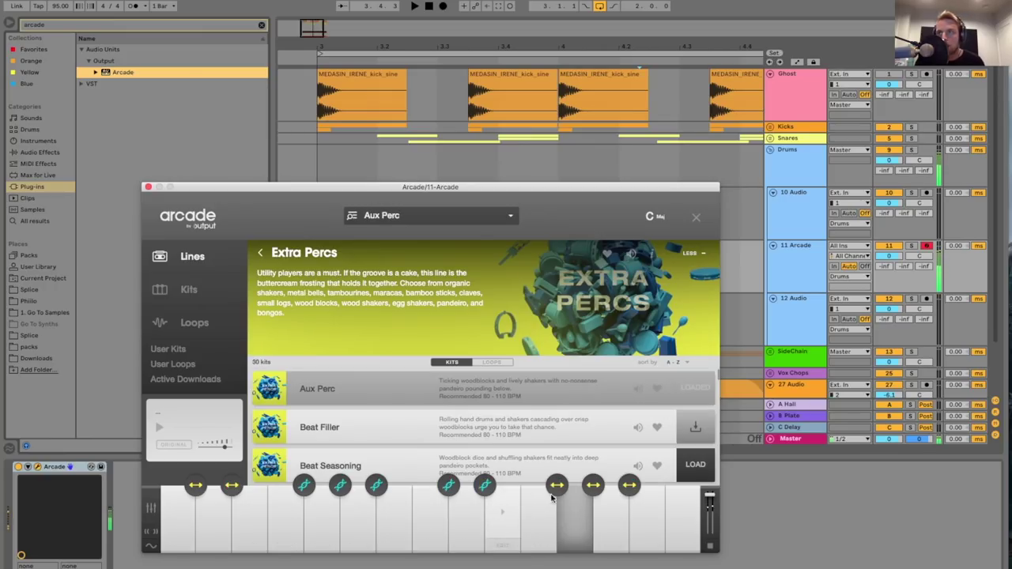
key(h)
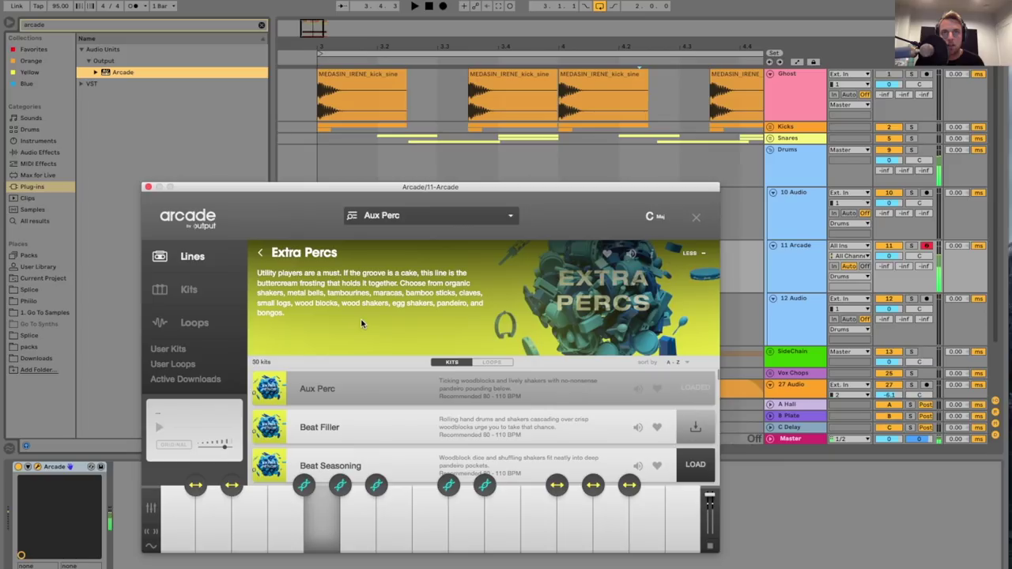
click(148, 186)
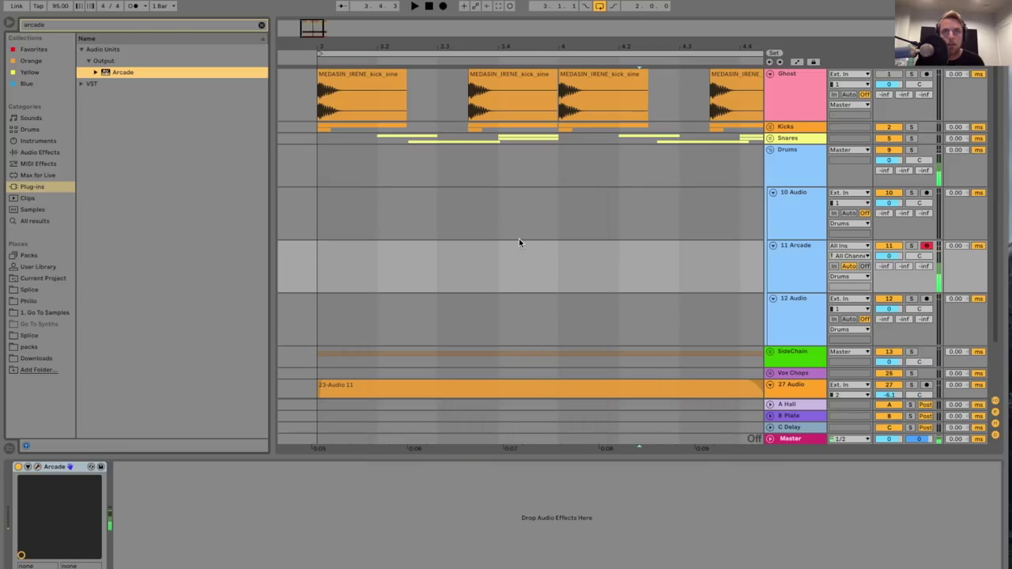
- Set the arrangement grid to 1/16 and create a MIDI clip on the Arcade track from 3.1 to 3.3
right_click(351, 261)
click(379, 359)
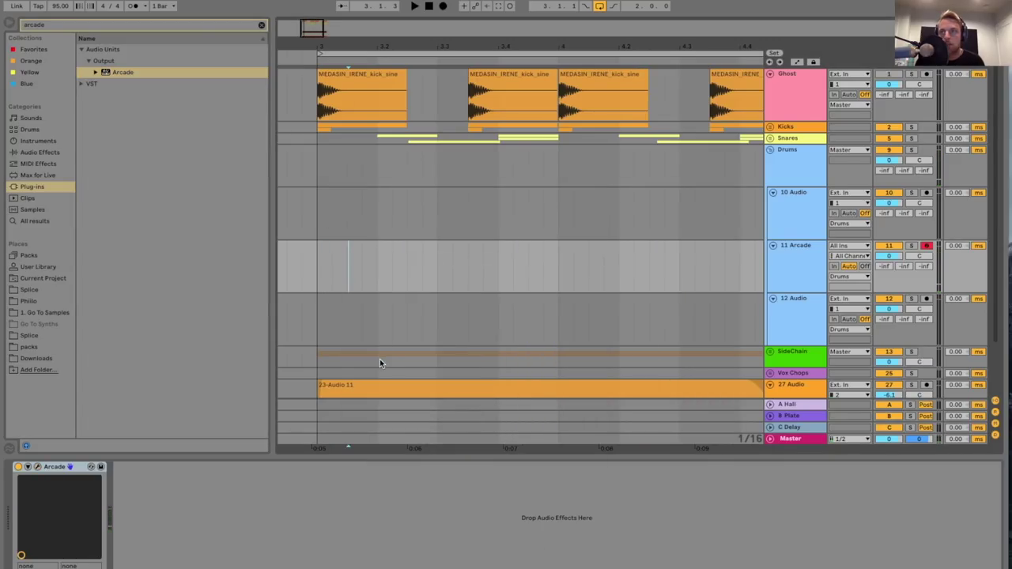
drag(321, 280, 435, 283)
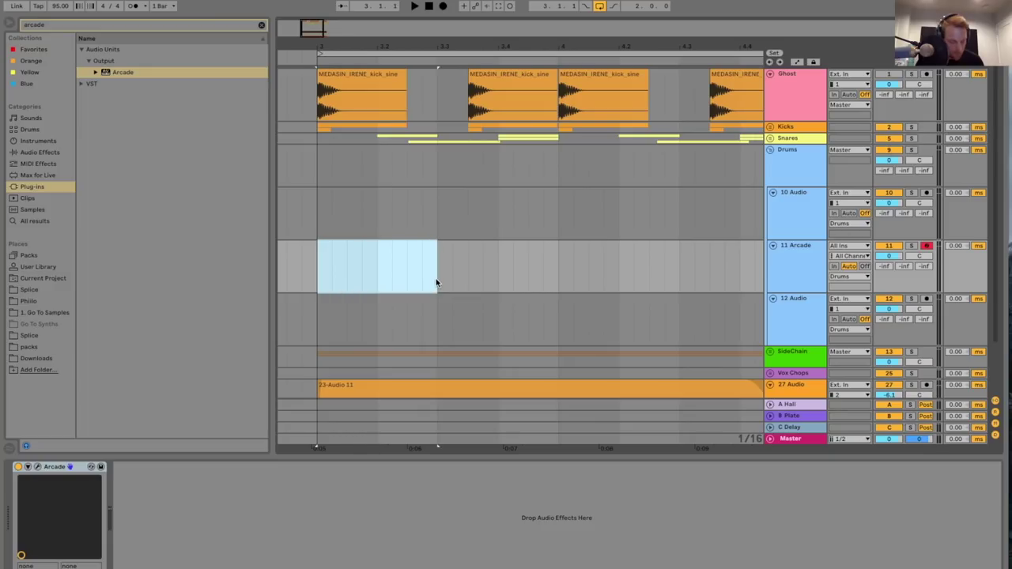
key(super+shift+m)
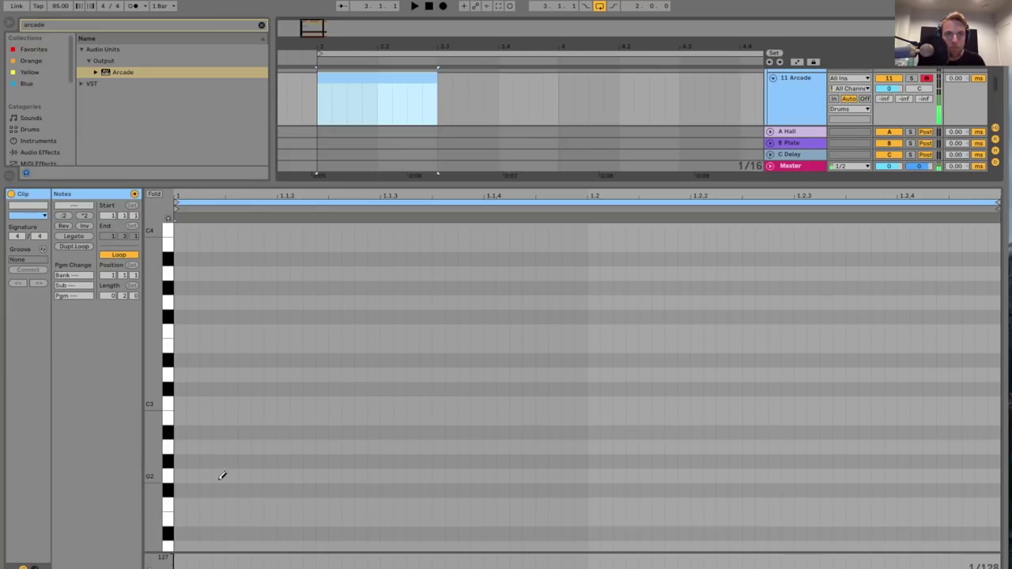
- Draw a G2 note across the full length of the Arcade clip and play it back with the track
click(182, 476)
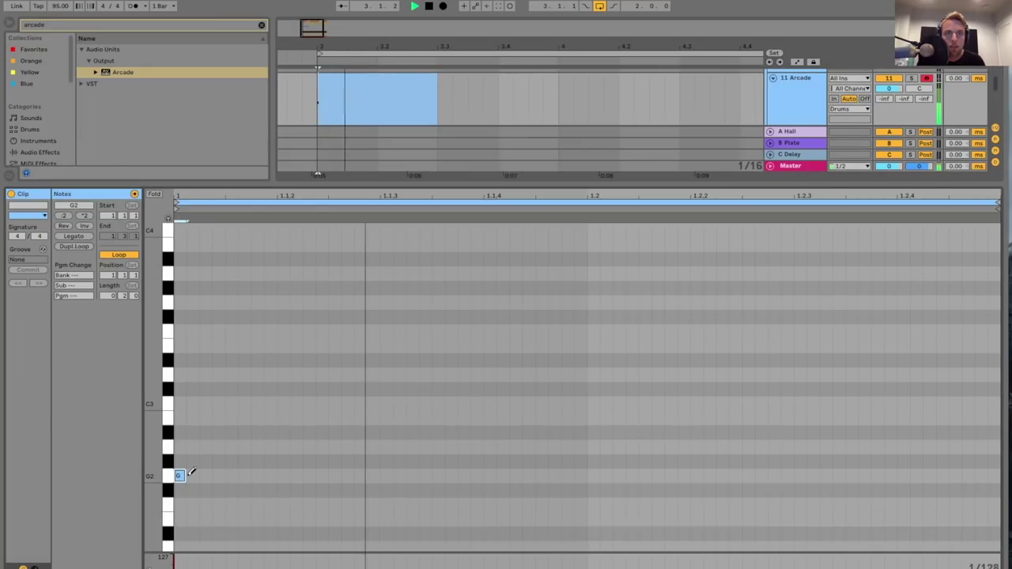
drag(184, 475, 996, 467)
key(space)
double_click(695, 185)
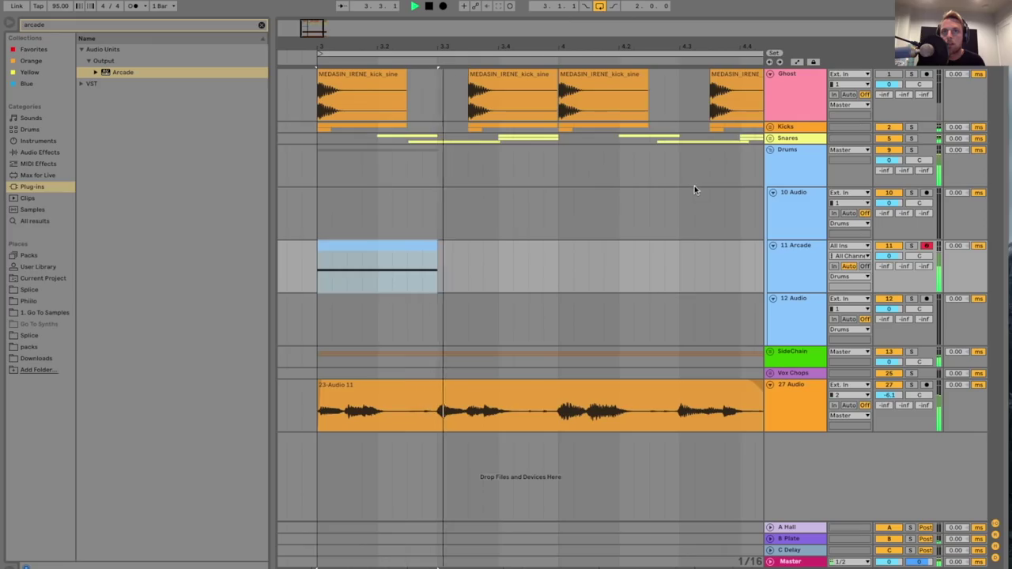
key(space)
- Set the 10 Audio track's input to Resampling and arm it for recording
click(417, 245)
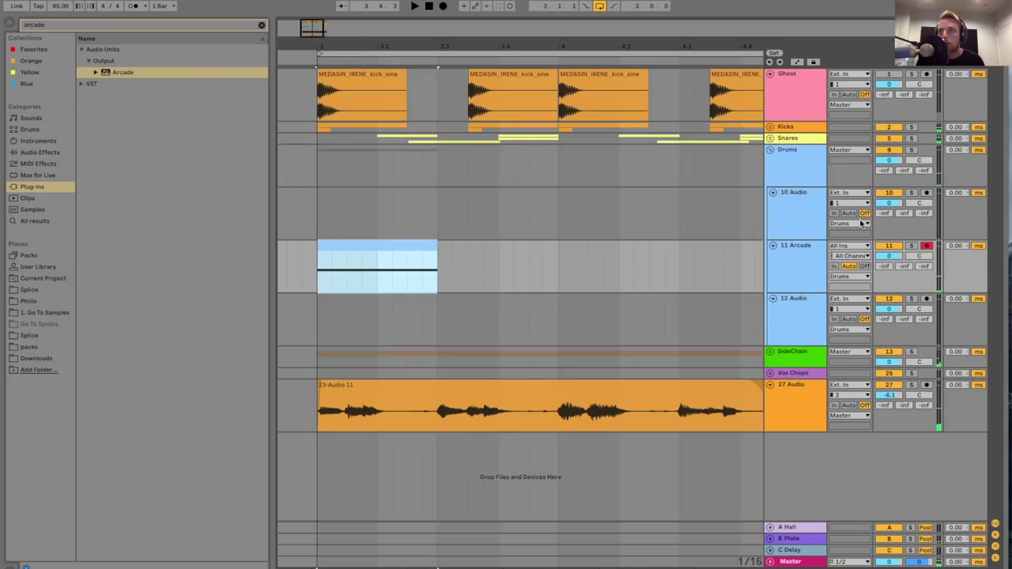
click(831, 214)
click(850, 193)
click(910, 203)
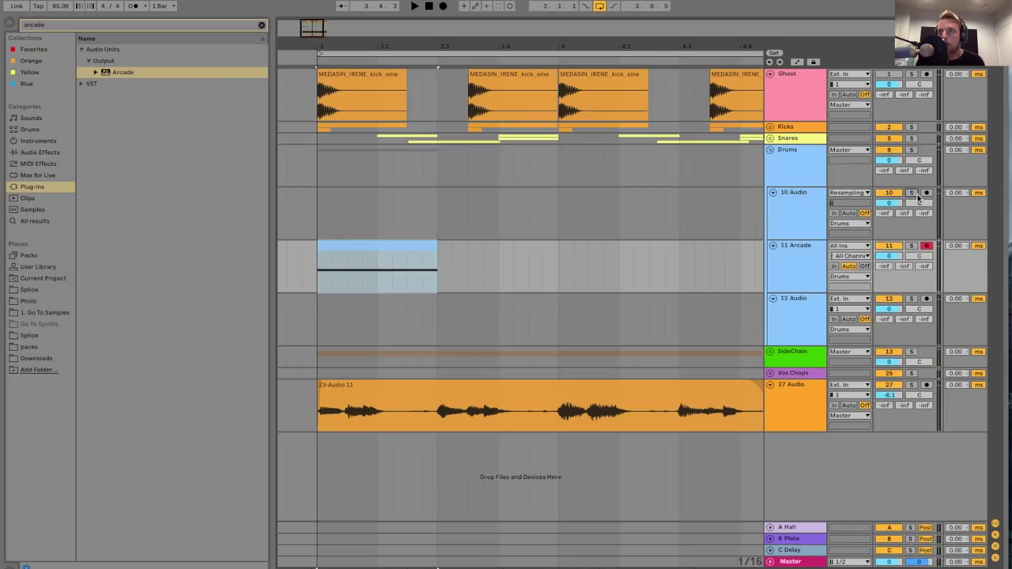
click(926, 194)
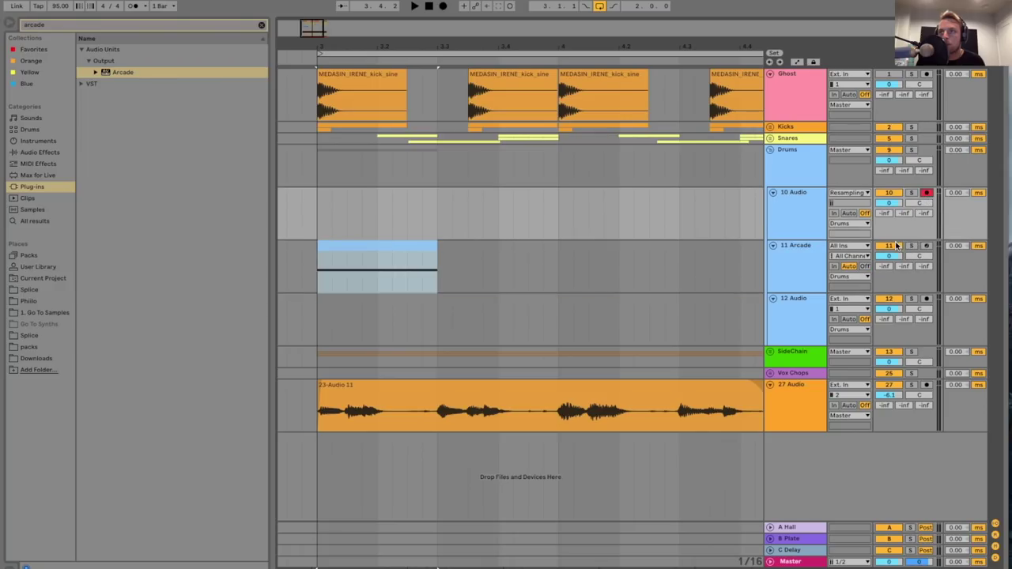
- Solo the Arcade track and record its loop onto 10 Audio from bar 3
click(318, 207)
key(F9)
key(space)
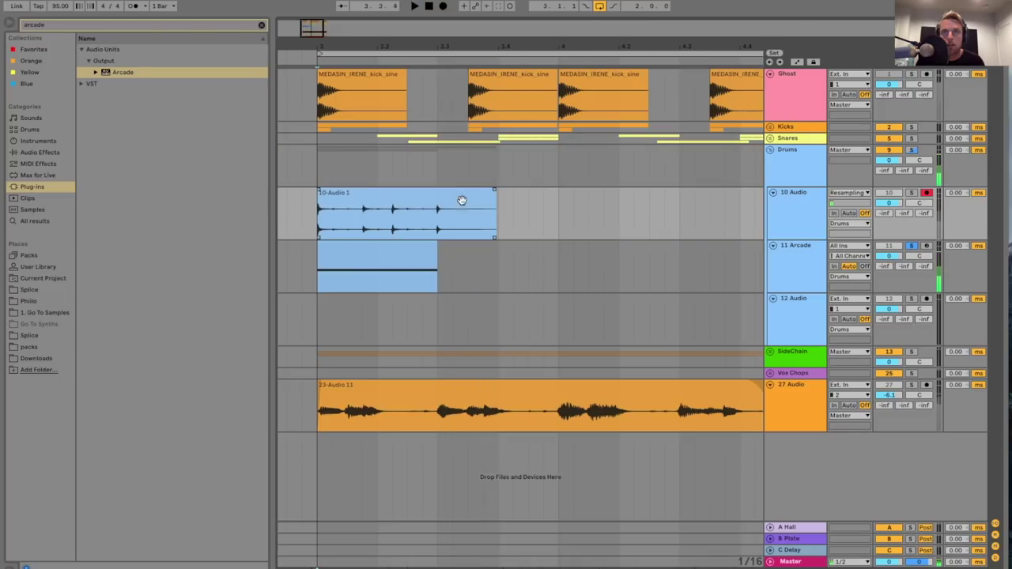
- Trim the recorded percussion clip to end at 3.3 and duplicate it twice along 10 Audio
drag(495, 202, 434, 196)
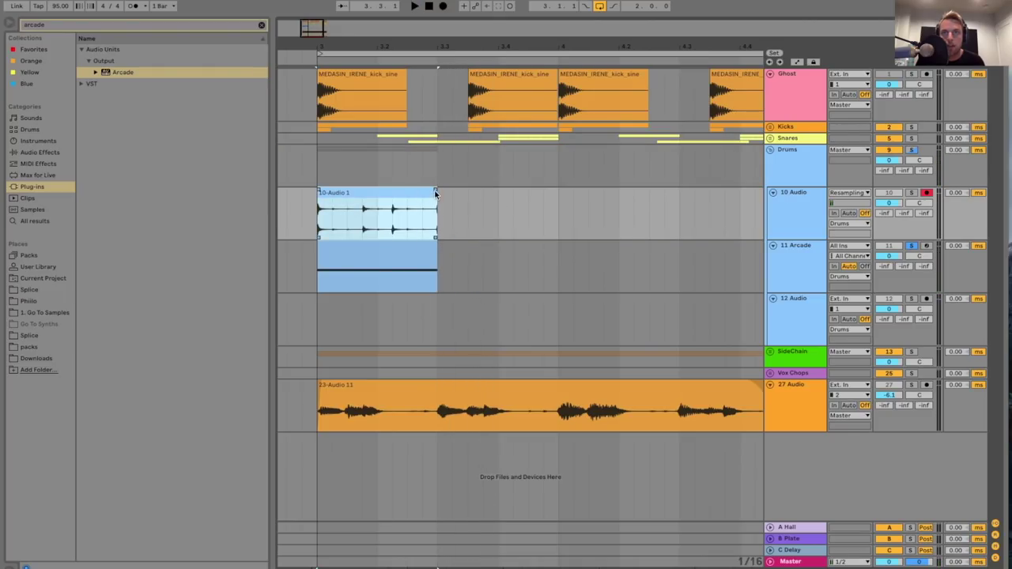
key(super+d)
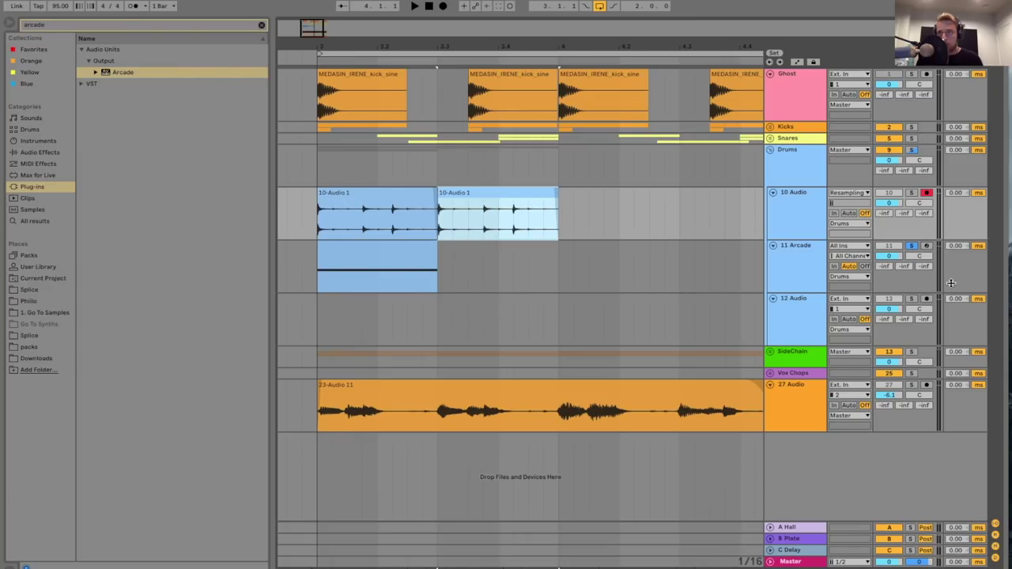
key(super+d)
- Delete the MIDI clip from the Arcade track, then unsolo and deactivate that track
click(851, 256)
click(801, 257)
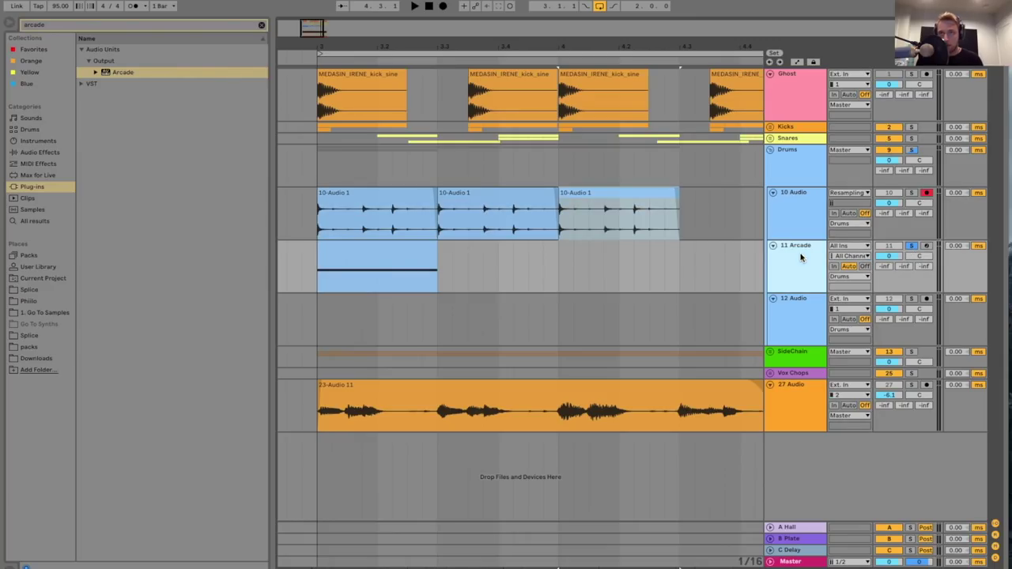
click(409, 262)
key(Delete)
click(812, 272)
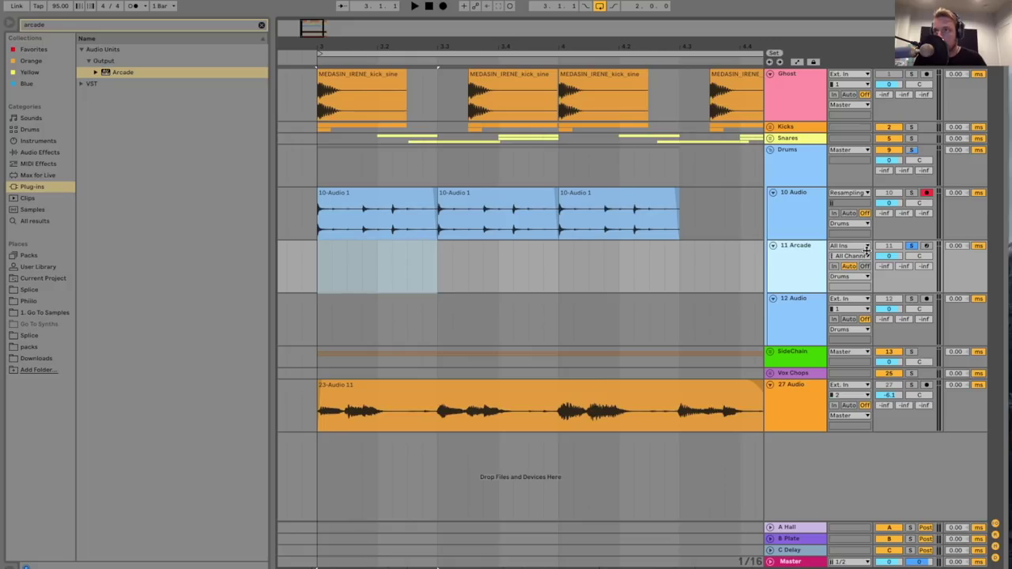
- Play the arrangement and lower the 10 Audio track volume to -5.2
key(space)
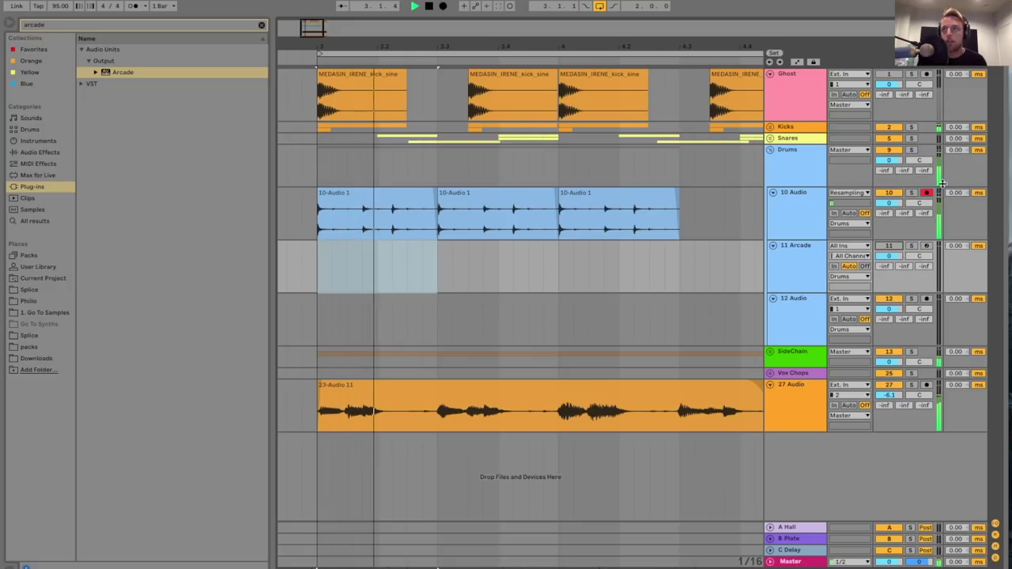
drag(888, 203, 888, 220)
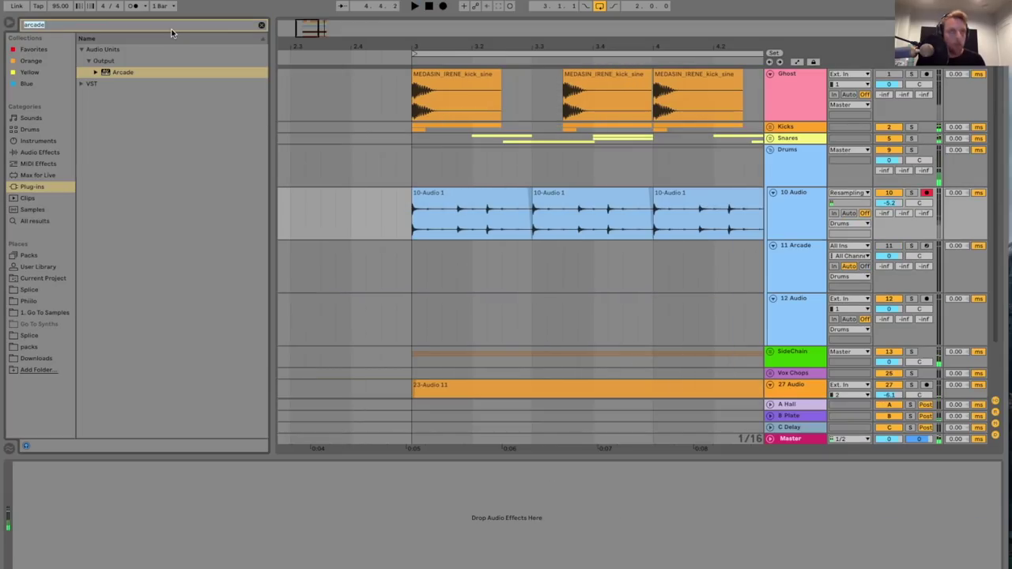
- Search the audio effects for "eq" and add EQ Eight to the 10 Audio track
text(eq)
click(49, 153)
drag(117, 63, 114, 491)
- In EQ Eight, low-cut just below 100 Hz, dip slightly under 1 kHz, and boost the high shelf 3.84 dB at 1.86 kHz during playback
click(62, 560)
click(68, 500)
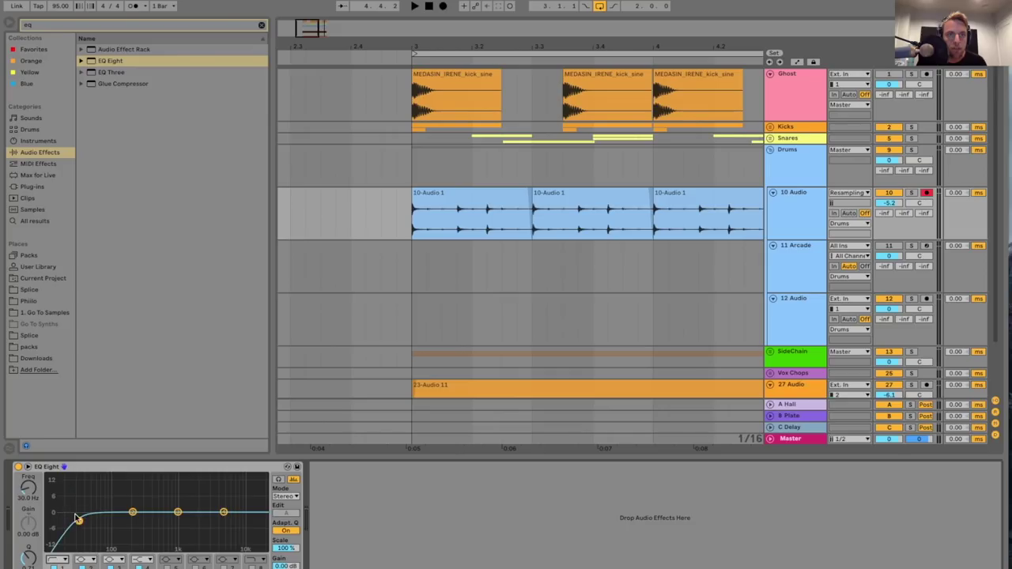
drag(224, 513, 214, 505)
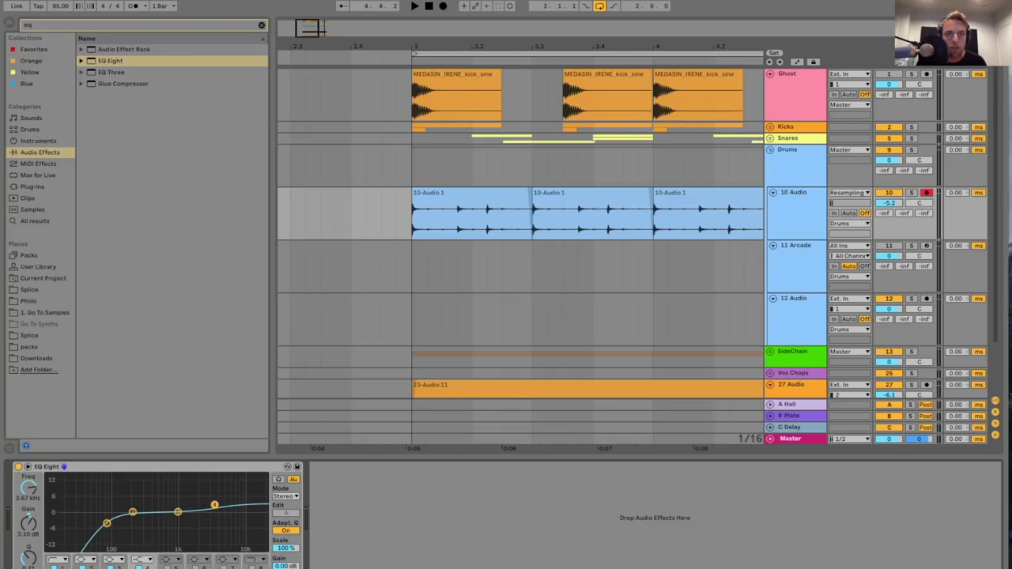
key(space)
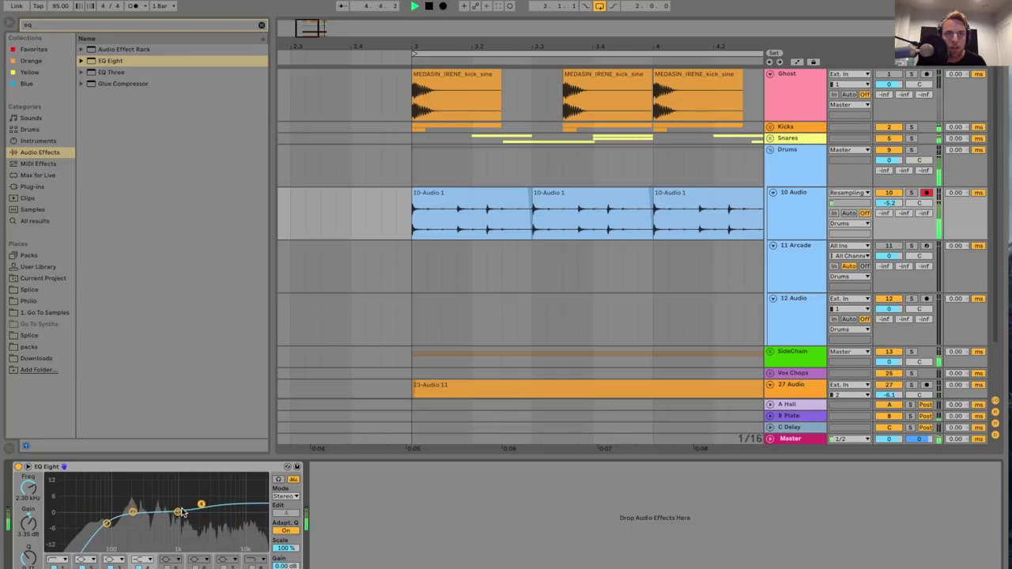
drag(178, 512, 197, 506)
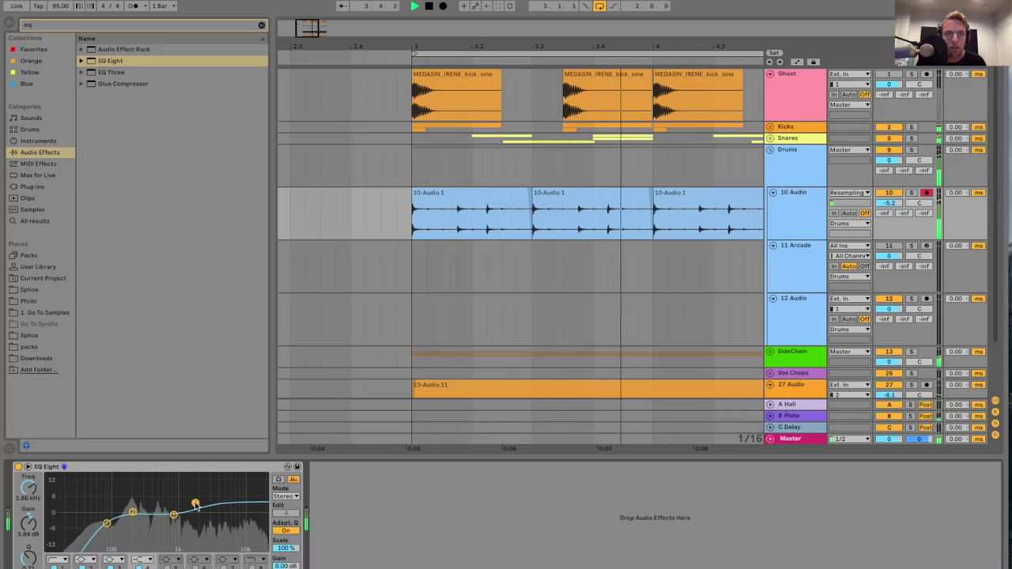
- Raise the EQ Eight high shelf to 4.59 dB at 1.82 kHz and stop playback
drag(196, 506, 194, 502)
key(space)
- Search the plug-ins for "kick", add Kickstart to the 10 Audio track, and audition the track in solo
click(128, 26)
text(kick)
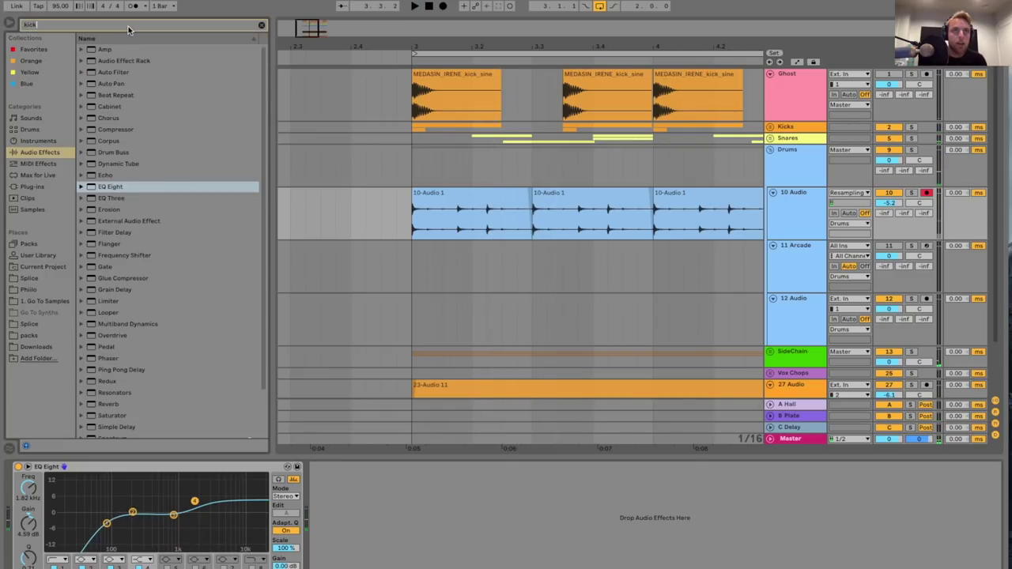
click(33, 186)
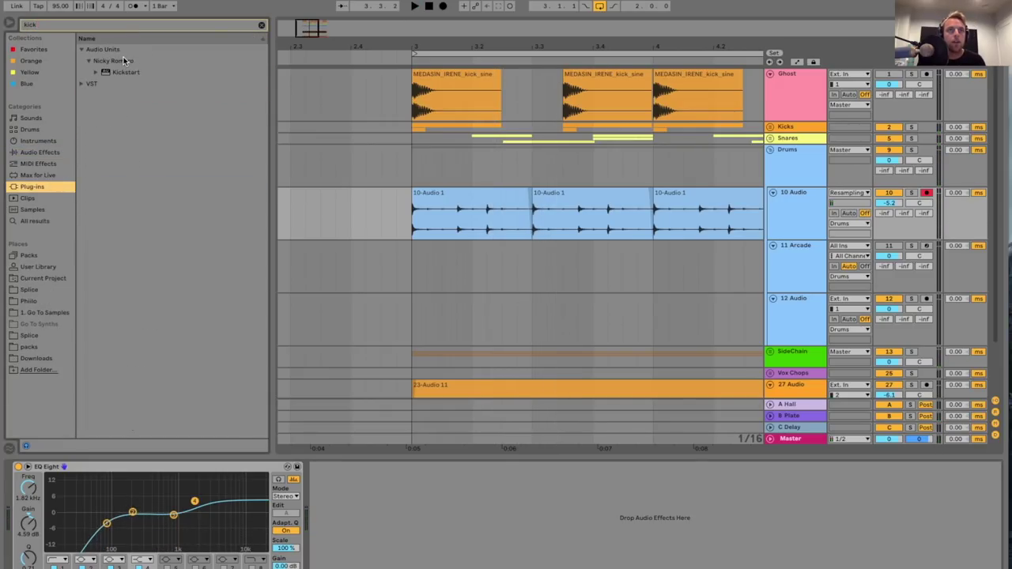
click(124, 73)
click(912, 193)
key(space)
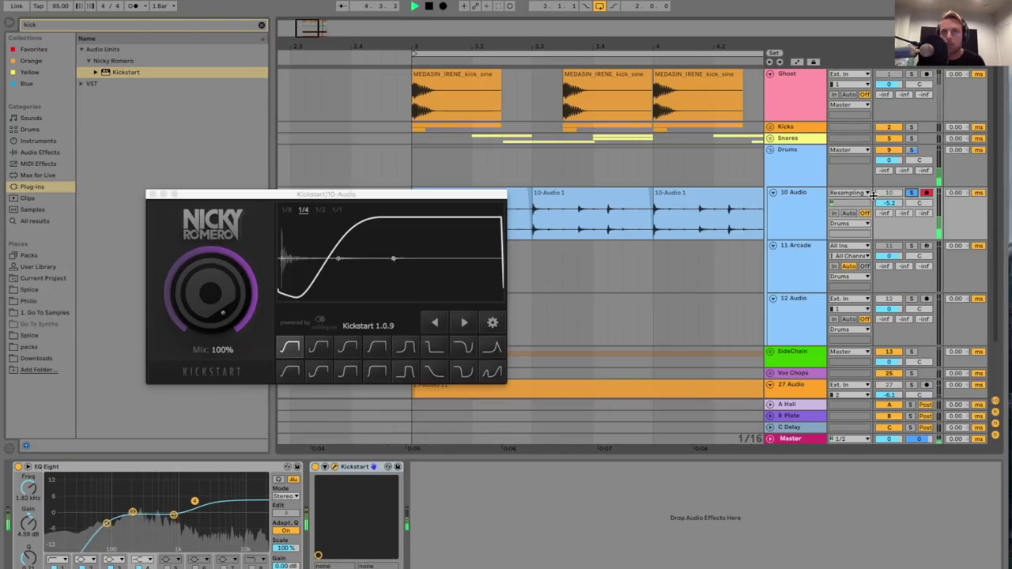
click(153, 195)
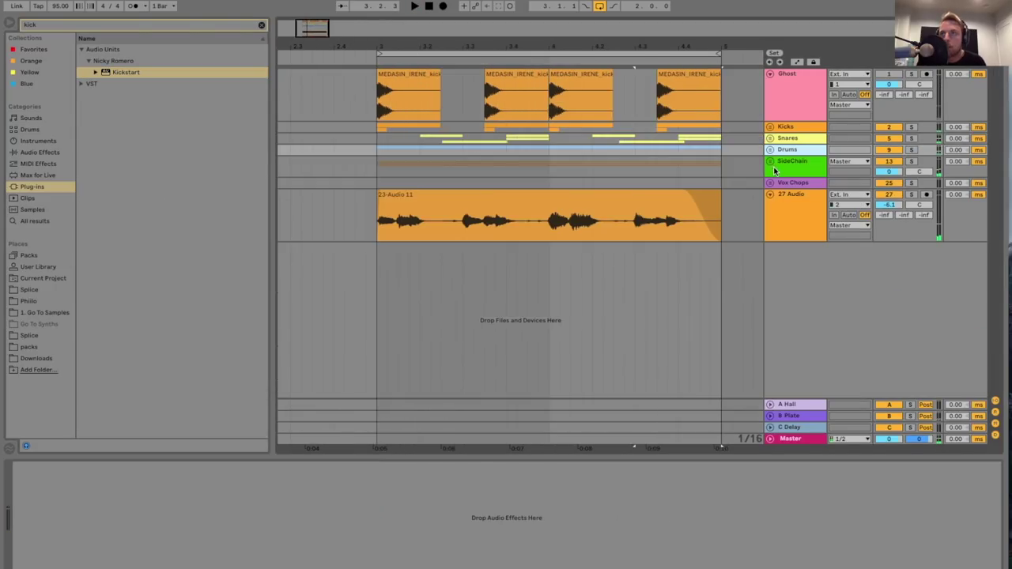
- Unfold the SideChain group and select the empty Bass track inside the Bass group
click(781, 172)
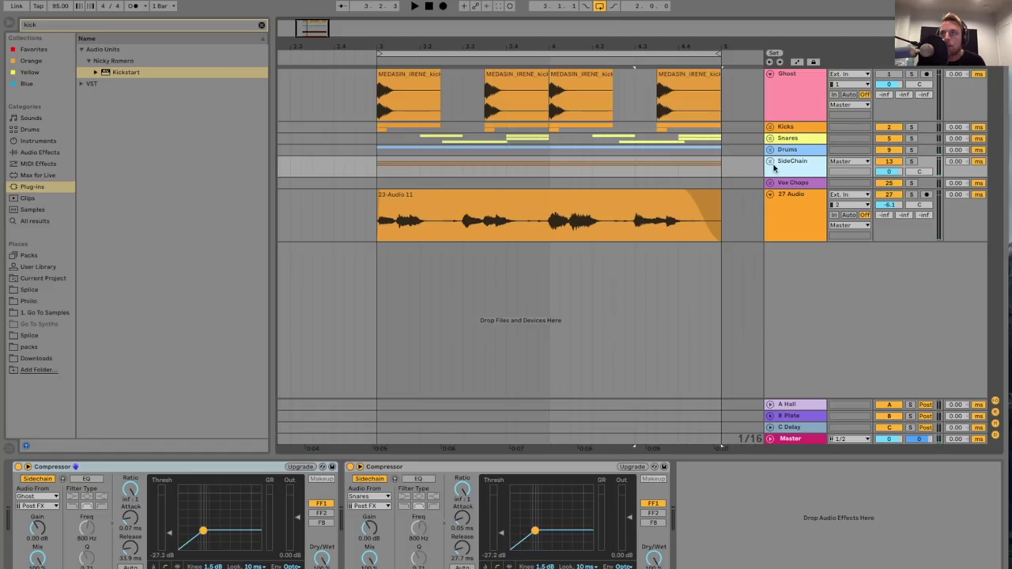
click(770, 162)
scroll(585, 246, down, 5)
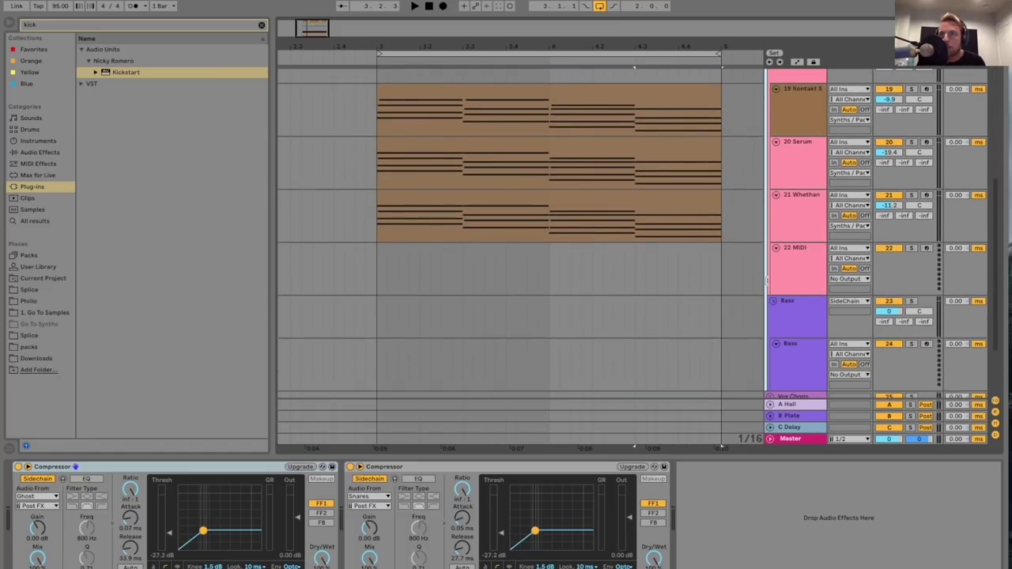
scroll(775, 286, down, 3)
click(794, 275)
- Search the Splice folder for "808" and expand Ramzoid's Zoid Pack down to the RMZ_808s folder
click(128, 25)
text(808)
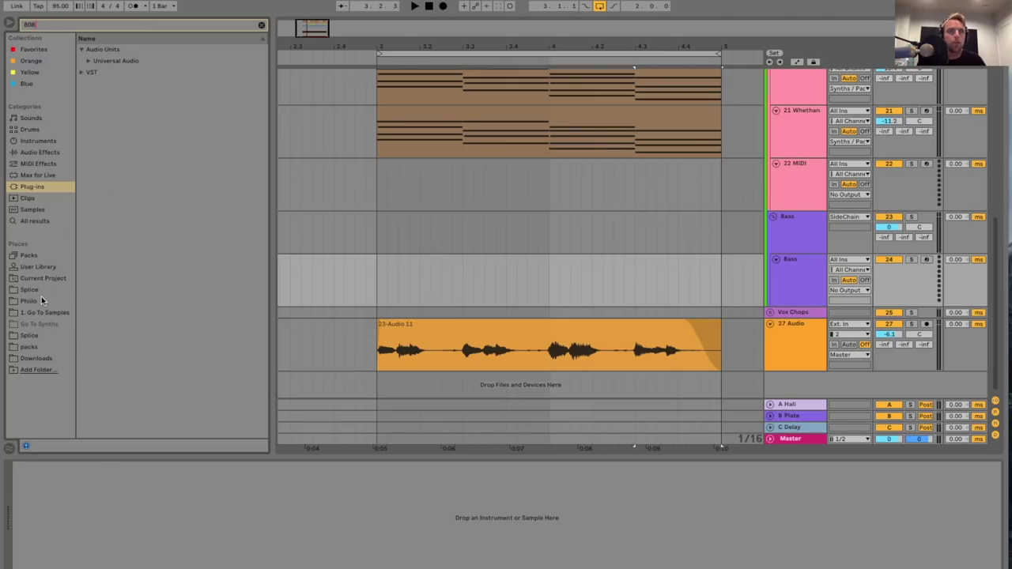
click(30, 301)
click(45, 334)
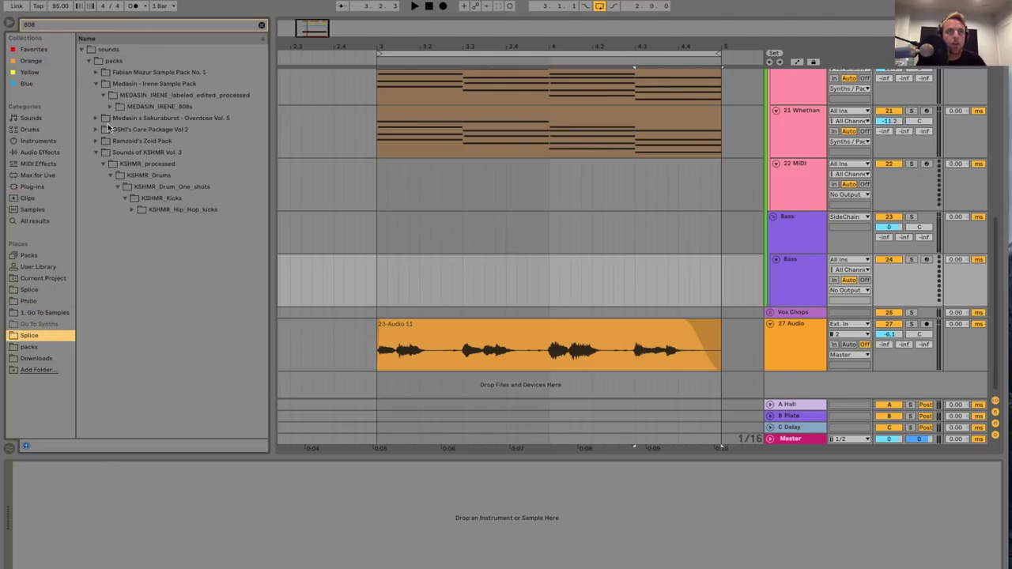
click(99, 142)
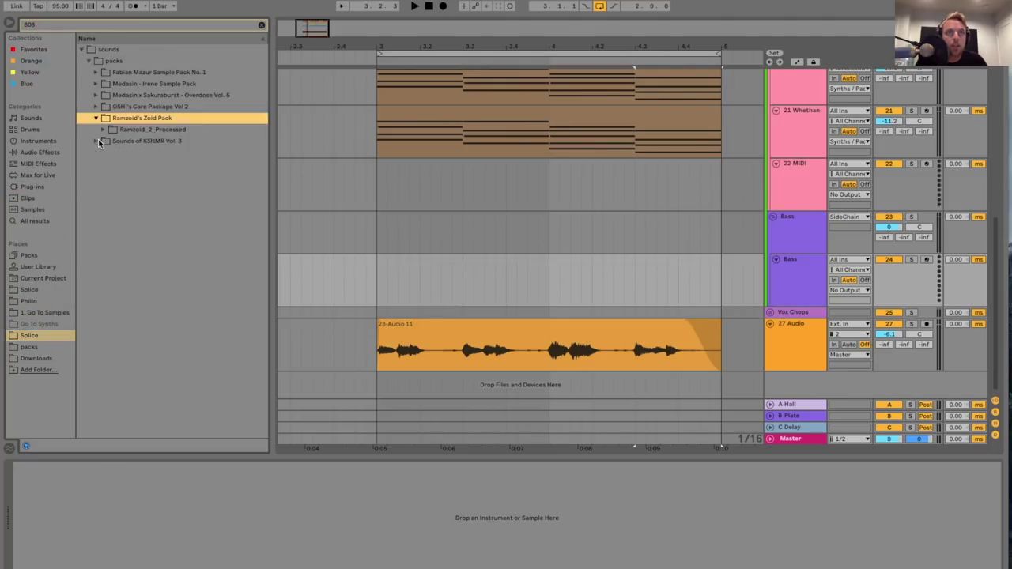
click(104, 130)
click(112, 141)
click(119, 153)
- Preview the RMZ 808 samples and place RMZ_808_fuzz_master_C.wav on the Bass track at bar 3
click(143, 166)
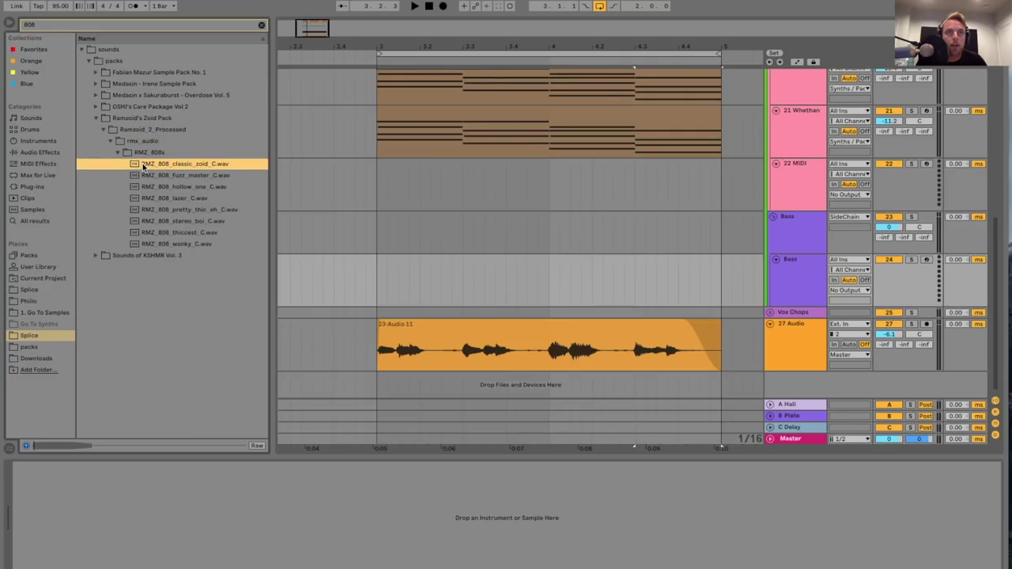
click(164, 175)
click(190, 188)
click(192, 199)
click(196, 210)
click(200, 188)
click(199, 176)
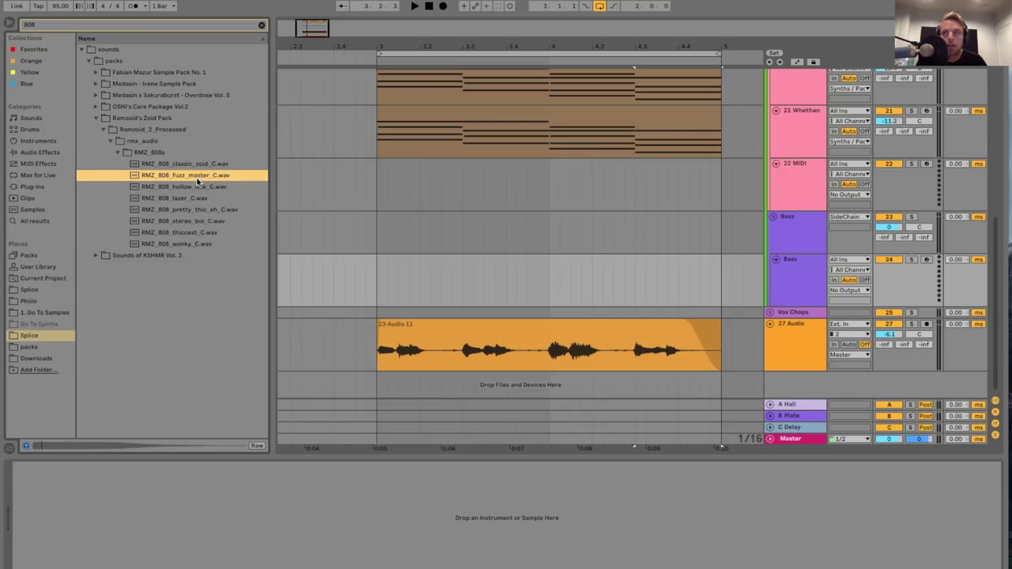
drag(200, 175, 385, 273)
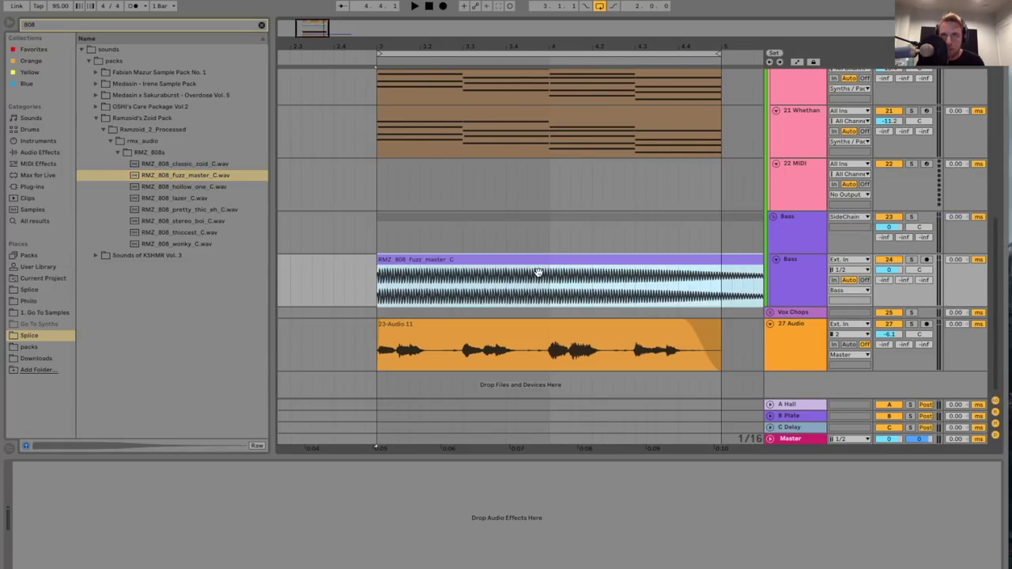
- Halve the 808 clip's segment BPM twice to 30.00
scroll(542, 274, right, 3)
double_click(529, 262)
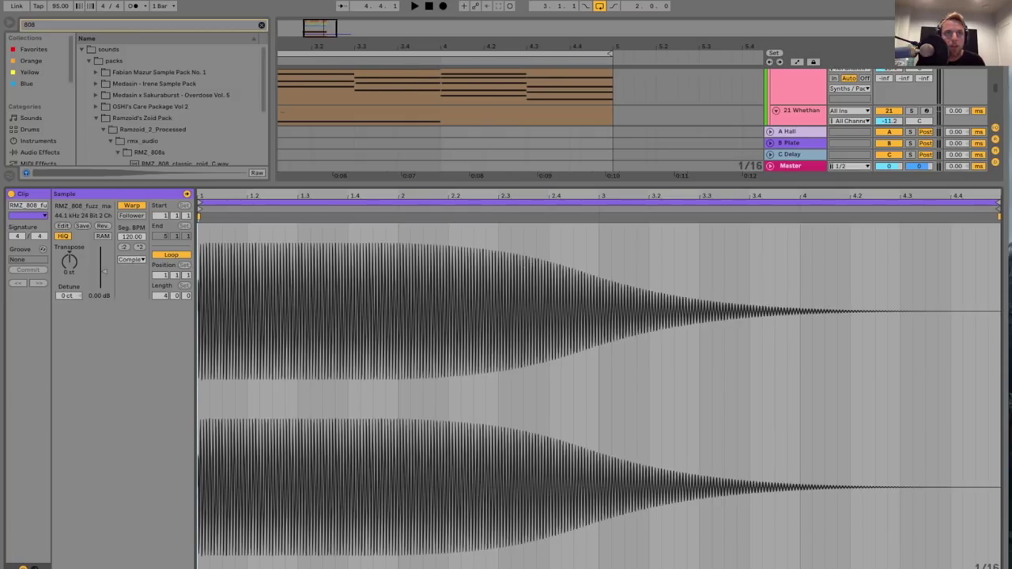
click(124, 249)
click(125, 249)
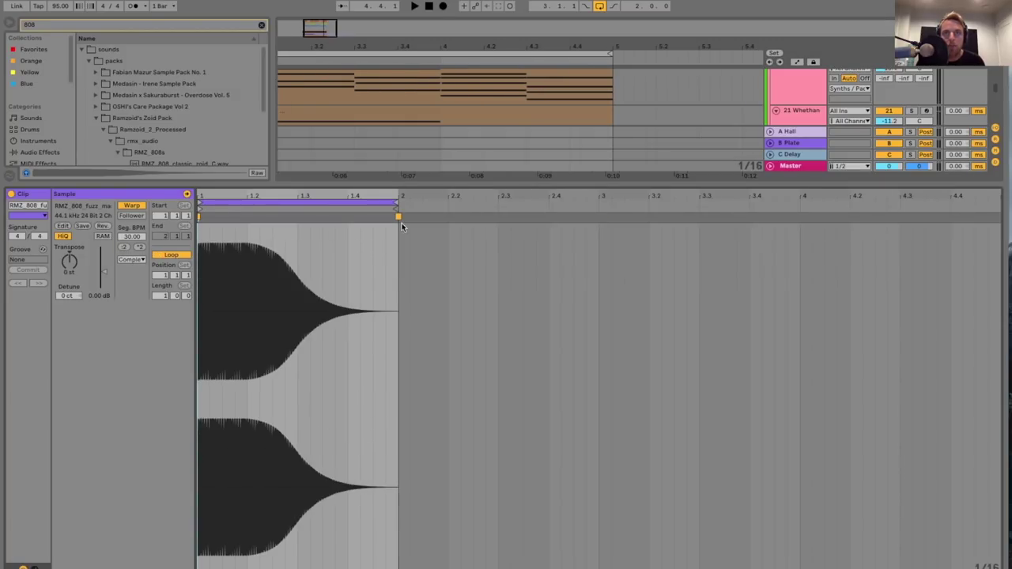
key(super+alt+l)
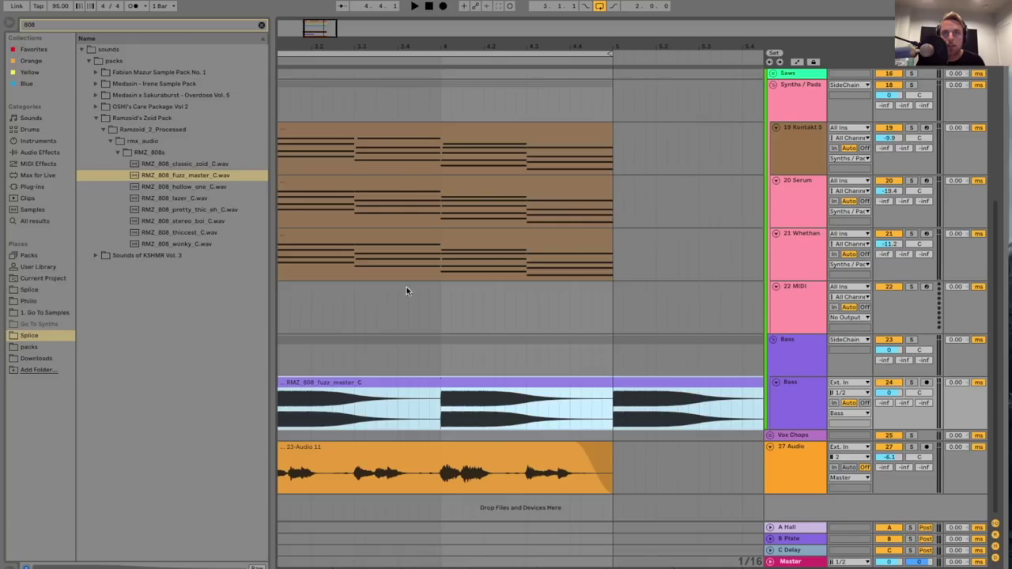
- Split the 808 clip at bar 4, delete the part after it, and shorten the remaining clip to end at 3.3
scroll(406, 316, up, 1)
scroll(401, 375, left, 3)
key(space)
key(space)
click(527, 424)
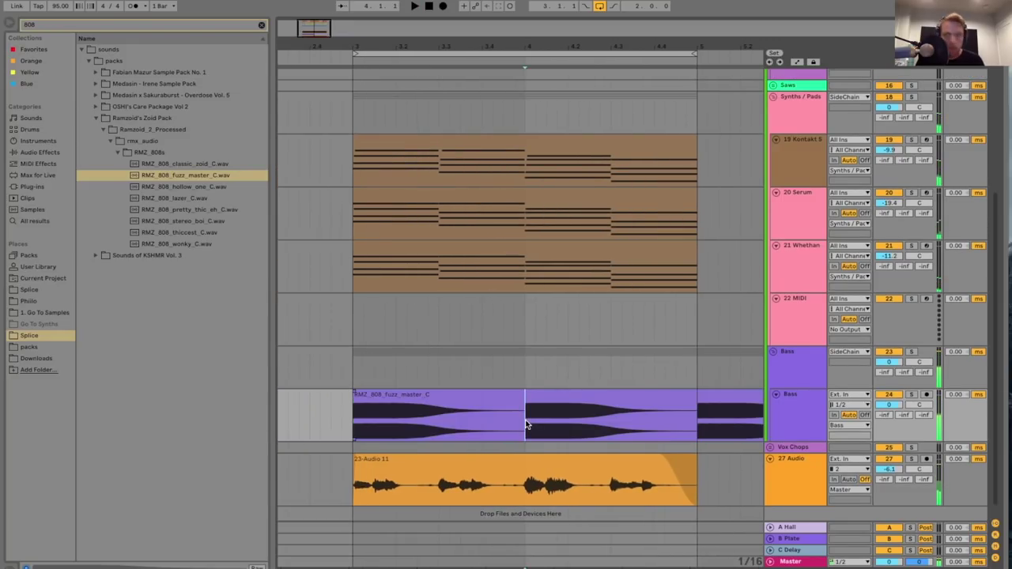
key(super+e)
click(567, 398)
key(Delete)
click(395, 425)
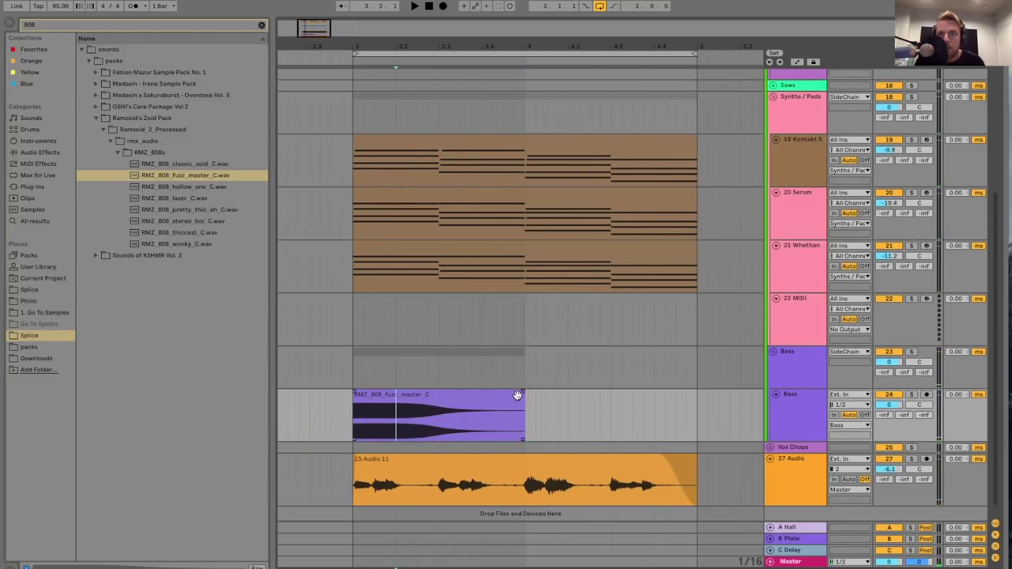
drag(517, 394, 408, 404)
- Transpose the first 808 clip to 13 st during playback and lower the Bass track volume to -10.5
double_click(424, 396)
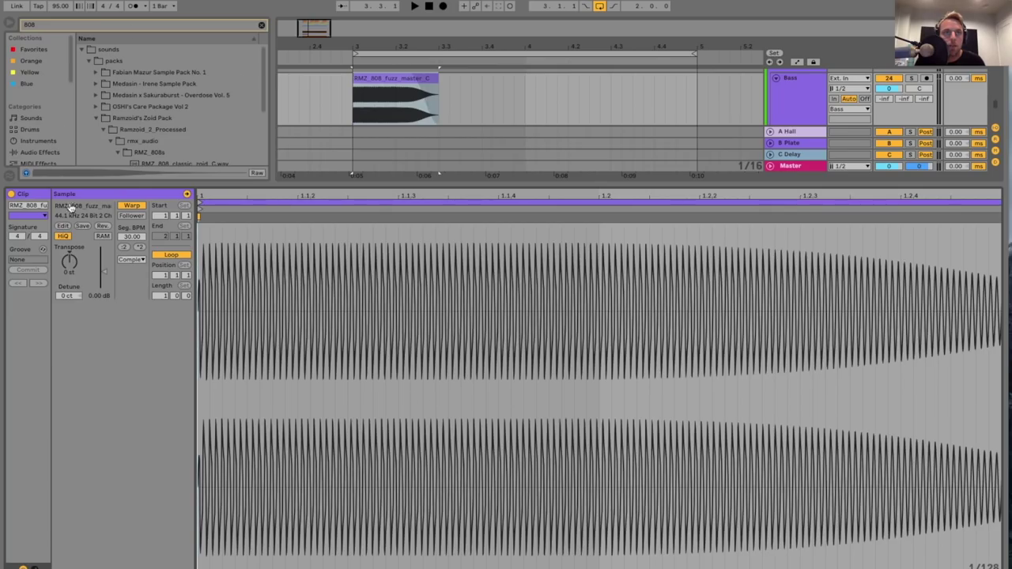
key(space)
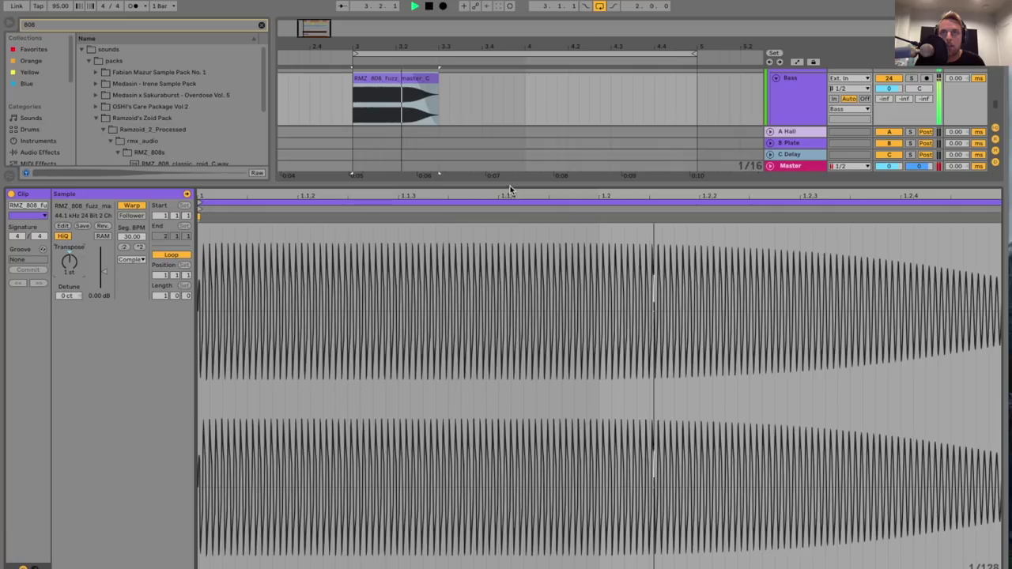
key(space)
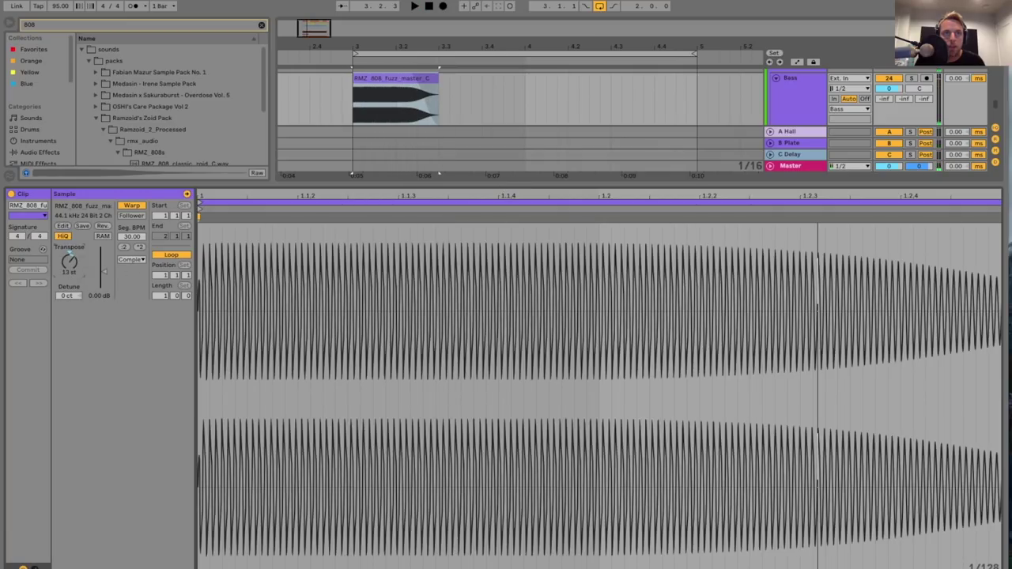
key(space)
double_click(396, 78)
key(space)
click(401, 388)
click(356, 424)
key(space)
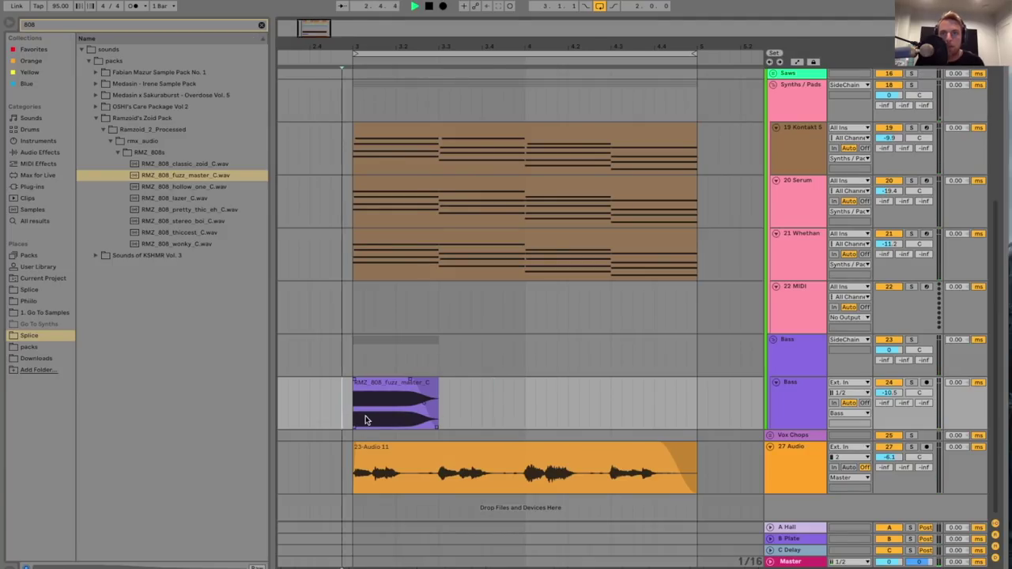
- Paste a copy of the 808 clip midway between 3.3 and 3.4 and set its transpose to 11 st
click(464, 408)
key(ctrl+v)
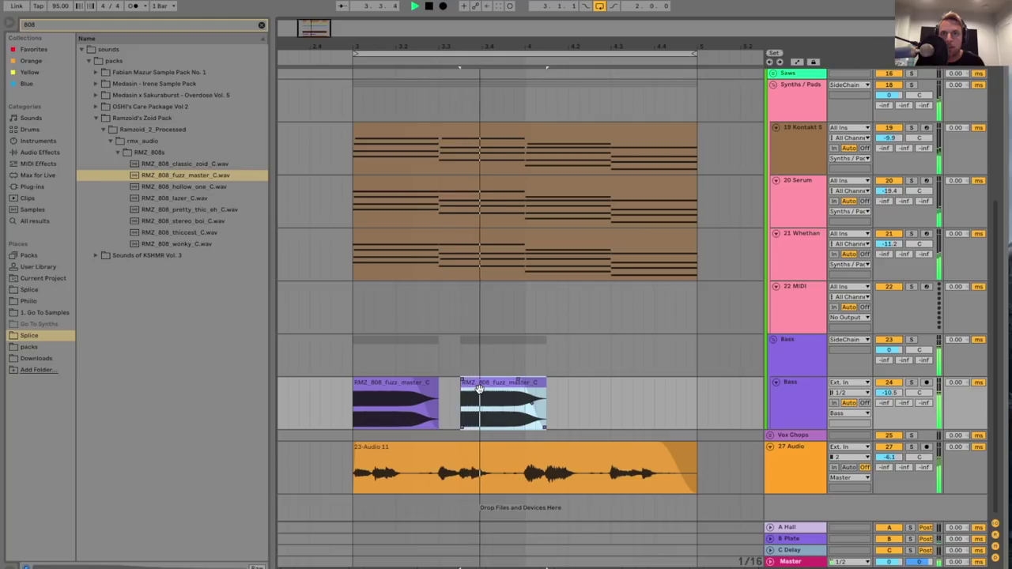
double_click(482, 386)
key(space)
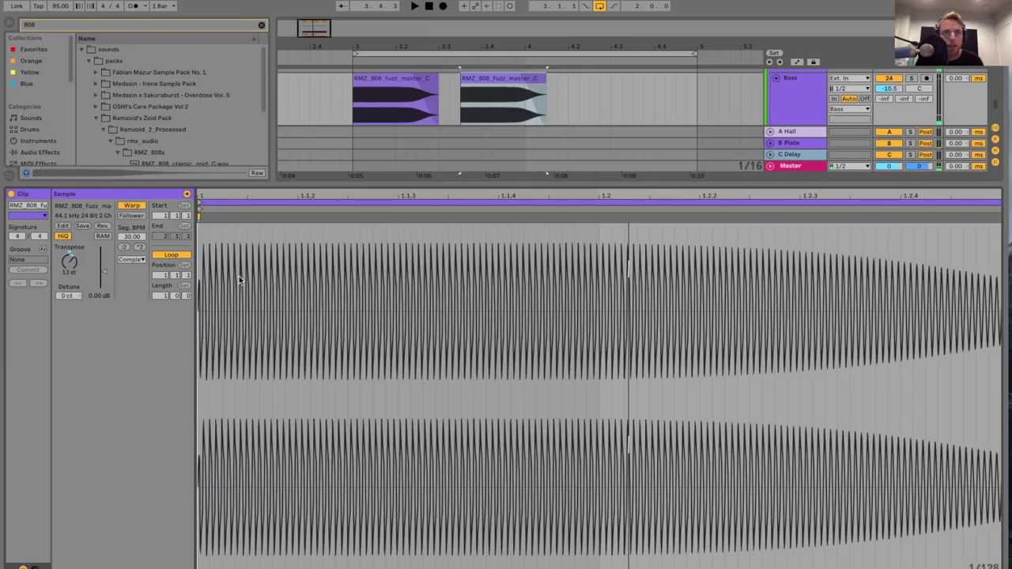
key(space)
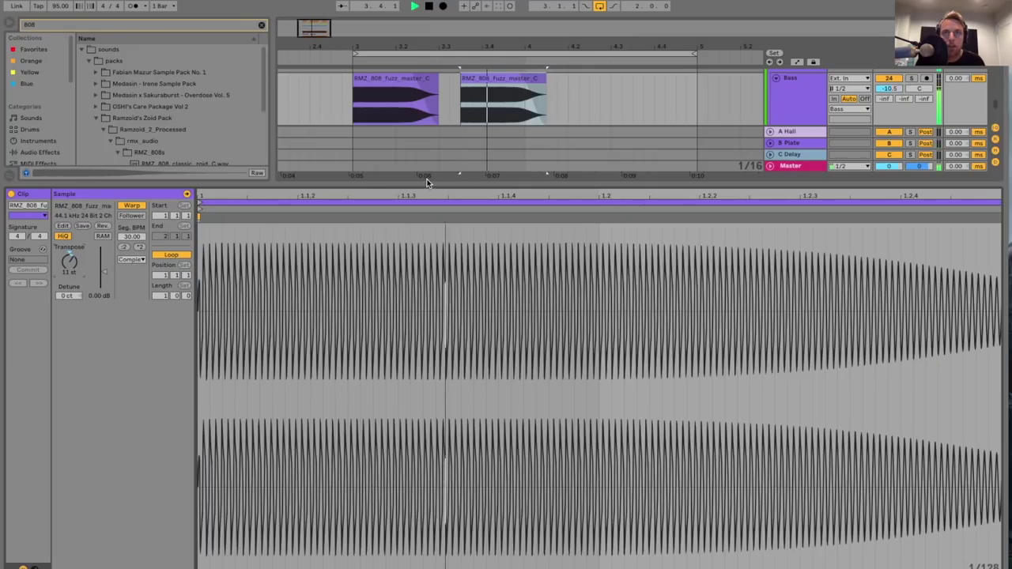
double_click(427, 182)
key(space)
- Lower the Bass track volume to -11.5 during playback and shorten the second 808 clip to end at bar 4
click(360, 386)
key(space)
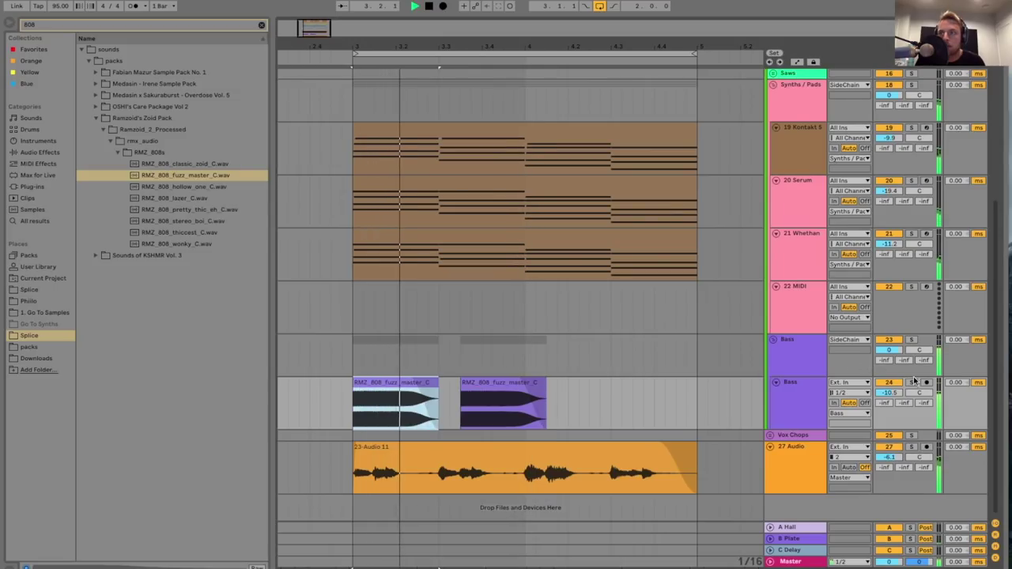
click(892, 393)
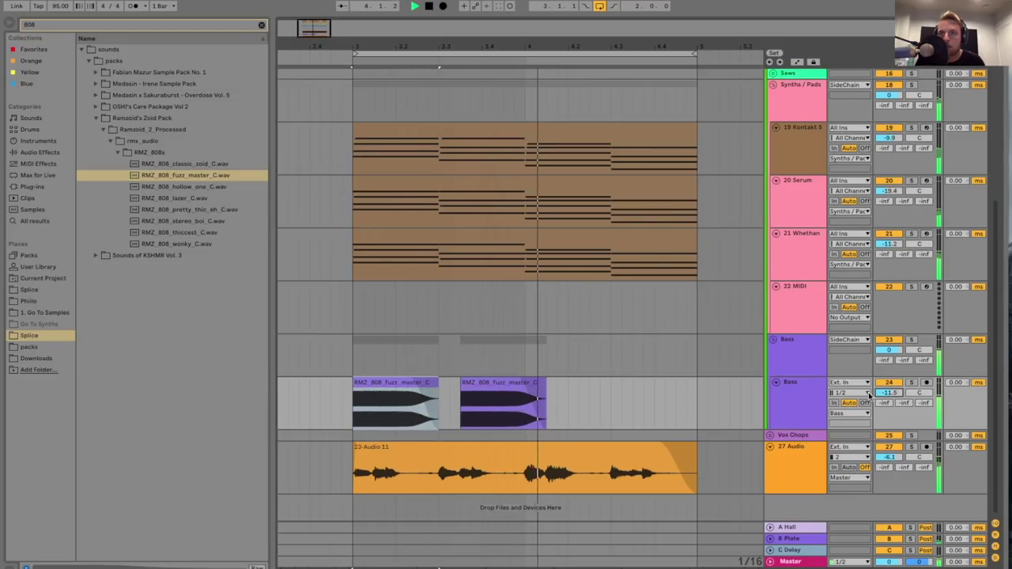
drag(546, 386, 525, 384)
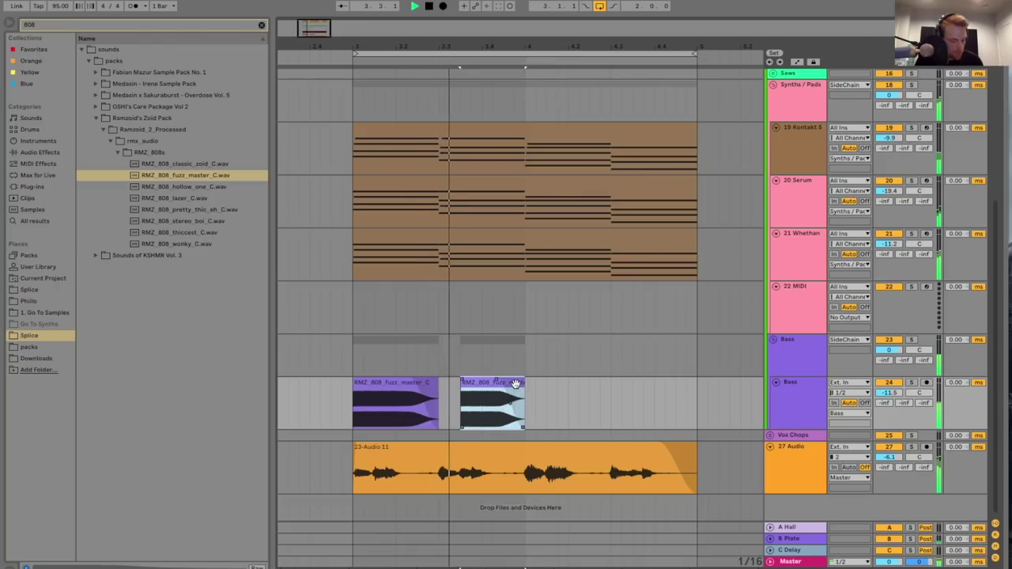
- Duplicate the shortened 808 clip to bar 4, set the copy's transpose to 8 st, and audition it
key(ctrl+d)
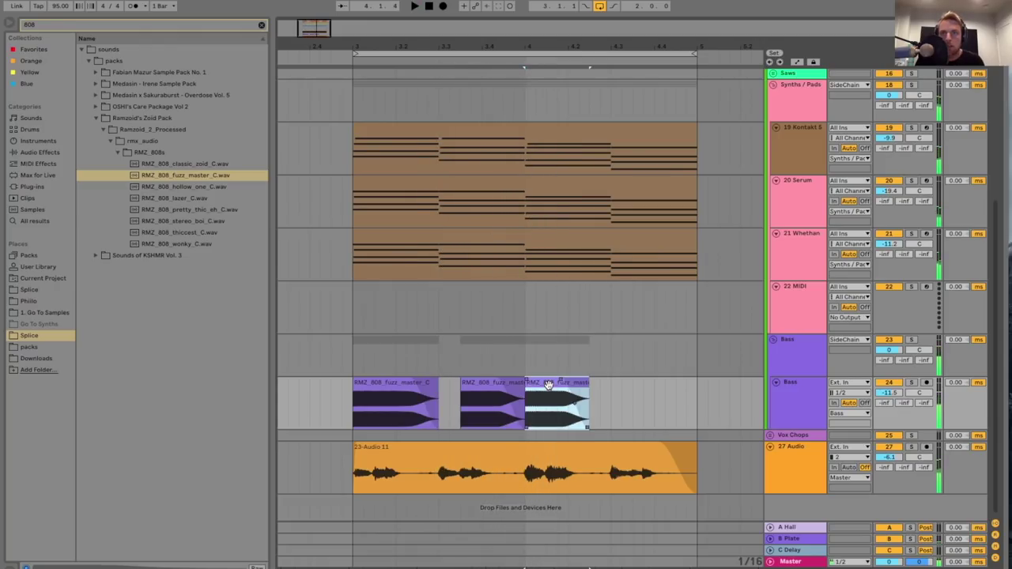
double_click(531, 390)
key(space)
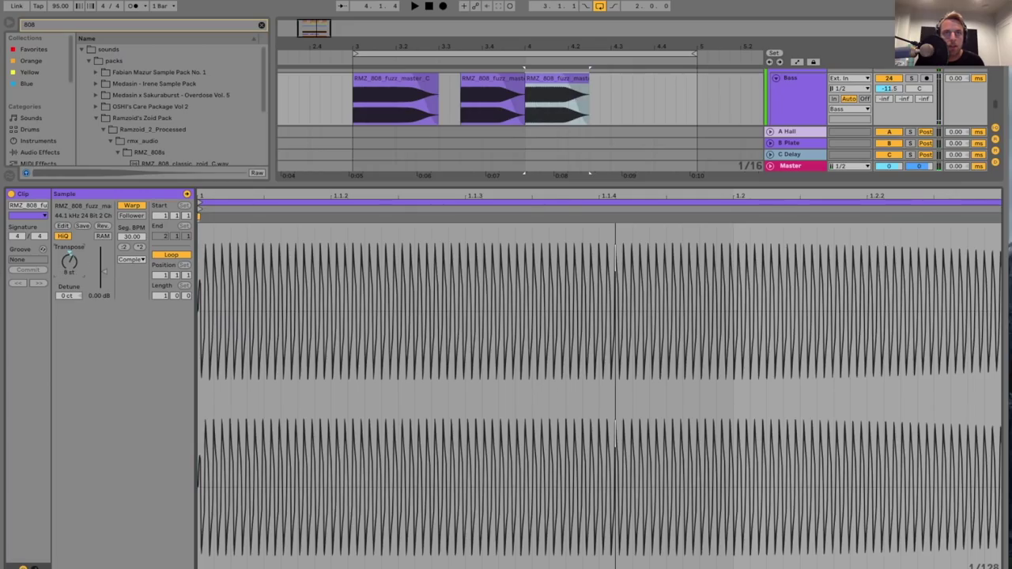
click(497, 172)
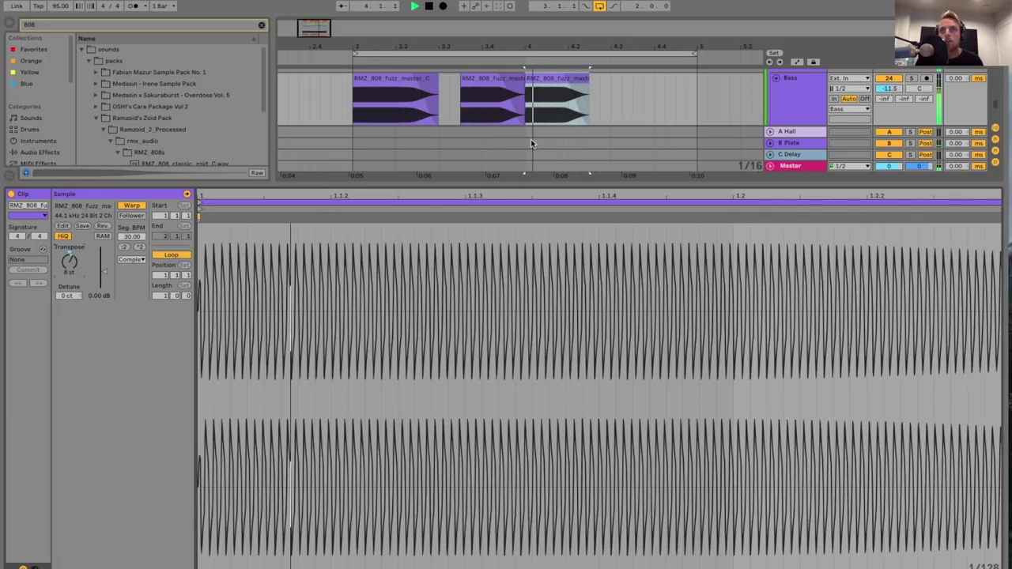
key(super+alt+l)
key(space)
key(space)
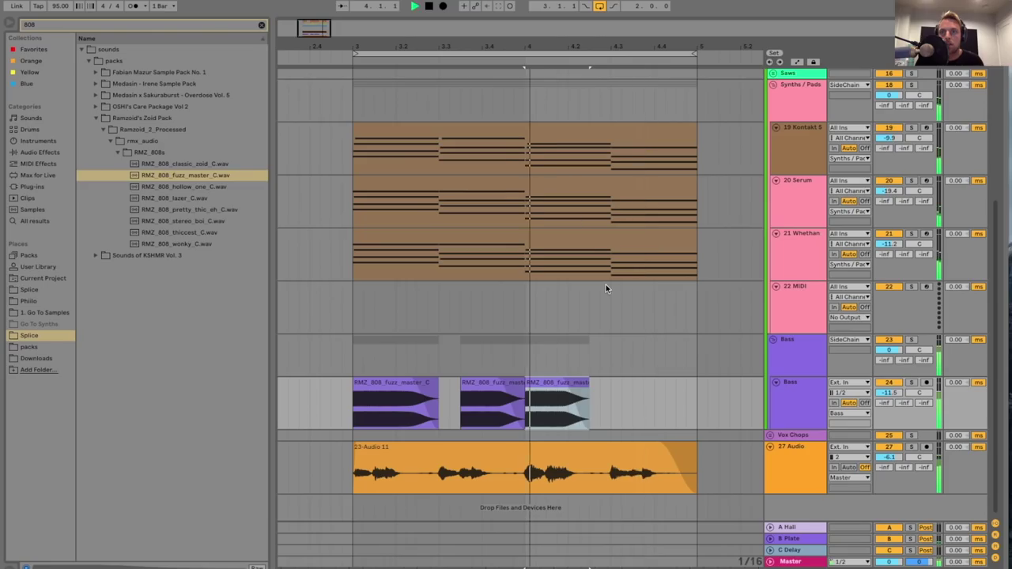
- Extend the third 808 clip to end at 4.3 and play it back
drag(588, 383, 607, 382)
key(space)
key(space)
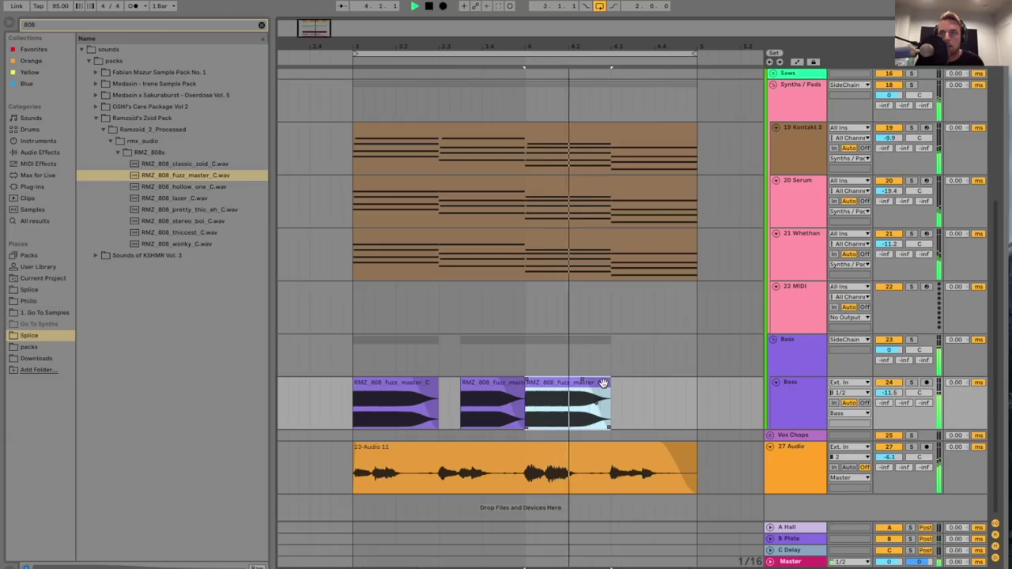
- Paste a fourth 808 clip midway between 4.3 and 4.4, set its transpose to 6 st, and audition it
click(629, 398)
key(ctrl+v)
key(space)
key(super+alt+l)
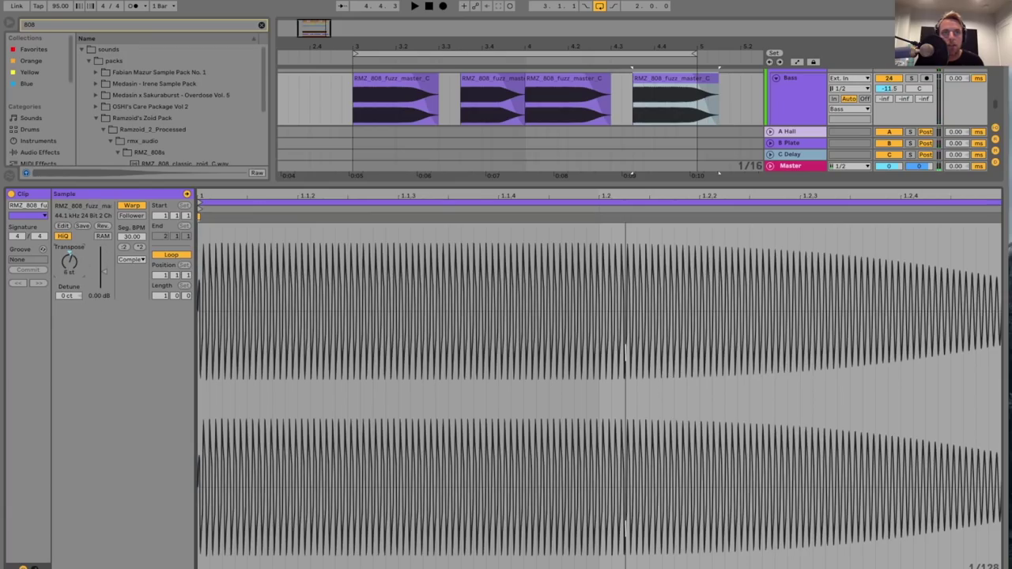
key(space)
key(super+alt+l)
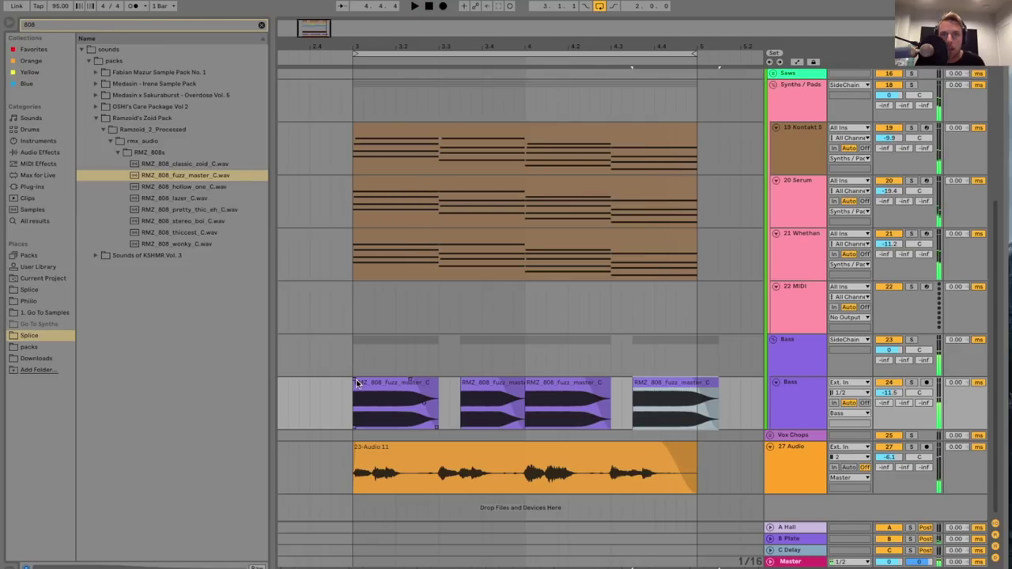
click(355, 381)
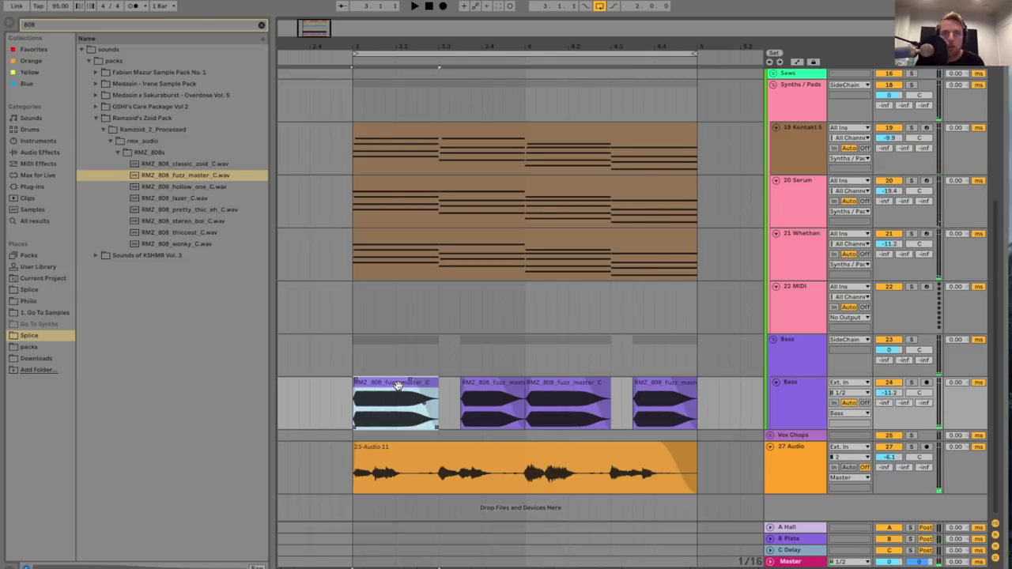
- Open the first 808 clip's envelopes and choose the clip Transpose envelope for editing
double_click(397, 383)
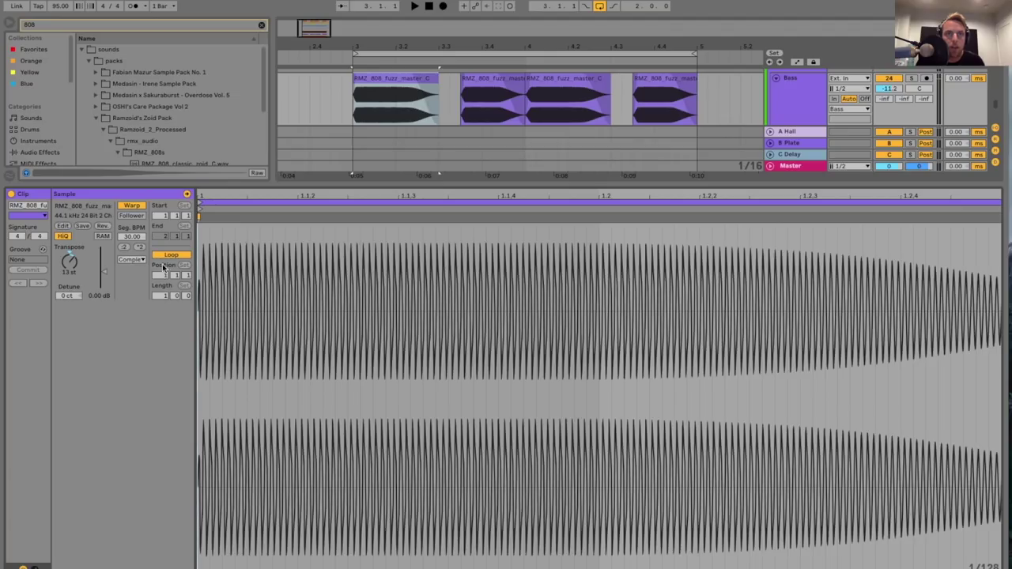
click(35, 565)
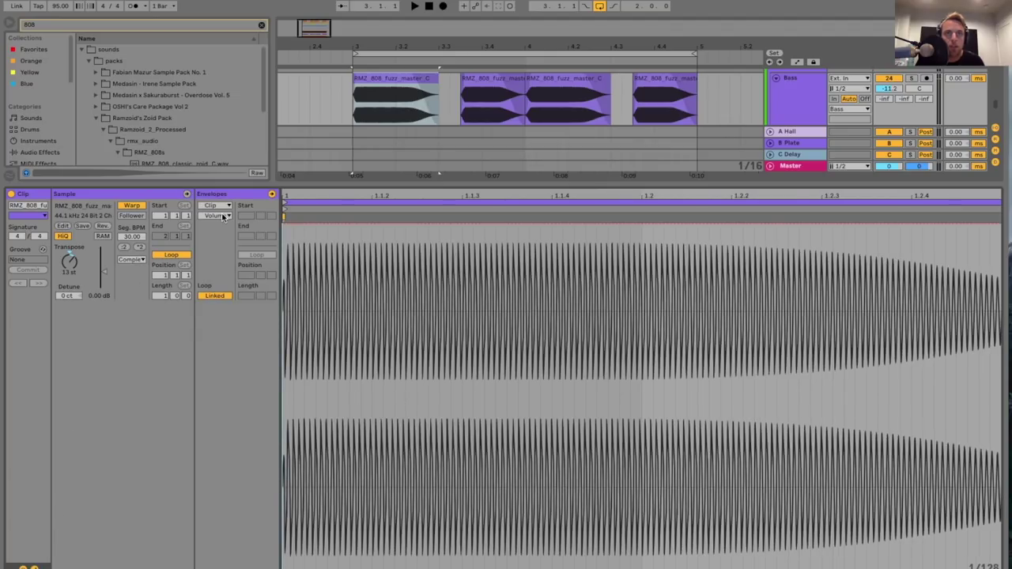
click(224, 216)
click(237, 233)
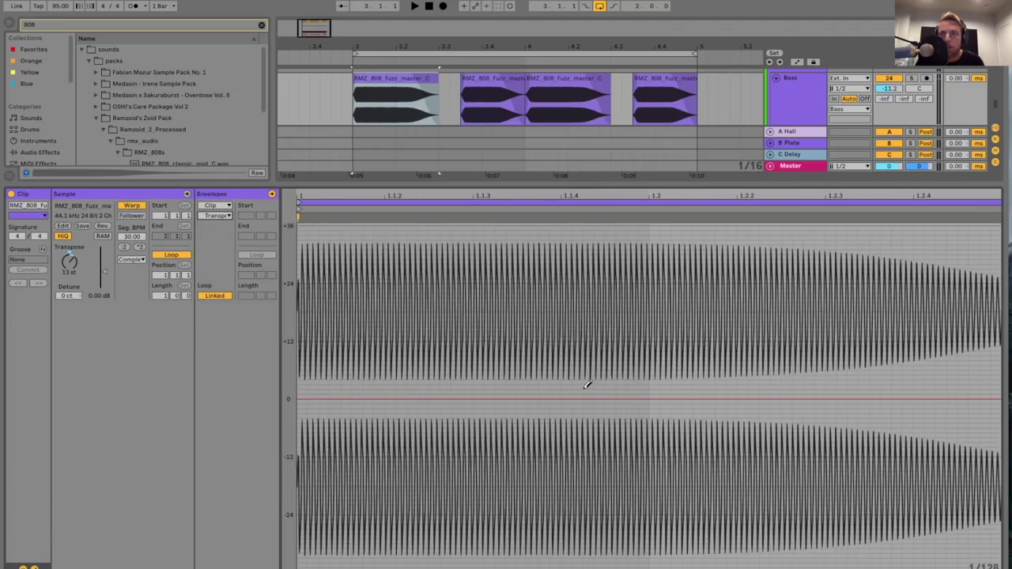
- Draw a transpose glide from 0 to -12 st late in the first 808 clip, starting just after 1.2, and audition it
scroll(587, 385, right, 3)
scroll(588, 386, left, 1)
key(b)
click(622, 400)
drag(813, 401, 840, 447)
key(space)
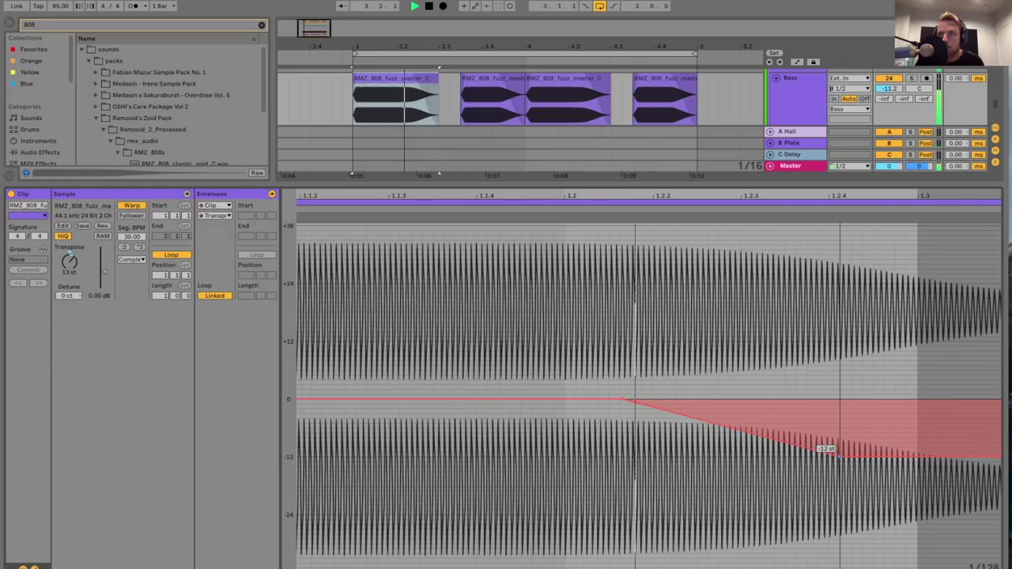
mouse_move(622, 399)
mouse_down()
mouse_move(650, 399)
mouse_move(589, 400)
mouse_move(609, 399)
mouse_up()
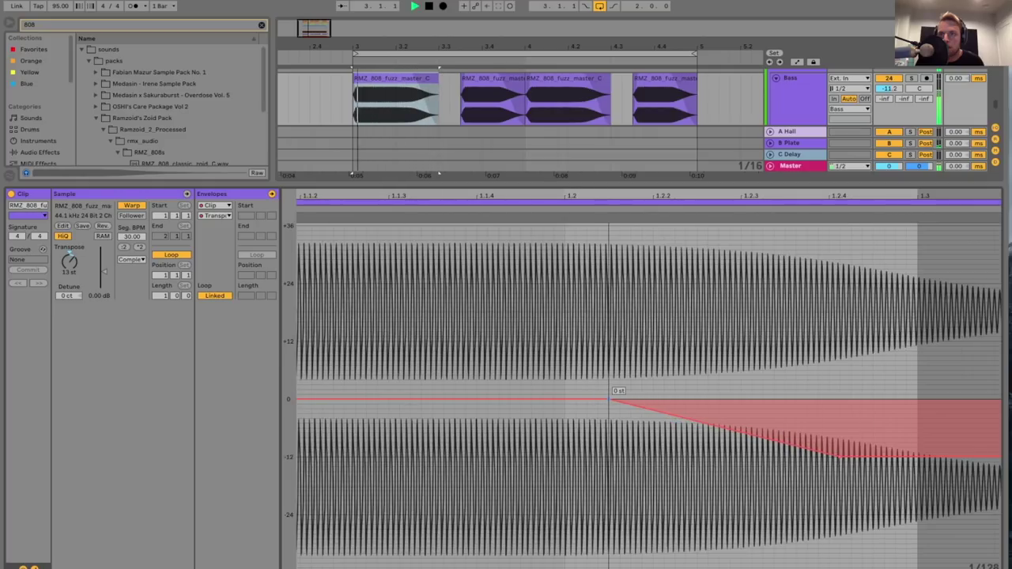
key(space)
key(super+alt+l)
key(space)
- Draw a transpose glide from 0 to about -4 st in the second 808 clip, starting just before 1.2, and audition it
double_click(497, 383)
click(752, 399)
drag(840, 399, 886, 421)
key(space)
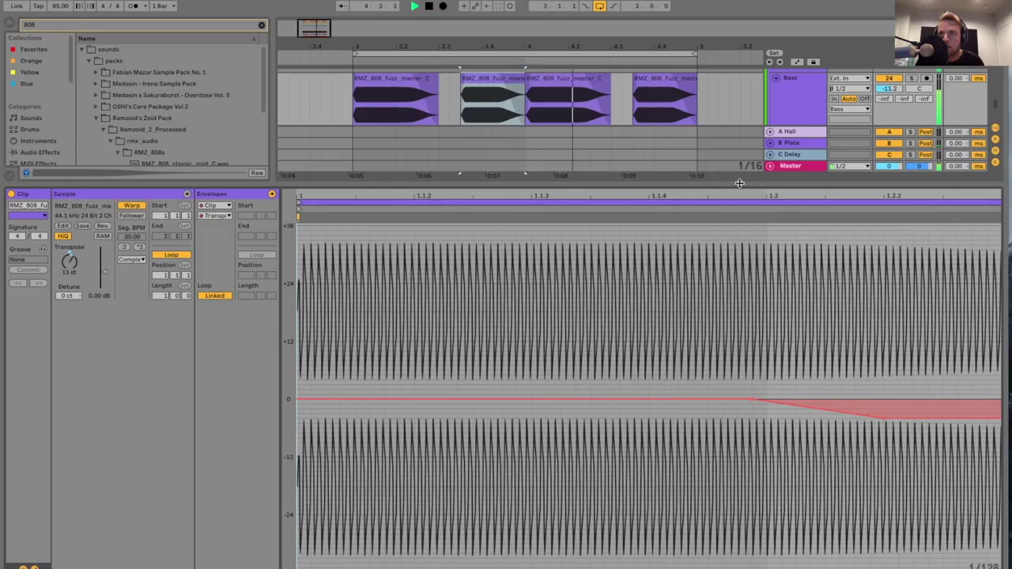
key(ctrl+alt+l)
- Shape the third 808 clip's transpose envelope to rise to about +3 st and fall to -4 st, and audition it
double_click(556, 380)
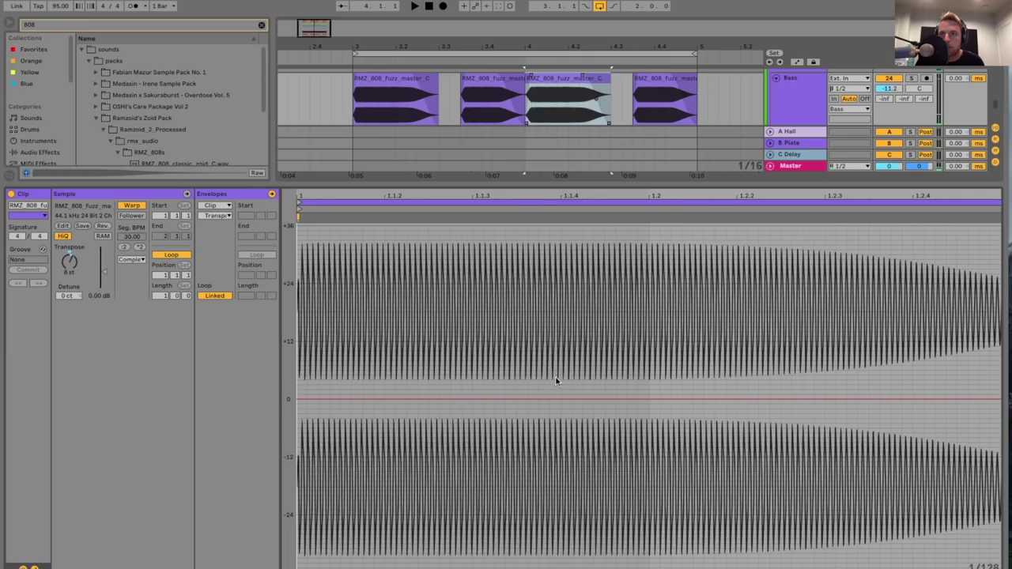
click(714, 399)
drag(768, 399, 868, 417)
key(space)
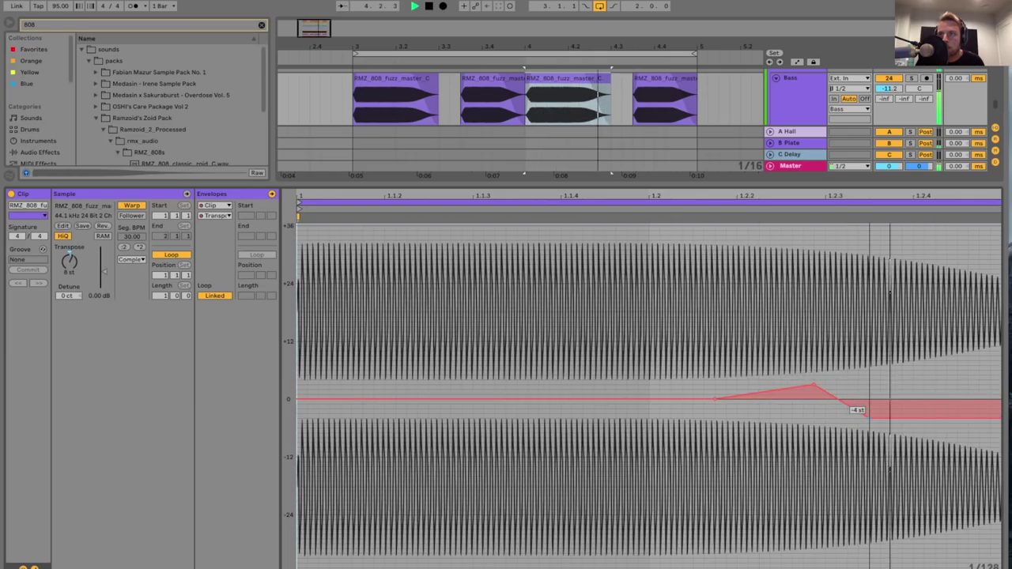
key(space)
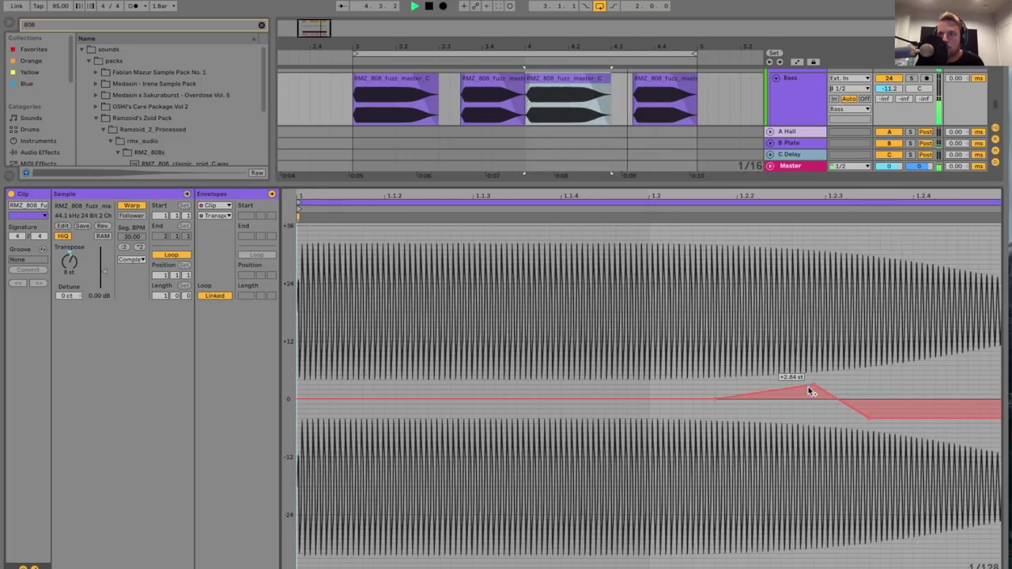
double_click(795, 182)
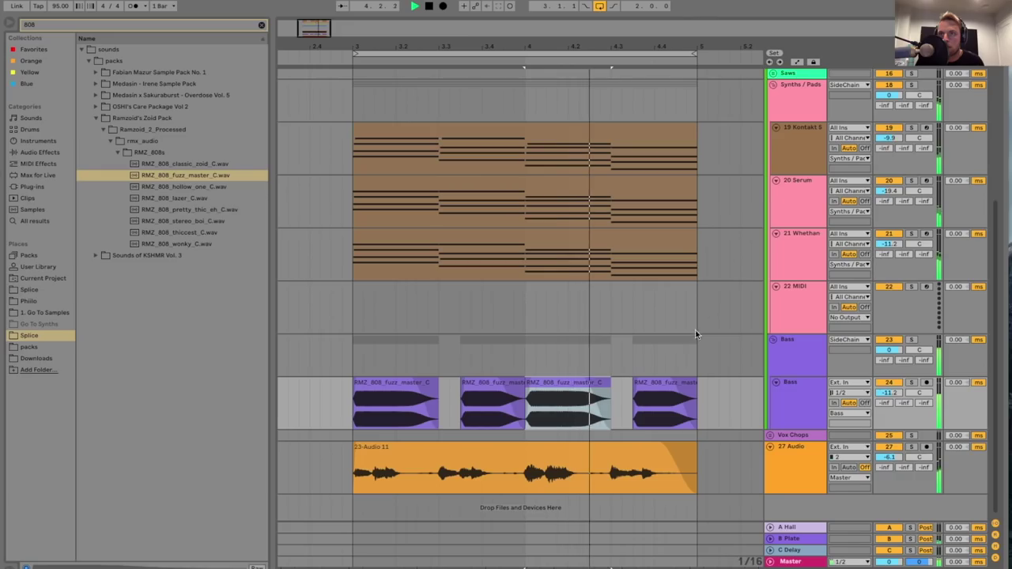
- Draw a transpose glide from 0 to -4 st in the fourth 808 clip, starting at 1.2, and audition it
double_click(668, 387)
key(space)
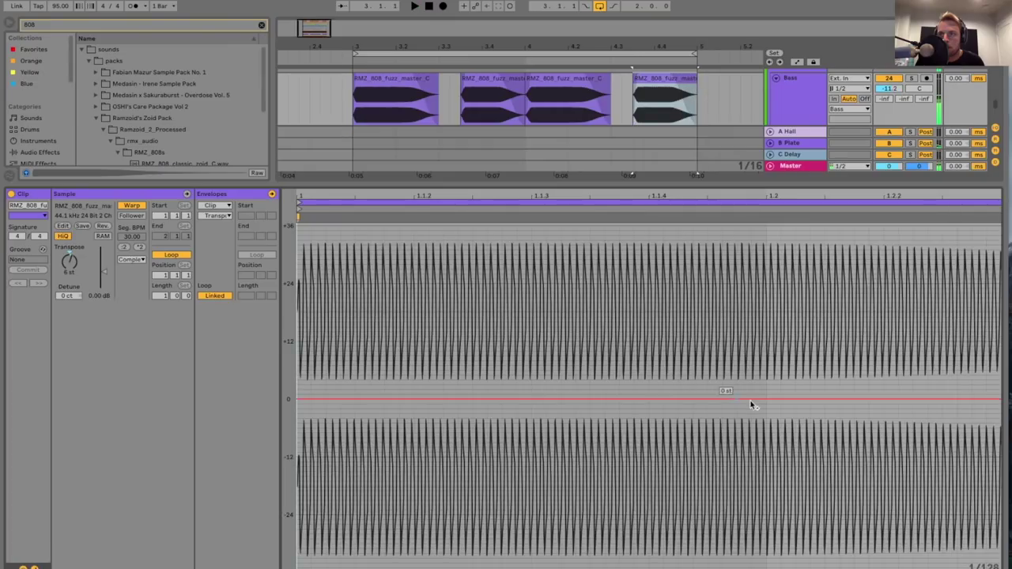
click(766, 399)
drag(840, 399, 869, 419)
key(space)
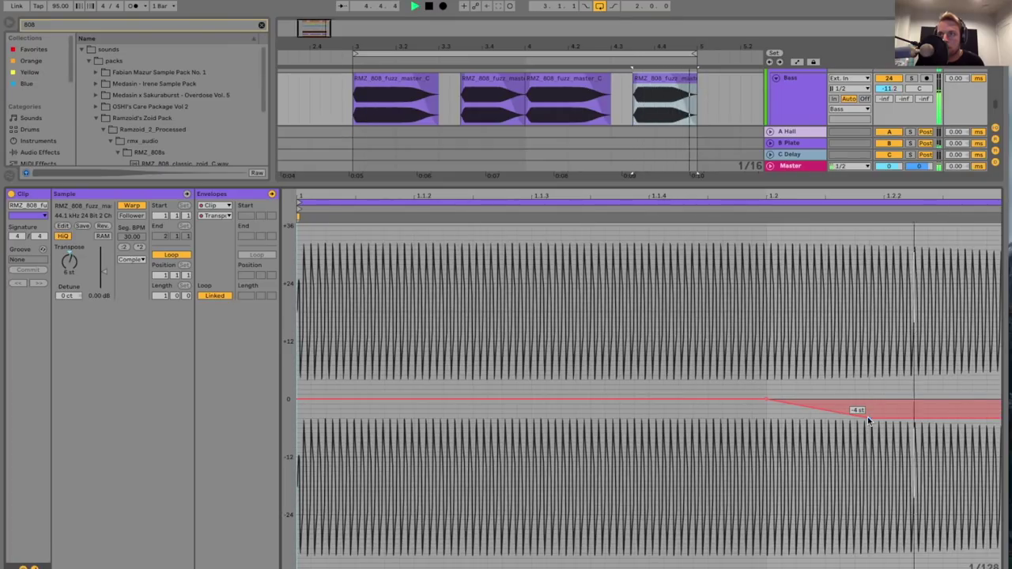
double_click(847, 182)
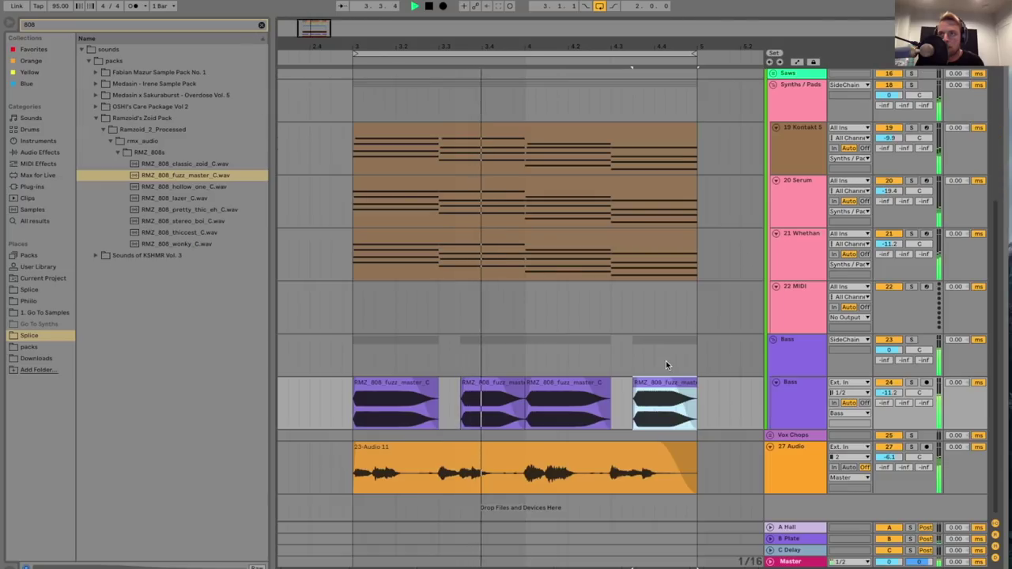
- Lower the Bass audio track's volume to -12.8 and show its device chain
drag(888, 394, 887, 397)
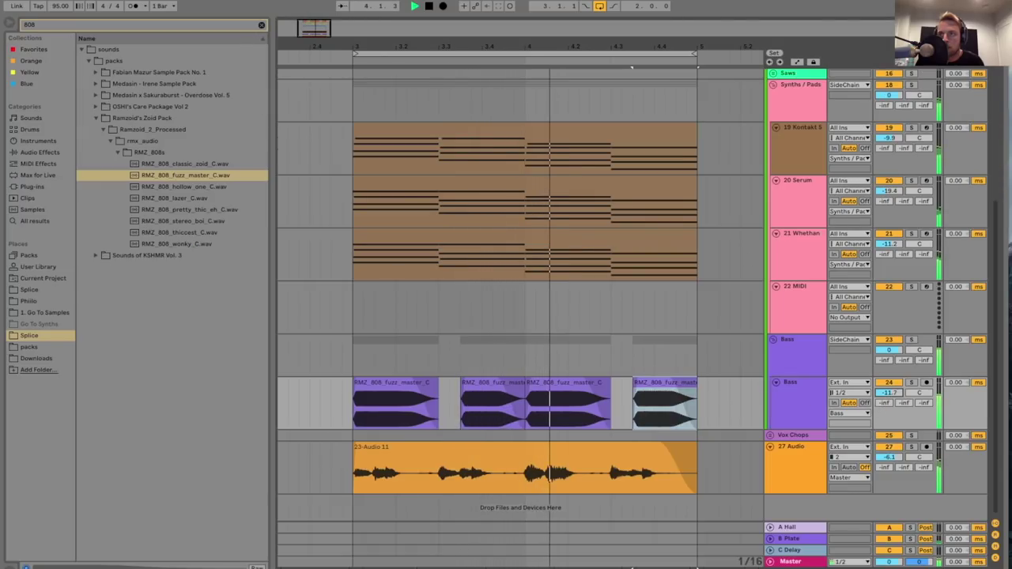
double_click(807, 401)
key(space)
drag(888, 361, 889, 368)
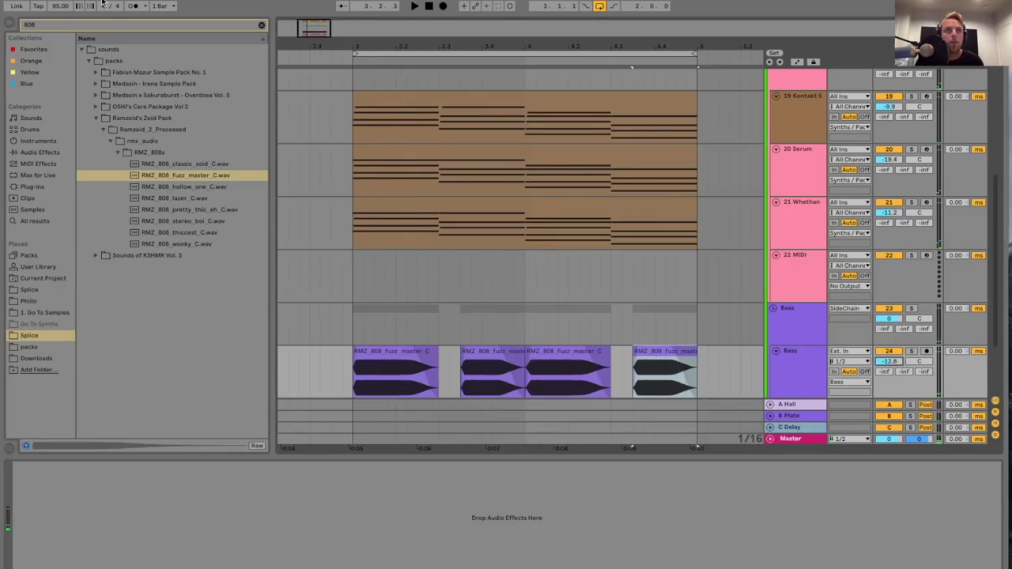
- Search the audio effects for "glue" and add a Glue Compressor to the Bass audio track
double_click(105, 28)
text(glue)
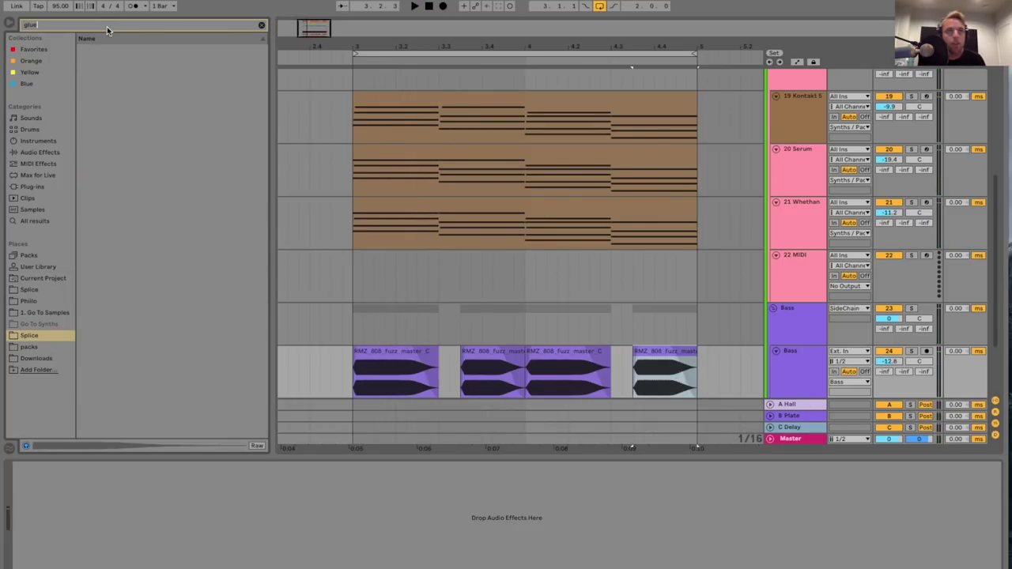
click(49, 152)
drag(129, 62, 118, 506)
- Set the Glue Compressor's threshold to -7.84 dB, enable soft clipping, and hide the device view
mouse_move(82, 547)
mouse_down()
mouse_move(83, 566)
mouse_move(82, 541)
mouse_move(117, 541)
mouse_move(80, 557)
mouse_up()
click(160, 488)
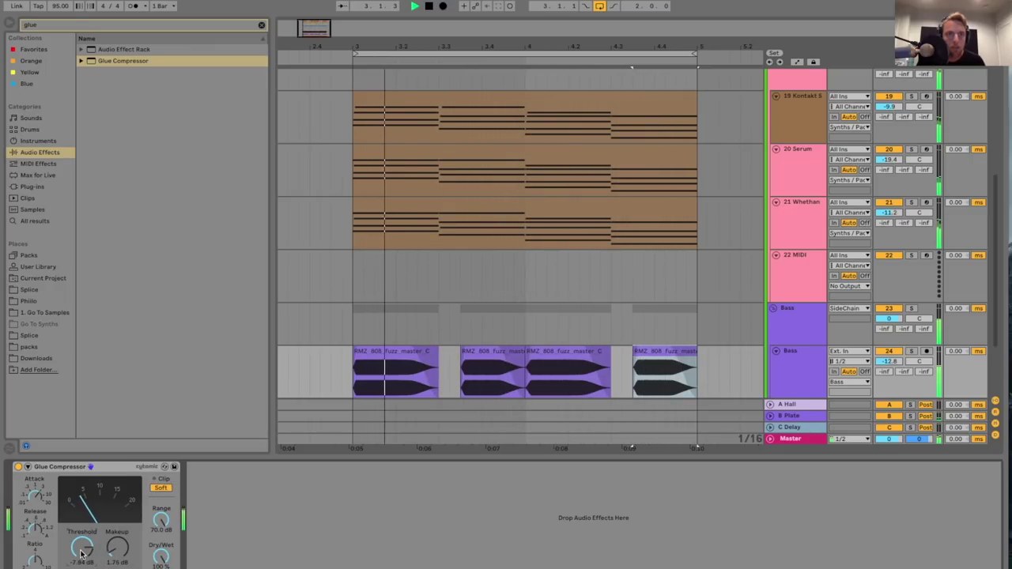
double_click(444, 458)
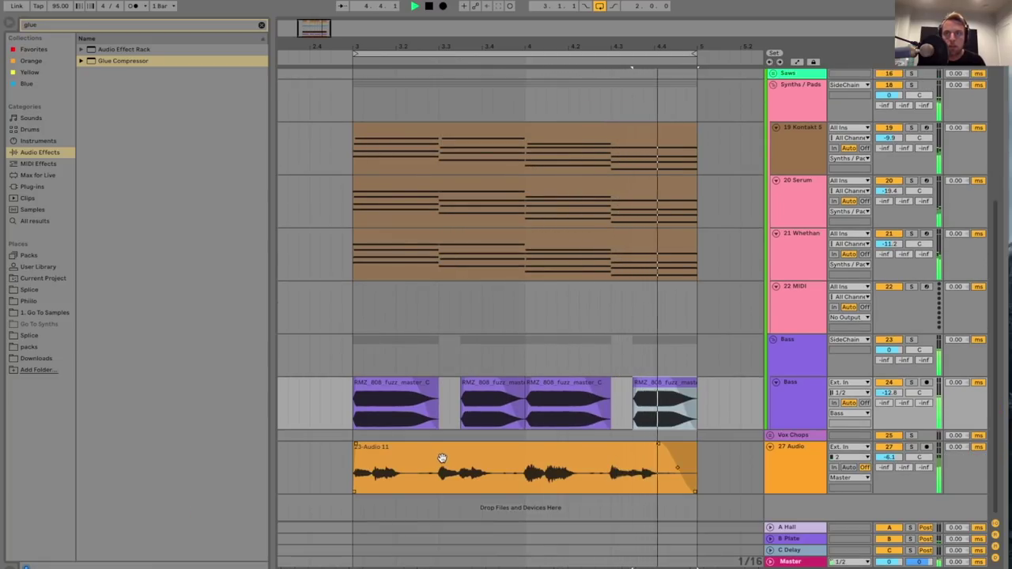
- Duplicate the two-bar section from bar 3 across all tracks to bar 5 and extend the loop to four bars
click(378, 366)
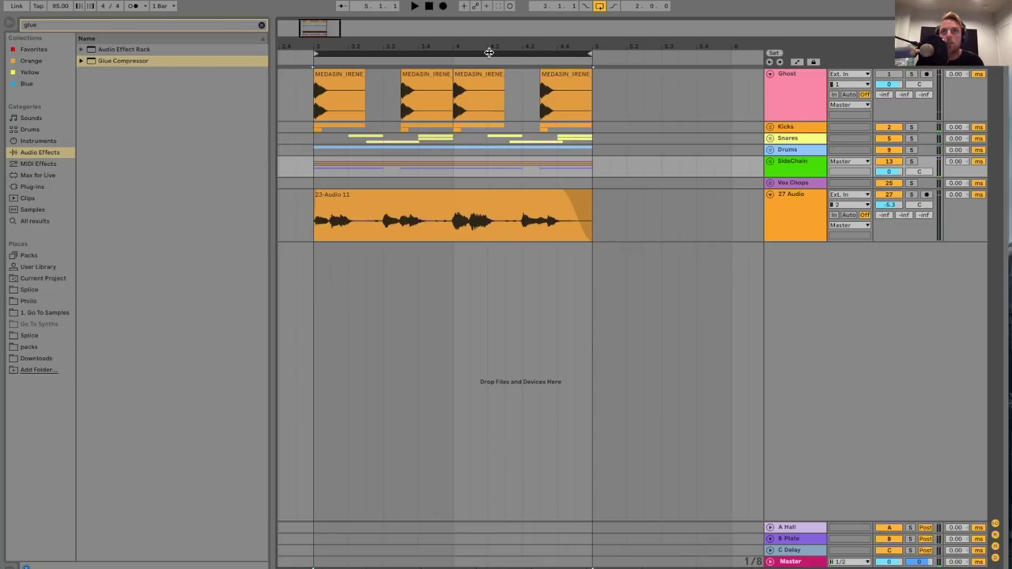
click(489, 52)
key(ctrl+d)
drag(385, 53, 665, 57)
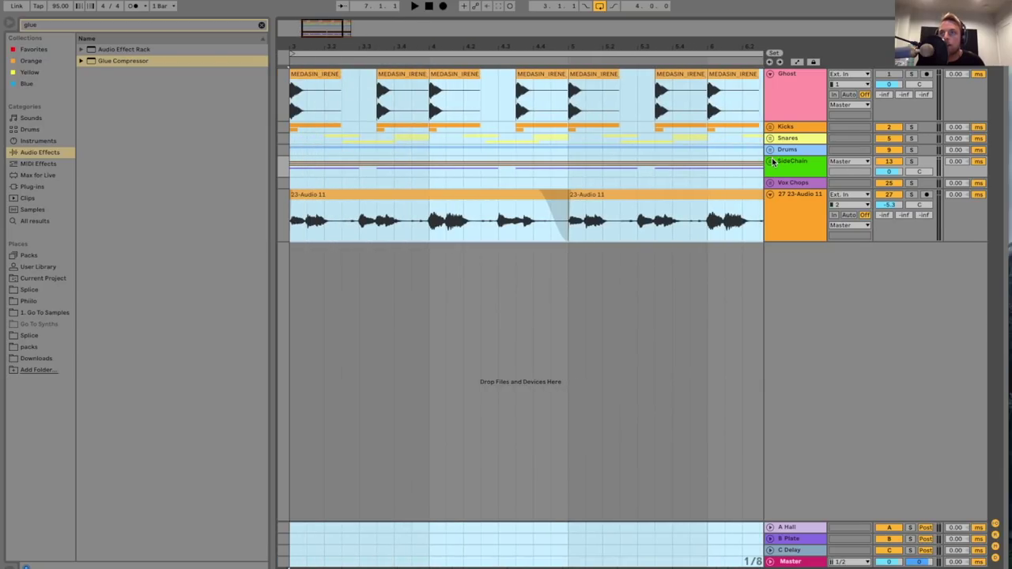
- Expand the SideChain and Drums groups and select the 10 Audio drum track
click(771, 161)
click(770, 149)
click(793, 204)
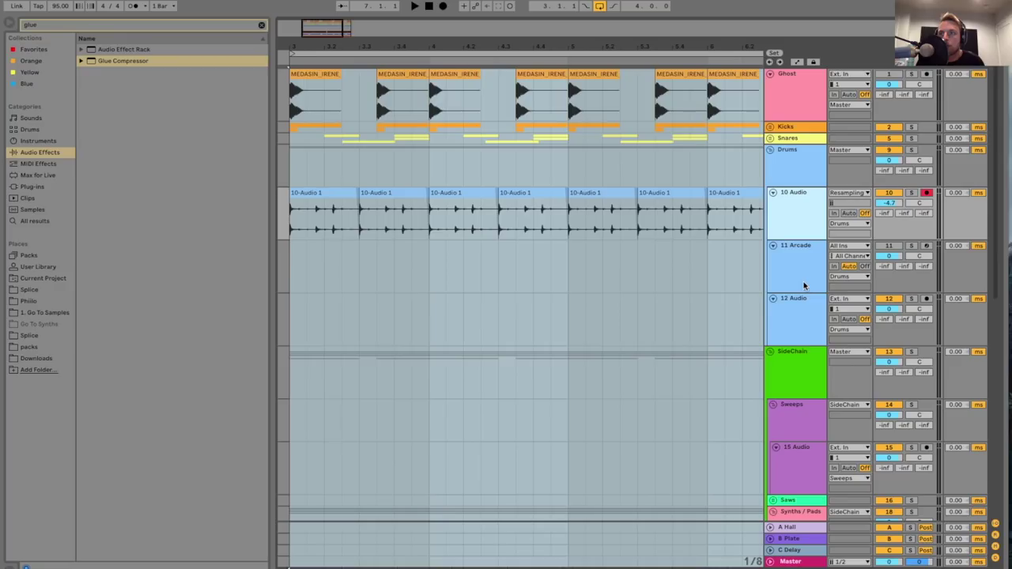
- Search the Philo folder for "rev" and audition the samples in Rev Cymbals under 1. Go To Samples
scroll(804, 286, down, 3)
click(130, 25)
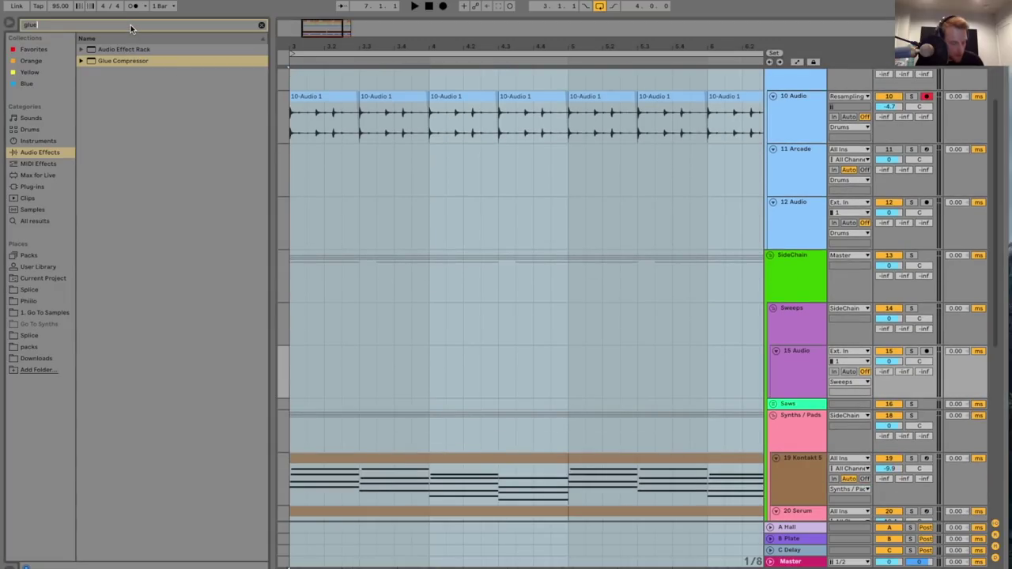
text(rev)
click(28, 301)
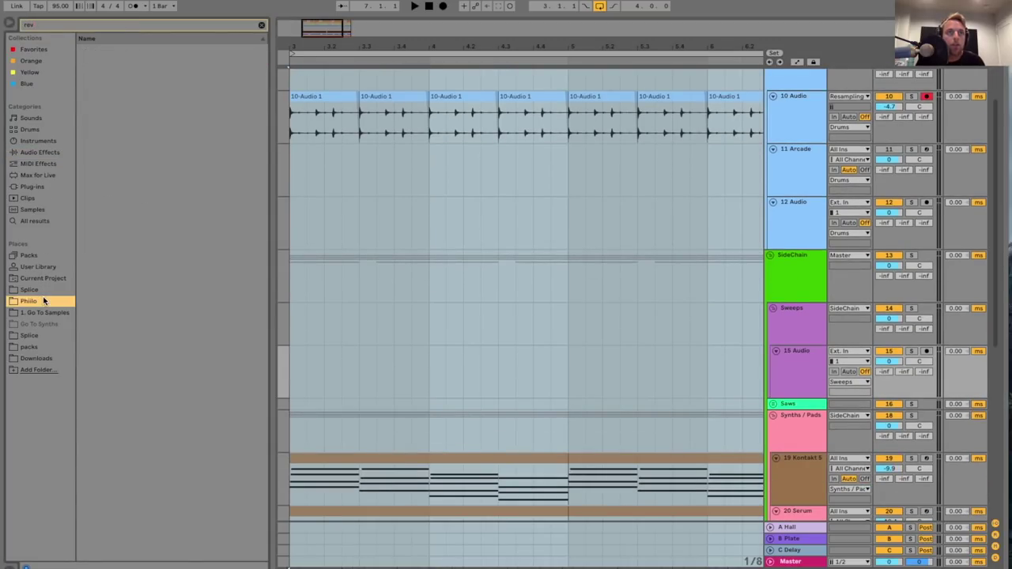
click(83, 73)
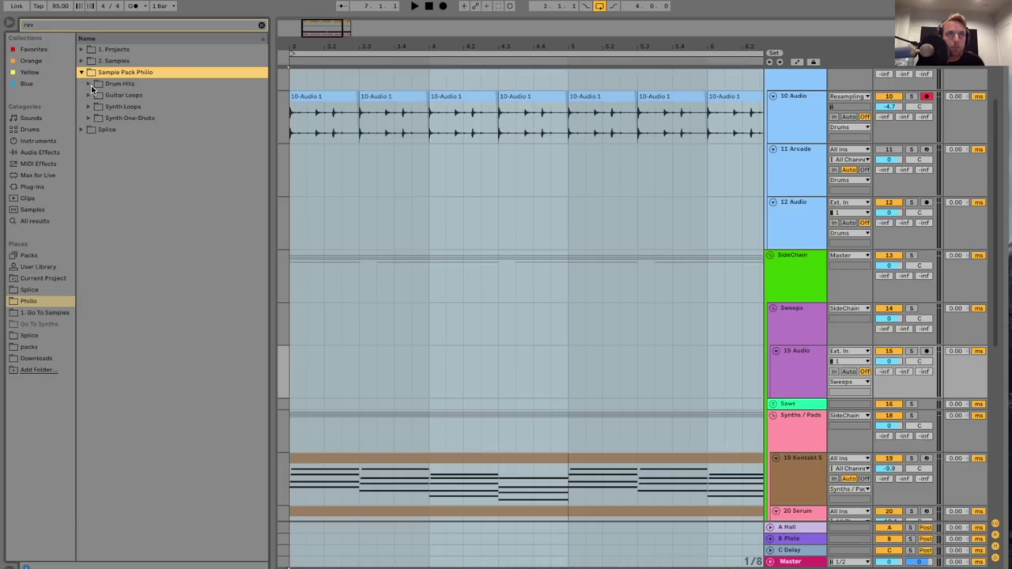
click(87, 63)
click(89, 72)
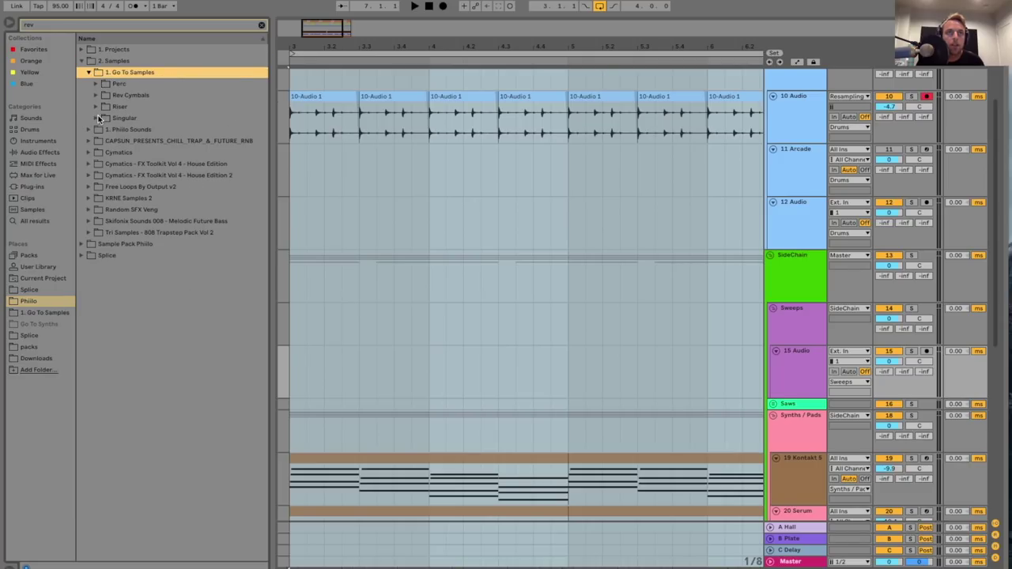
click(96, 96)
click(119, 107)
click(139, 119)
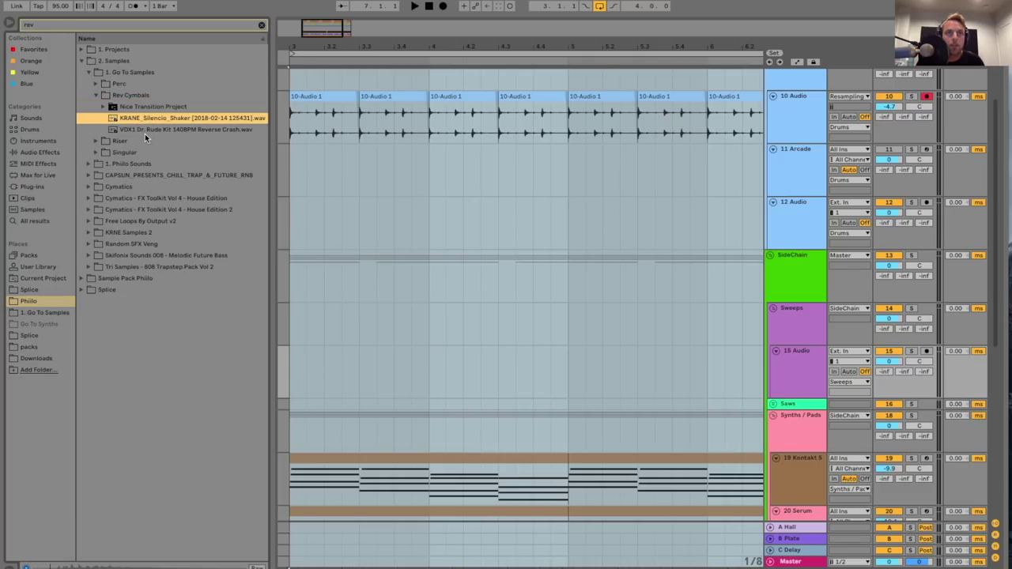
click(149, 130)
- With the grid off, place the VDX1 Dr. Rude Kit reverse crash on the 15 Audio track early in bar 4 and set its volume to -19.7
click(584, 381)
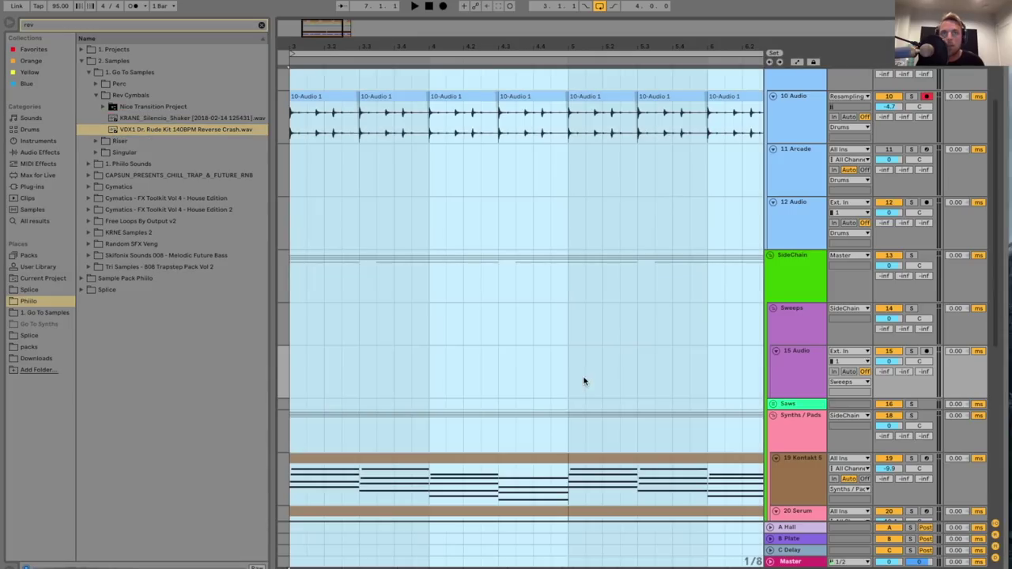
drag(158, 129, 510, 366)
right_click(464, 332)
click(477, 456)
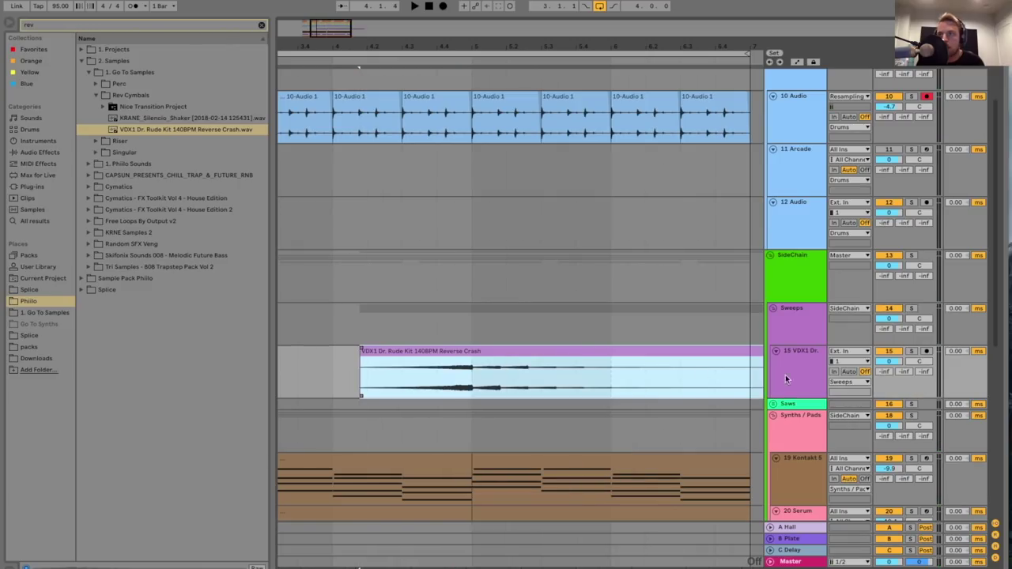
drag(886, 363, 886, 396)
key(space)
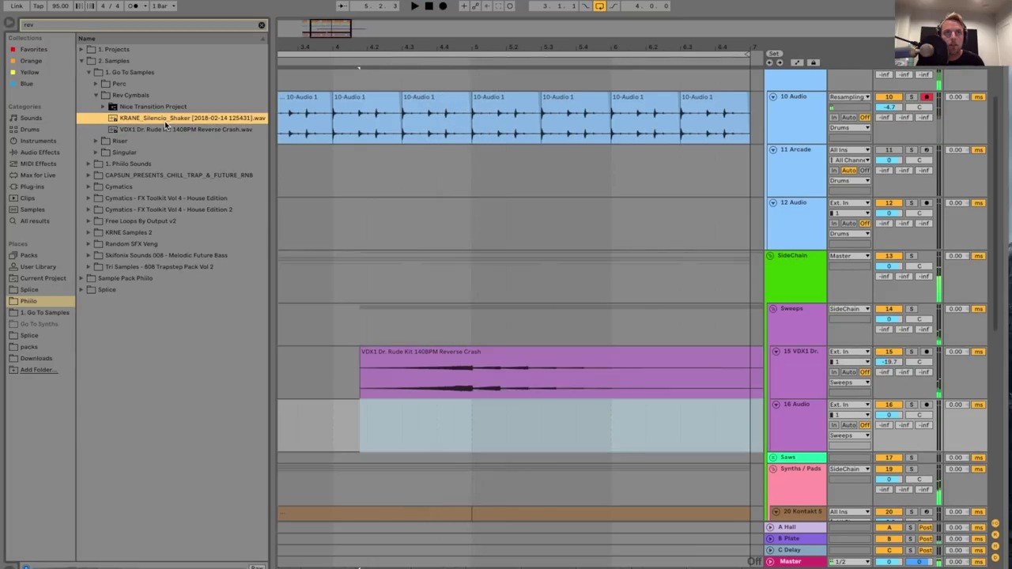
- Place the KRANE_Silencio_Shaker sample on the 16 Audio track late in bar 4 and set its volume to -17.4
drag(164, 124, 427, 422)
drag(889, 414, 889, 439)
key(space)
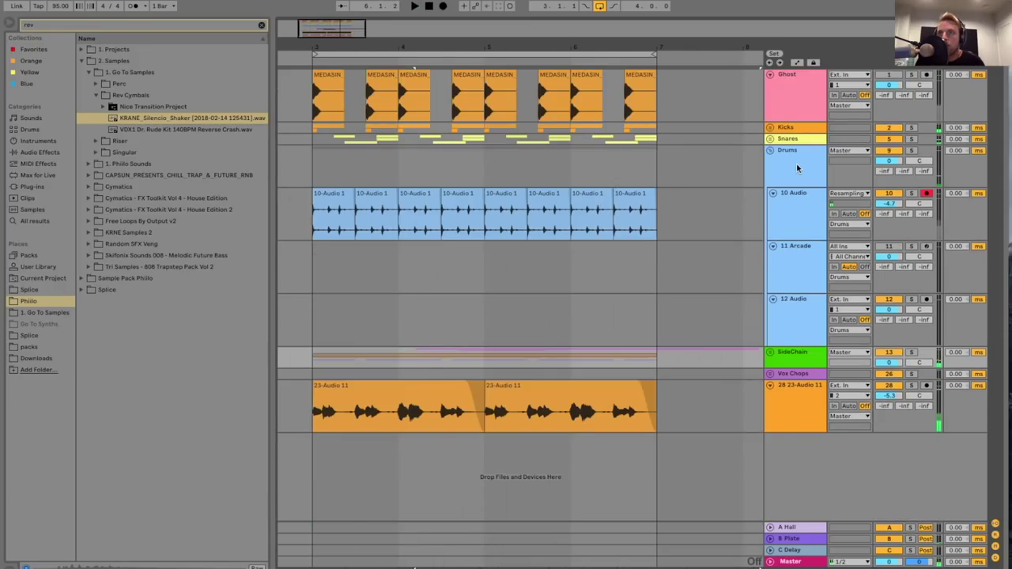
- Select the 12 Audio track in the Drums group and search the samples for "hat"
click(797, 168)
click(773, 151)
click(774, 151)
click(788, 257)
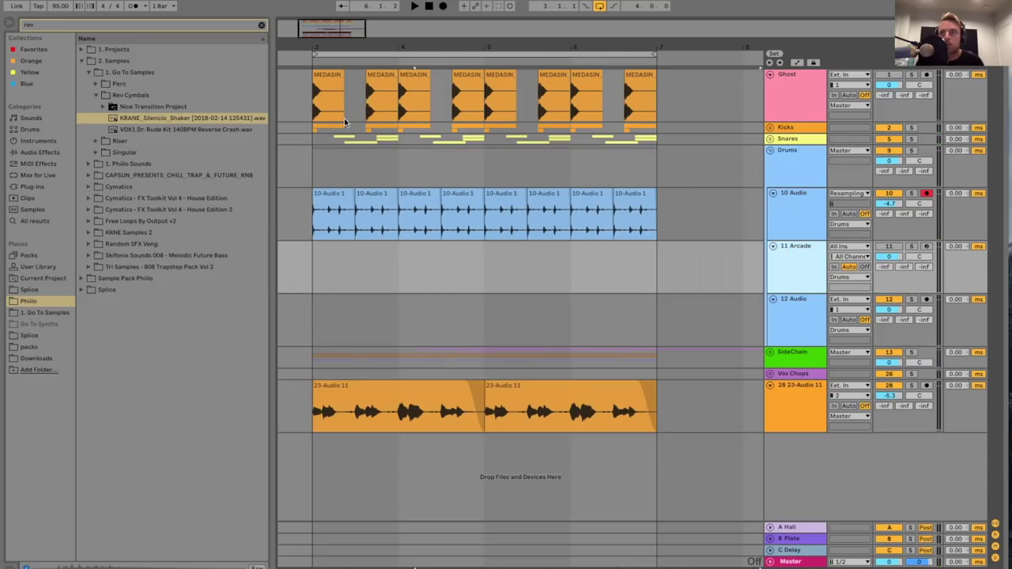
click(792, 332)
click(118, 24)
text(hat)
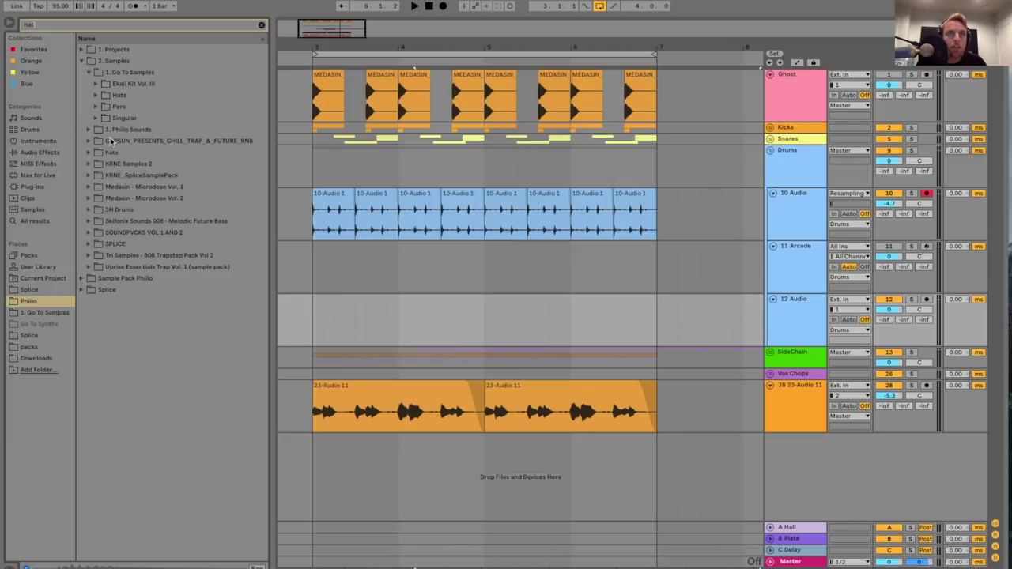
- Audition the hat loops in the Drum Loops folder of the Philo sample pack
click(88, 279)
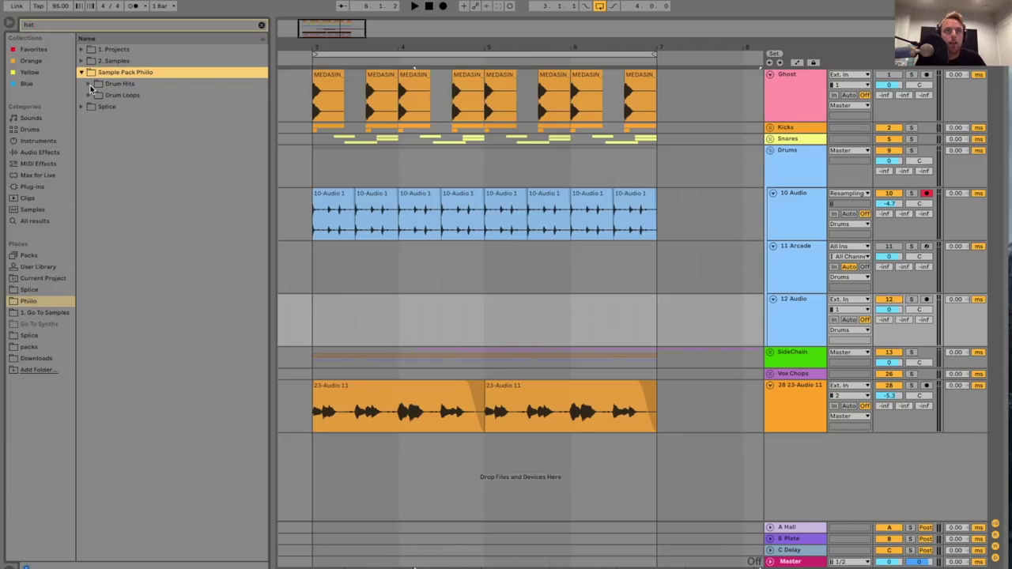
click(90, 84)
click(95, 96)
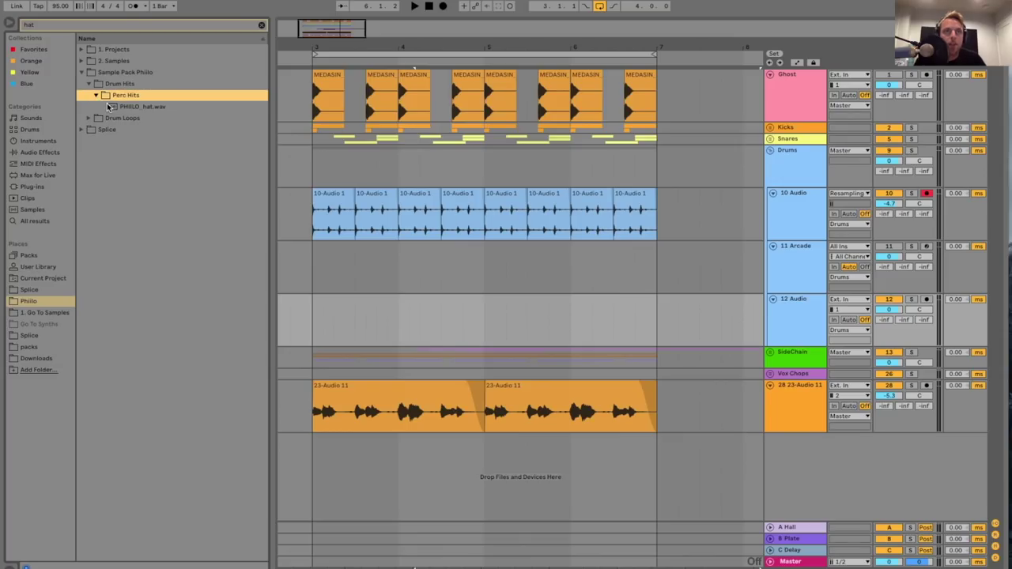
click(124, 118)
click(123, 117)
click(139, 129)
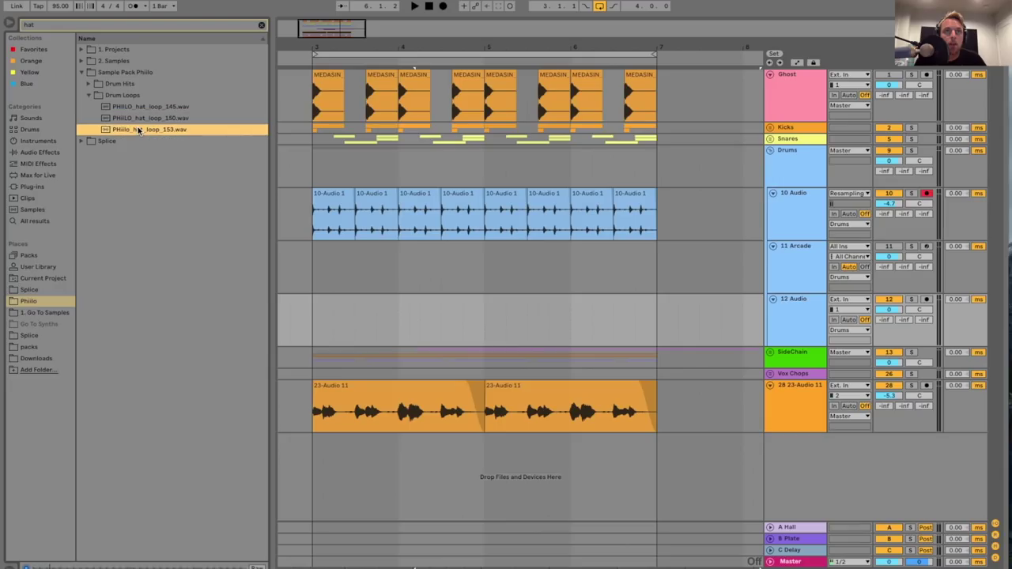
click(143, 109)
click(144, 117)
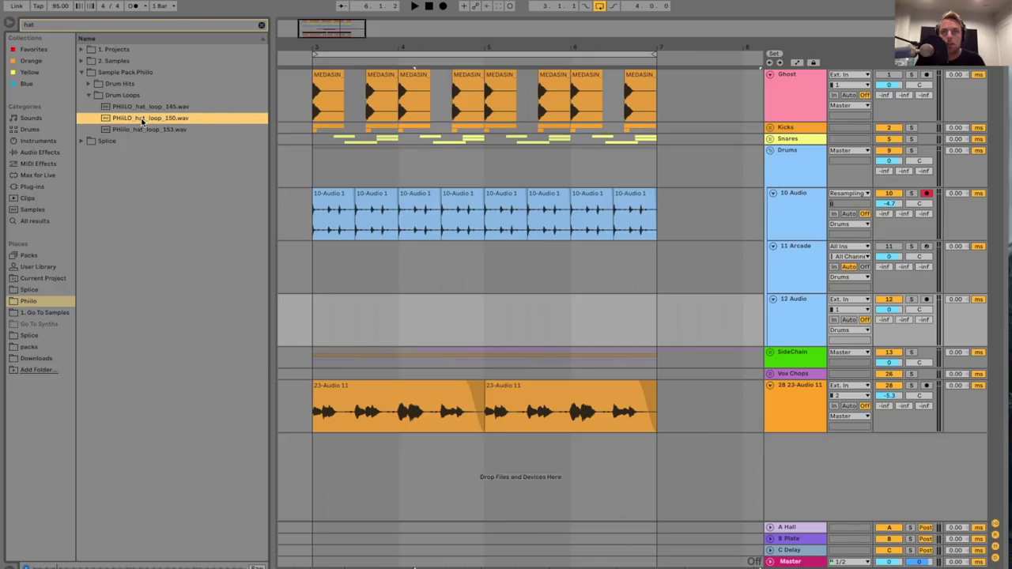
- Turn the grid back on, place PHIILO_hat_loop_150 on the 12 Audio track at bar 5 and set its volume to -4.4
right_click(528, 262)
click(356, 220)
drag(176, 119, 487, 316)
key(space)
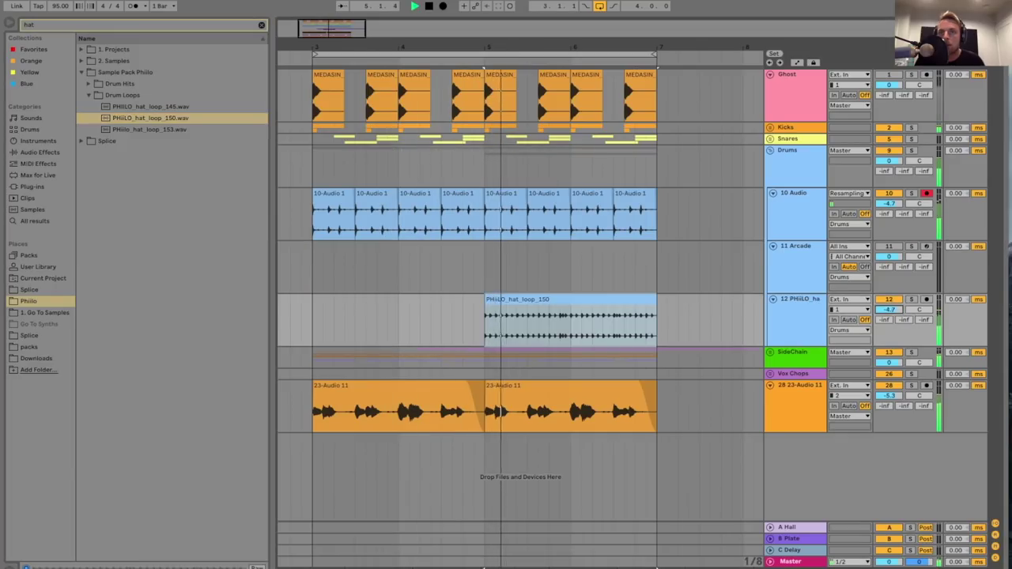
click(462, 317)
drag(896, 313, 896, 307)
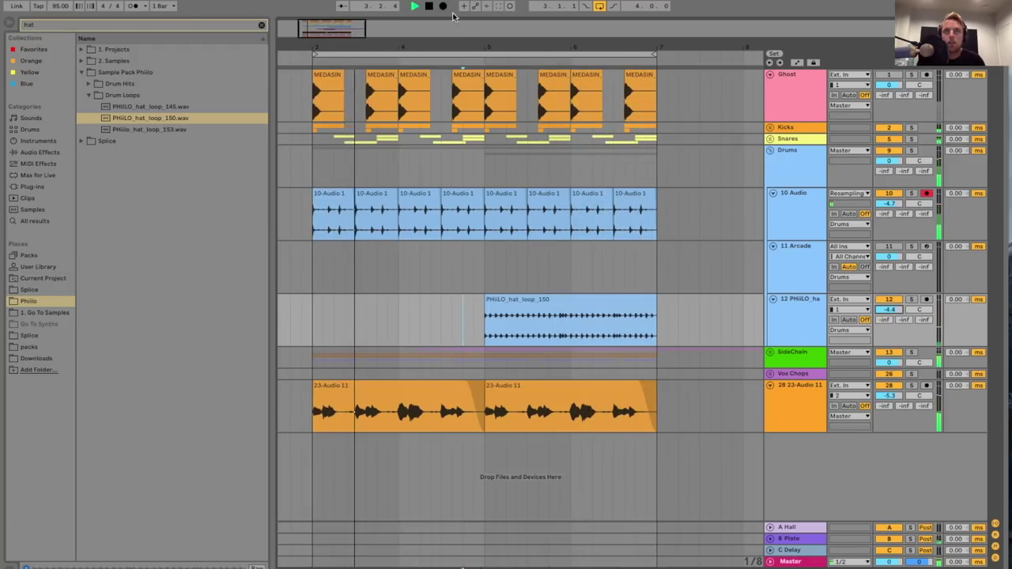
- Fold the Drums group and select the SideChain group
drag(331, 36, 332, 31)
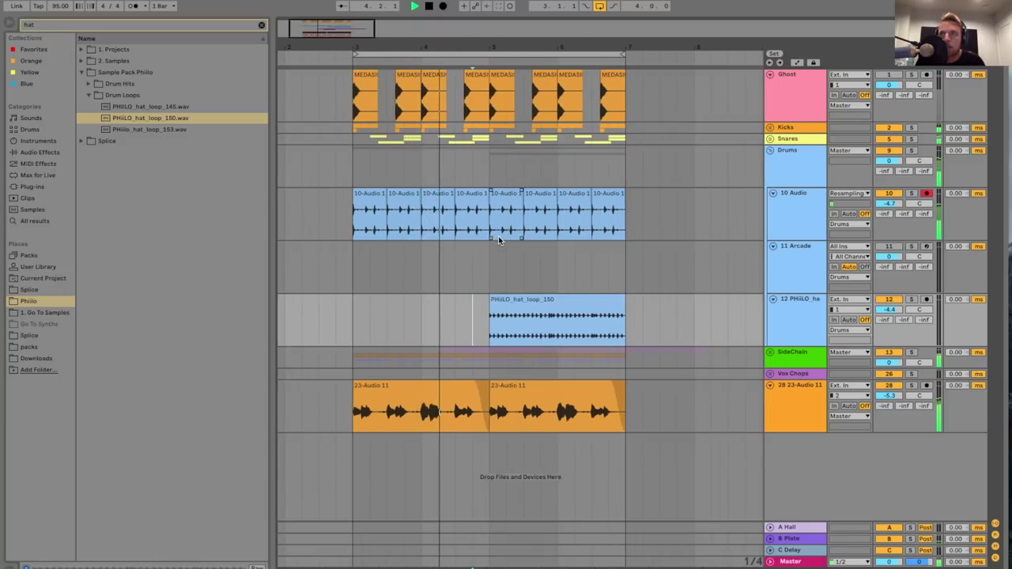
click(787, 159)
click(771, 151)
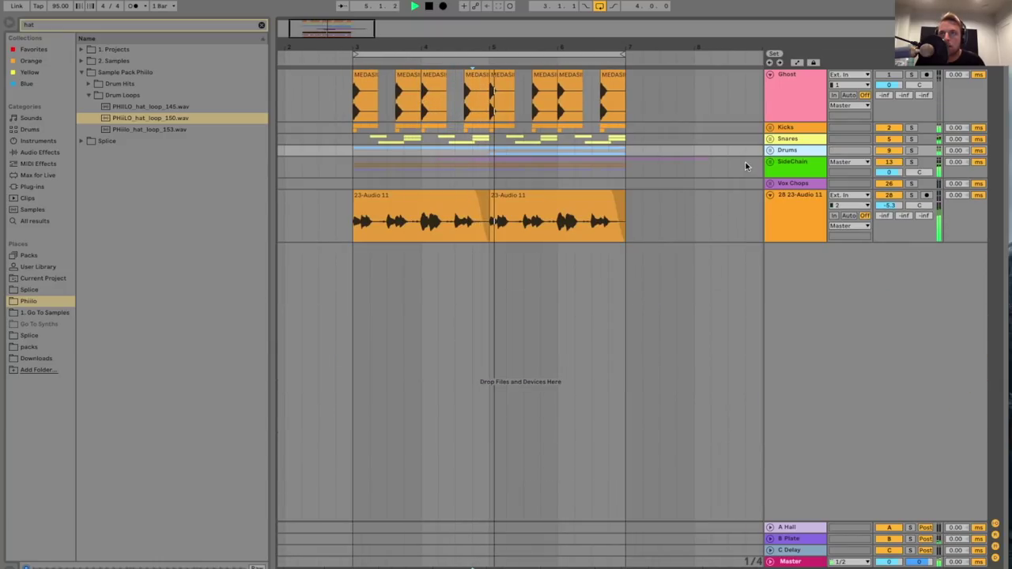
double_click(792, 170)
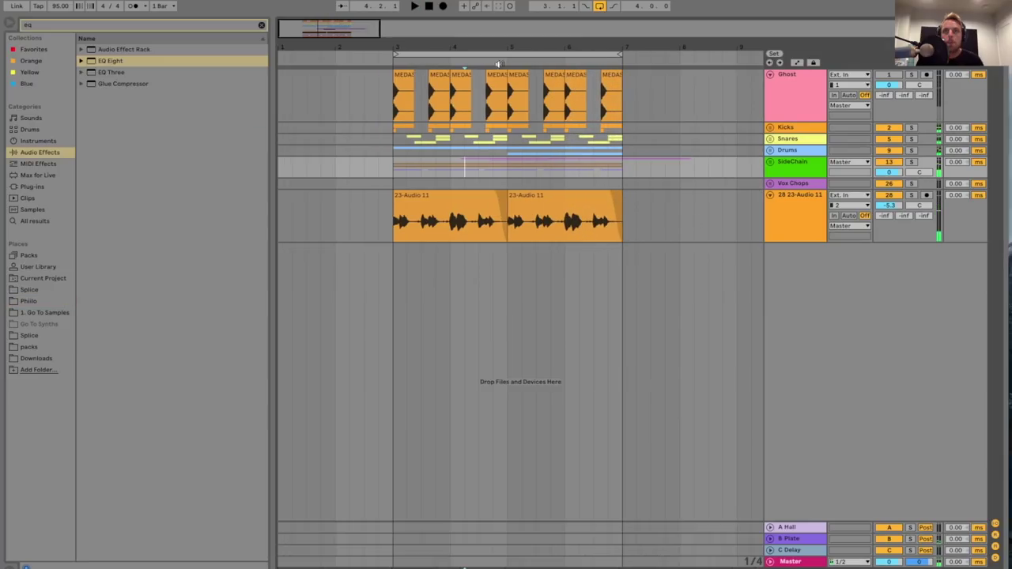
- Move the whole arrangement to start at bar 6 and shorten the loop to its first two bars
key(ctrl+a)
scroll(409, 125, down, 1)
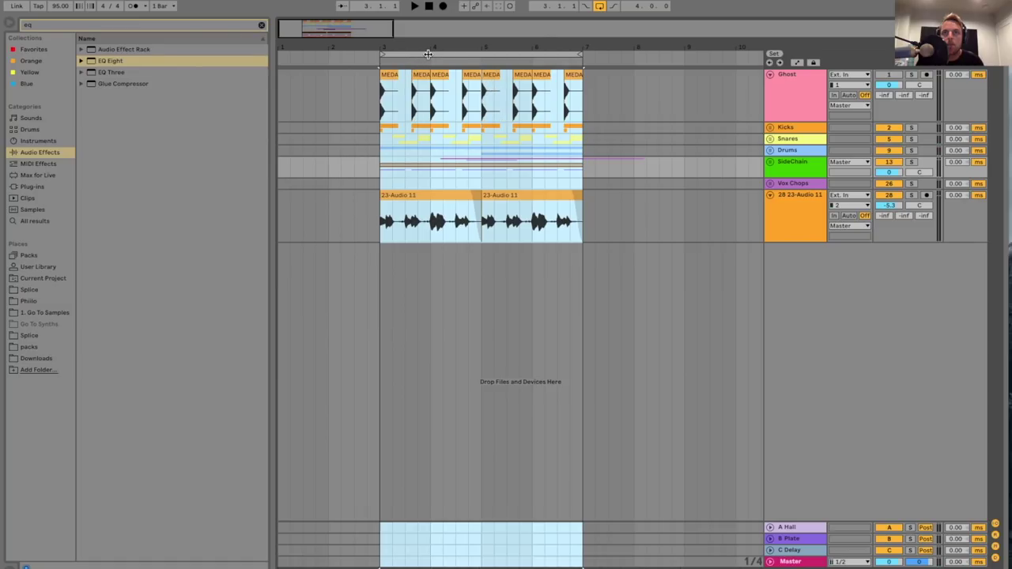
drag(389, 75, 684, 68)
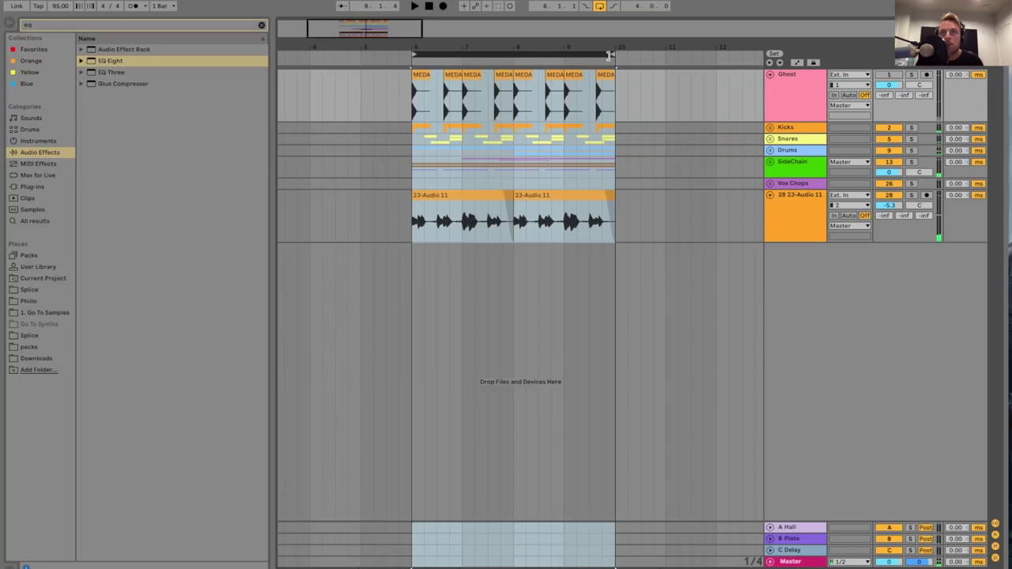
drag(609, 56, 509, 63)
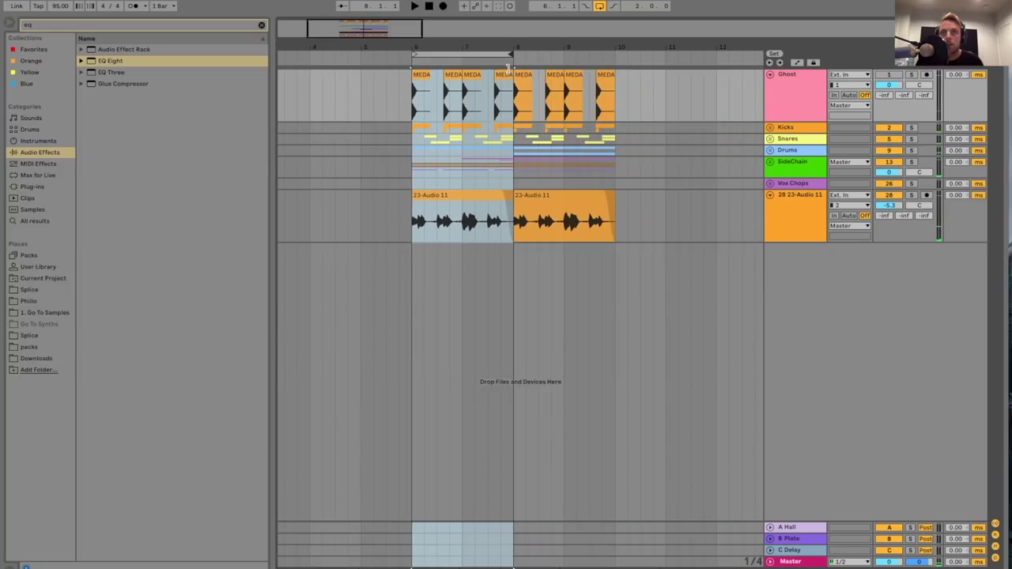
- Paste a copy of the two looped bars across all tracks at bar 1
scroll(335, 95, left, 5)
click(330, 96)
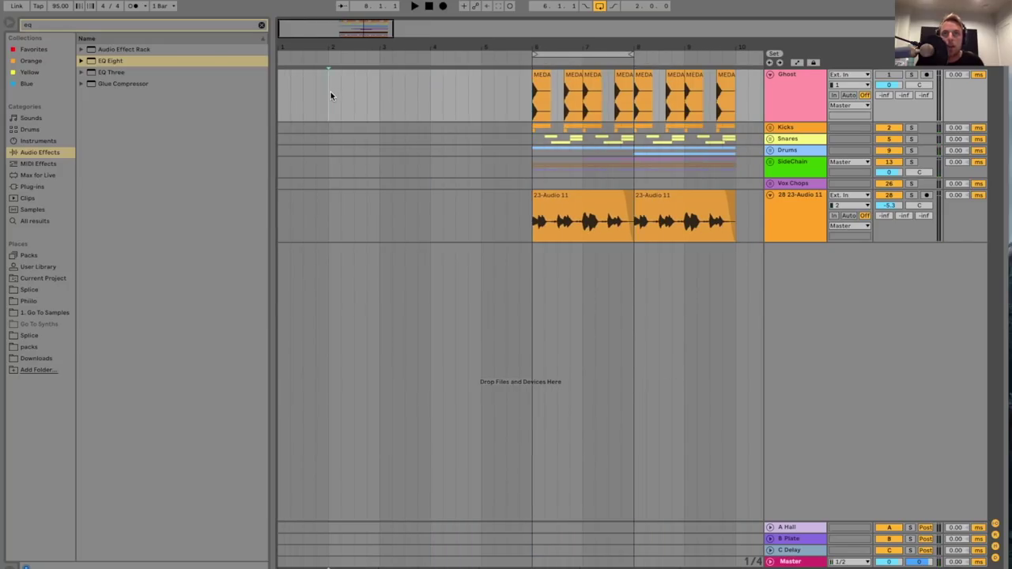
click(281, 100)
key(ctrl+v)
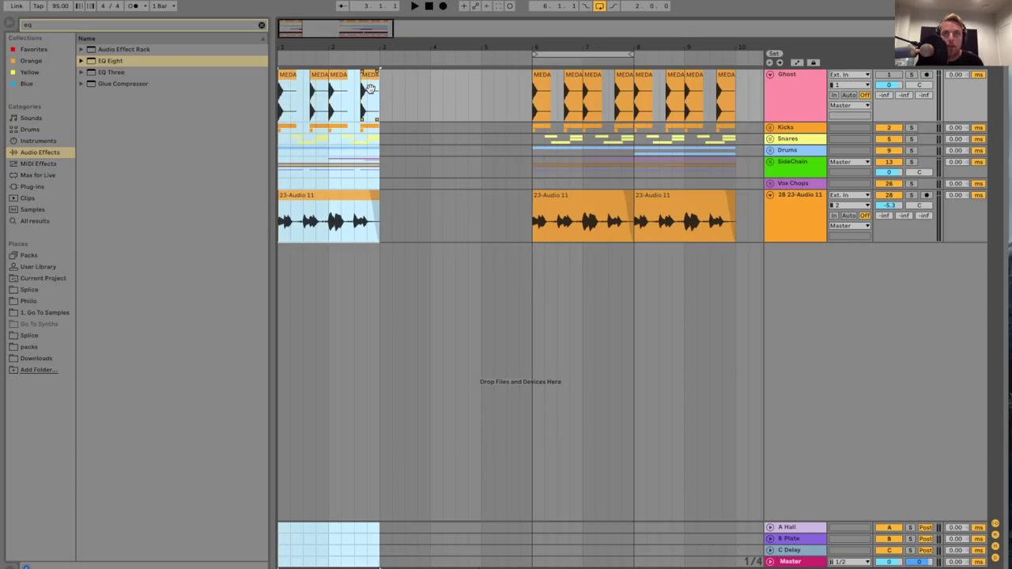
- Delete the Kicks, Snares and Drums material from the pasted section in bars 1 and 2
click(360, 110)
drag(378, 130, 279, 132)
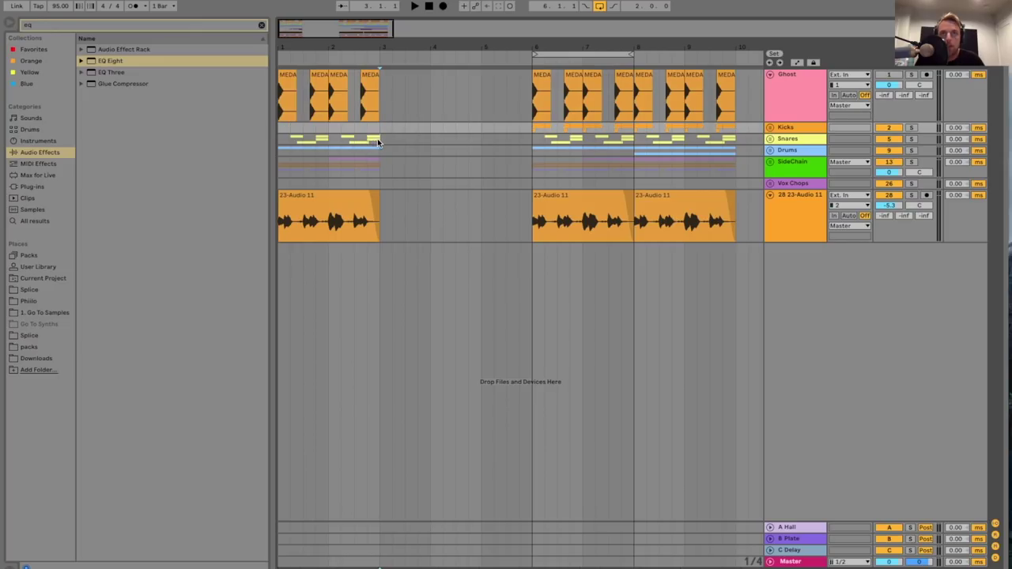
click(320, 147)
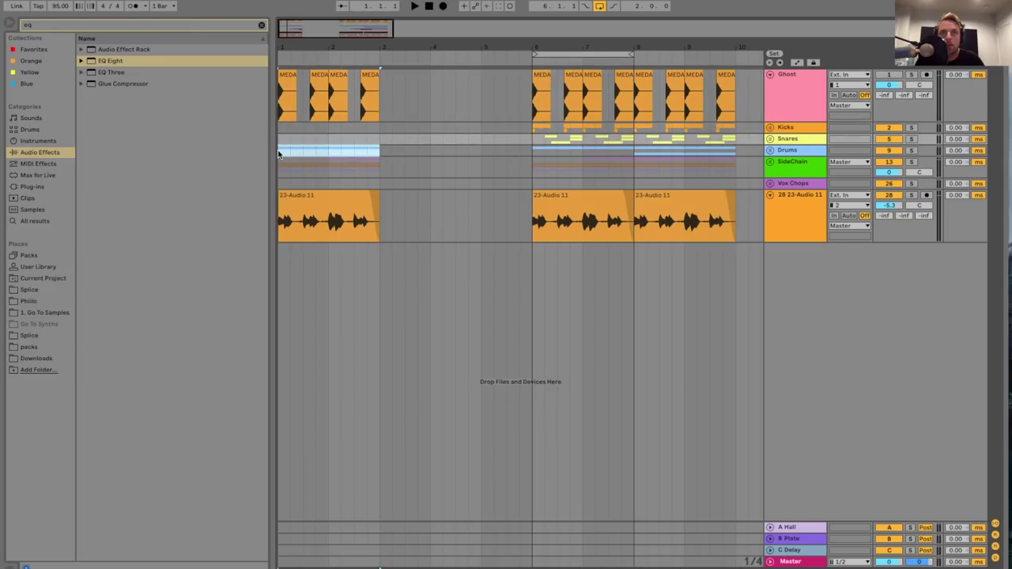
- Unfold the SideChain group and delete the Serum and Whethan clips from bars 1 and 2
click(771, 162)
scroll(364, 184, down, 6)
click(336, 235)
key(Delete)
click(328, 290)
key(Delete)
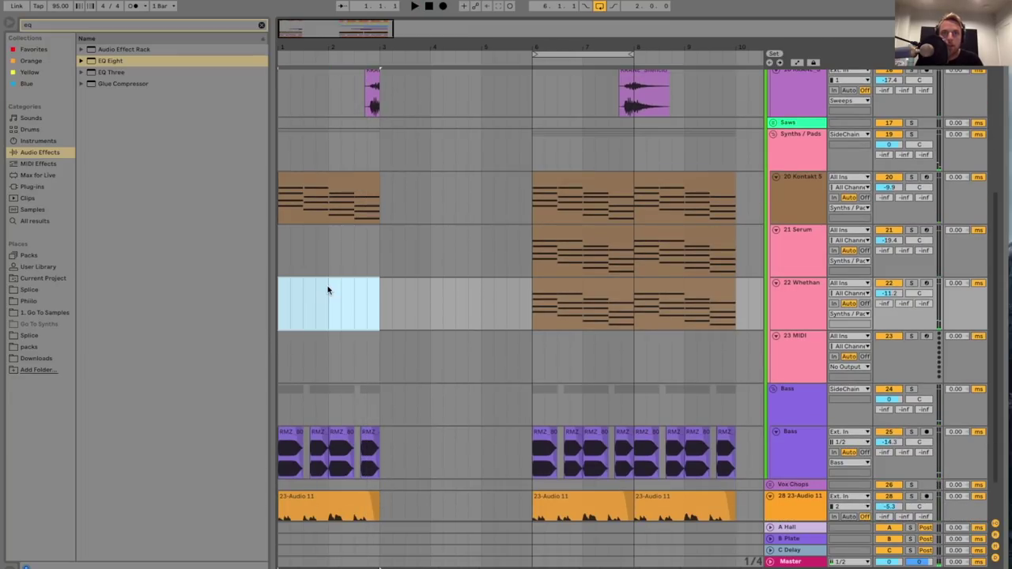
- Play the pasted section from bar 1 and delete the bass clips from bars 1 and 2
click(280, 246)
key(space)
scroll(328, 323, down, 2)
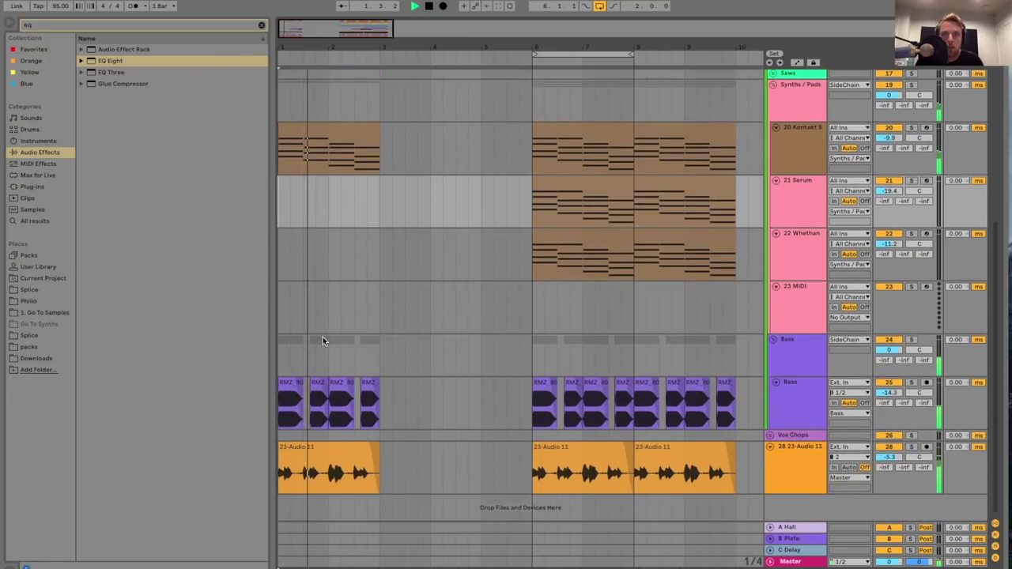
key(space)
click(296, 383)
key(Delete)
click(321, 384)
key(Delete)
click(348, 385)
key(Delete)
- Move the two-bar loop to bar 1 and duplicate bars 1 and 2 across all tracks to bar 3
key(space)
scroll(357, 381, up, 8)
key(space)
drag(592, 55, 406, 76)
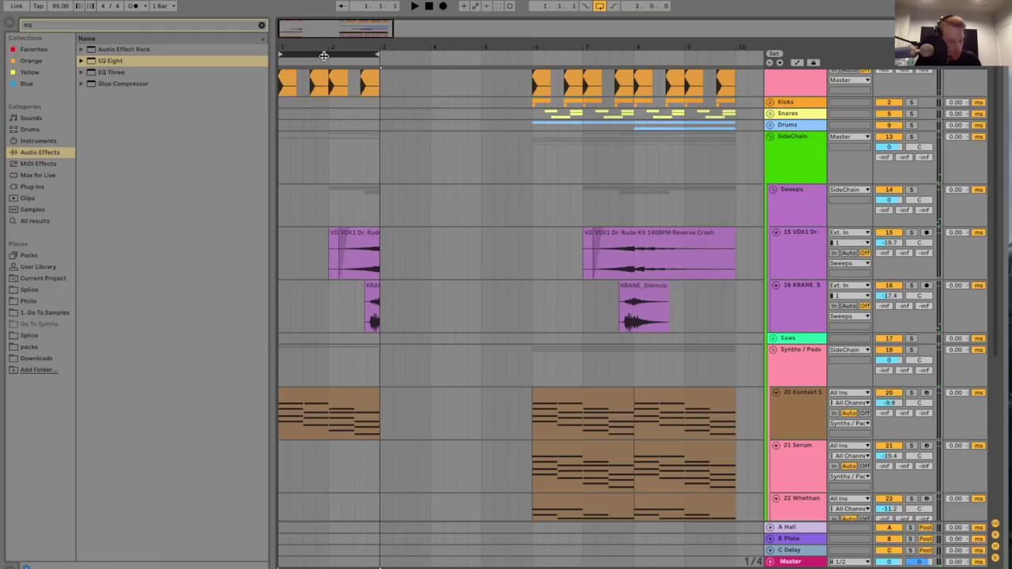
click(324, 55)
key(ctrl+d)
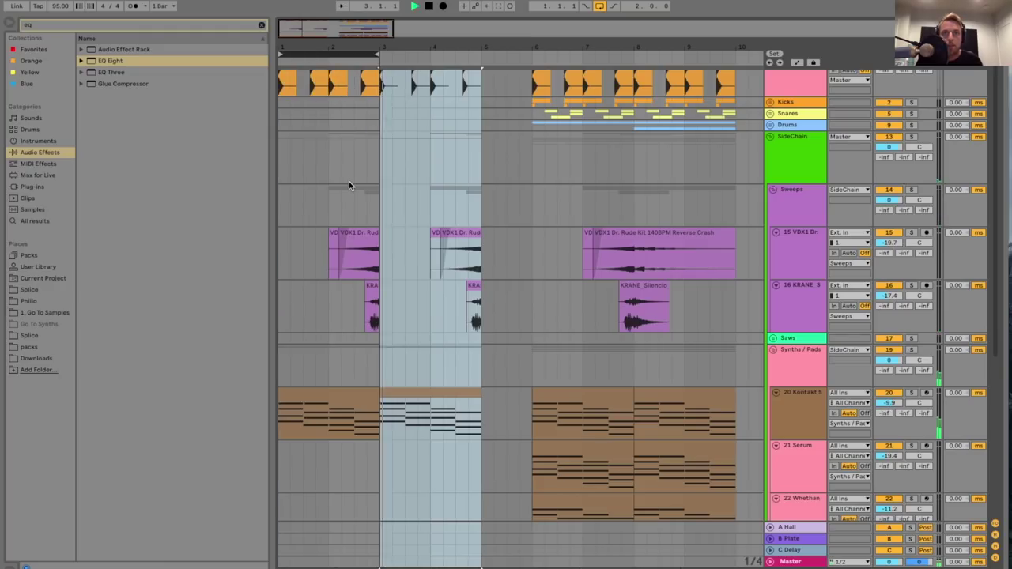
- Lengthen the first two reverse crash clips to about 3.3 and bar 6, and the second KRANE clip to about 5.2
click(356, 249)
drag(378, 232, 404, 233)
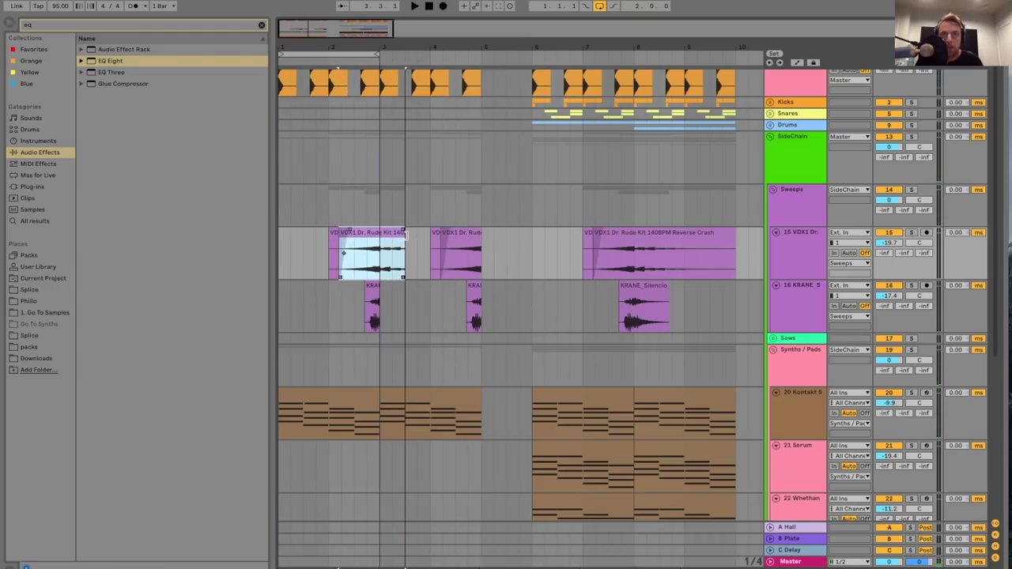
drag(479, 232, 532, 232)
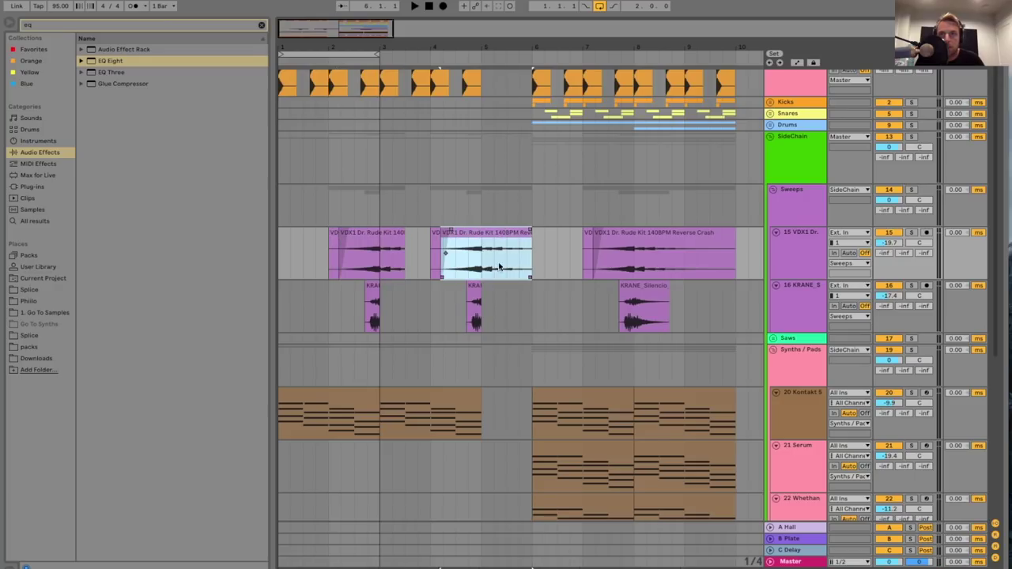
drag(476, 289, 499, 289)
- Delete the leftover fragments before the first two reverse crash clips and lengthen the first KRANE clip to about 3.3
click(433, 246)
key(Delete)
click(331, 245)
key(Delete)
click(333, 248)
key(space)
drag(379, 289, 405, 289)
- Copy the two-bar Serum clip at bar 6 to bar 3 on the same track
drag(331, 36, 330, 27)
scroll(356, 222, down, 5)
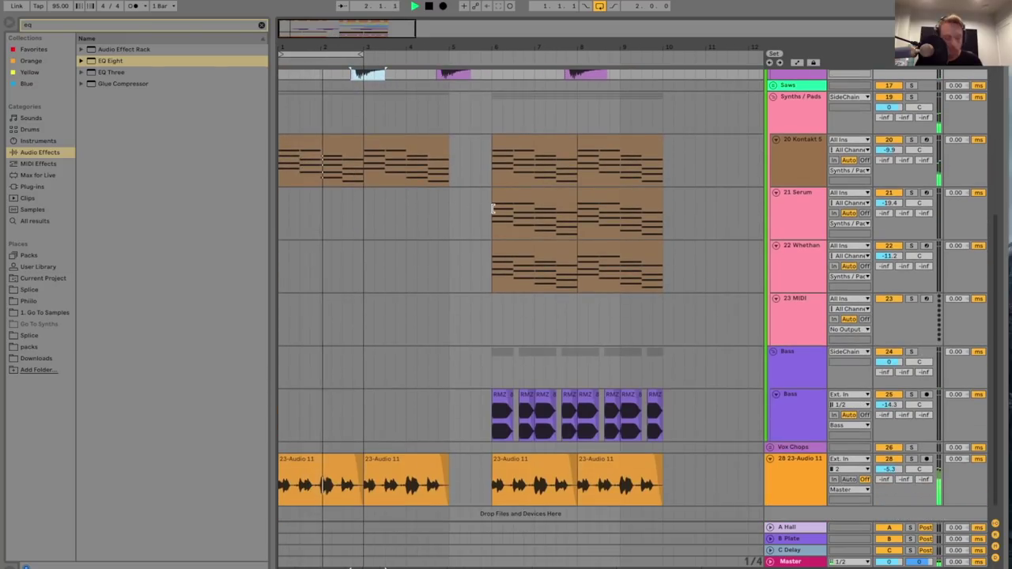
click(543, 210)
key(ctrl+c)
click(379, 211)
key(ctrl+v)
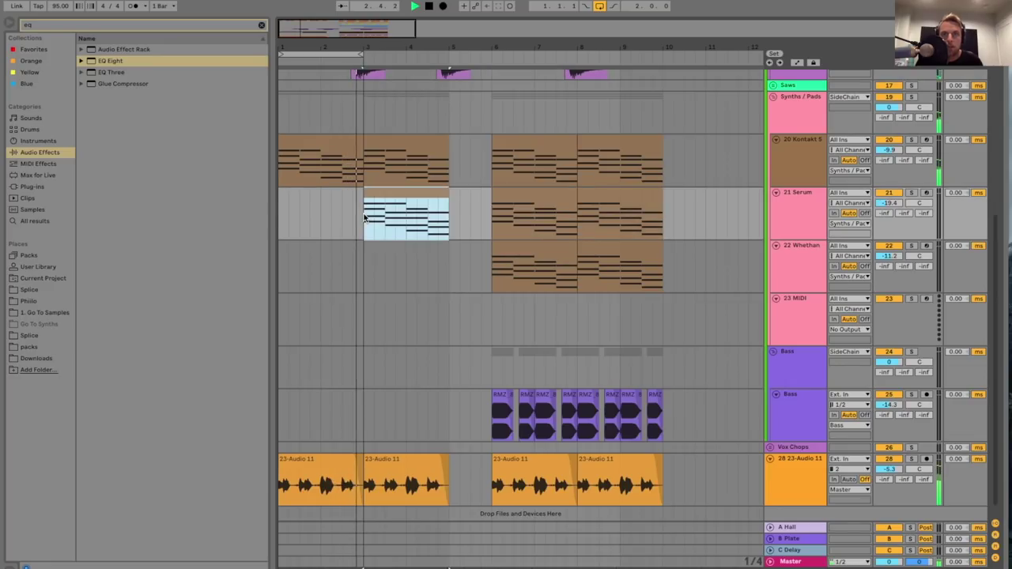
- Copy the MEDASIN kick clip at bar 6 to bar 3 on the same track
scroll(390, 309, up, 5)
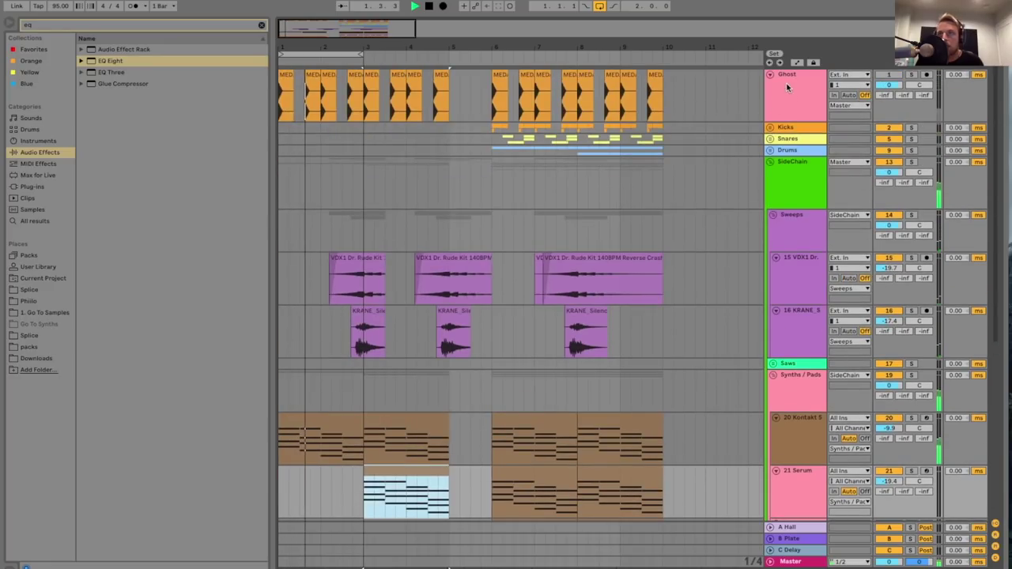
key(space)
click(771, 128)
click(499, 185)
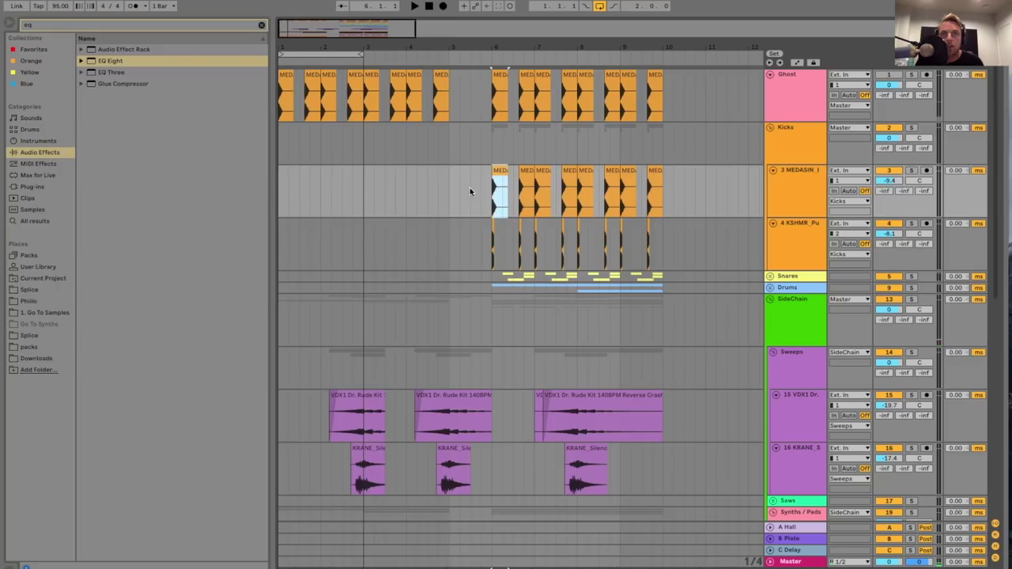
click(363, 204)
- Copy the first RMZ bass clip at bar 6 to bar 3 on the Bass track
scroll(364, 200, down, 10)
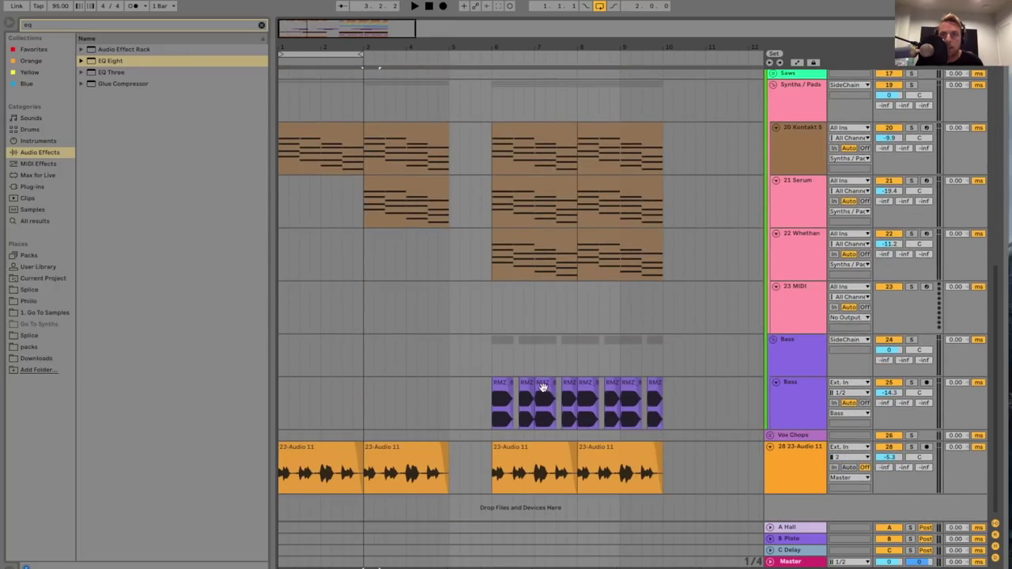
click(498, 389)
click(360, 403)
key(ctrl+v)
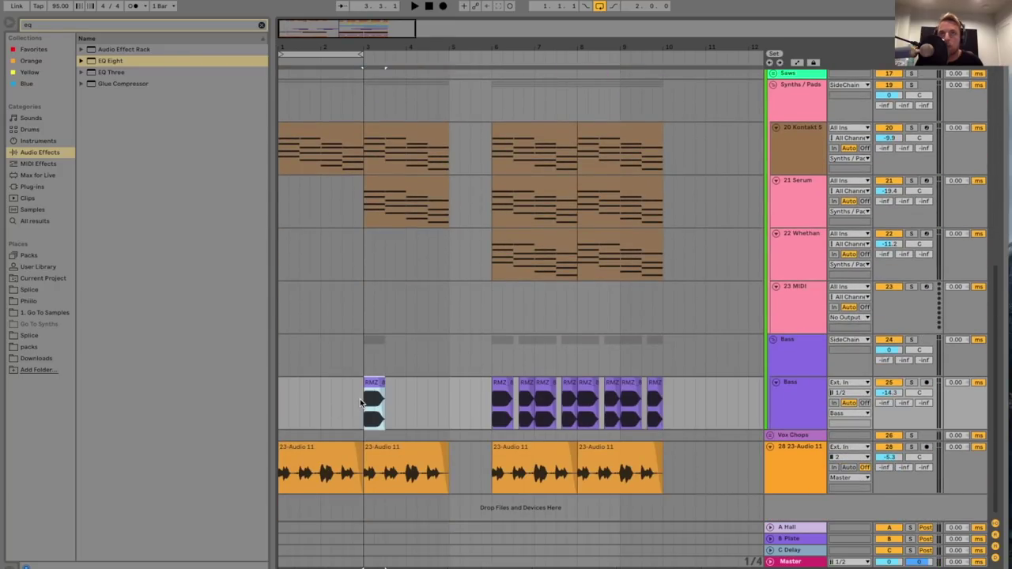
- Turn off arrangement looping and play the intro from bar 1 with a wider arrangement view
click(339, 54)
click(349, 60)
right_click(349, 54)
click(353, 57)
drag(310, 37, 309, 32)
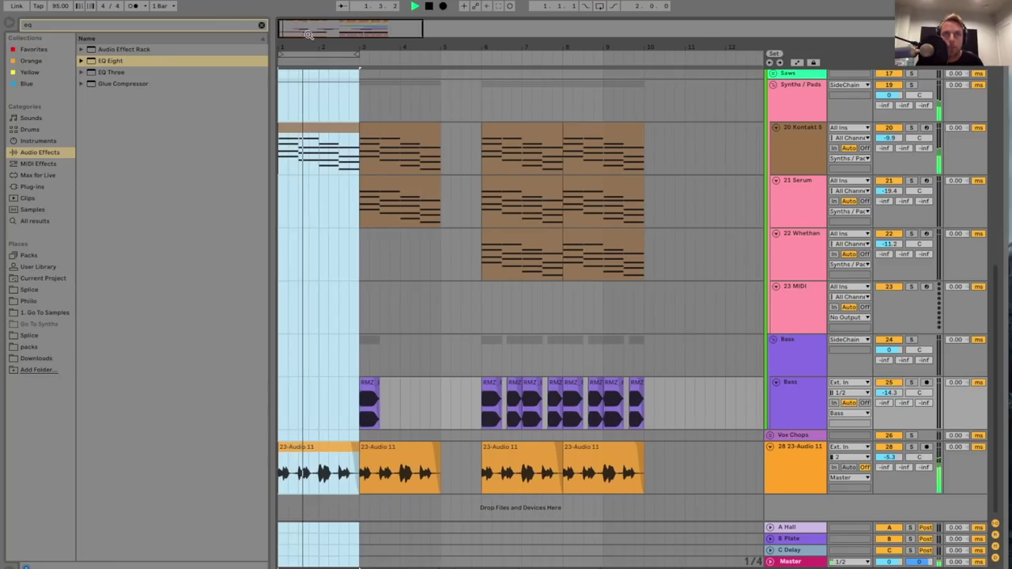
drag(272, 96, 210, 95)
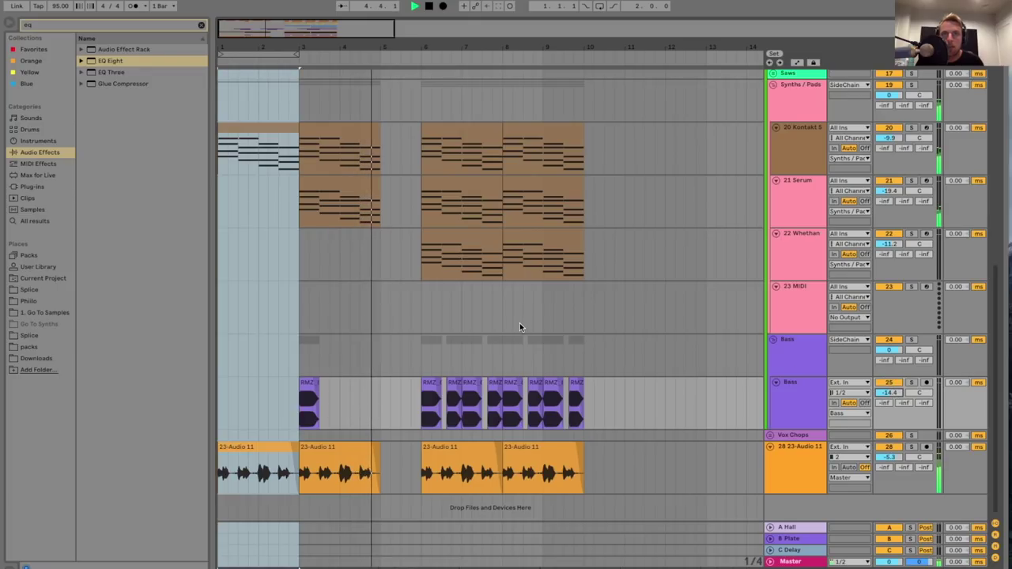
- Set the loop range to four bars from bar 6 and move the main section's clips on all tracks one bar earlier to bar 5
scroll(368, 190, up, 4)
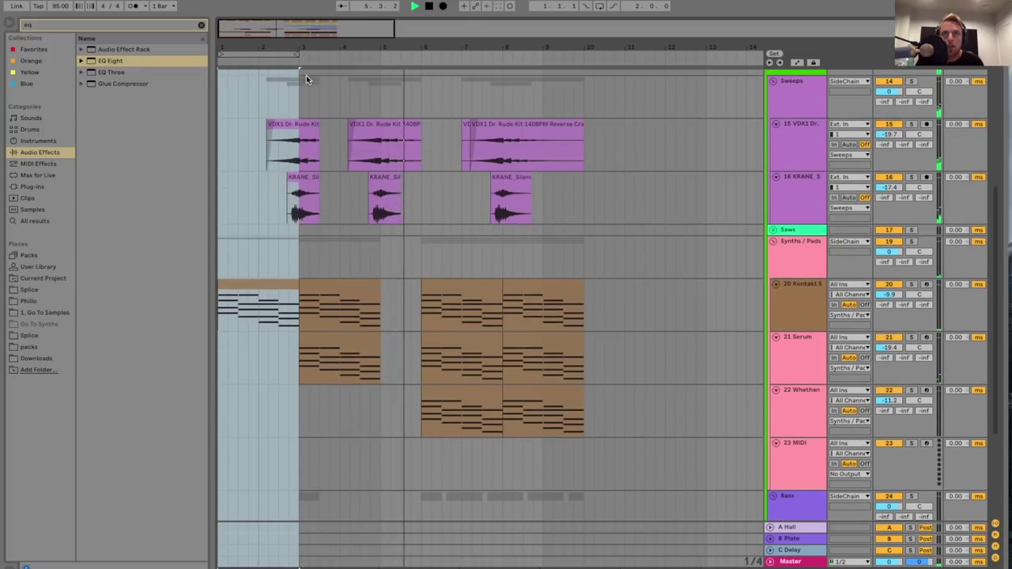
scroll(348, 101, up, 2)
key(space)
drag(280, 55, 580, 61)
drag(449, 325, 406, 340)
- Play the transition from the middle of bar 4 into the main section
click(357, 197)
key(space)
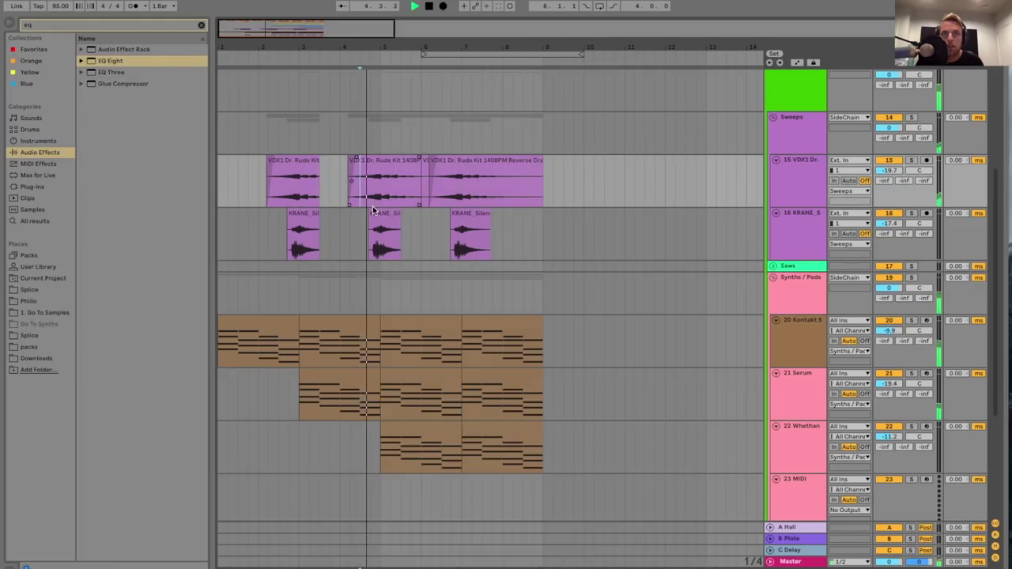
drag(324, 50, 324, 36)
scroll(739, 127, up, 2)
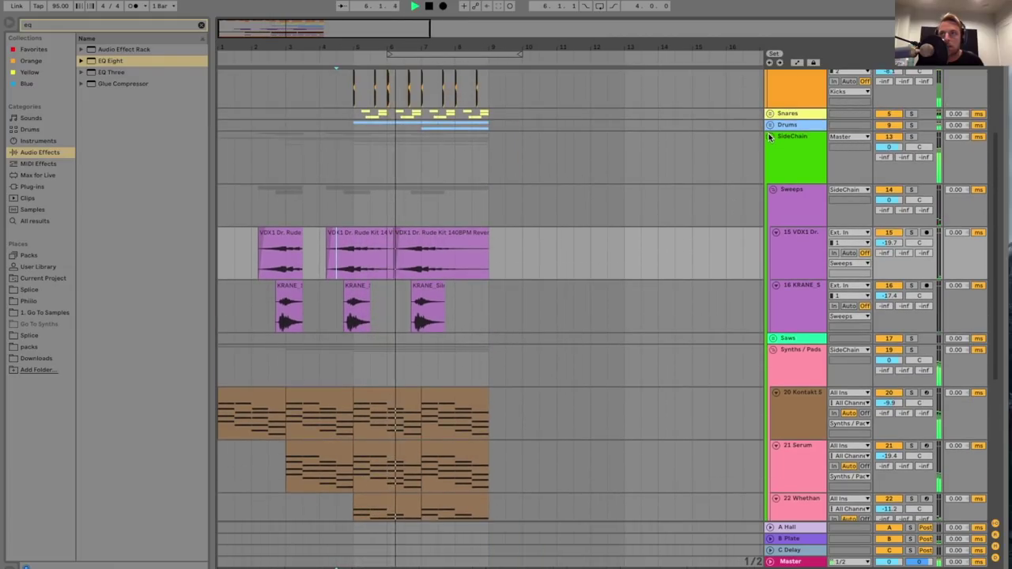
scroll(771, 119, up, 4)
key(space)
- Collapse the SideChain group and add a new audio track below the hat loop track in the Drums group
click(769, 288)
scroll(428, 232, down, 2)
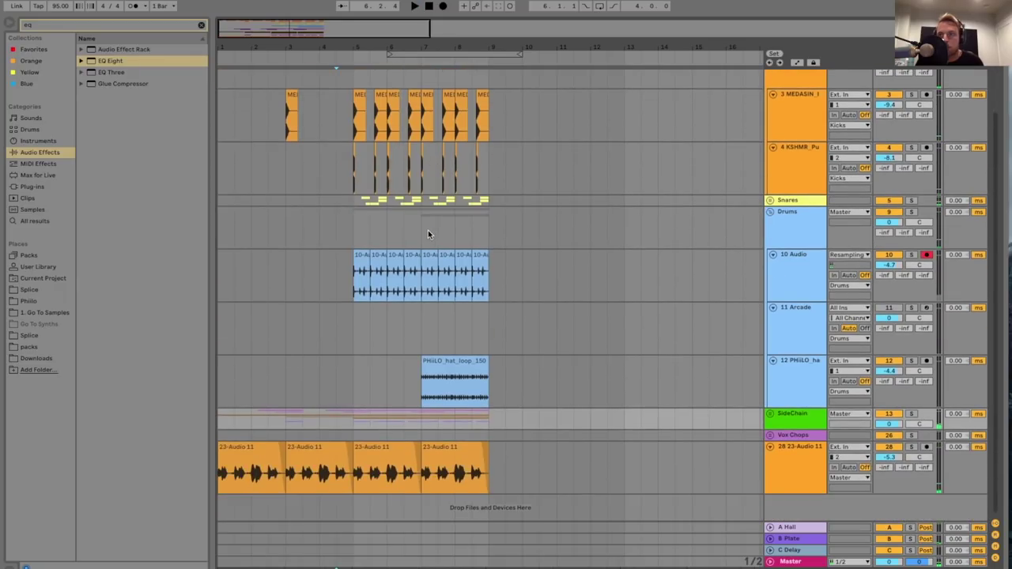
click(787, 375)
key(ctrl+t)
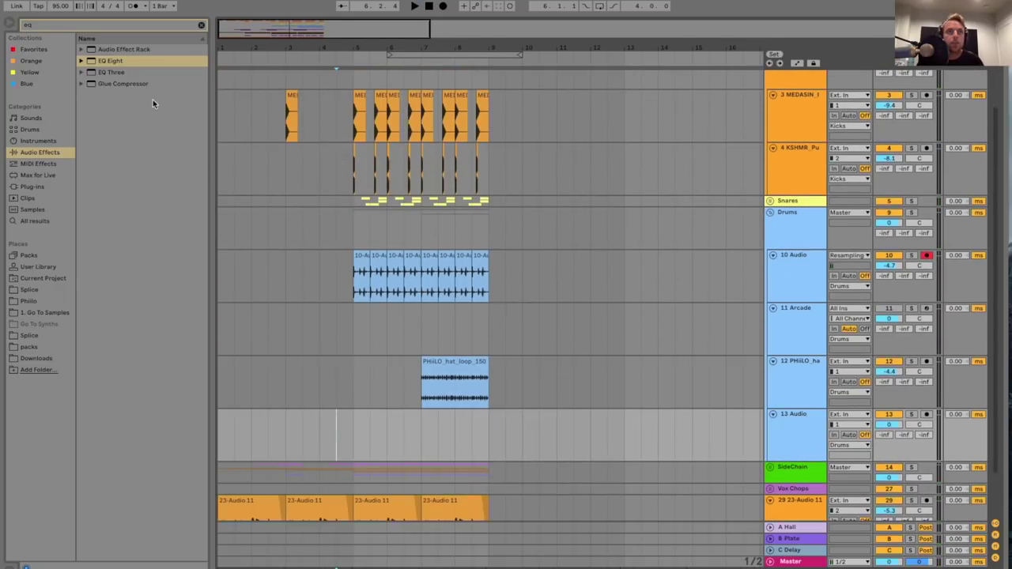
- Search the browser for "timbal" in the Philo folder and look through its Drum Hits results
click(106, 24)
text(timbal)
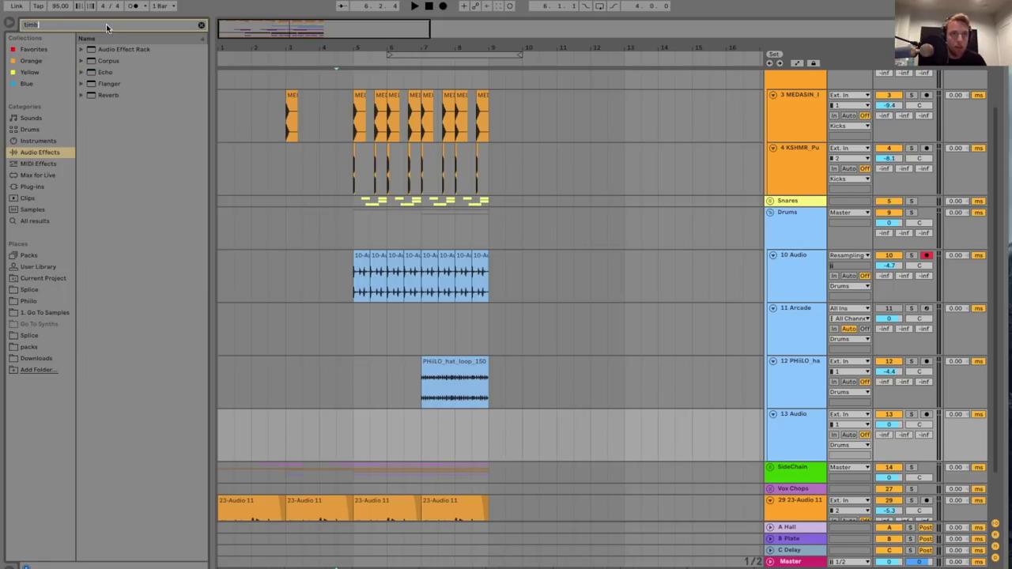
click(29, 302)
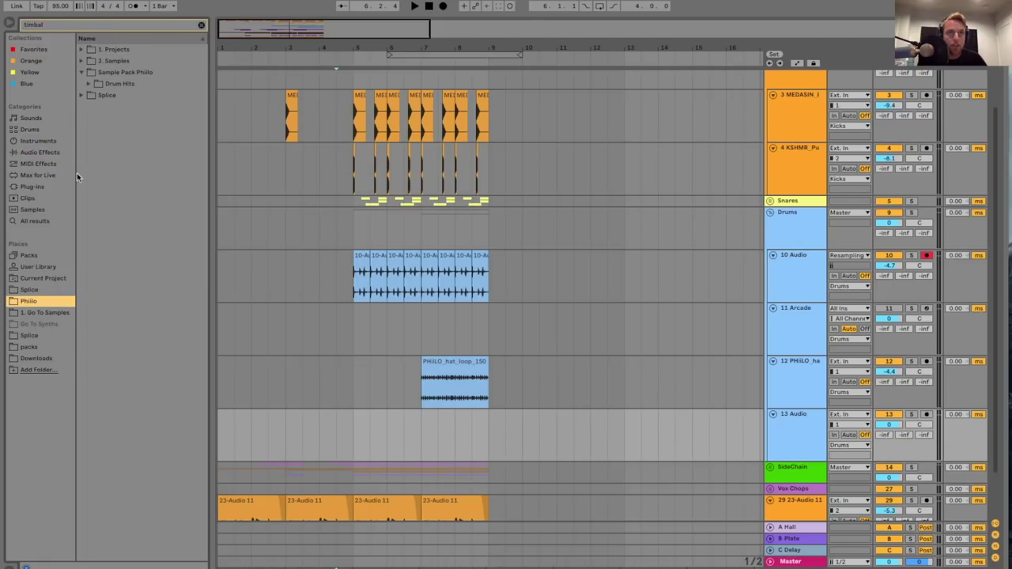
click(90, 84)
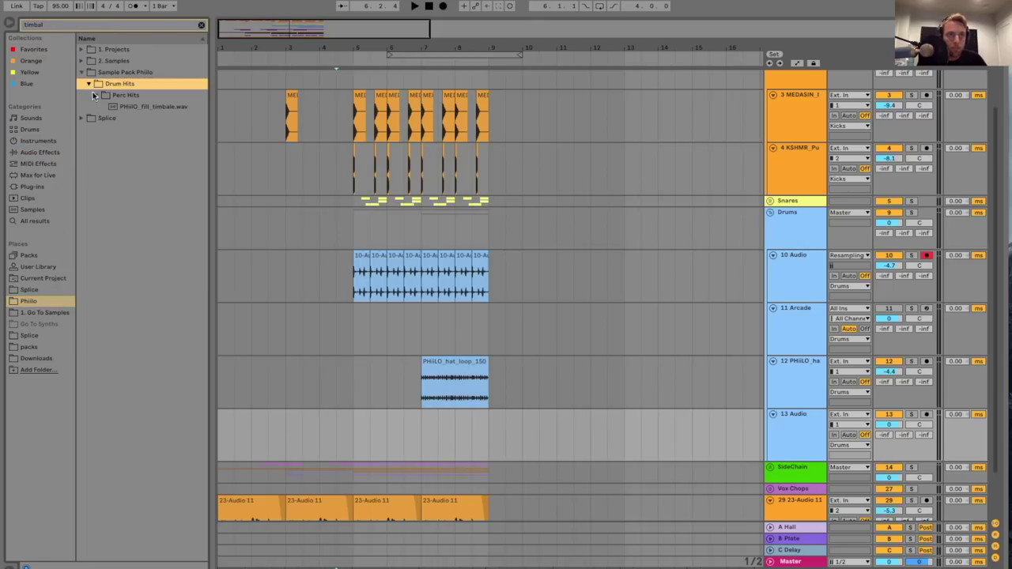
- Browse the Splice results in Reel People Soul Vol4 down to RP4_TIMBALE_FILLS and preview its samples
click(29, 336)
click(95, 142)
click(103, 153)
click(110, 164)
click(117, 175)
click(126, 188)
click(134, 200)
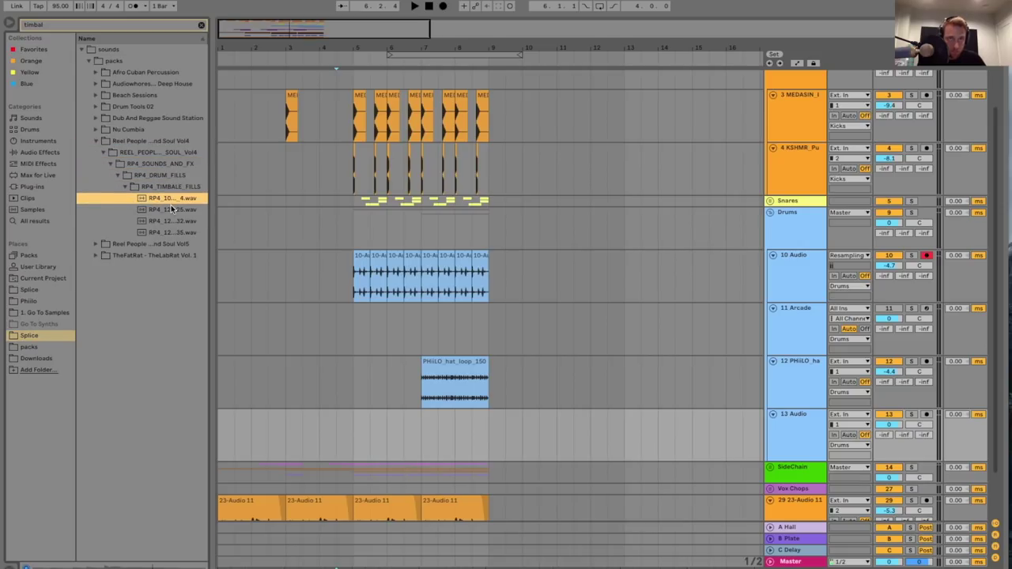
click(171, 209)
click(168, 222)
click(168, 232)
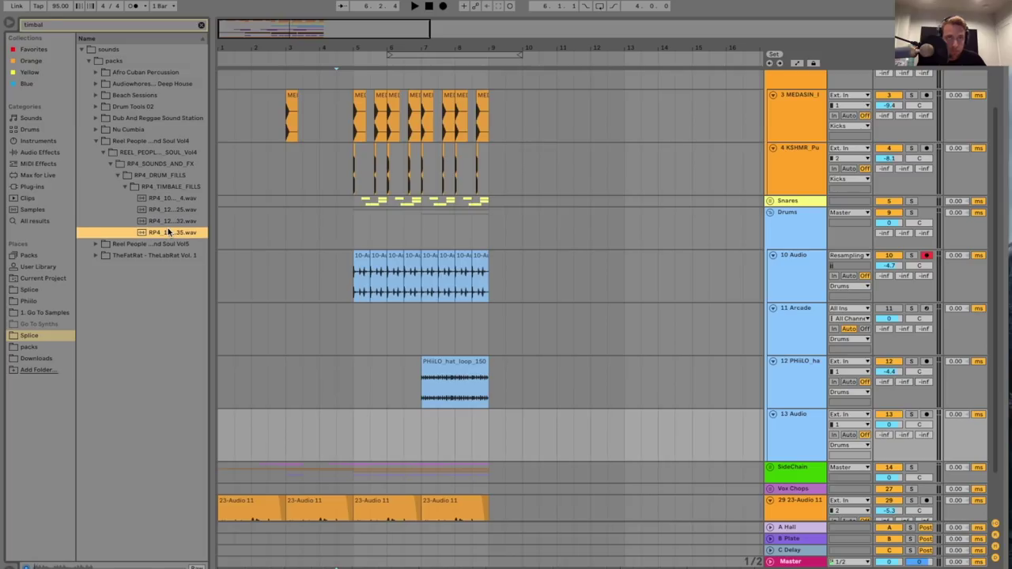
- Place the RP4_120_TIMBALE_32 fill on the new audio track around 4.3 and turn the grid off
click(168, 223)
drag(169, 223, 335, 450)
right_click(339, 450)
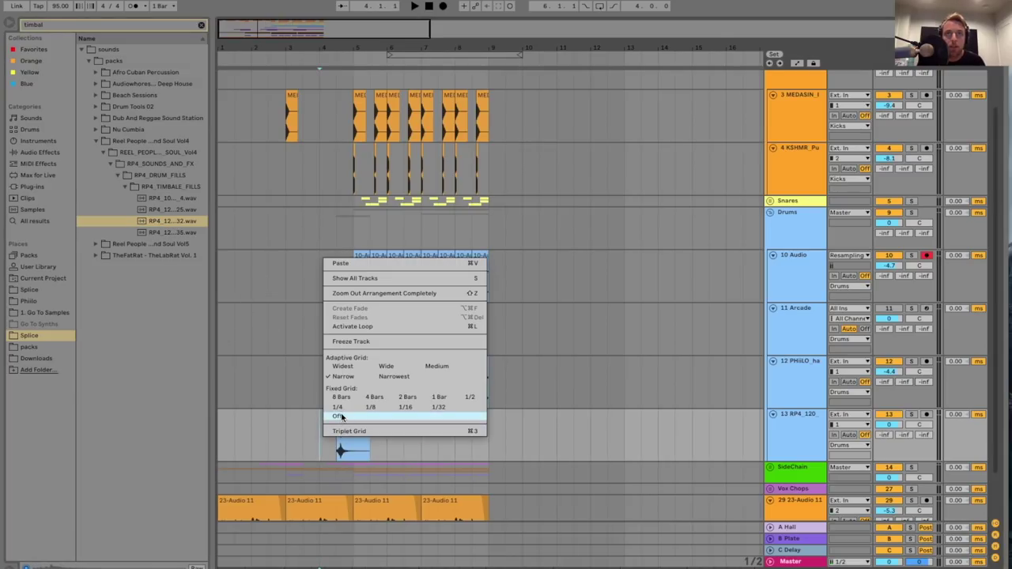
click(342, 417)
- Shift the timbale fill to start just before 4.3.3 and lower its track volume to -8.5 dB while auditioning it
drag(298, 49, 298, 127)
mouse_move(509, 423)
mouse_down()
mouse_move(551, 425)
mouse_move(524, 424)
mouse_up()
key(space)
key(space)
key(space)
drag(888, 425, 887, 430)
key(space)
key(space)
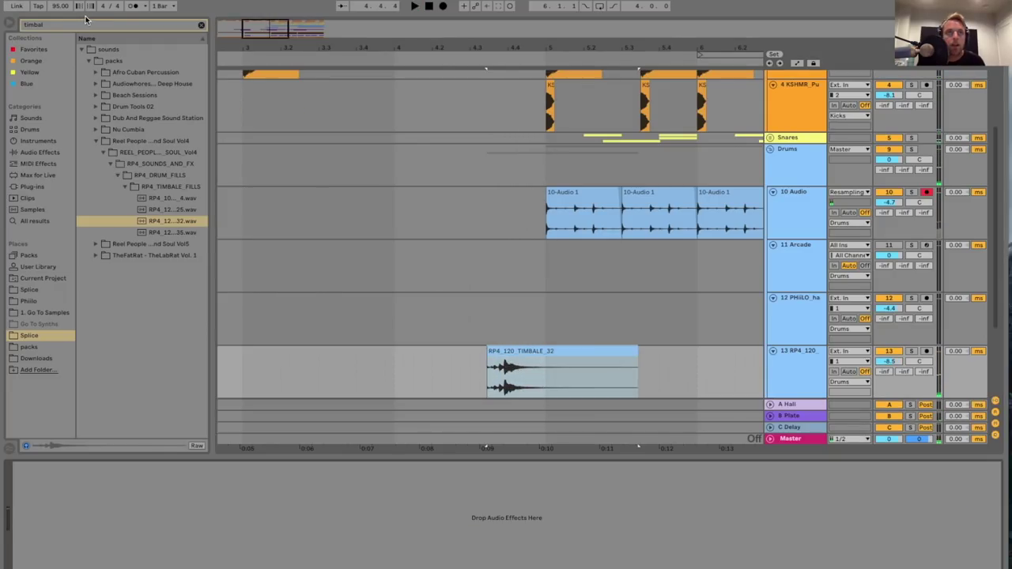
- Add EQ Eight to the timbale track with its first band set as a low cut
click(85, 27)
text(eq)
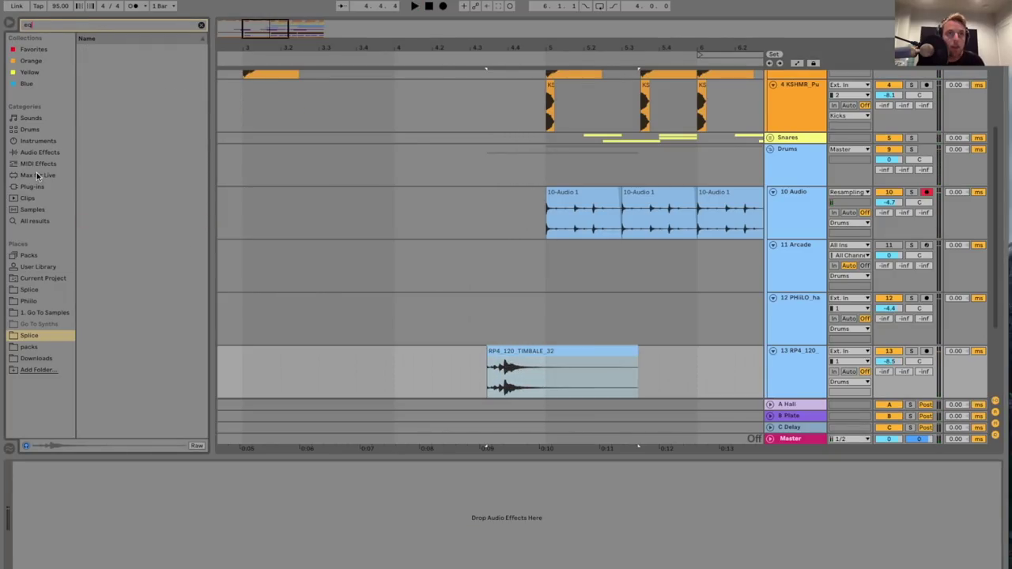
click(57, 155)
drag(106, 68, 116, 550)
click(68, 561)
click(79, 515)
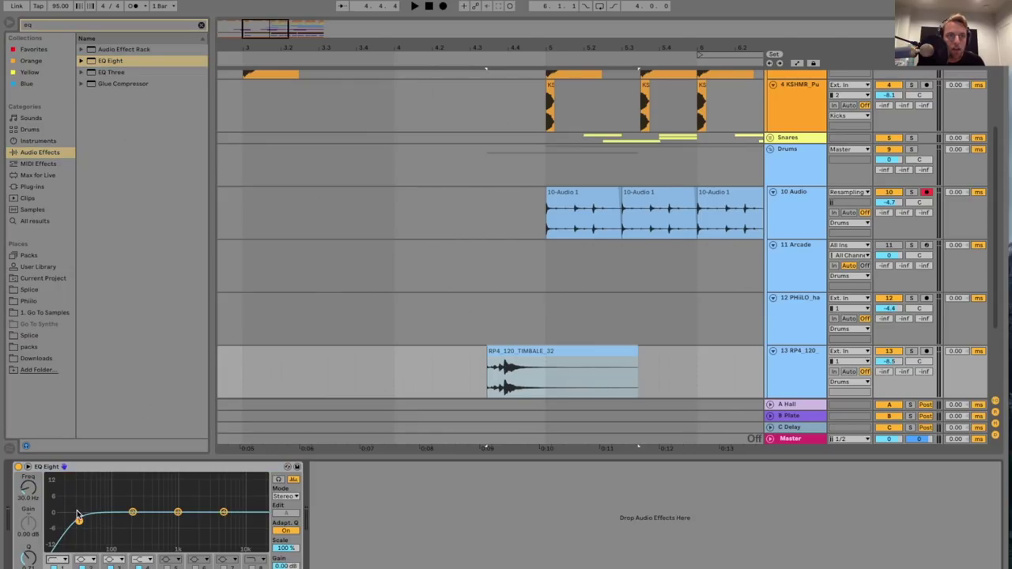
- Shape the timbale EQ with a low cut at 84.3 Hz, a slight dip near 1 kHz and a high-shelf boost of about 5 dB
drag(226, 513, 193, 498)
key(space)
key(space)
key(space)
click(98, 526)
drag(98, 526, 107, 524)
key(space)
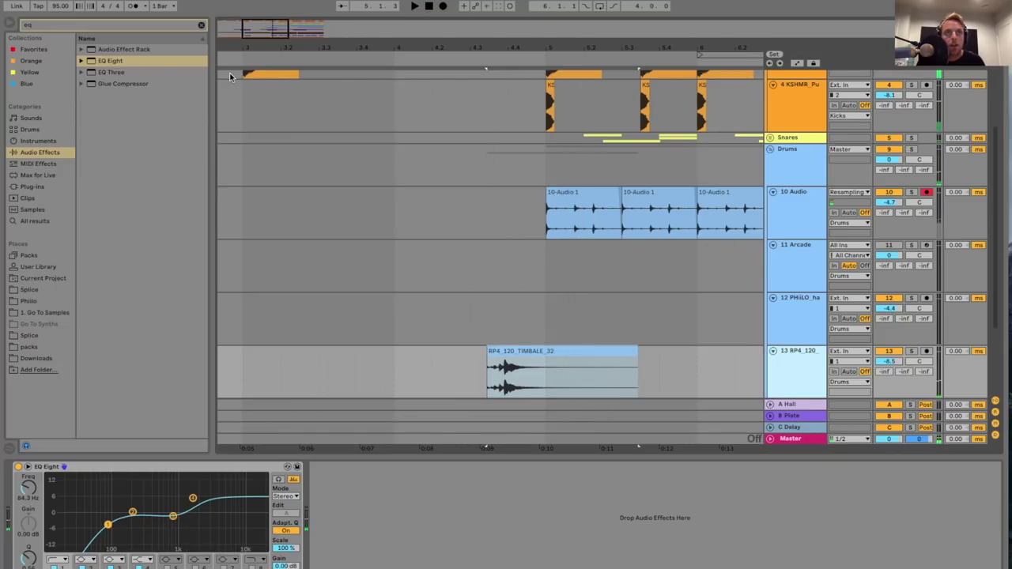
- Add a Reverb after the EQ on the timbale track and audition the fill with it
click(119, 24)
text(rever)
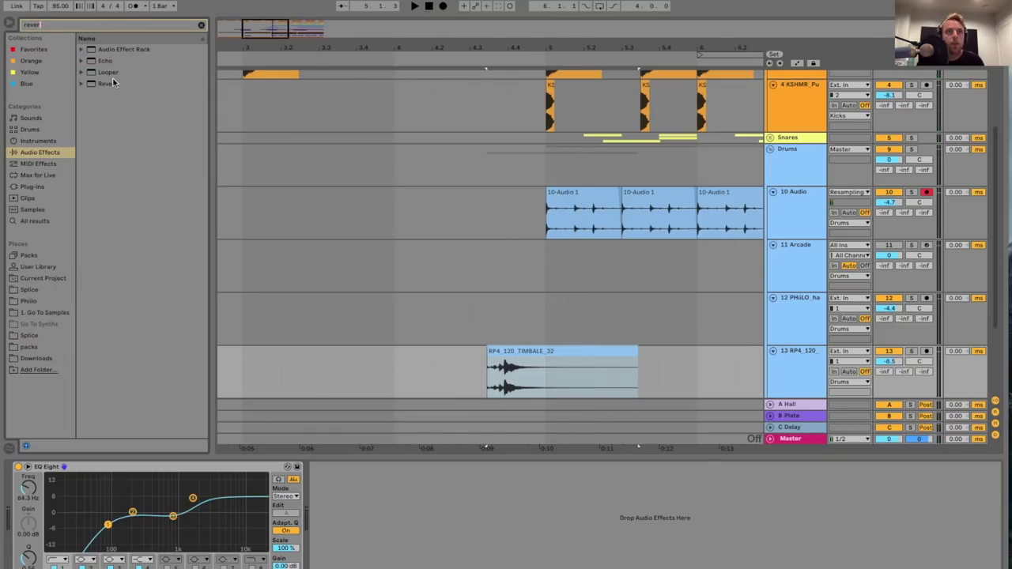
drag(109, 83, 521, 380)
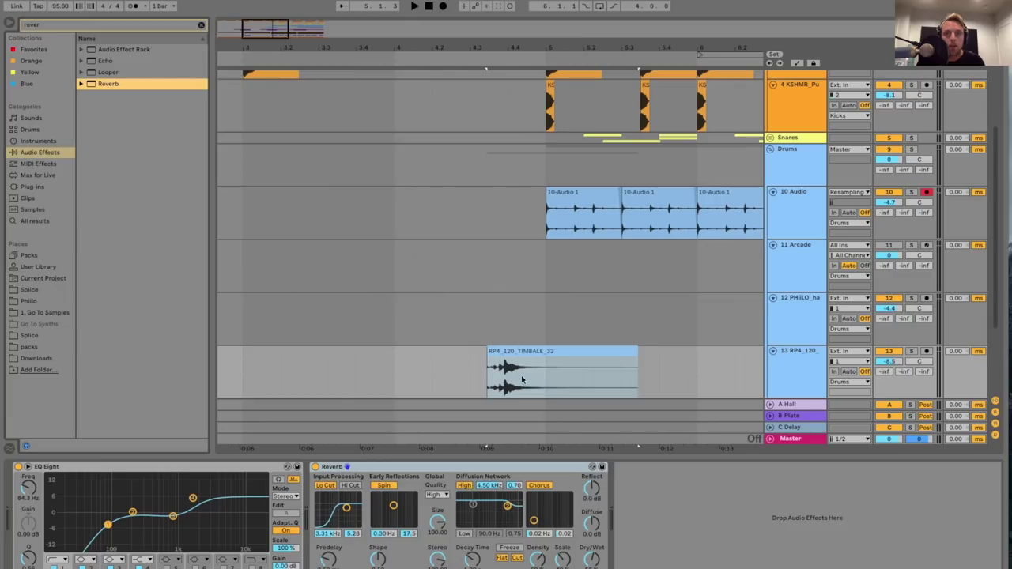
key(space)
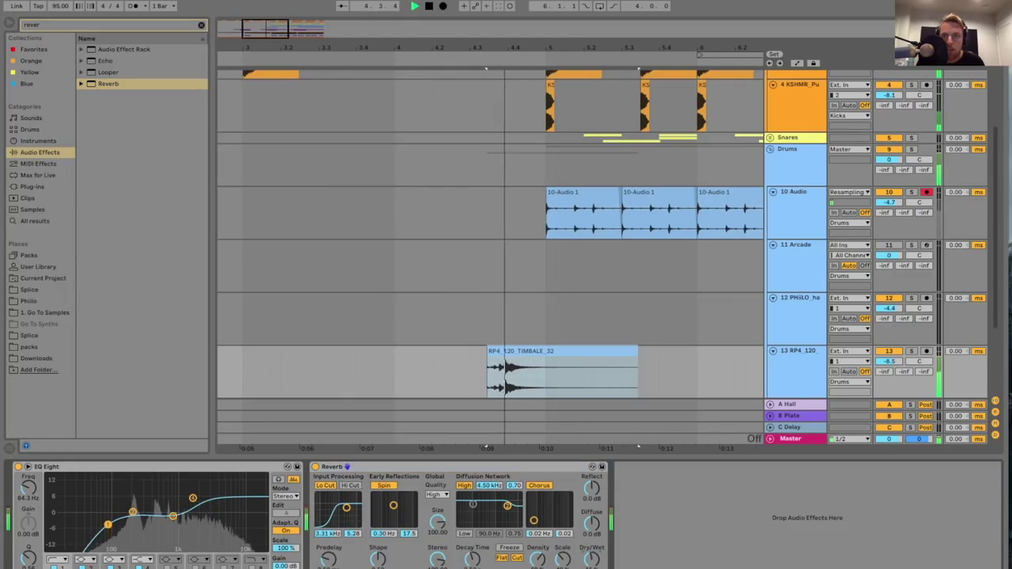
key(space)
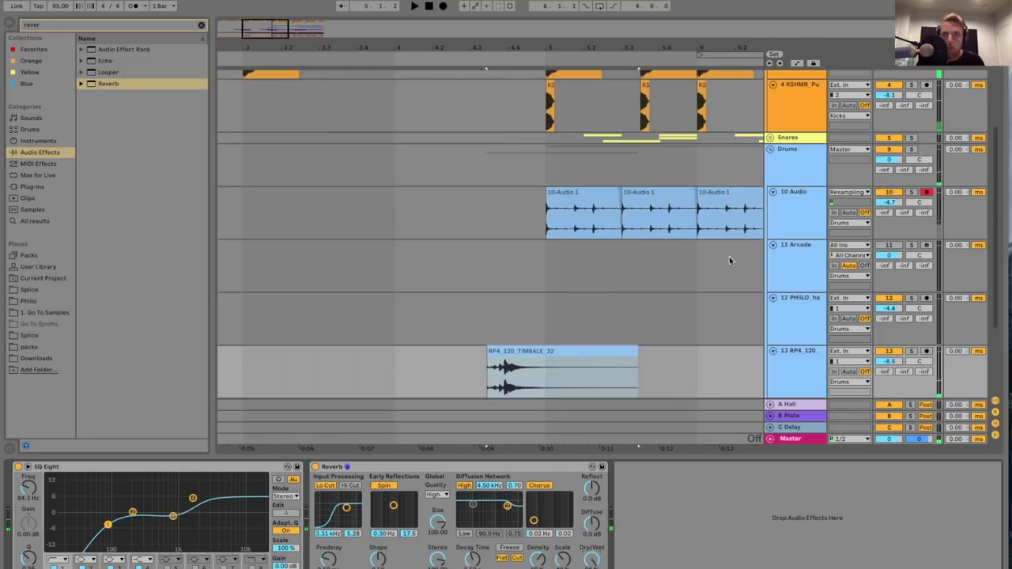
- Automate the Reverb Dry/Wet to ramp from zero up to about 58% on the timbale fill's last hit
key(a)
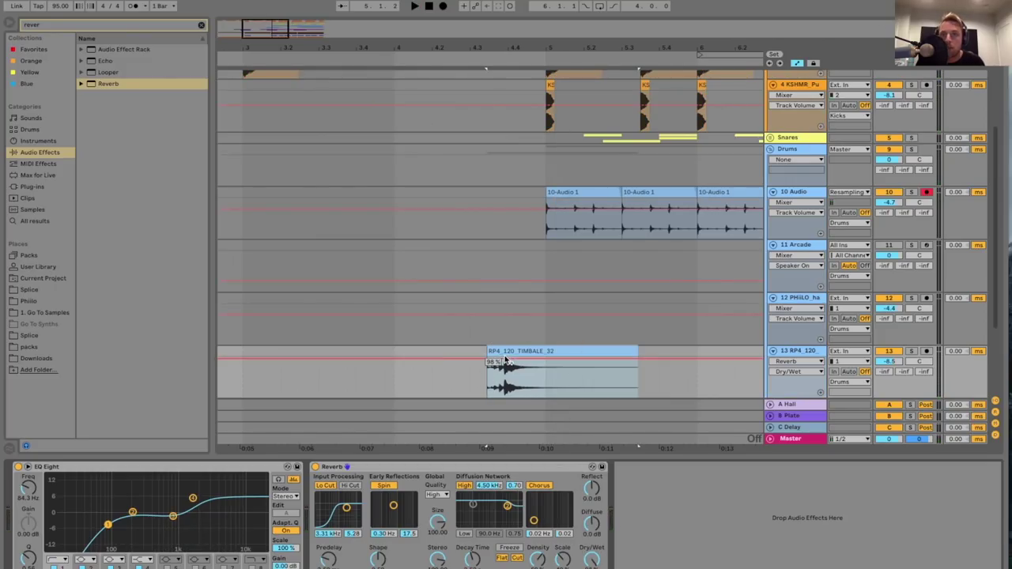
click(505, 359)
drag(499, 359, 500, 392)
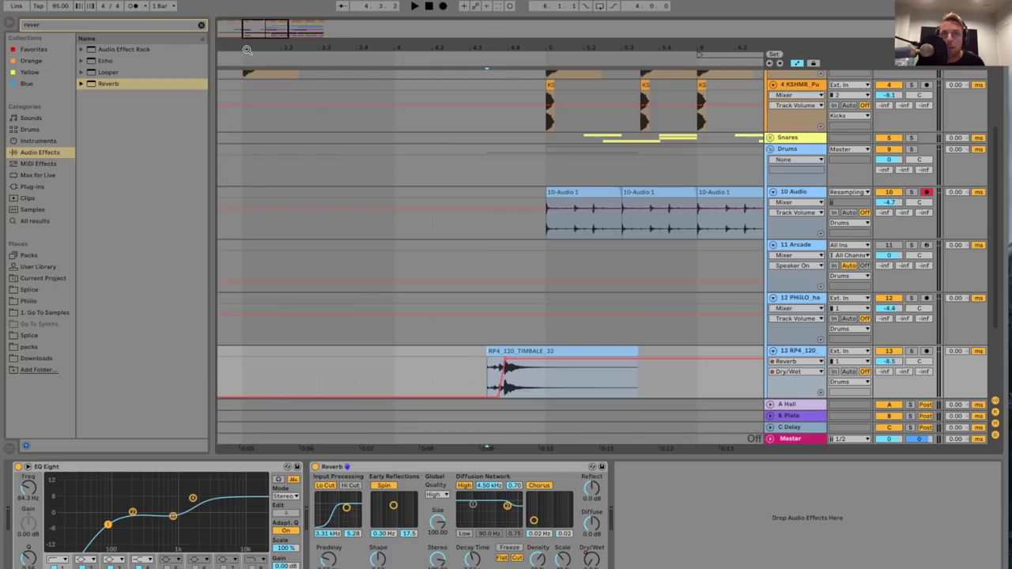
drag(259, 34, 262, 30)
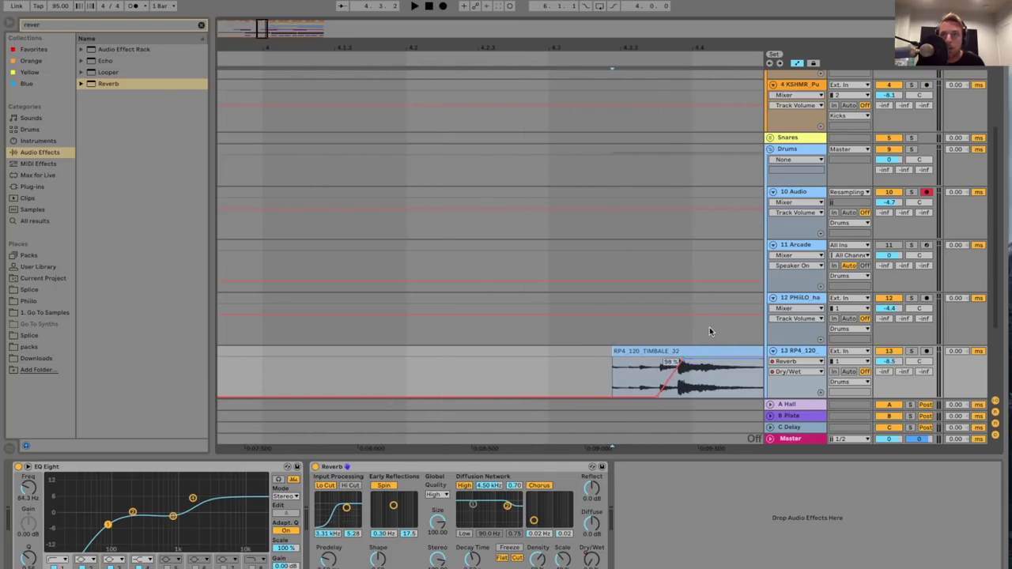
drag(676, 364, 676, 371)
key(space)
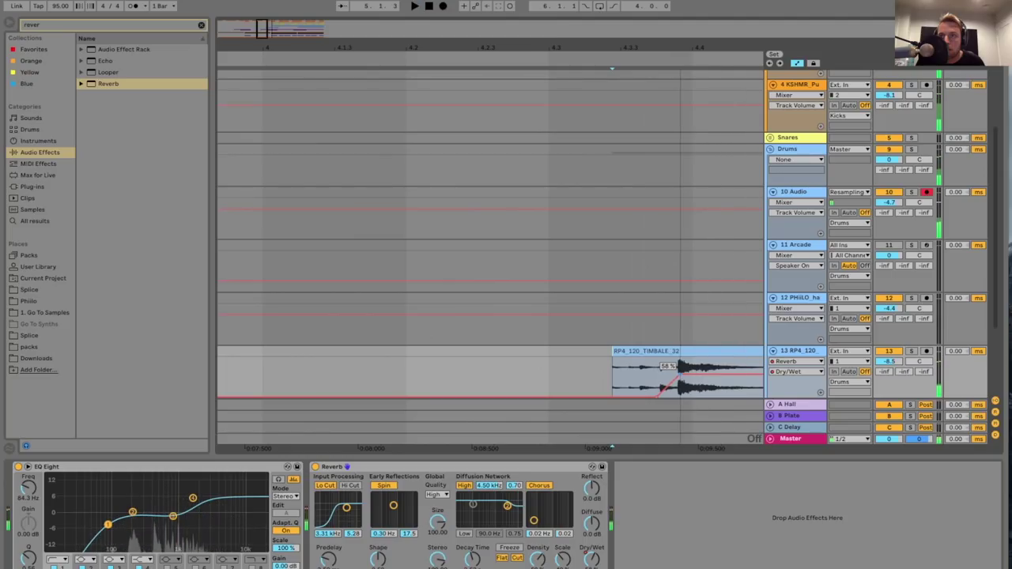
- Search the audio effects for "ott" and add the OTT preset after the Reverb on the timbale track
key(BackSpace)
key(BackSpace)
key(BackSpace)
key(BackSpace)
key(BackSpace)
text(ott)
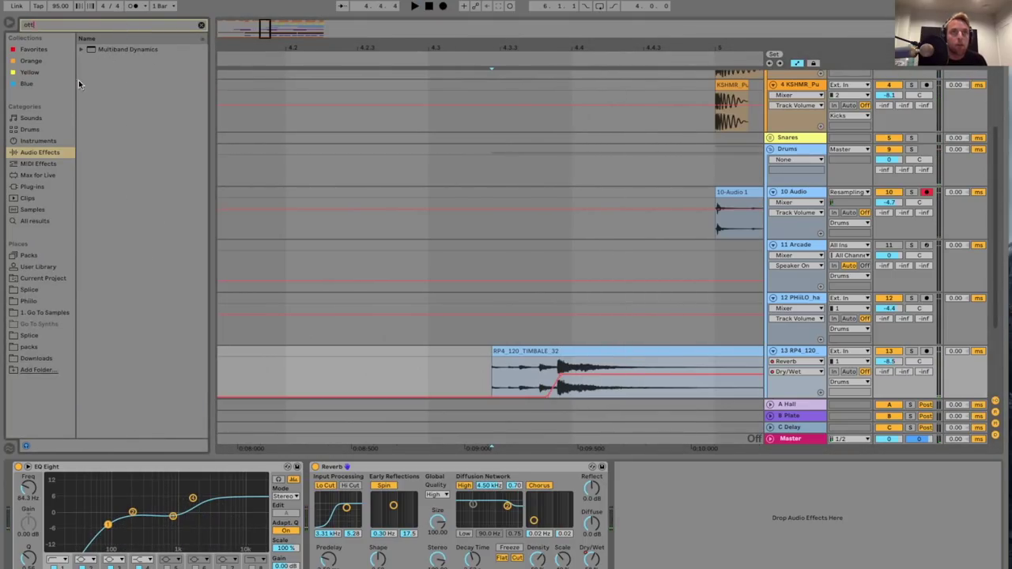
click(87, 51)
click(117, 61)
drag(117, 61, 981, 514)
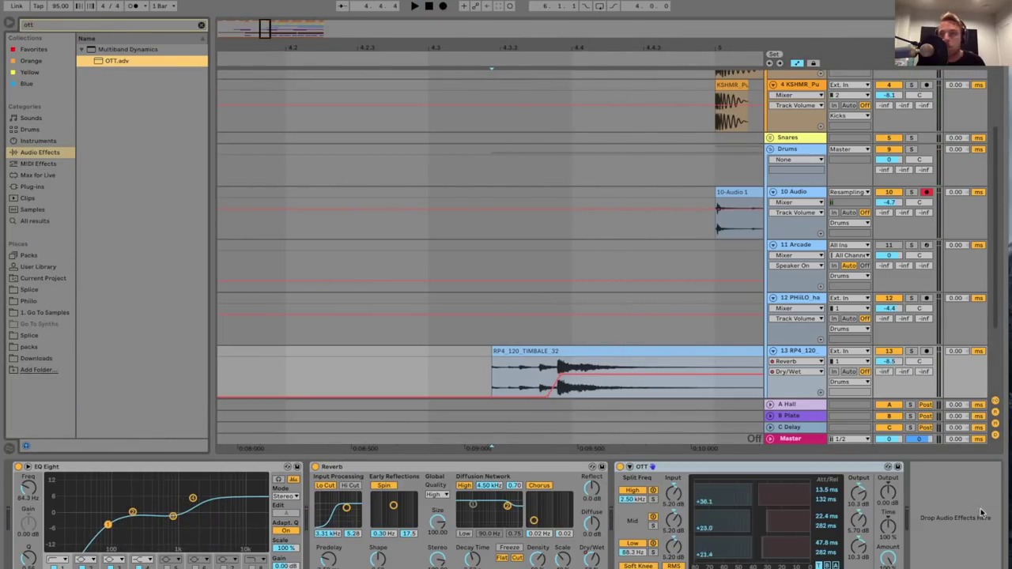
- Automate the OTT Amount to rise from zero to about 39% on the fill's last hit, and set the grid to adaptive Narrow
click(888, 559)
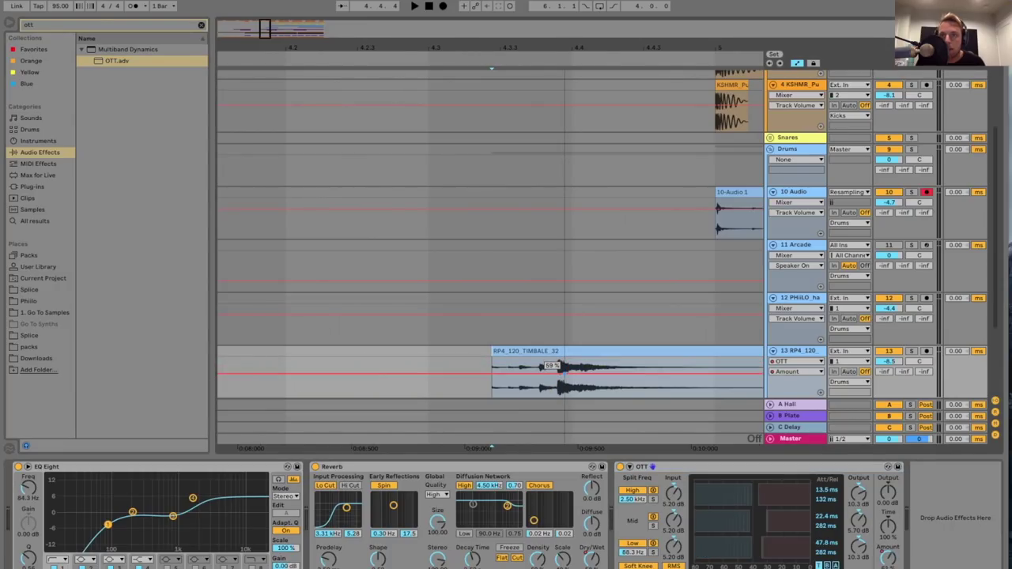
drag(559, 378, 560, 386)
key(space)
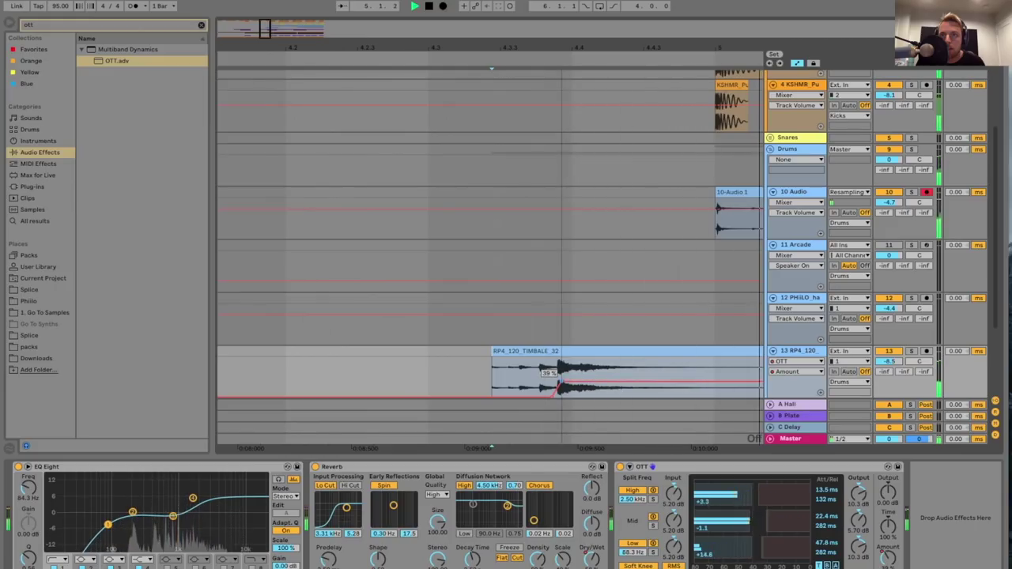
right_click(620, 364)
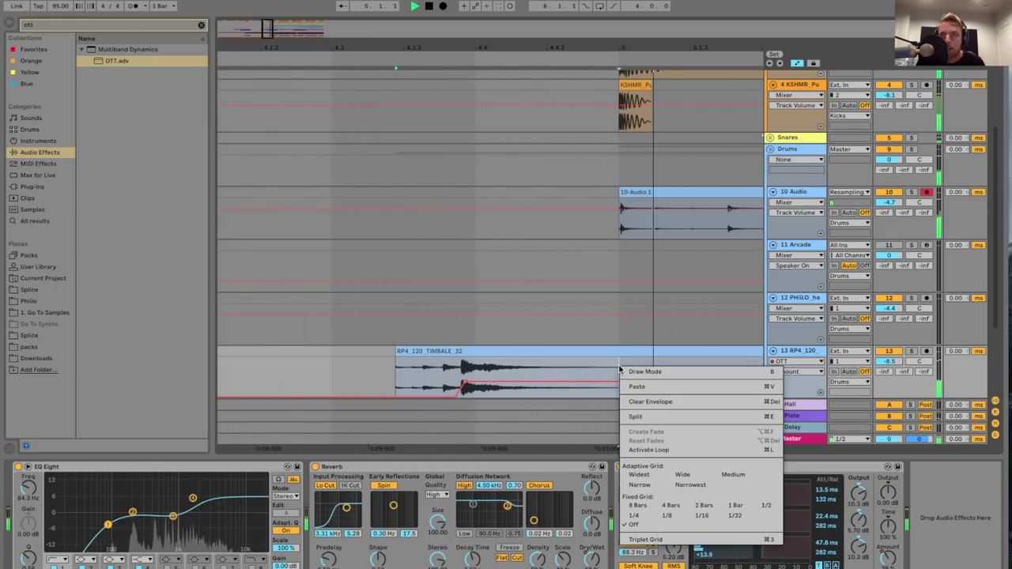
click(641, 486)
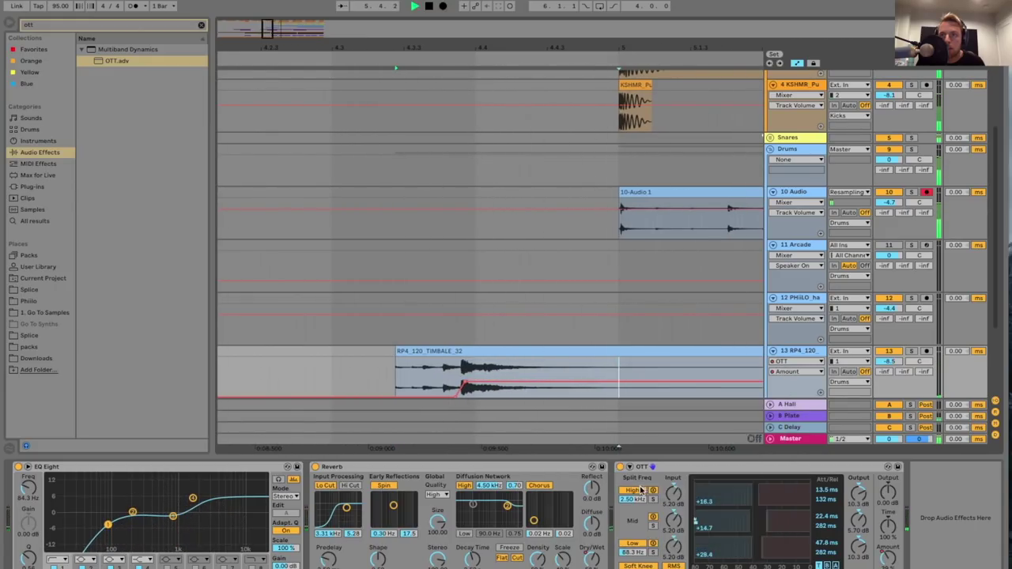
- Raise the timbale track's volume to -6.6 dB while auditioning the fill into bar 5
key(space)
key(space)
drag(889, 362, 889, 350)
key(space)
key(space)
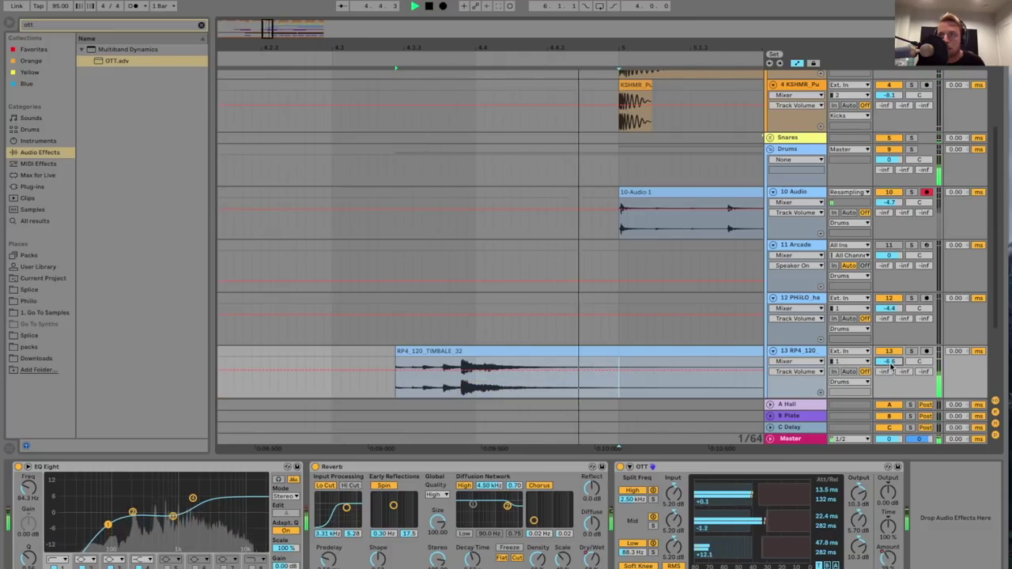
click(602, 386)
key(space)
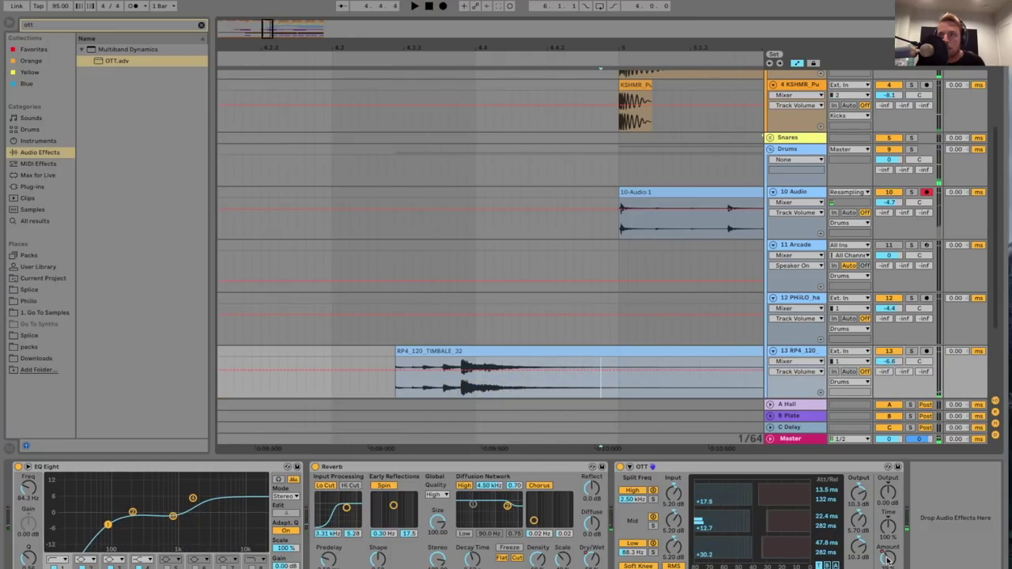
- Drop the timbale track's OTT Amount automation back to zero at bar 5 and check the Reverb Dry/Wet automation there
click(887, 558)
click(616, 382)
drag(637, 383, 619, 397)
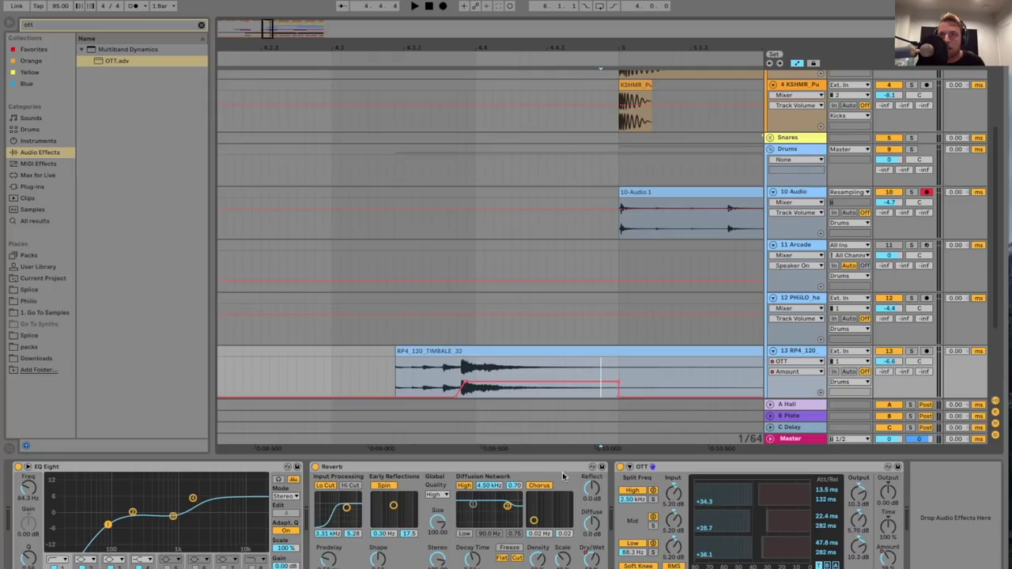
click(598, 558)
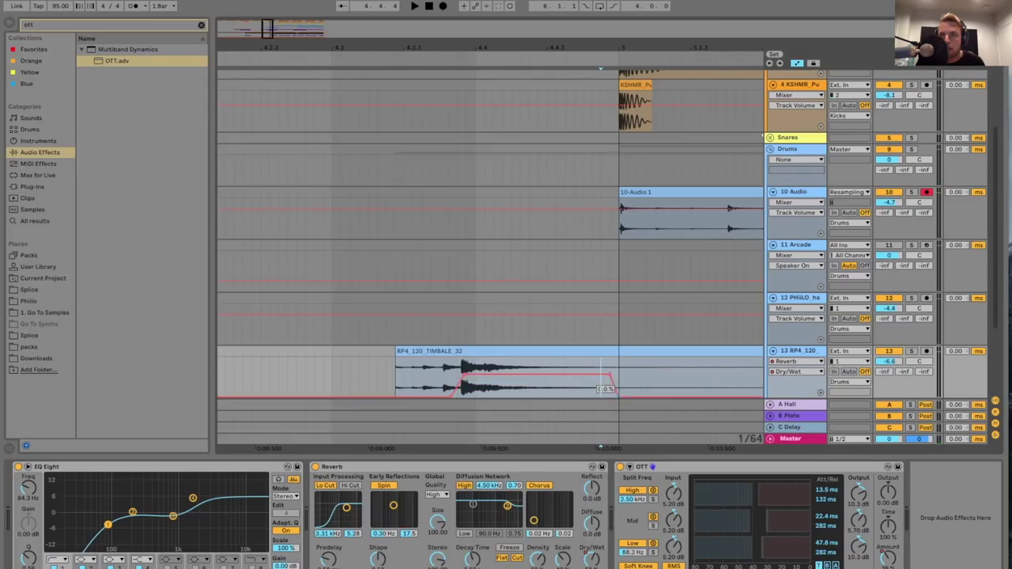
- Split the timbale clip at bar 5, delete the remainder, and add a short fade-out to the fill's end
click(618, 369)
key(super+e)
click(650, 350)
key(Delete)
key(a)
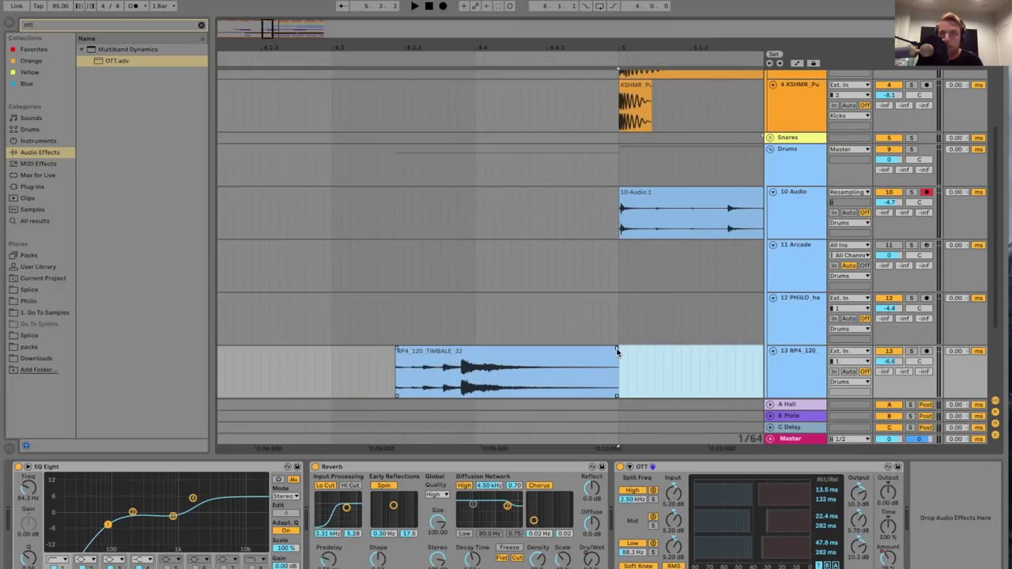
drag(610, 351, 585, 348)
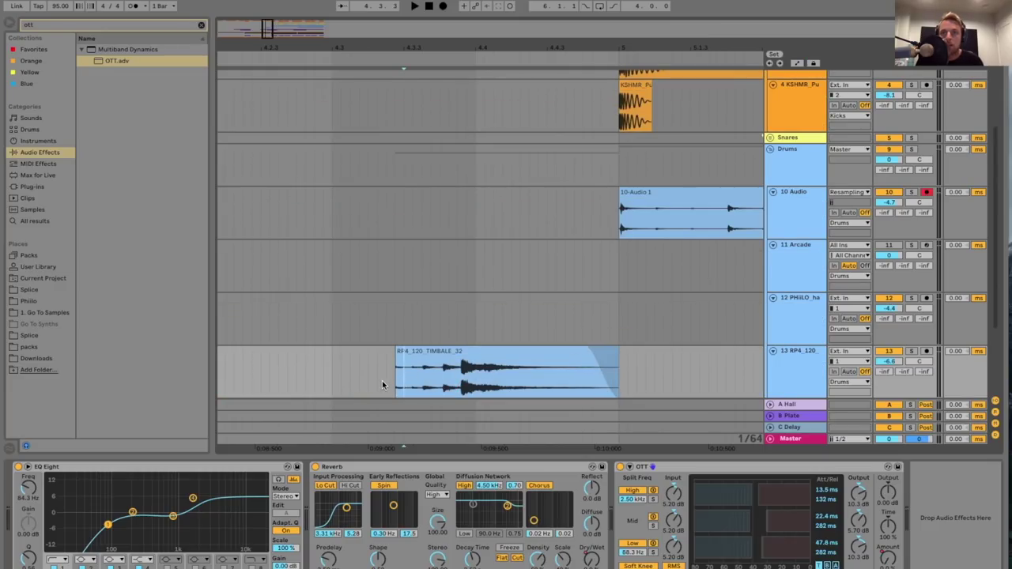
key(space)
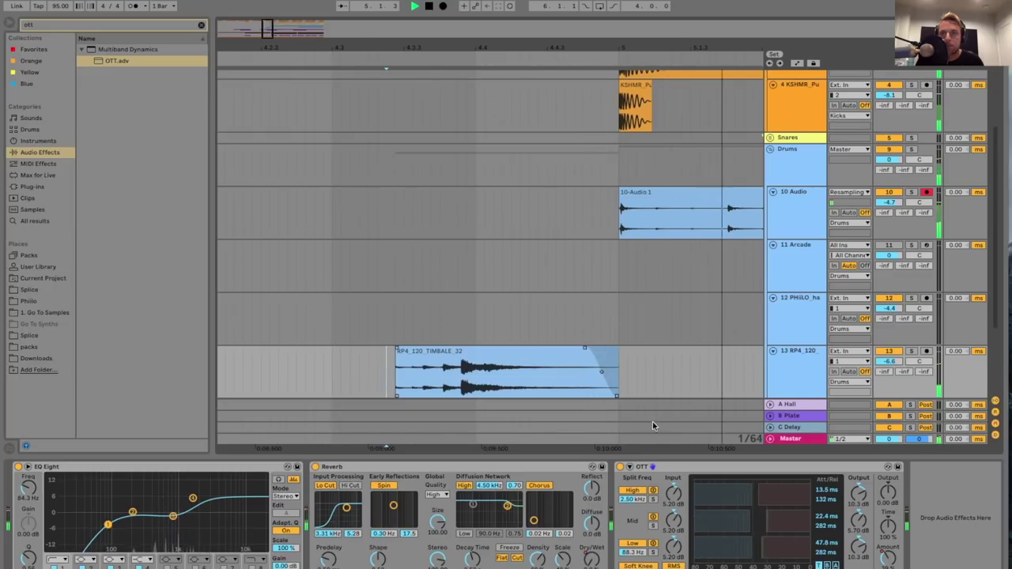
- Show the whole arrangement and expand the Vox Chops group with its recorded 28 Audio track
double_click(652, 455)
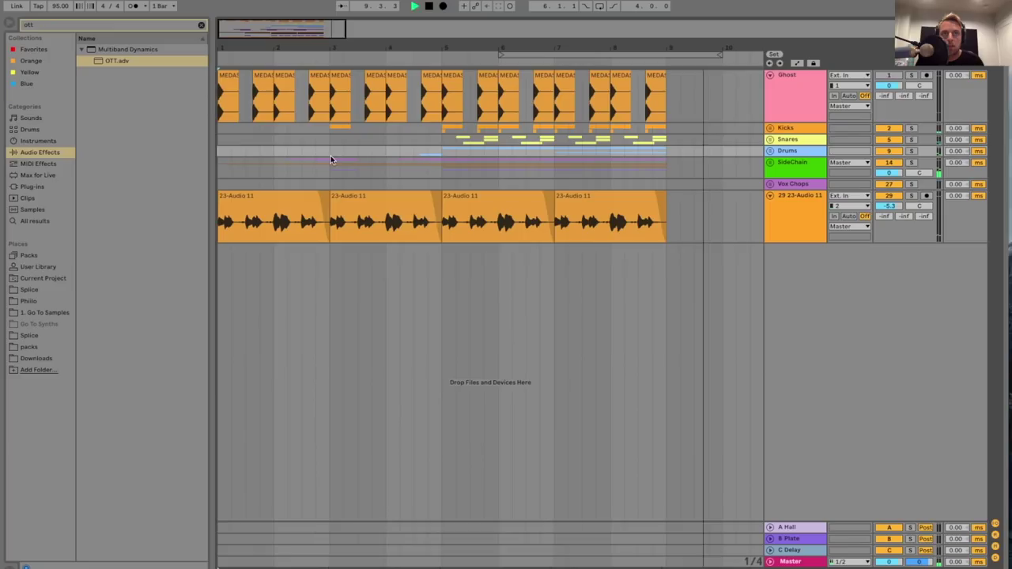
click(801, 197)
click(763, 185)
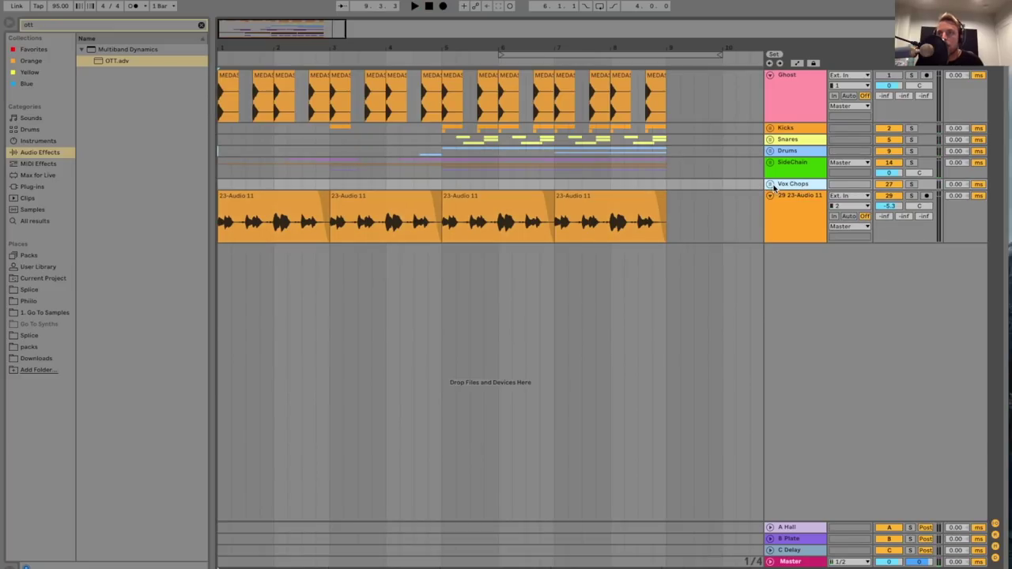
click(770, 184)
click(797, 258)
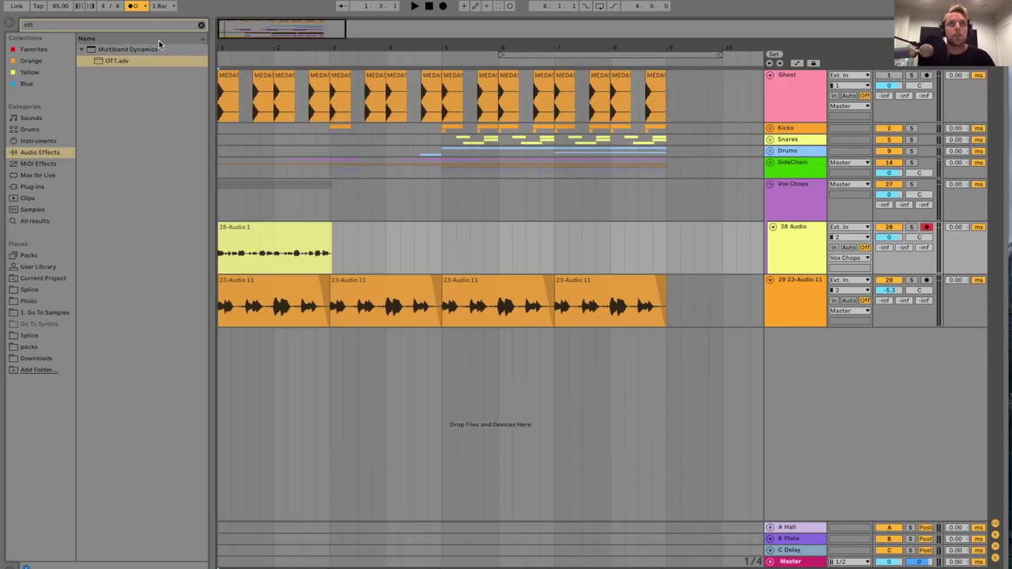
- Search the User Library for "vox" and add the Vox Chop FX rack to the Vox Chops group
click(156, 29)
text(vox)
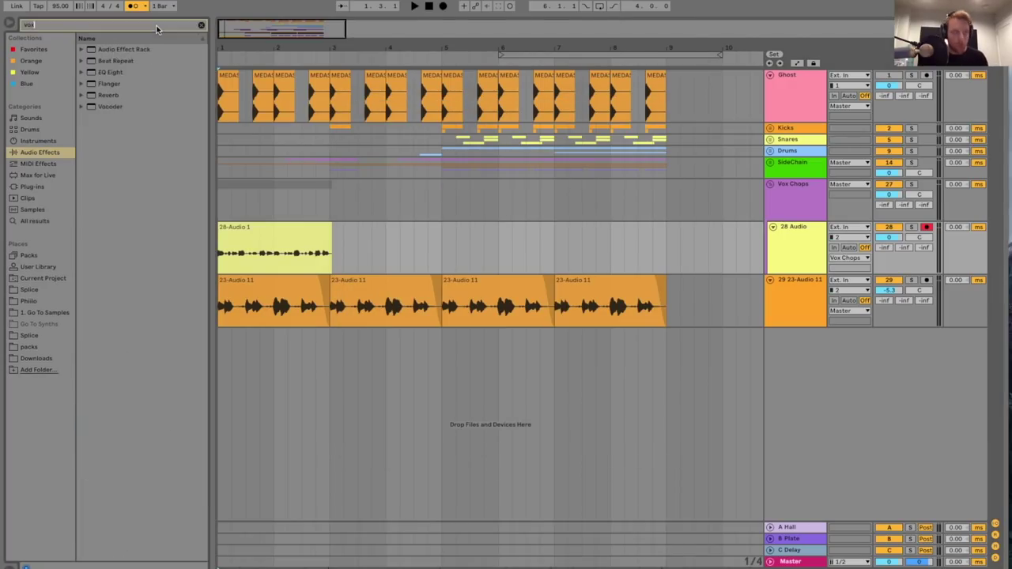
click(37, 267)
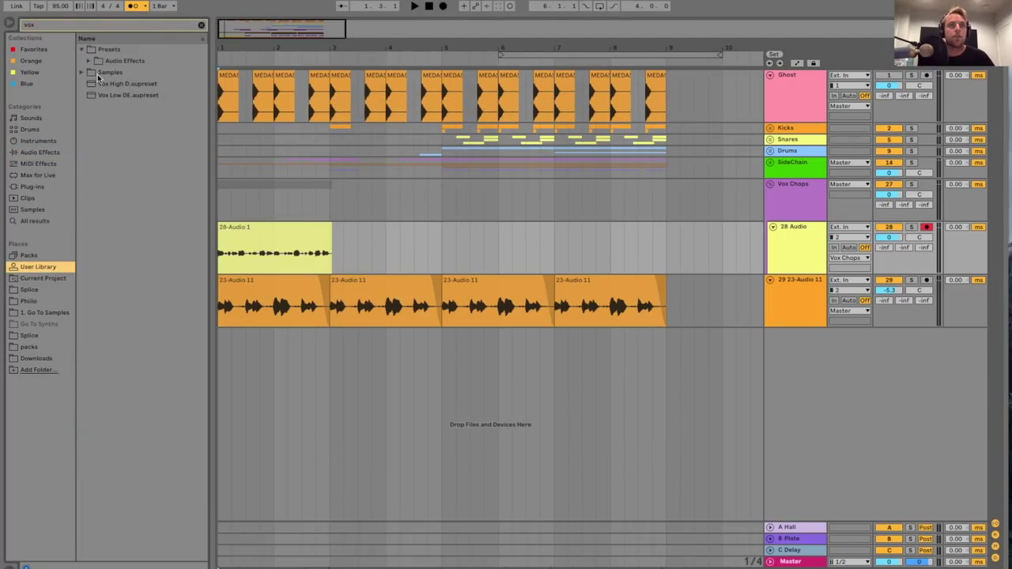
click(88, 63)
click(96, 72)
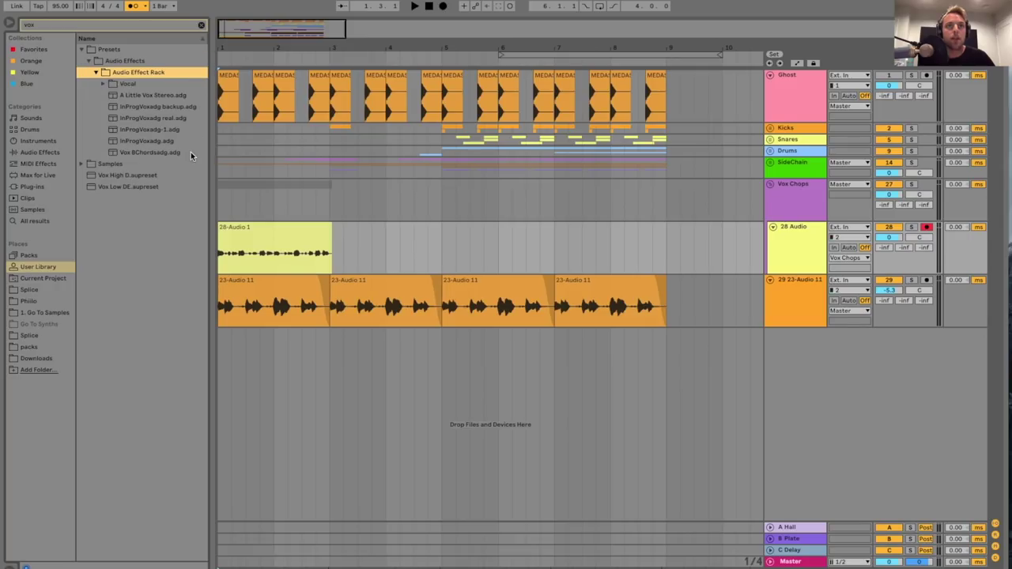
click(101, 84)
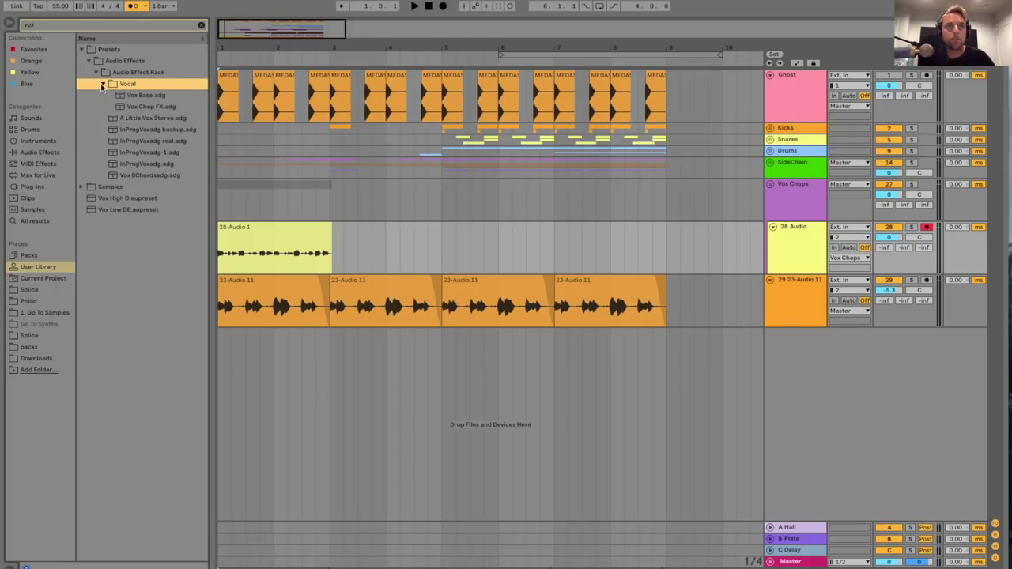
click(129, 106)
drag(136, 111, 786, 203)
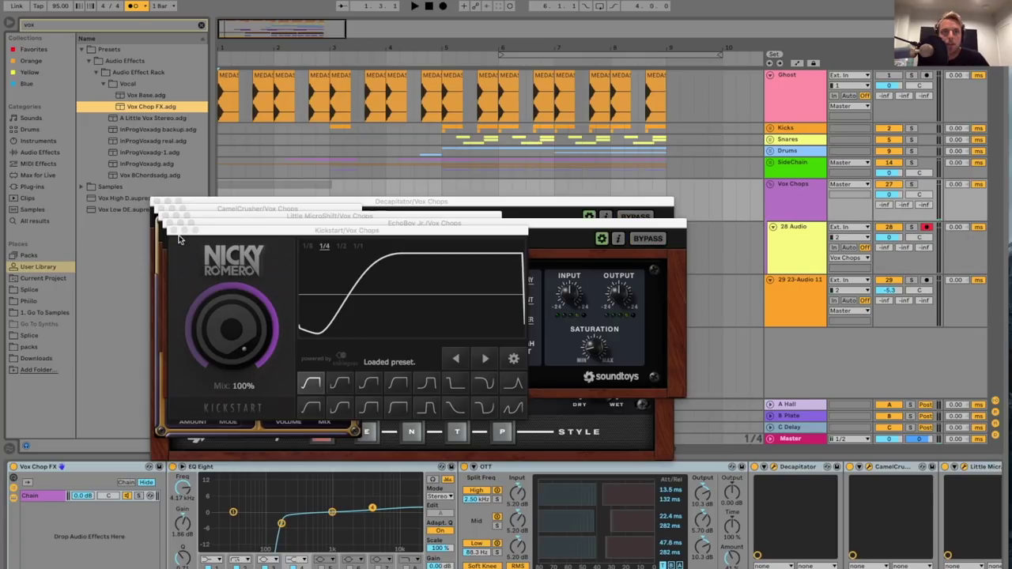
- Close the Kickstart, EchoBoy Jr., Little MicroShift, CamelCrusher and Decapitator plug-in windows
click(174, 231)
click(169, 223)
click(165, 216)
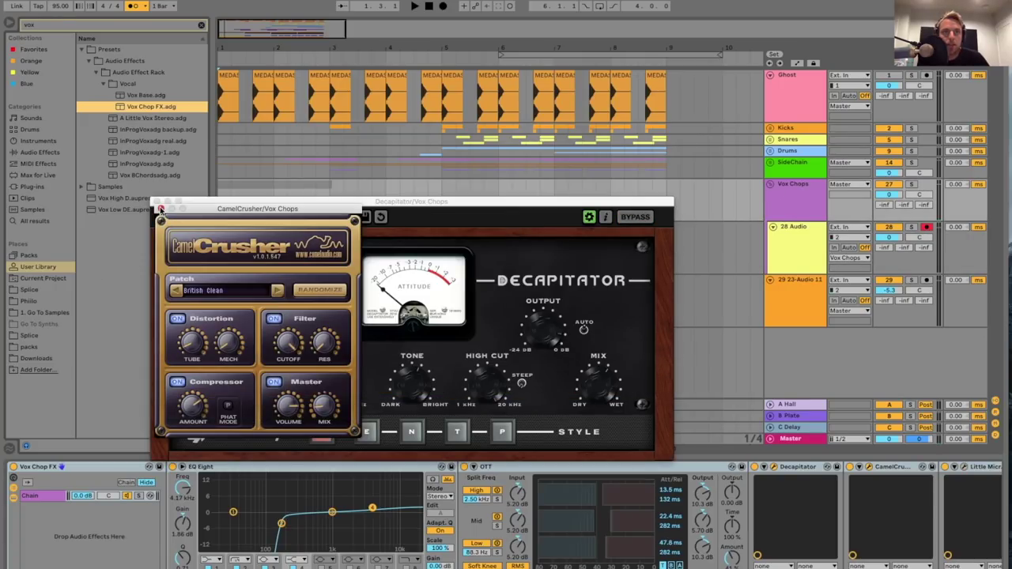
click(161, 209)
click(158, 202)
- Examine the devices in the Vox Chop FX chain from EQ Eight and OTT through to Kickstart, including Decapitator's settings
scroll(296, 514, right, 10)
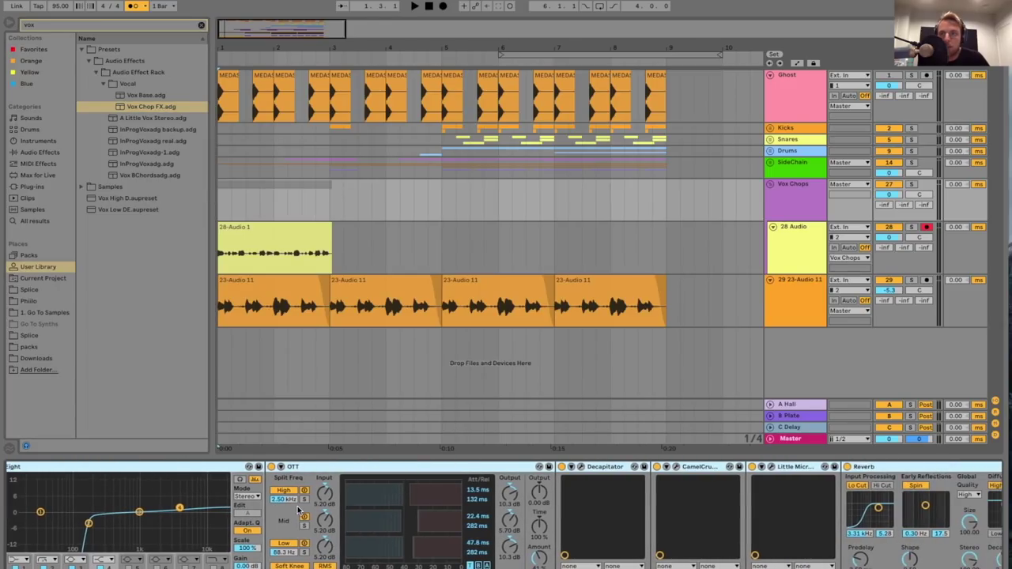
click(353, 467)
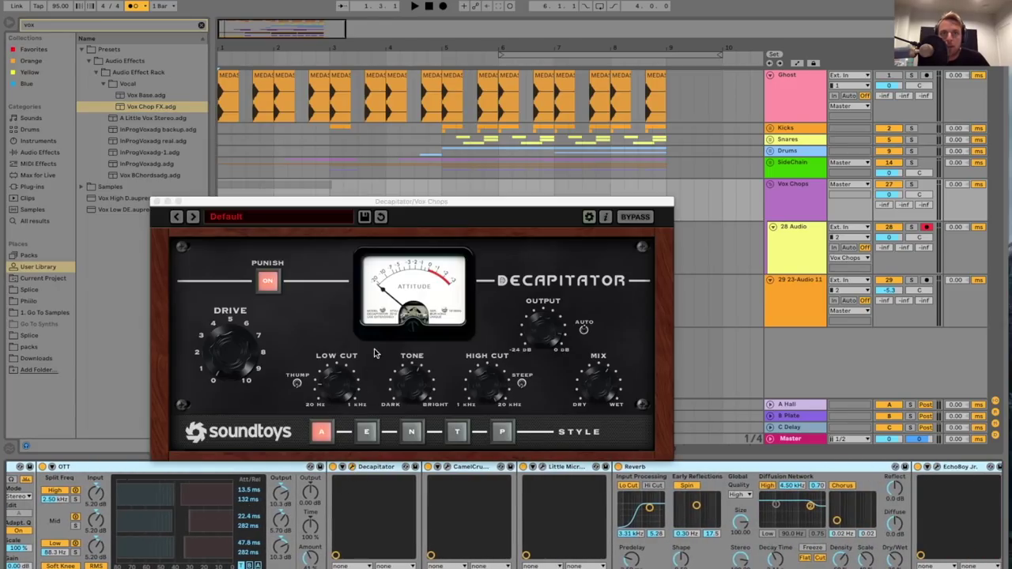
click(157, 203)
scroll(474, 471, right, 5)
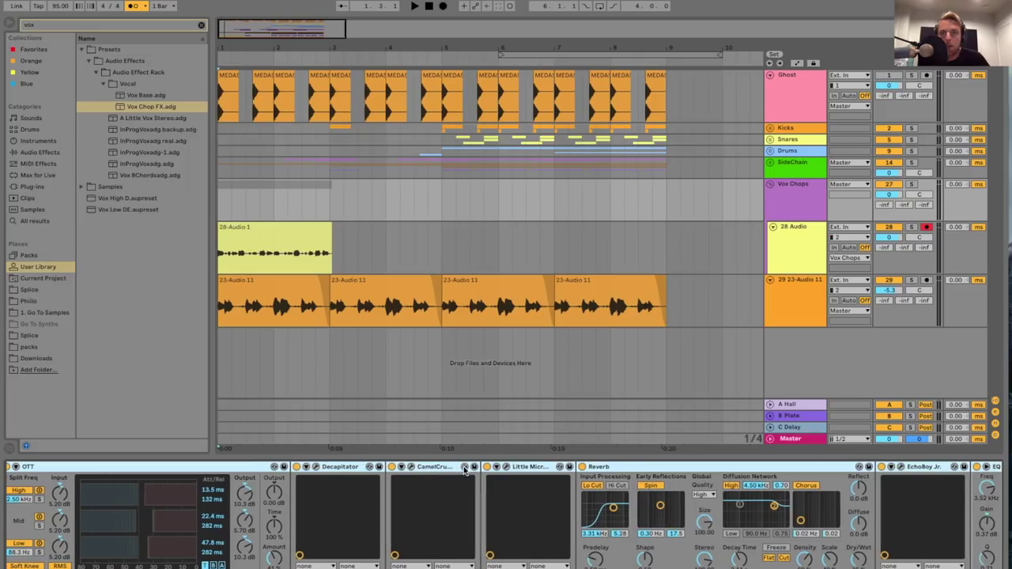
scroll(465, 471, right, 1)
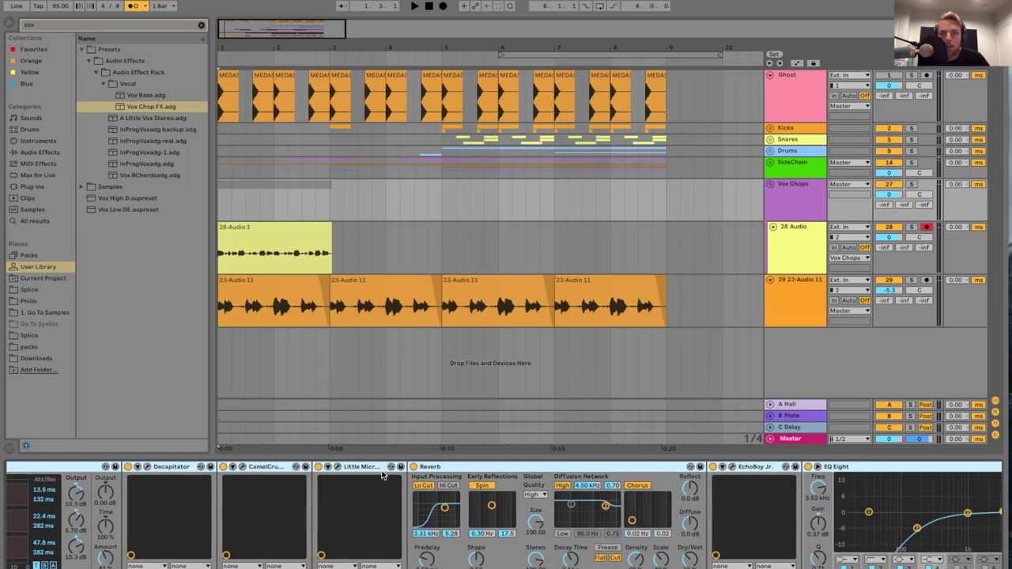
click(338, 467)
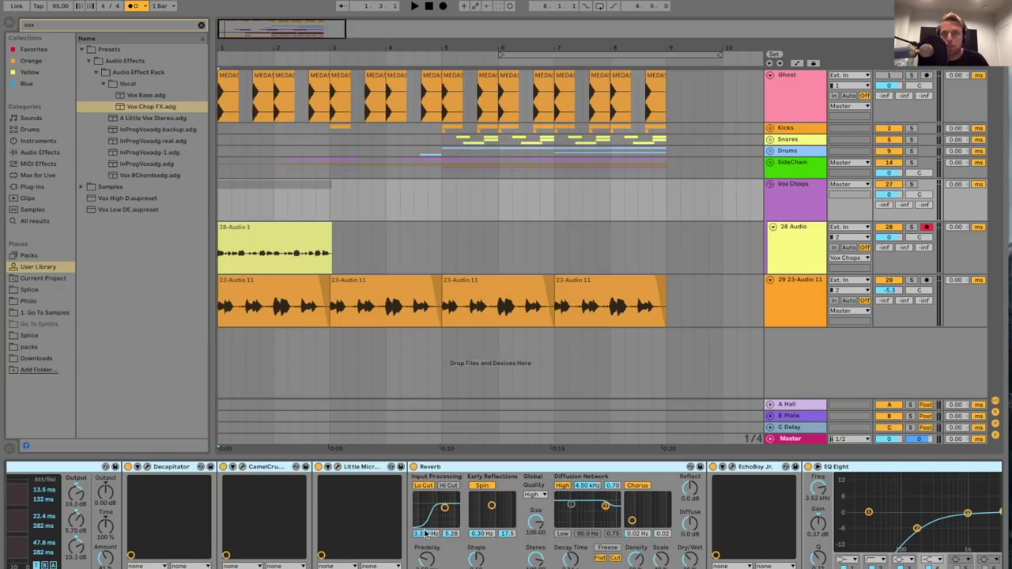
scroll(425, 535, right, 5)
scroll(424, 535, right, 2)
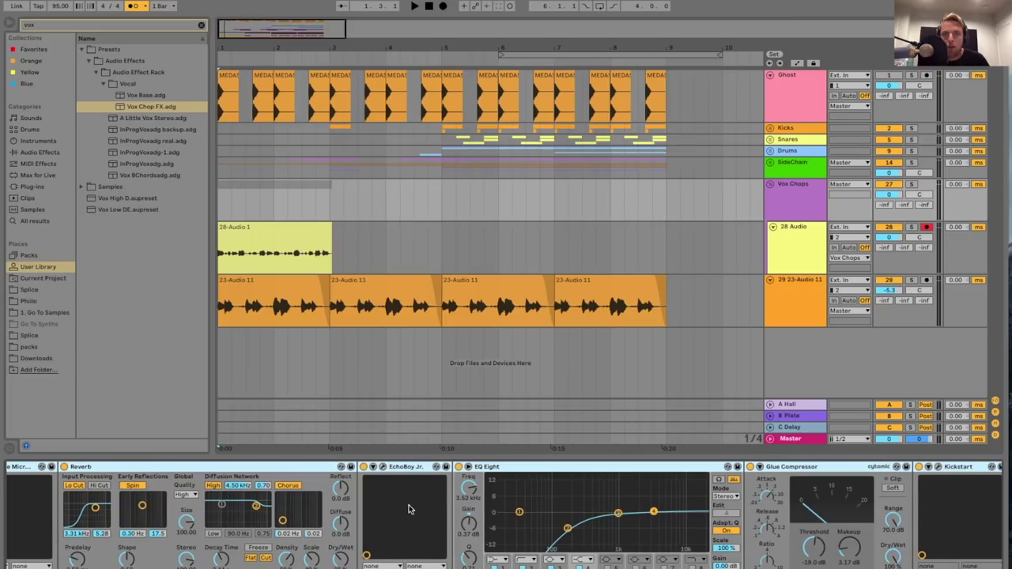
scroll(447, 514, right, 4)
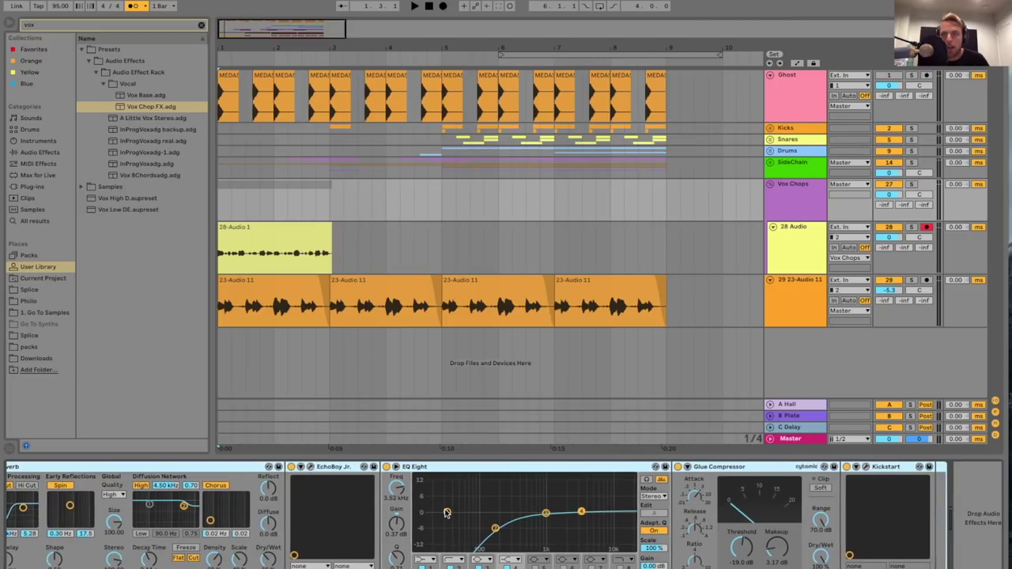
click(852, 469)
click(851, 468)
- Audition the recorded vocal chops through the Vox Chop FX rack from bar 1
key(space)
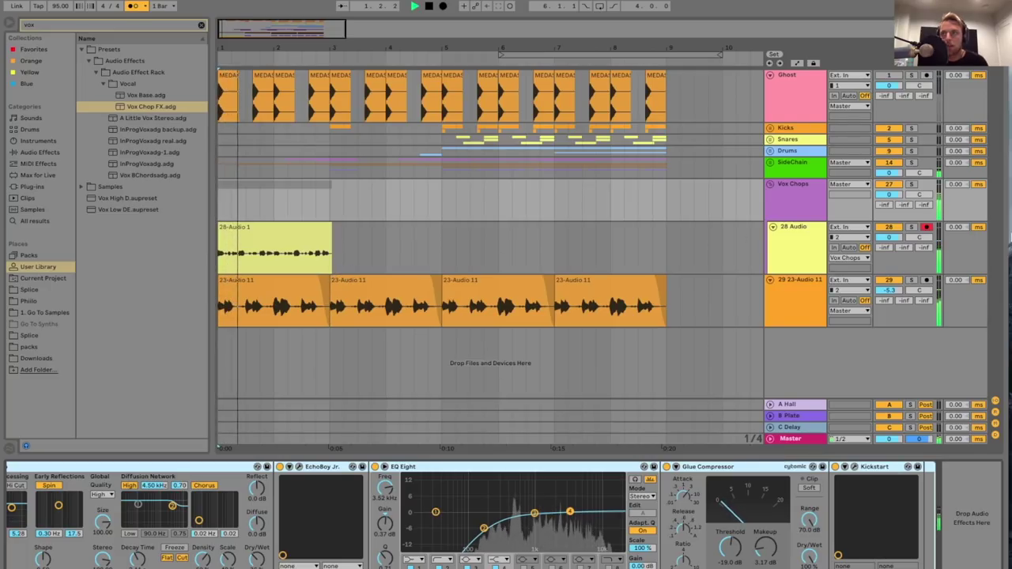
scroll(87, 481, left, 10)
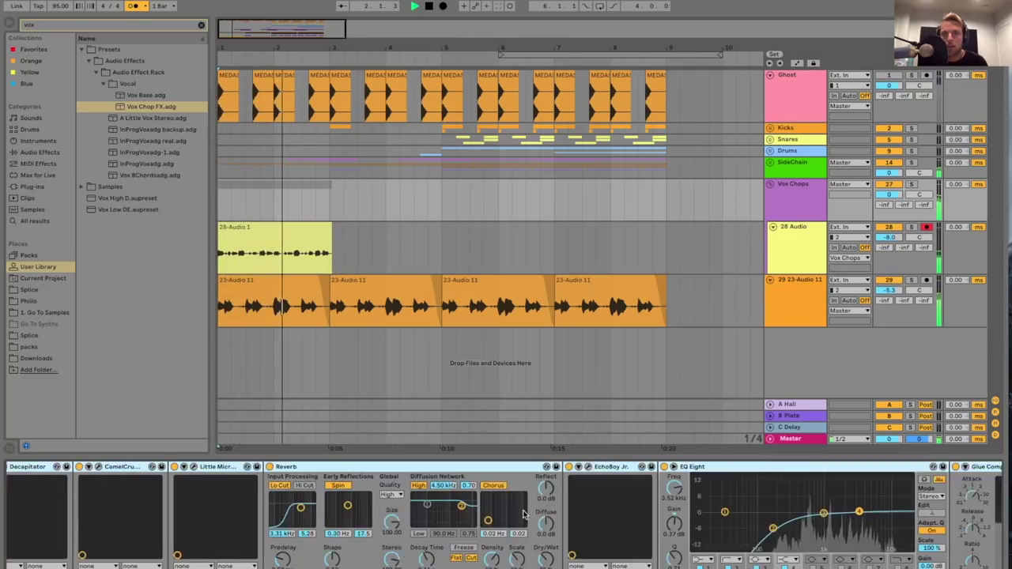
key(space)
click(819, 246)
key(u)
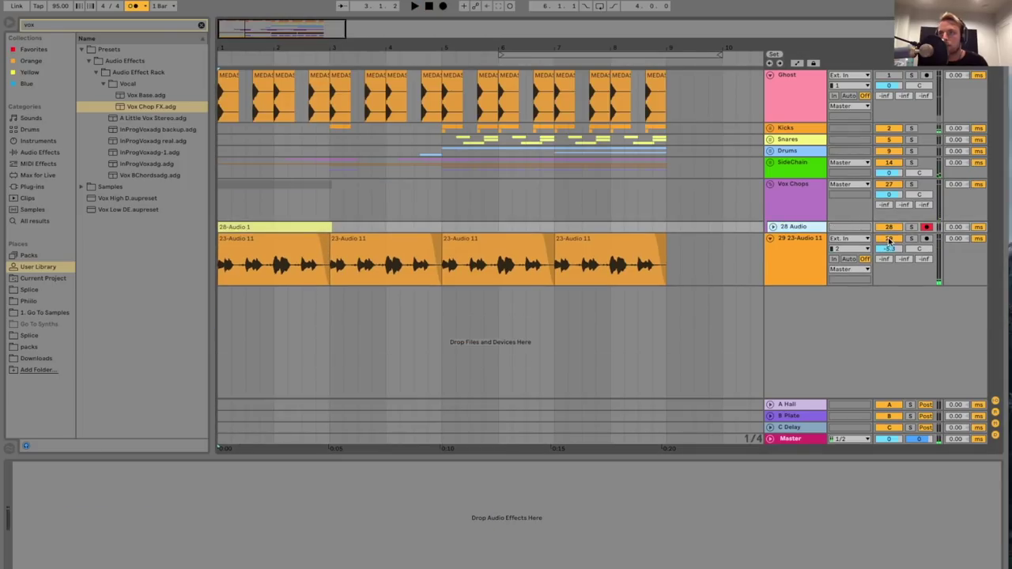
key(u)
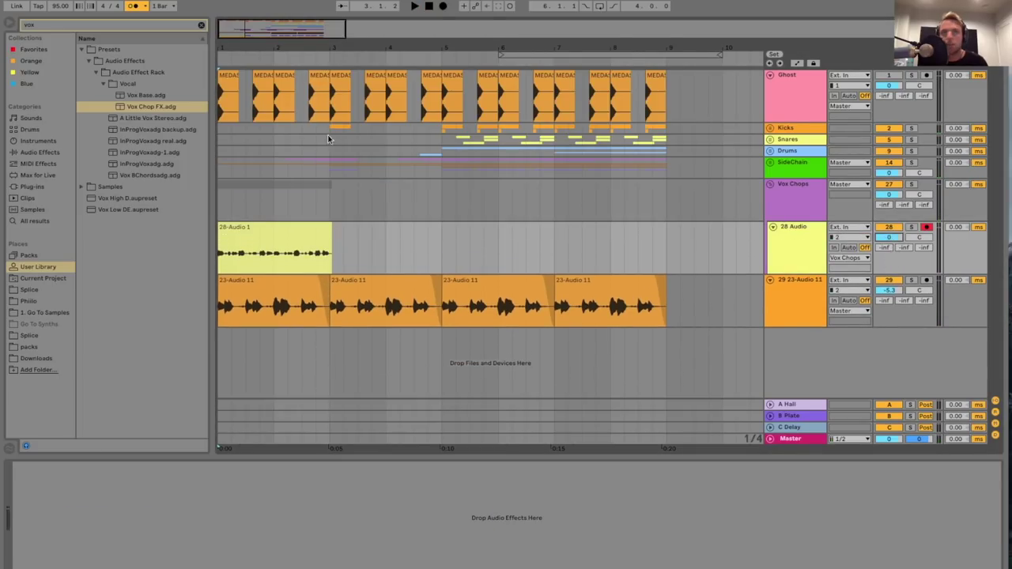
- Search the plug-ins for "melo" and add Melodyne to the 28 Audio track
click(108, 27)
text(melosy)
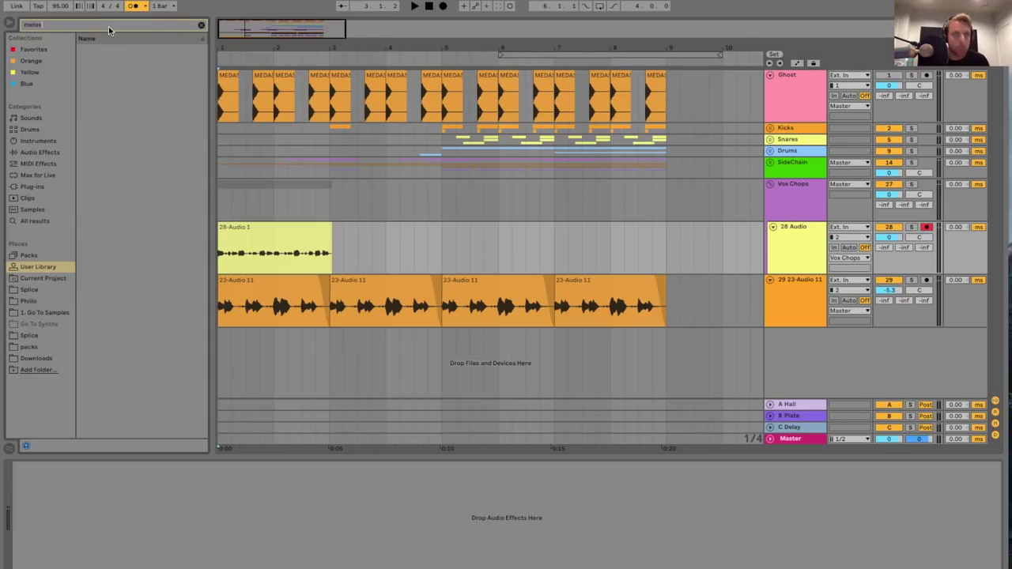
click(40, 187)
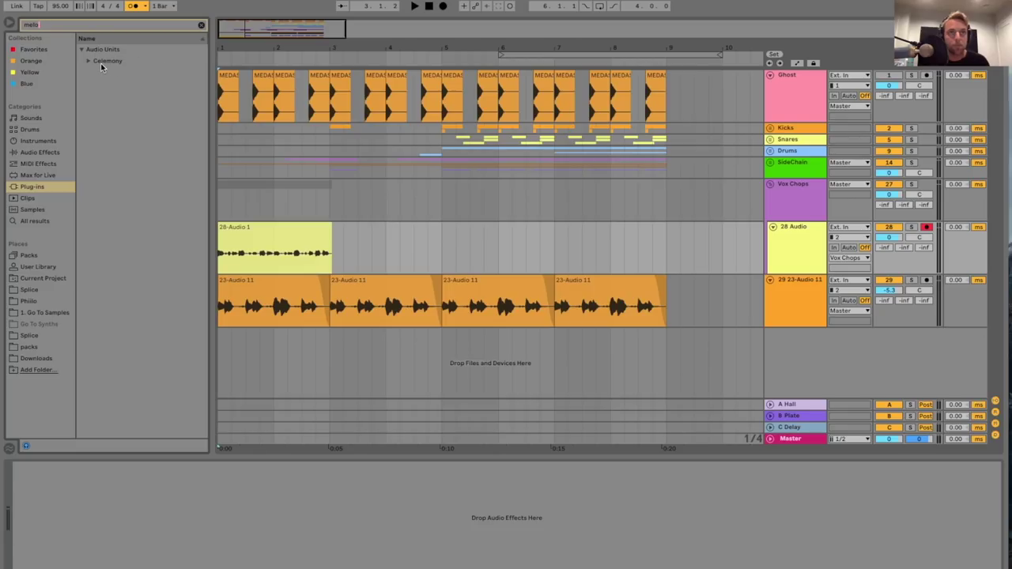
click(108, 71)
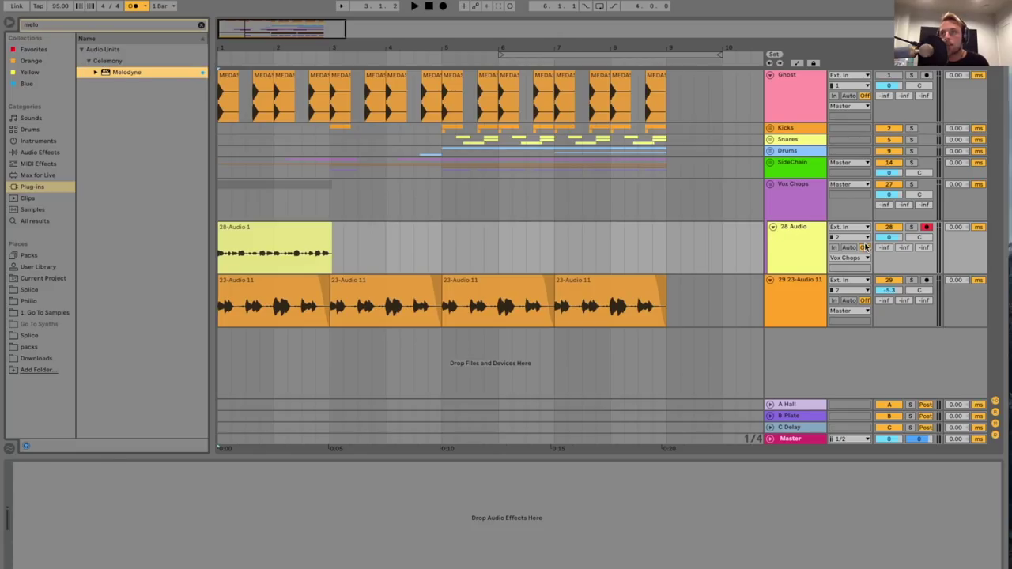
drag(107, 72, 866, 248)
click(689, 303)
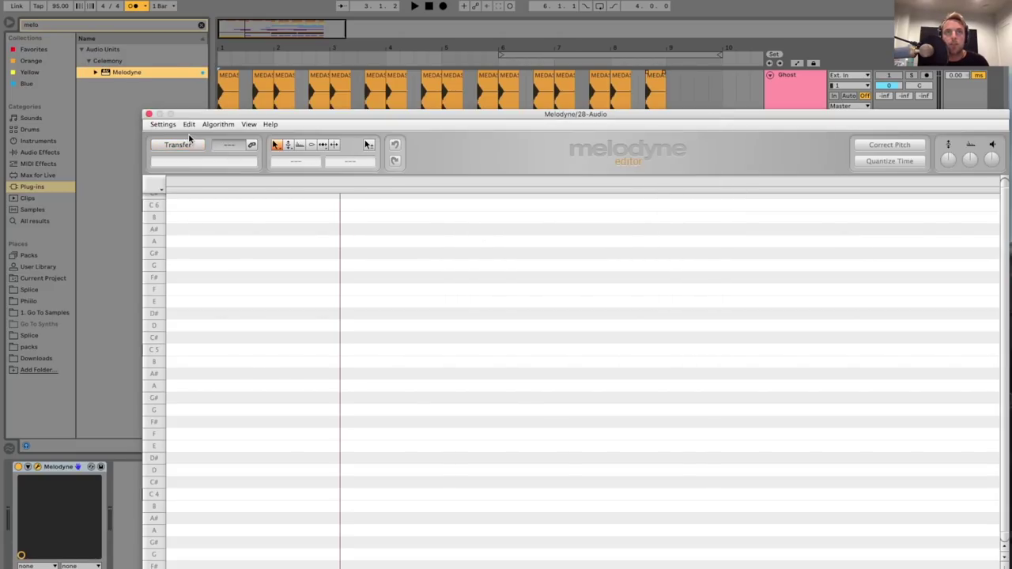
- Transfer the vocal chop recording into Melodyne from bar 1 and turn off the metronome
key(space)
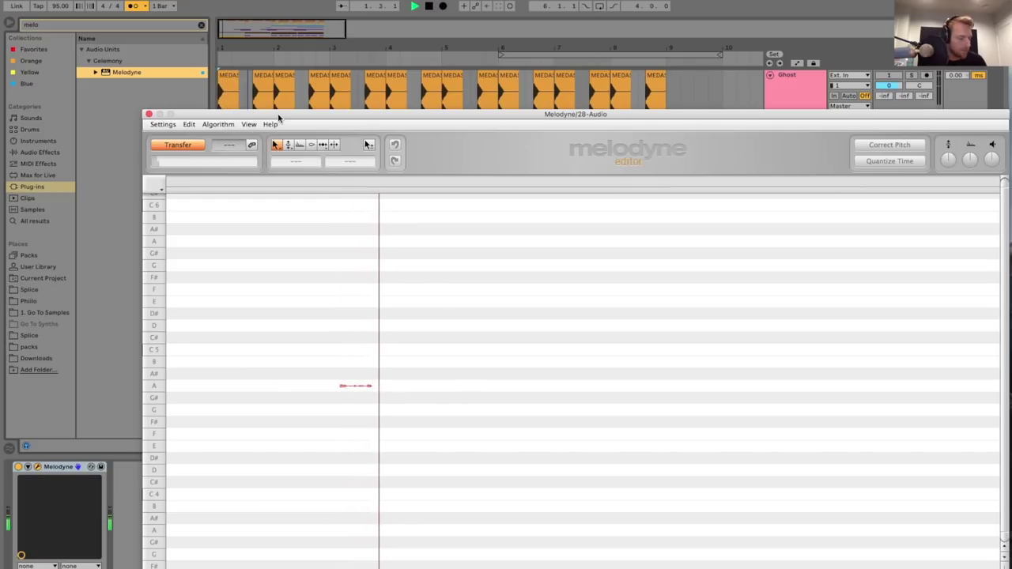
click(133, 7)
key(space)
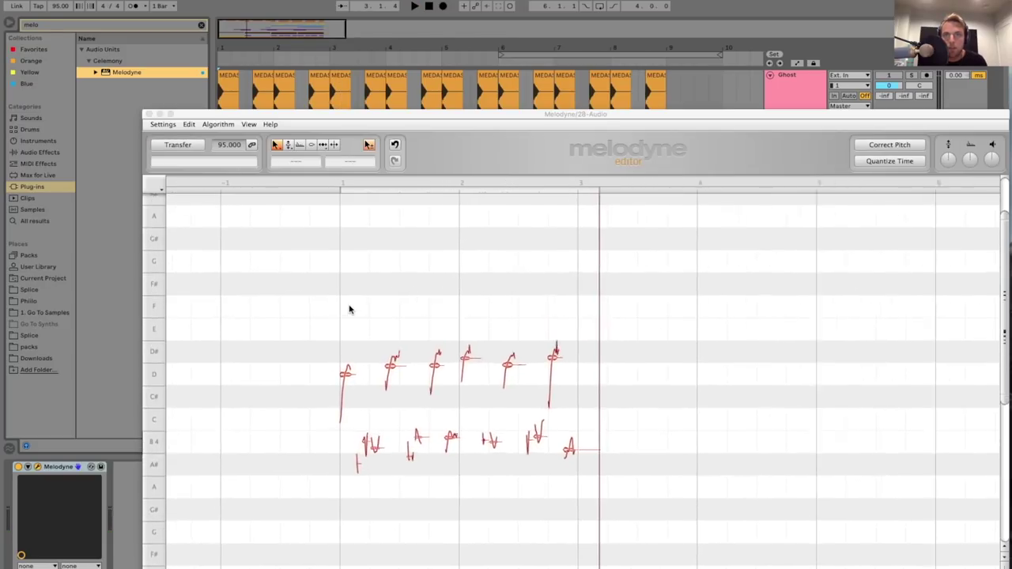
- Set the pitch ruler's snapping option in Melodyne for tuning the vocal chop notes
scroll(350, 309, up, 3)
right_click(338, 318)
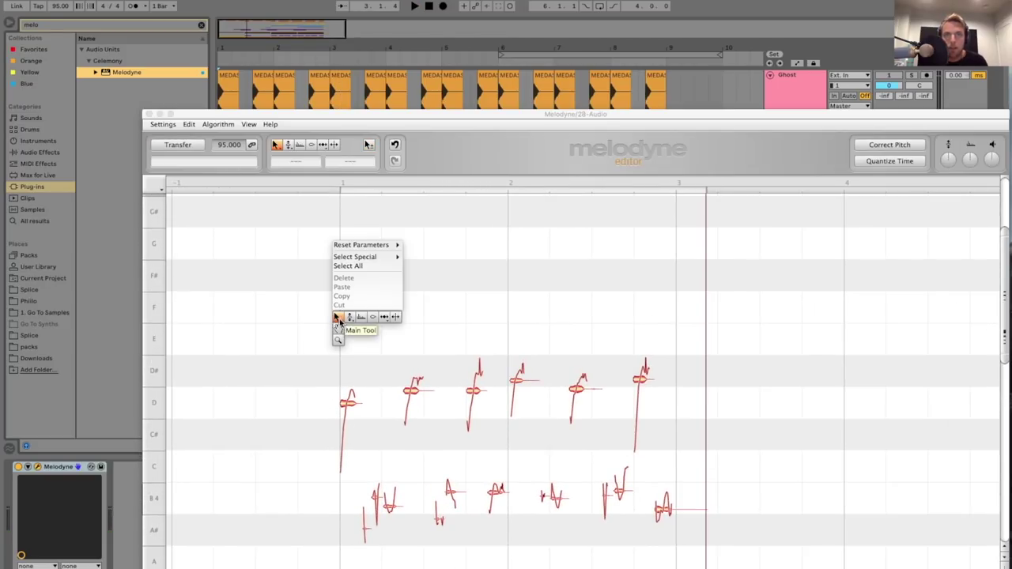
click(161, 190)
mouse_move(172, 209)
click(225, 207)
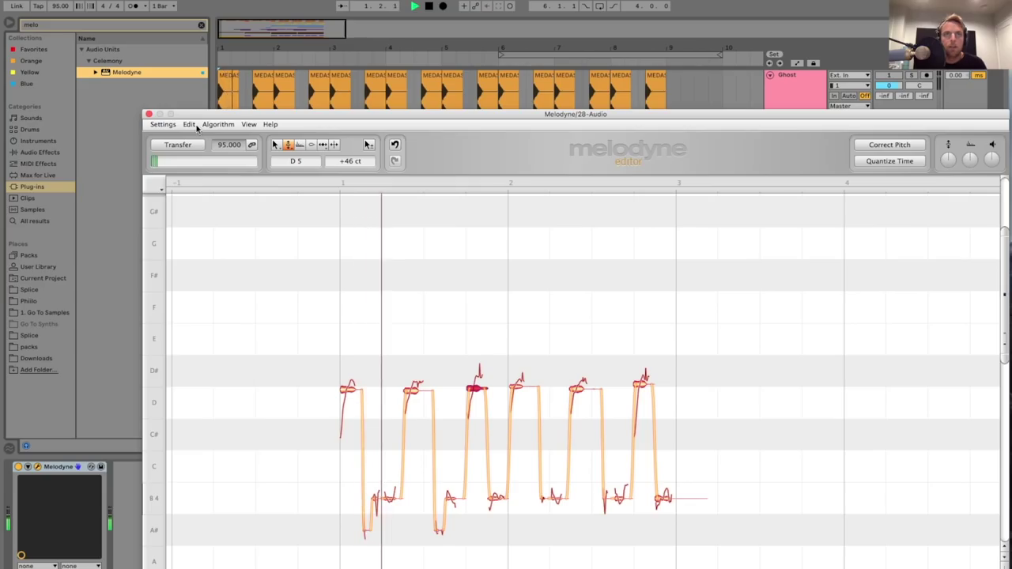
- Resample the Melodyne-tuned vocal chops onto the 28 Audio track from bar 1, replacing the original recording, with the track input set to Resampling
click(149, 115)
drag(234, 49, 234, 38)
key(space)
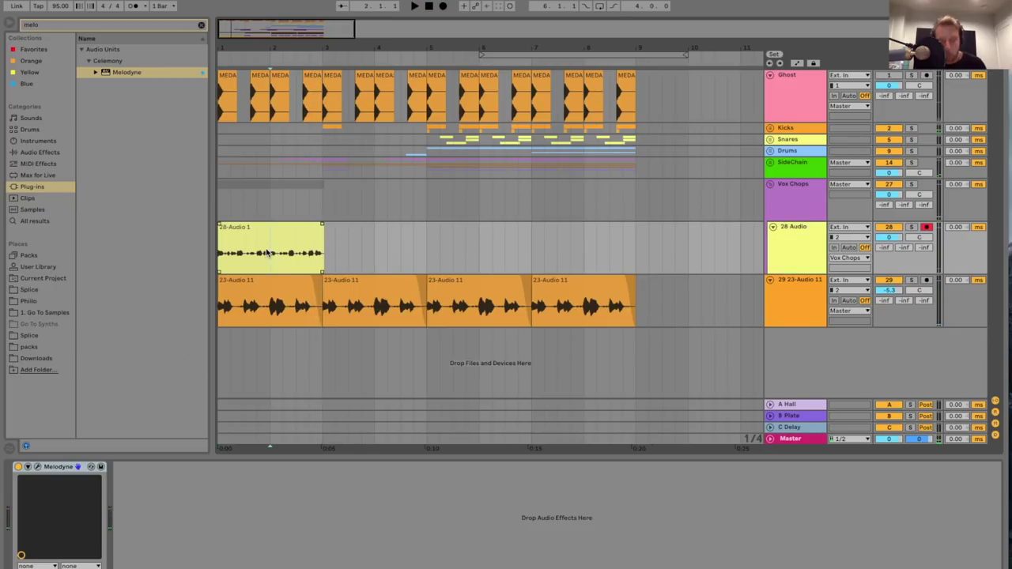
key(Delete)
click(219, 259)
click(849, 227)
click(846, 257)
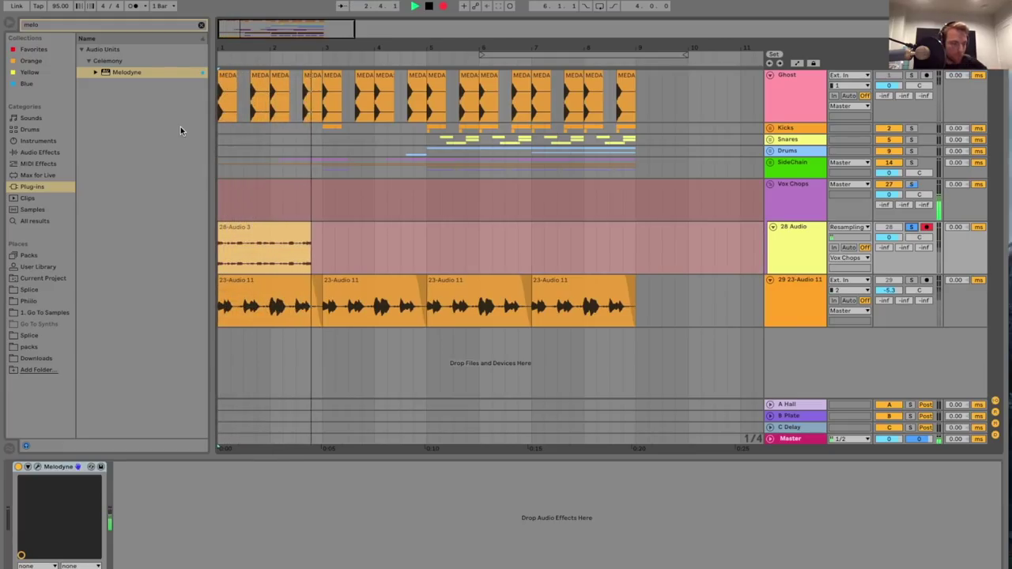
key(space)
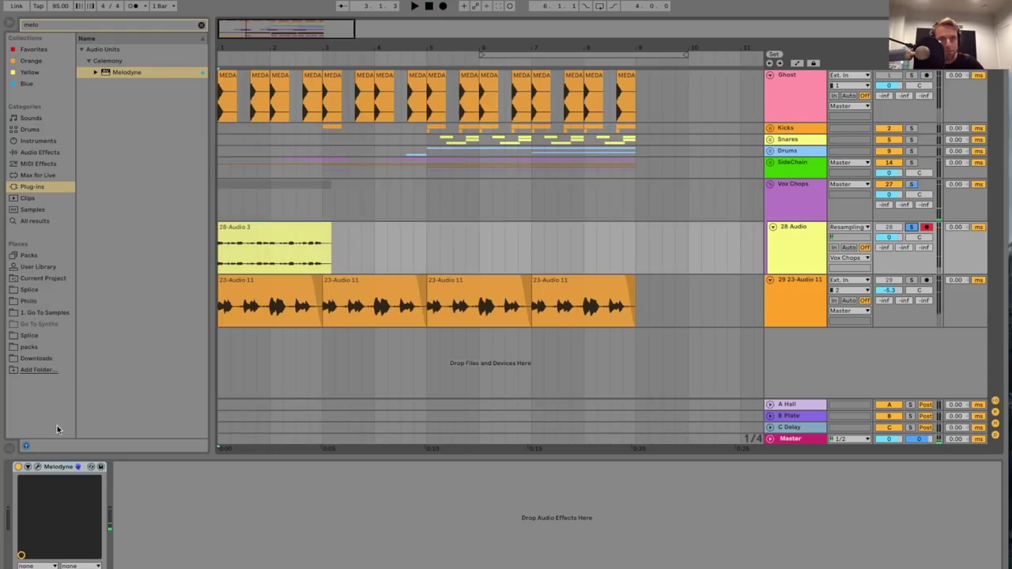
- Remove Melodyne from the 28 Audio track and trim the resampled vocal chop clip to end at bar 3
mouse_move(79, 466)
mouse_down()
mouse_move(302, 203)
mouse_move(322, 231)
mouse_up()
click(787, 253)
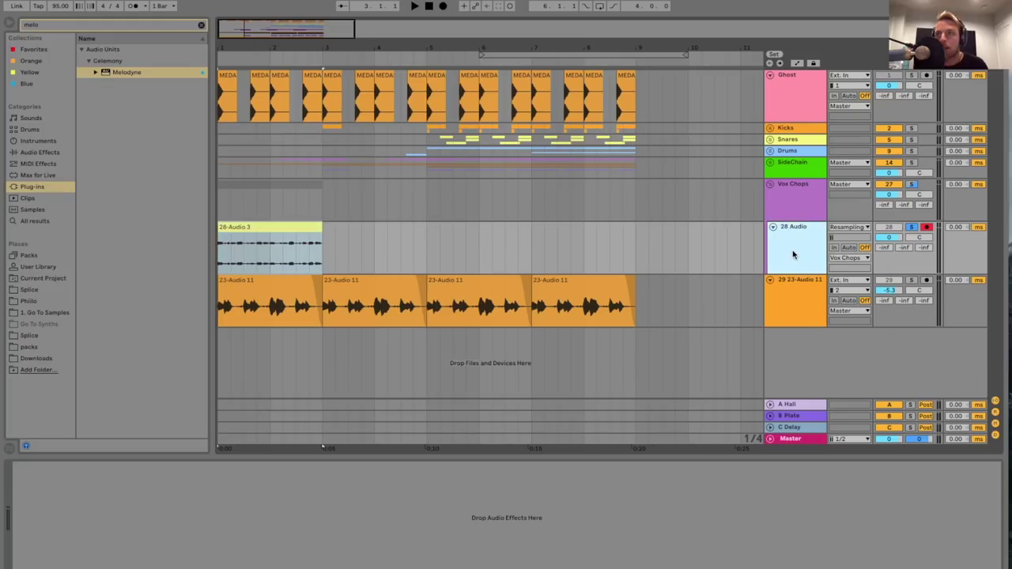
- Turn the Vox Chop FX rack on the Vox Chops group back on and lower the 28 Audio track's volume to -11.1 dB
click(796, 203)
click(13, 467)
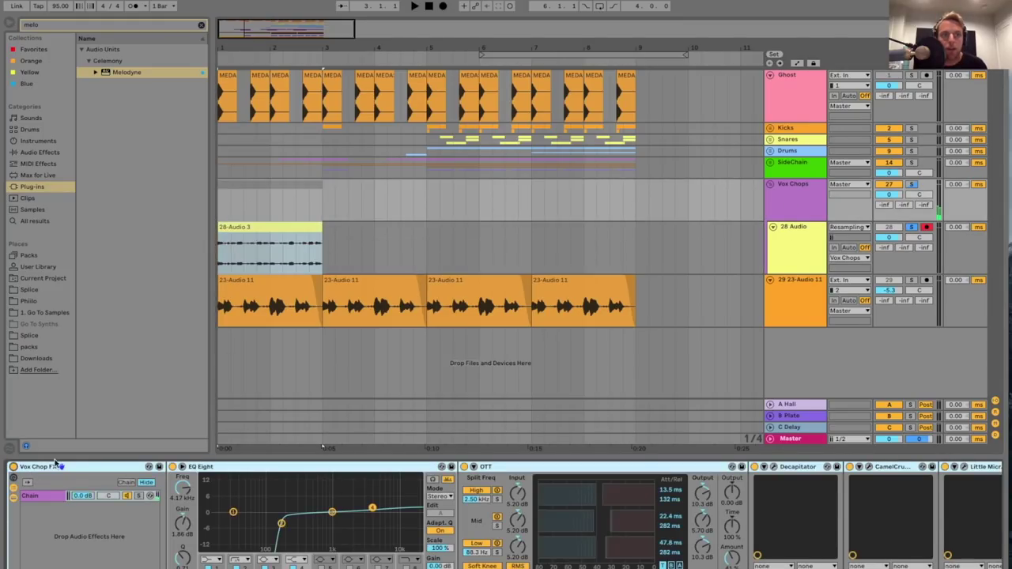
click(809, 257)
key(space)
drag(887, 239, 887, 257)
click(808, 249)
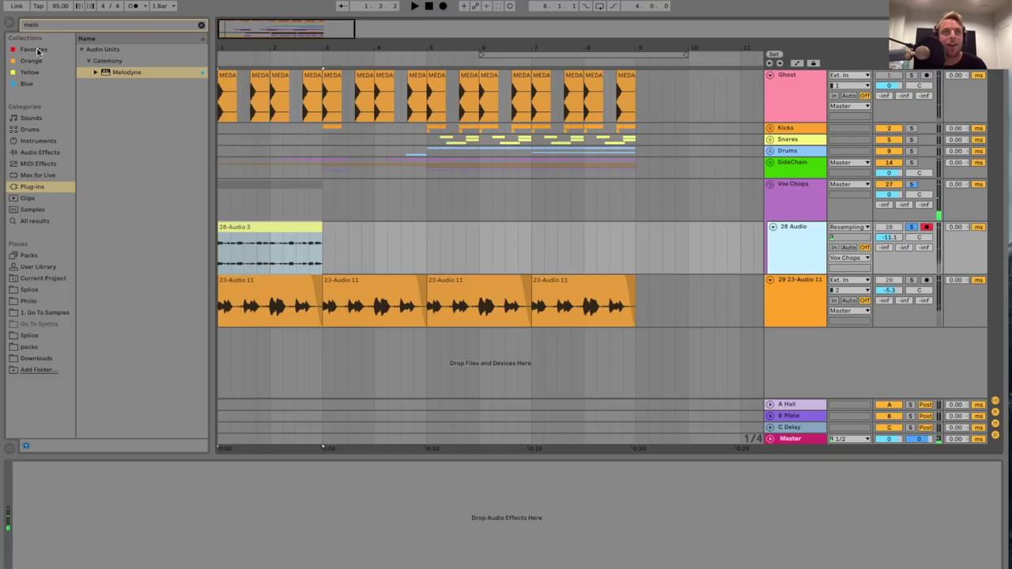
- Search the plug-ins for "alter", add Little AlterBoy to the 28 Audio track, and adjust its formant to about -2.2 along with its pitch
click(68, 29)
text(alter)
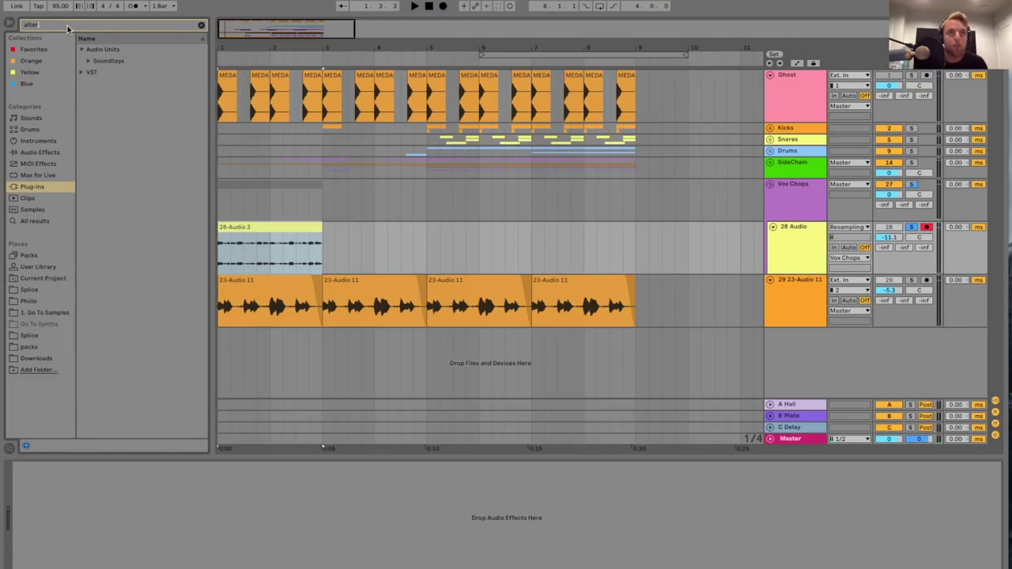
click(88, 60)
click(111, 73)
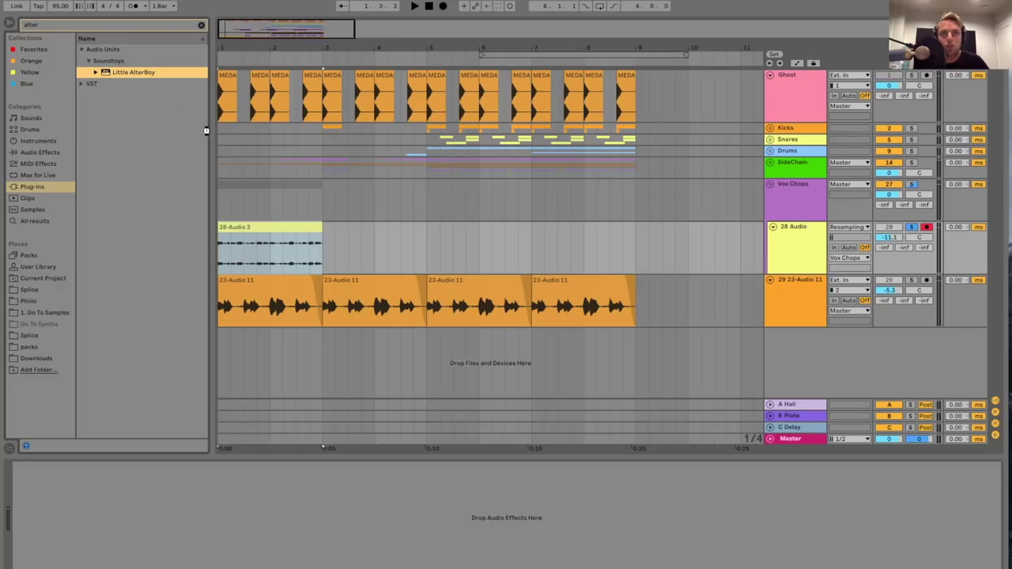
key(Return)
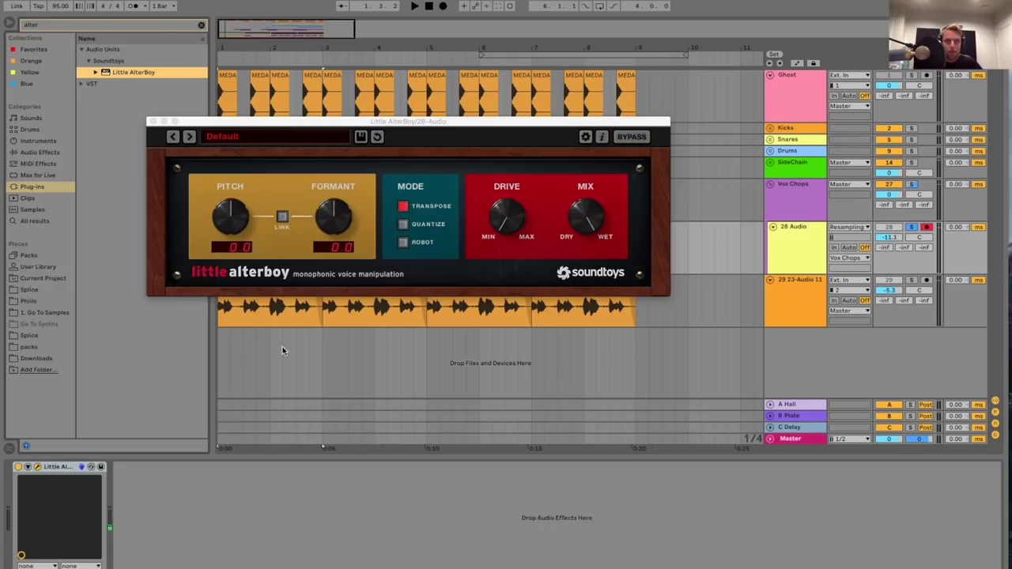
drag(333, 224, 336, 232)
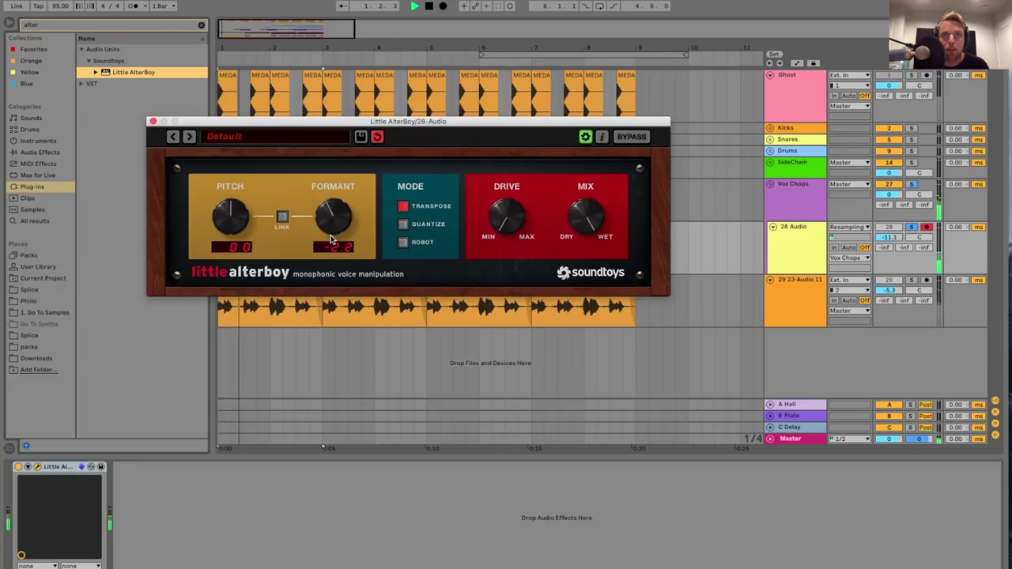
drag(228, 225, 244, 222)
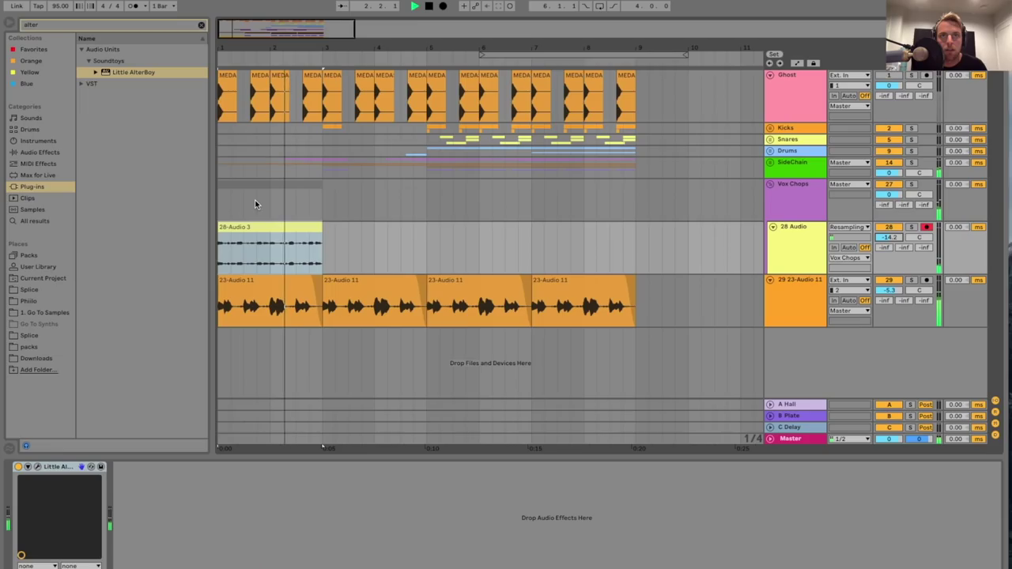
- Add a MIDI track below 28 Audio and load the Emin Vocal Chop drum rack from the User Library by searching for "emin"
click(331, 206)
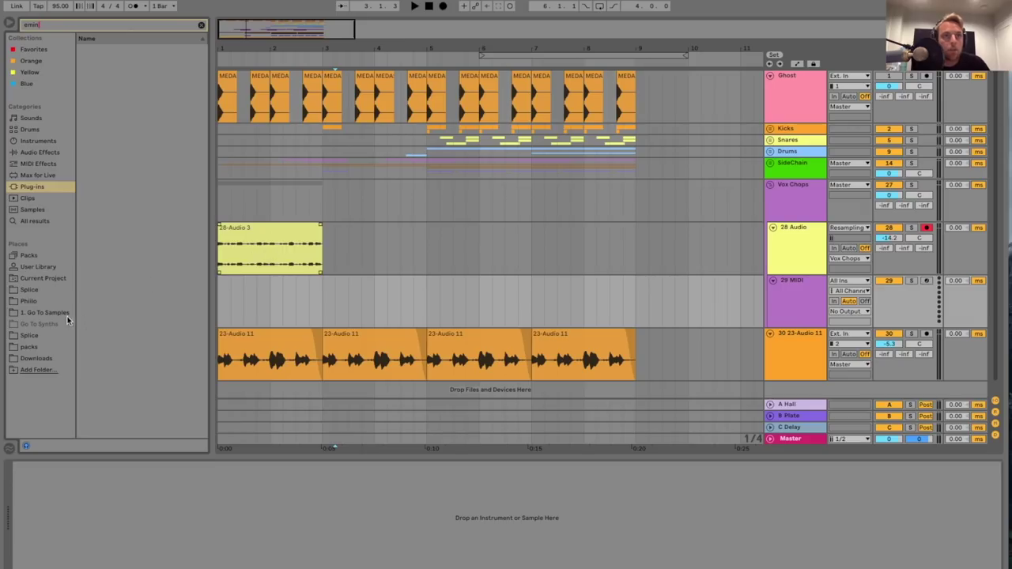
click(47, 301)
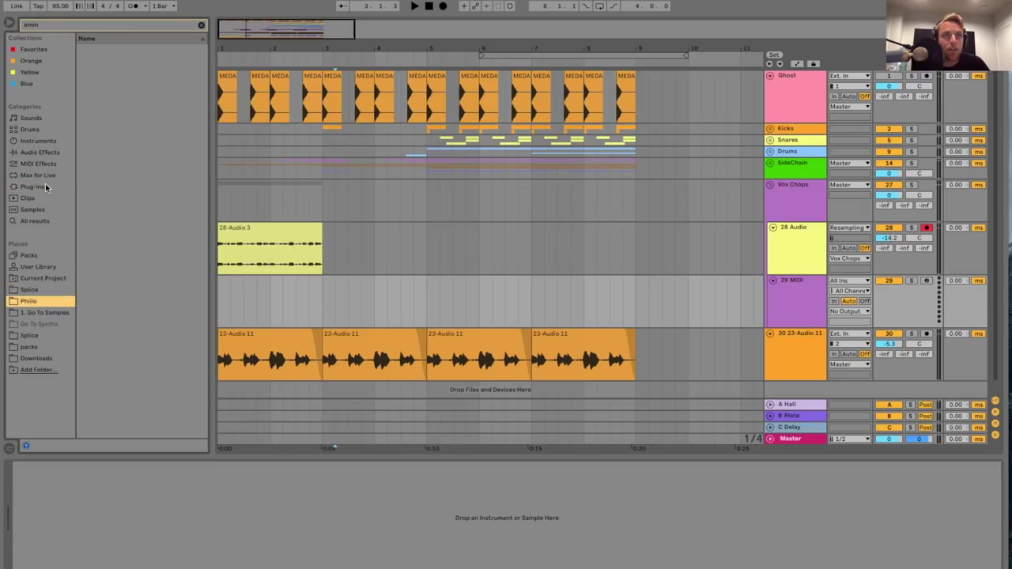
click(39, 266)
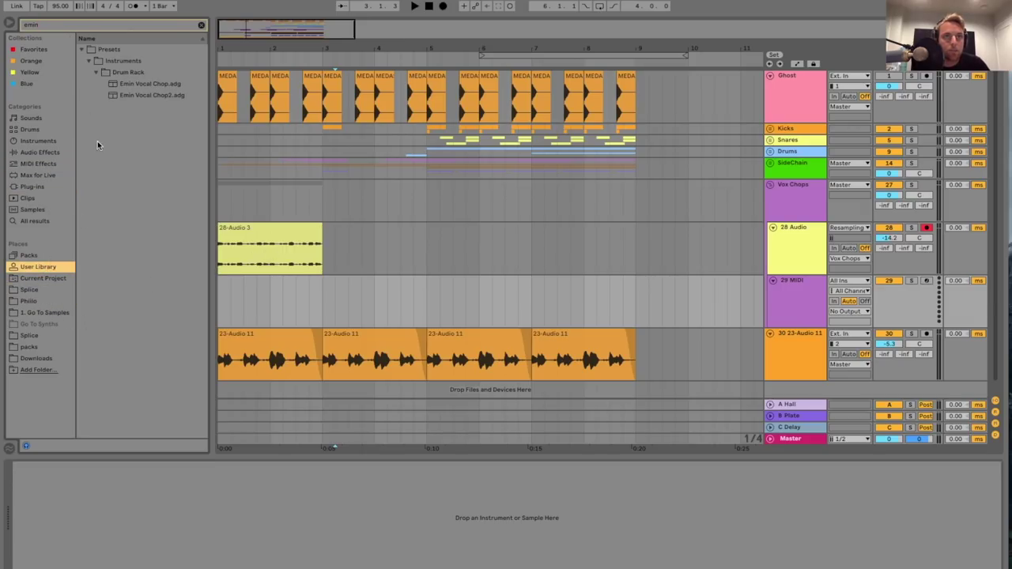
click(150, 84)
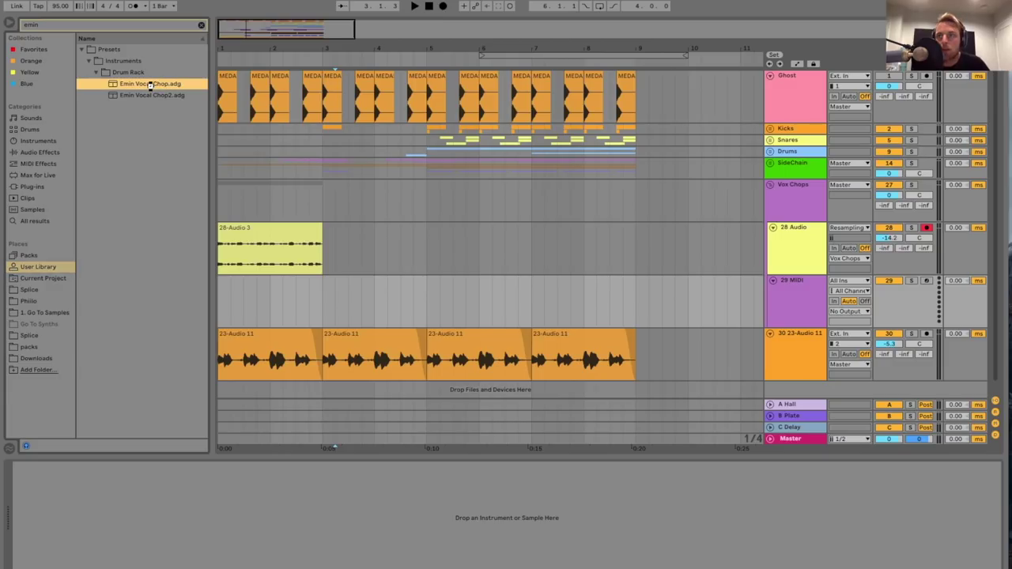
double_click(152, 84)
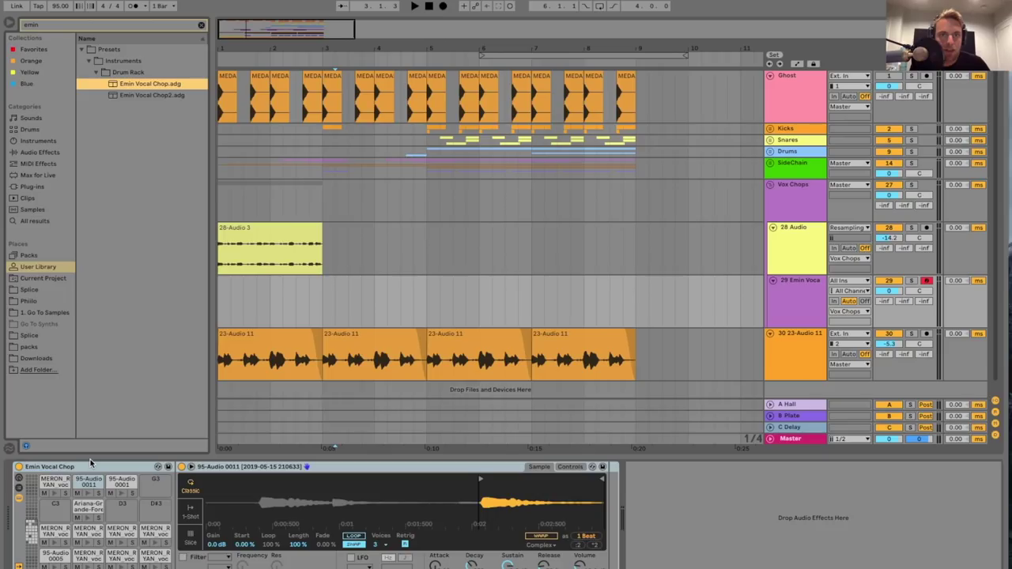
- Lower the Emin Vocal Chop track's volume to -4.1 dB and create an empty MIDI clip on it from bar 1 to bar 3
click(53, 495)
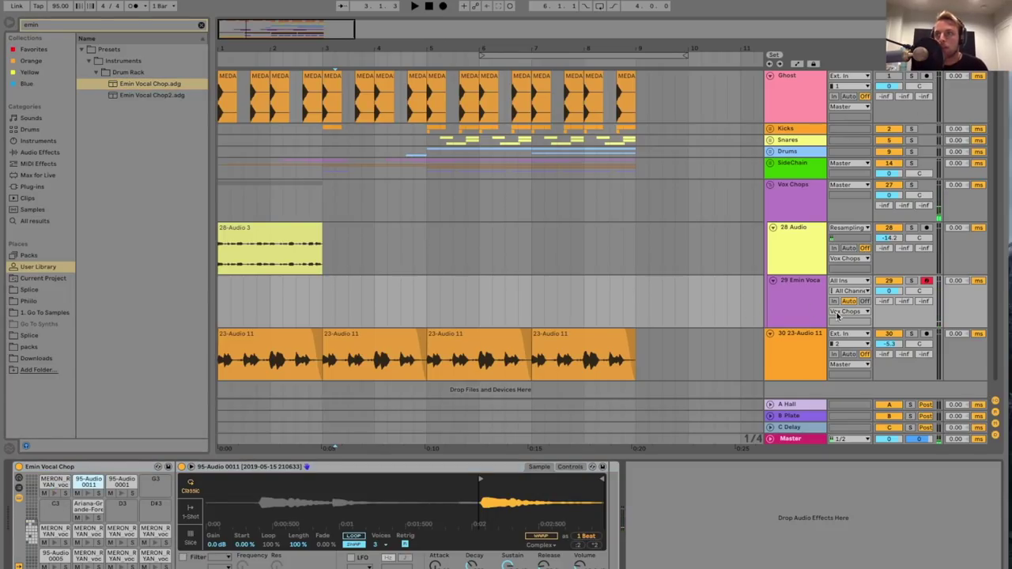
drag(889, 293, 889, 307)
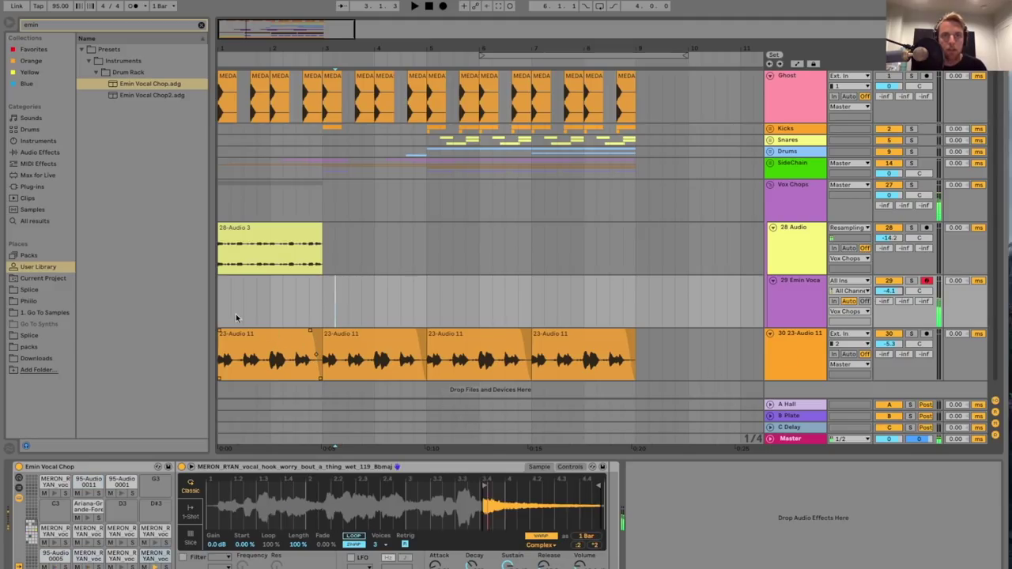
drag(222, 308, 318, 305)
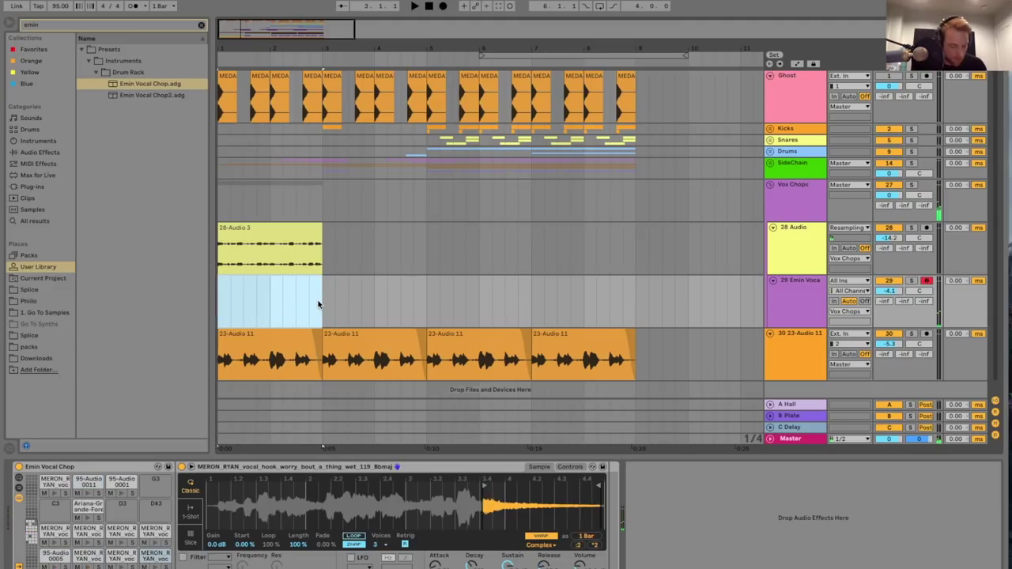
key(ctrl+shift+m)
double_click(241, 229)
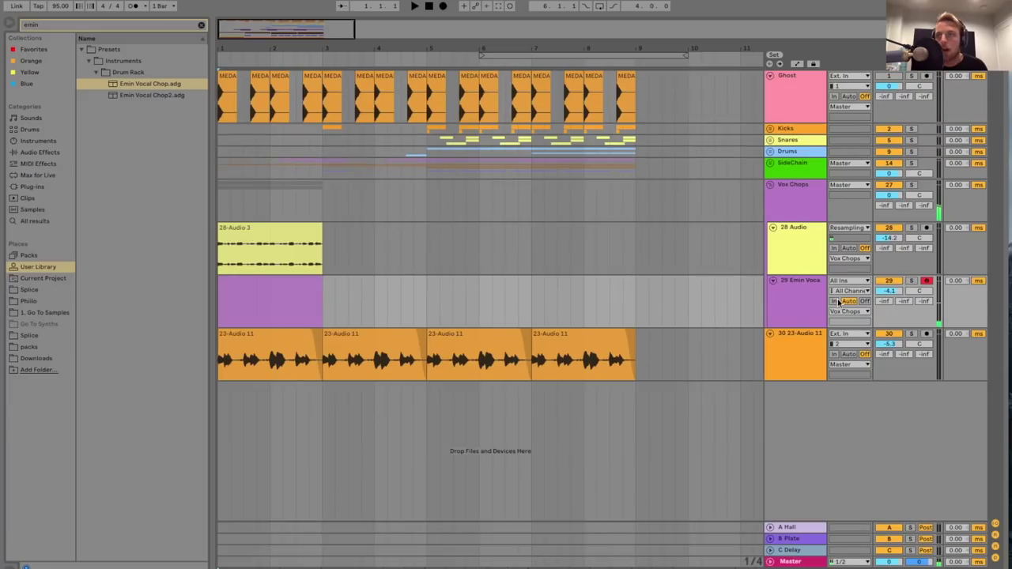
- Search the plug-ins for "alter" and add Little AlterBoy after the drum rack on the Emin Vocal Chop track
double_click(802, 298)
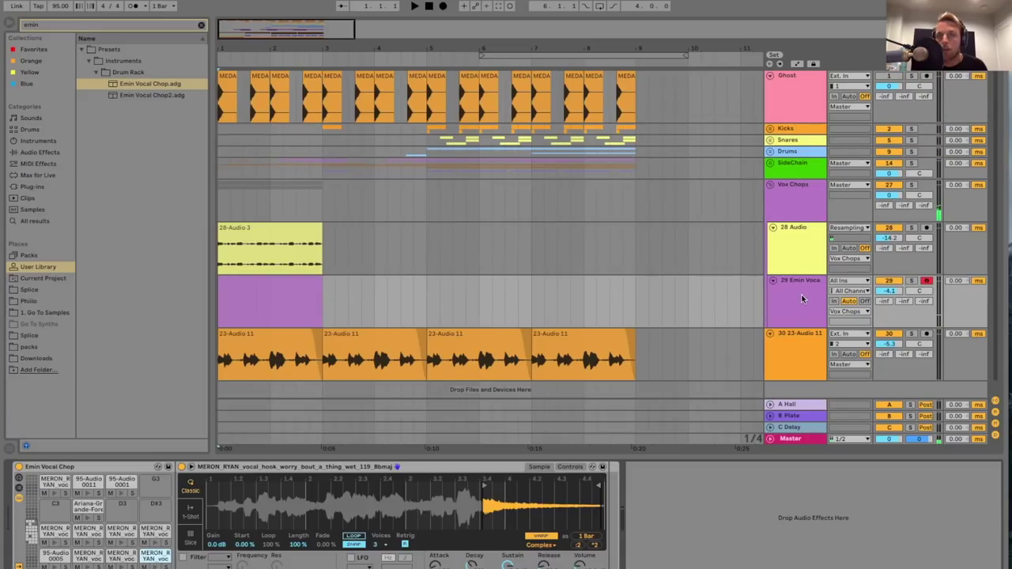
click(70, 25)
text(alter)
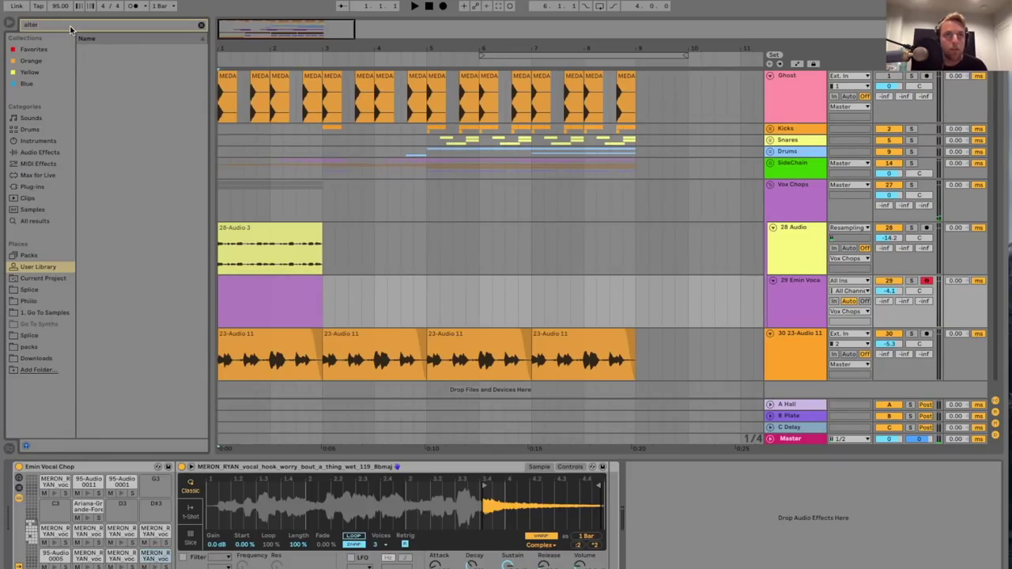
click(47, 188)
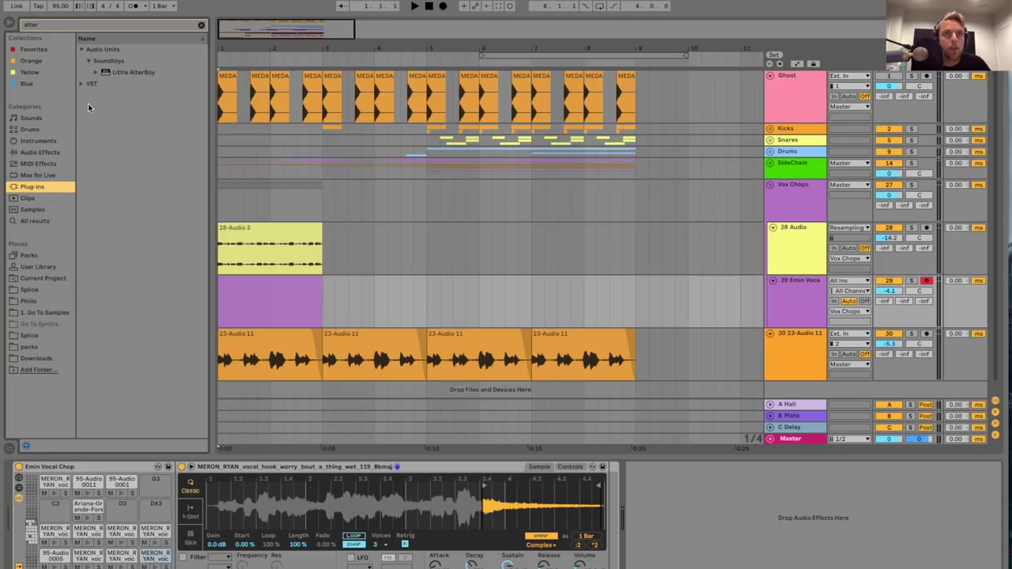
click(123, 74)
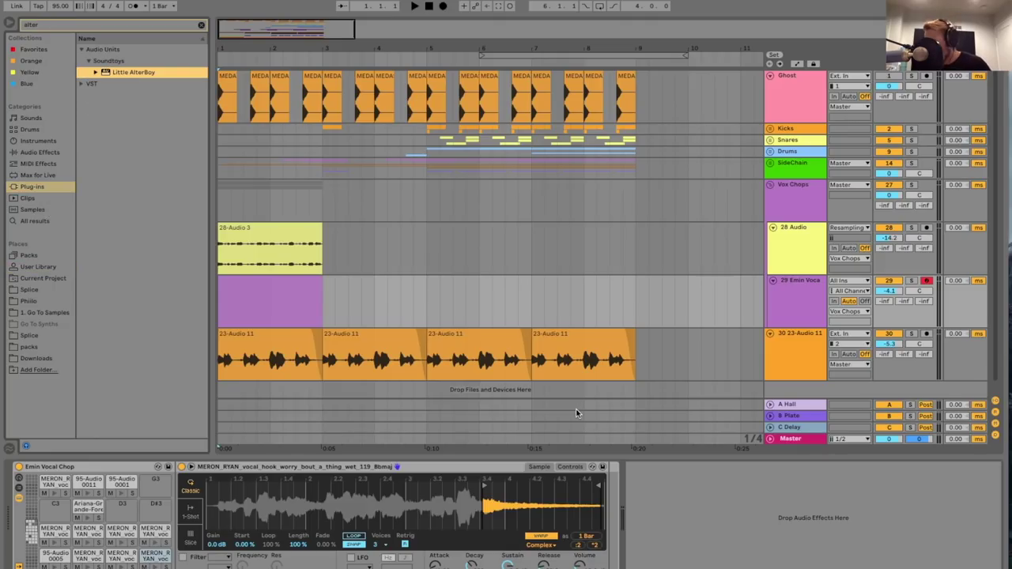
key(Return)
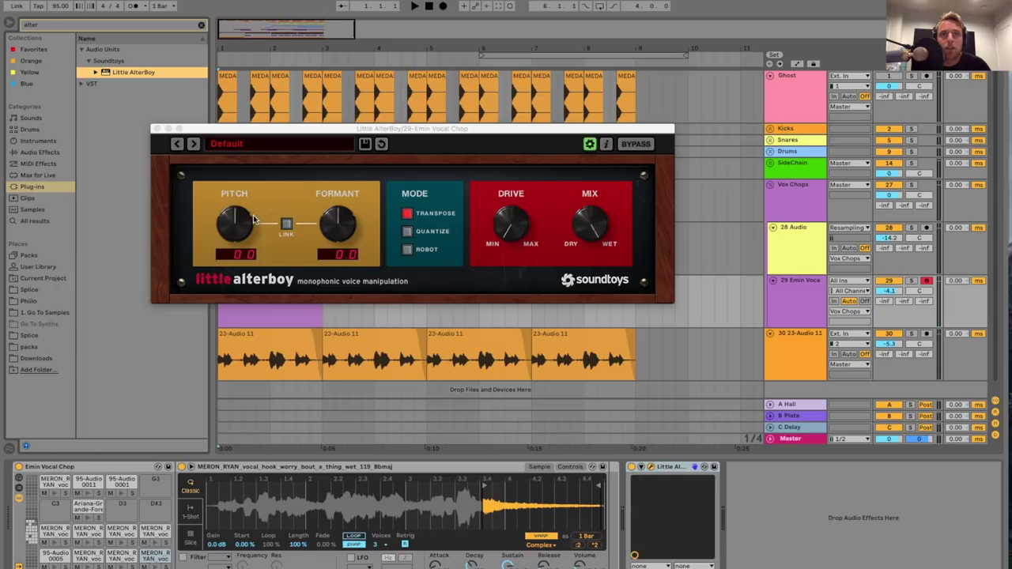
- Adjust the pitch and formant in Little AlterBoy on the Emin Vocal Chop track, audition the result, and close the plug-in window
drag(254, 220, 227, 210)
drag(335, 225, 336, 219)
key(space)
click(157, 128)
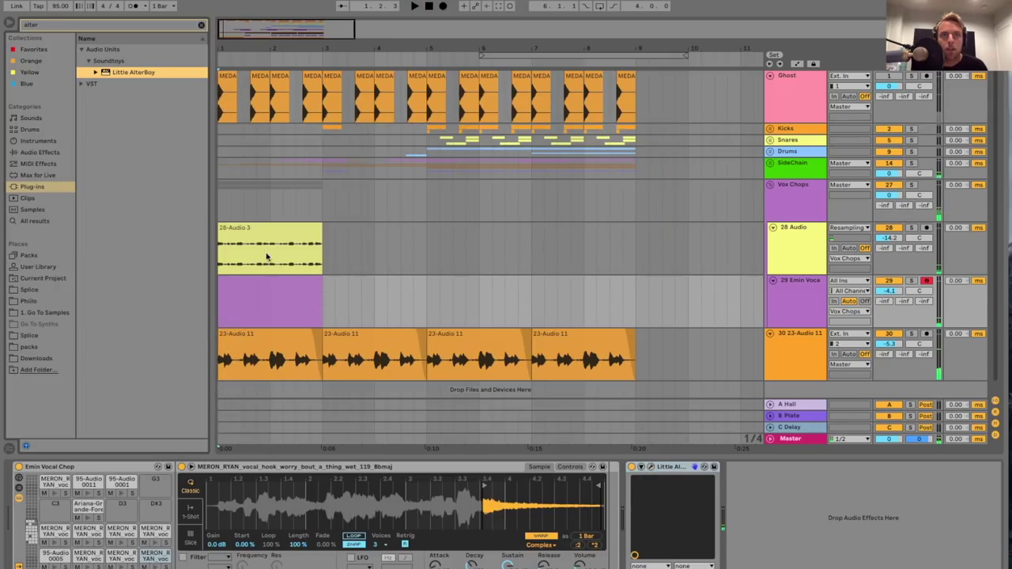
- Solo the Emin Vocal Chop track and draw a one-bar pattern of vocal chop notes in its MIDI clip
double_click(269, 279)
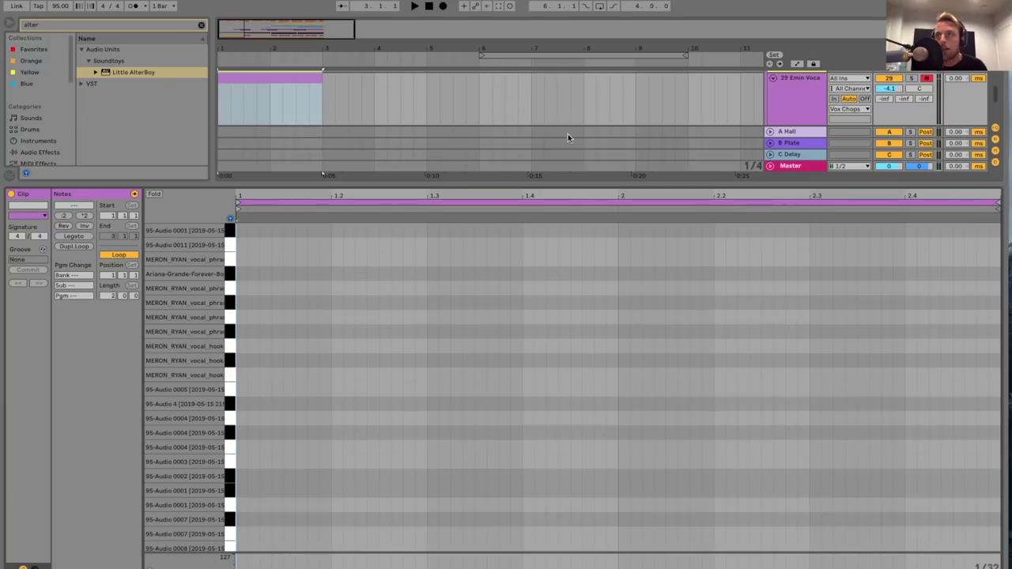
click(912, 78)
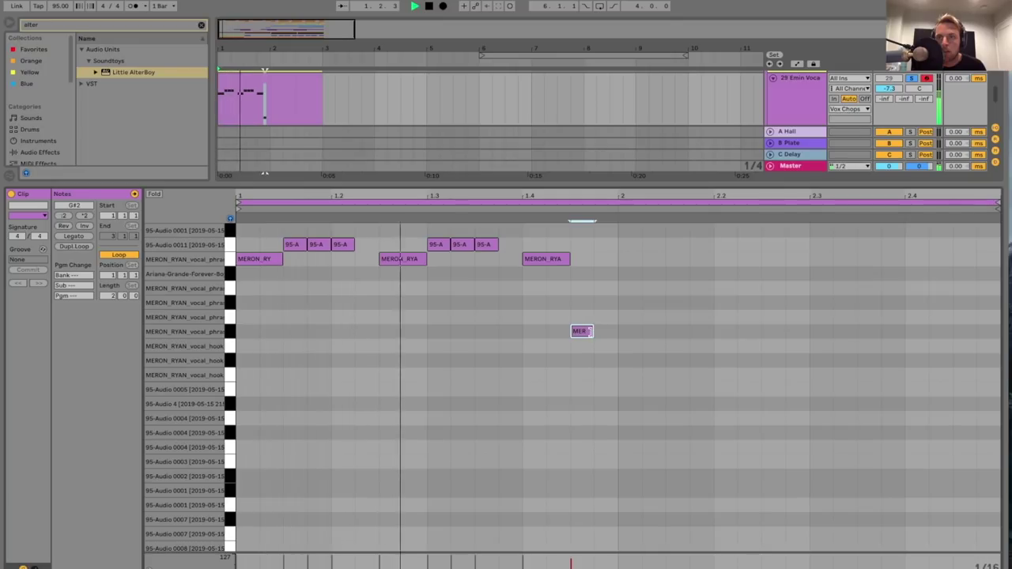
drag(589, 330, 618, 329)
key(super+z)
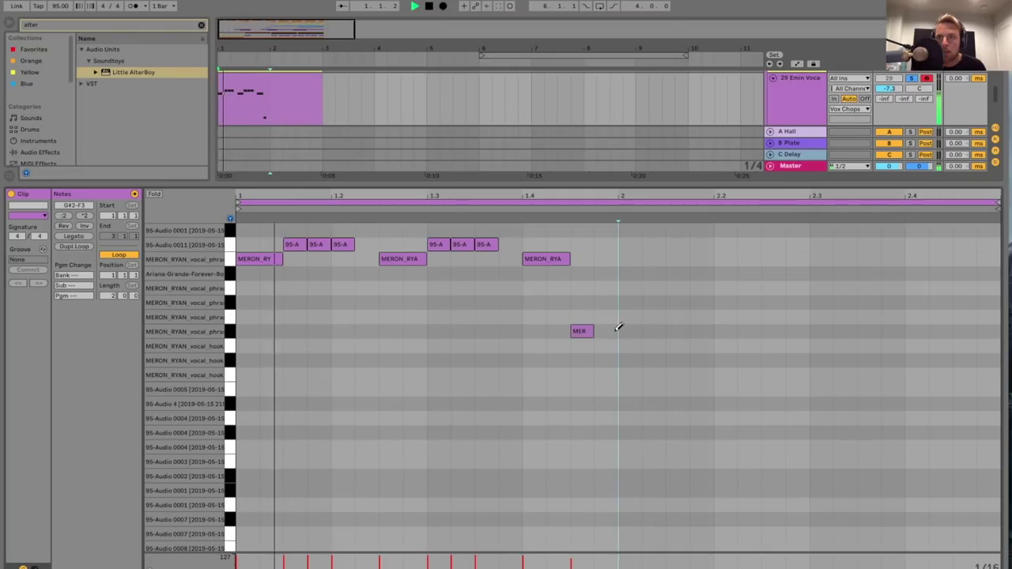
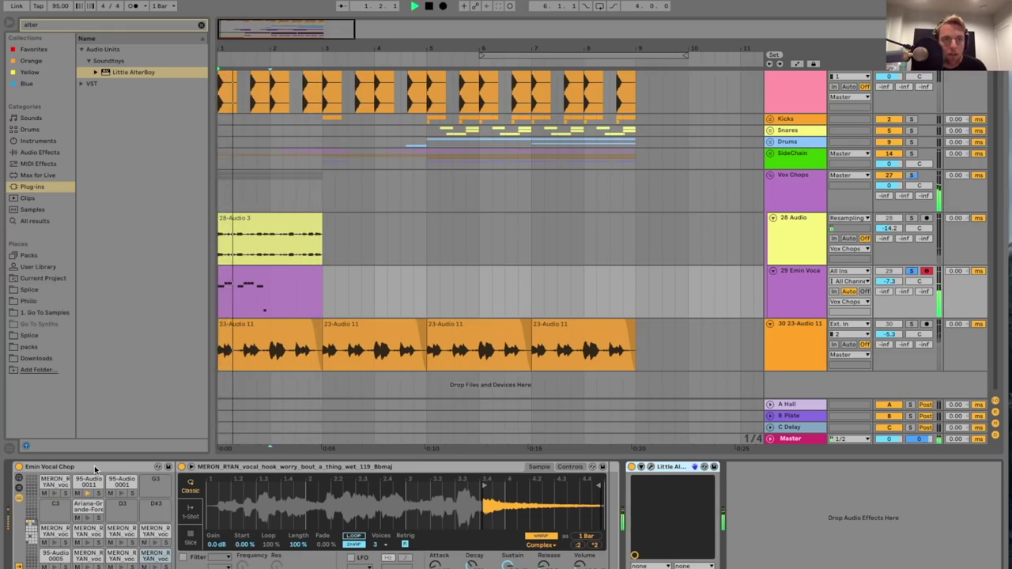
- Switch the drum rack's vocal_phrase_long_somebody_dry_106_Emaj sample from 1-Shot to Classic playback mode
click(56, 532)
key(space)
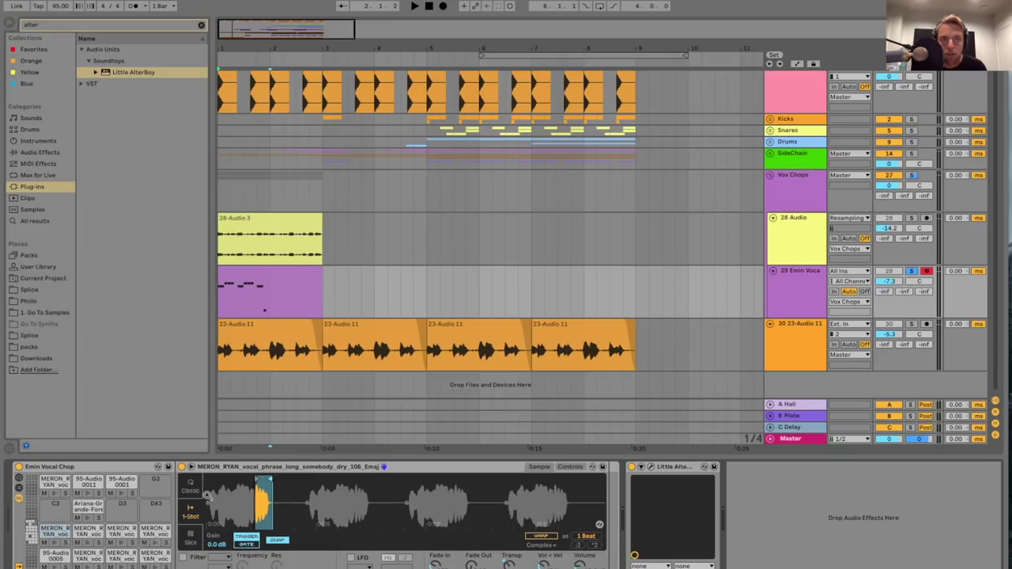
click(182, 489)
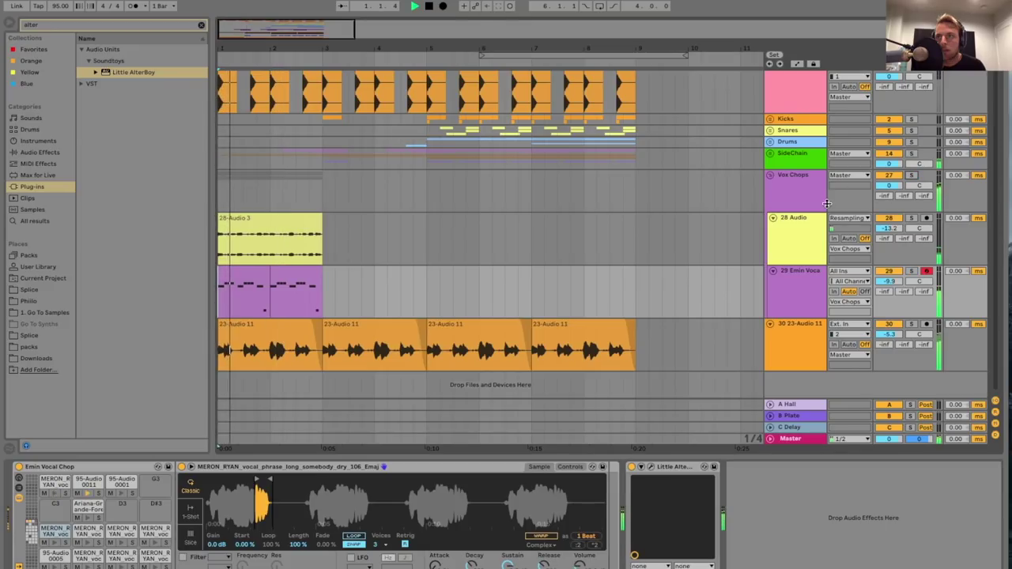
- Lower the Vox Chops group's volume and audition the Emin Vocal Chop pattern in solo
drag(890, 186, 890, 233)
drag(892, 281, 892, 282)
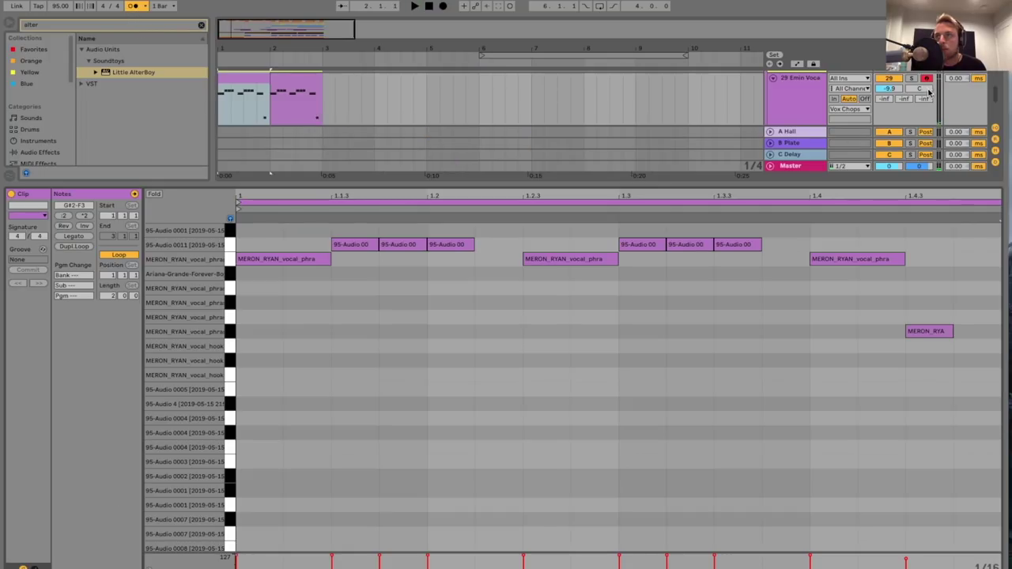
click(911, 79)
key(space)
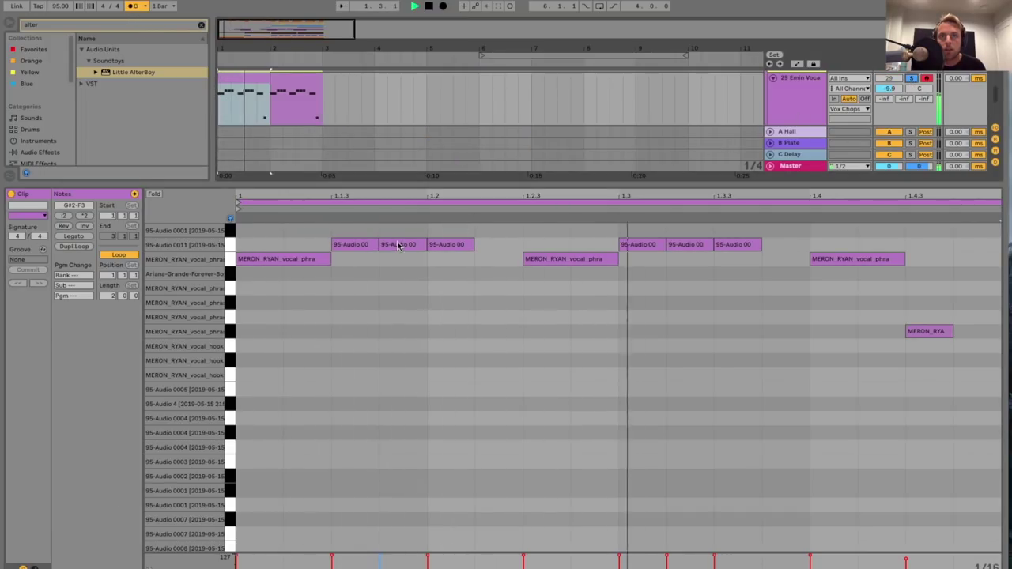
- Nudge the three 95-Audio 0011 notes around beat 1.2 slightly earlier and play the pattern
drag(355, 233, 445, 249)
right_click(351, 241)
click(338, 230)
drag(339, 231, 440, 255)
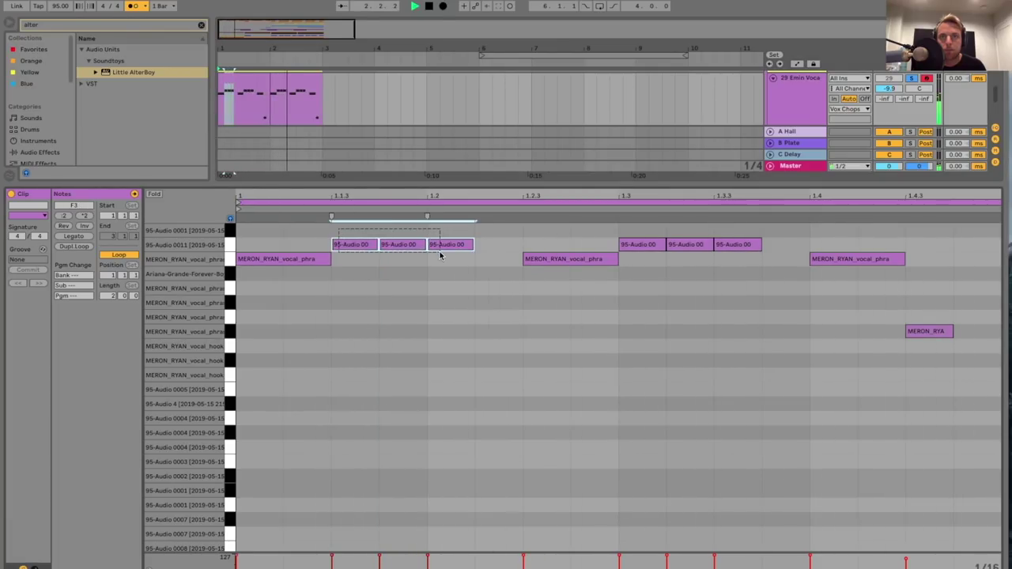
drag(354, 248, 347, 248)
key(space)
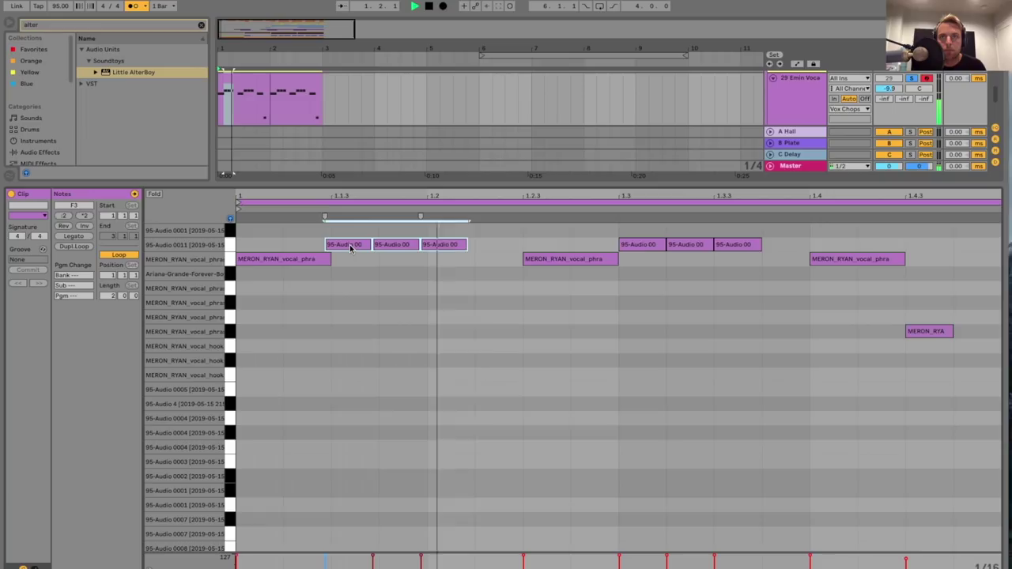
- Shift the second group of three 95-Audio 0011 notes, around beat 1.3, slightly earlier and audition it
key(space)
drag(638, 229, 736, 252)
drag(651, 248, 639, 248)
key(space)
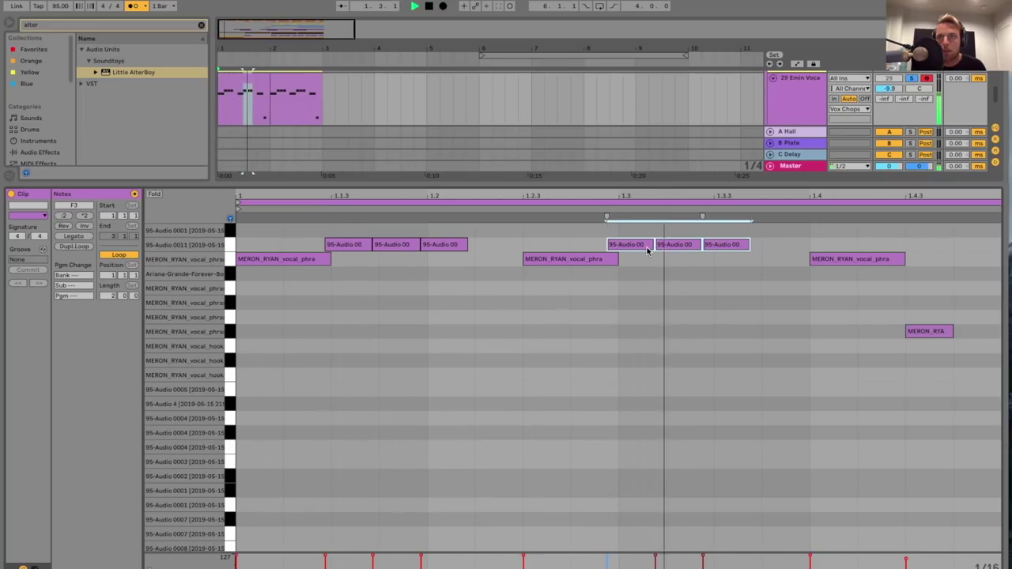
drag(639, 245, 642, 246)
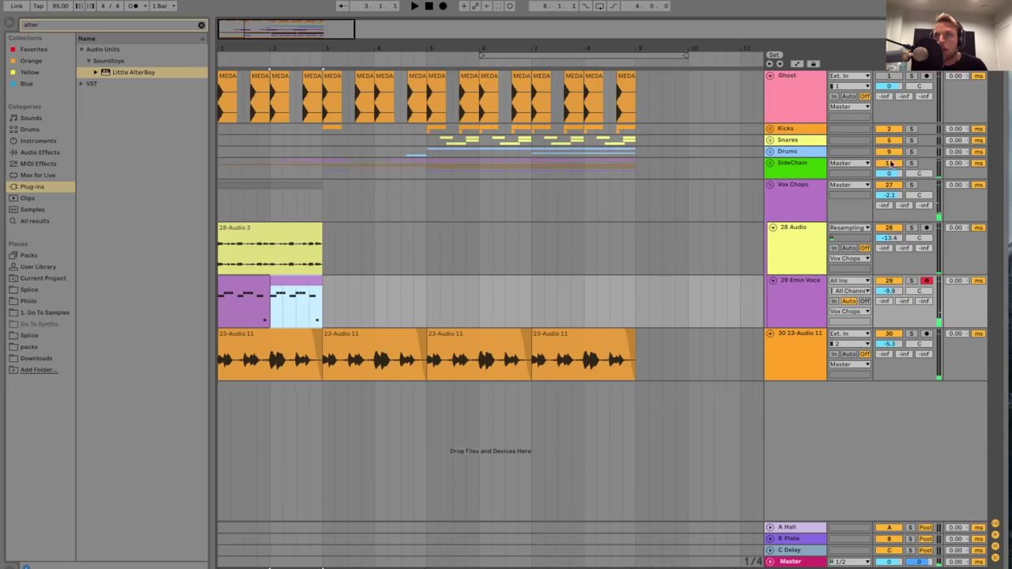
- Find Auto Filter in the audio effects and add it to the end of the Vox Chops group's device chain
double_click(816, 196)
scroll(710, 541, right, 10)
double_click(78, 27)
text(auto)
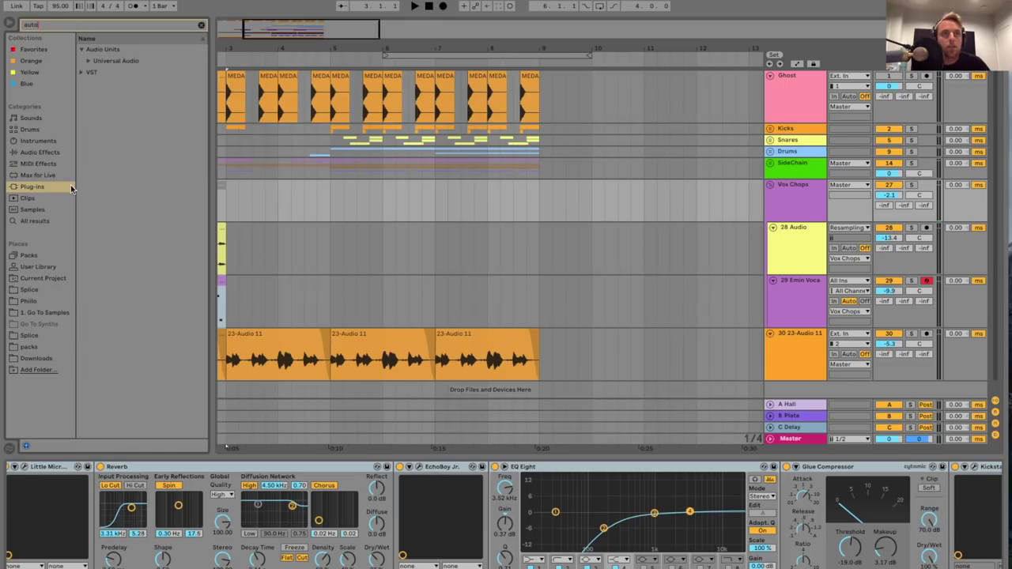
click(43, 152)
click(100, 64)
drag(428, 452, 930, 538)
- Lower the Vox Chops Auto Filter frequency to about 1.59 kHz while auditioning the arrangement
key(space)
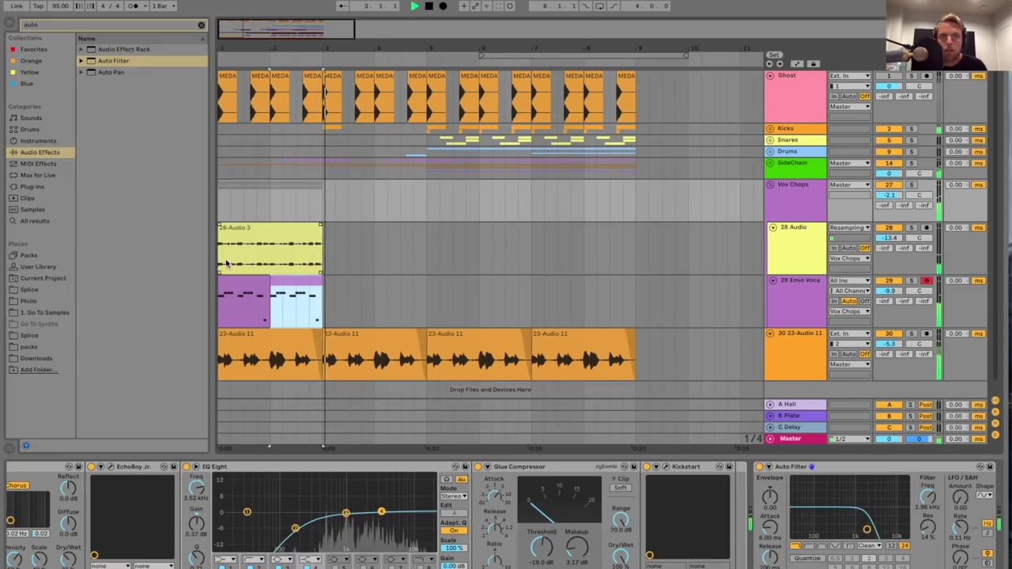
click(892, 237)
click(795, 250)
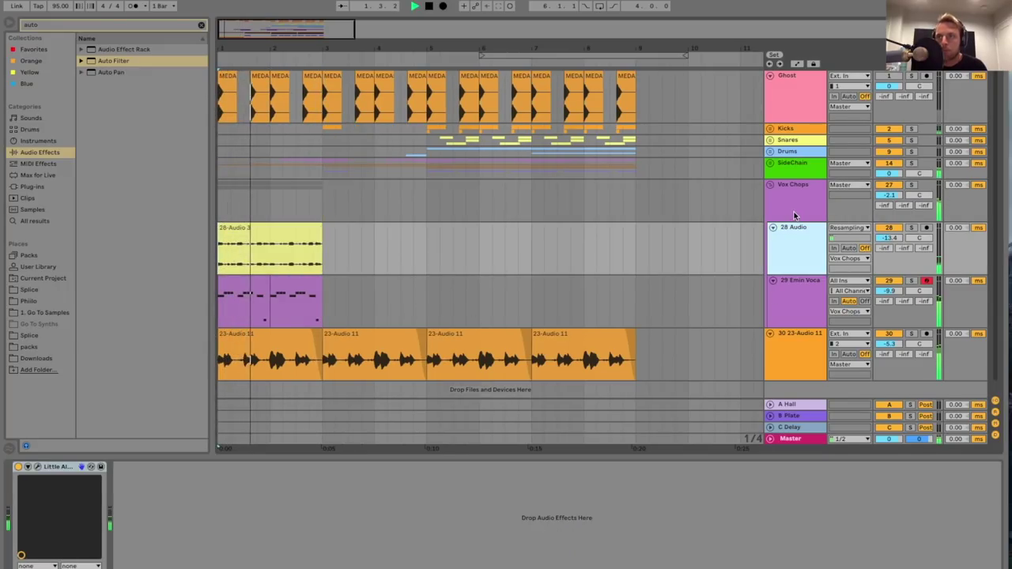
click(795, 215)
click(930, 498)
drag(930, 498, 930, 503)
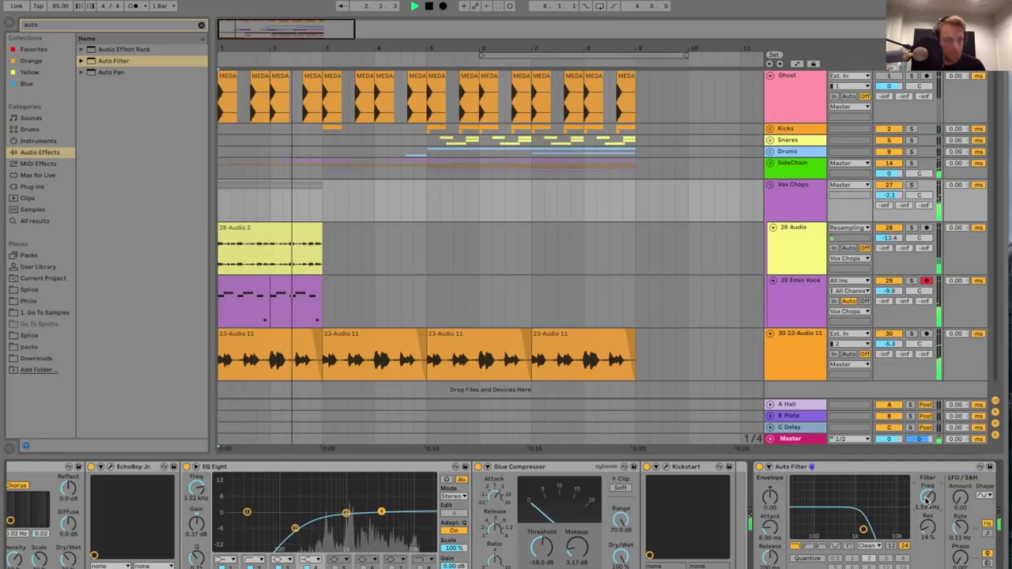
key(space)
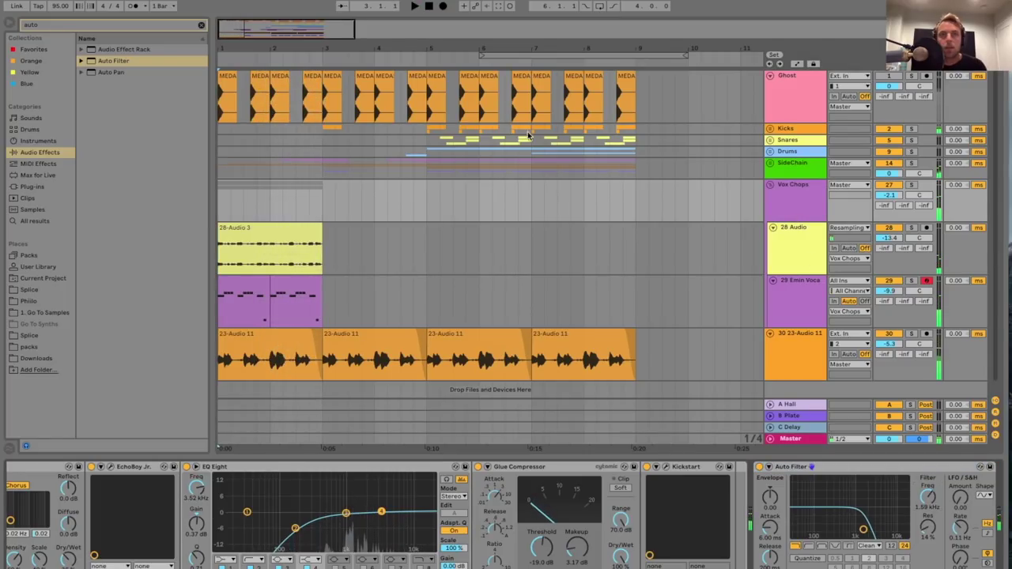
- Automate the Vox Chops Auto Filter frequency at about 1.16 kHz from bar 1, adding a breakpoint at bar 3
key(a)
drag(219, 202, 218, 204)
key(space)
key(space)
key(space)
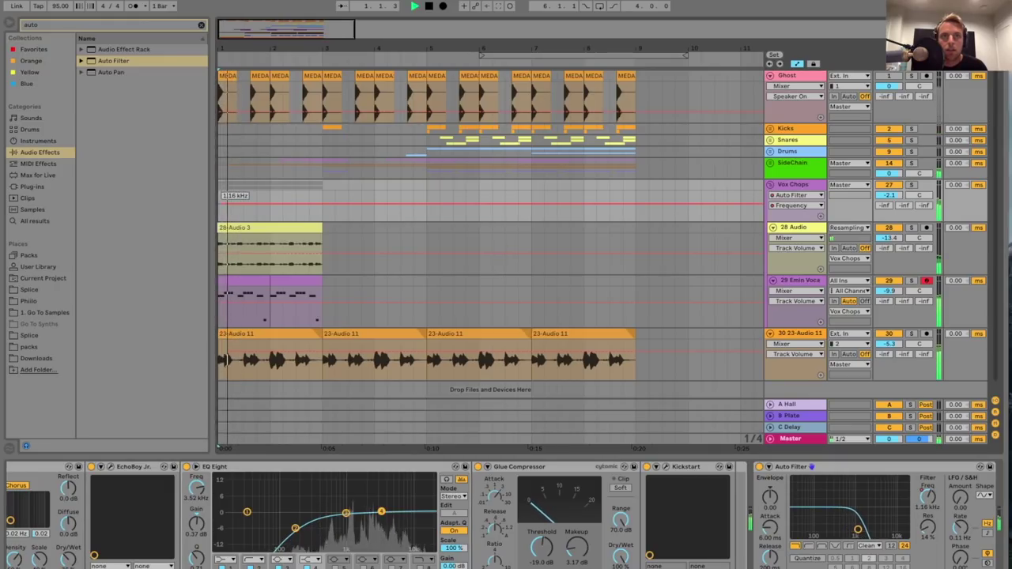
drag(309, 204, 323, 203)
- Duplicate the 28-Audio 3 and Emin Vocal Chop clips of bars 1 and 2 into bars 3 and 4
click(305, 227)
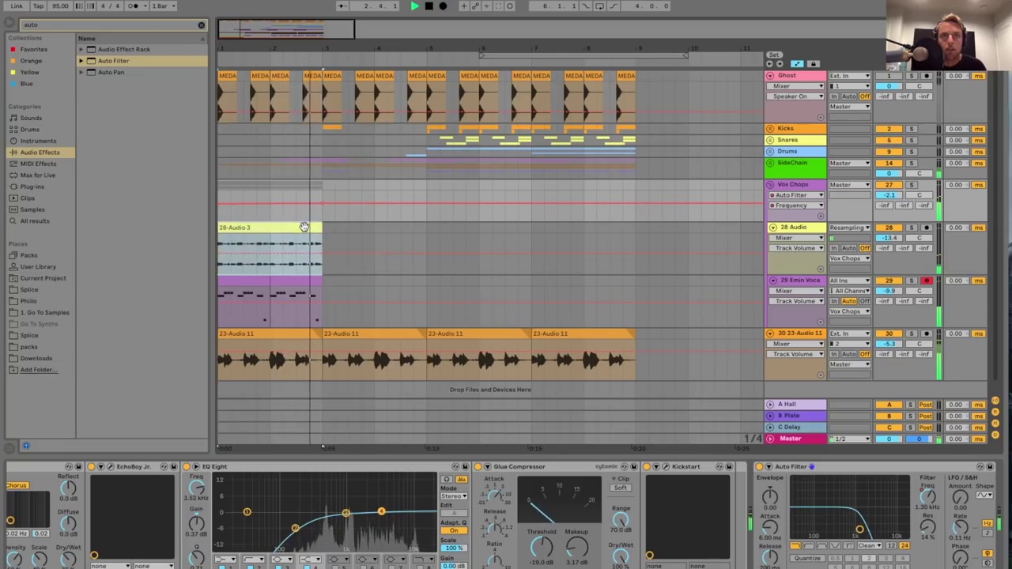
shift+click(291, 279)
key(ctrl+d)
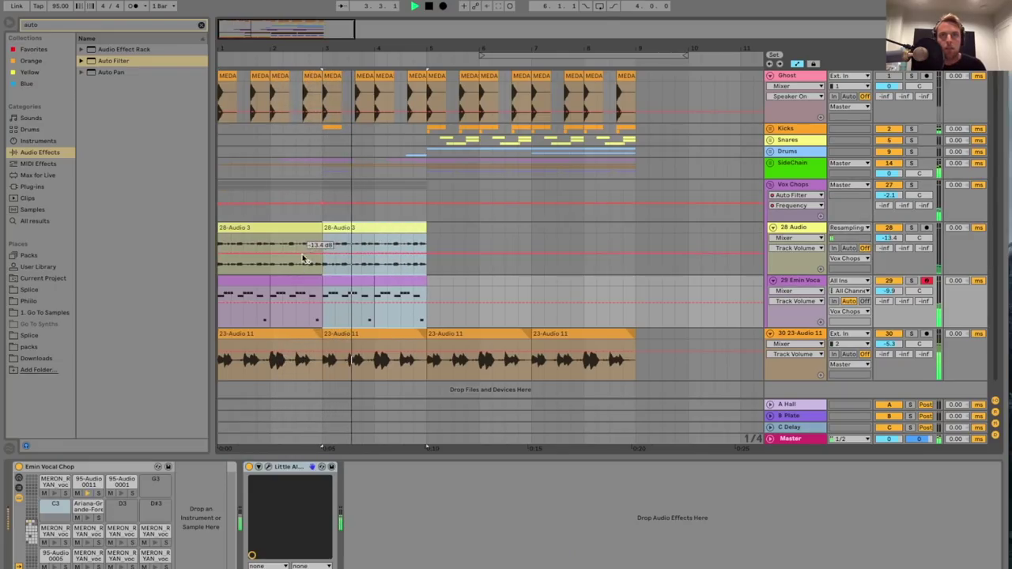
- Make the Auto Filter frequency automation rise in a curve from bar 3 to bar 5
click(340, 202)
drag(414, 203, 389, 199)
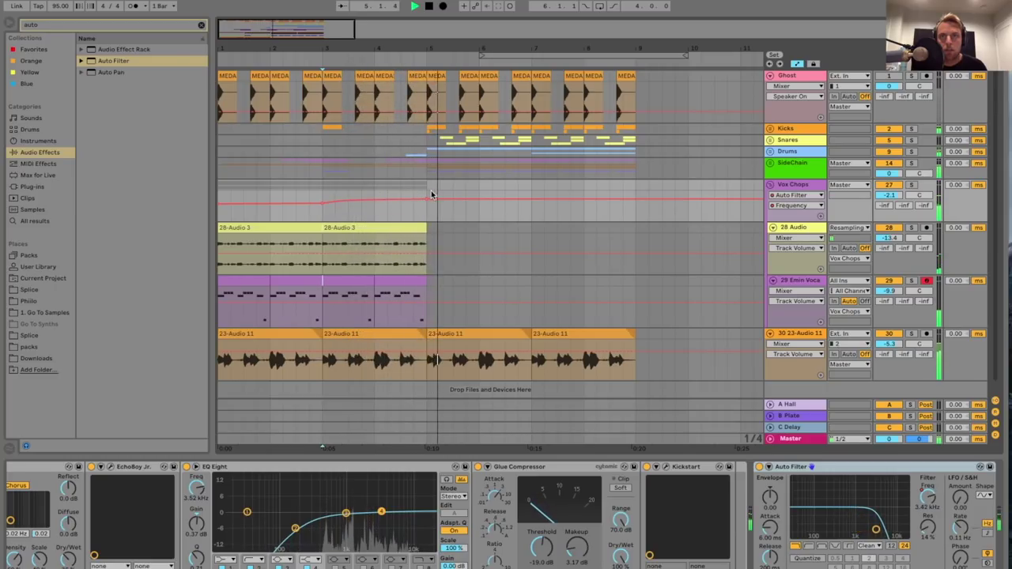
drag(429, 199, 432, 195)
- Automate the Vox Chops Auto Filter's Device On parameter to switch off at bar 5 and audition the transition
click(798, 205)
click(791, 212)
drag(441, 200, 441, 213)
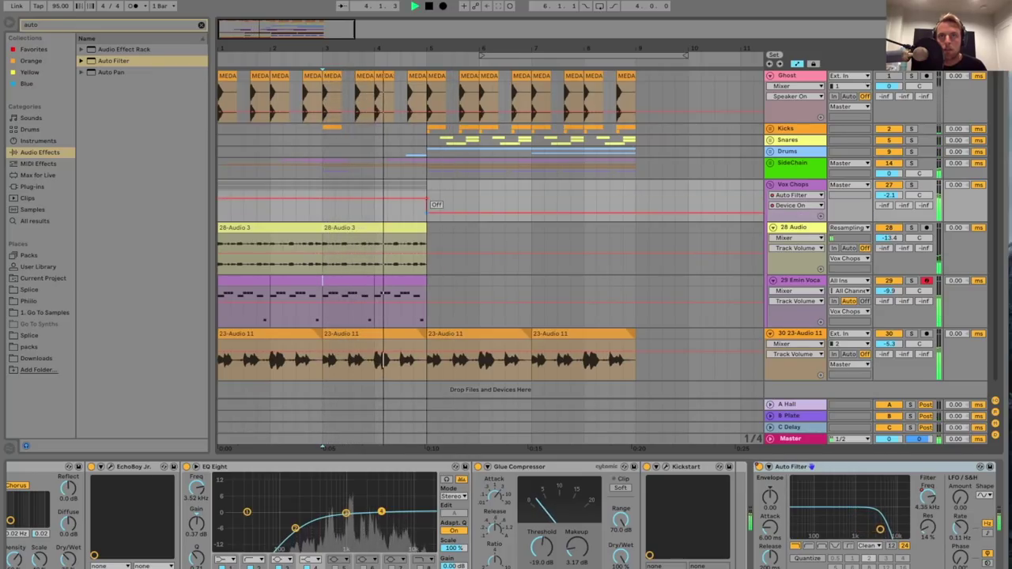
drag(499, 49, 499, 45)
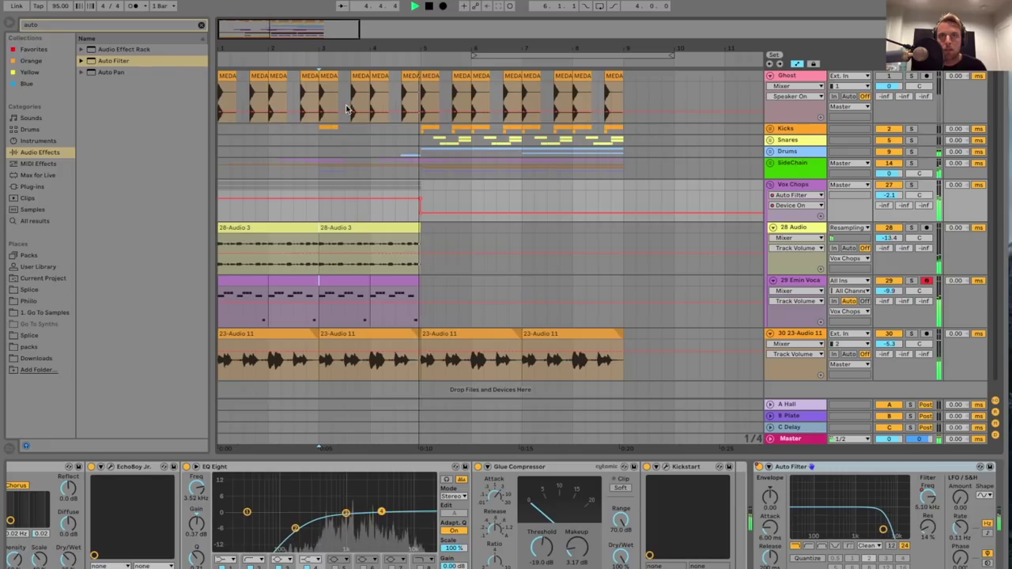
key(space)
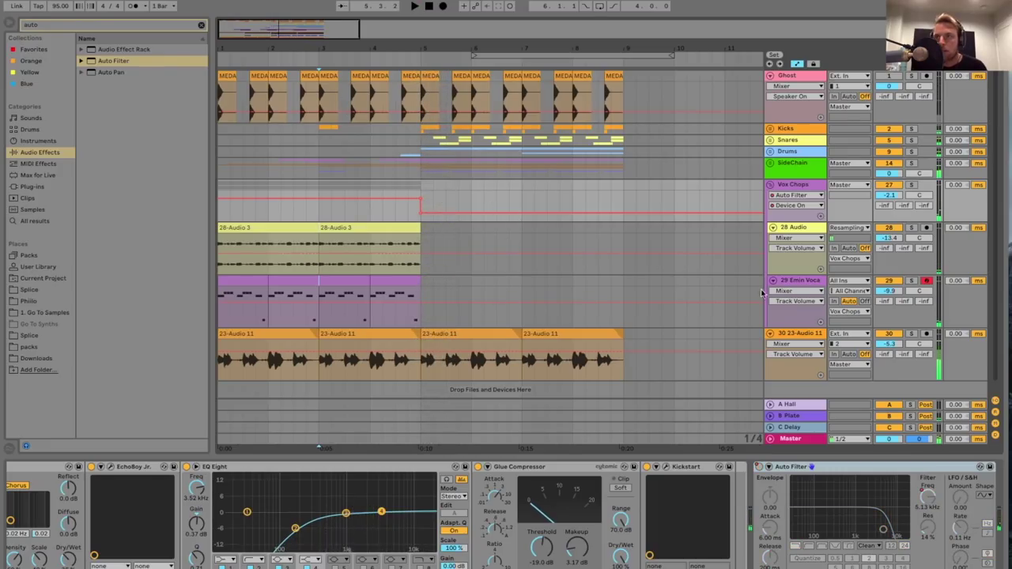
- Insert a MIDI track below Emin Vocal Chop and load the Emin Vocal Chop2.adg drum rack from the User Library
click(797, 281)
key(ctrl+shift+t)
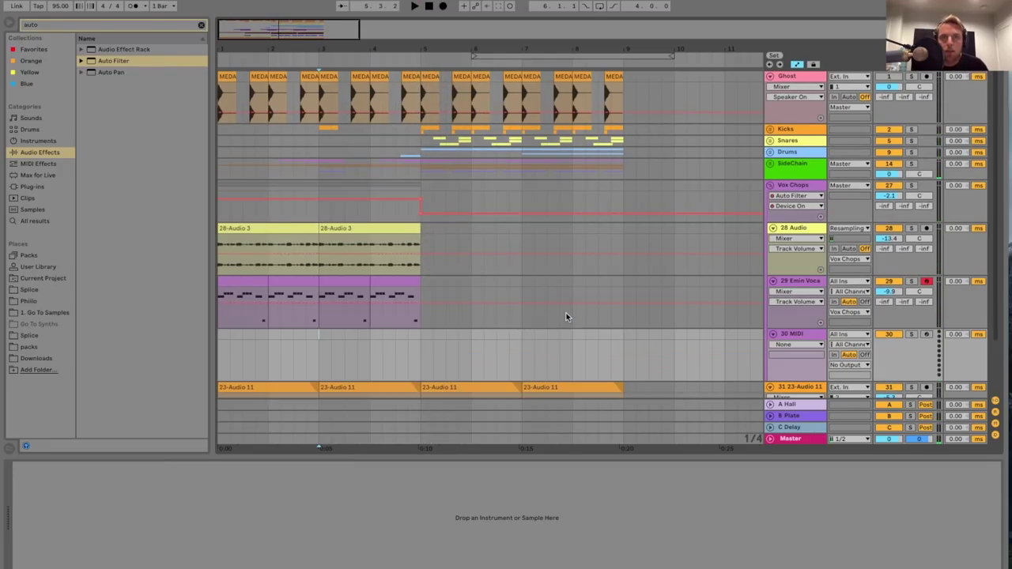
click(91, 29)
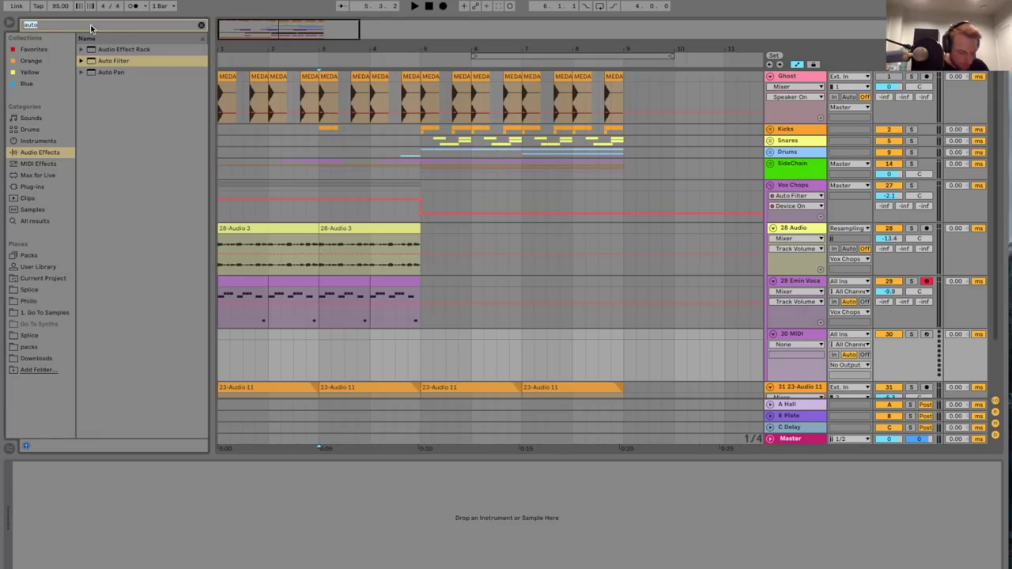
text(emin)
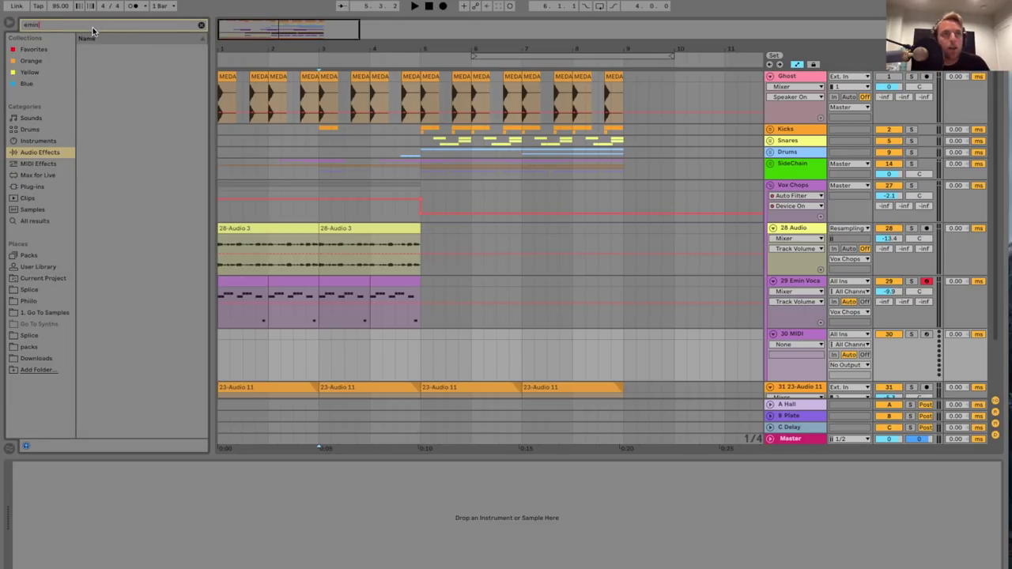
click(44, 293)
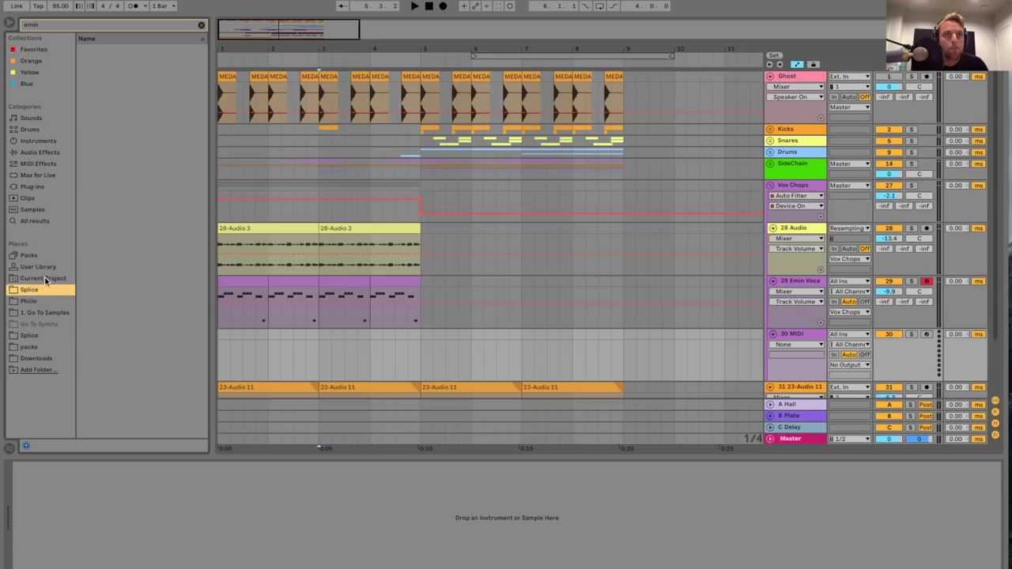
click(50, 268)
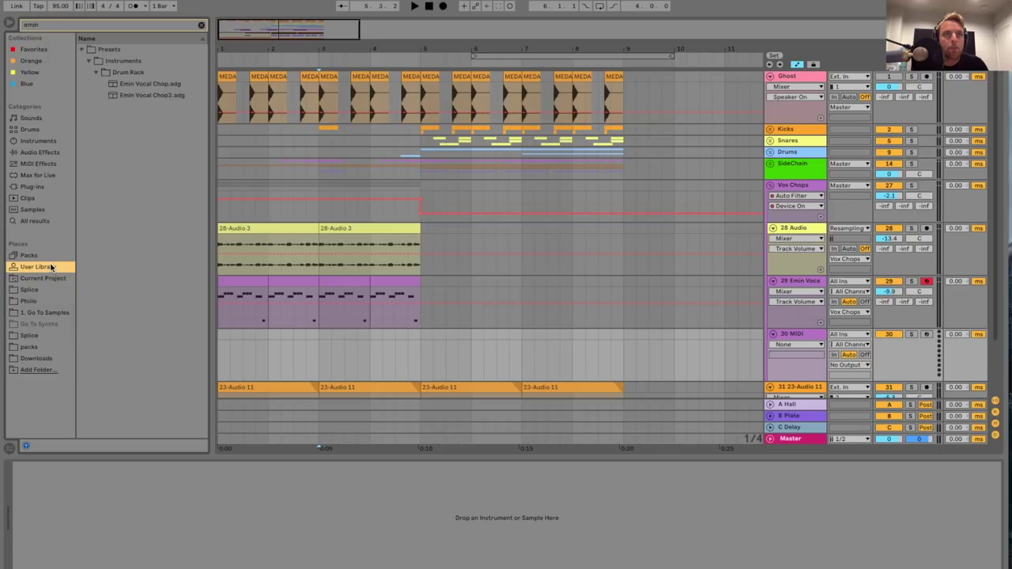
click(149, 95)
double_click(149, 95)
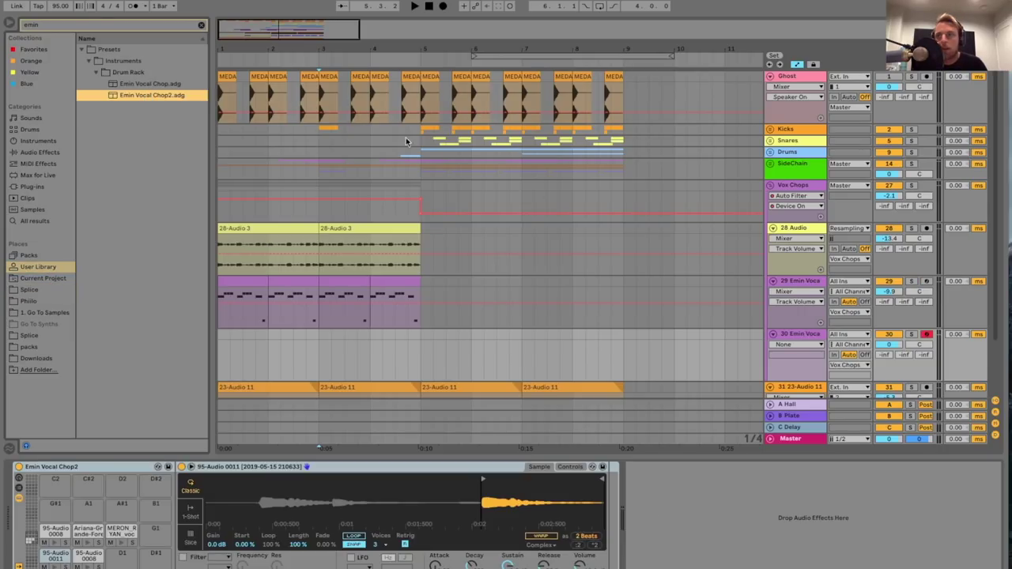
- Copy the Little AlterBoy device from the Emin Vocal Chop track to the Emin Vocal Chop2 track
click(802, 288)
click(270, 468)
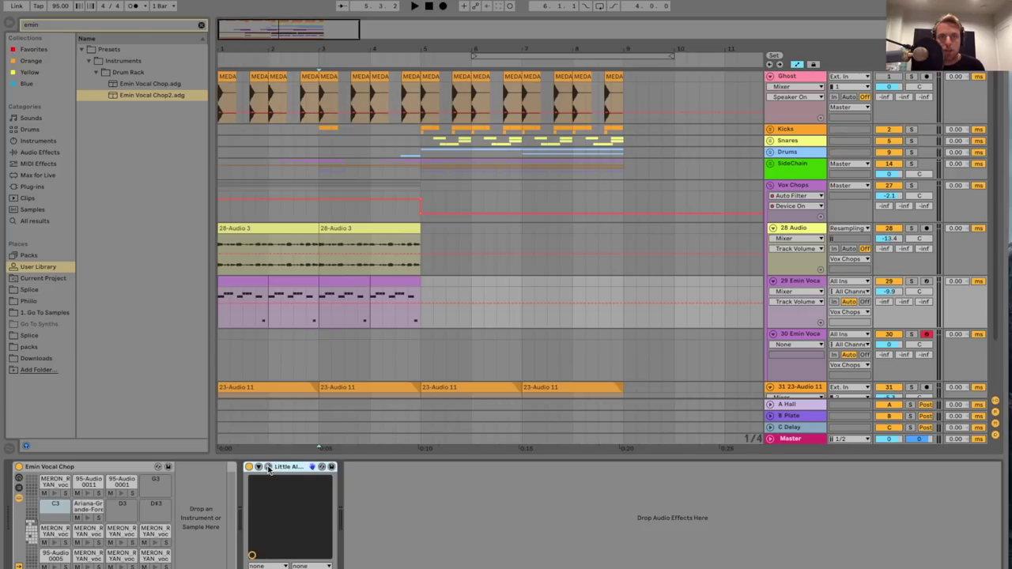
drag(320, 132, 283, 311)
click(284, 320)
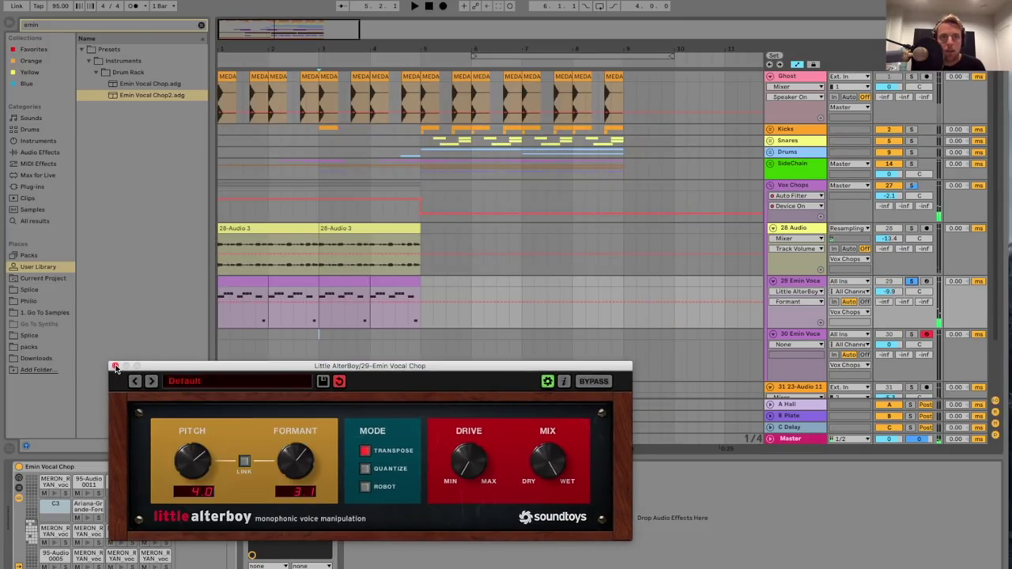
click(116, 367)
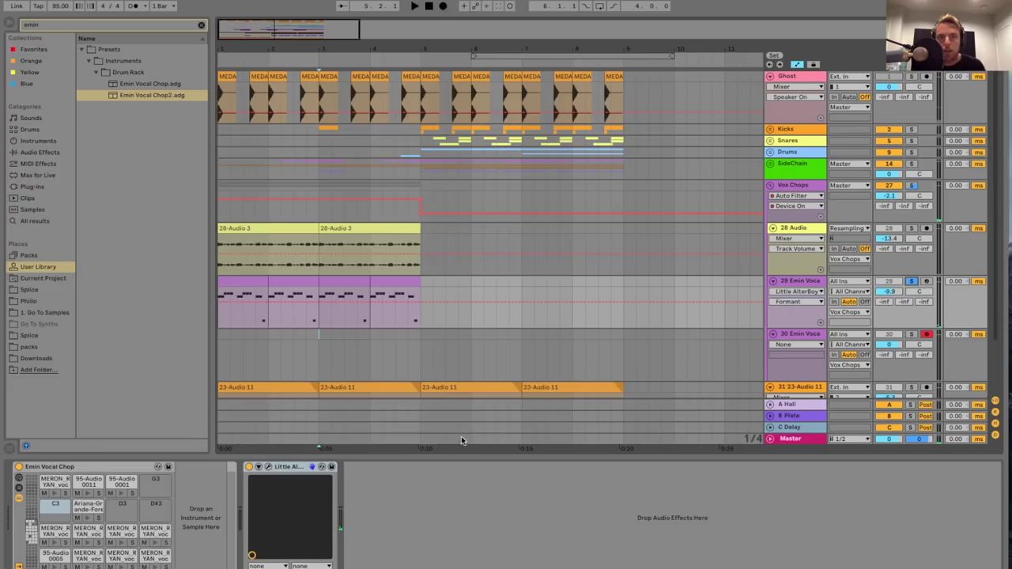
click(800, 339)
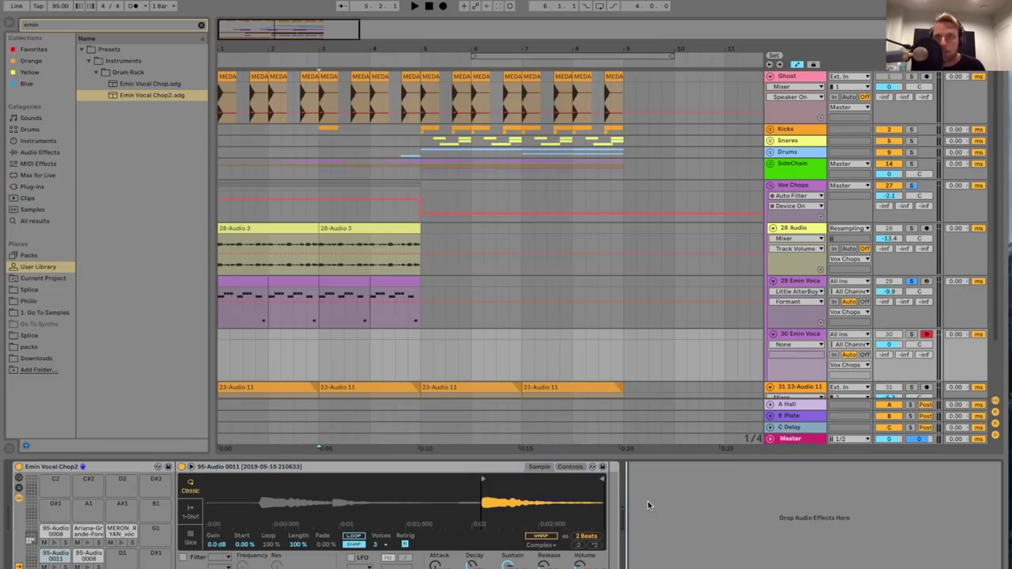
key(ctrl+v)
- Audition the Emin Vocal Chop2 track's samples in solo and together with the full arrangement
key(space)
click(912, 334)
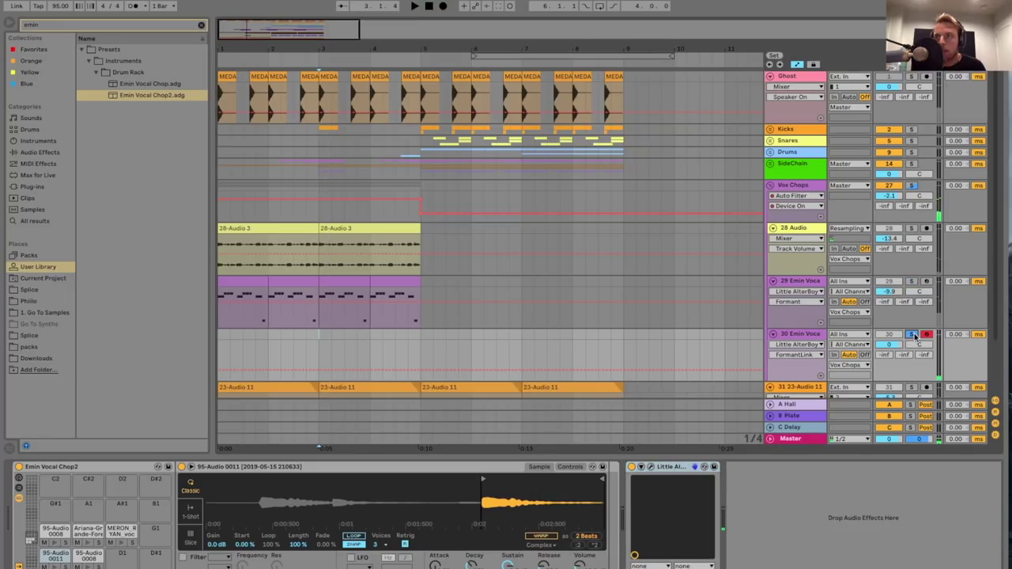
key(a)
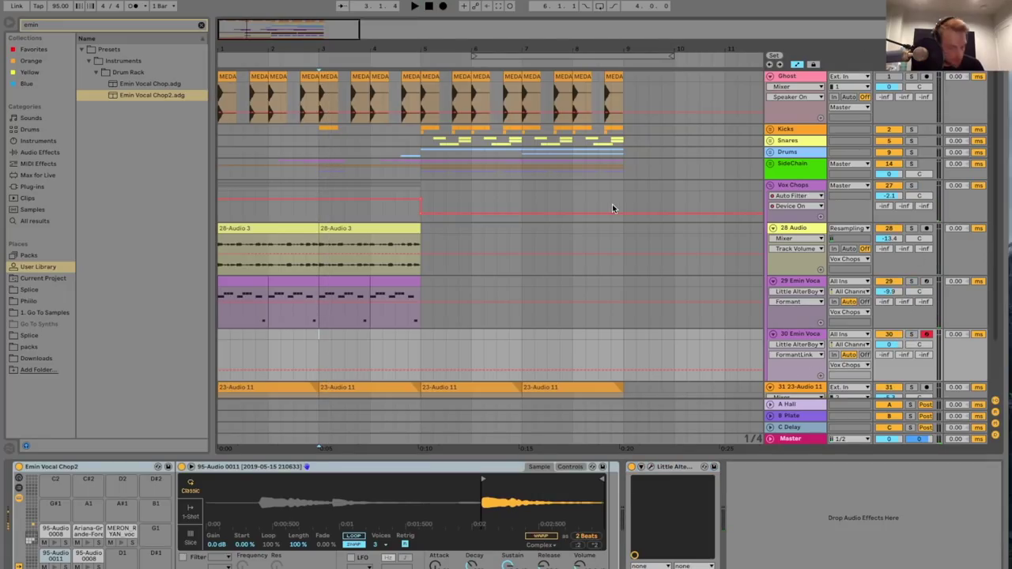
key(Delete)
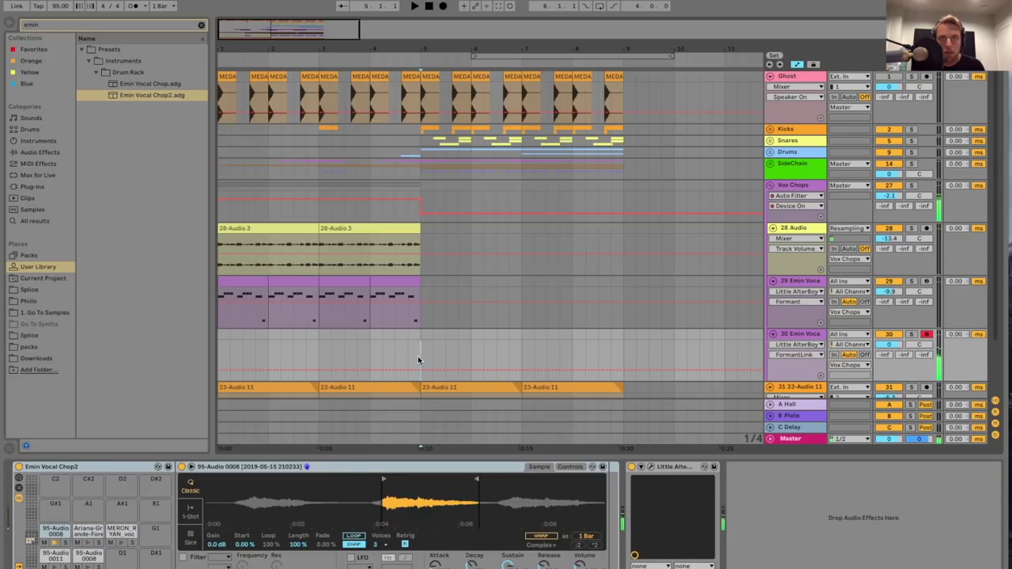
key(space)
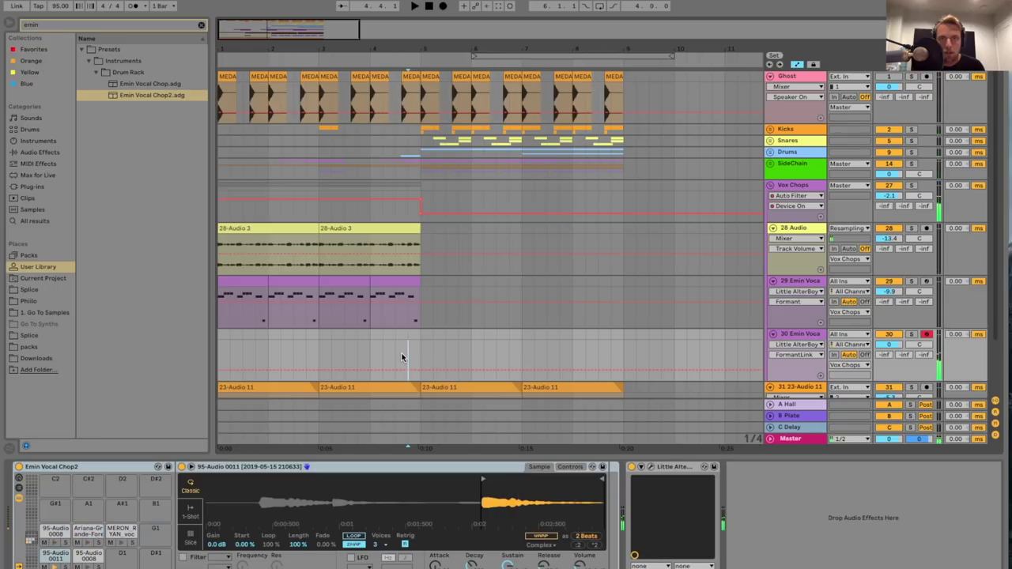
- Create a two-bar MIDI clip at bar 5 on the Emin Vocal Chop2 track, draw four vocal chop notes, and duplicate the clip to bar 7
double_click(516, 339)
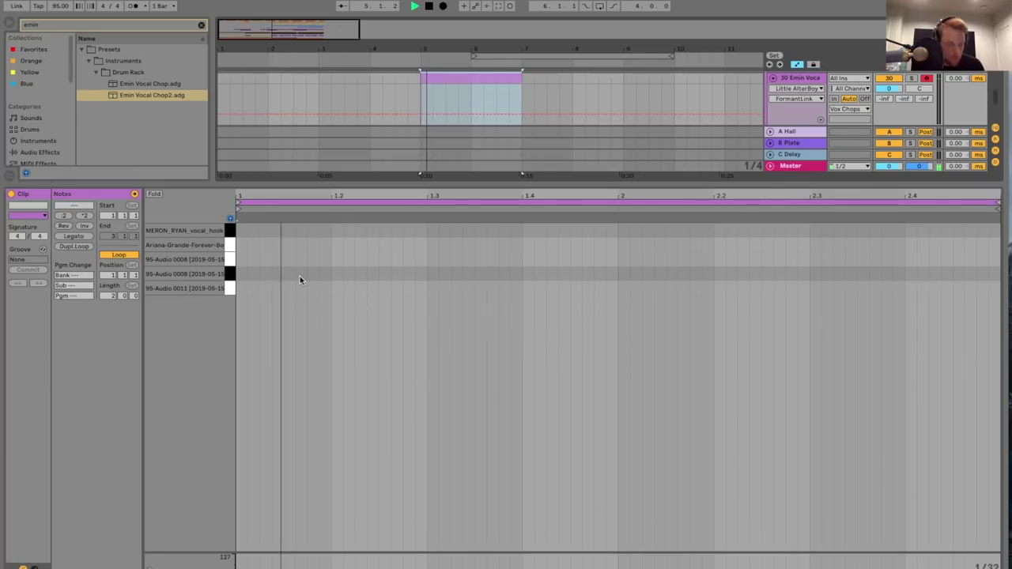
double_click(241, 259)
key(space)
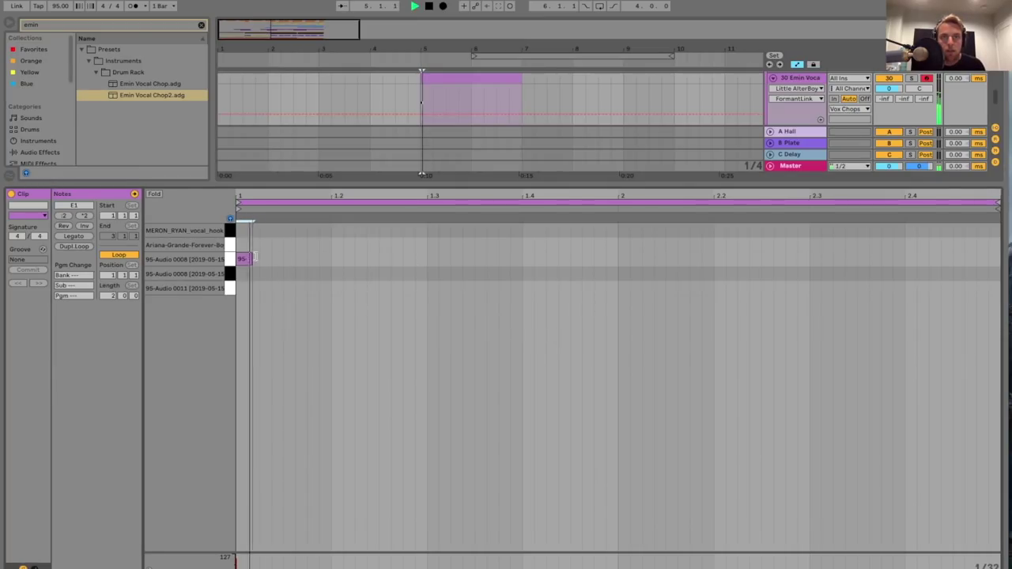
drag(245, 259, 329, 259)
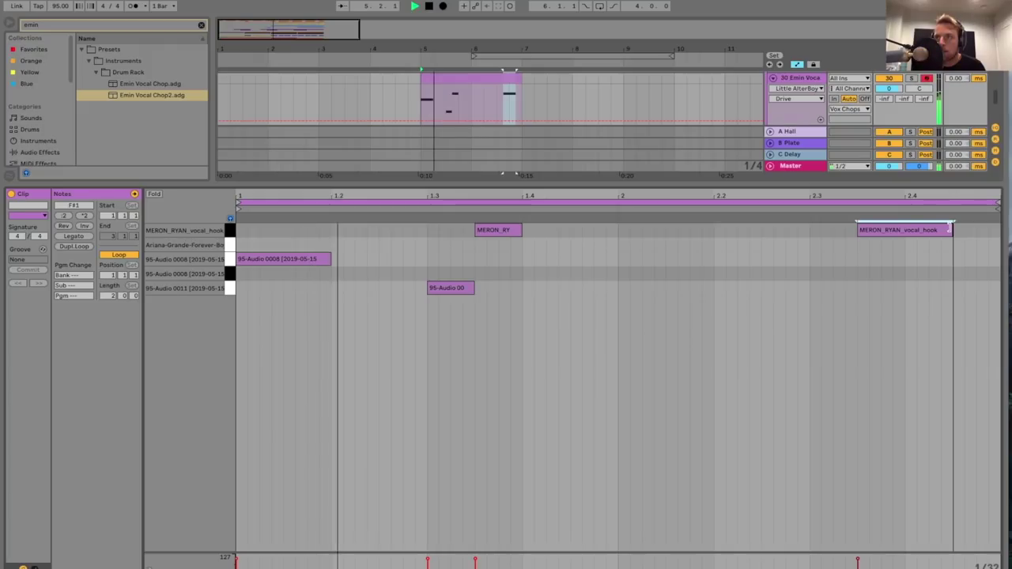
click(950, 230)
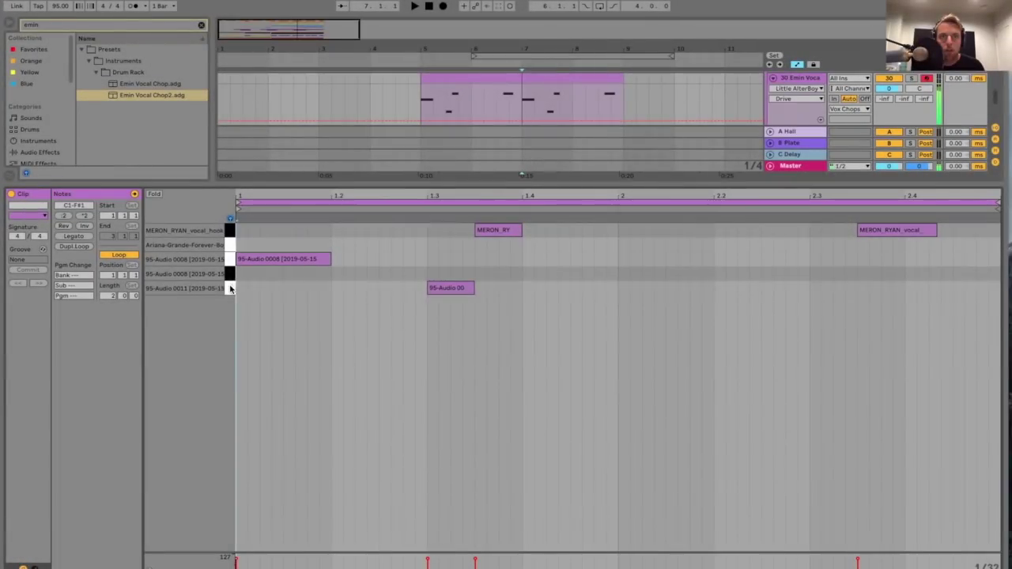
- Preview the 95-Audio 0011 sample and the 95-Audio 0008 sample directly above it in the Emin Vocal Chop2 clip
click(230, 289)
click(230, 275)
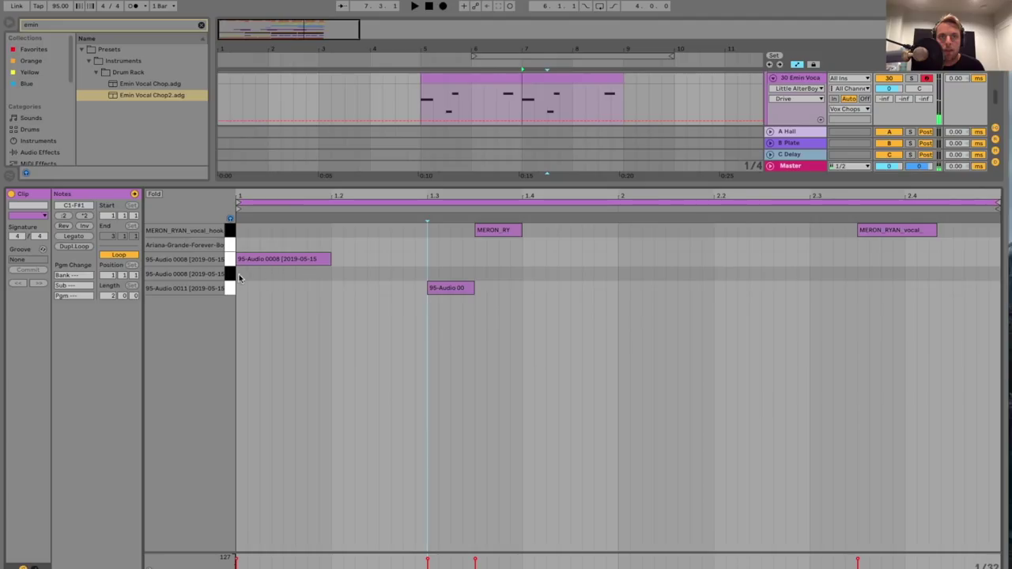
- Copy the 95-Audio 0008 sample to the G#1 pad of the Emin Vocal Chop2 rack and move the bar 7 clip's first note onto it
click(573, 184)
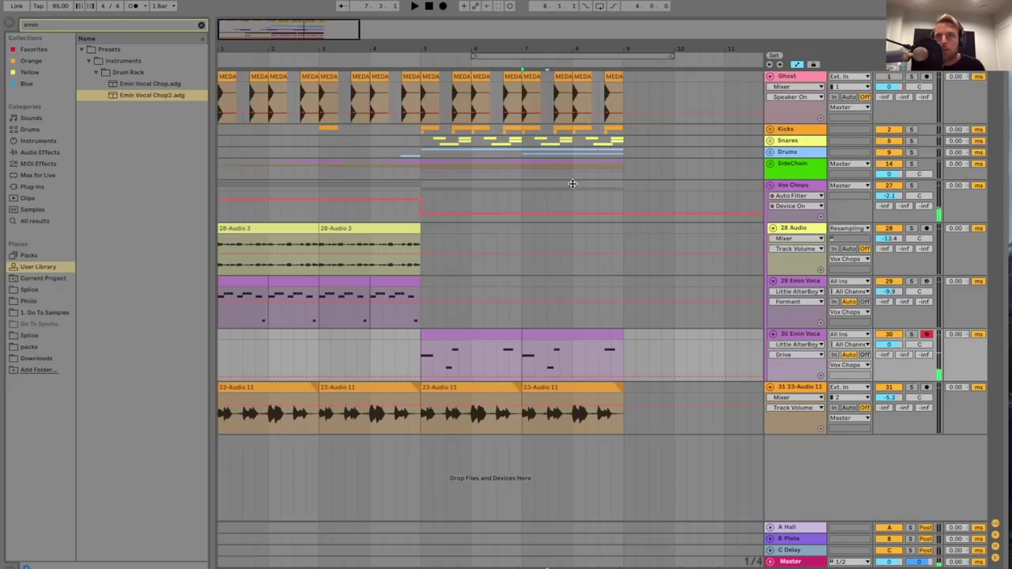
double_click(569, 339)
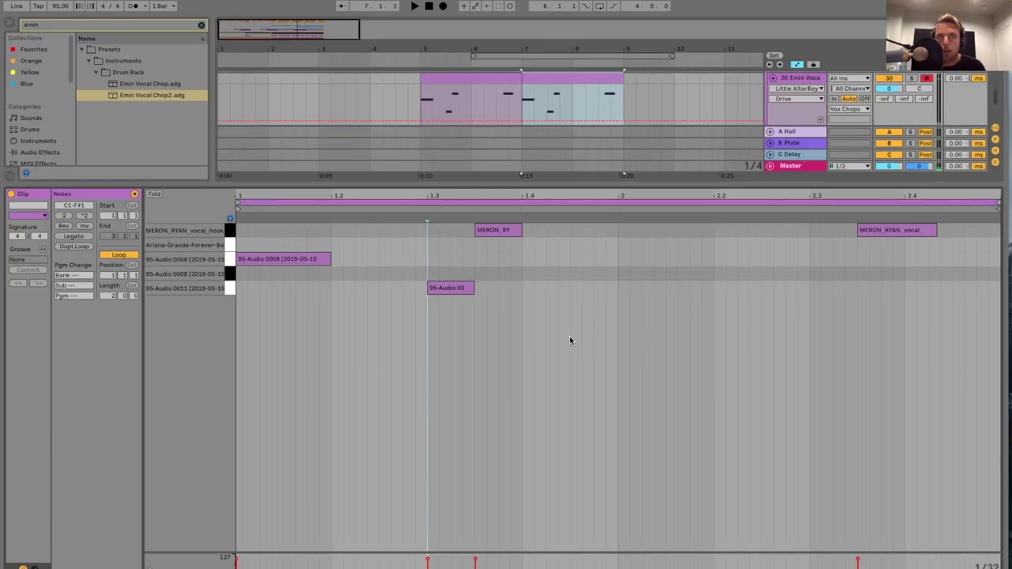
click(686, 185)
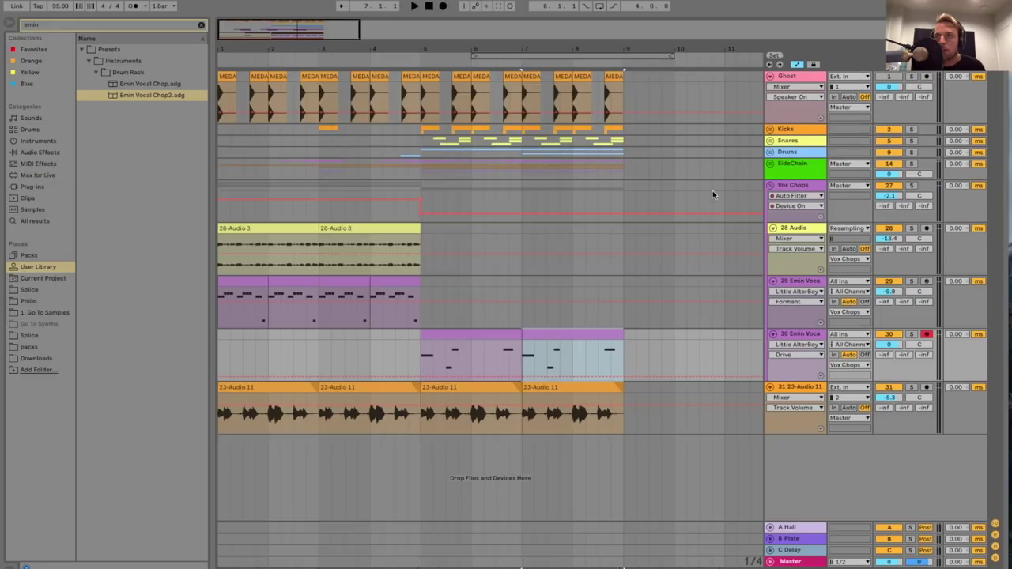
double_click(794, 335)
key(space)
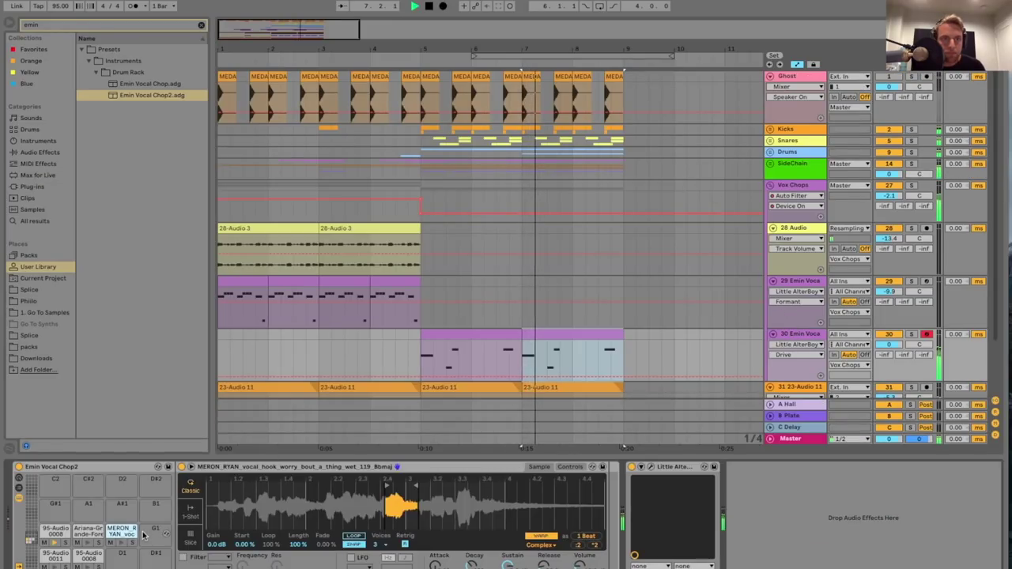
click(52, 532)
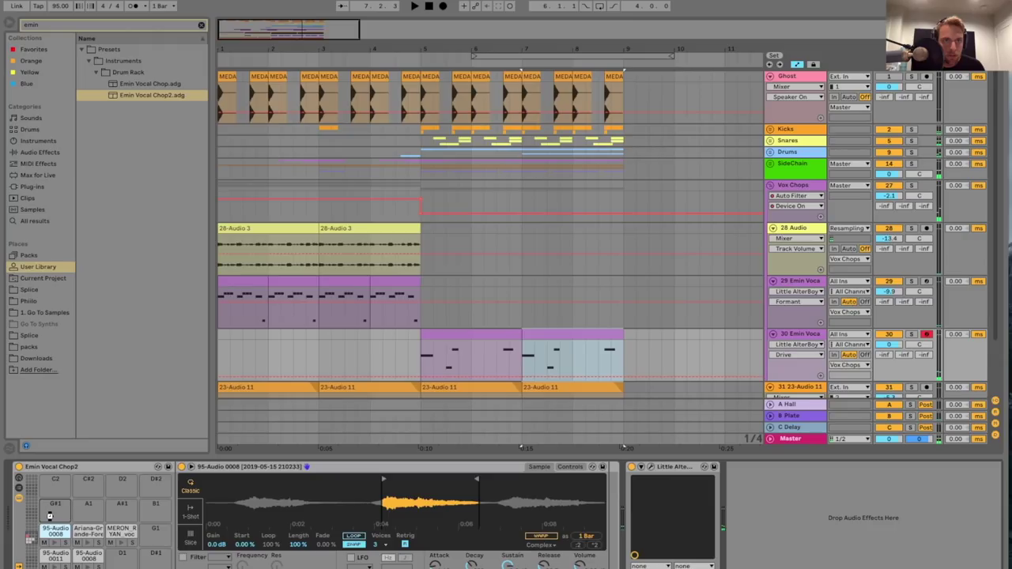
double_click(570, 339)
drag(300, 284, 297, 231)
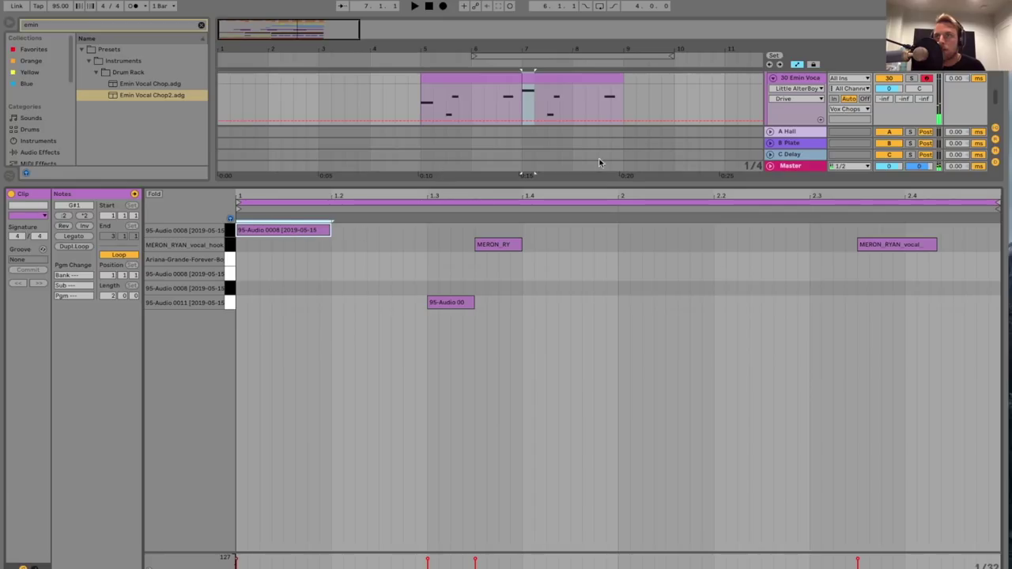
- Try Slice mode on the copied 95-Audio 0008 sample, then return it to Classic mode
double_click(809, 81)
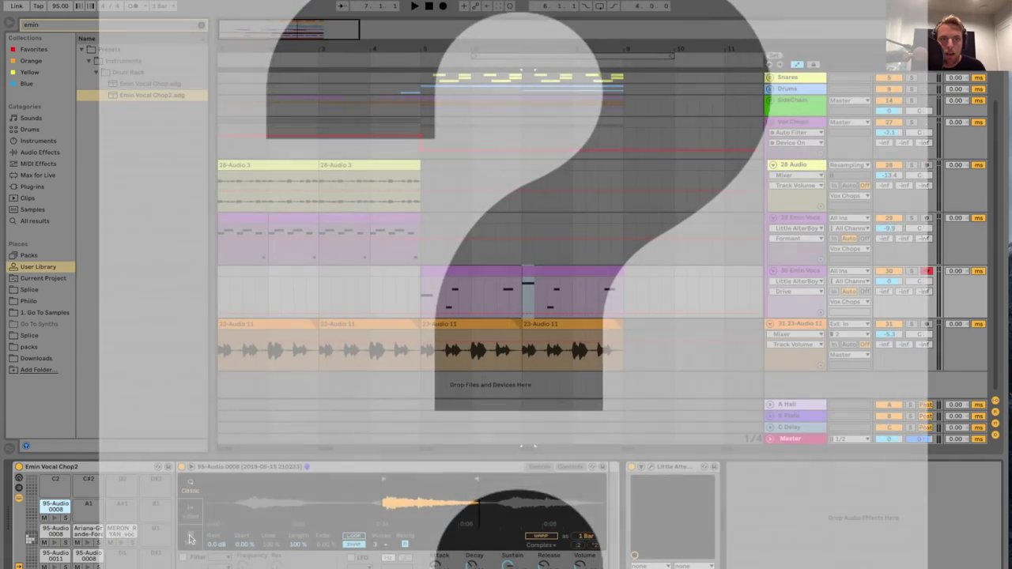
click(190, 539)
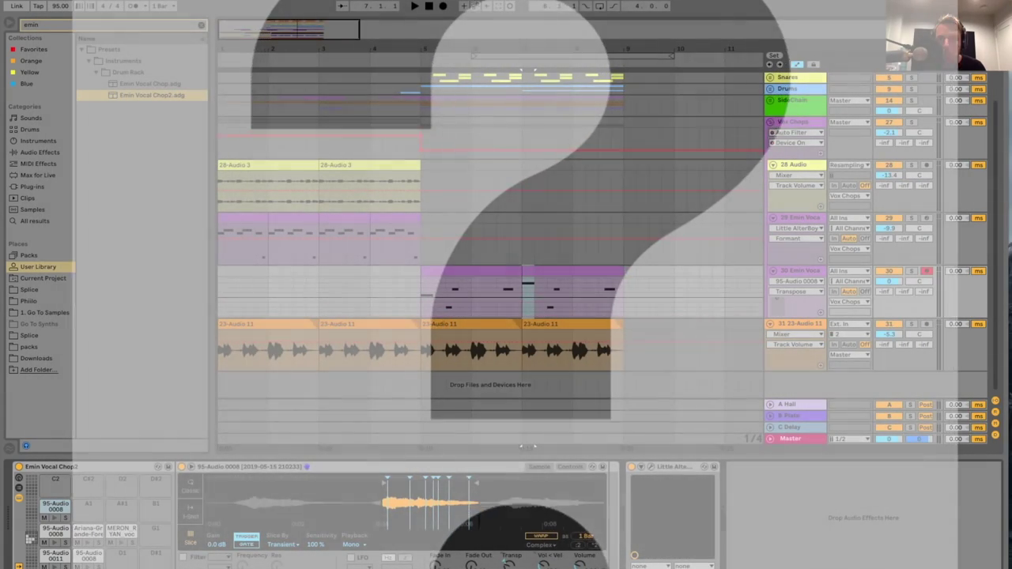
click(189, 490)
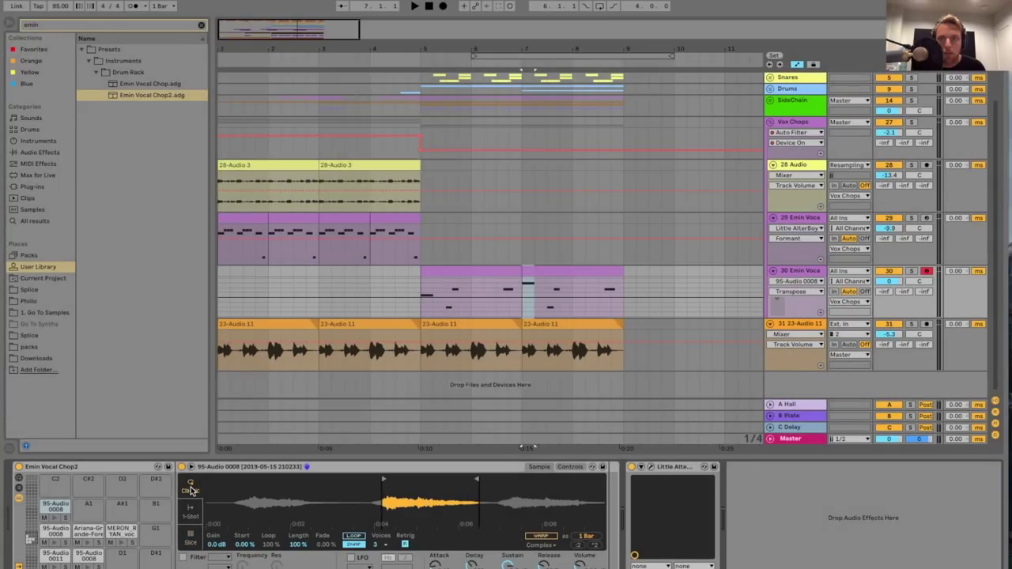
- Try the Complex Pro warp mode with shifted formants on the copied 95-Audio 0008 sample during playback, then switch back to Complex
key(space)
click(542, 544)
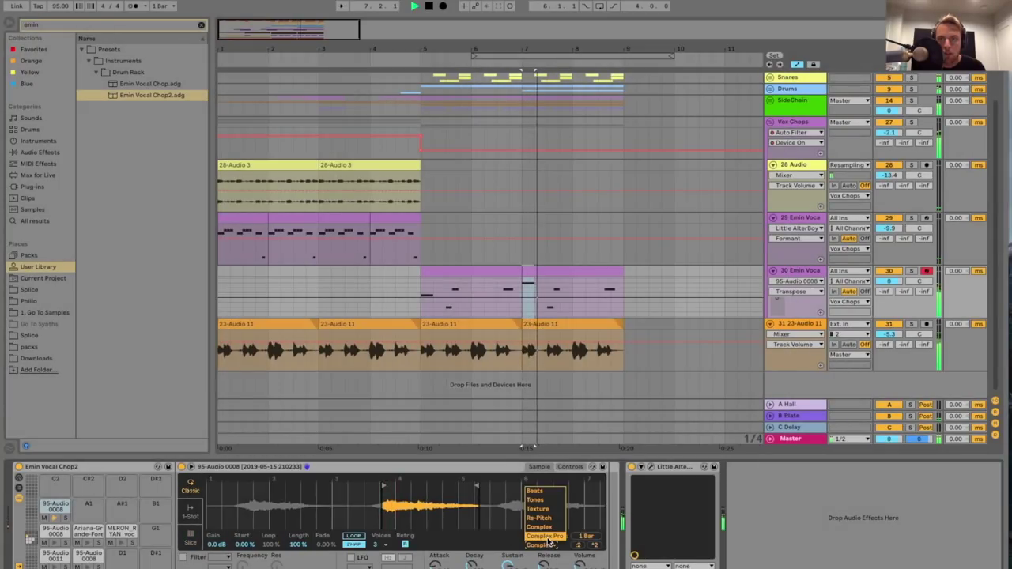
click(544, 537)
drag(468, 544, 468, 568)
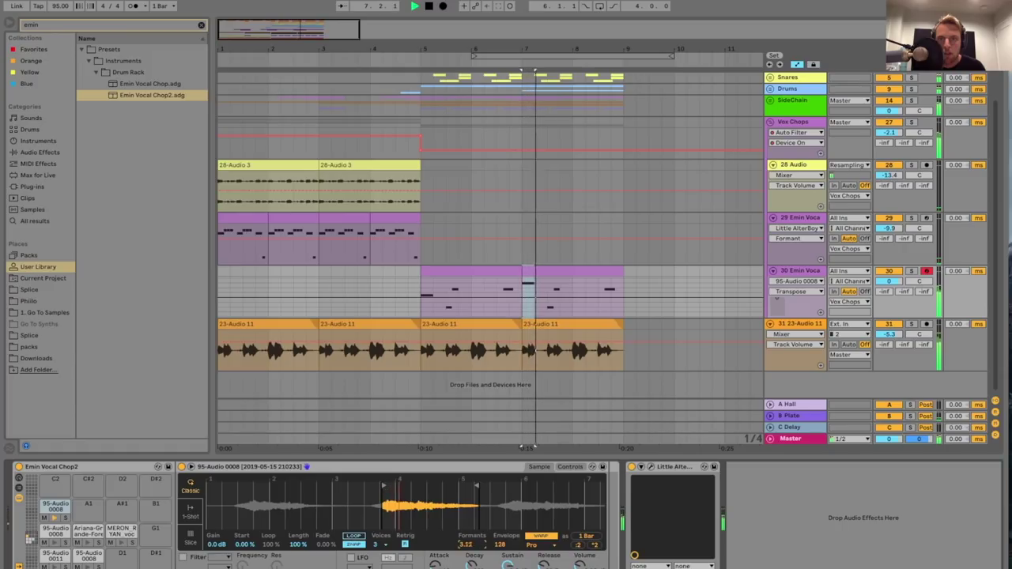
click(532, 545)
click(543, 527)
key(space)
key(space)
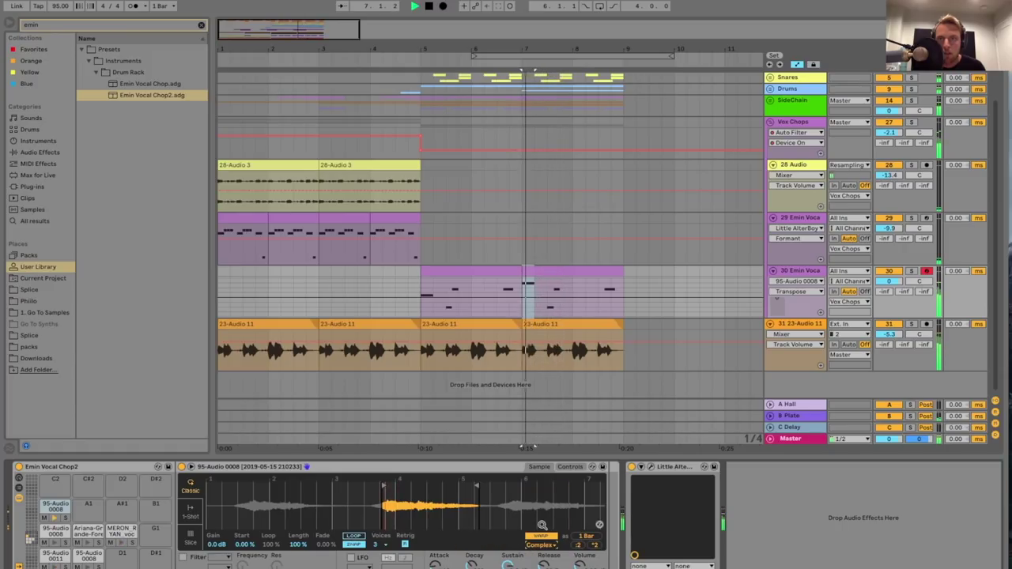
- Move the third note of the bar 7 vocal chop clip down to the Ariana-Grande sample's row and play the clip
drag(575, 49, 574, 76)
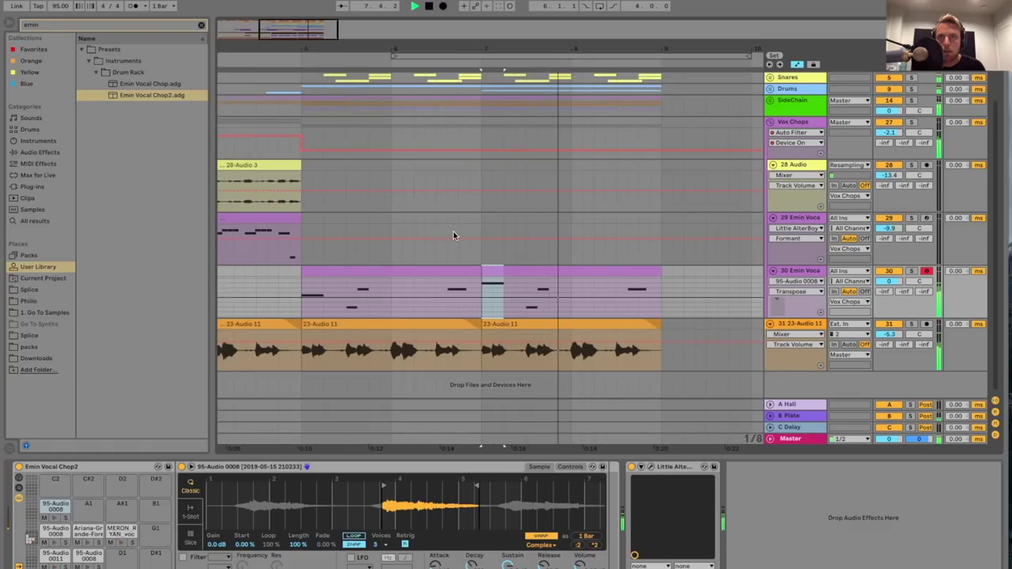
scroll(549, 276, right, 1)
key(space)
click(549, 271)
double_click(550, 271)
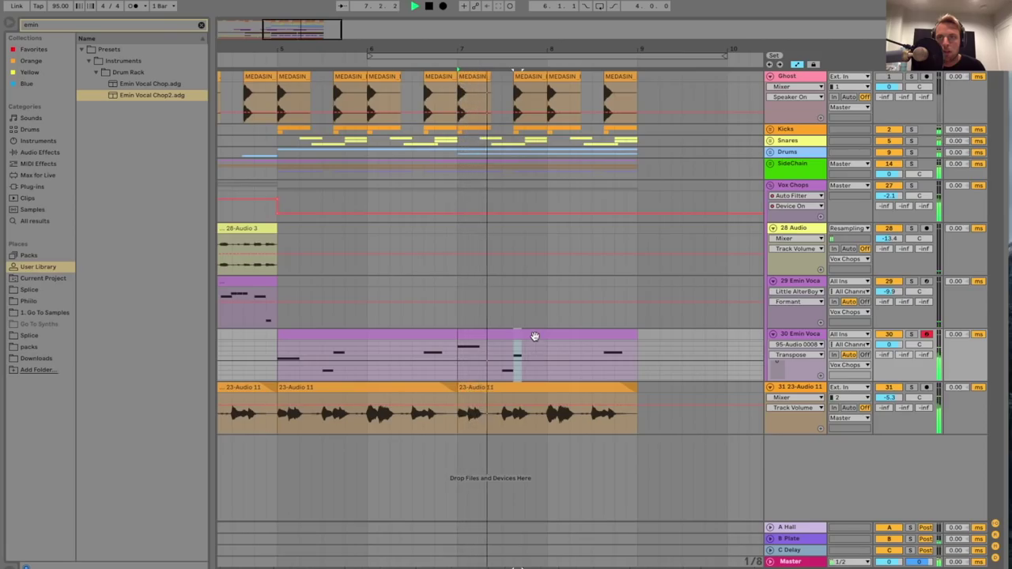
click(557, 337)
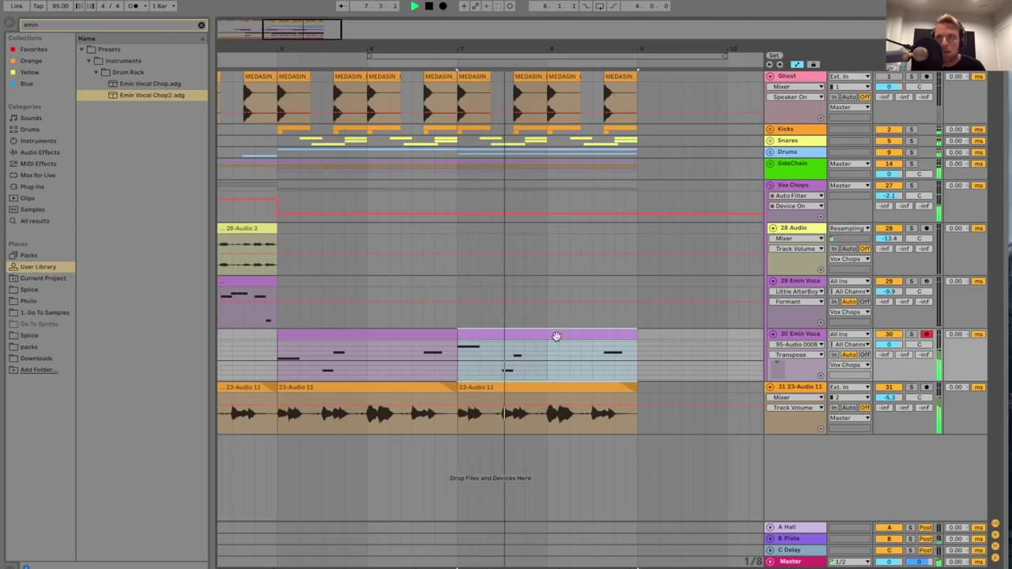
key(space)
- Automate a lower Little AlterBoy Formant value over the first note at bar 7 on the Emin Vocal Chop2 track and audition it
double_click(818, 338)
click(641, 468)
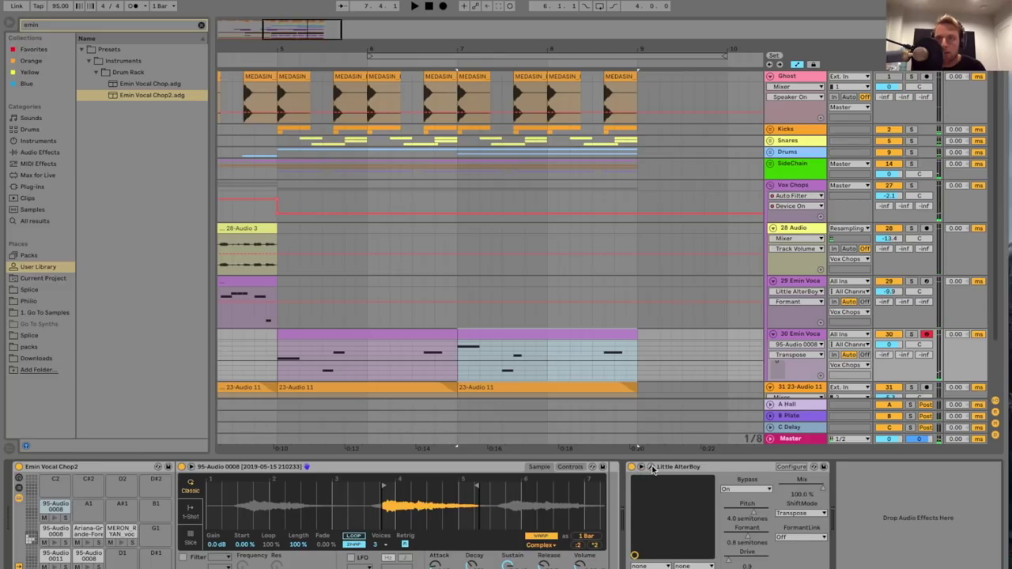
click(652, 467)
click(293, 466)
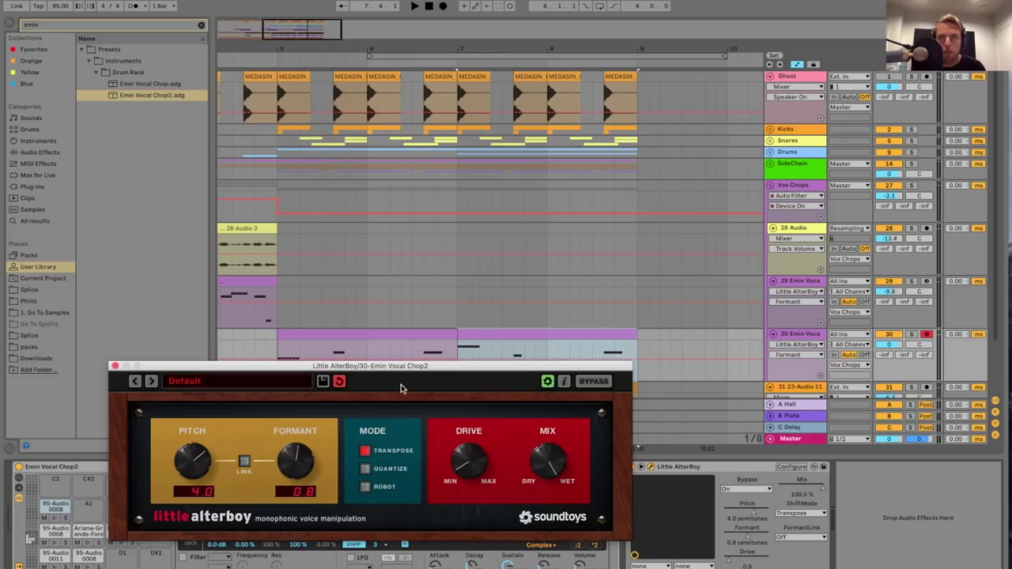
drag(446, 372, 431, 410)
click(461, 361)
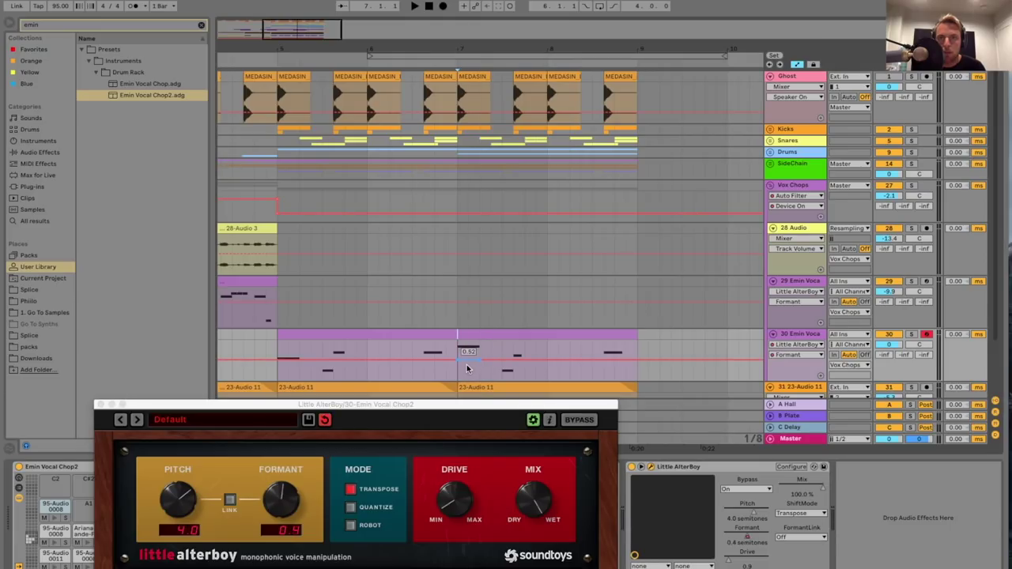
drag(472, 370, 472, 377)
key(space)
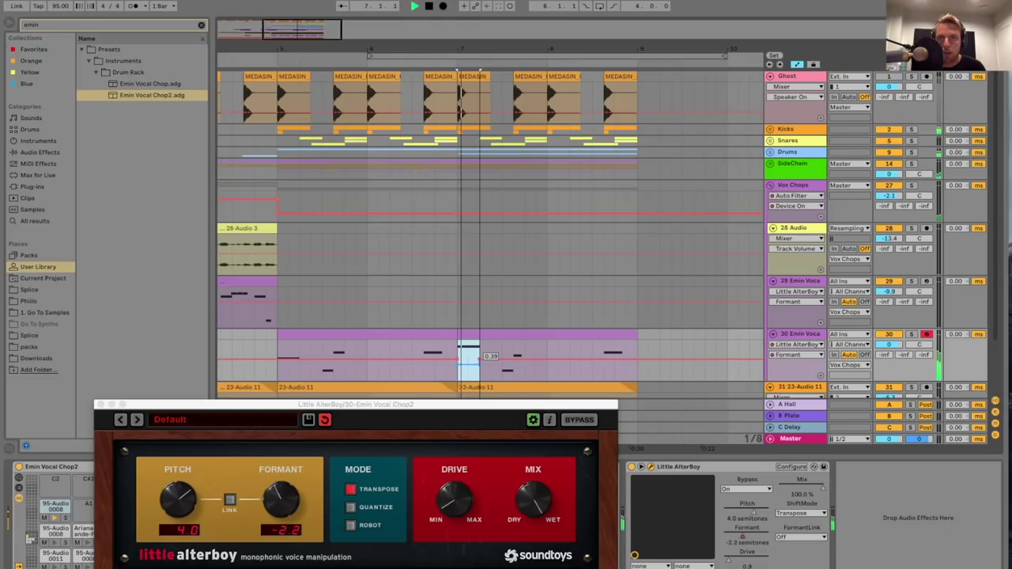
drag(472, 373, 473, 365)
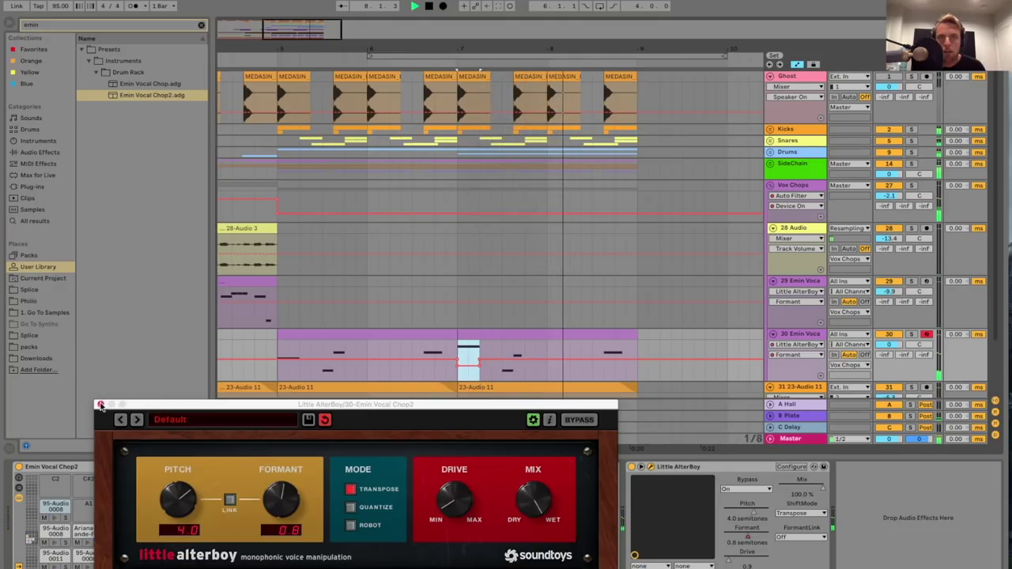
click(100, 405)
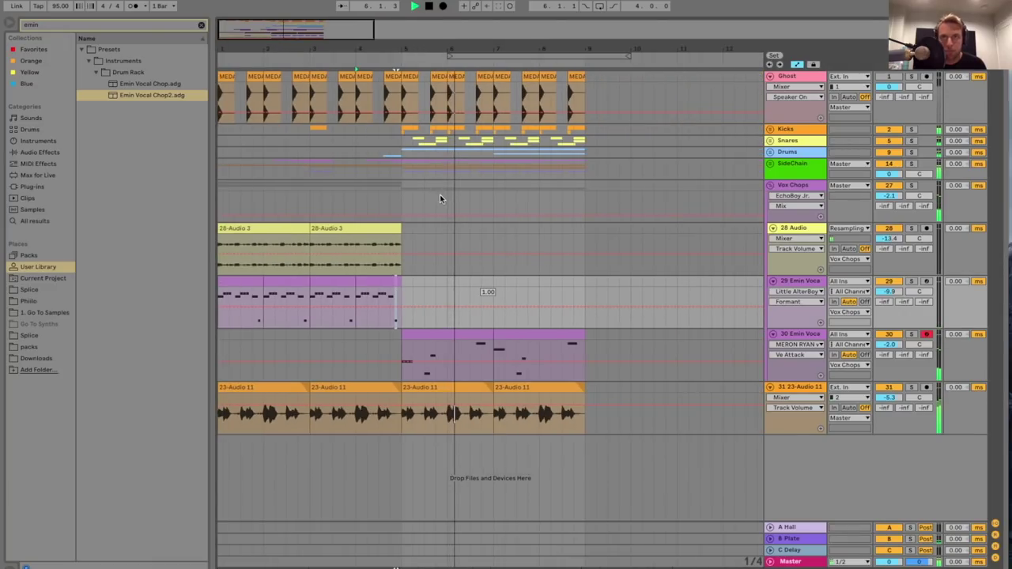
- Set the Emin Vocal Chop2 track's volume to -0.9 dB during playback
right_click(443, 198)
click(470, 256)
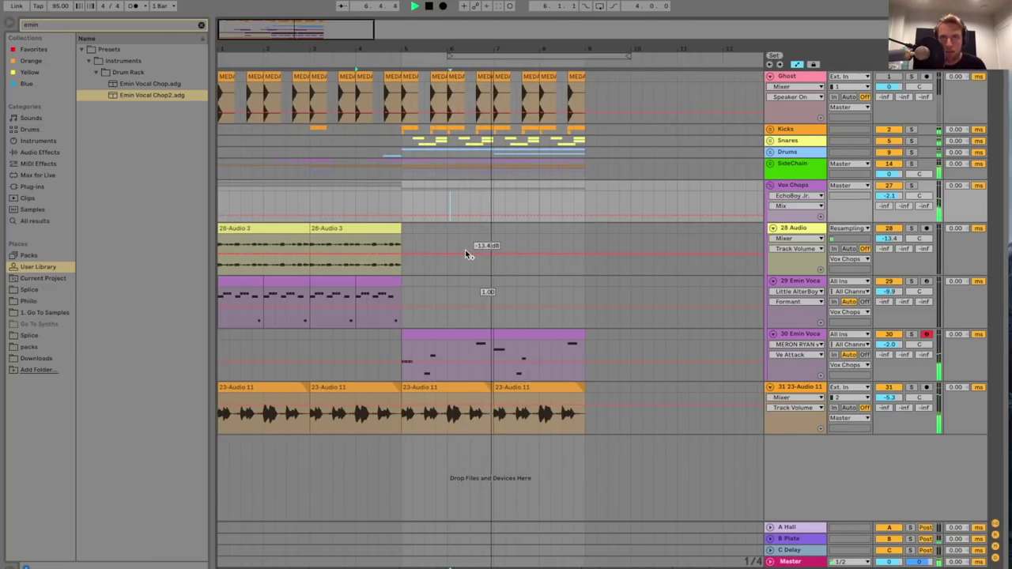
key(minus)
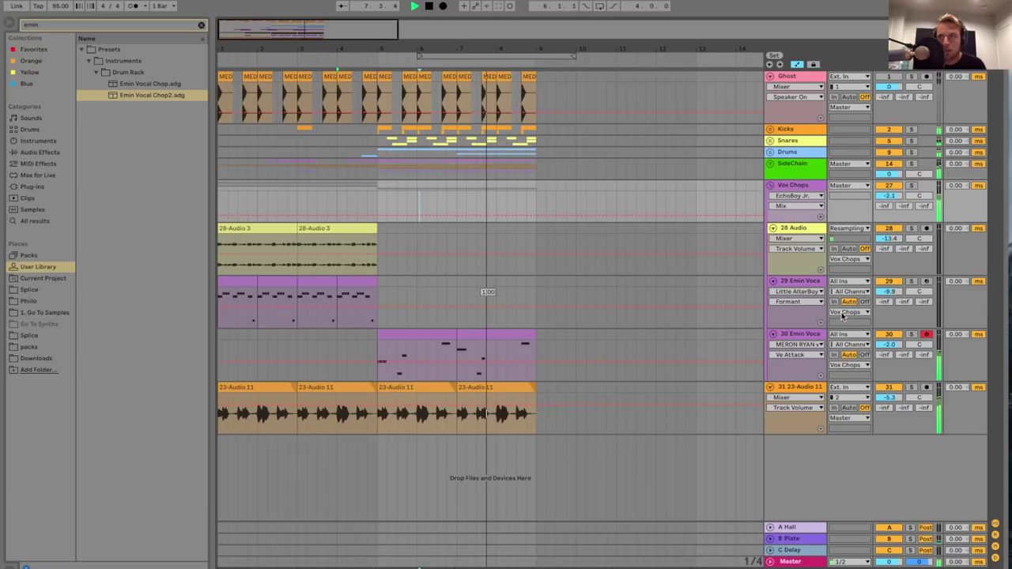
drag(889, 346, 889, 338)
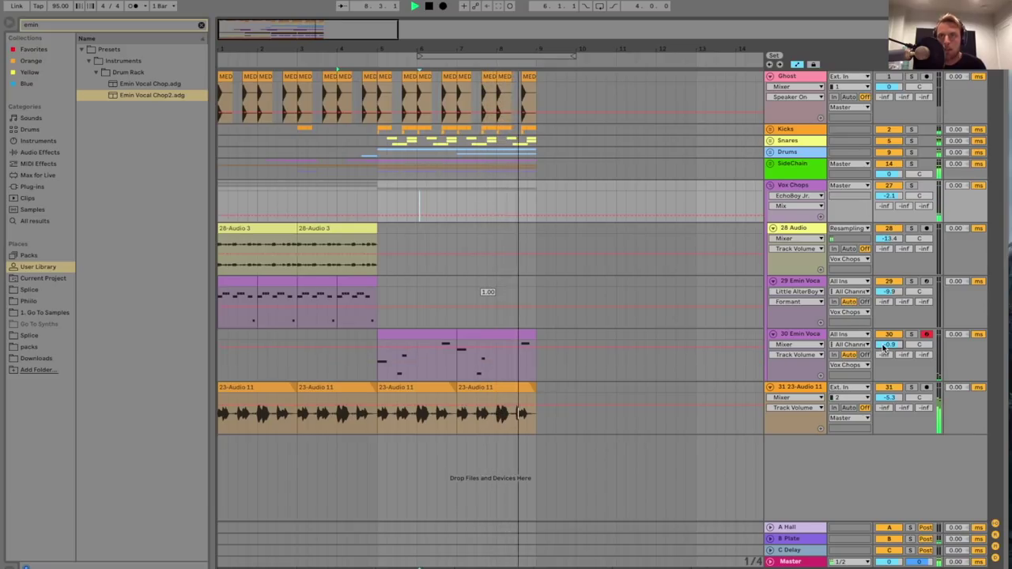
key(space)
- Move the four-bar loop region to start at bar 5 and select the time range it spans
click(463, 56)
drag(462, 55, 423, 60)
click(426, 55)
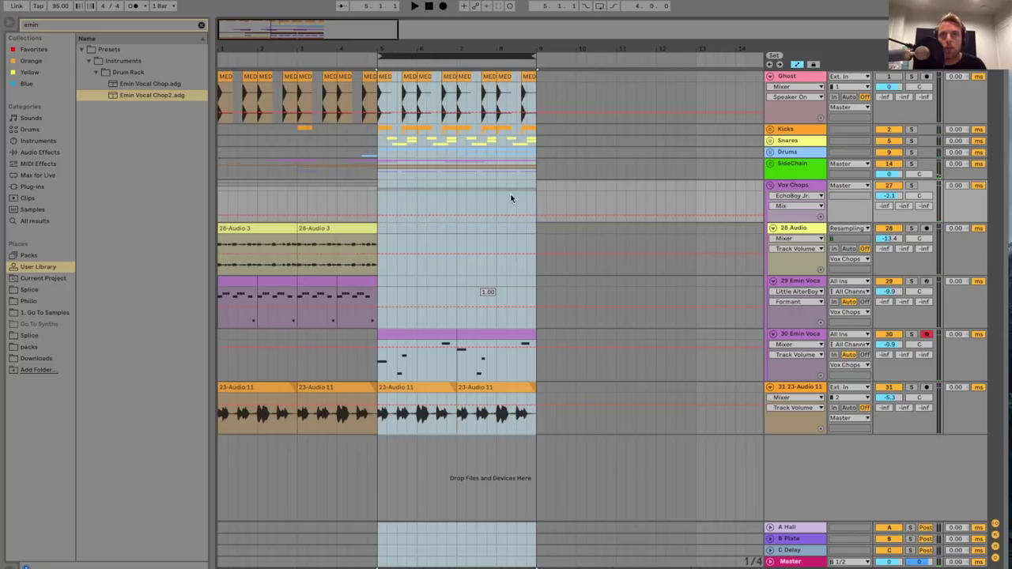
- Unfold the SideChain group, fold its Sweeps group, and select the empty 24 MIDI track under Synths / Pads
click(770, 164)
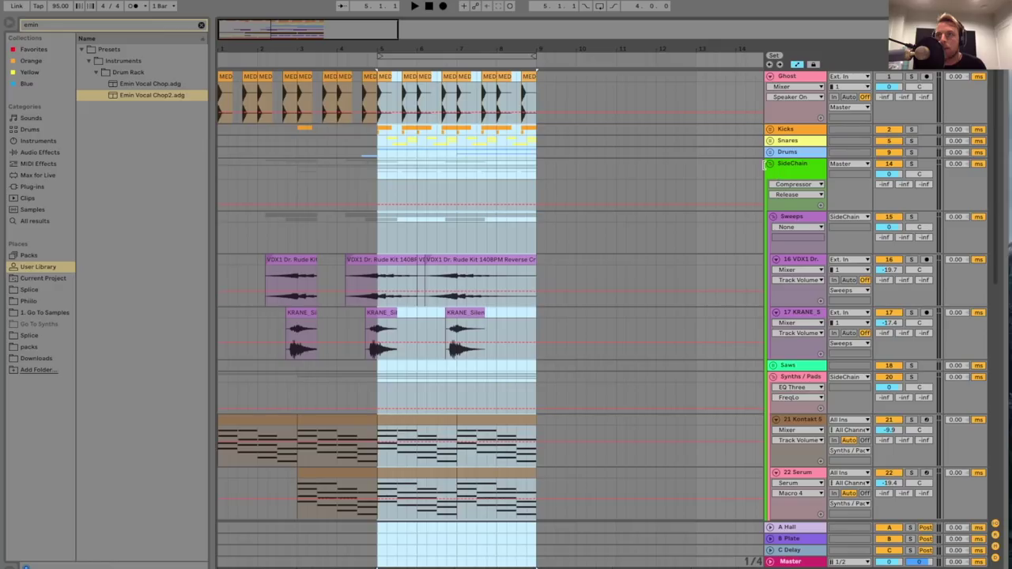
click(770, 166)
click(772, 187)
click(770, 165)
click(773, 218)
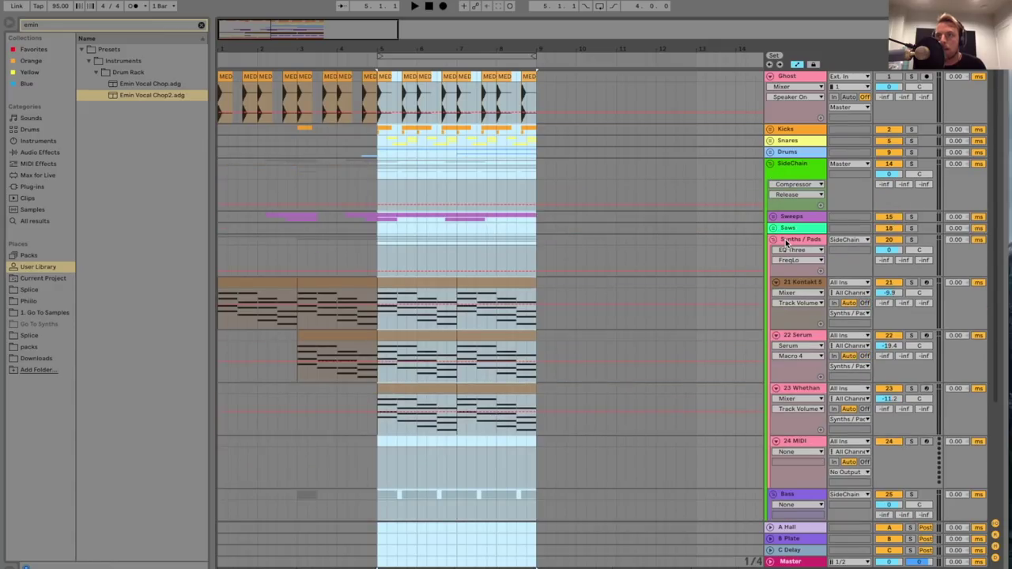
click(786, 241)
scroll(590, 353, down, 3)
click(790, 292)
click(806, 346)
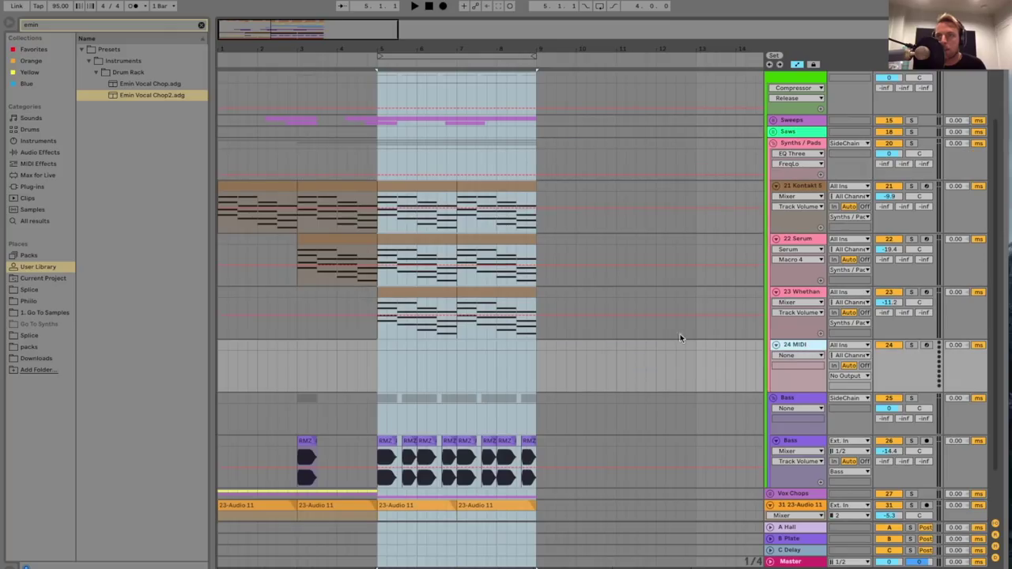
- Copy the bar 5 MIDI clip from the 23 Whethan track to bar 5 of the 24 MIDI track
click(418, 295)
click(375, 364)
key(ctrl+v)
- Search the User Library for "pluck", load Whethan Pluck 1.adg onto the 24 MIDI track, and close its plugin windows
click(796, 347)
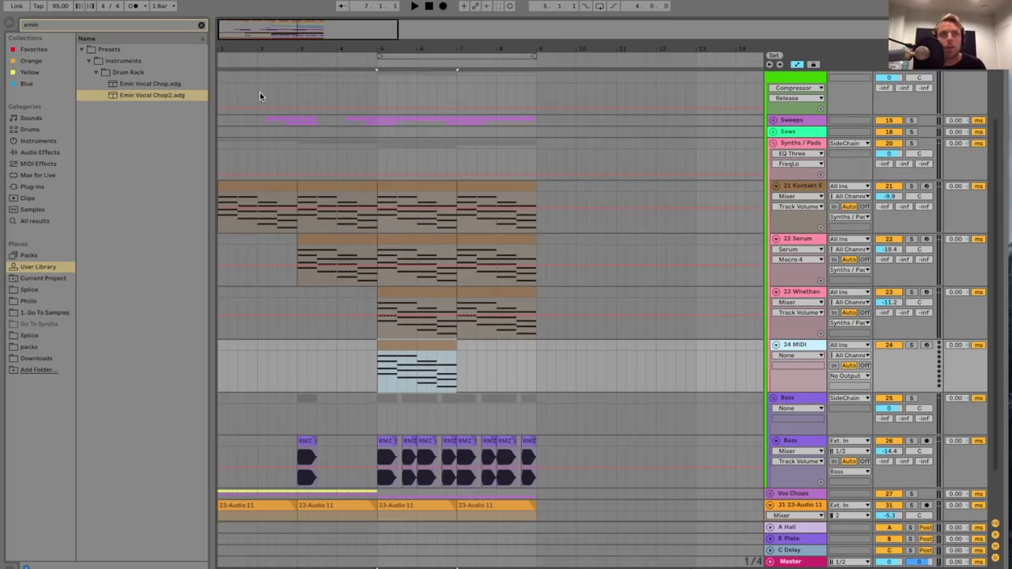
click(134, 30)
text(pluck)
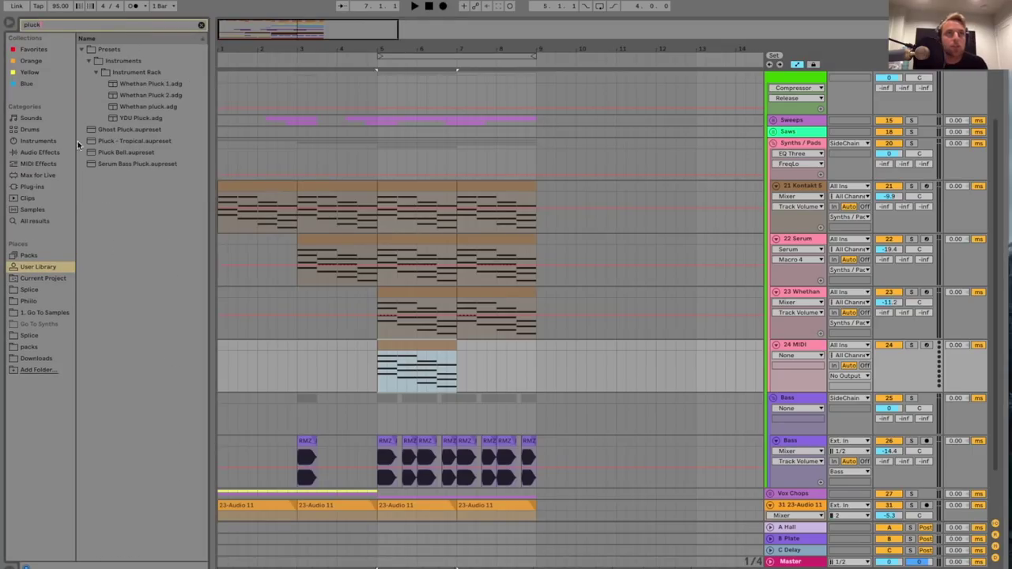
double_click(145, 83)
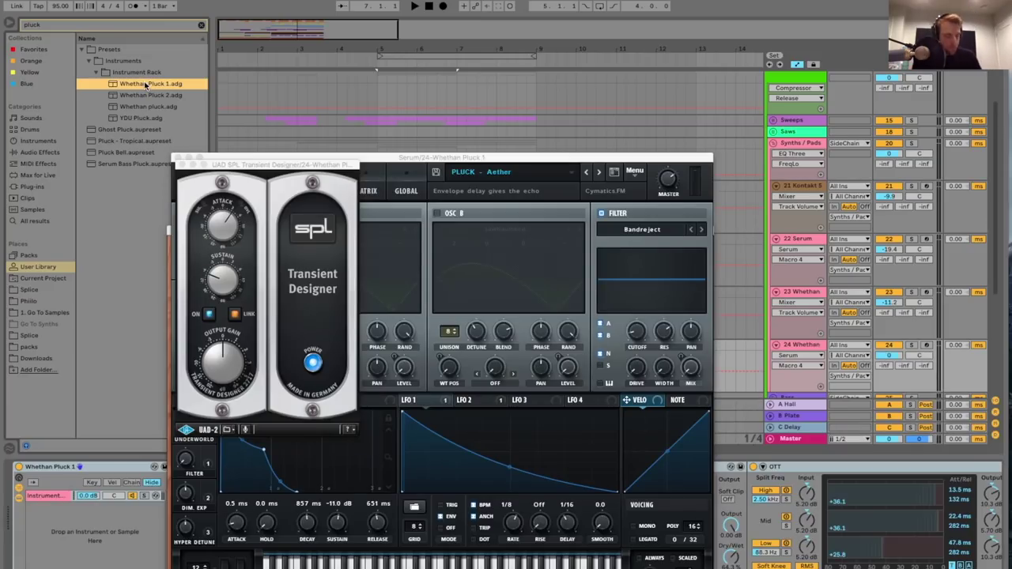
click(179, 164)
click(177, 158)
click(171, 230)
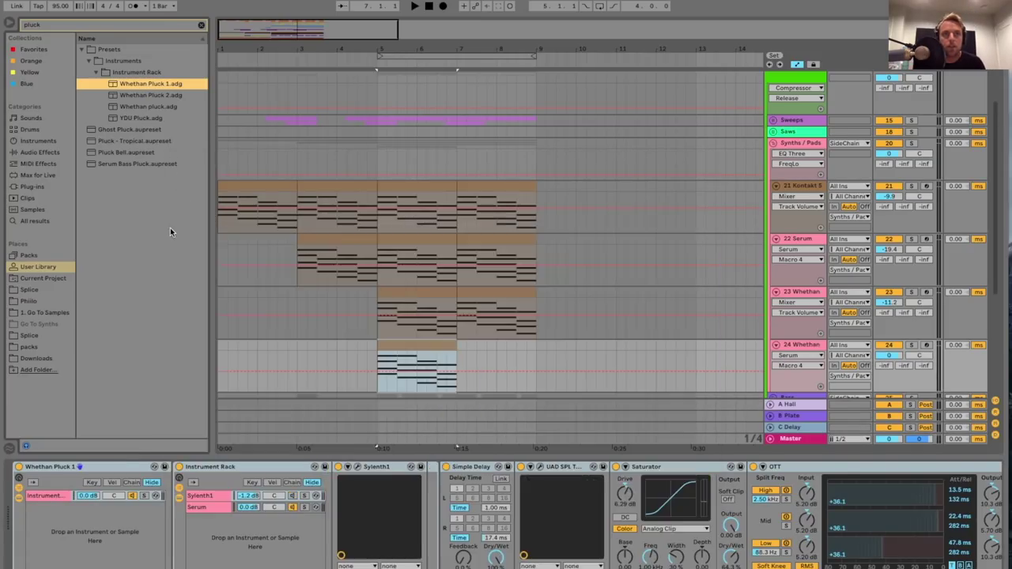
- Delete the Sylenth1 chain from the nested Instrument Rack and solo the Whethan Pluck 1 track with its volume at -3.9 dB
click(217, 496)
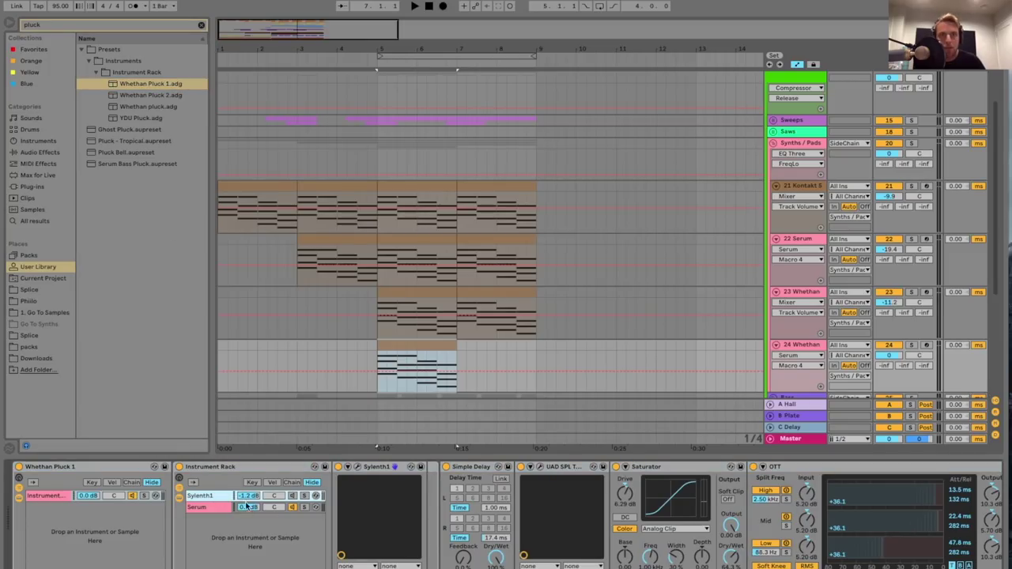
key(Delete)
click(358, 468)
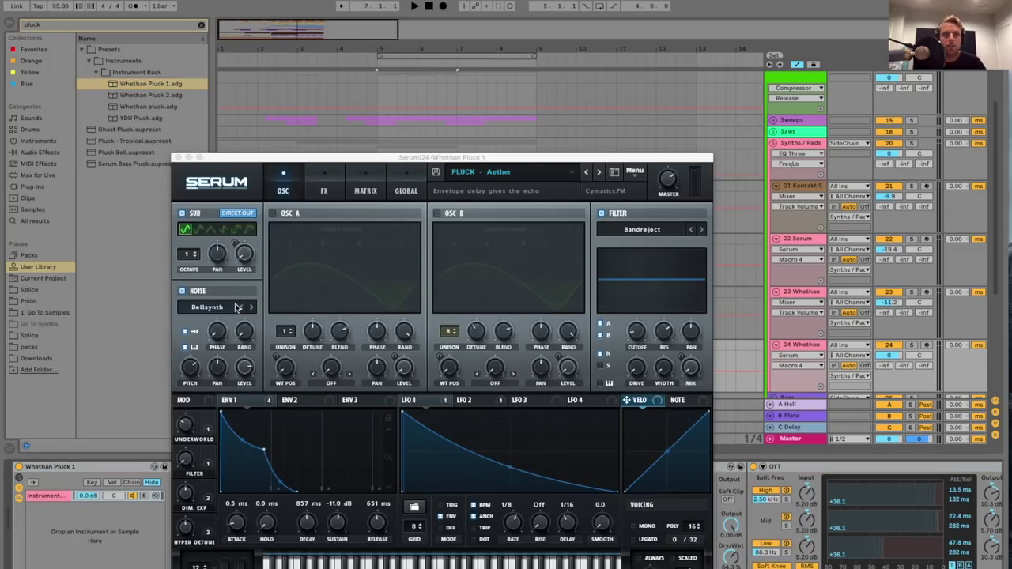
click(176, 158)
click(911, 346)
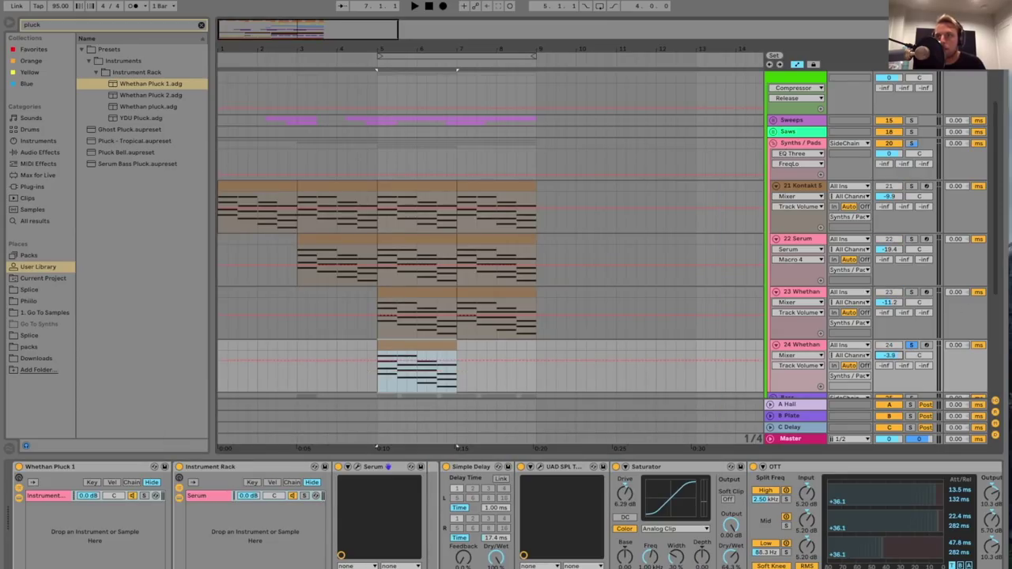
- Move the UAD SPL Transient Designer ahead of Simple Delay on the 24 Whethan track and adjust its Attack during playback
key(space)
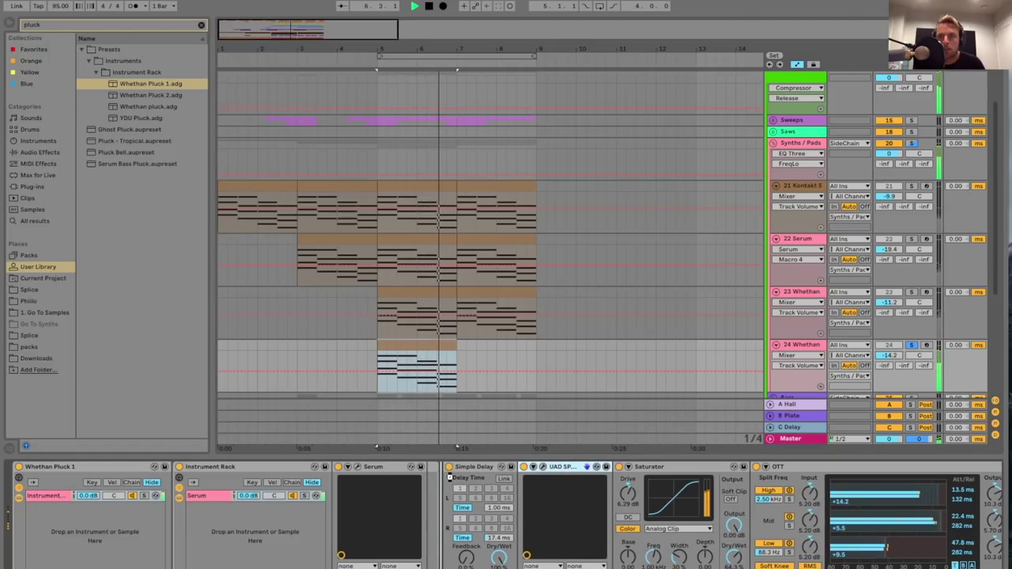
drag(456, 477, 457, 474)
click(465, 467)
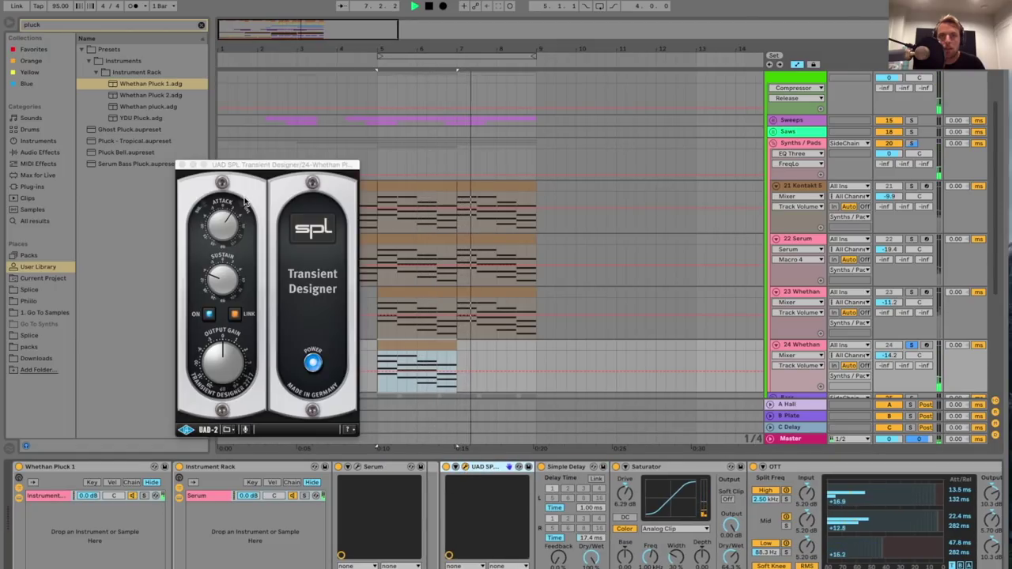
click(227, 229)
key(space)
key(space)
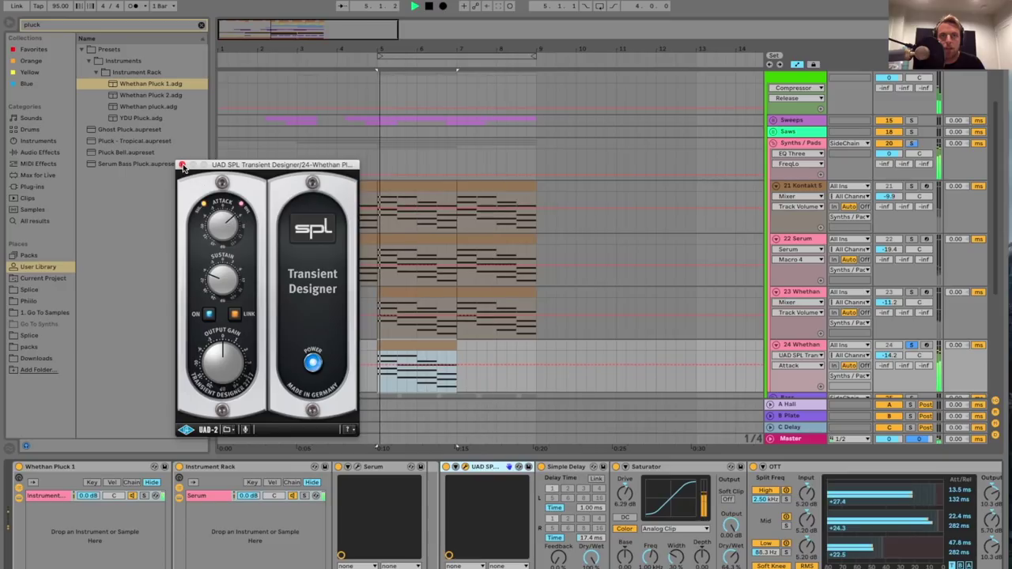
click(182, 165)
scroll(556, 484, right, 5)
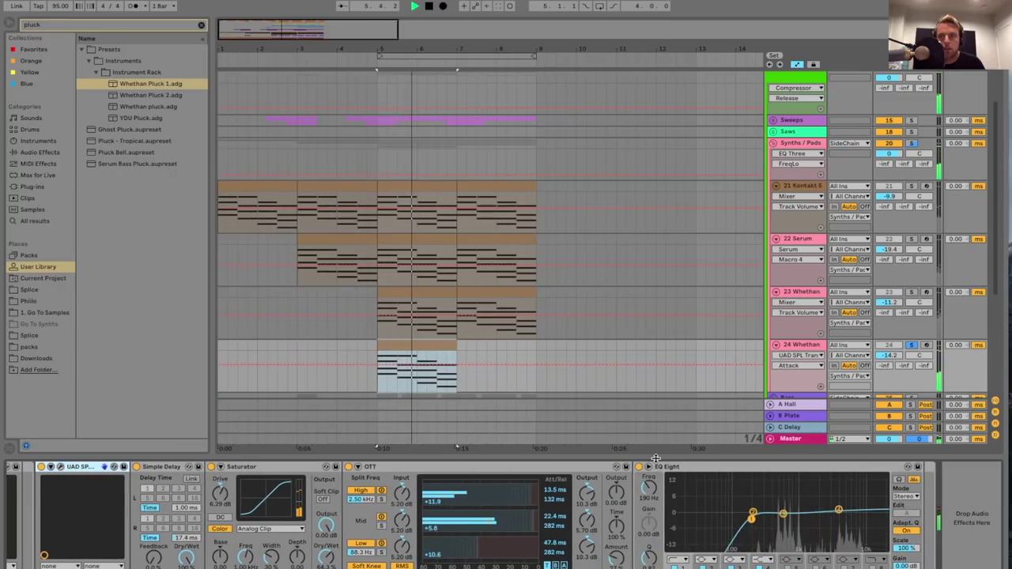
- Open the 24 Whethan track's bar 5 clip, shorten all its chord notes to about 1/32 stabs, and play them back
key(super+alt+l)
key(space)
double_click(448, 355)
click(453, 369)
scroll(453, 373, up, 3)
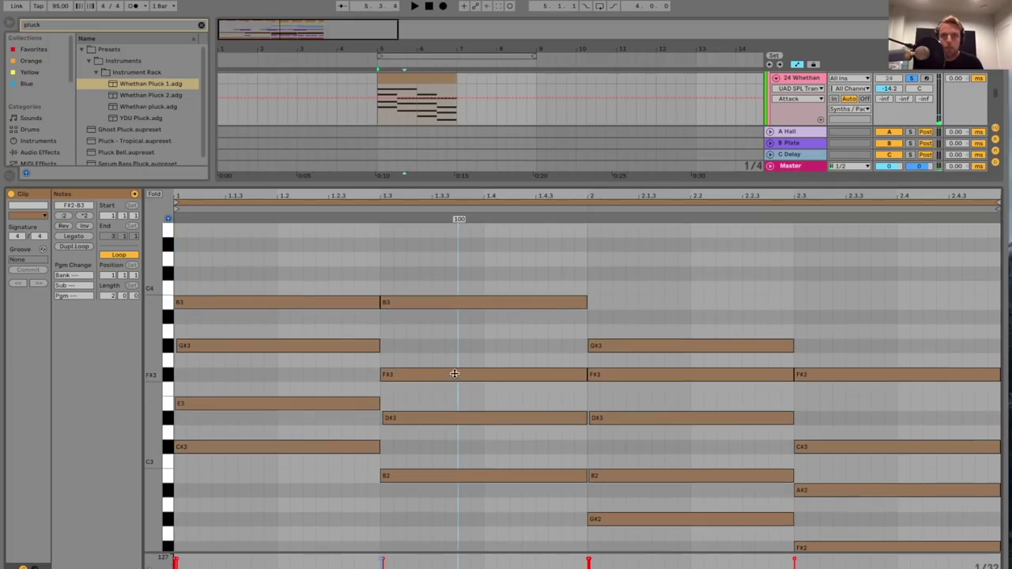
key(super+a)
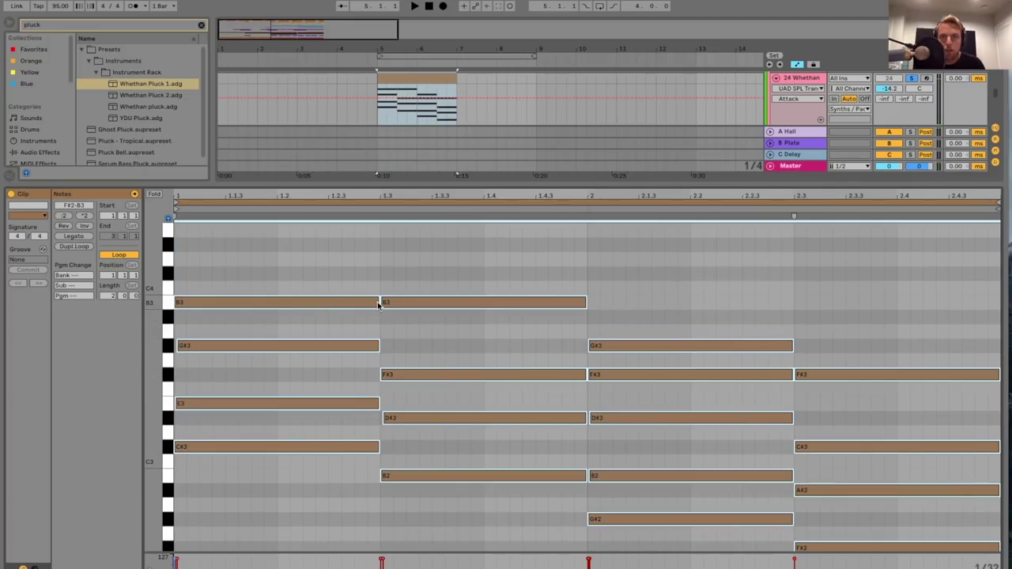
drag(378, 302, 182, 302)
key(space)
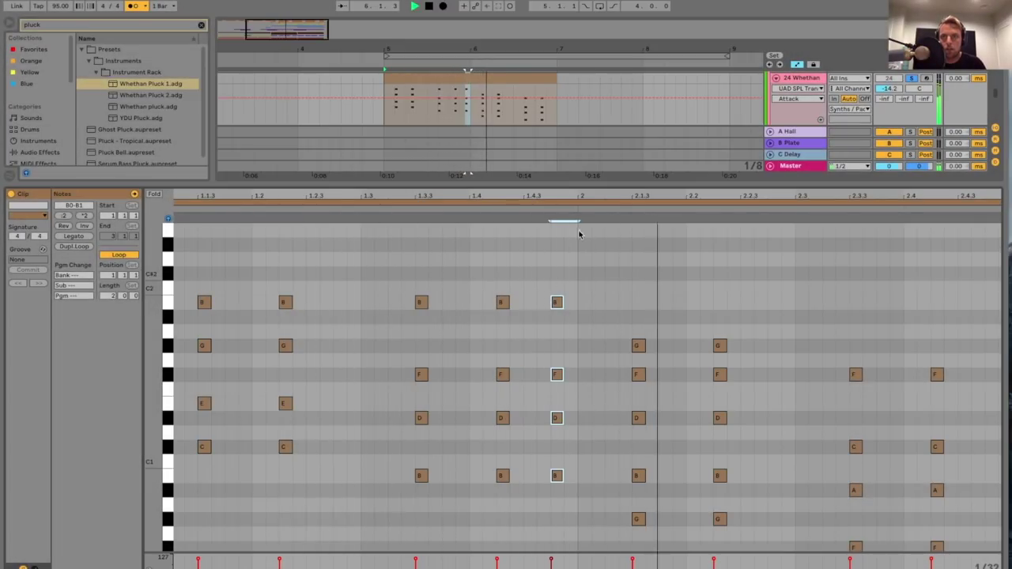
- Turn off the metronome, unsolo the 24 Whethan track, and set its volume to -18.1 dB while the full mix plays
key(ctrl+alt+l)
click(135, 6)
key(space)
key(space)
click(911, 287)
drag(895, 299, 892, 307)
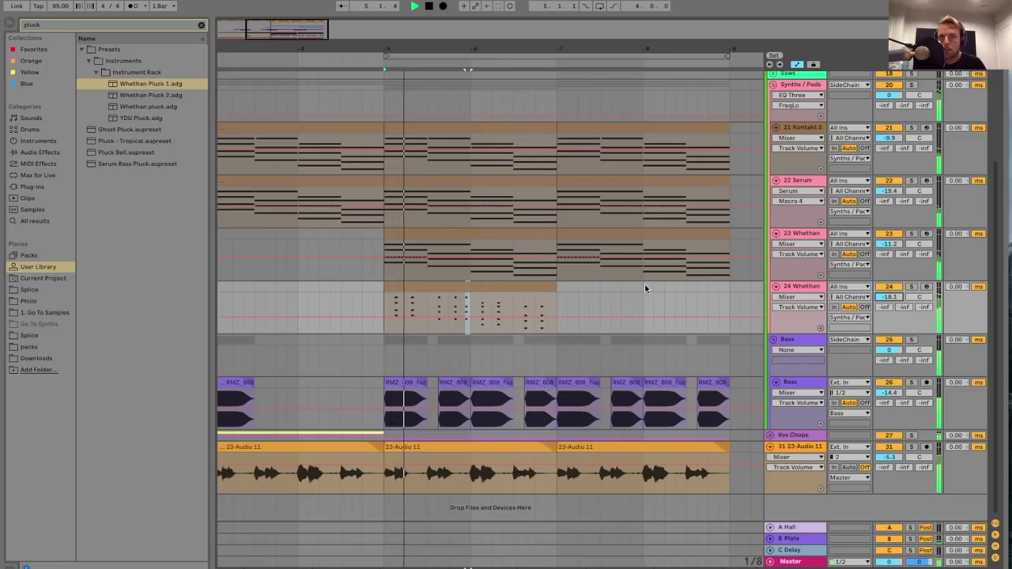
- Transpose all notes in the 24 Whethan clip up an octave and set the track's volume to -23.2 dB
click(548, 289)
double_click(548, 289)
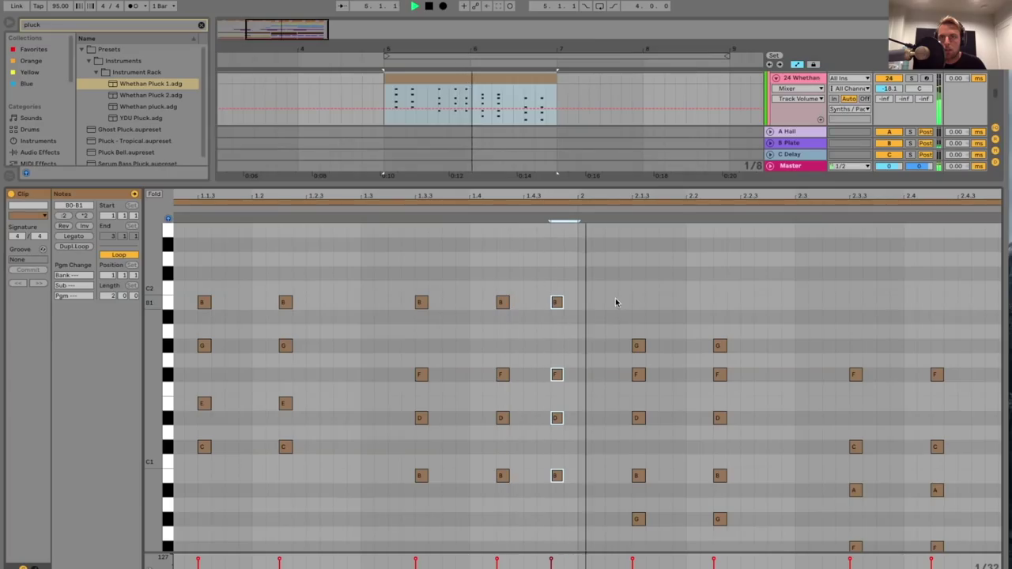
key(ctrl+a)
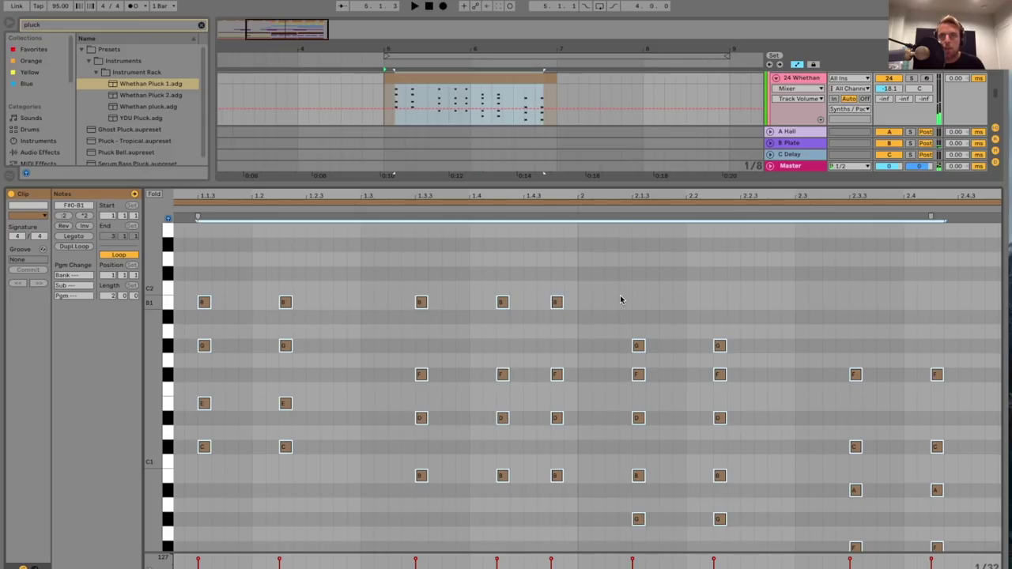
scroll(621, 300, down, 3)
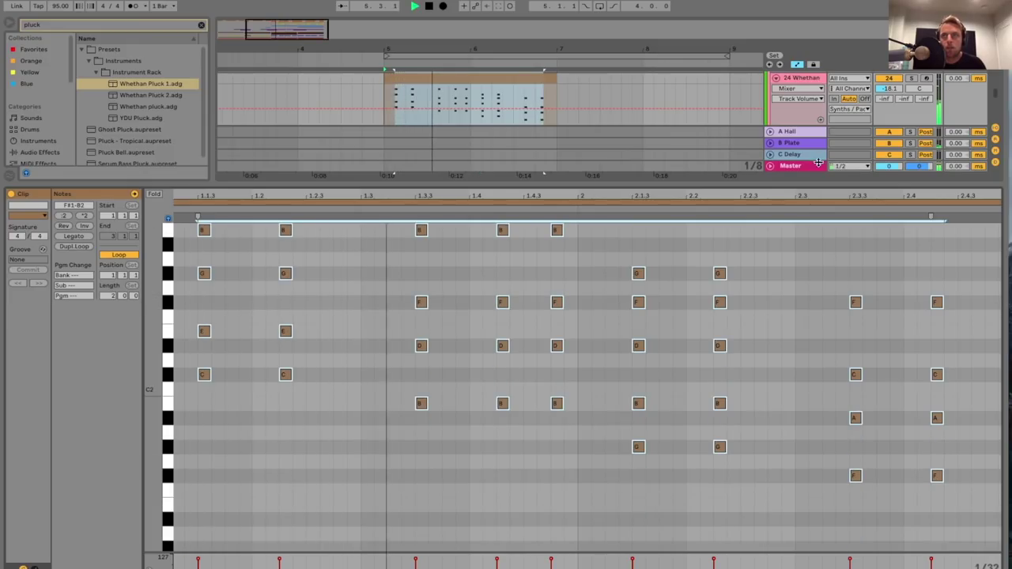
drag(894, 88, 894, 98)
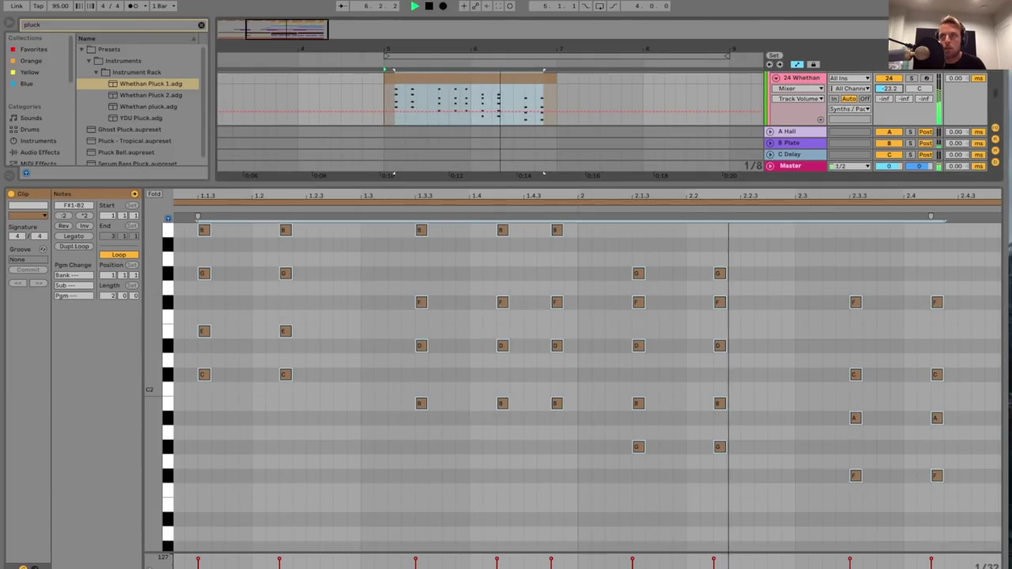
scroll(781, 251, up, 3)
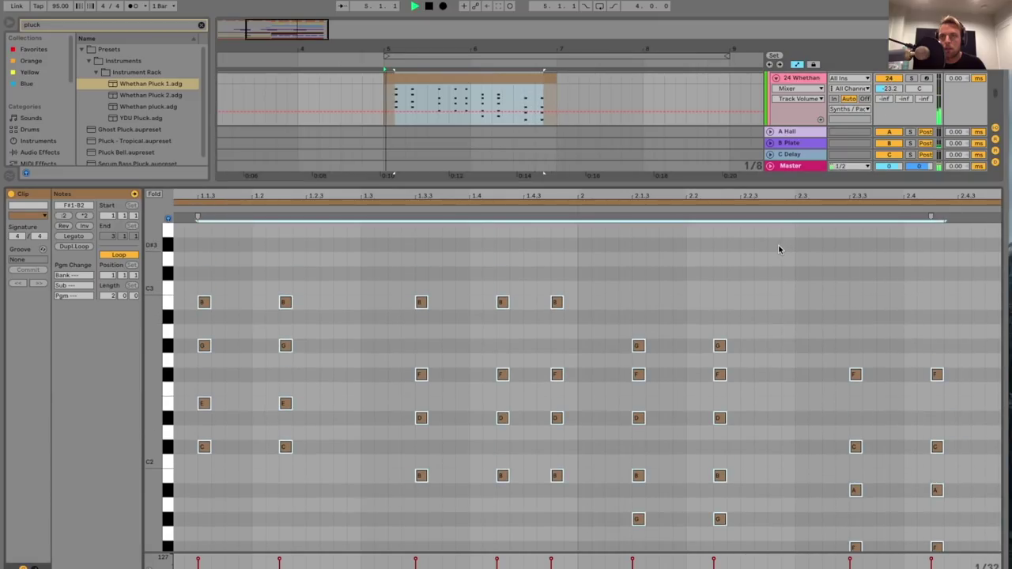
- Close the note editor, move the pluck clip from bar 5 to bar 7, and fine-tune the 24 Whethan volume to -23.0 dB
click(756, 271)
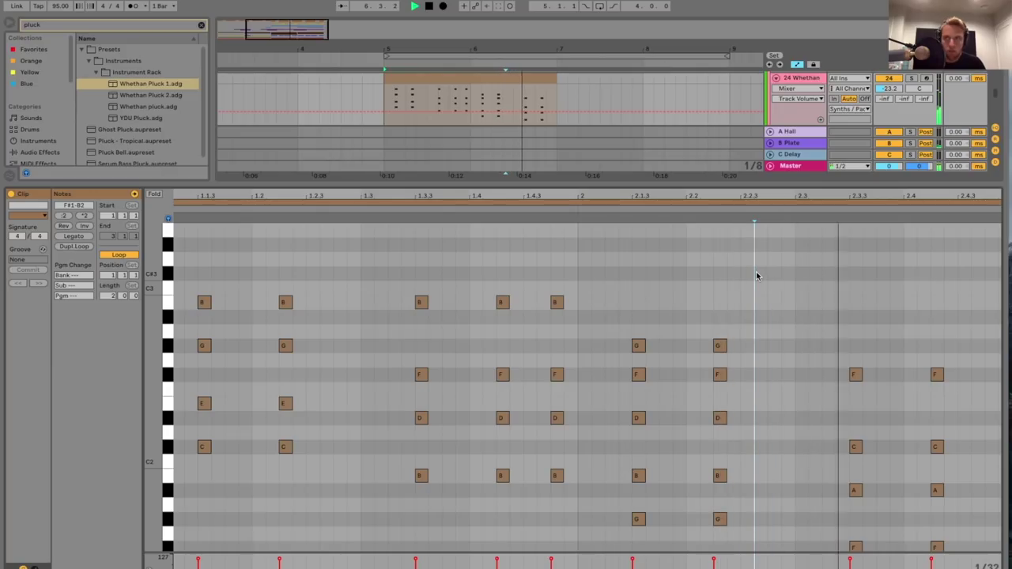
key(ctrl+a)
key(space)
key(ctrl+alt+l)
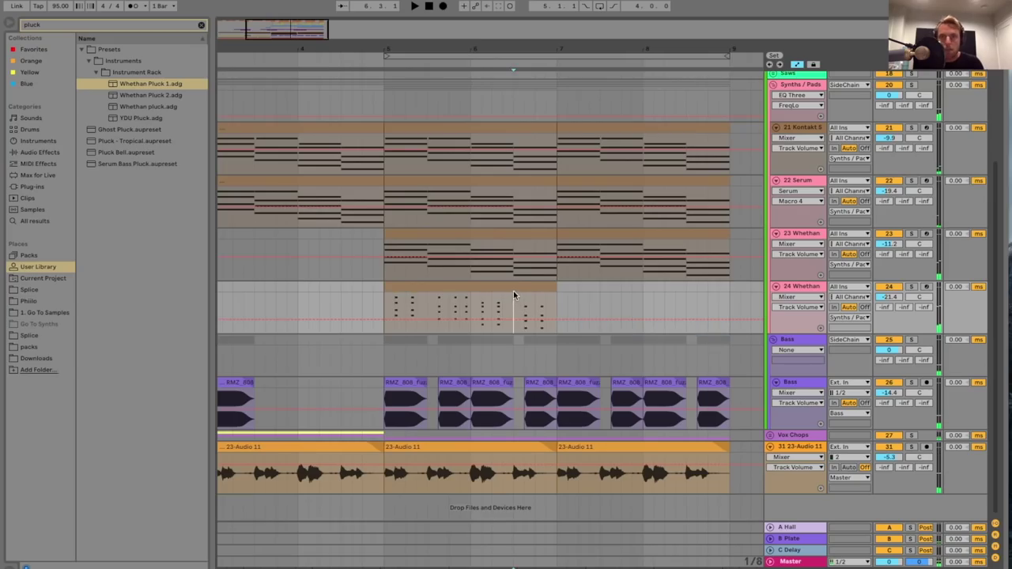
click(517, 287)
key(space)
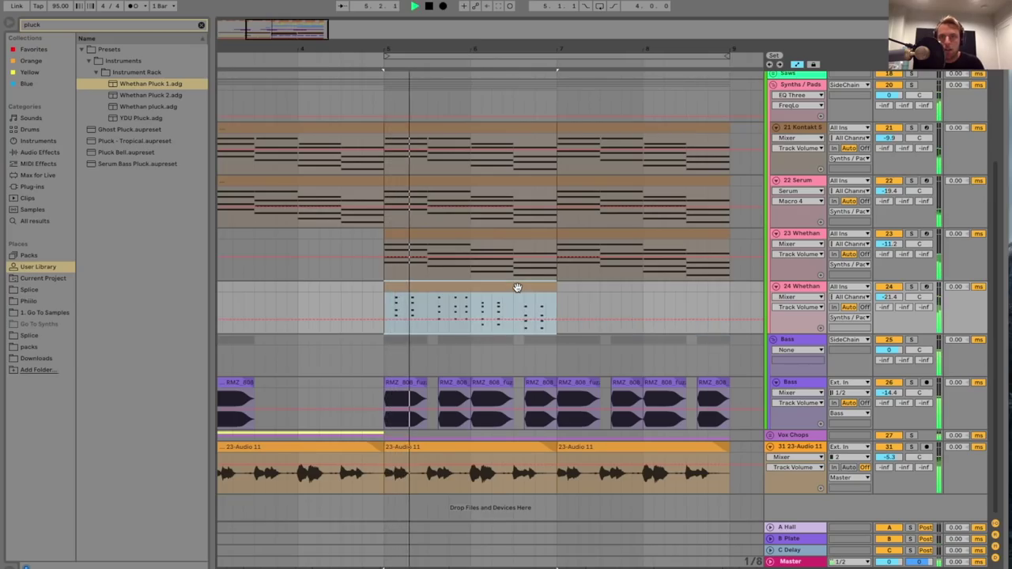
drag(512, 287, 685, 288)
click(405, 306)
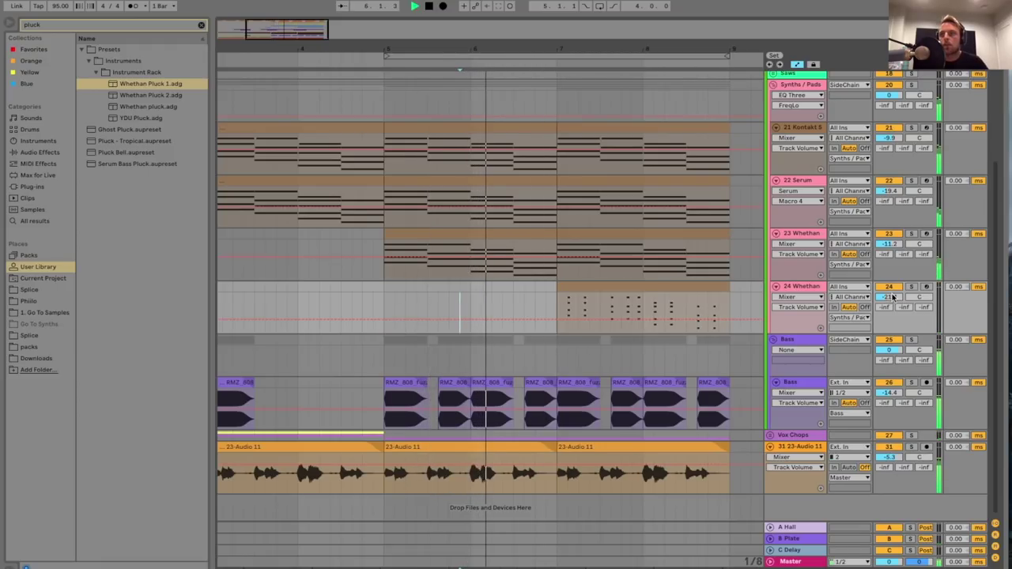
drag(890, 297, 891, 299)
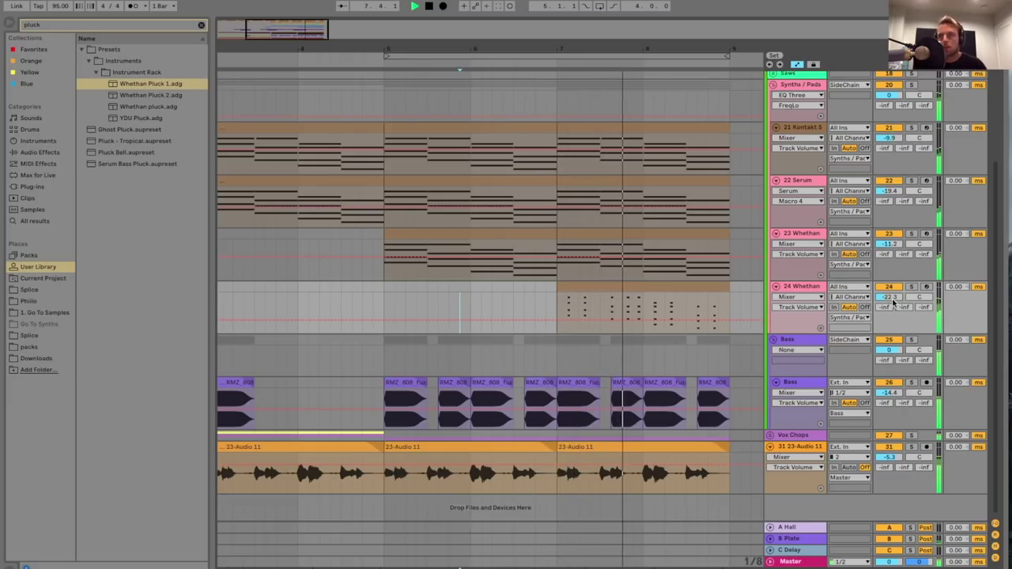
- Set the loop to the two bars starting at bar 7 and duplicate that section across all tracks to bar 9
mouse_move(427, 48)
mouse_down()
mouse_move(258, 47)
mouse_move(356, 28)
mouse_move(389, 60)
mouse_move(424, 57)
mouse_up()
key(space)
click(455, 56)
key(super+d)
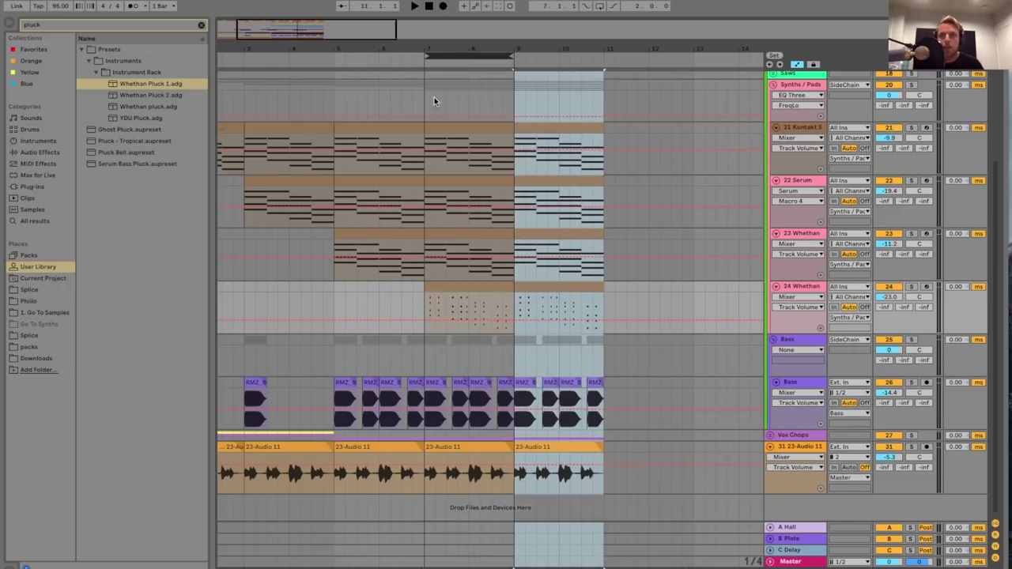
click(424, 96)
- Shift the two-bar loop to bar 9 and duplicate that section across all tracks to bar 11
drag(323, 57, 431, 56)
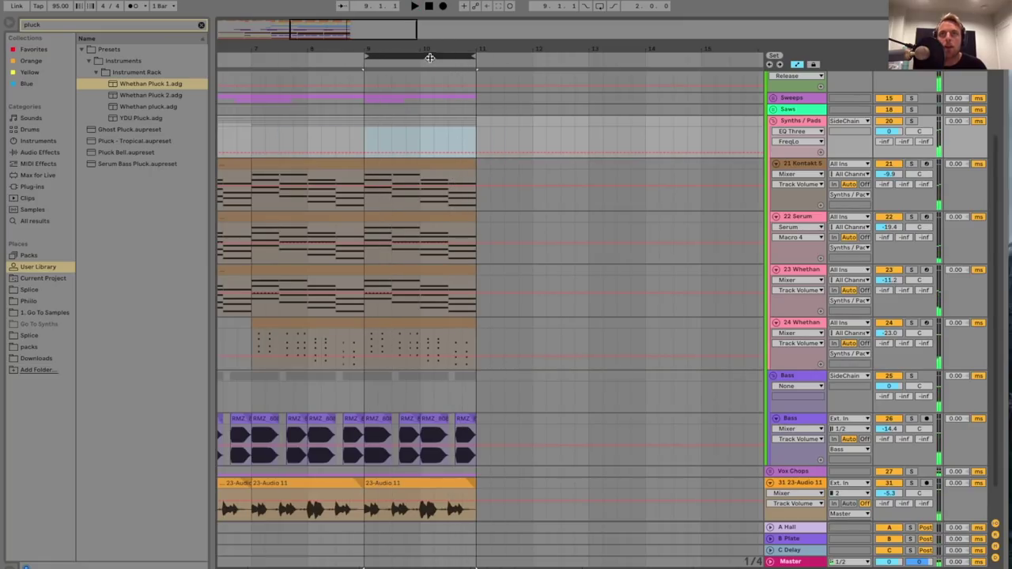
click(432, 55)
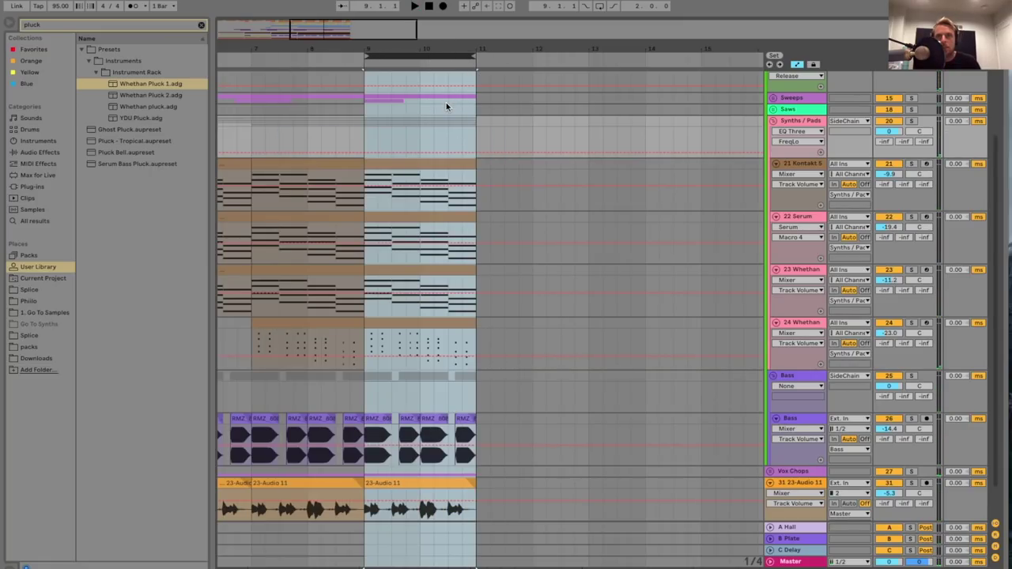
key(super+d)
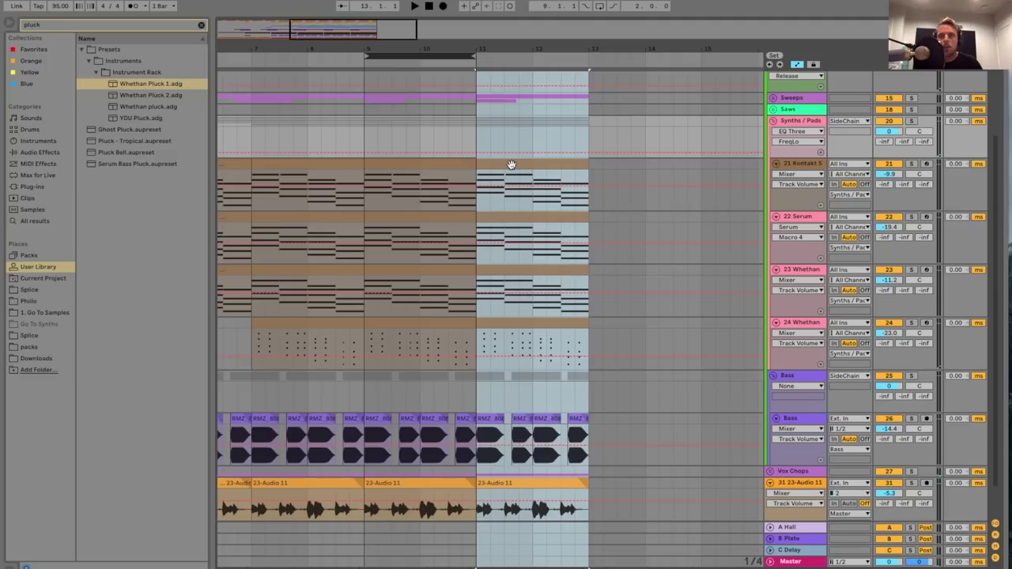
- Delete the bar 11 clips from the 24 Whethan, 23 Whethan and 22 Serum tracks
click(511, 327)
click(518, 273)
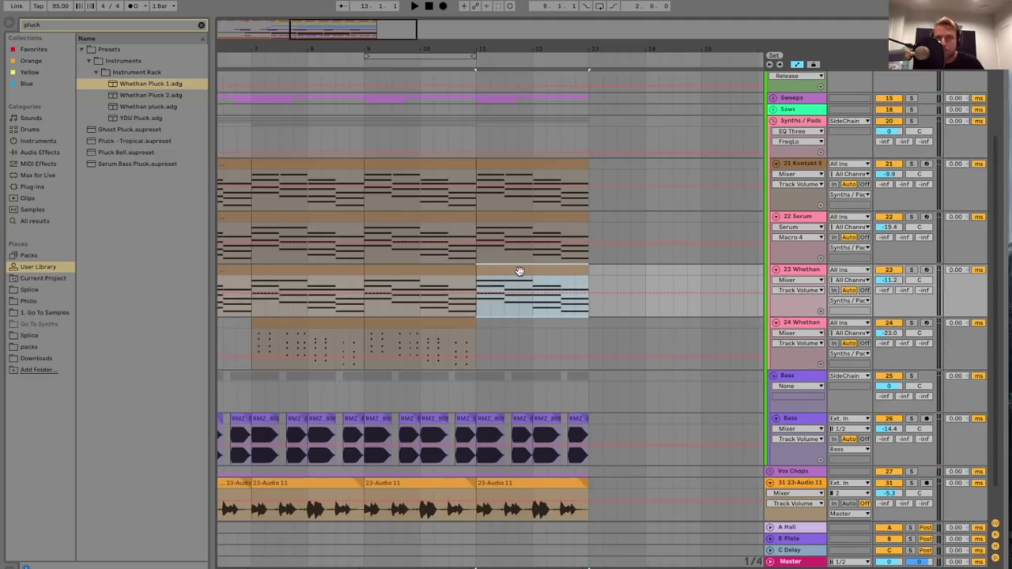
key(Delete)
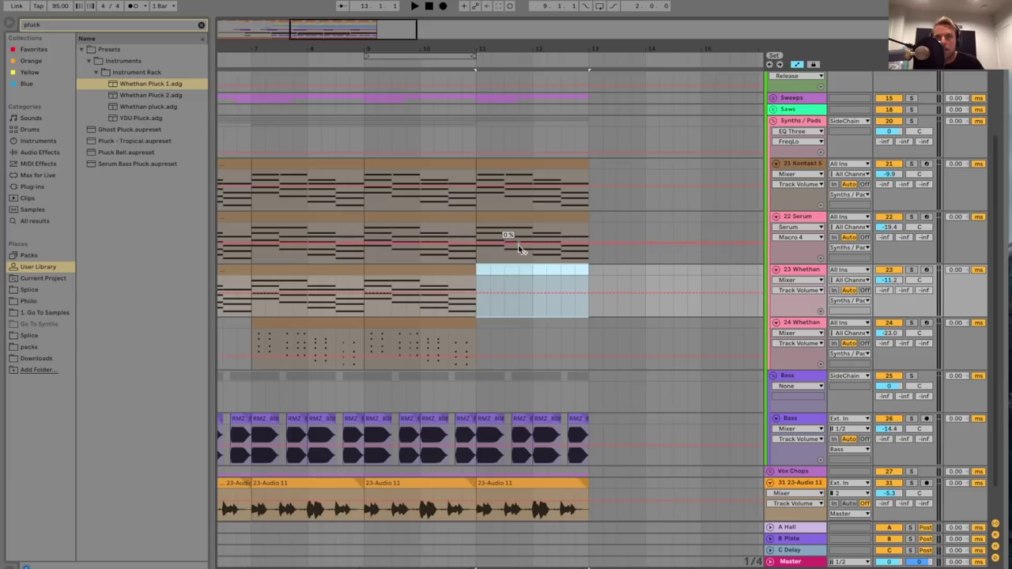
click(526, 226)
key(Delete)
click(479, 207)
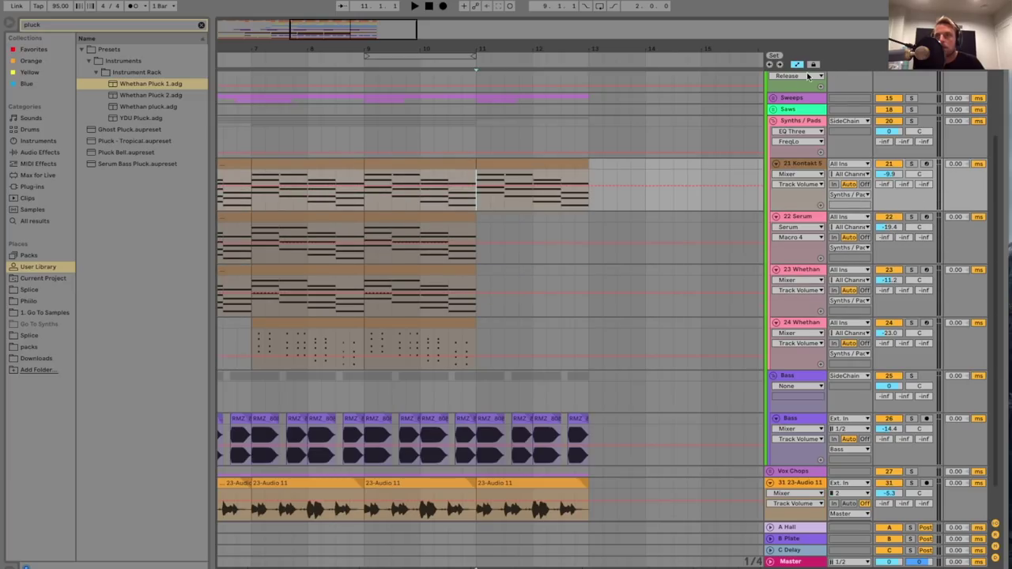
- Clear bars 11 and 12 on the Ghost and Kicks tracks, and on all three tracks of the unfolded Snares group
scroll(709, 147, up, 5)
drag(586, 126, 477, 125)
key(Delete)
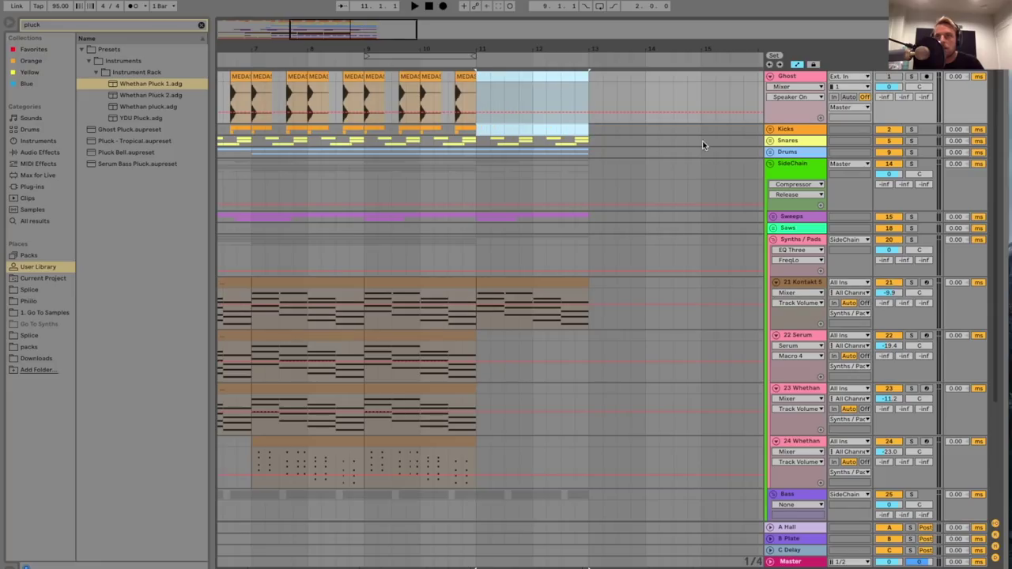
click(770, 141)
drag(586, 316, 480, 199)
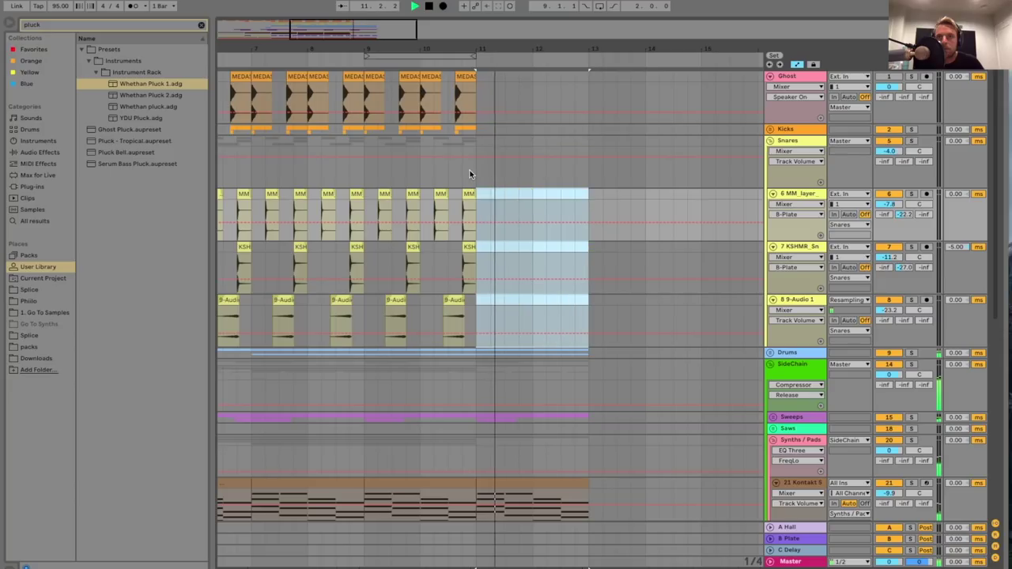
key(Delete)
- Unfold the Drums group and delete the 10 Audio and PHiiLO hat loop clips from bar 11 onward
click(771, 354)
scroll(450, 294, down, 3)
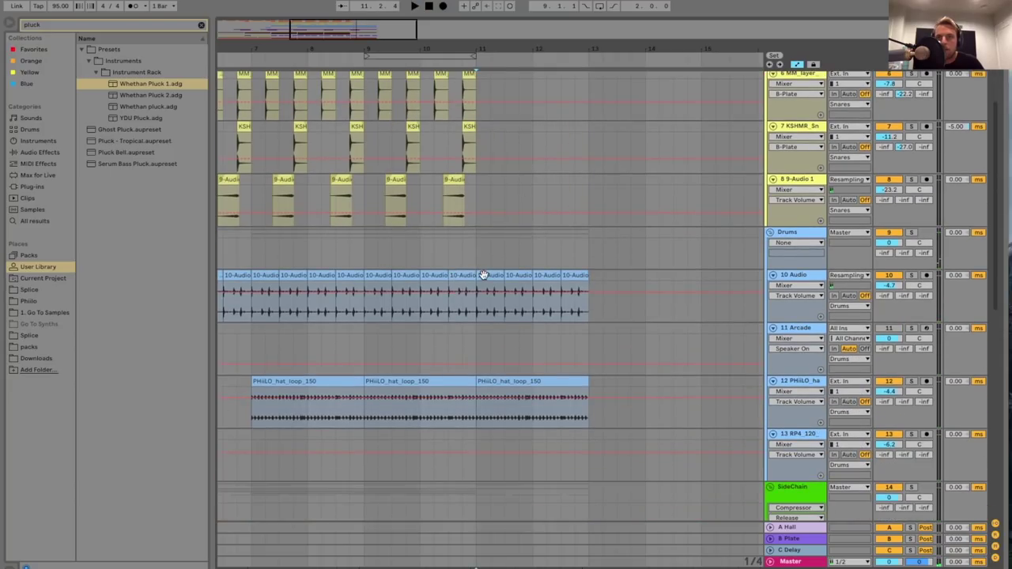
click(483, 275)
shift+click(584, 376)
key(Delete)
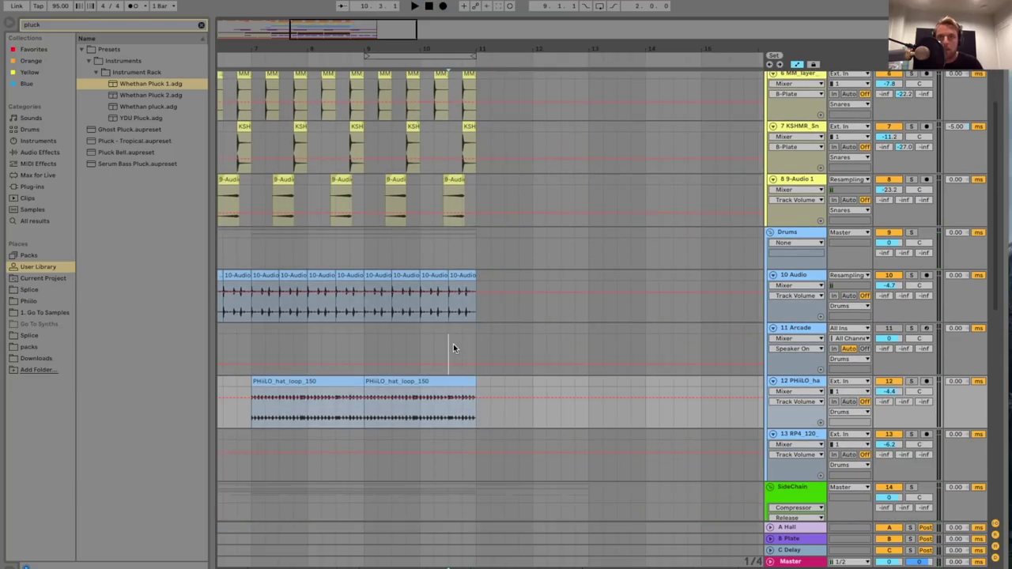
- Copy bar 4 of the 13 RP4_120 track, including its drum fill, to bar 10 and play the transition
scroll(526, 314, left, 5)
click(427, 434)
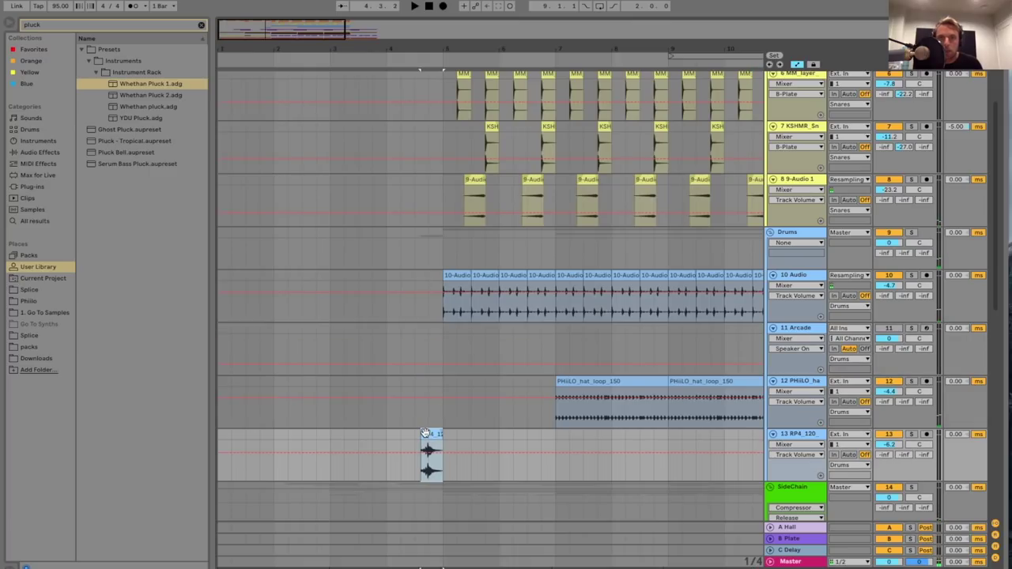
drag(389, 446, 455, 436)
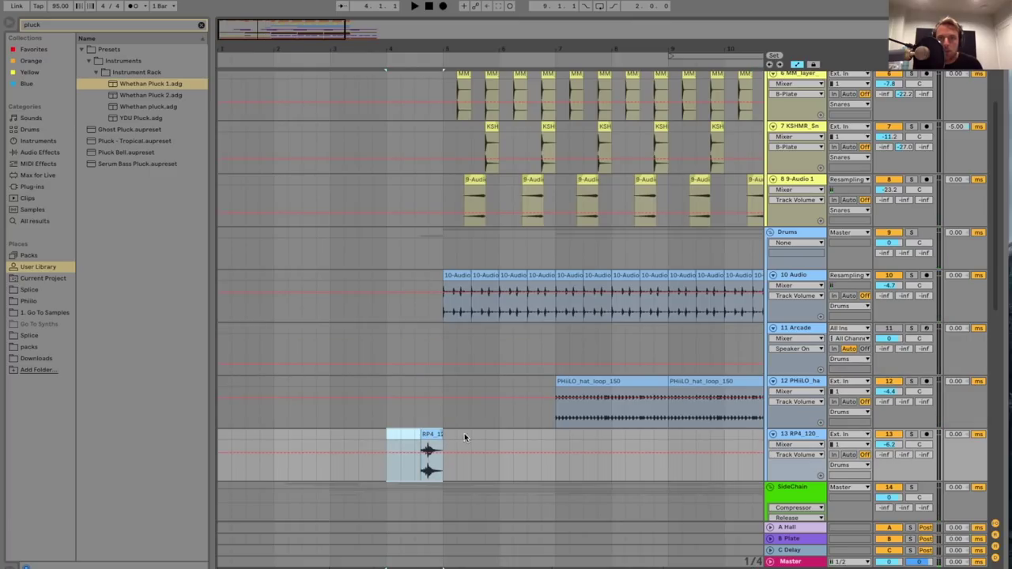
scroll(457, 435, right, 5)
click(408, 446)
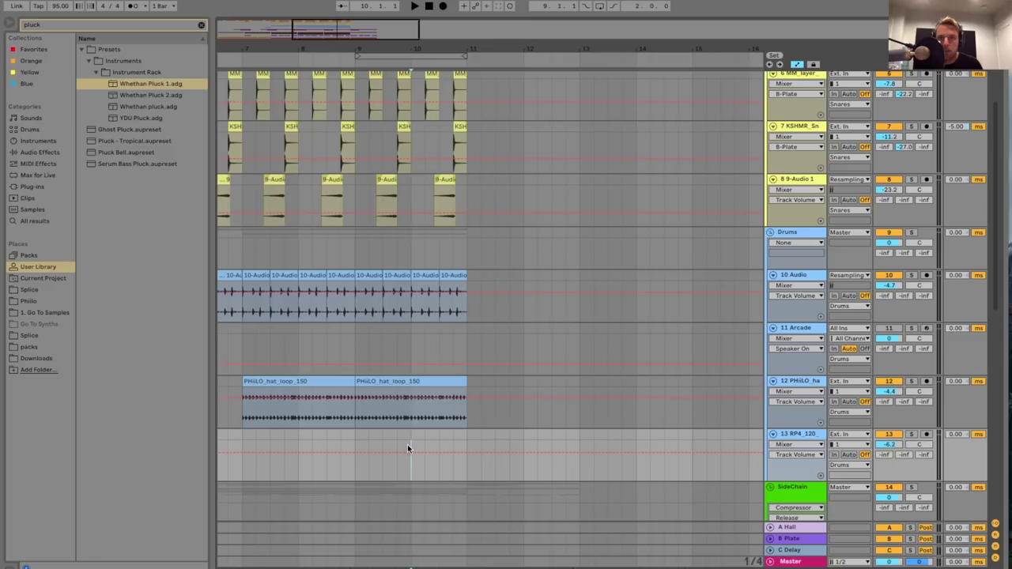
key(super+v)
key(space)
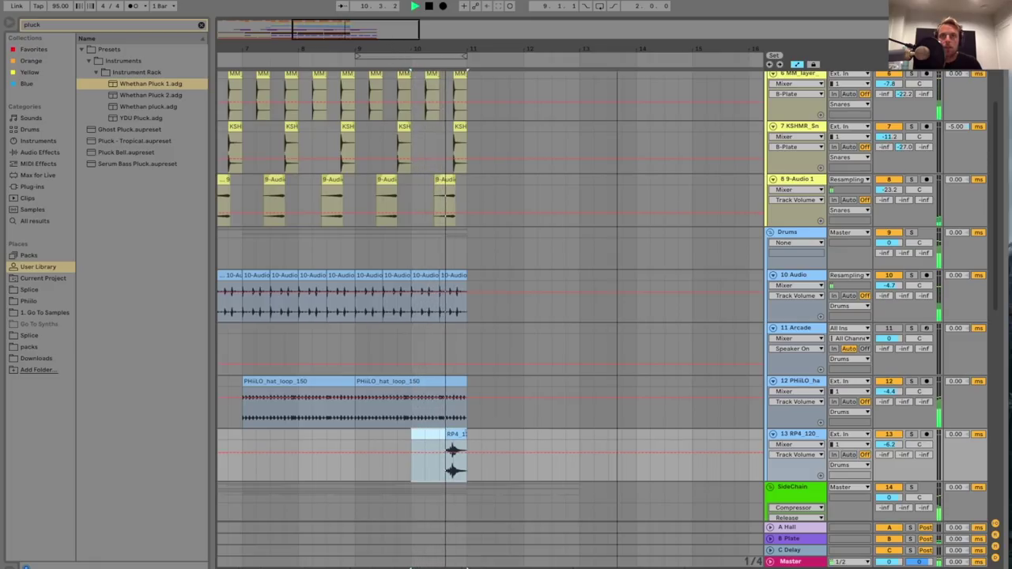
- Unfold the Vox Chops group to show its audio and Emin Vocal tracks while the section plays
key(minus)
scroll(503, 192, down, 15)
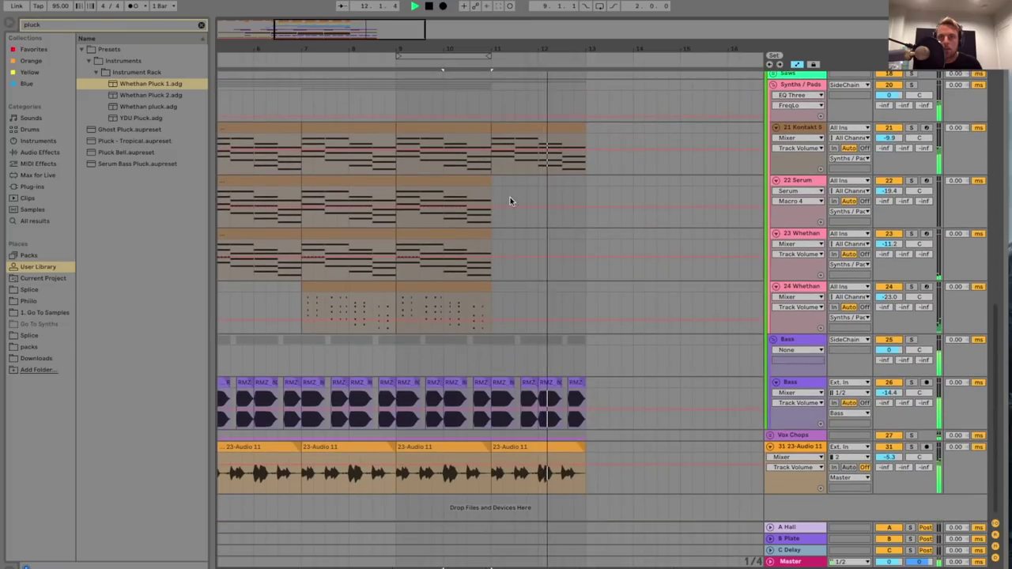
click(770, 435)
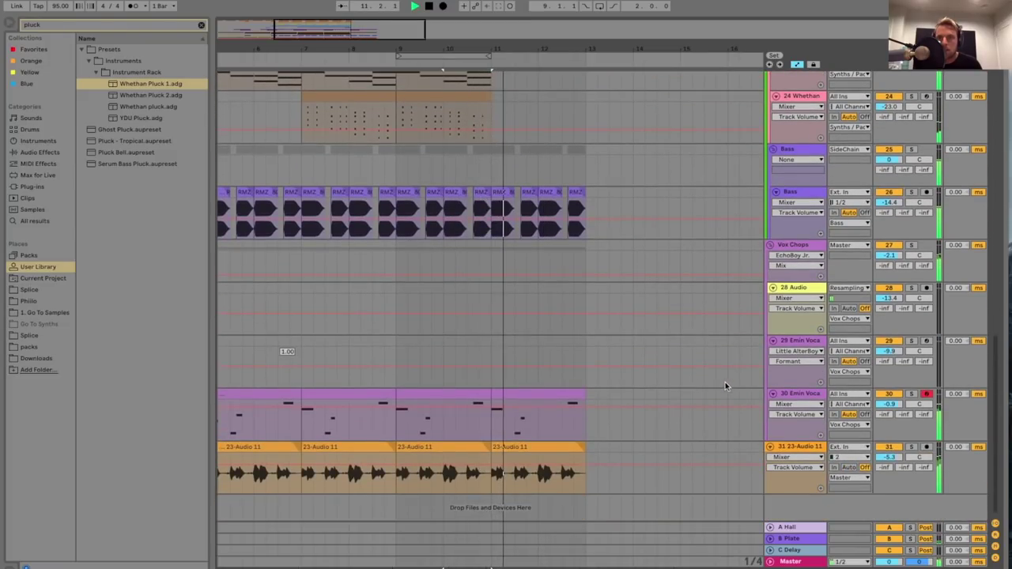
- Deactivate the MIDI clip in bars 11–12 on the 30 Emin Vocal track, and stop playback
click(572, 391)
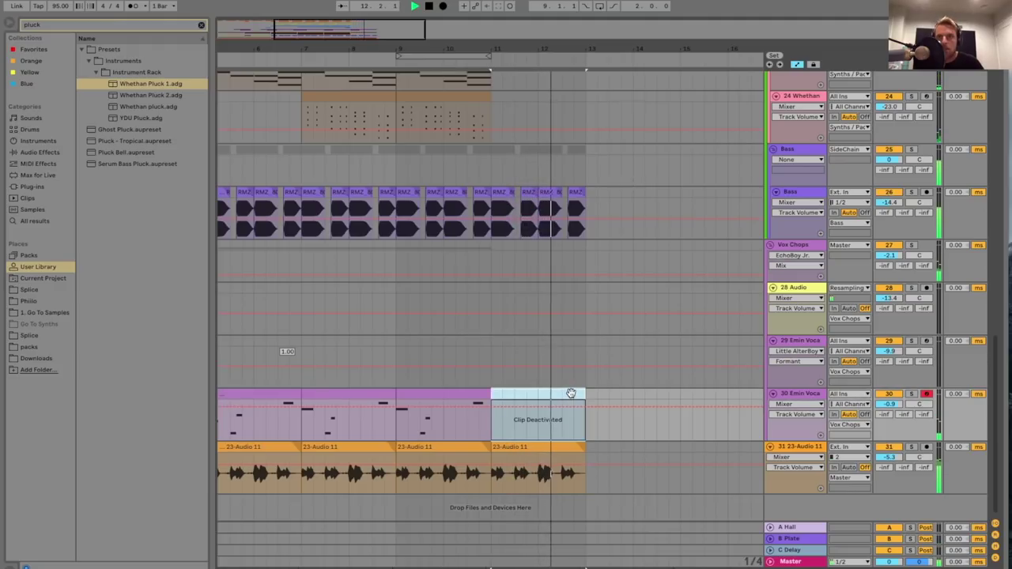
scroll(569, 391, up, 4)
key(space)
scroll(588, 355, down, 1)
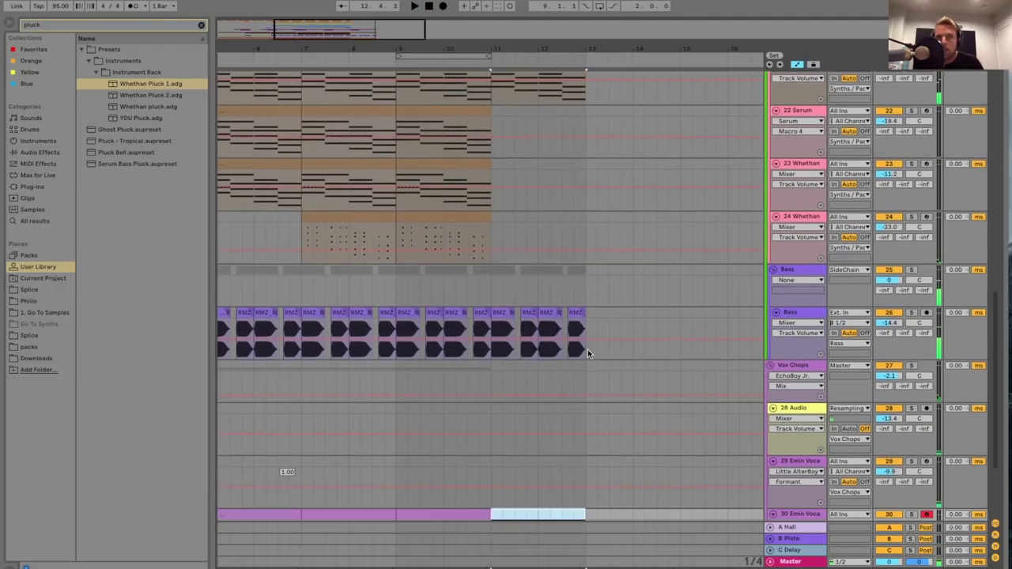
- Delete the Bass track's clips from bar 11 through bar 12 and play the transition into the breakdown
drag(588, 326, 498, 316)
key(Delete)
scroll(470, 286, up, 1)
key(space)
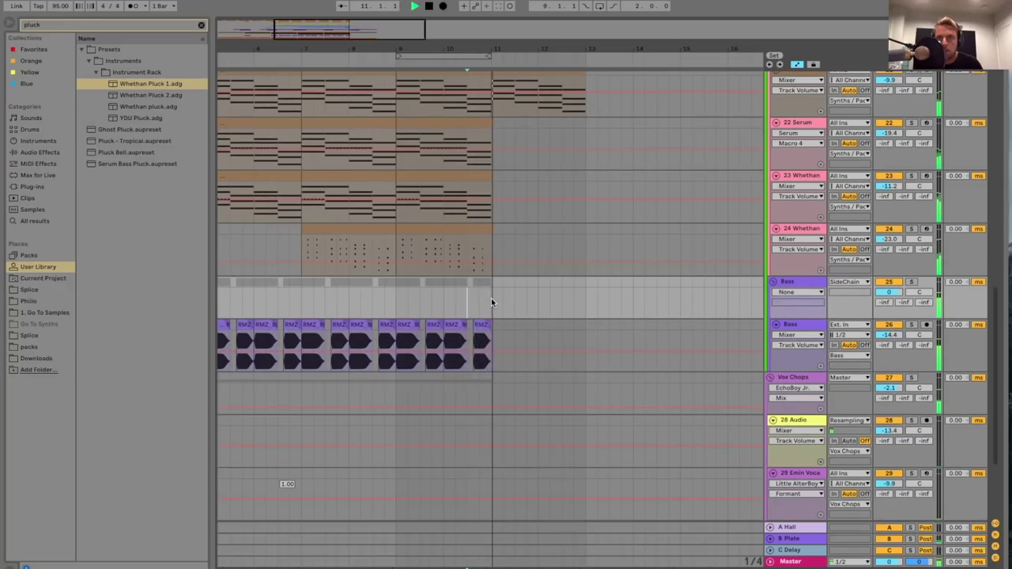
key(space)
scroll(767, 204, up, 2)
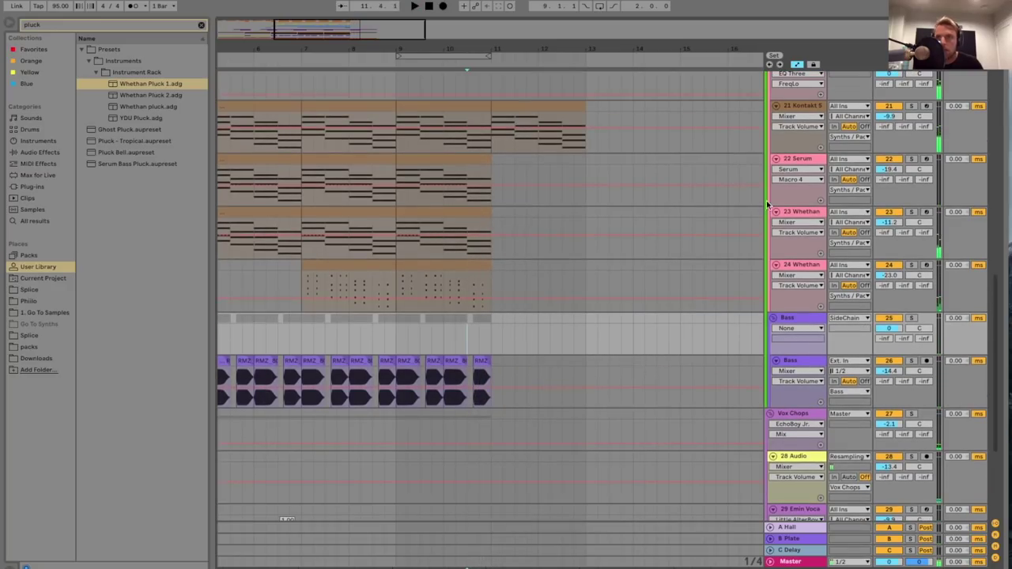
- Solo the 23 Whethan track to check its tail, automate its volume down to -inf at bar 11, and unsolo it
click(911, 212)
key(space)
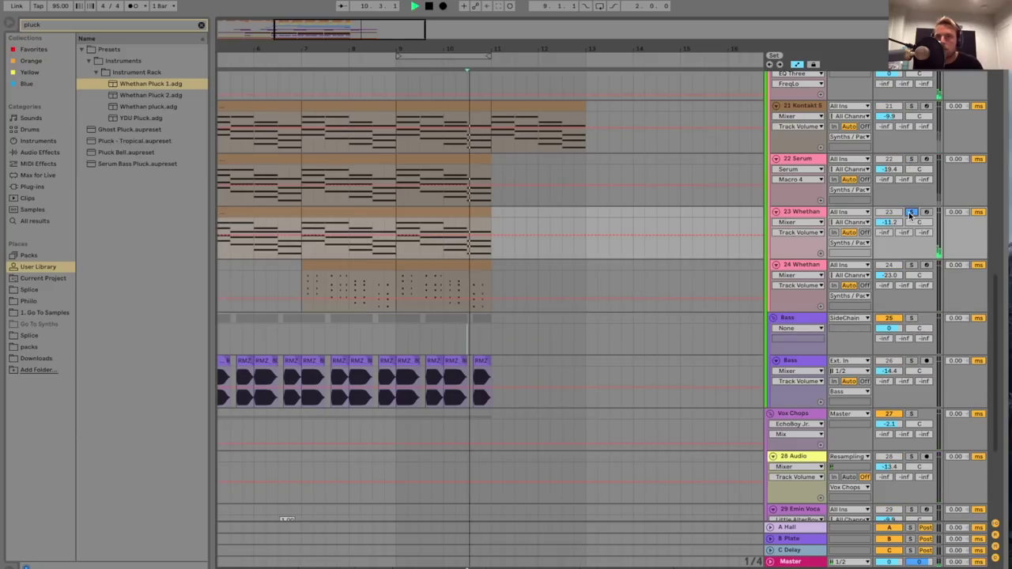
key(space)
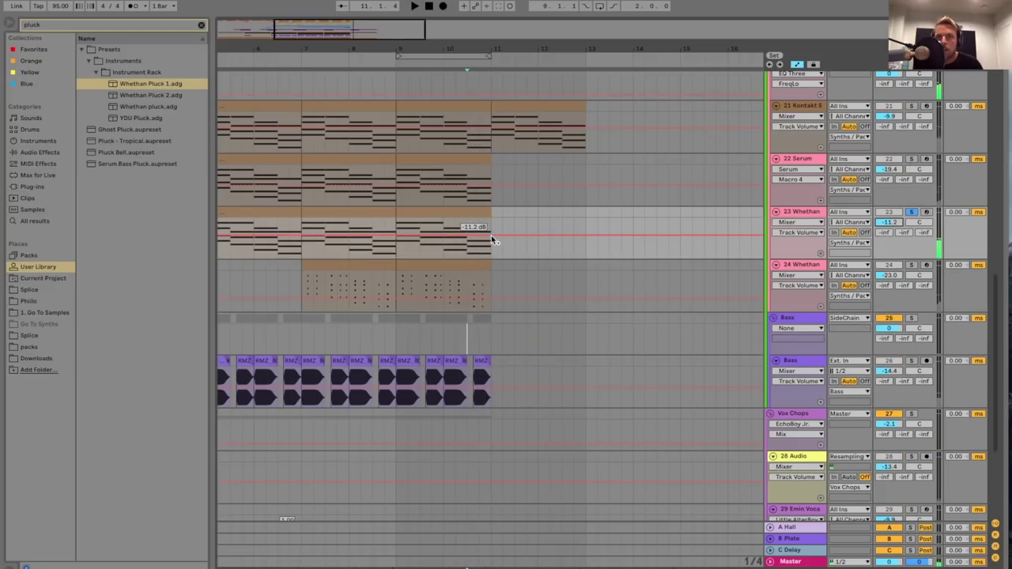
key(space)
click(911, 212)
click(466, 220)
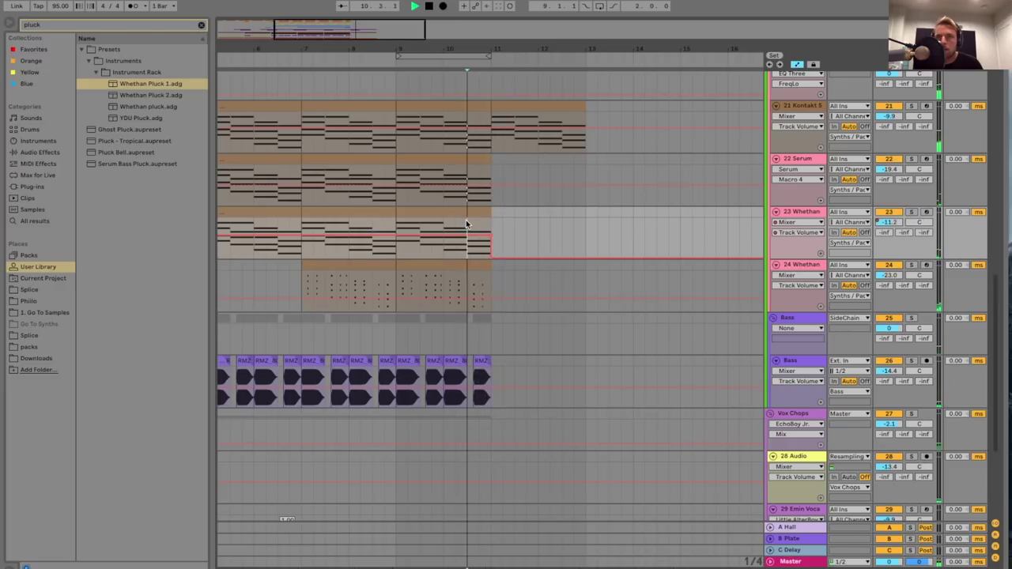
- Duplicate the 22 Serum chord clip into bars 11–12 and set the loop range over those two bars
click(482, 161)
key(ctrl+d)
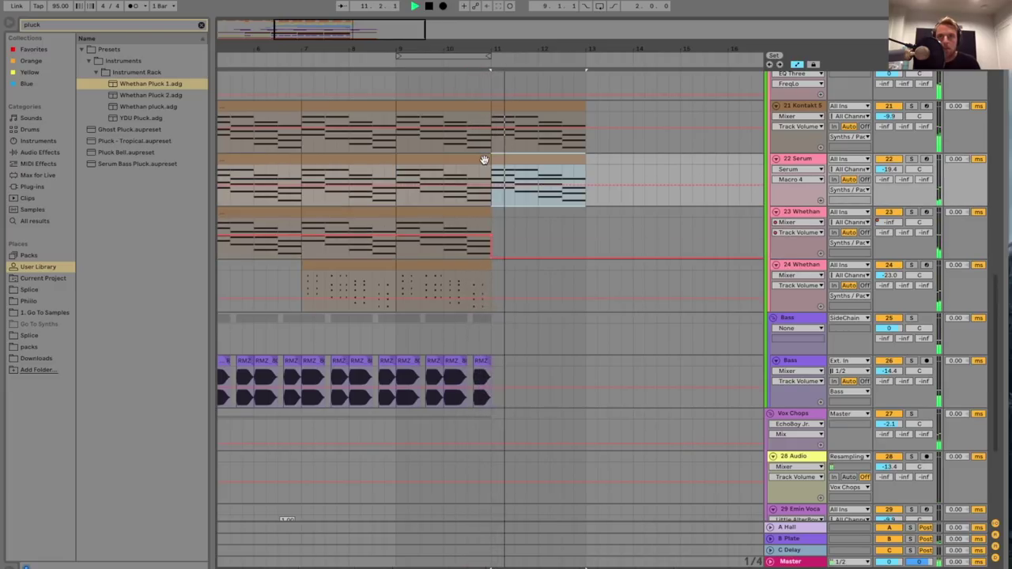
drag(387, 53, 435, 36)
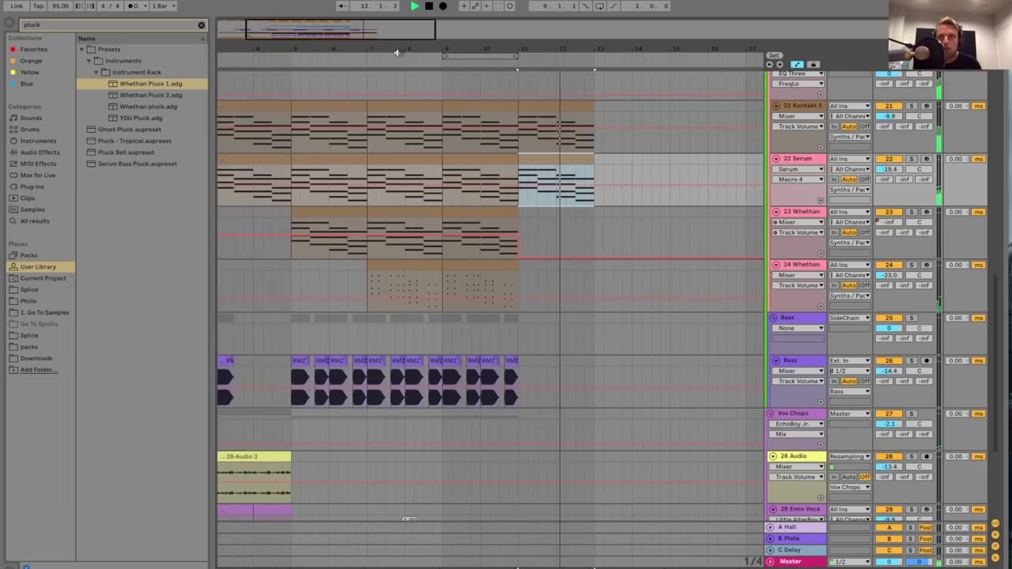
scroll(544, 149, up, 1)
scroll(567, 183, right, 3)
key(space)
drag(388, 59, 464, 59)
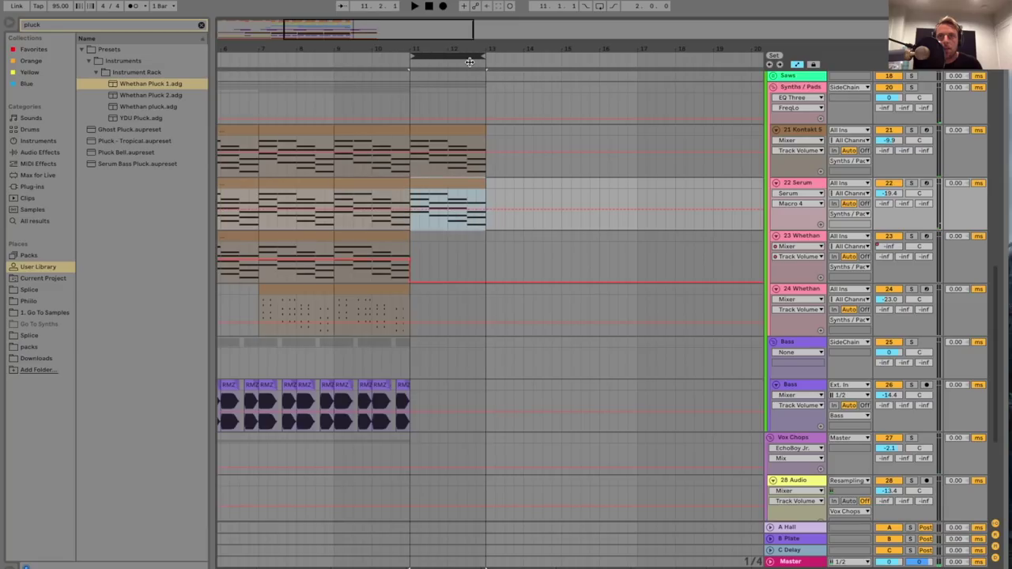
- Insert a MIDI track below the audio track in the Bass group and load the Audio Units version of Serum on it
scroll(491, 119, down, 5)
click(814, 196)
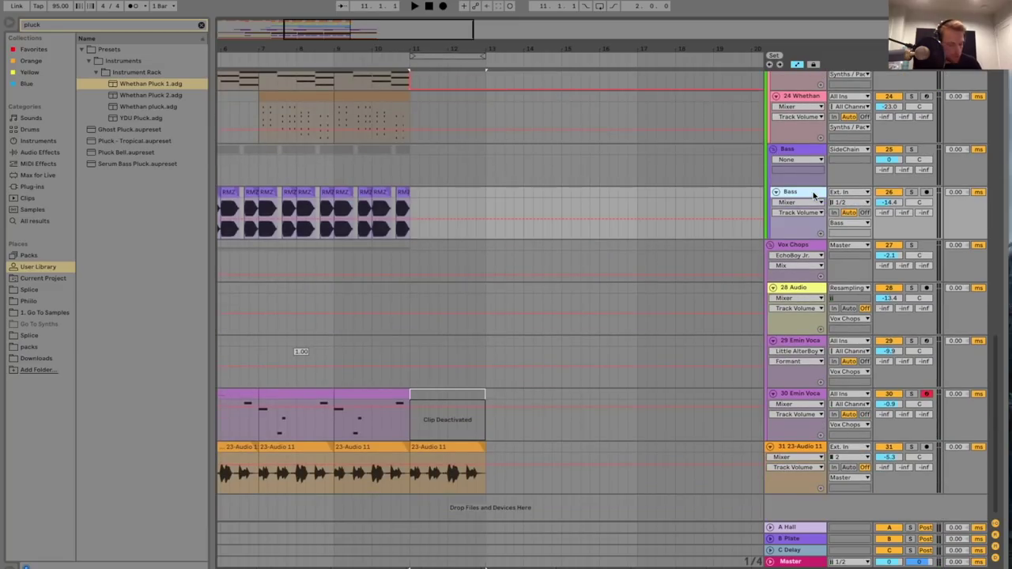
key(ctrl+shift+t)
click(71, 24)
text(serum)
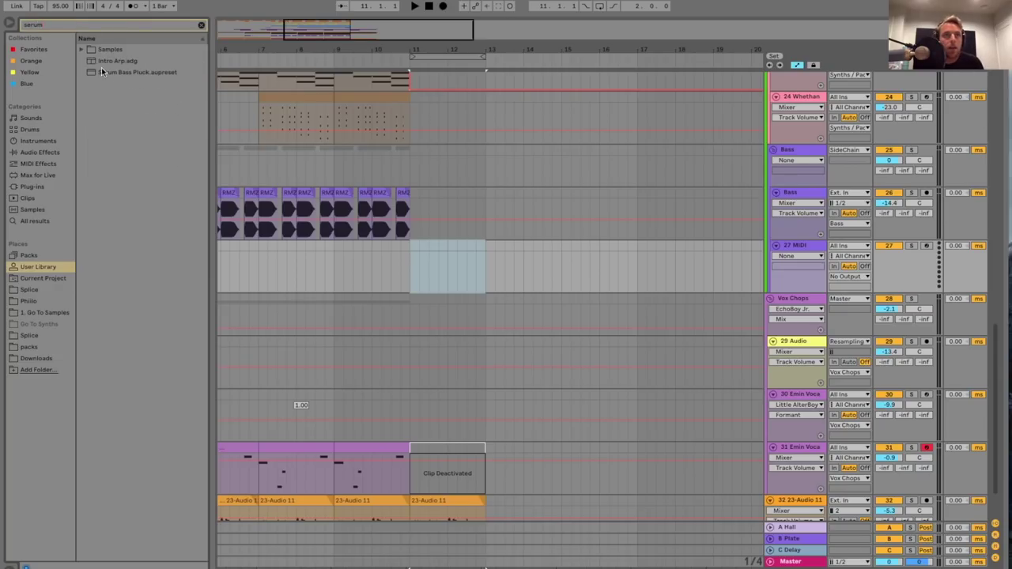
click(47, 186)
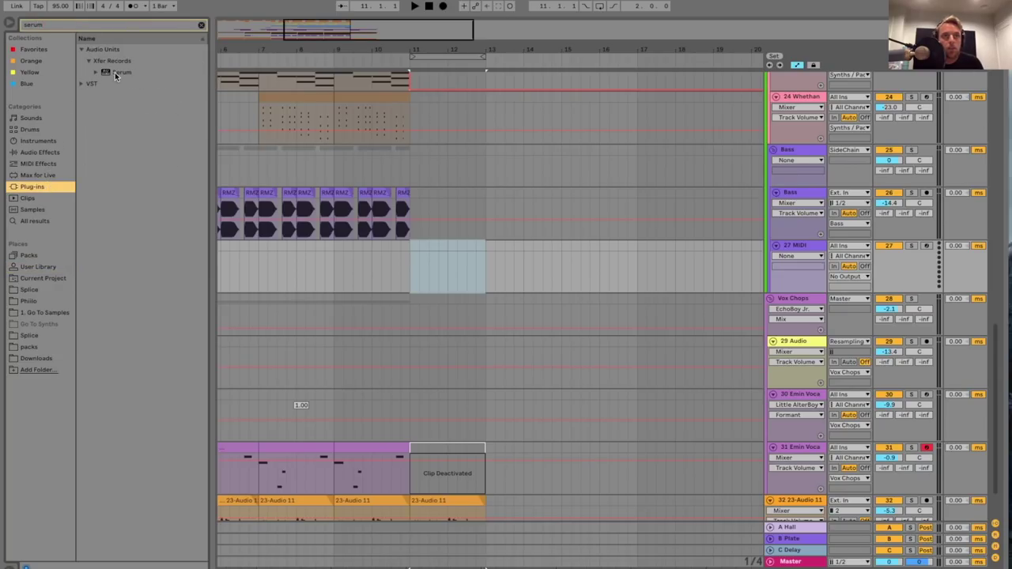
drag(116, 75, 195, 104)
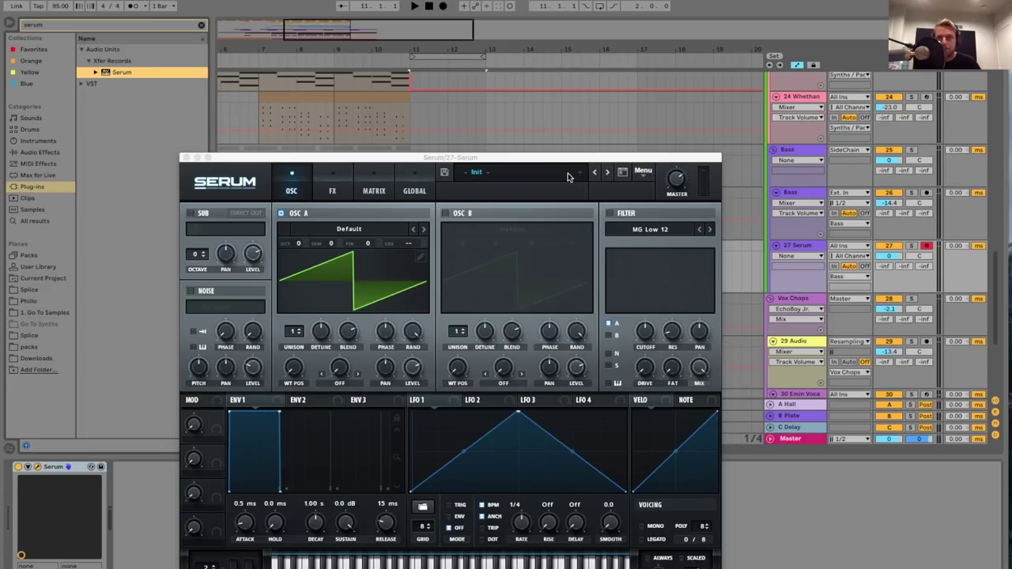
- Load the BA - Reece user preset in Serum and close the plug-in window
click(572, 177)
mouse_move(524, 284)
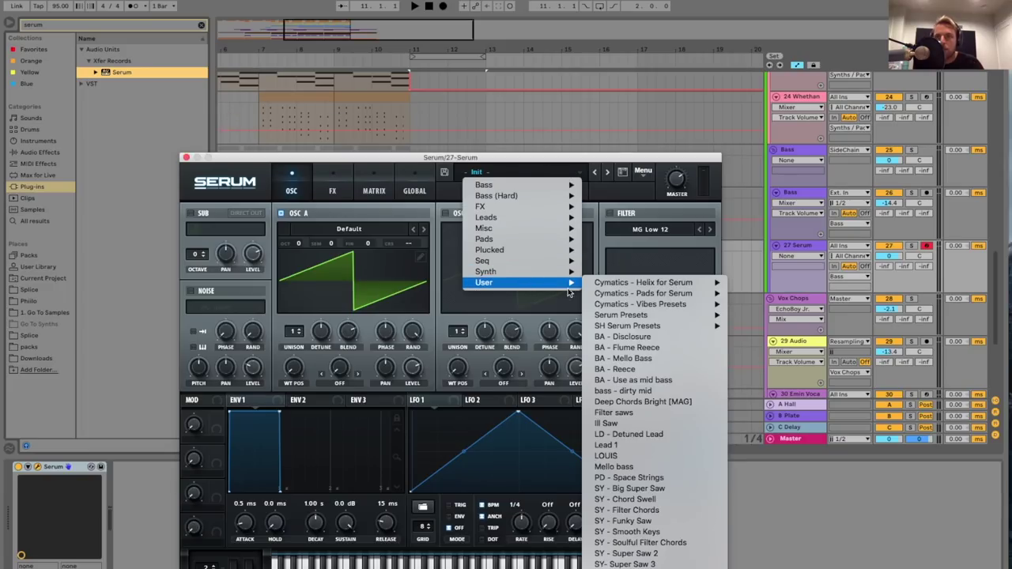
click(625, 369)
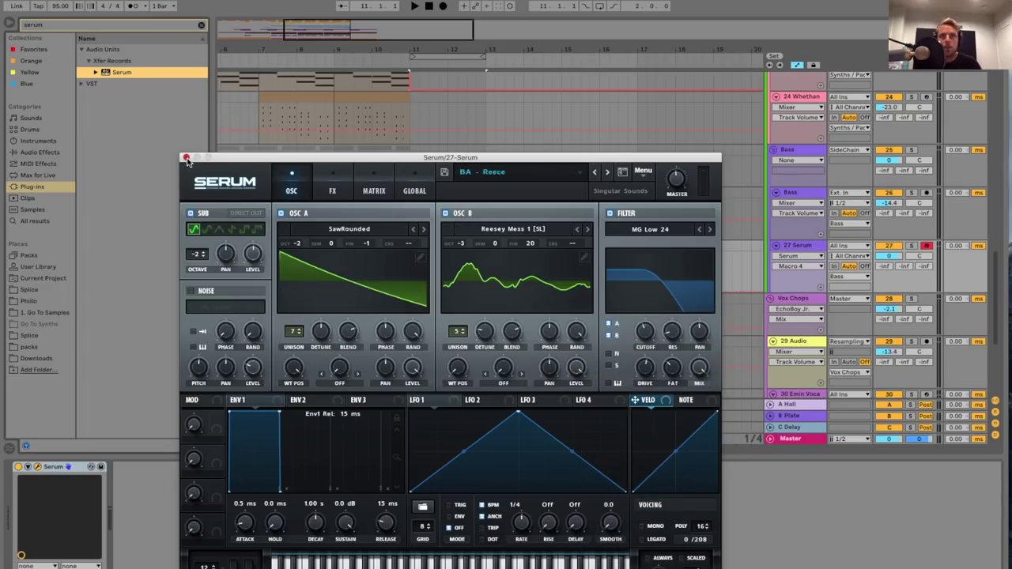
click(185, 156)
- Copy the chord clip from the 21 Kontakt 5 track to bar 11 of the 27 Serum bass track
scroll(430, 205, up, 5)
click(432, 187)
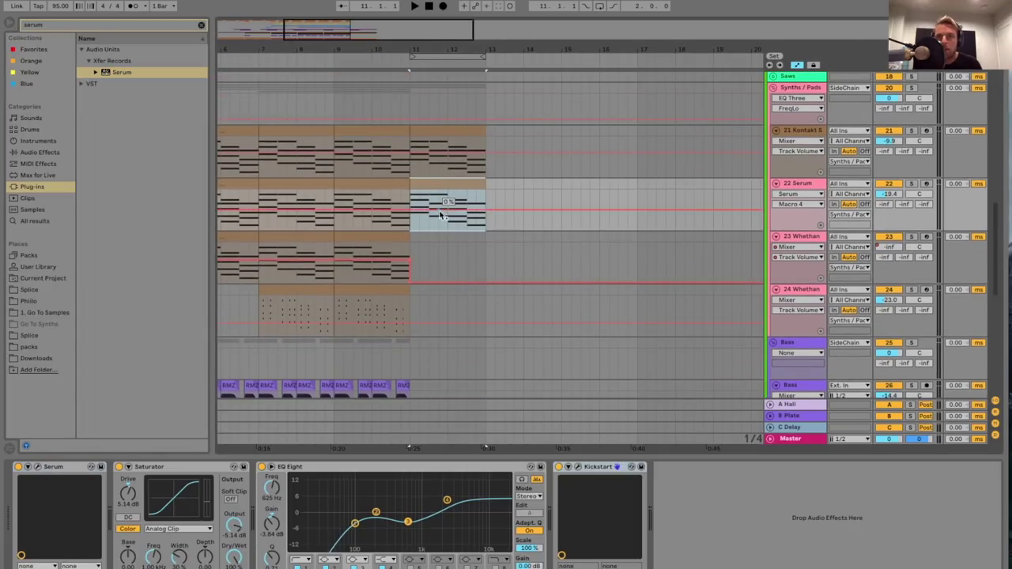
scroll(440, 214, down, 1)
click(426, 213)
scroll(426, 213, down, 9)
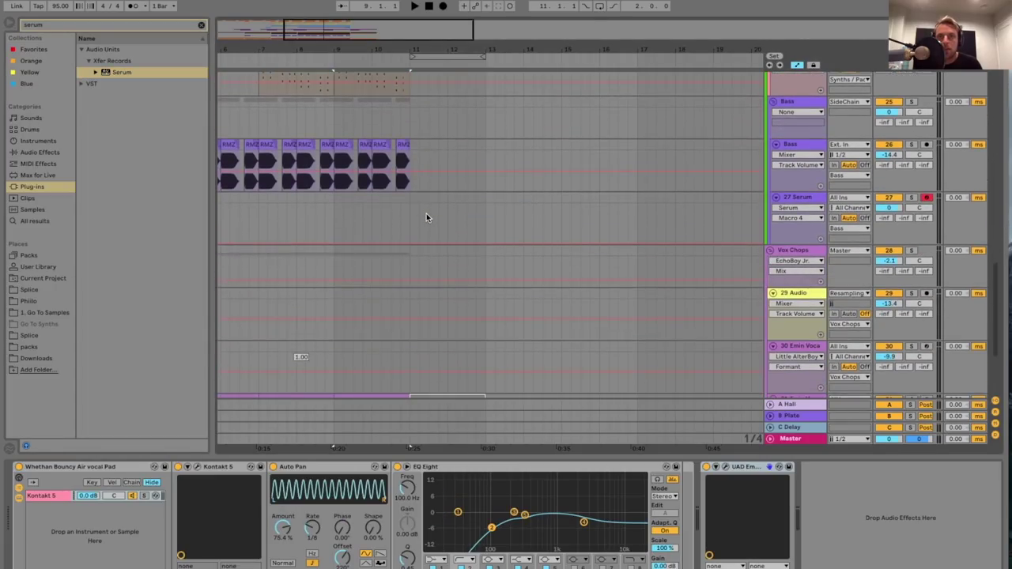
click(416, 215)
key(super+v)
- Delete the extra chord notes in the 27 Serum clip, leaving one descending bass note per chord, and play it
double_click(461, 198)
scroll(311, 301, up, 4)
drag(303, 274, 298, 401)
key(Delete)
drag(437, 447, 660, 277)
key(Delete)
click(682, 475)
key(Delete)
drag(908, 316, 884, 498)
key(Delete)
key(space)
key(ctrl+alt+l)
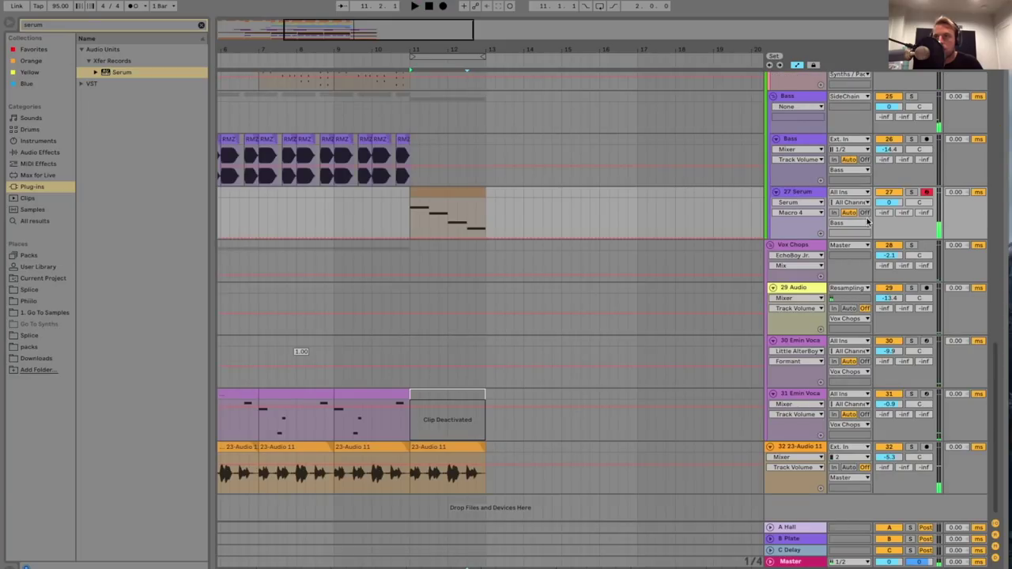
- Lower the 27 Serum track's volume to -5.7 dB and raise the filter cutoff of its Reece patch during playback
click(888, 204)
double_click(817, 196)
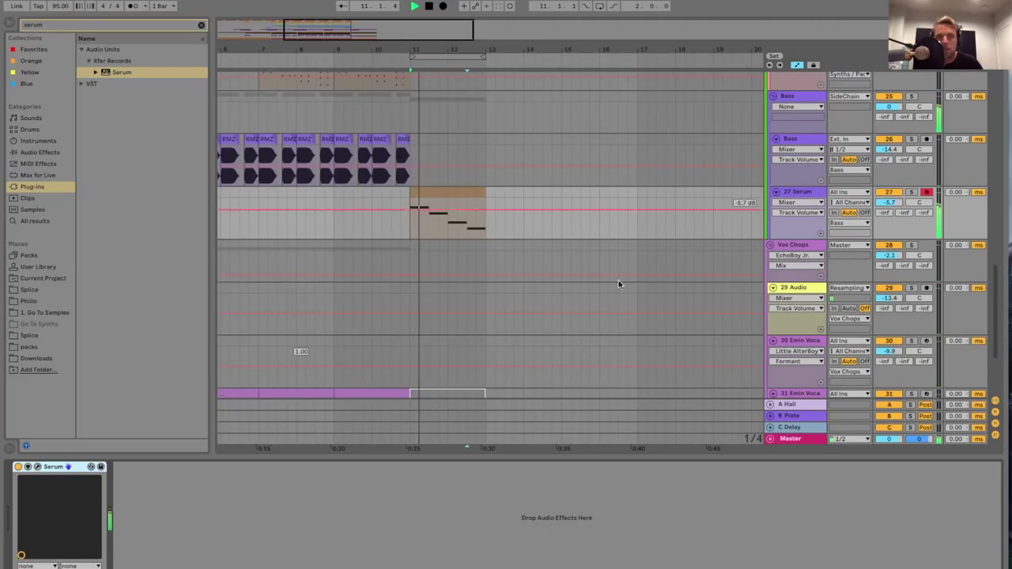
click(38, 468)
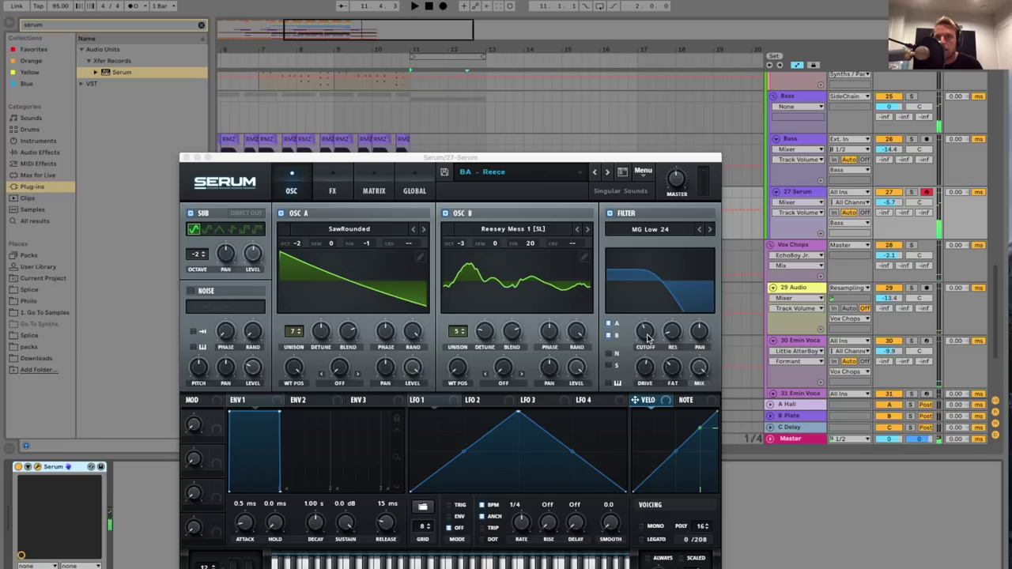
drag(647, 339, 647, 323)
key(space)
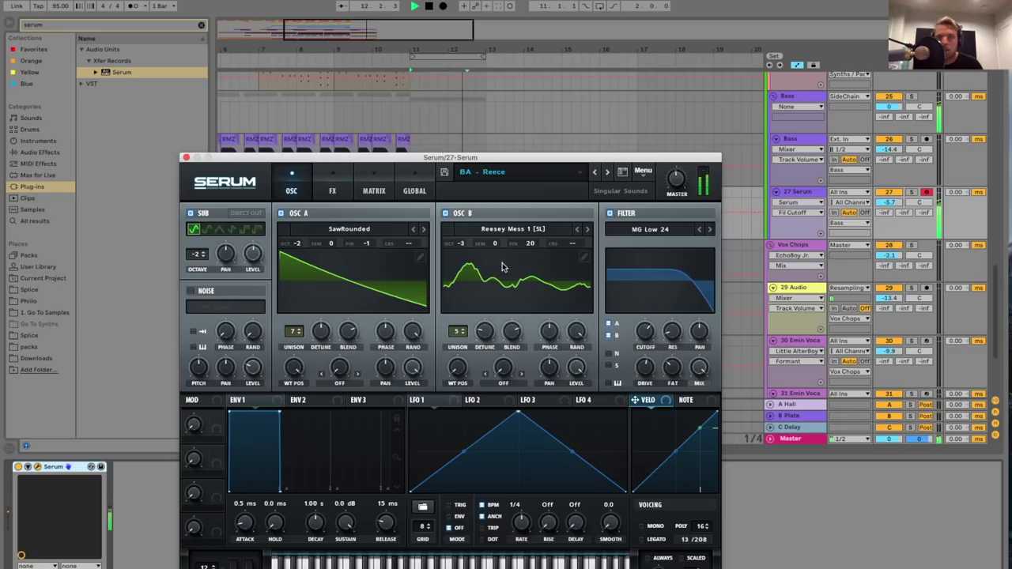
click(186, 157)
- Lower the 27 Serum track's volume to -12.3 dB while listening to bars 11–12
key(space)
click(890, 203)
scroll(765, 228, up, 1)
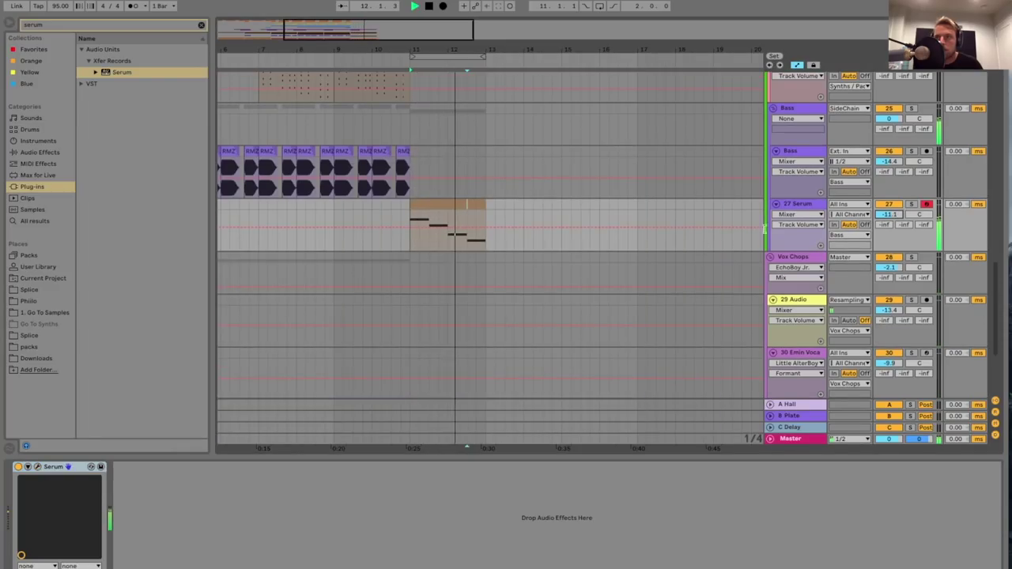
key(space)
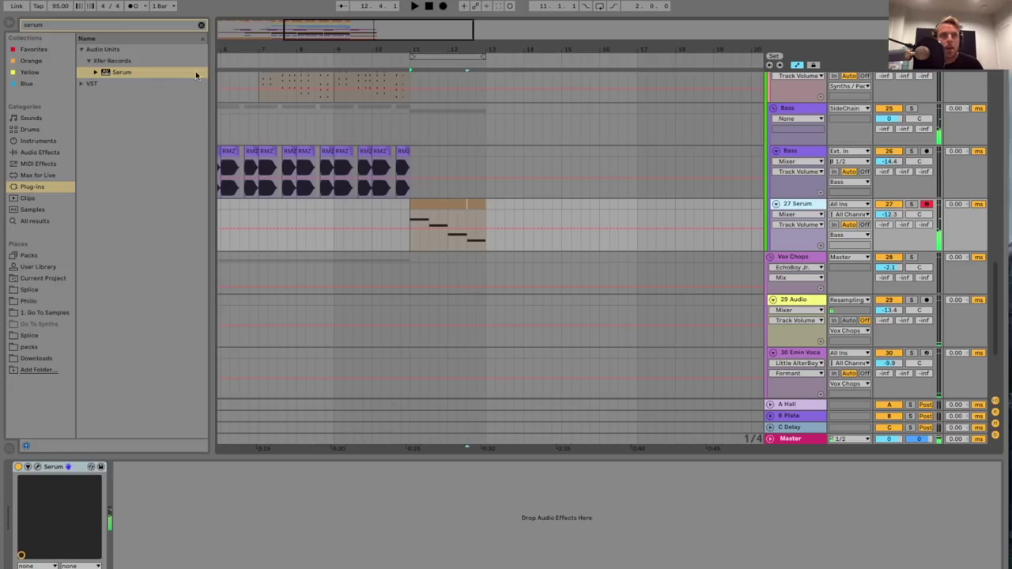
- Find EQ Eight among the audio effects and add it after Serum on the 27 Serum track
click(67, 26)
text(eq)
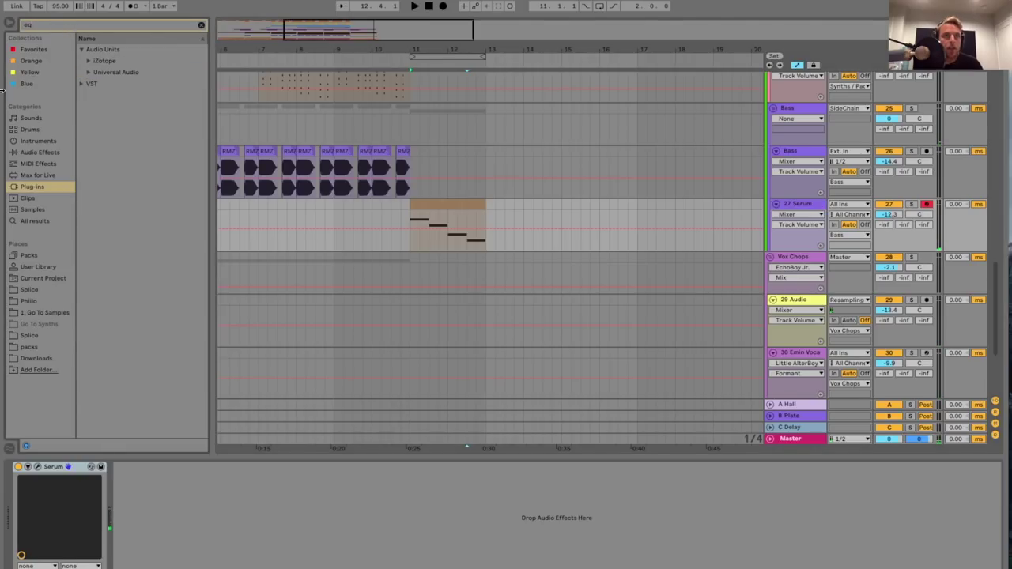
click(43, 152)
double_click(110, 61)
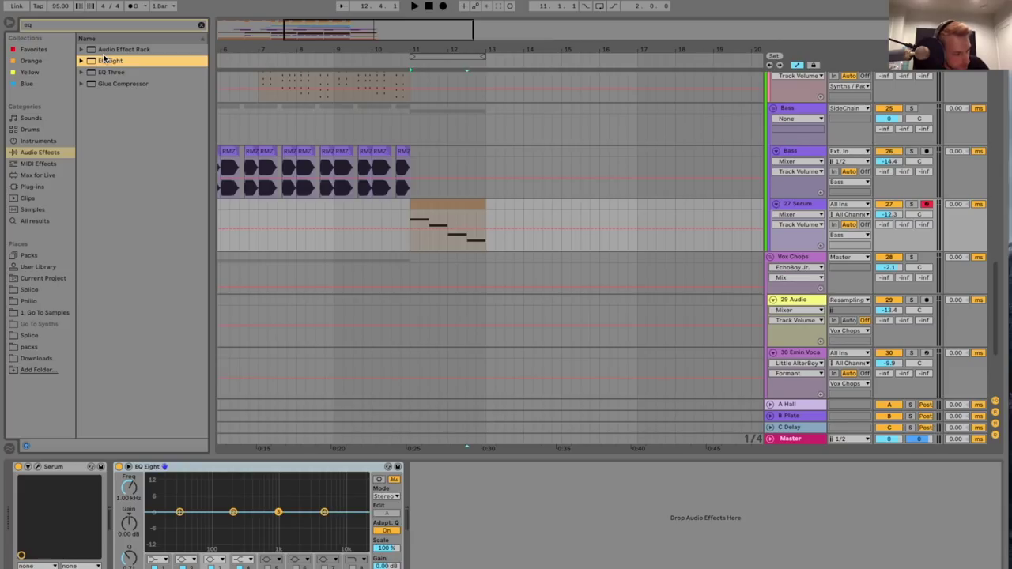
- Shape EQ Eight with a low cut at 147 Hz, a -1.61 dB dip near 880 Hz, and a high-shelf boost
click(159, 562)
click(161, 497)
key(space)
drag(180, 520, 213, 527)
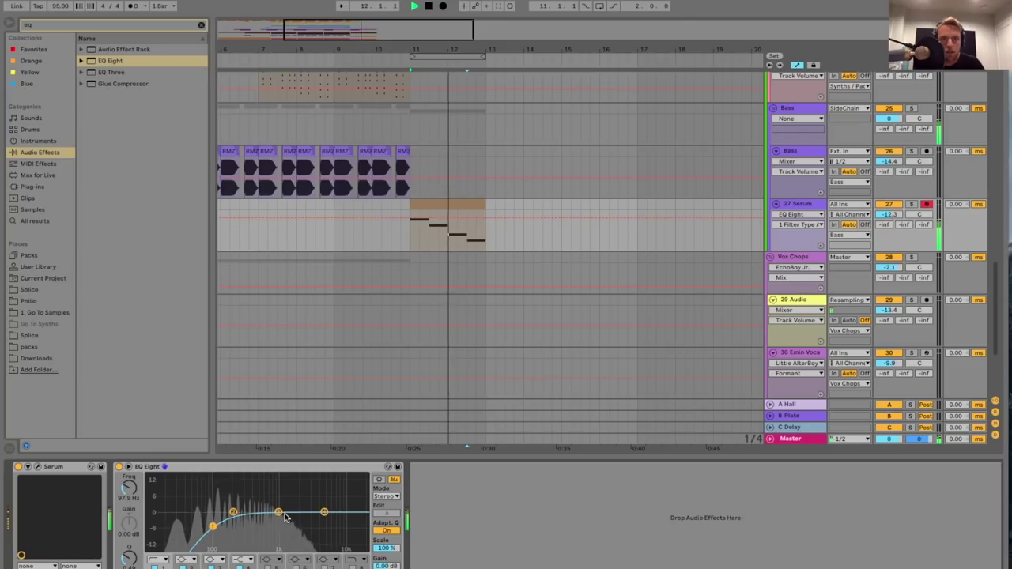
drag(325, 512, 275, 517)
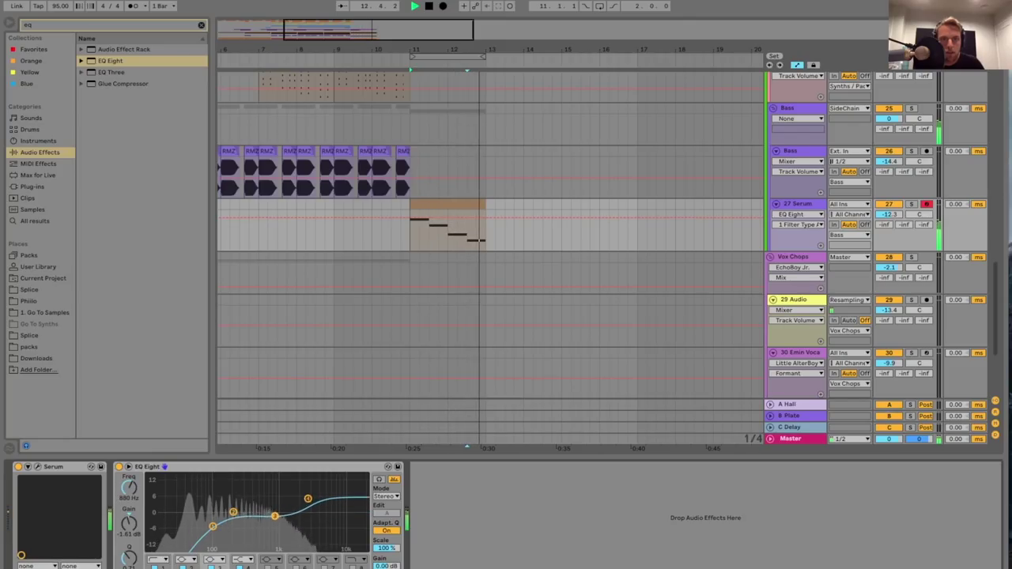
drag(212, 526, 224, 527)
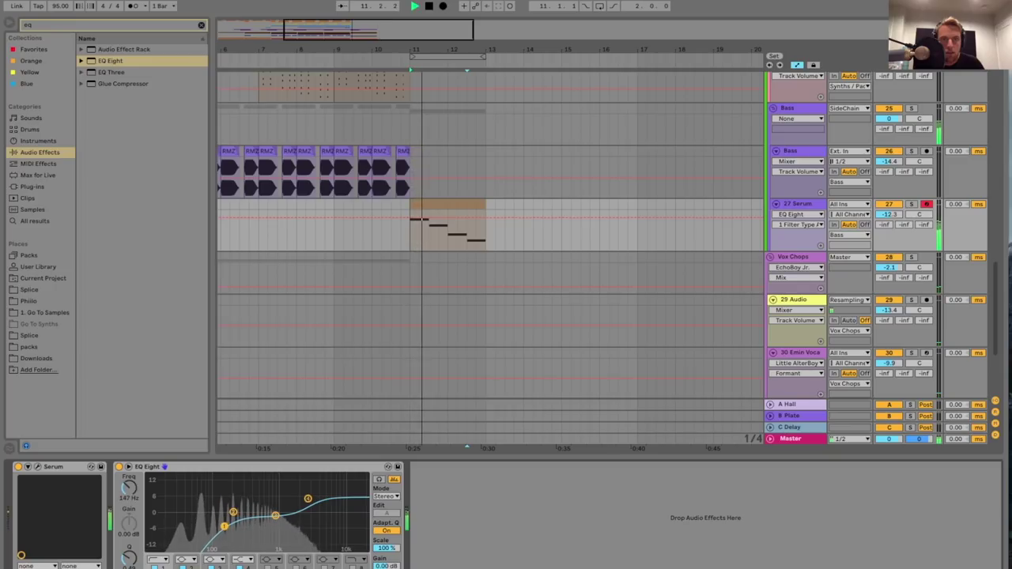
key(space)
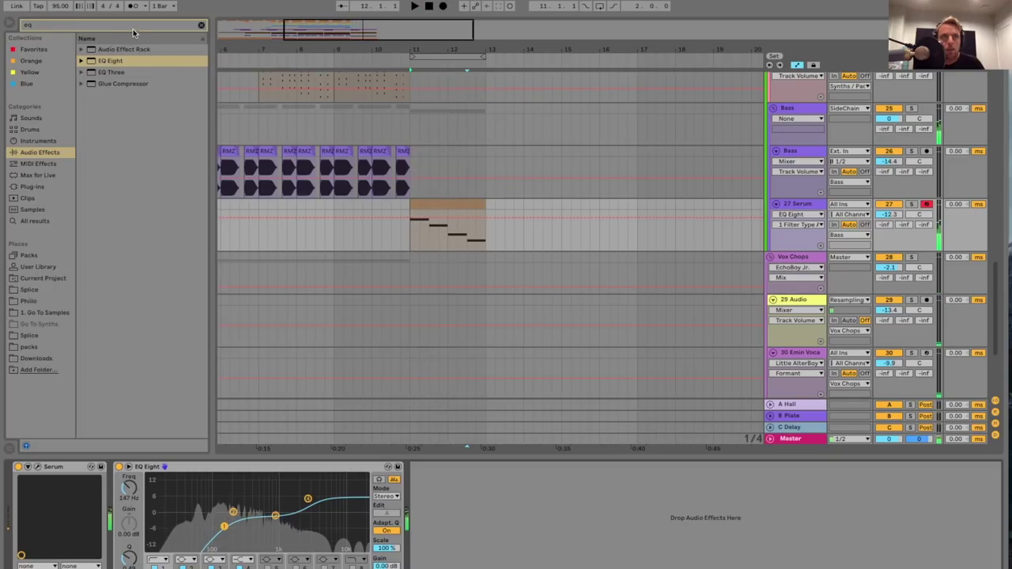
- Search the plug-ins for "dec" and add Soundtoys Decapitator after EQ Eight on the 27 Serum track
click(133, 26)
key(BackSpace)
key(BackSpace)
text(des)
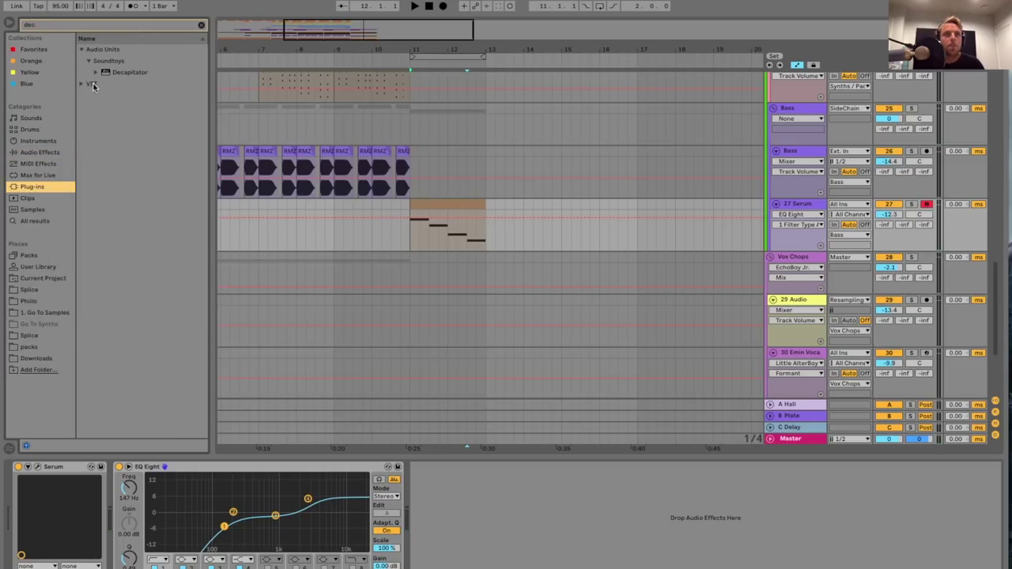
click(116, 73)
double_click(114, 72)
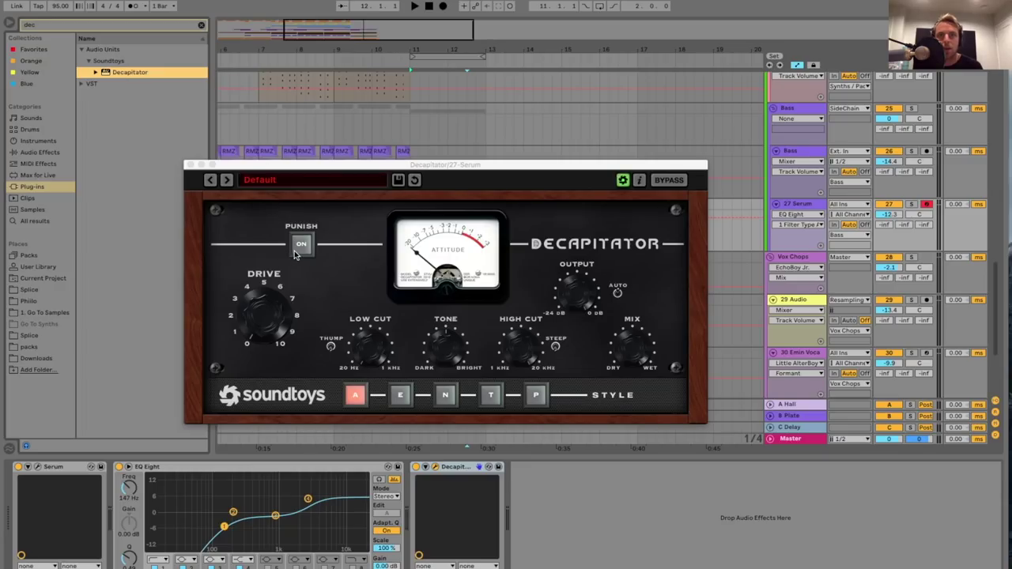
- Switch on Decapitator's Punish mode, and load the MidDriver preset from its 01 Bass category
click(301, 244)
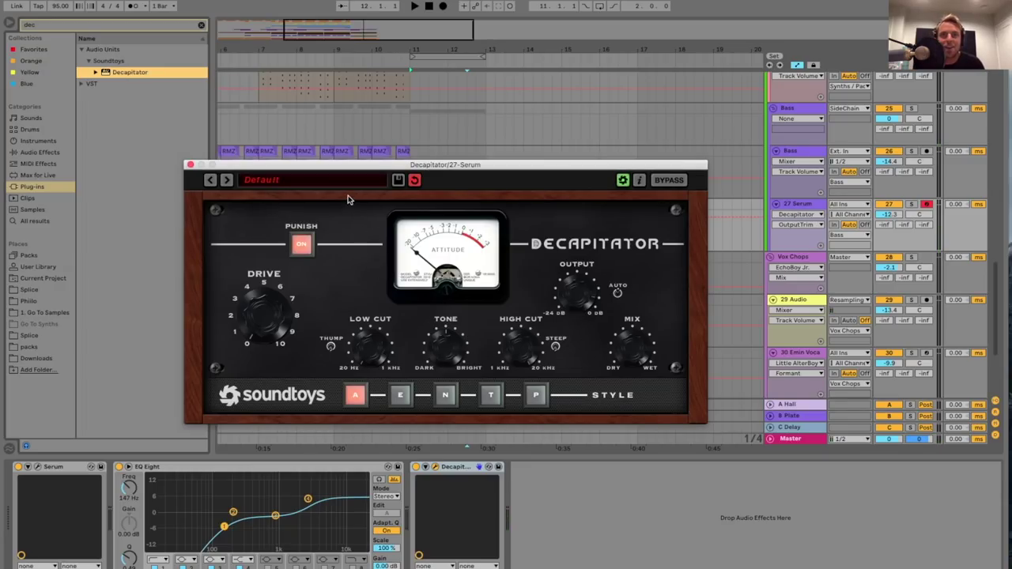
click(308, 186)
mouse_move(317, 195)
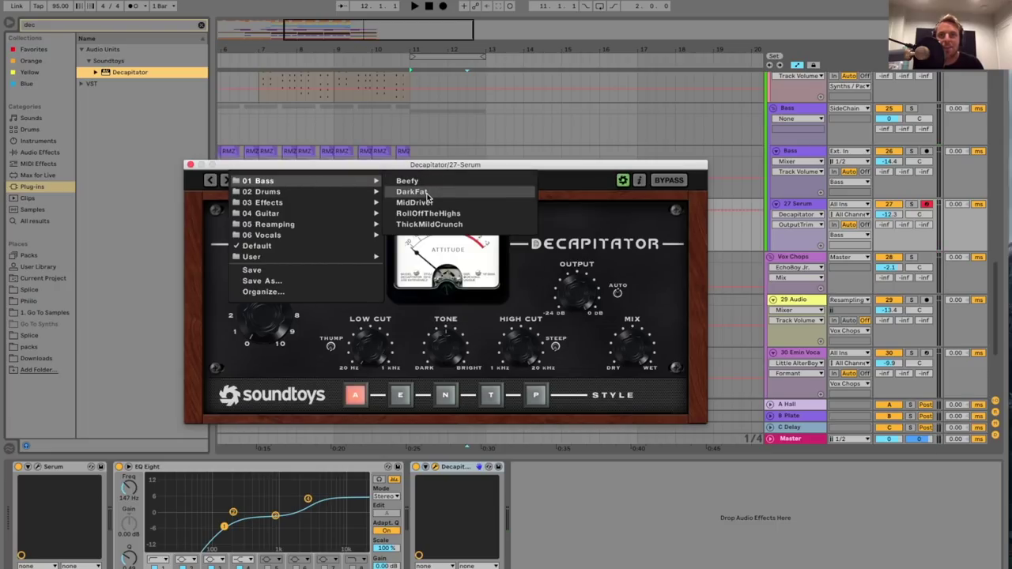
click(430, 202)
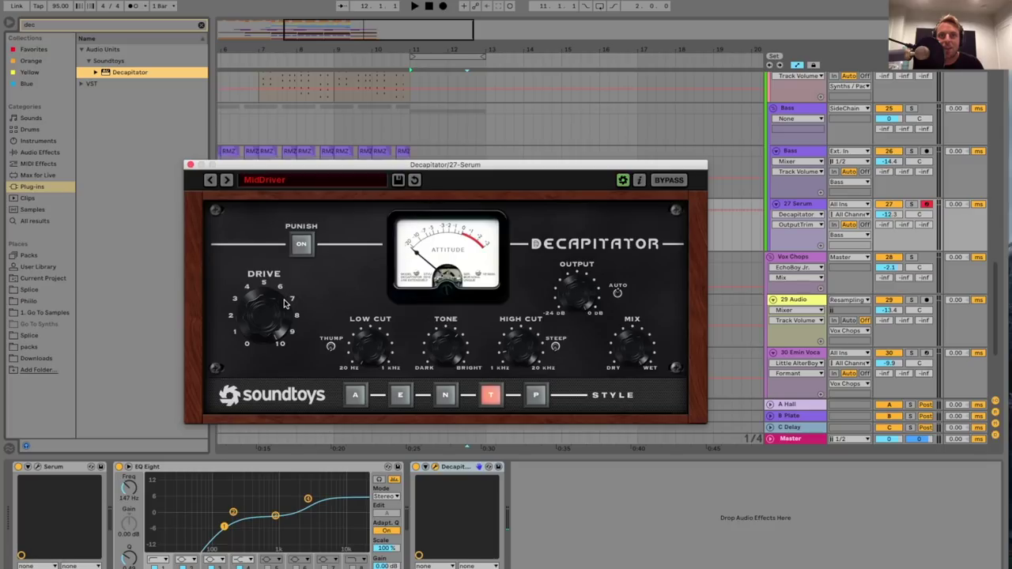
- Adjust Decapitator's mix and output trim while auditioning the loop, and close the plug-in window
key(space)
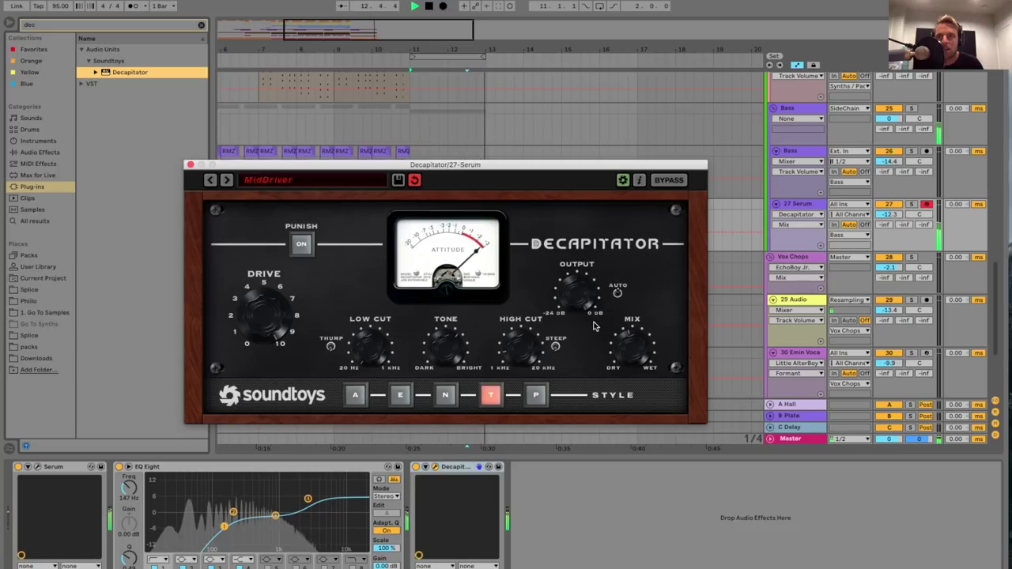
drag(582, 304, 581, 311)
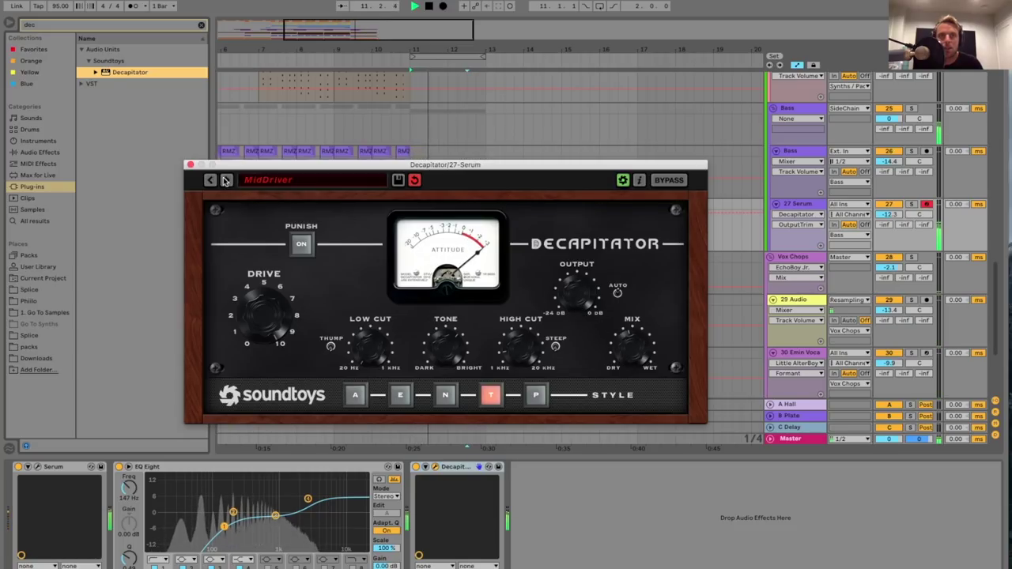
click(190, 164)
key(space)
- Add a MIDI track below 27 Serum and copy the Serum bass clip onto it at bar 11
click(799, 204)
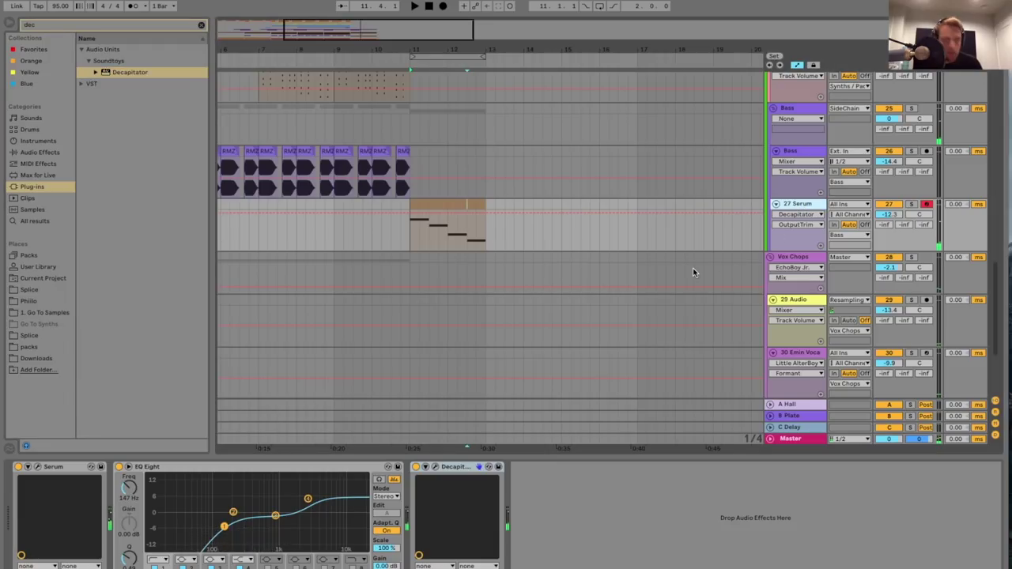
key(super+shift+t)
click(454, 207)
click(413, 273)
key(super+v)
click(807, 265)
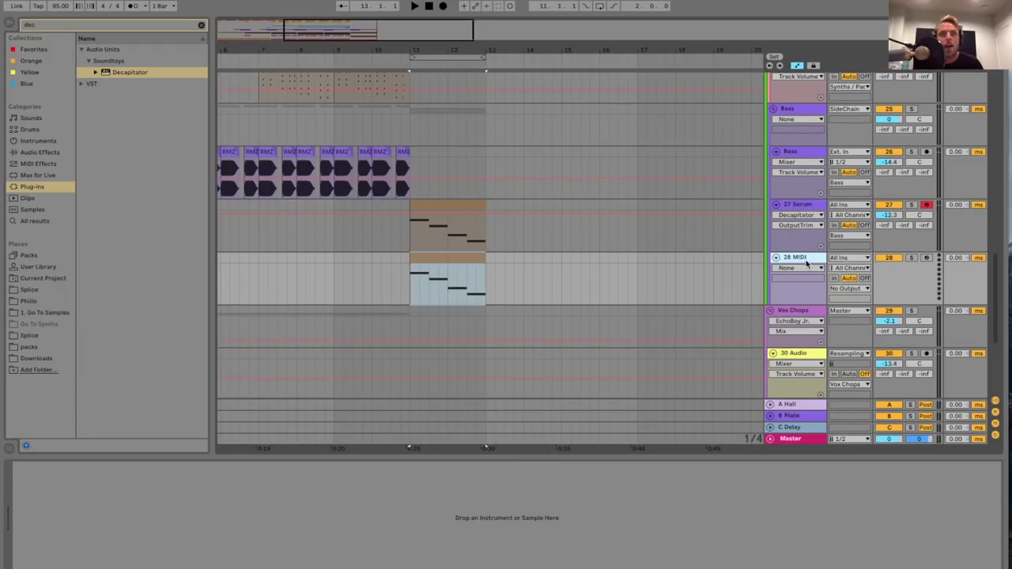
- Search the instruments for "hip hop" and load Operator's Hip-Hop Sub Bass preset onto the 28 MIDI track
click(73, 24)
text(hip hop)
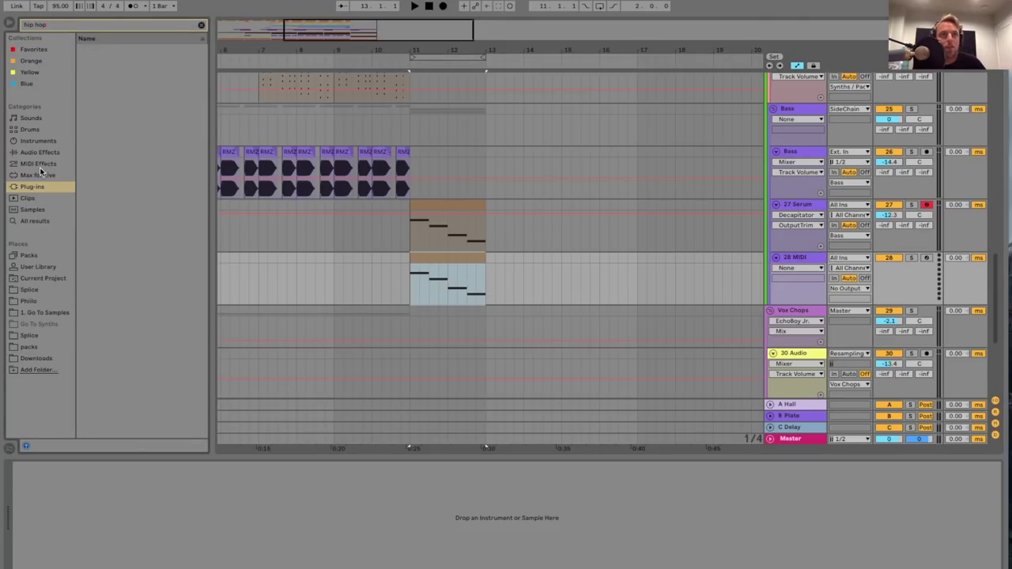
click(38, 141)
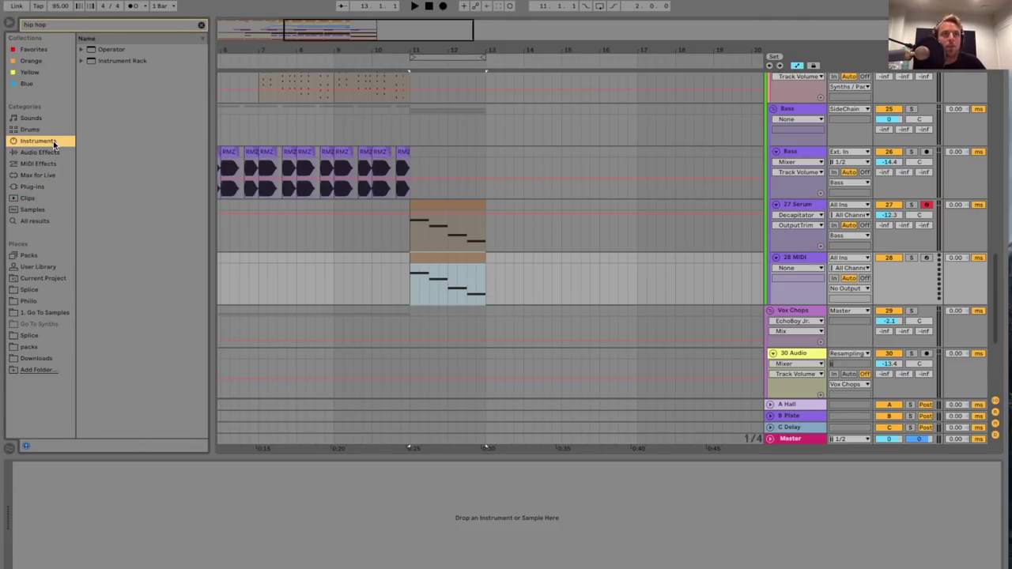
click(82, 49)
click(98, 61)
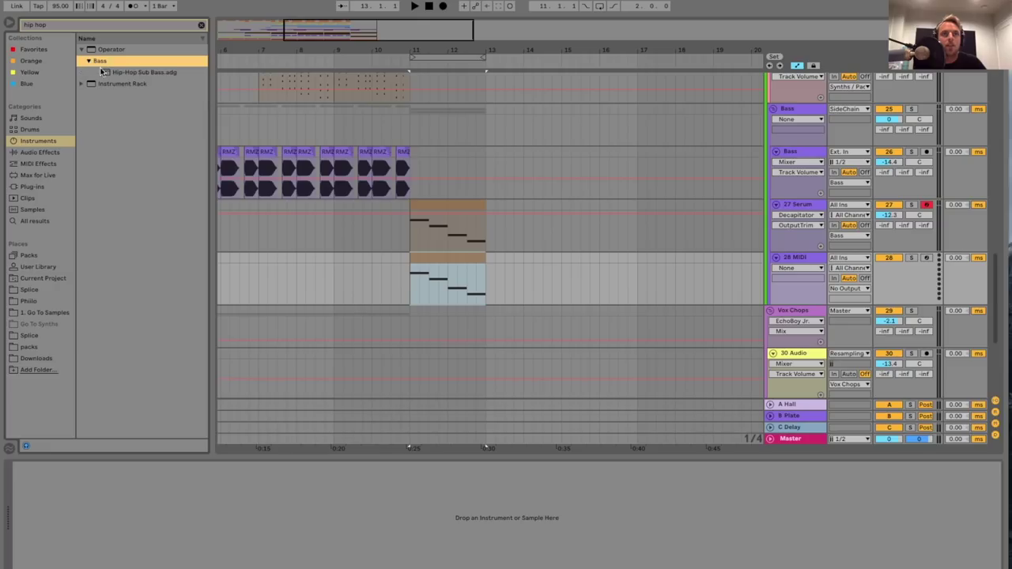
click(117, 72)
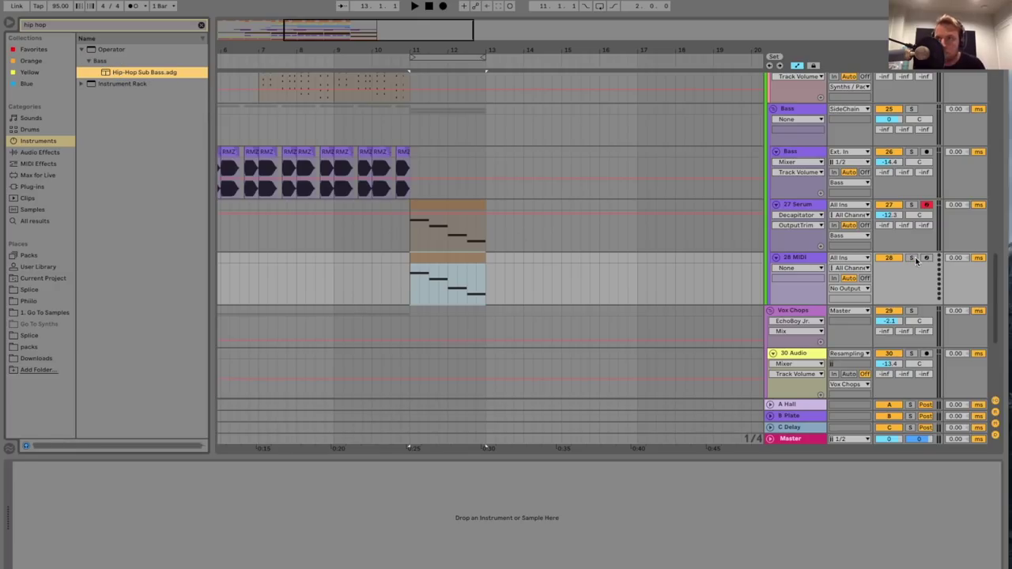
key(Return)
- Solo the 28 Hip-Hop track and transpose all notes of its bar 11 clip down an octave
double_click(458, 264)
key(ctrl+a)
key(shift+Down)
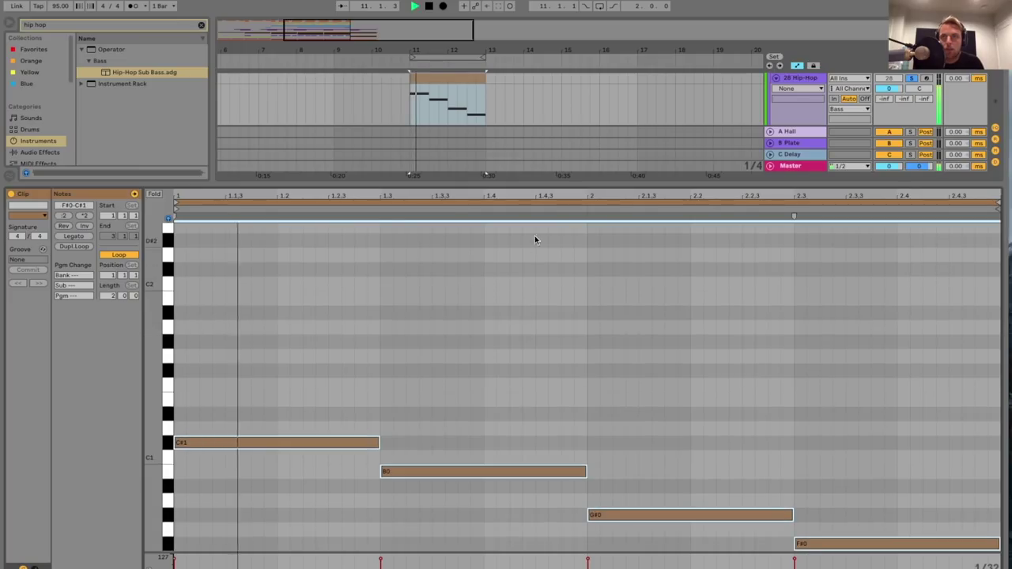
- Set Hip-Hop Sub Bass's Dist Amount to 39 and lower the 28 Hip-Hop track's volume to -7.4 dB
double_click(602, 186)
drag(888, 202, 889, 217)
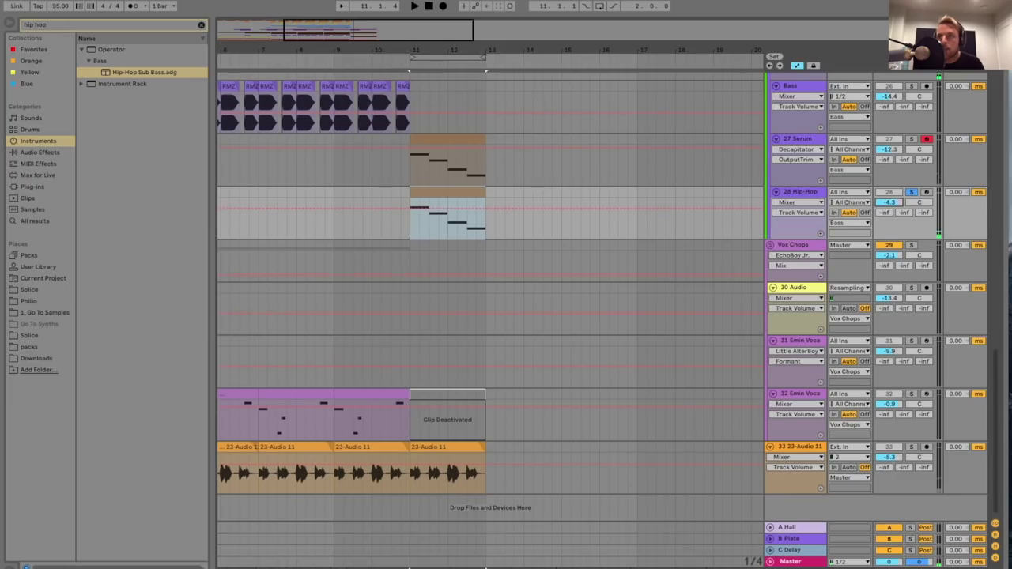
double_click(802, 196)
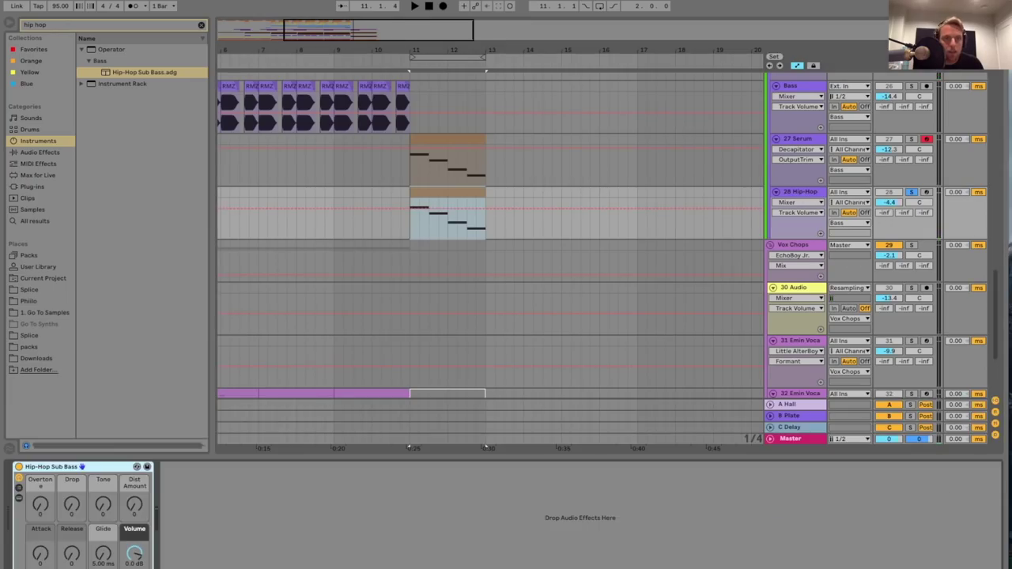
click(142, 510)
key(space)
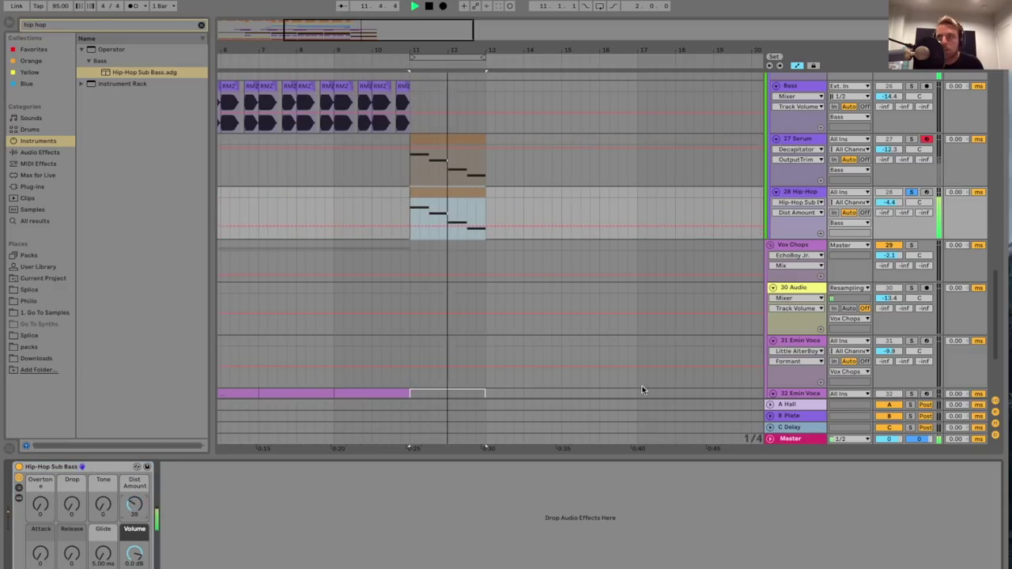
drag(895, 204, 895, 211)
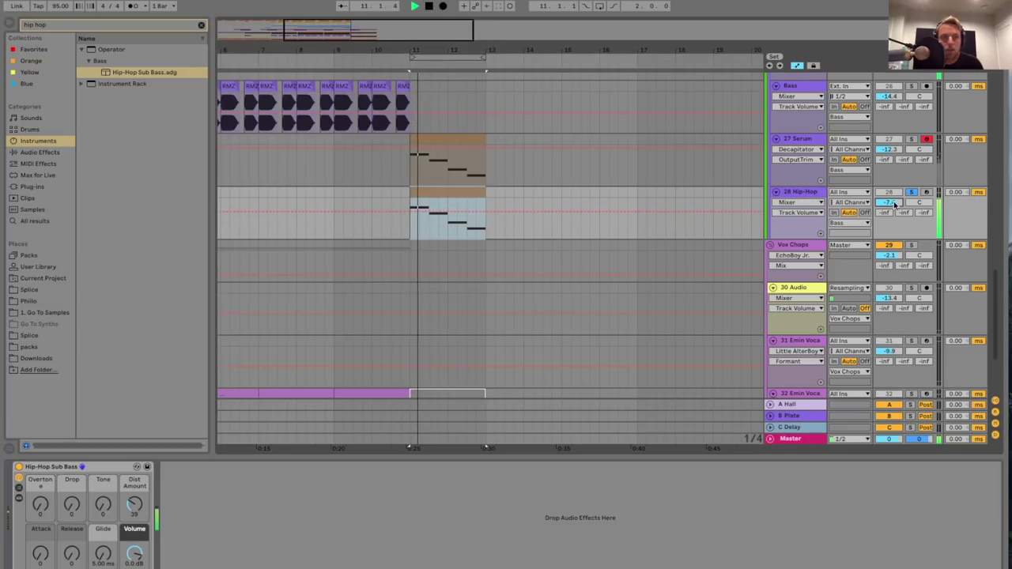
- Set the sub bass Attack to 19 and lower the 28 Hip-Hop track's volume to -10.9 dB during playback
click(50, 536)
key(space)
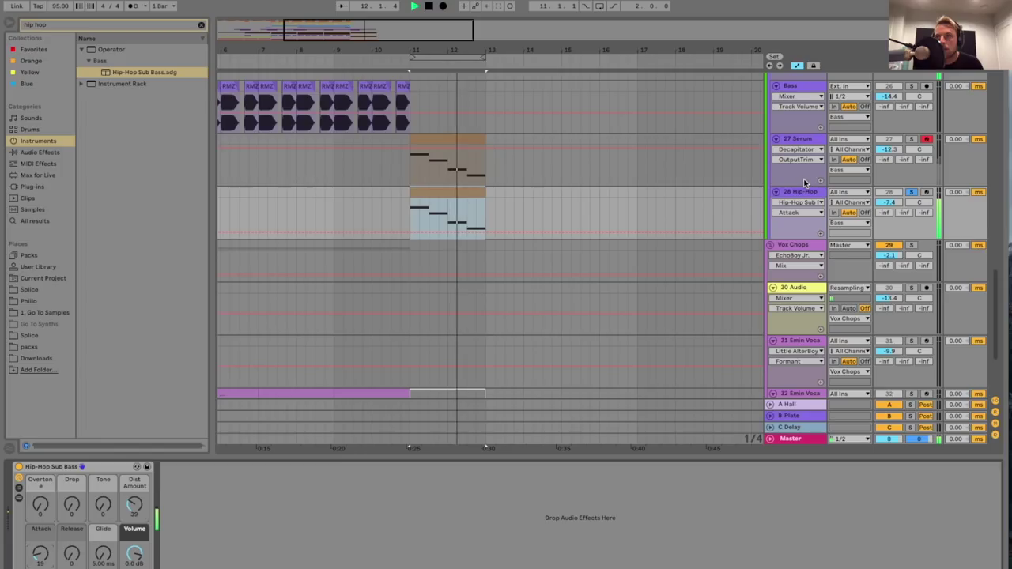
drag(889, 203, 889, 213)
key(space)
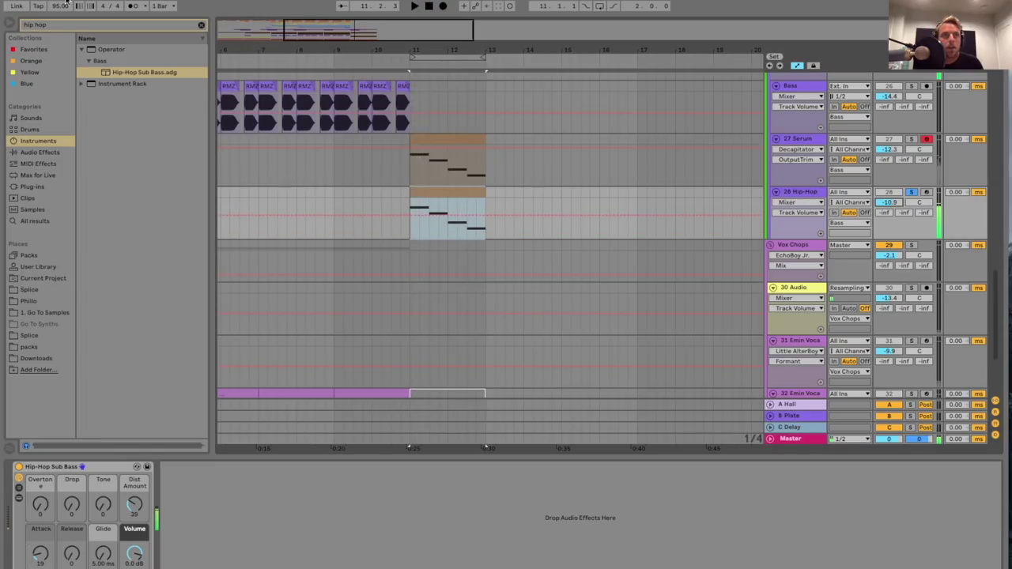
- Search the audio effects for "eq" and add EQ Eight after Hip-Hop Sub Bass on the 28 Hip-Hop track
click(79, 28)
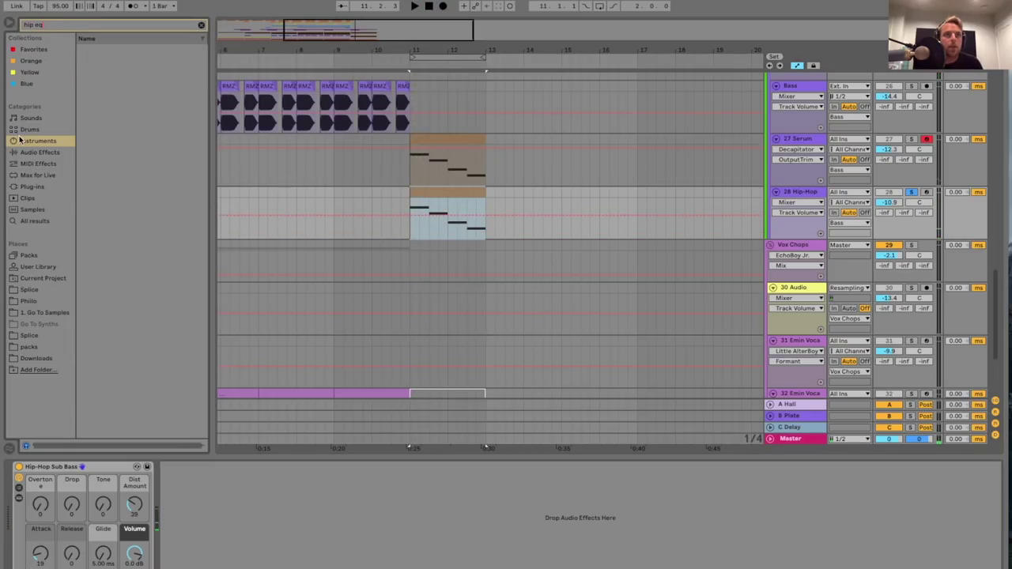
click(37, 154)
click(59, 29)
text(rq)
key(BackSpace)
key(BackSpace)
text(eq)
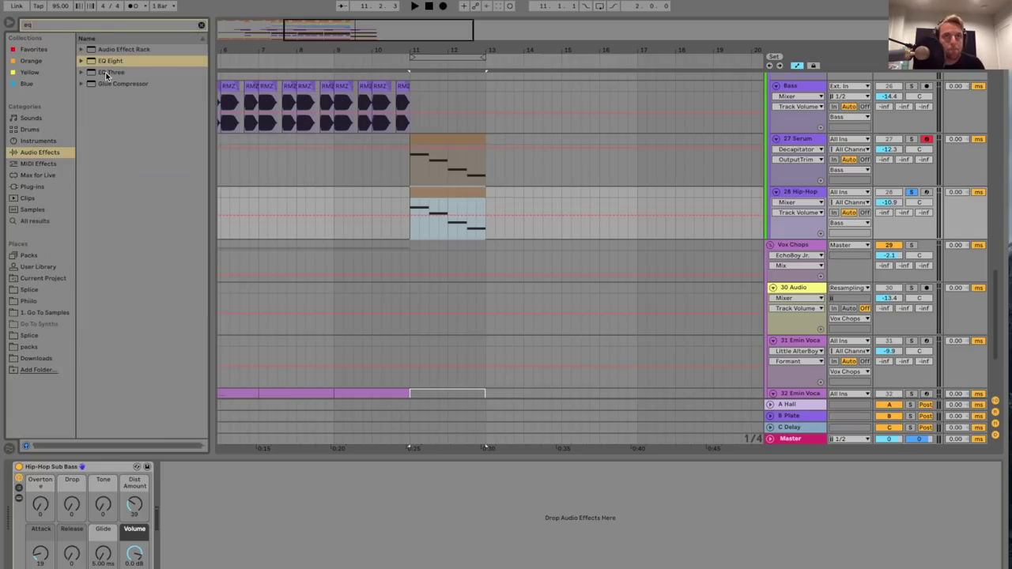
key(Down)
drag(237, 528, 283, 535)
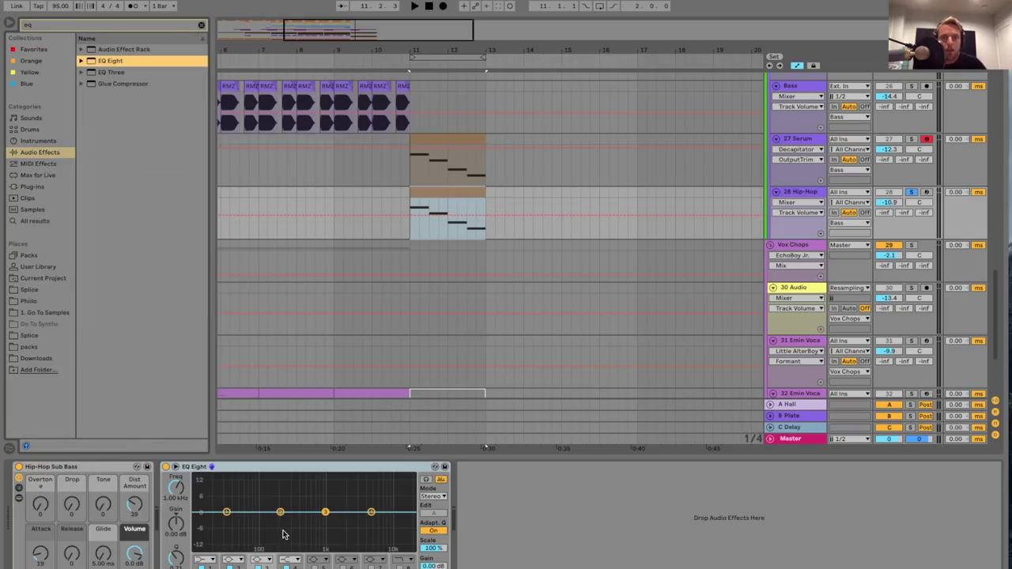
- Switch off EQ Eight's band 3 and turn band 4 into a high cut at 144 Hz while auditioning
click(268, 560)
click(262, 496)
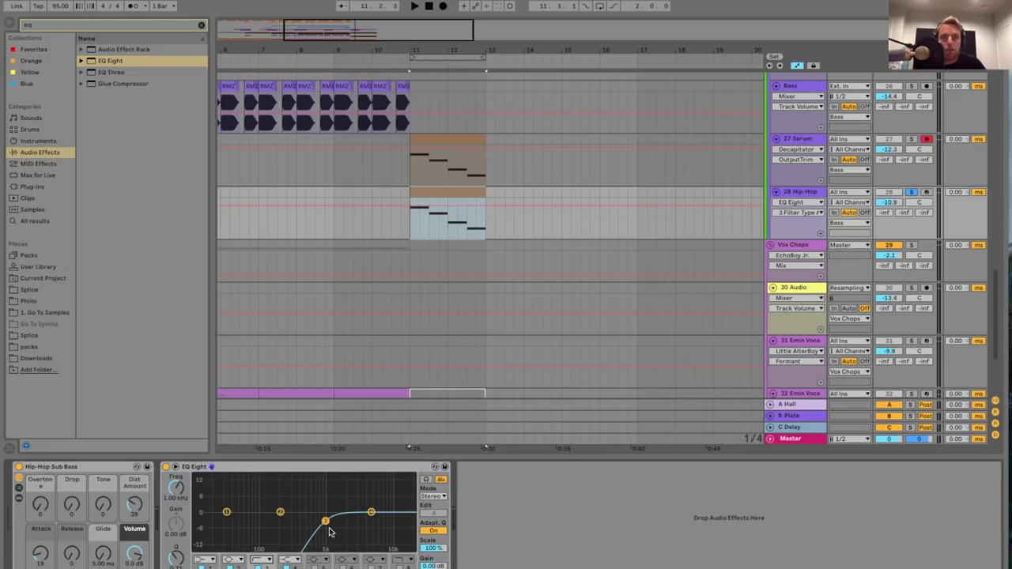
click(262, 559)
click(259, 566)
click(259, 567)
click(291, 560)
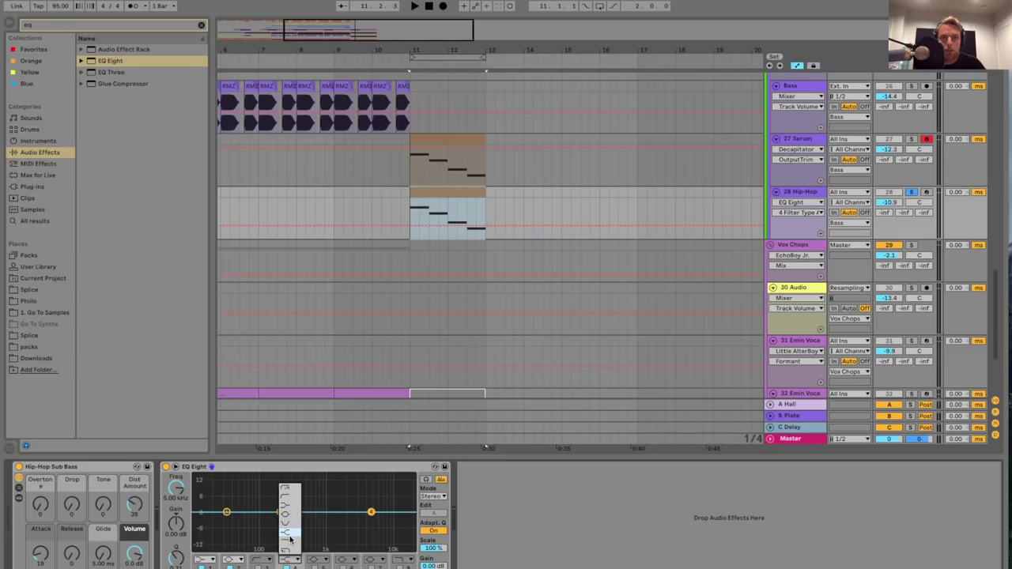
click(290, 539)
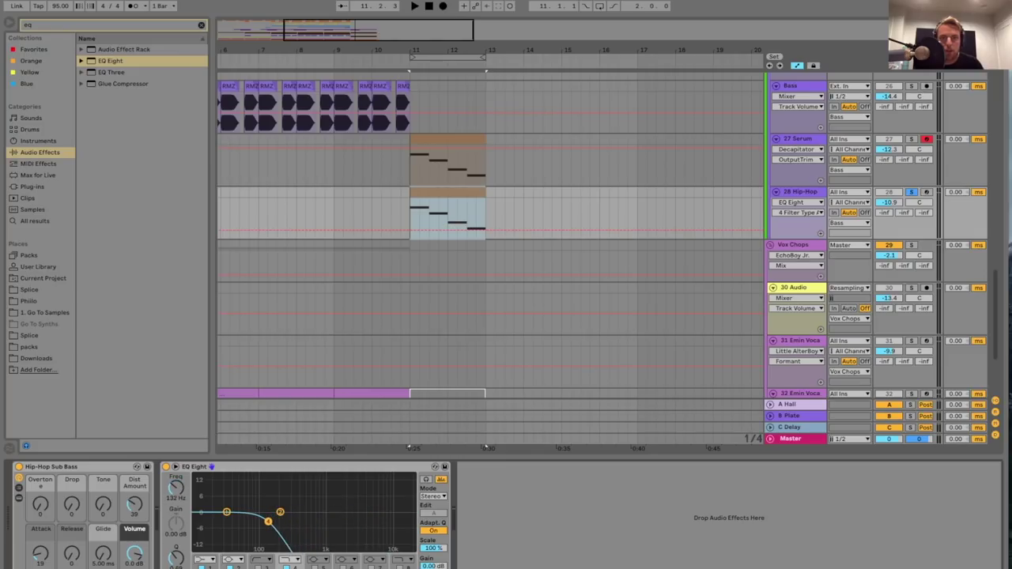
key(space)
key(space)
key(space)
- Group the Serum and Hip-Hop tracks, solo the group, and balance Serum at -13.9 dB against Hip-Hop at -13.2 dB
click(808, 140)
key(space)
shift+click(809, 194)
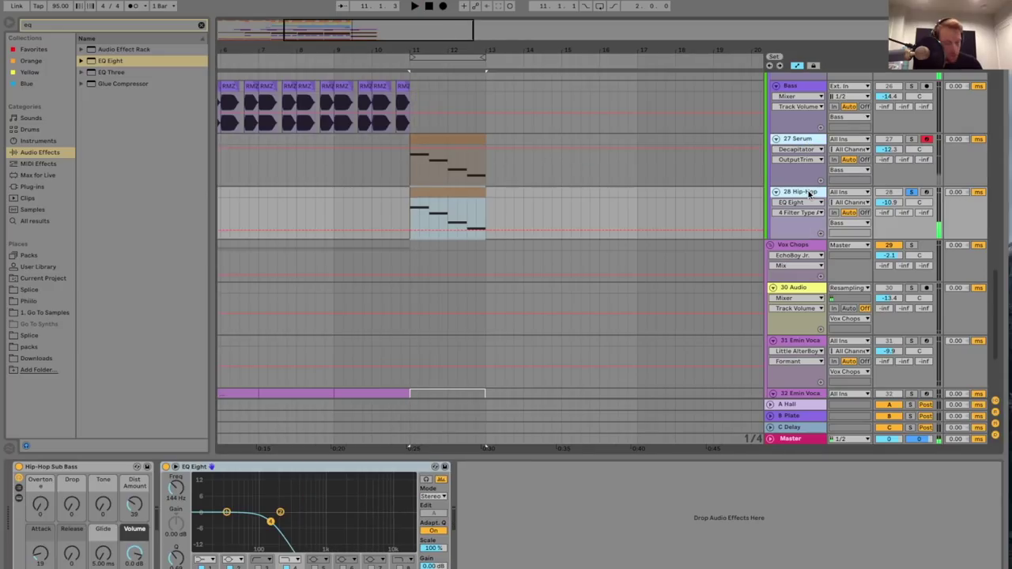
key(ctrl+g)
click(911, 140)
key(space)
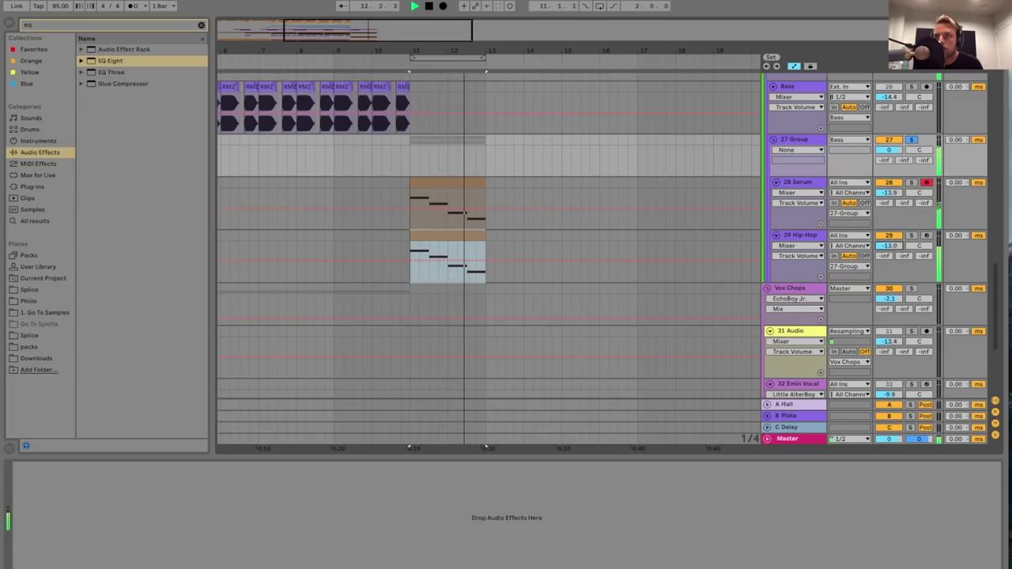
key(space)
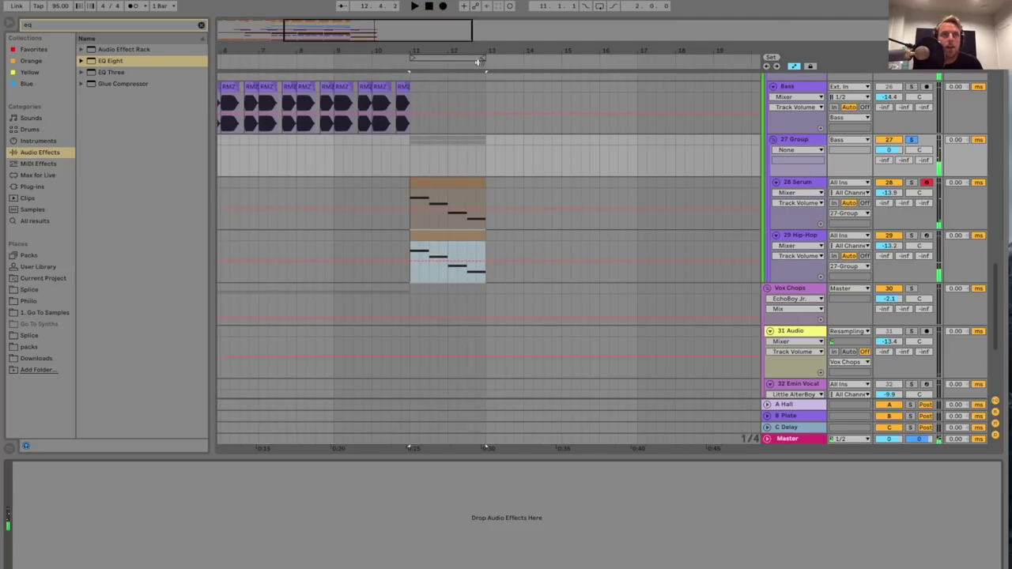
- Search the audio effects for "glue" and add Glue Compressor to the 27 Group track
key(BackSpace)
key(BackSpace)
text(glu)
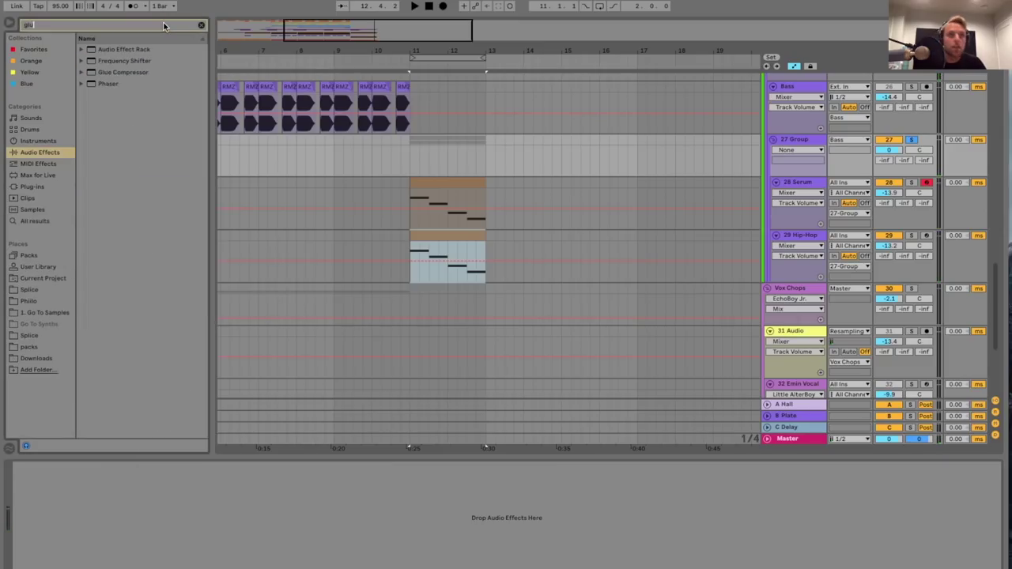
drag(135, 62, 40, 499)
- Set Glue Compressor to soft clipping, -17.8 dB threshold and 1.59 dB makeup, and unsolo the group at -2.7 dB volume
key(space)
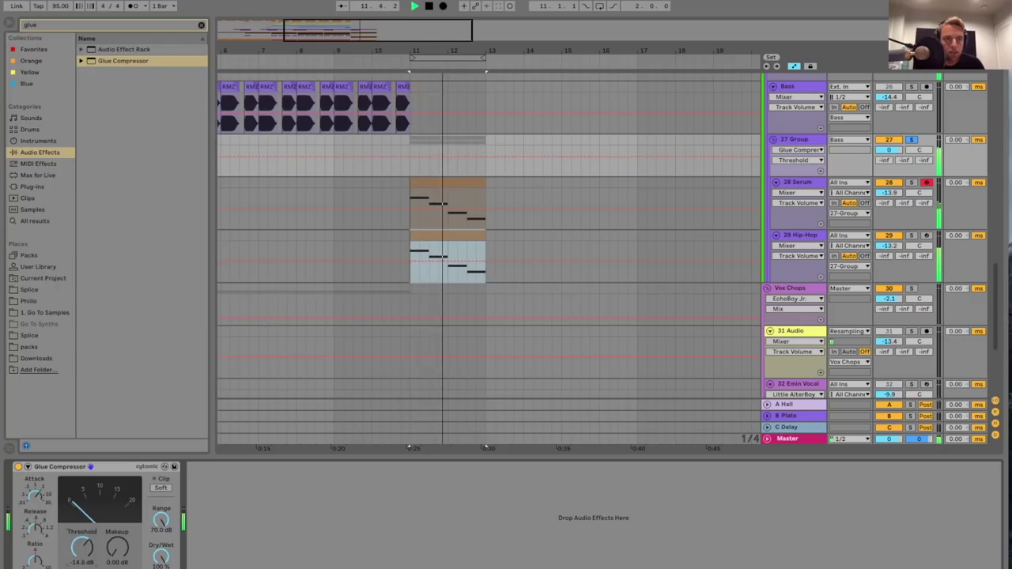
click(158, 489)
drag(117, 549, 117, 539)
click(88, 551)
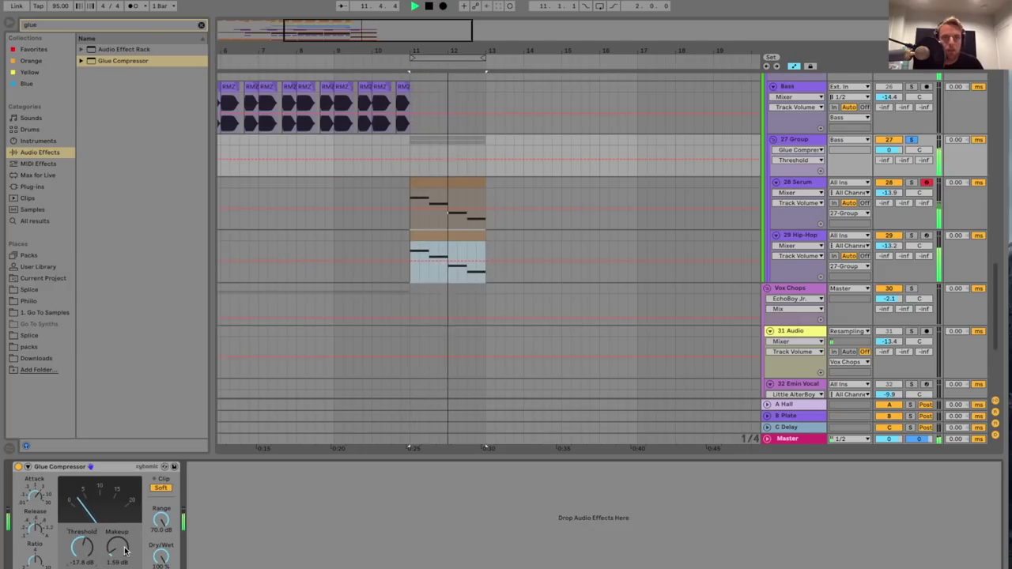
key(space)
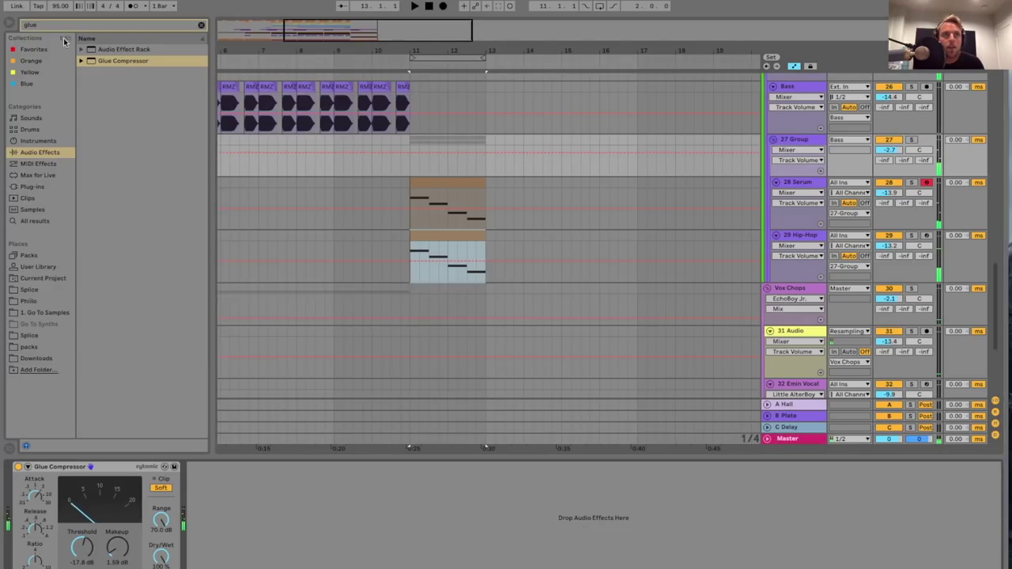
- Search the plug-ins for "kick" and add Nicky Romero Kickstart after Glue Compressor on the 27 Group track
click(79, 28)
text(kick)
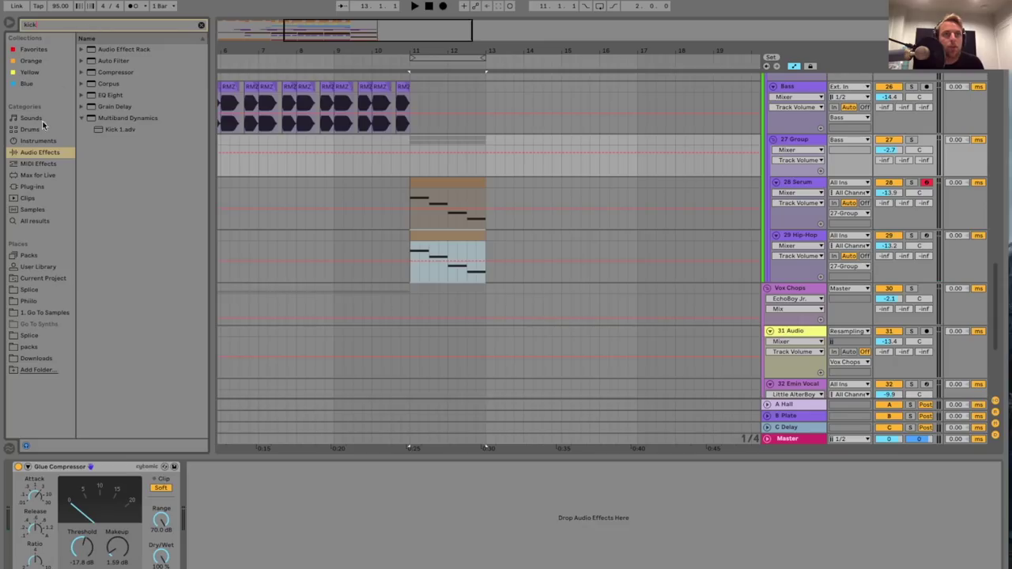
click(39, 186)
drag(121, 76, 287, 282)
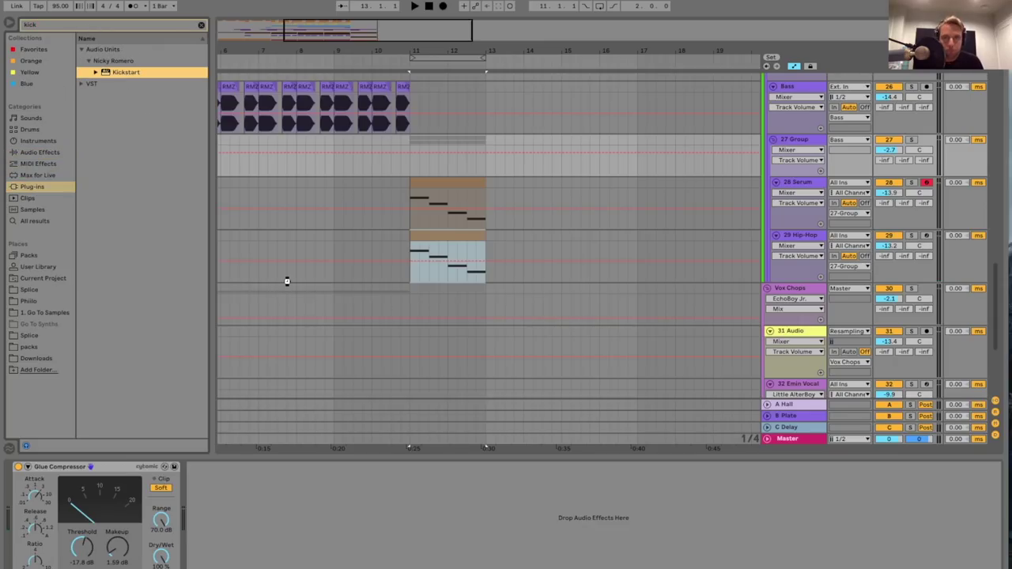
drag(501, 466, 404, 523)
- Set Kickstart's mix to 89% while auditioning the loop, and close its window
key(space)
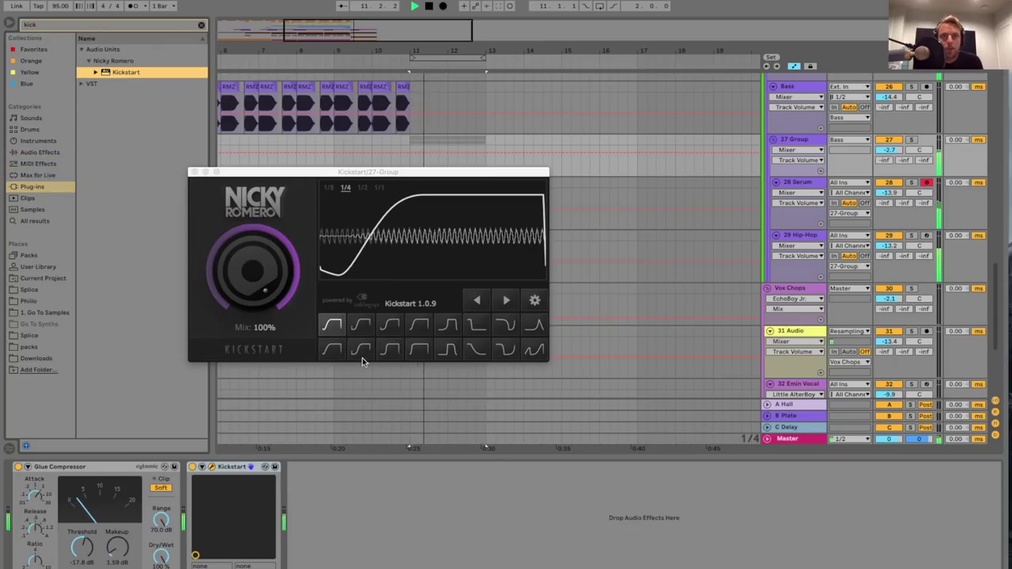
drag(253, 273, 253, 288)
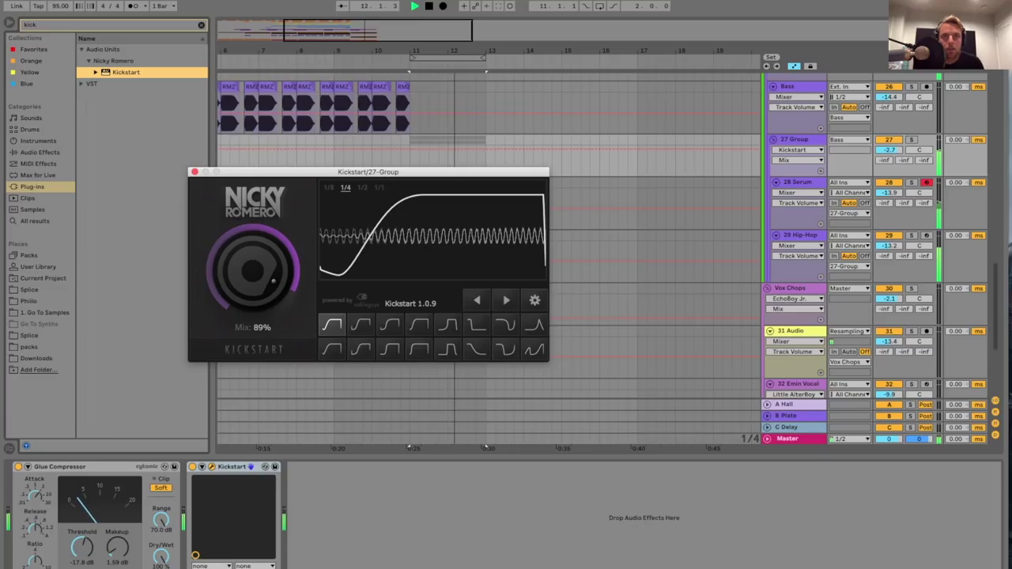
click(194, 172)
key(space)
- Copy the vocal chop clips at bars 3–4 on 31 Audio and 32 Emin Vocal to bar 11 and play the loop
drag(450, 456, 450, 522)
scroll(436, 348, up, 3)
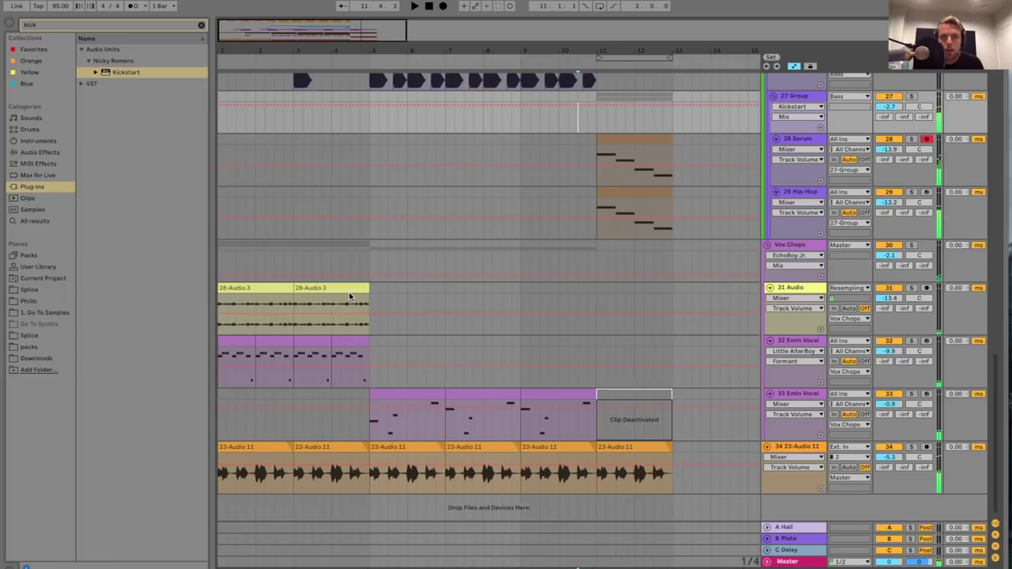
click(349, 292)
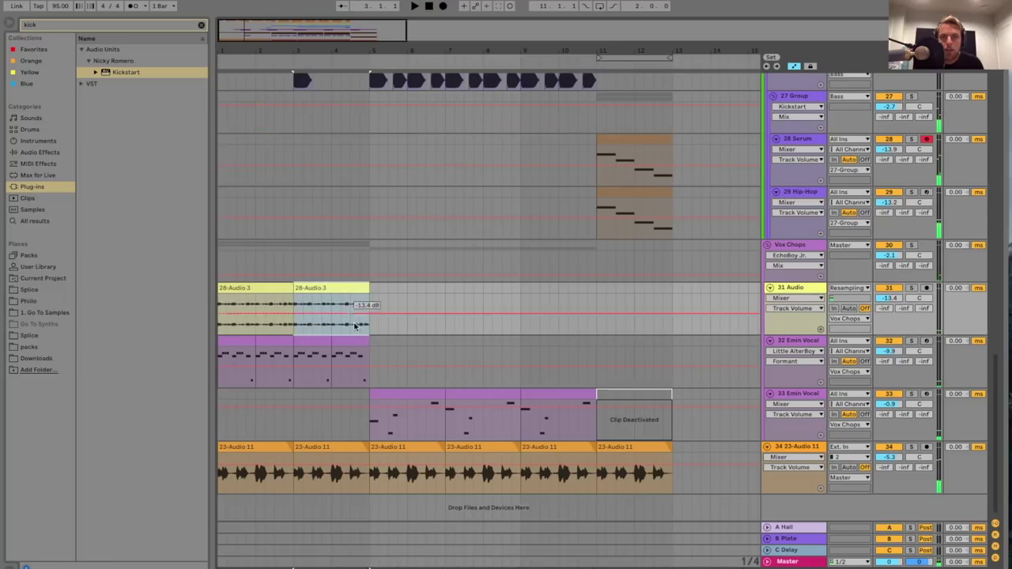
shift+click(353, 342)
scroll(504, 341, right, 5)
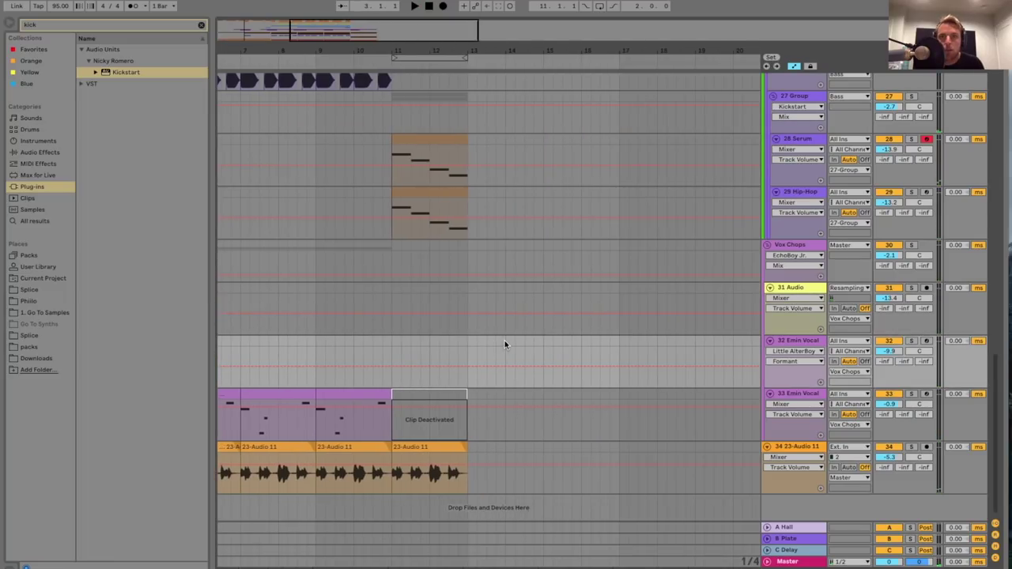
click(394, 300)
key(super+v)
key(space)
- Automate the Vox Chops group's Auto Filter to switch on at bar 11 with its frequency at 1.32 kHz, and audition it
click(791, 253)
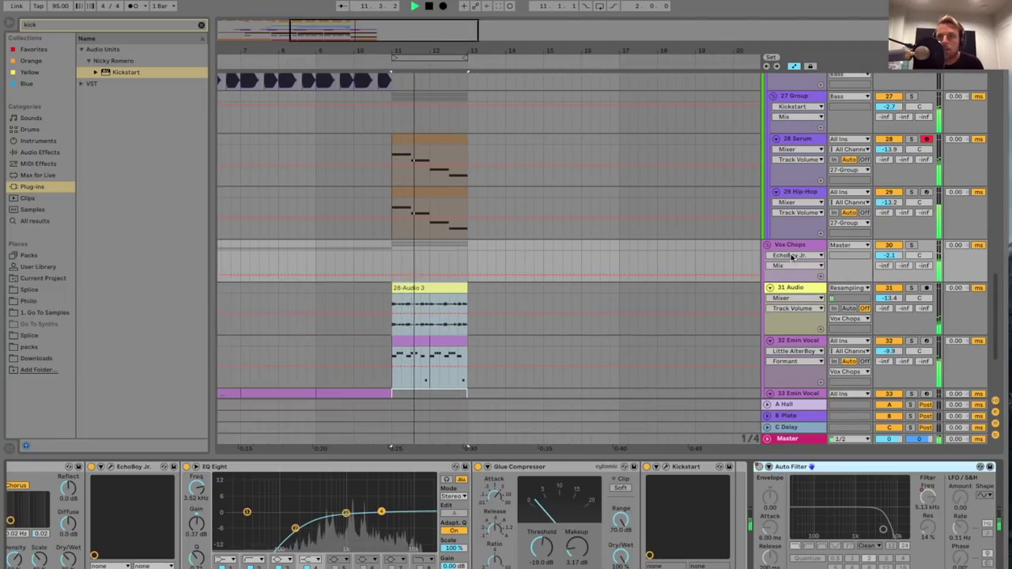
click(759, 467)
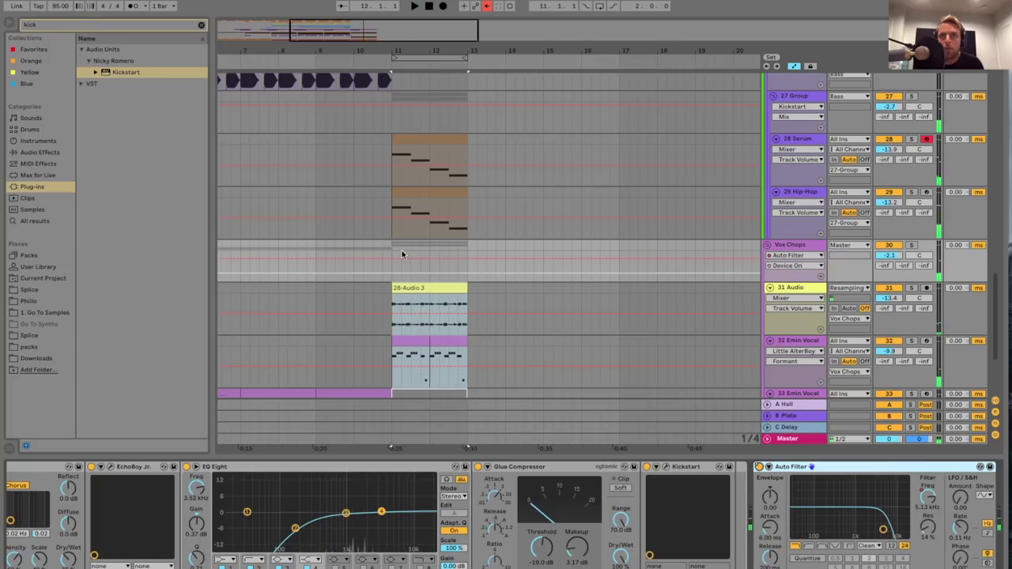
click(488, 6)
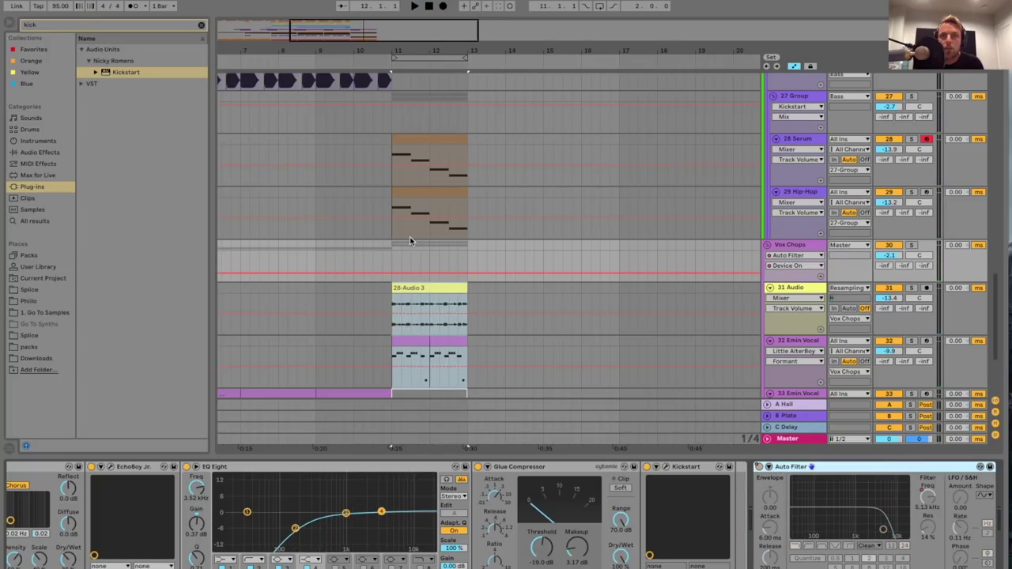
click(390, 273)
drag(402, 273, 395, 256)
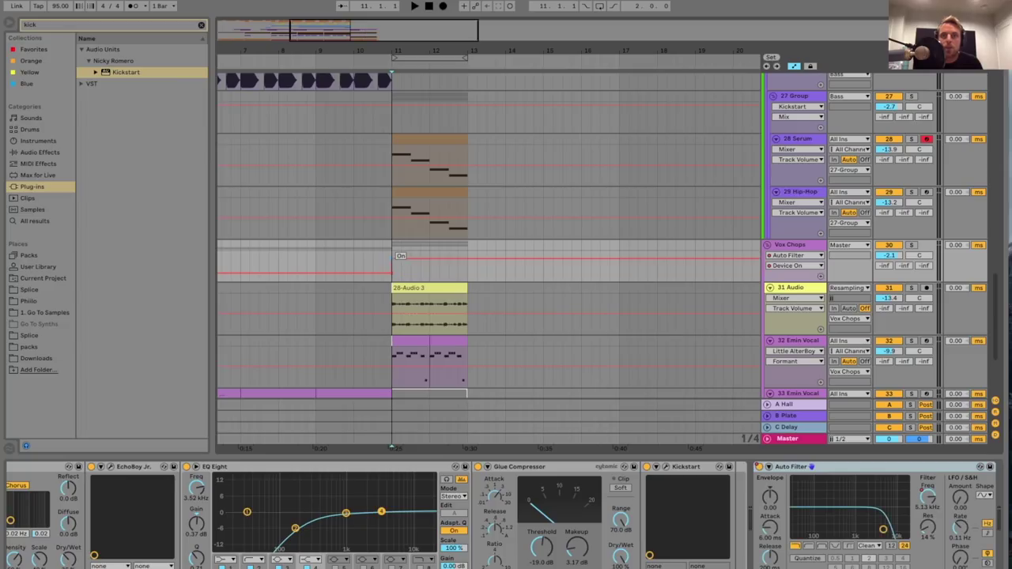
key(space)
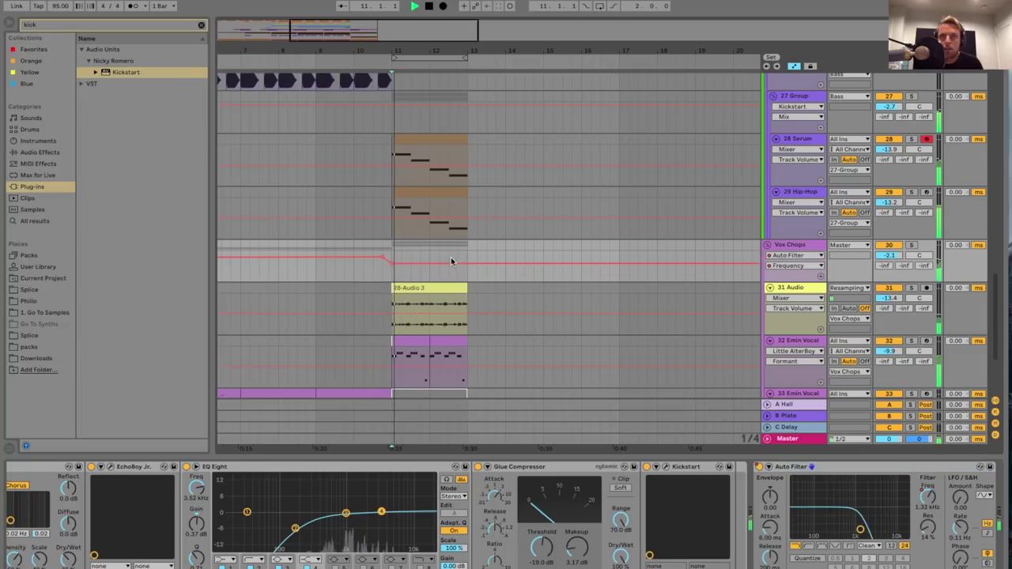
scroll(453, 258, up, 1)
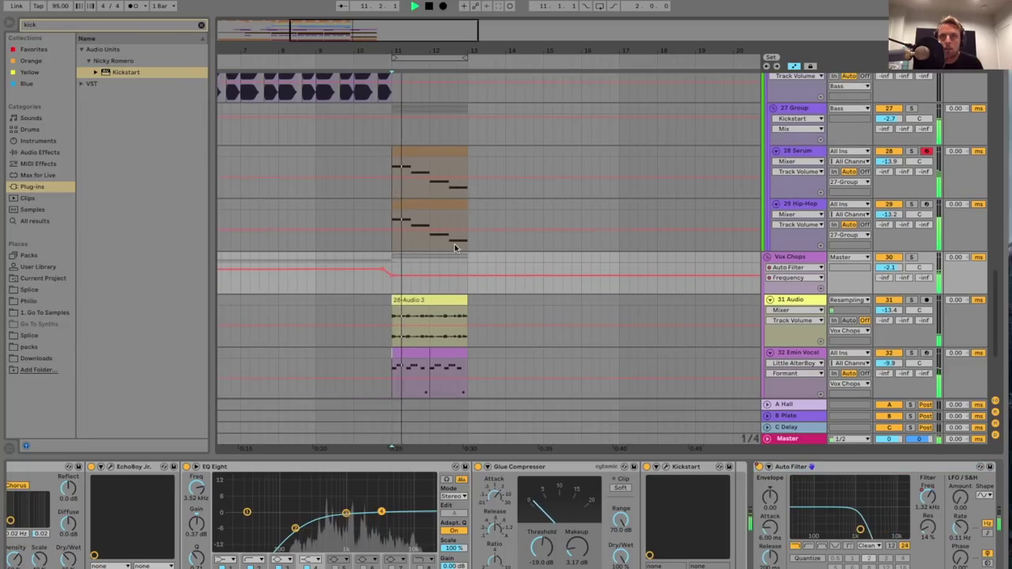
- Duplicate bars 11–12 across all tracks to bars 13–14 and extend the loop to four bars
click(448, 59)
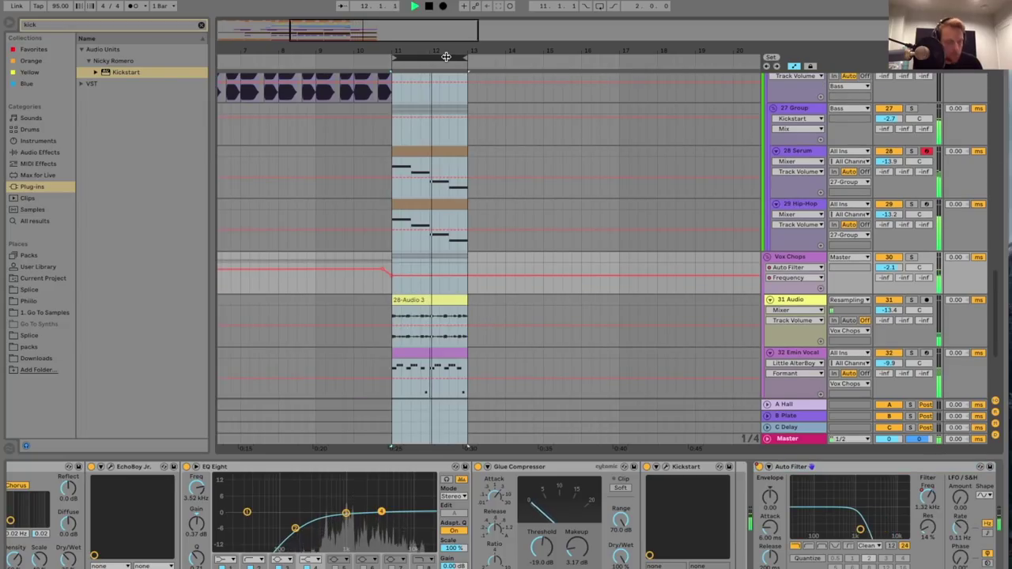
key(ctrl+d)
drag(468, 59, 543, 59)
- Stop playback, fold the Snares and Drums groups, and unfold the Sweeps group
scroll(525, 167, up, 10)
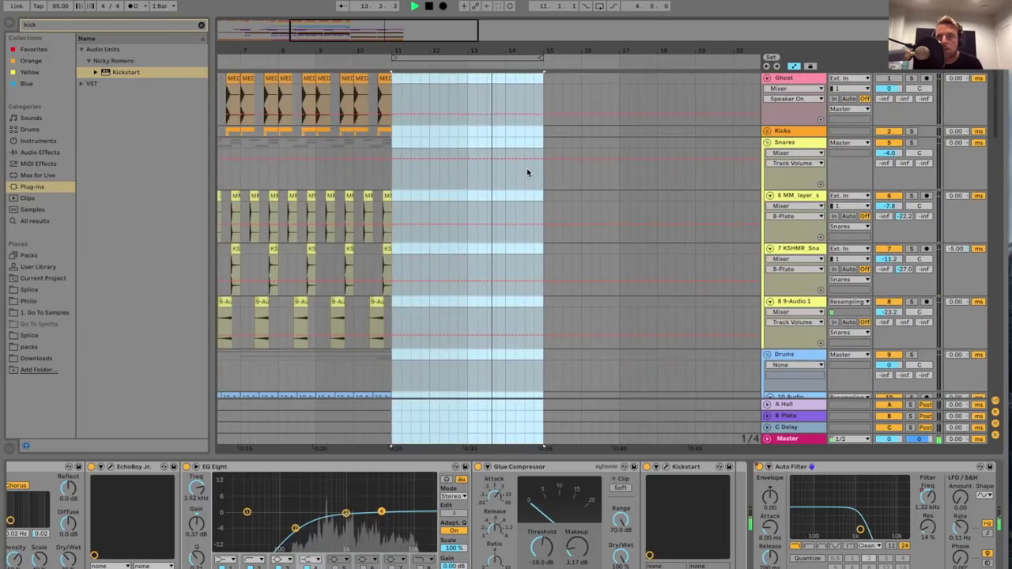
key(space)
scroll(623, 226, down, 5)
scroll(711, 237, up, 5)
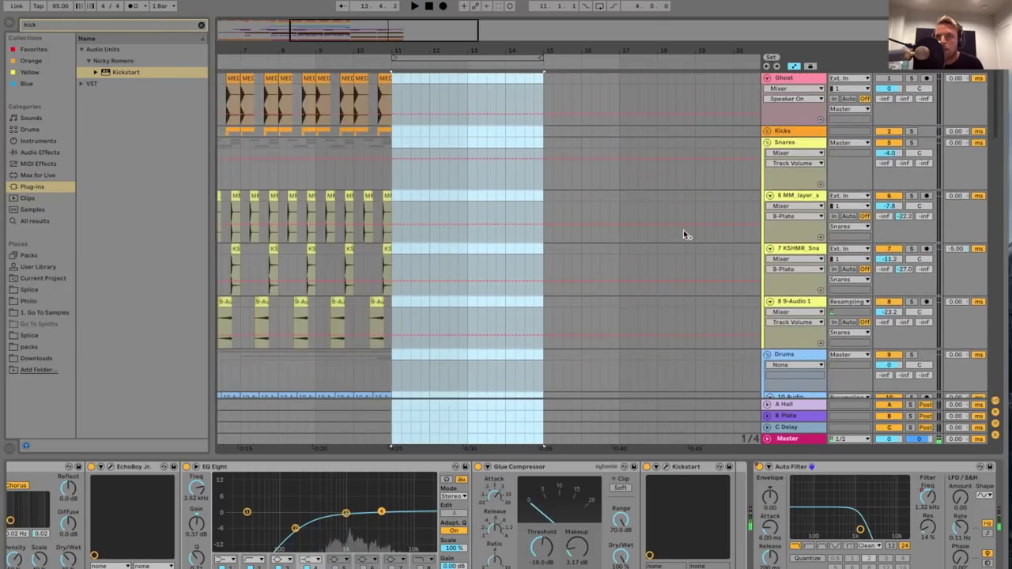
click(766, 143)
click(766, 154)
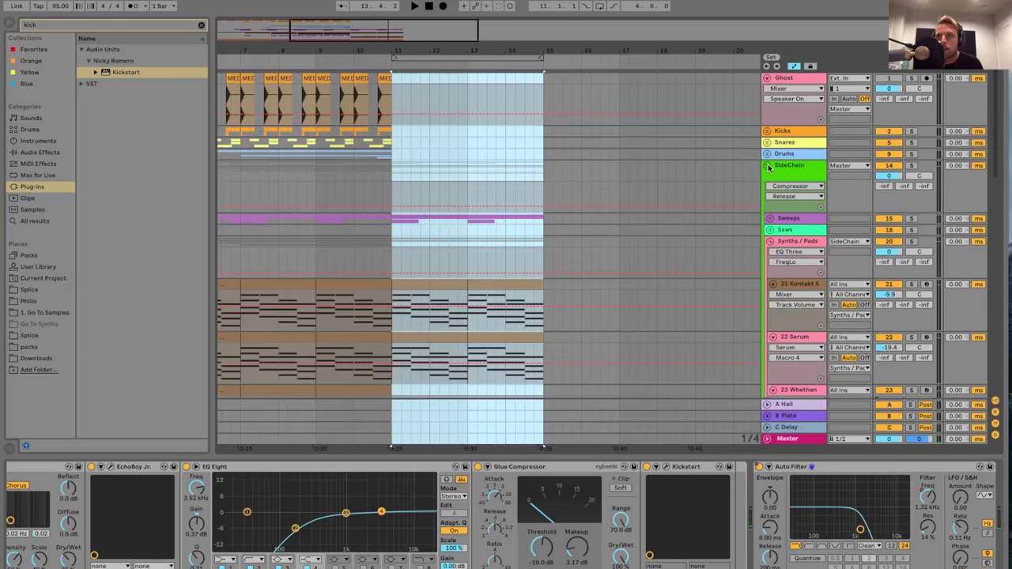
click(769, 221)
- Extend the start of the reverse crash clip at bar 11 back to 10.2 on the 16 VDX1 track
scroll(475, 205, down, 3)
click(364, 183)
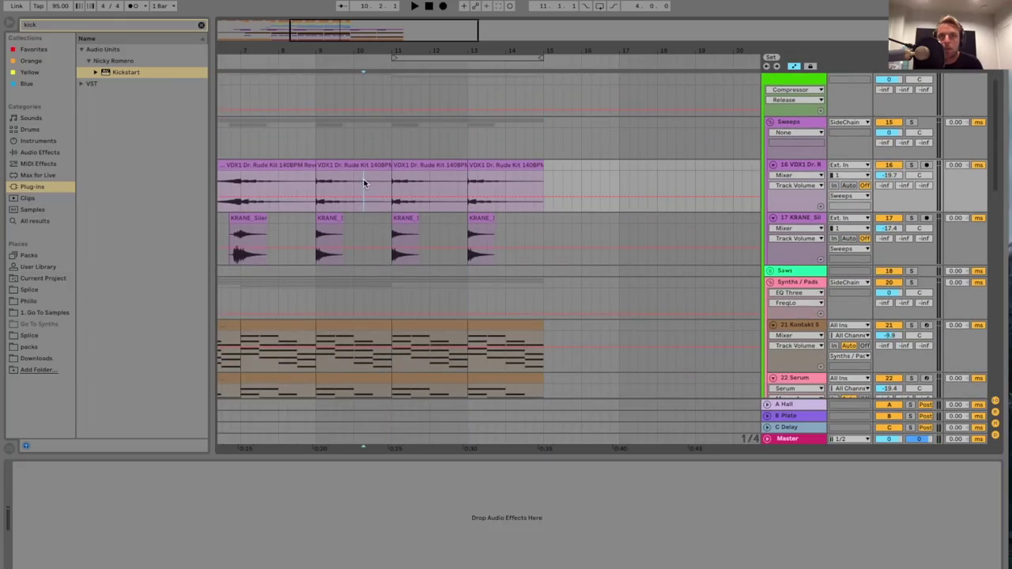
drag(394, 174, 366, 169)
scroll(372, 171, left, 4)
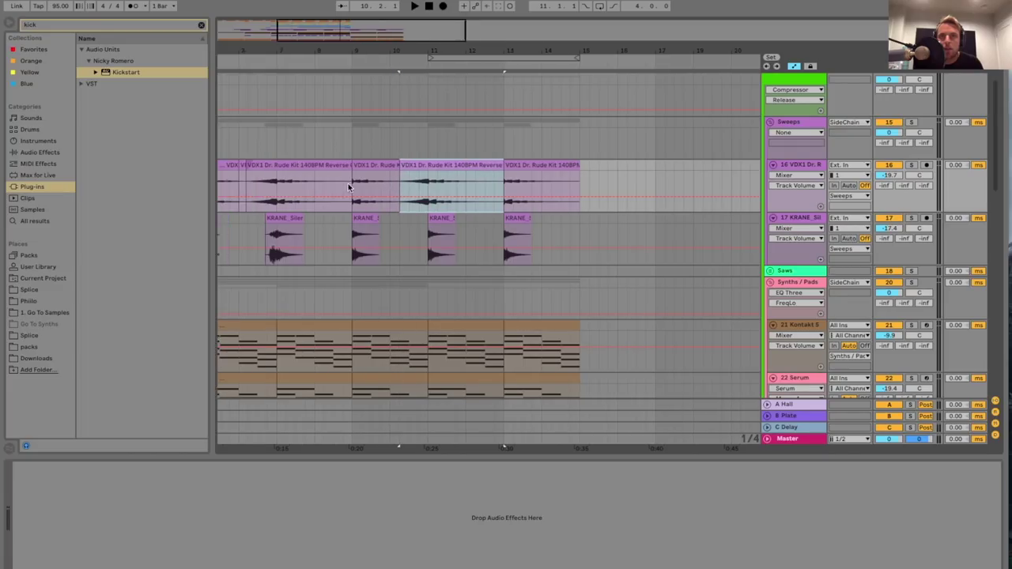
- Delete the reverse crash and KRANE clips at bar 9, and extend the bar 11 KRANE clip's start slightly earlier
click(479, 164)
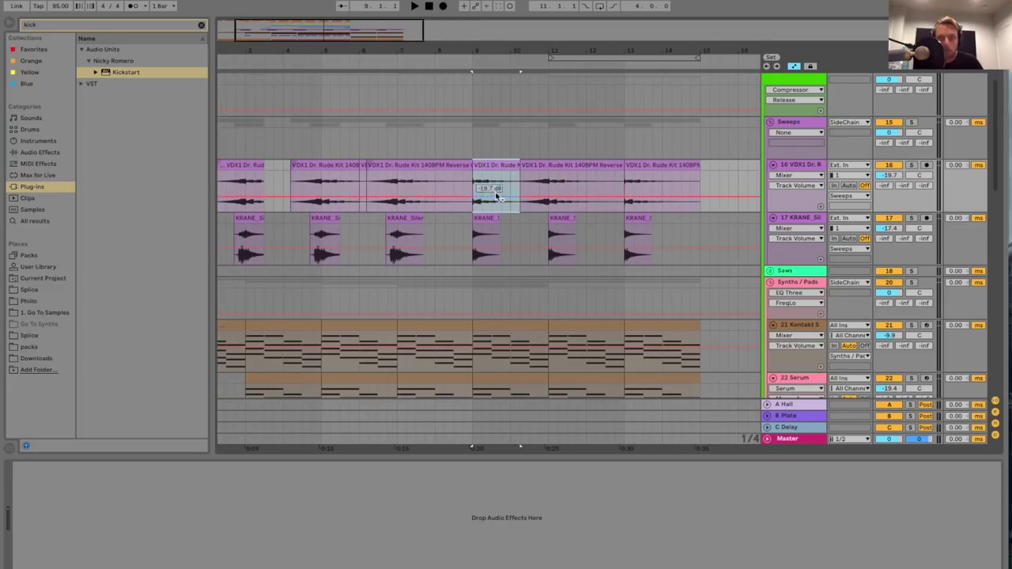
key(space)
key(plus)
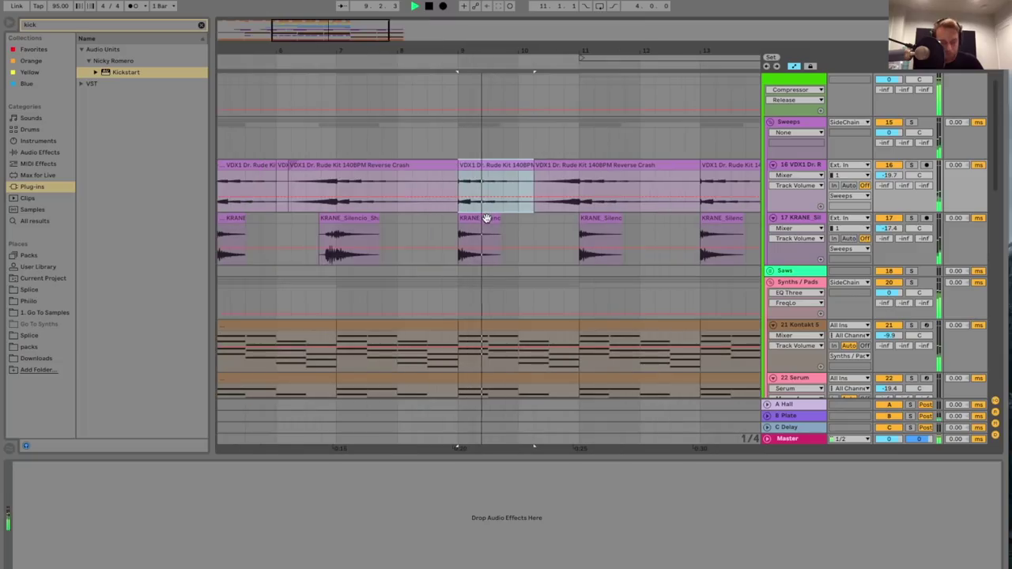
click(486, 220)
key(Delete)
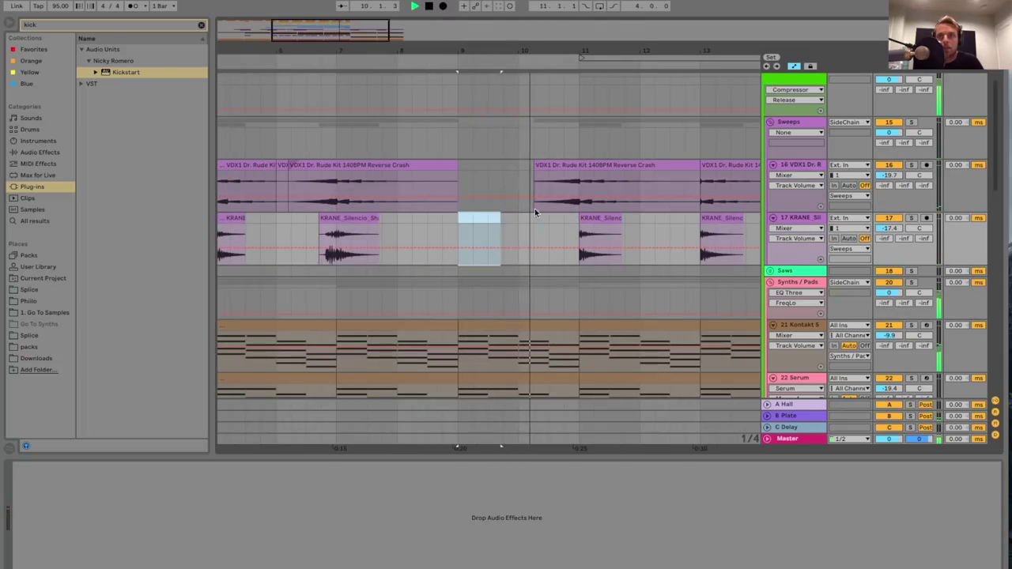
drag(581, 219, 565, 219)
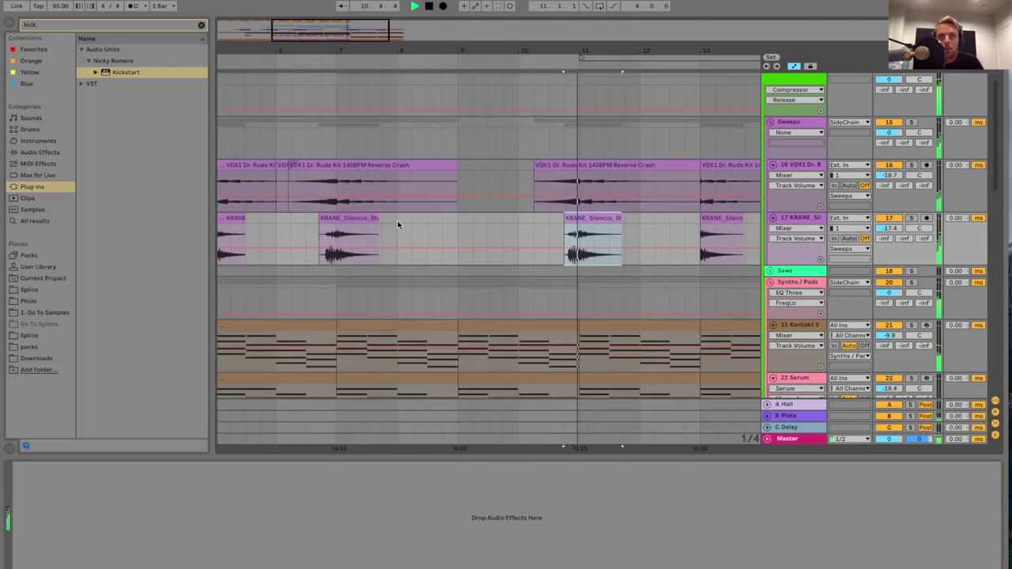
- Play back the sweeps from just before bar 7 and check the transition into the breakdown at bar 11
click(321, 208)
key(space)
key(space)
scroll(325, 208, left, 5)
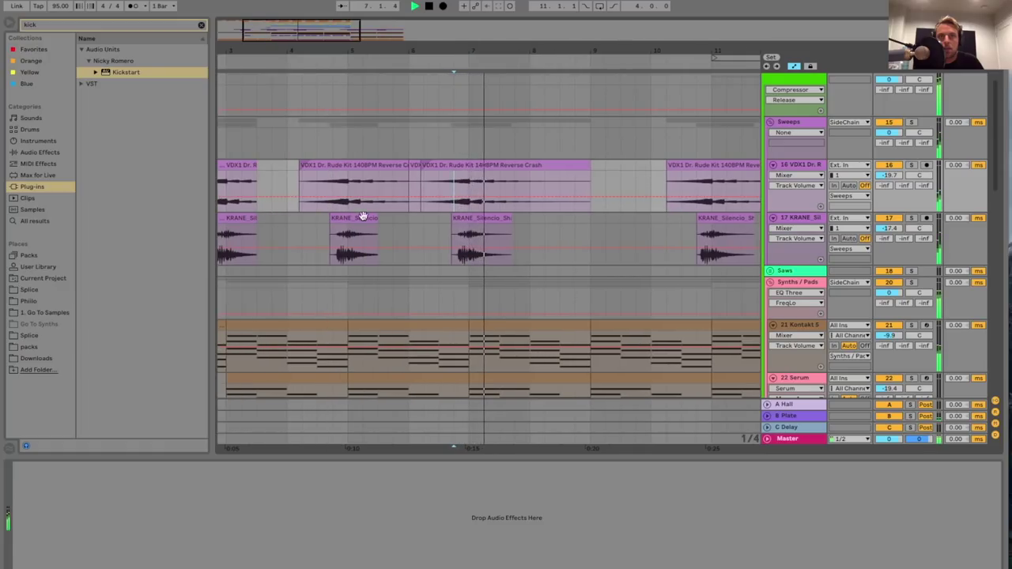
scroll(383, 223, up, 2)
drag(324, 52, 339, 35)
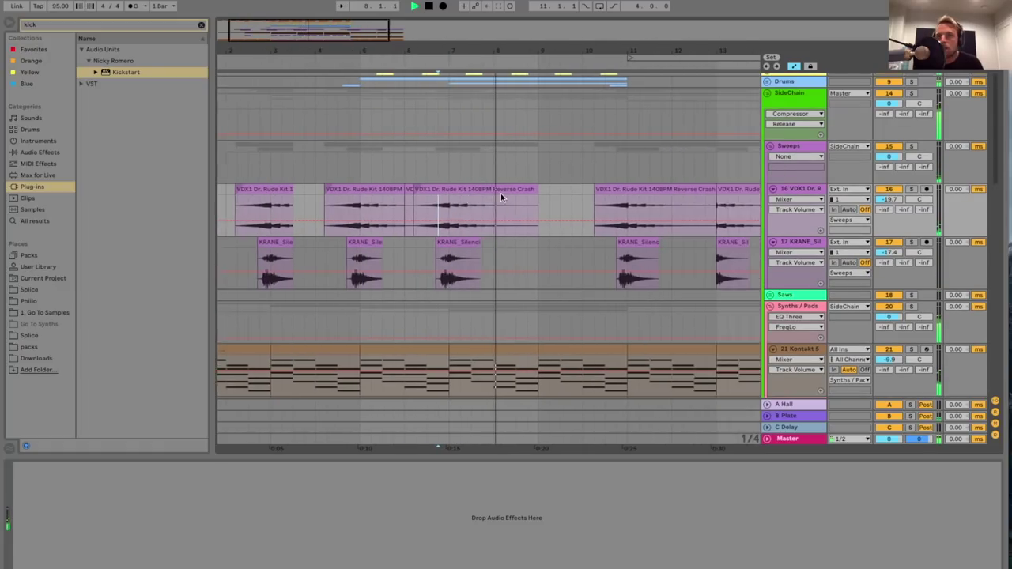
scroll(504, 193, right, 2)
scroll(553, 204, right, 2)
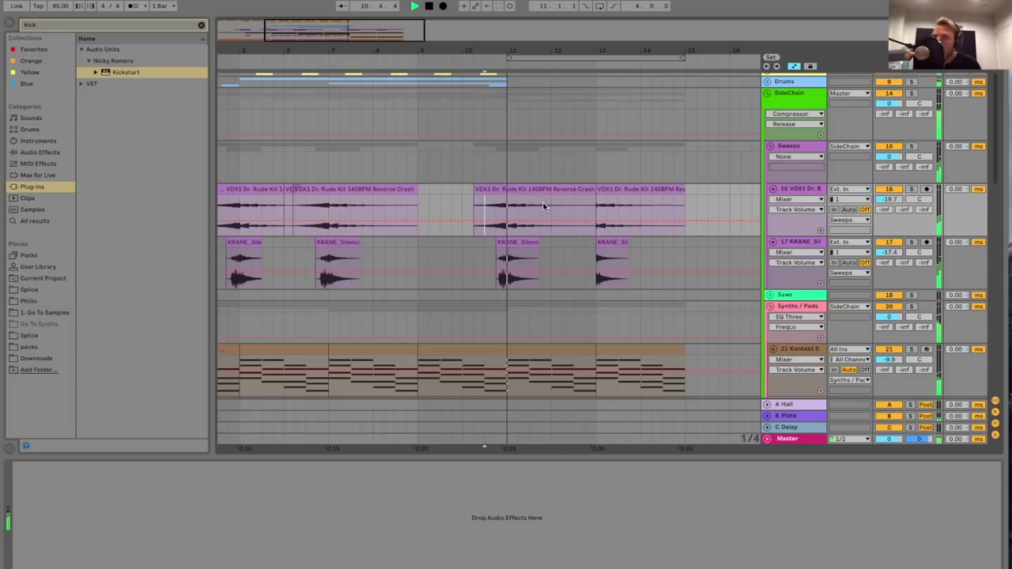
- Delete the reverse crash and KRANE clips that start at bar 13 on the two Sweeps tracks
click(621, 198)
key(Delete)
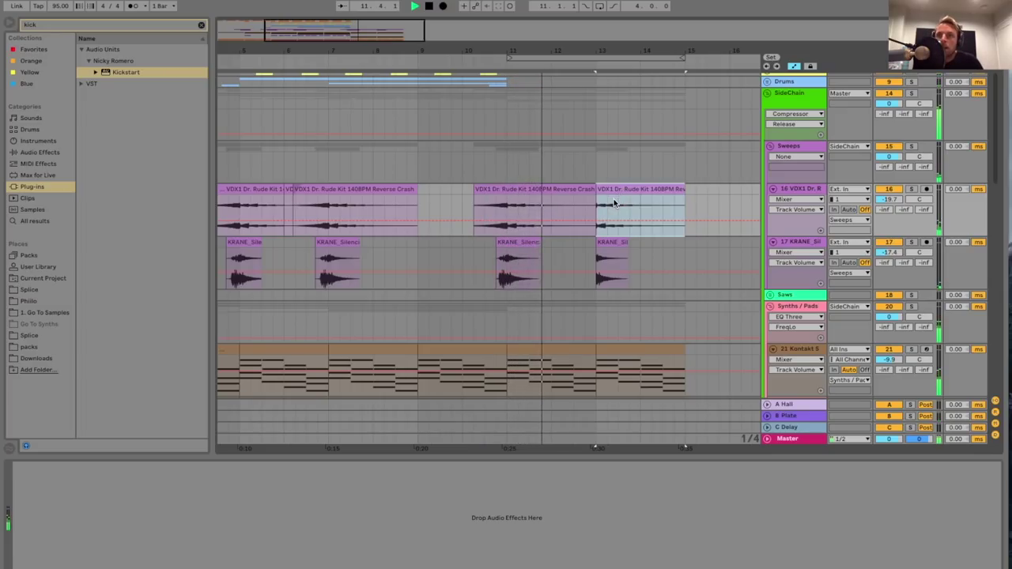
click(614, 239)
key(Delete)
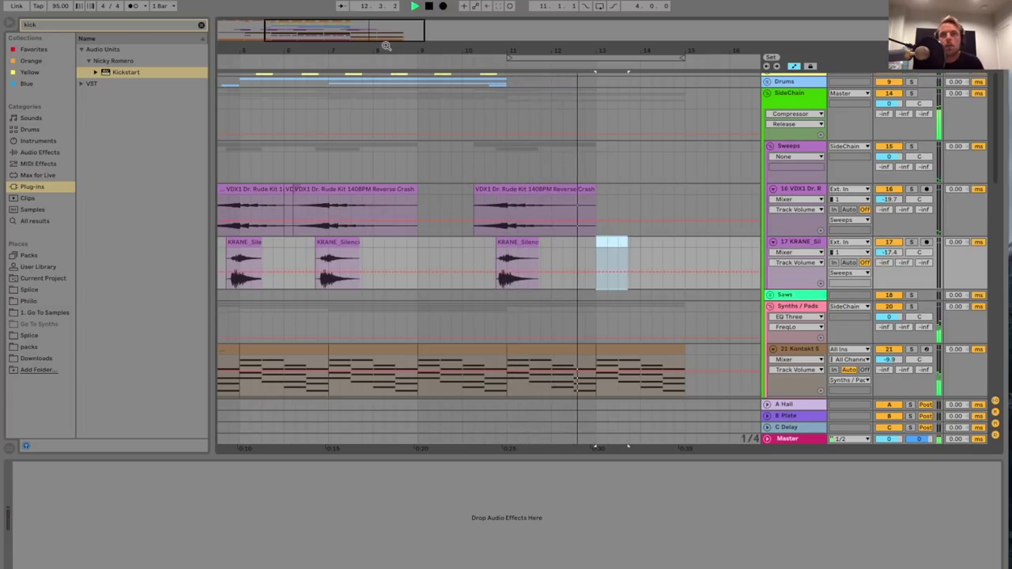
- Deactivate the two 23-Audio 11 clips between bars 11 and 15 and stop playback
drag(378, 52, 376, 48)
scroll(593, 181, right, 1)
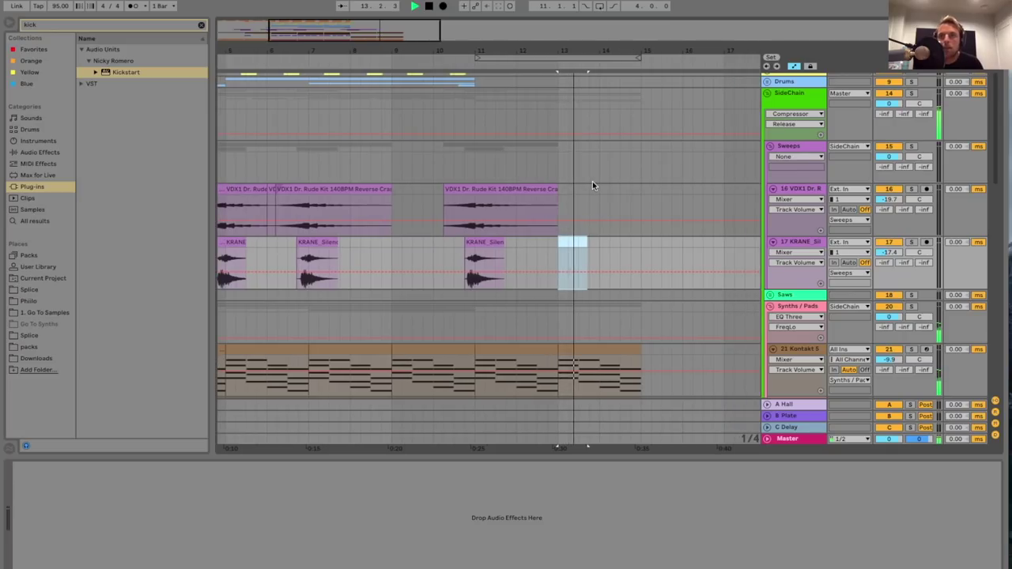
scroll(593, 181, down, 3)
scroll(593, 181, down, 10)
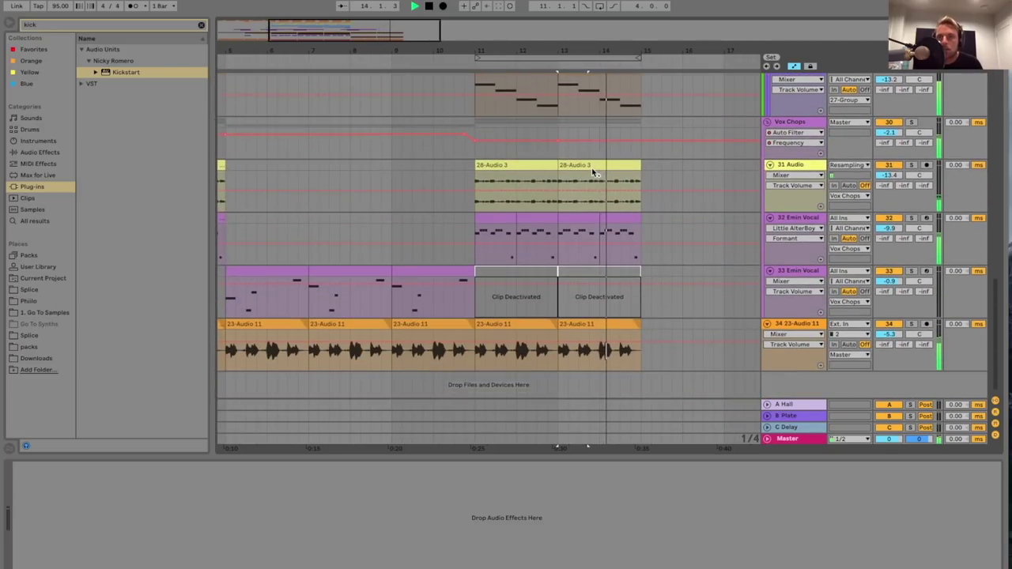
click(525, 324)
key(0)
click(610, 324)
key(0)
click(453, 310)
key(space)
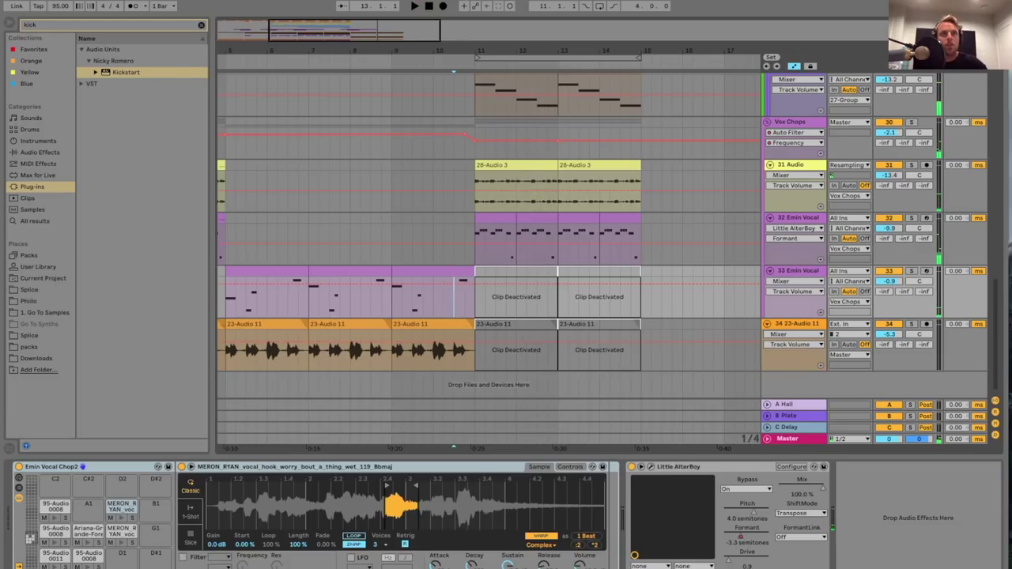
- Search the Splice sample folder in the browser for "chime"
click(154, 24)
text(chime)
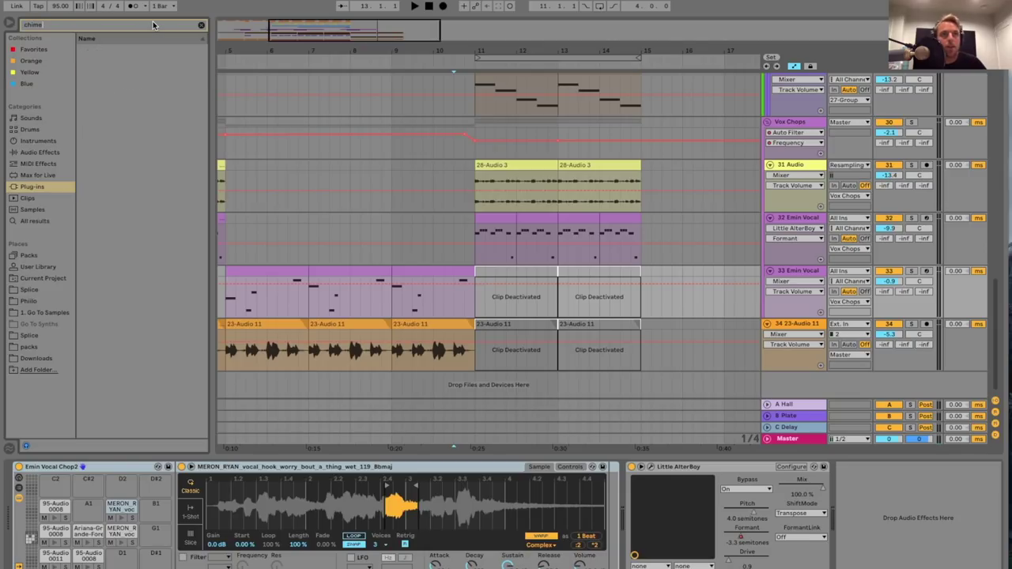
click(42, 299)
click(41, 336)
click(118, 165)
click(147, 176)
click(149, 187)
- Expand the Medasin - Irene Sample Pack down to its raw foley folder and preview the chime samples one by one
click(97, 108)
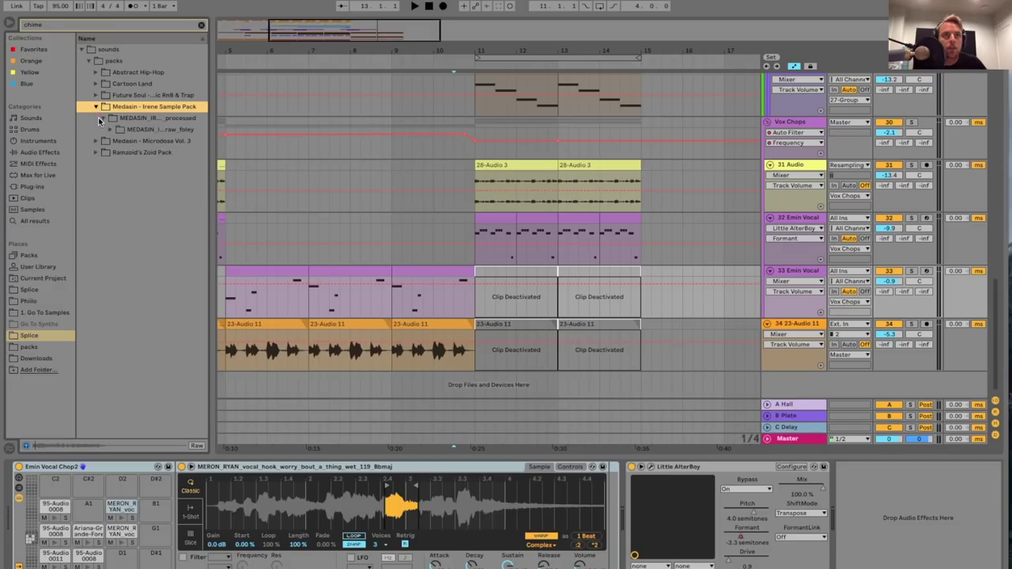
click(103, 119)
click(111, 130)
click(136, 142)
click(150, 153)
click(176, 176)
click(177, 168)
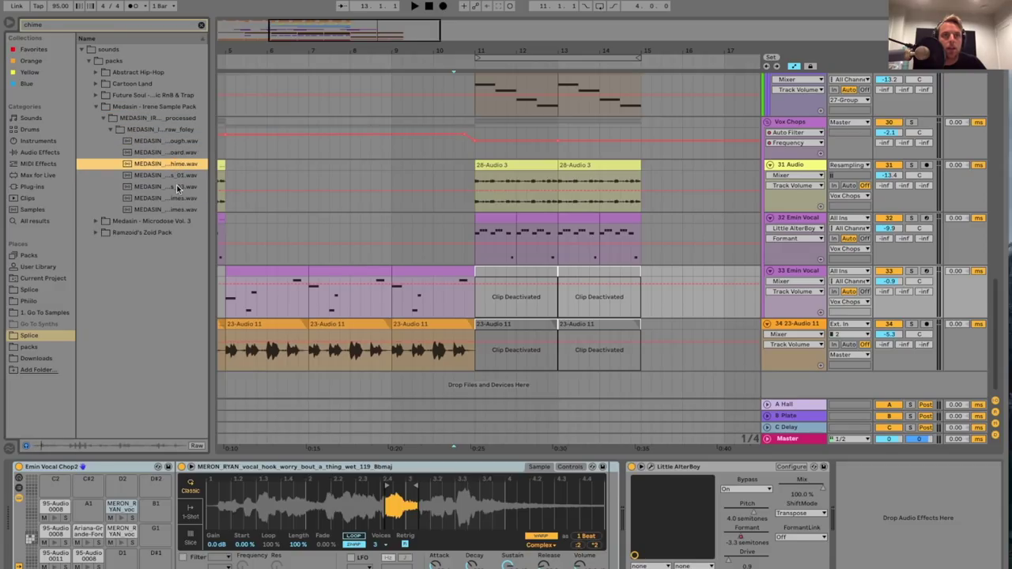
click(175, 188)
click(175, 198)
click(175, 209)
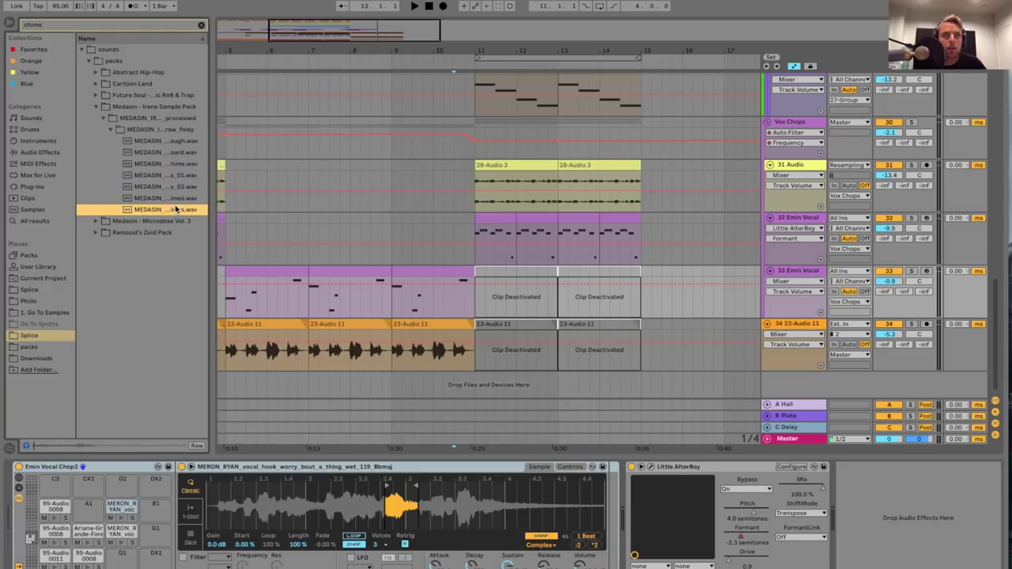
- Expand the Future Soul RnB & Trap pack down to its SFX folder and preview the OS_RNB chimes sample
click(96, 95)
click(103, 106)
click(111, 118)
click(122, 130)
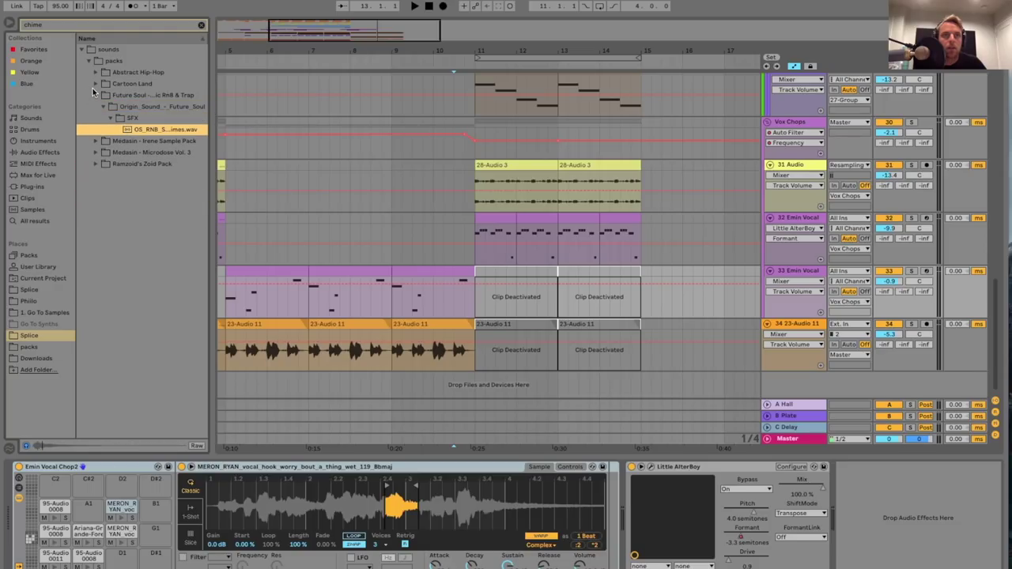
- Add an audio track below 17 KRANE, place the OS_RNB chimes sample at bar 11 and lower the new track's volume
scroll(785, 175, up, 15)
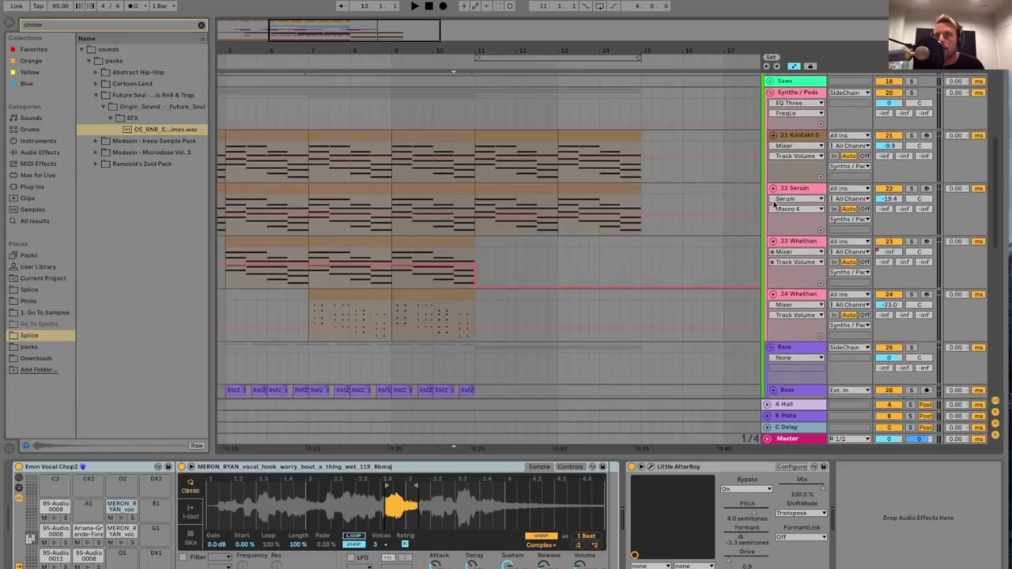
scroll(788, 226, up, 5)
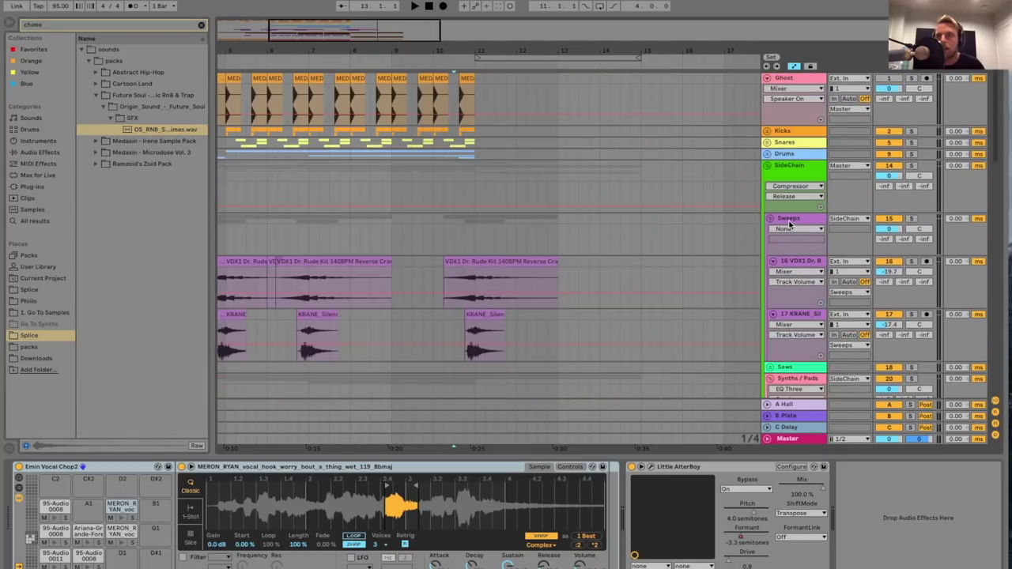
scroll(783, 190, down, 3)
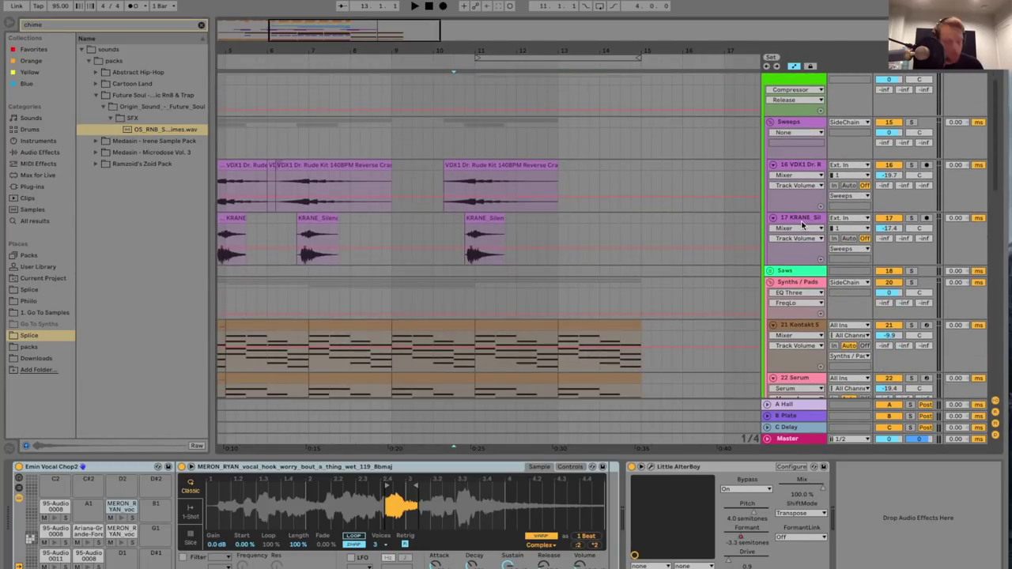
click(803, 225)
key(super+t)
drag(155, 131, 491, 283)
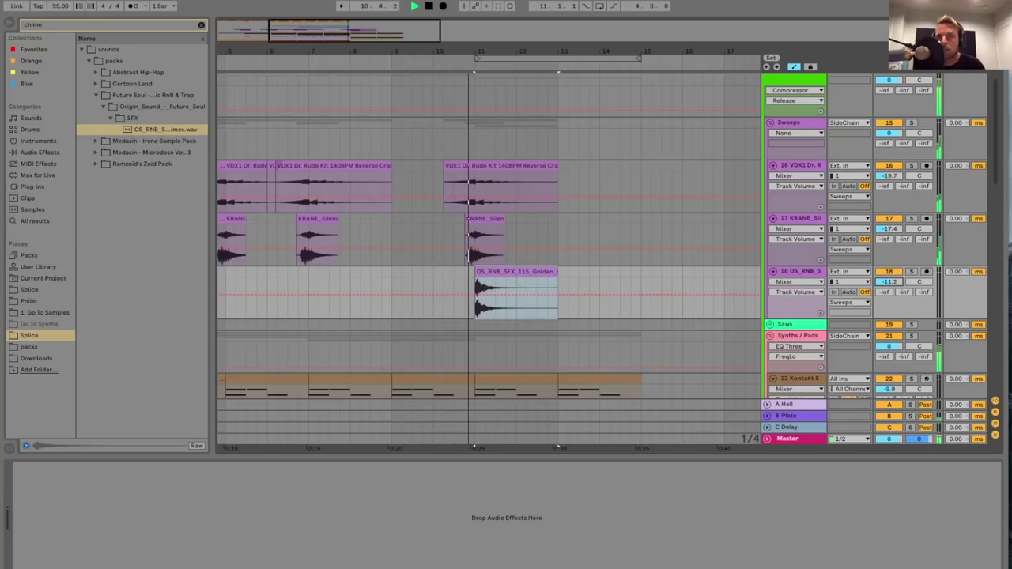
drag(896, 282, 897, 287)
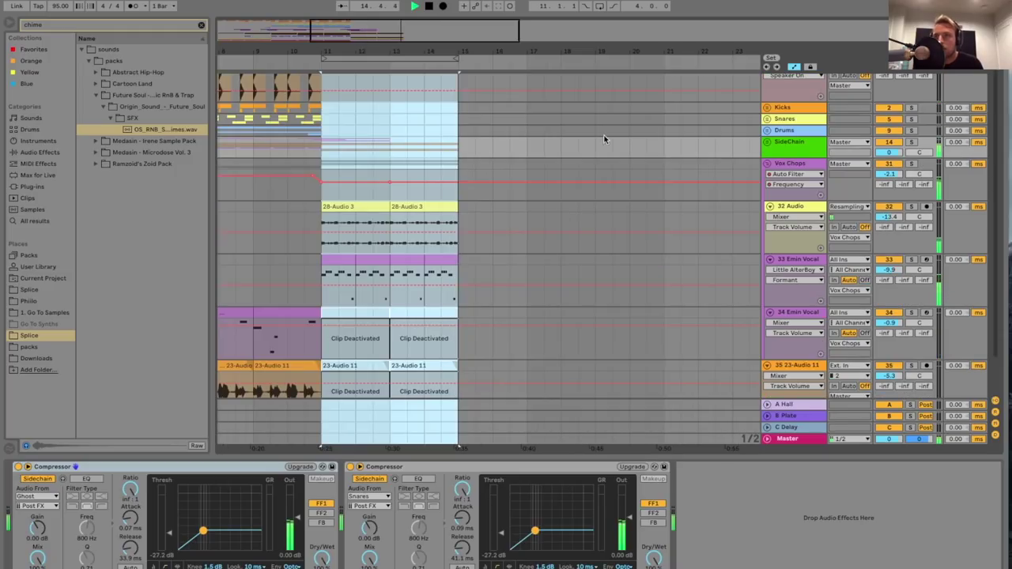
- Select the Drums group track and search the User Library for "build"
click(789, 132)
click(117, 26)
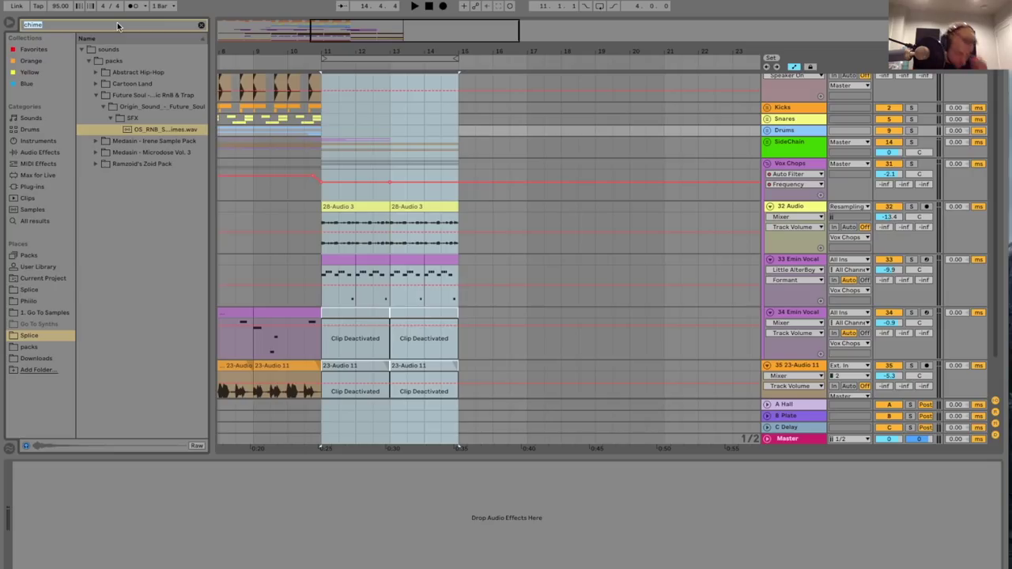
text(buil)
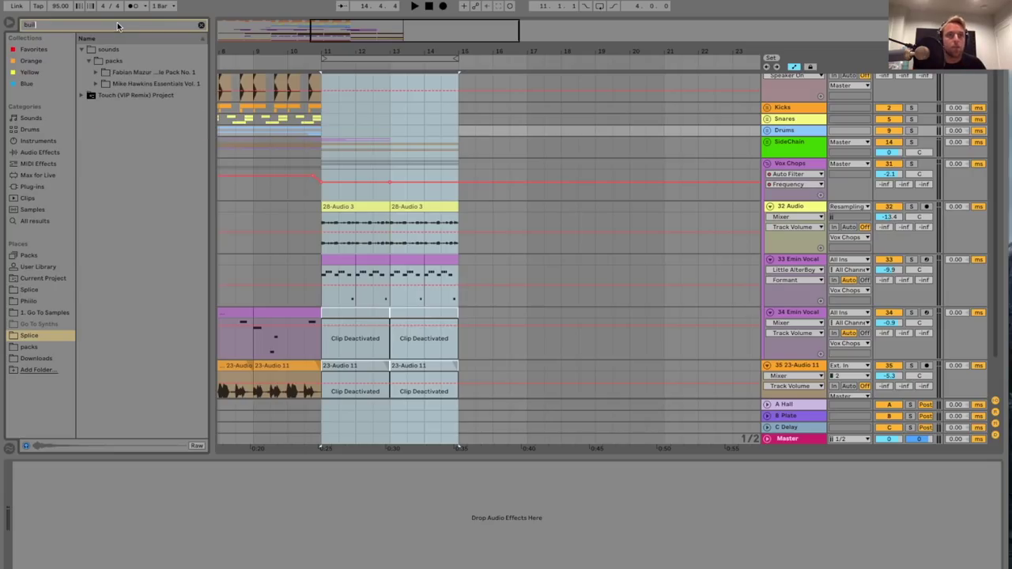
click(44, 269)
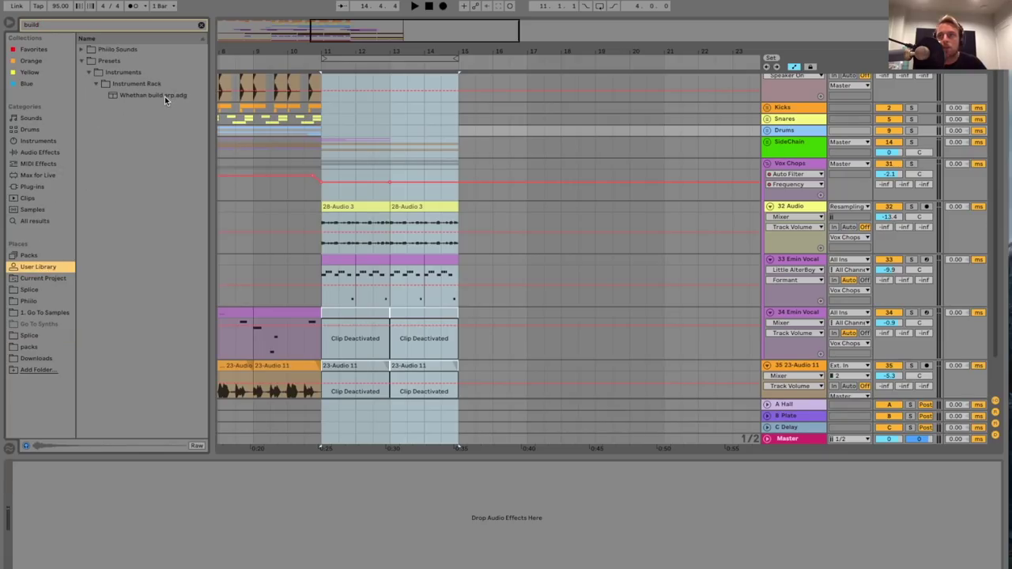
- Locate Drum Build 1.als in the results and insert its track group above the Drums group
drag(165, 96, 658, 91)
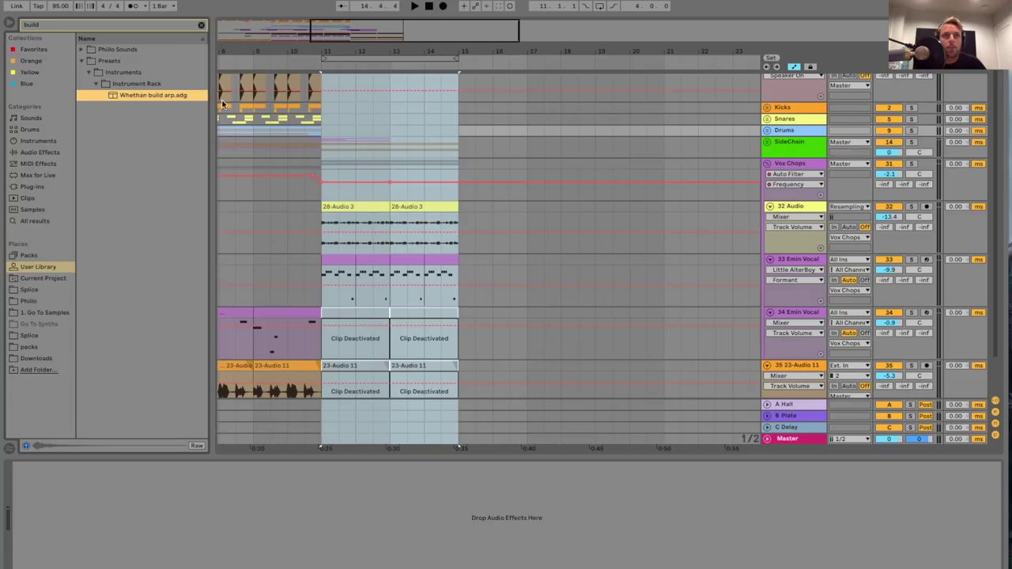
click(82, 49)
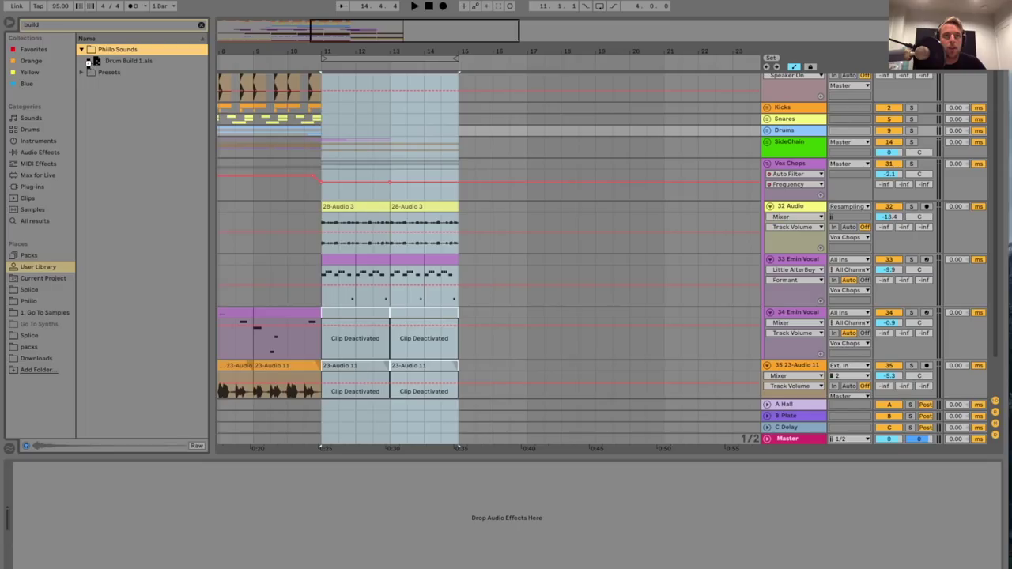
click(89, 61)
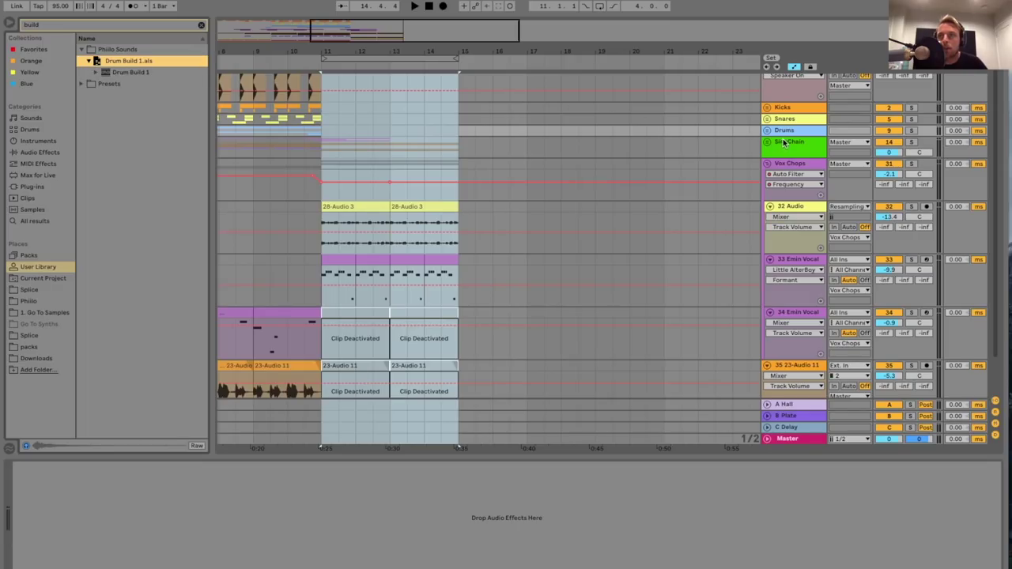
drag(783, 135, 782, 135)
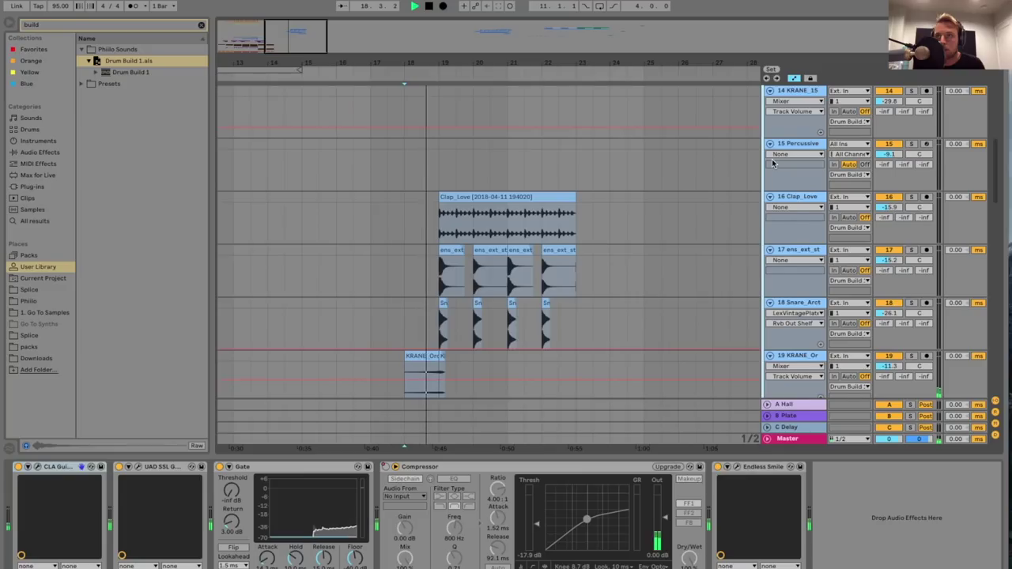
- Set the Drum Build 1 group's volume to -0.6 and lower the threshold of its UAD SSL G Bus Compressor while auditioning
scroll(775, 162, up, 10)
drag(889, 128, 886, 137)
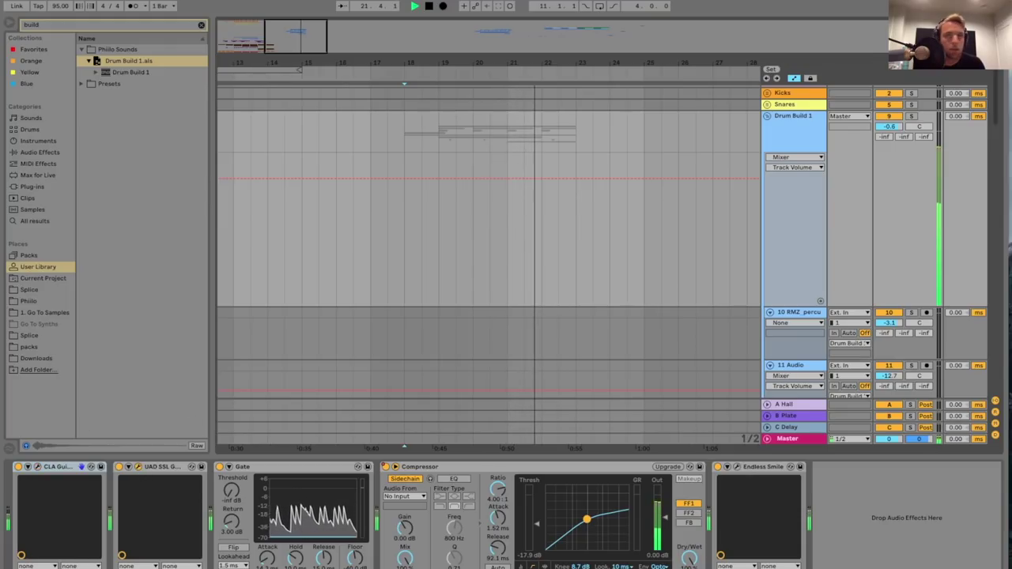
click(139, 467)
drag(231, 160, 318, 171)
key(space)
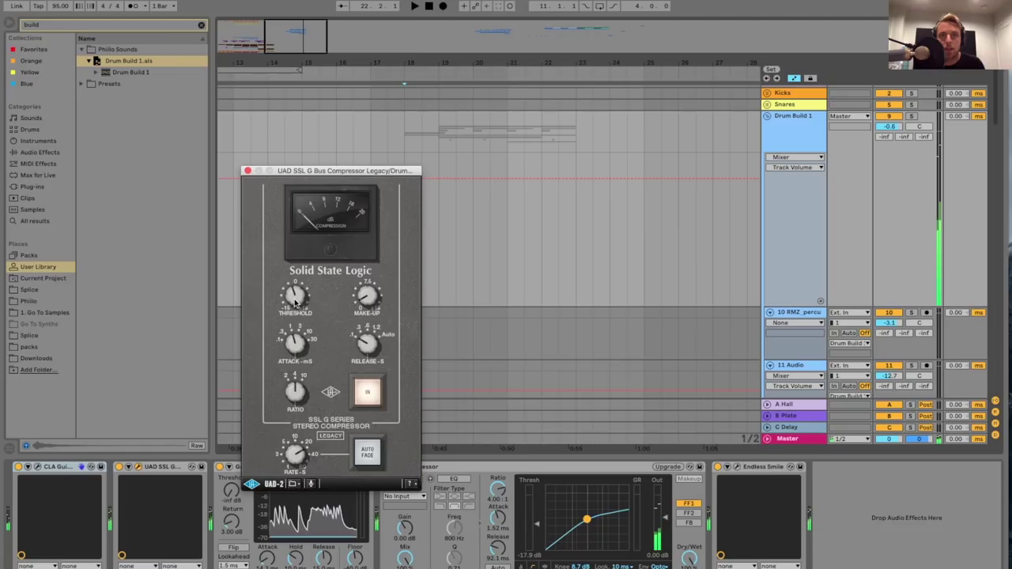
key(space)
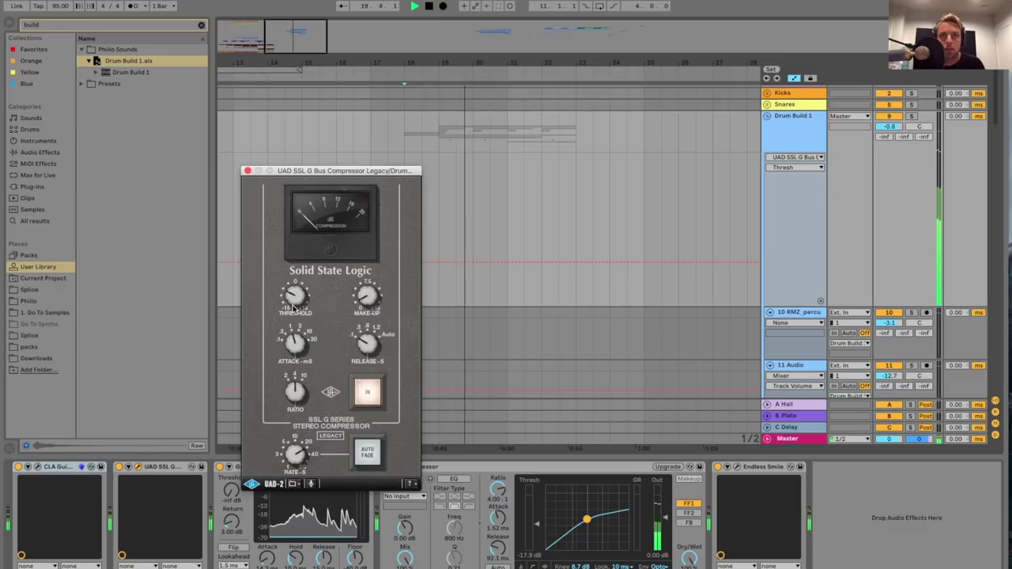
key(space)
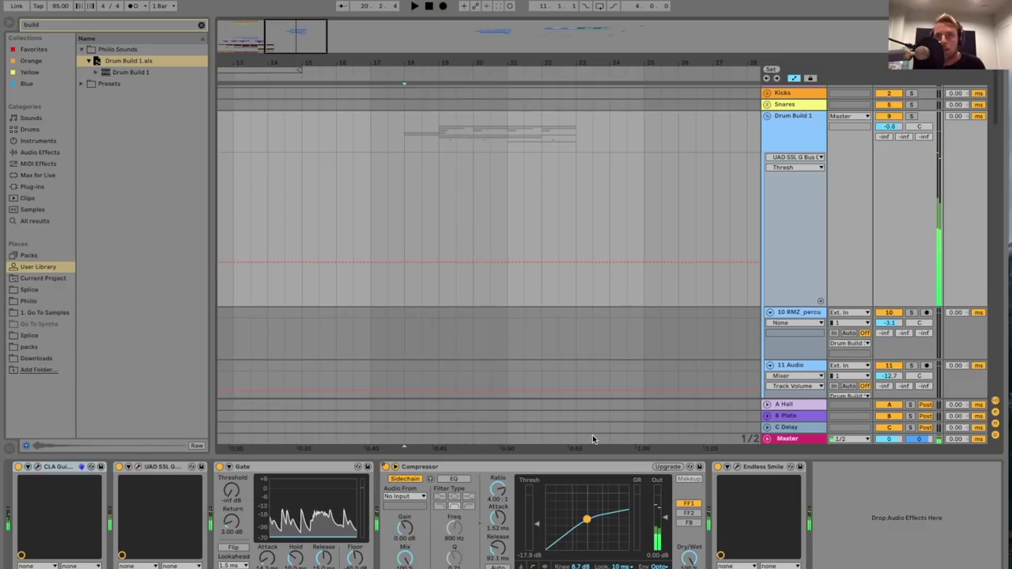
- Hide the device view and play the arrangement from around bar 14 to check where the drum build should start
key(alt+super+l)
drag(305, 44, 304, 21)
scroll(509, 188, up, 2)
click(339, 188)
click(375, 188)
key(space)
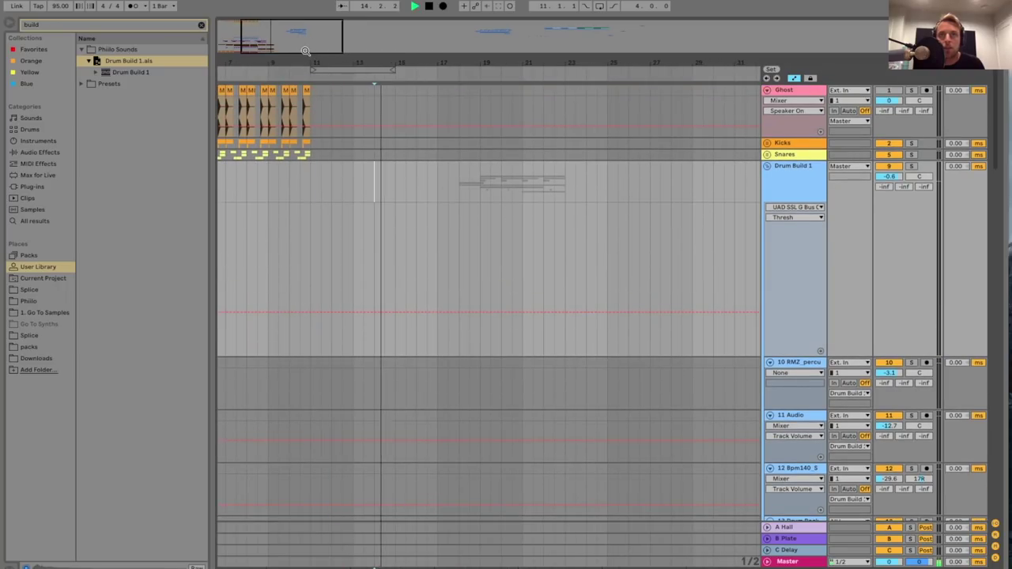
drag(306, 46, 306, 53)
key(space)
- Move all Drum Build 1 clips between bars 18 and 23 to start at bar 14, and play from there
drag(445, 187, 566, 178)
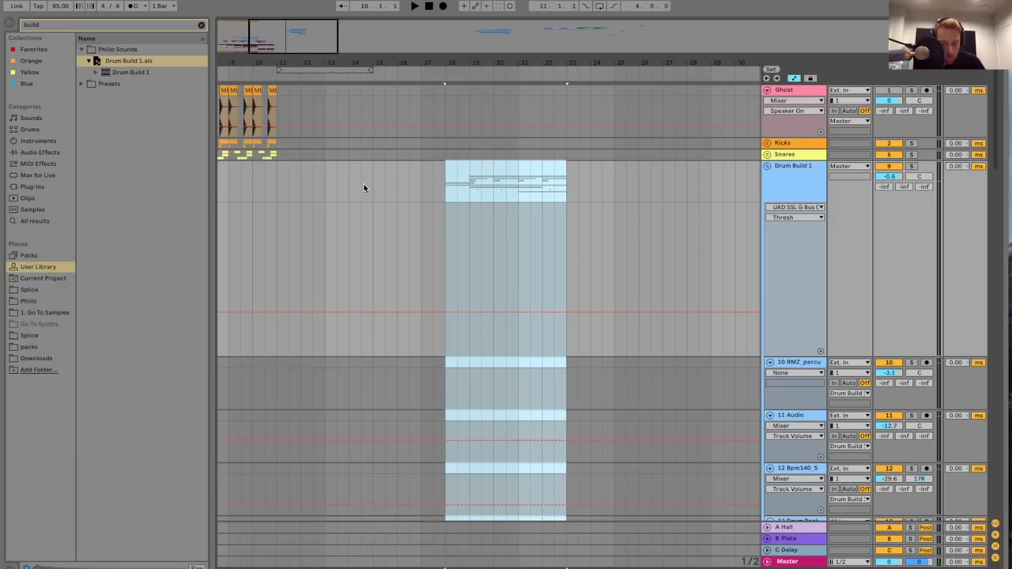
key(Delete)
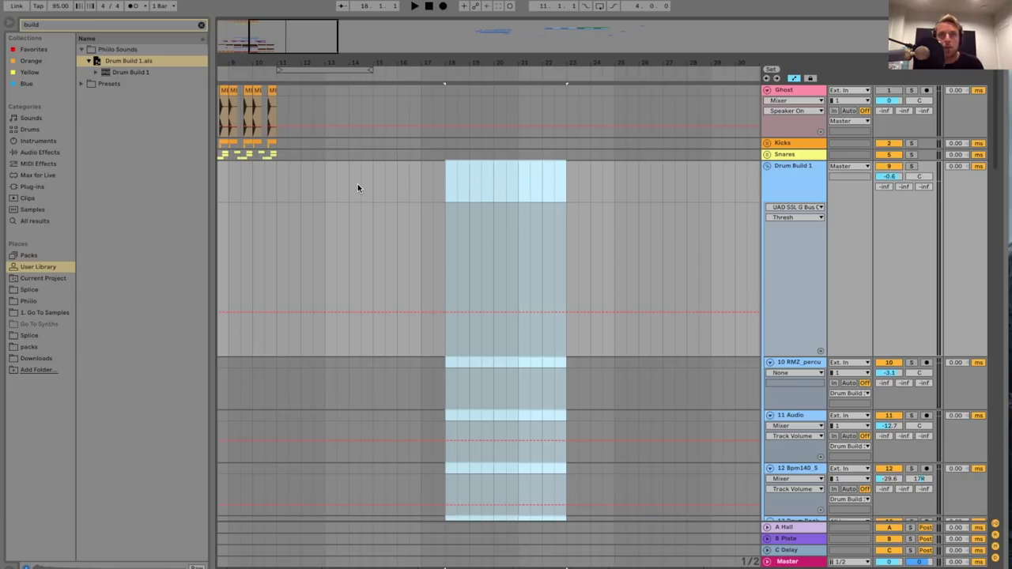
click(350, 187)
key(ctrl+v)
click(351, 187)
key(space)
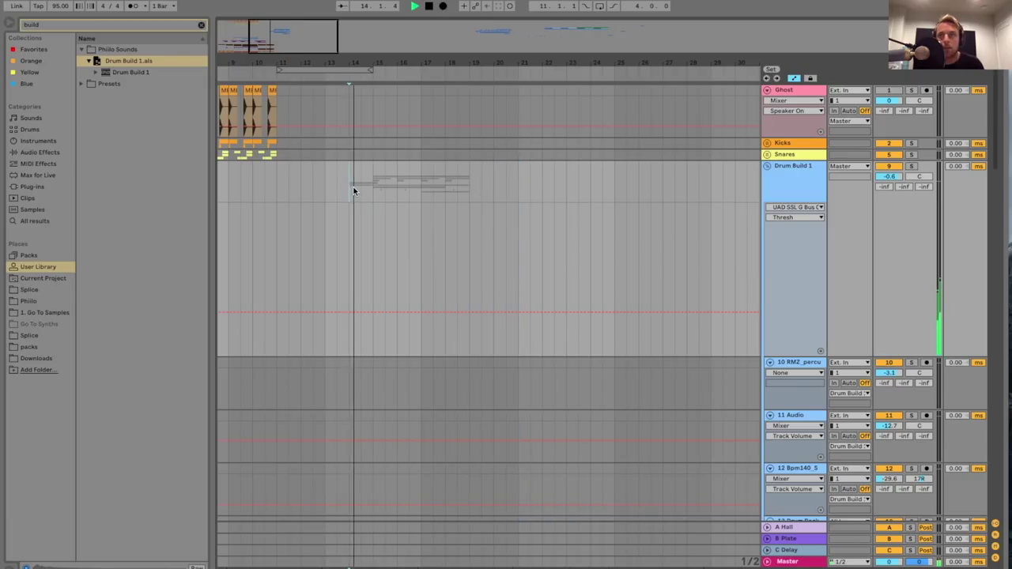
- Collapse the Drum Build 1 group, set its volume to -2.2 and replay from bar 14
click(782, 189)
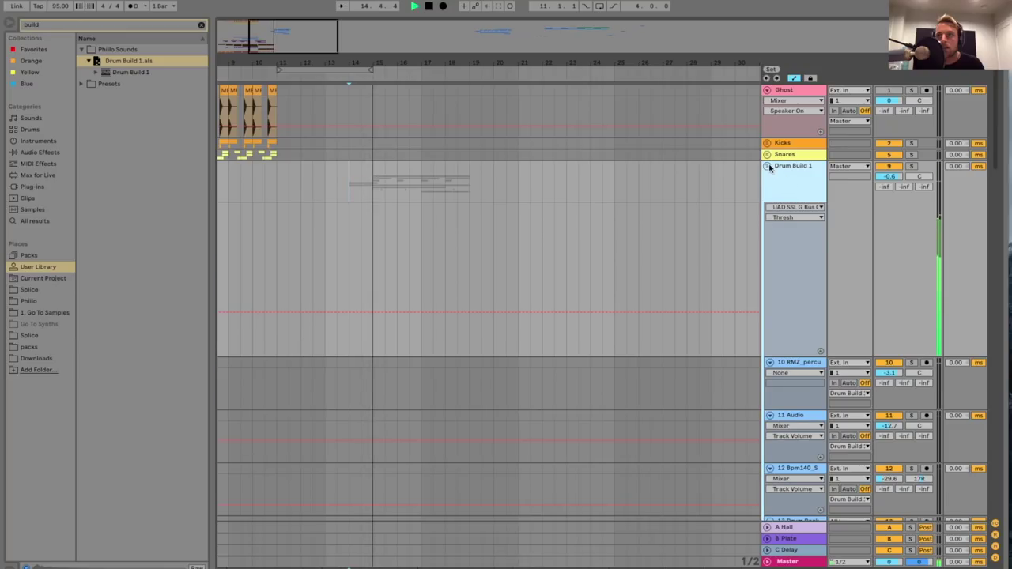
click(768, 167)
key(space)
key(space)
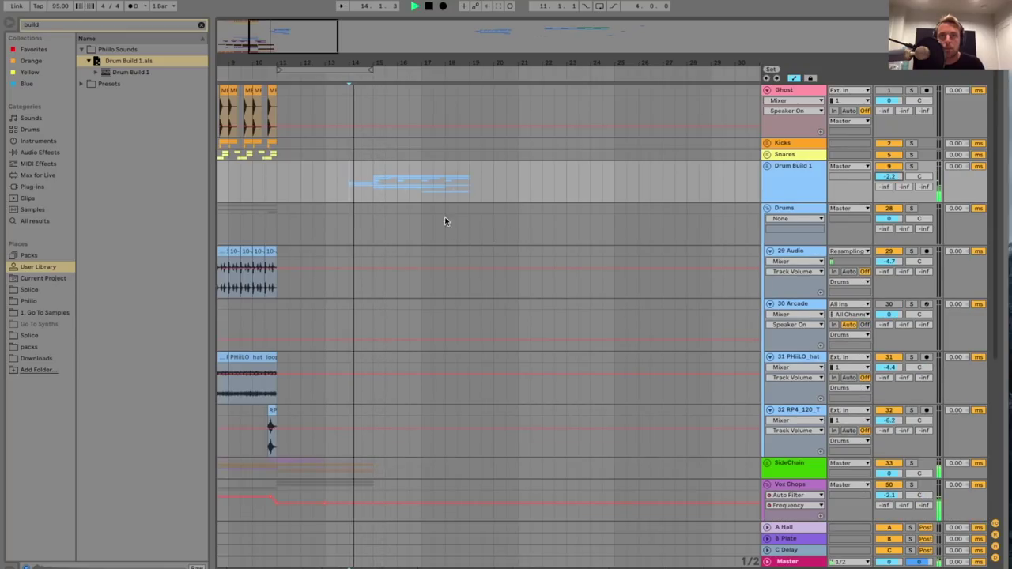
- Collapse the Drums group so that its individual tracks are hidden
scroll(411, 213, down, 4)
scroll(372, 208, up, 4)
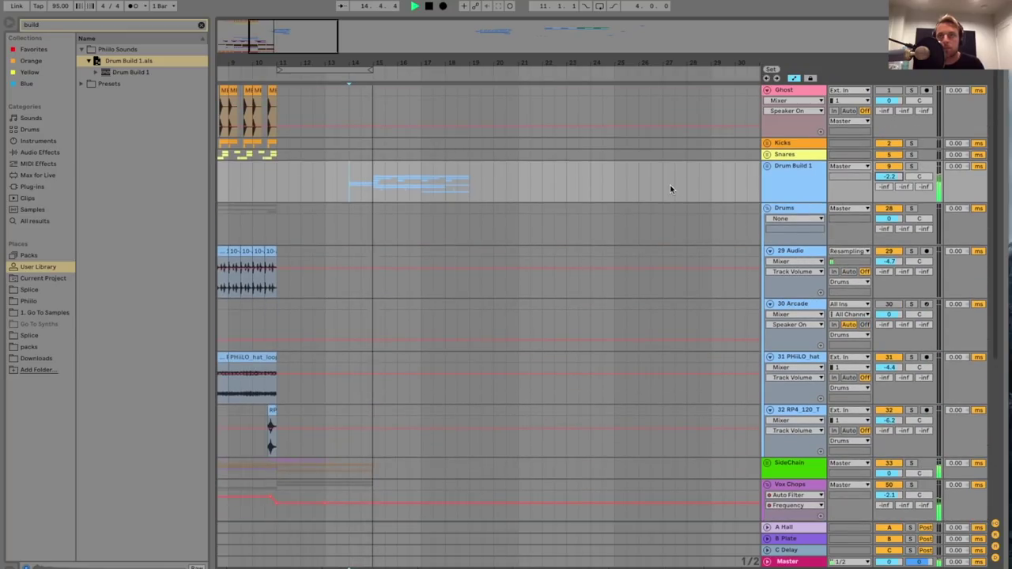
scroll(538, 176, down, 4)
scroll(538, 178, up, 2)
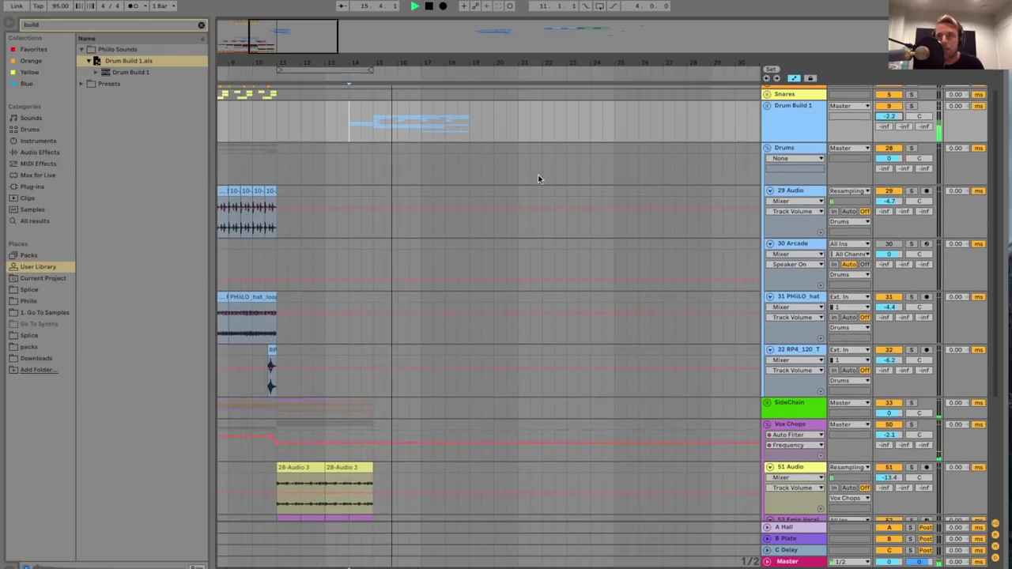
click(767, 150)
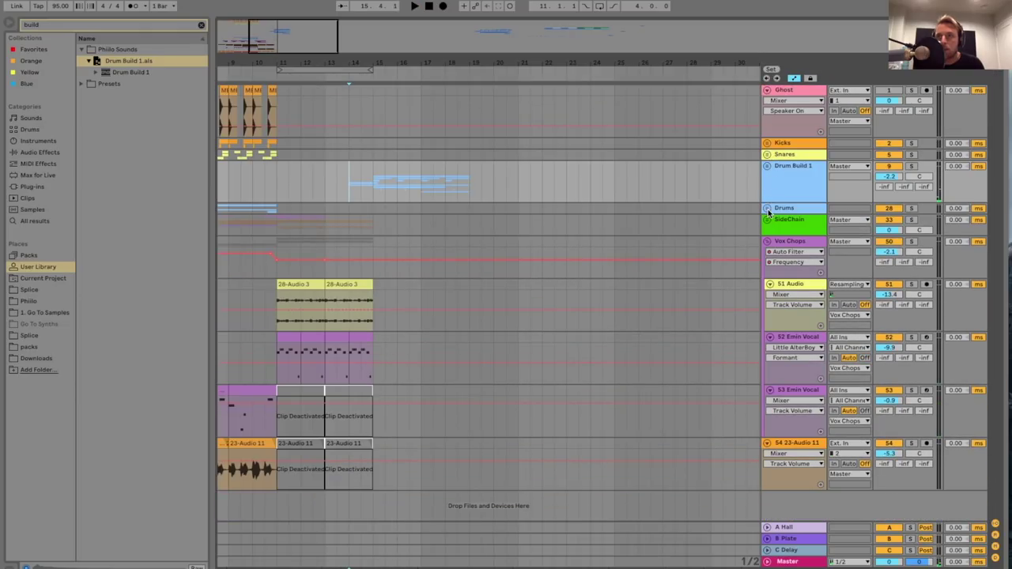
- Collapse the Vox Chops group and play the arrangement from bar 13 to hear the drum build come in
click(766, 236)
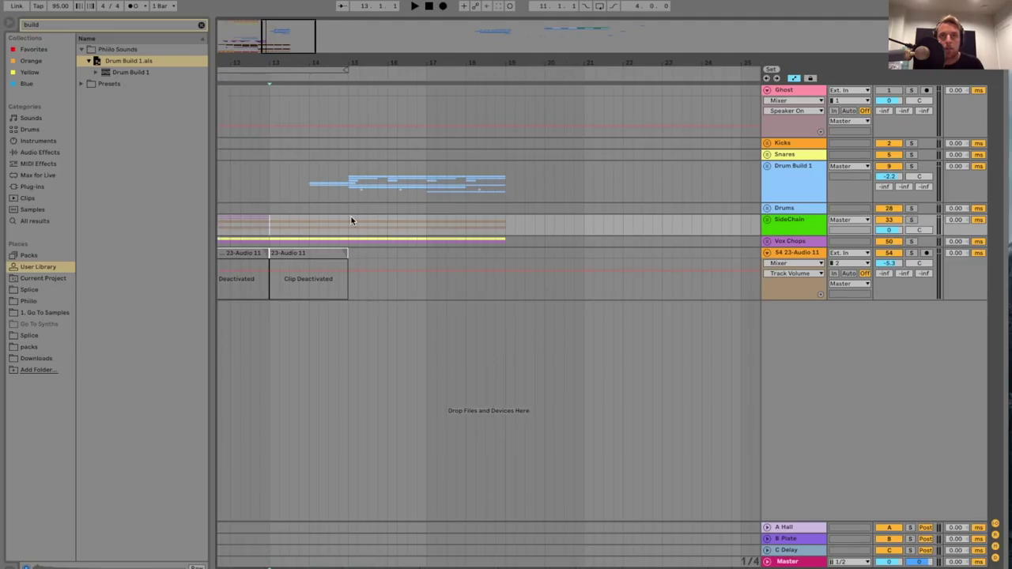
key(space)
drag(287, 37, 287, 46)
scroll(345, 182, left, 3)
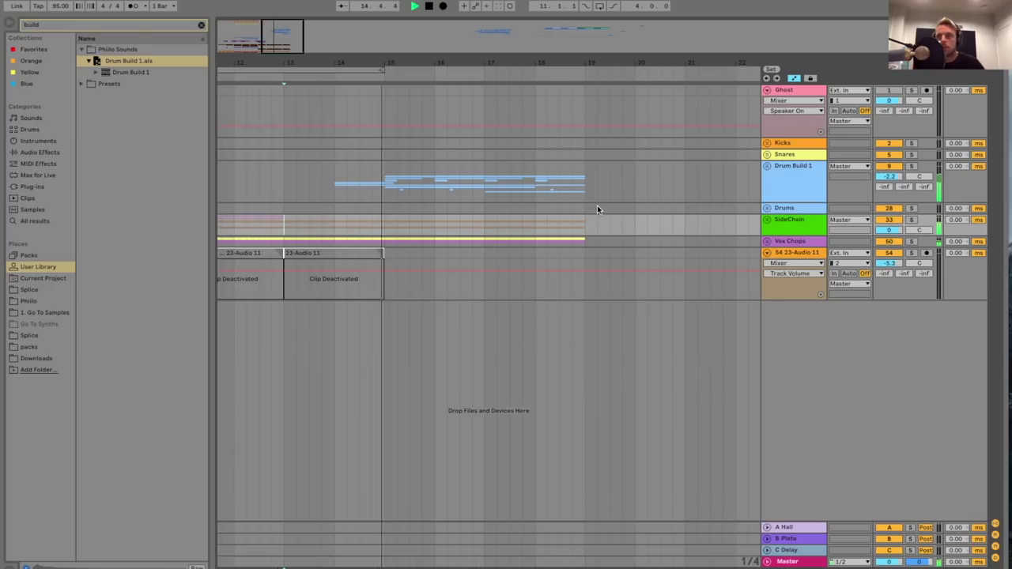
- Expand the Drums group and lower the Drum Build 1 group's volume to -3.4 during playback
click(767, 207)
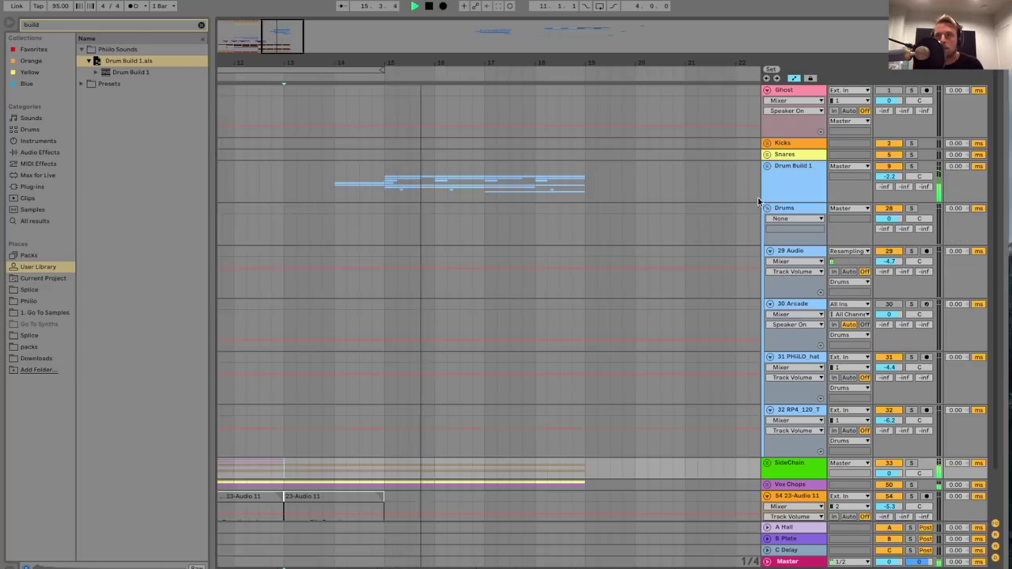
scroll(735, 183, down, 2)
scroll(740, 181, up, 2)
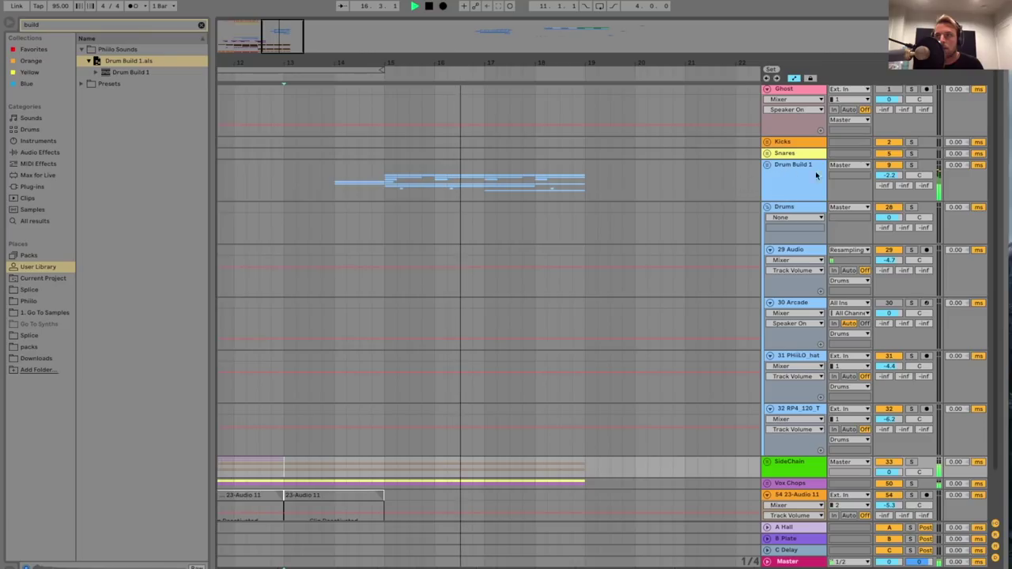
scroll(468, 247, down, 2)
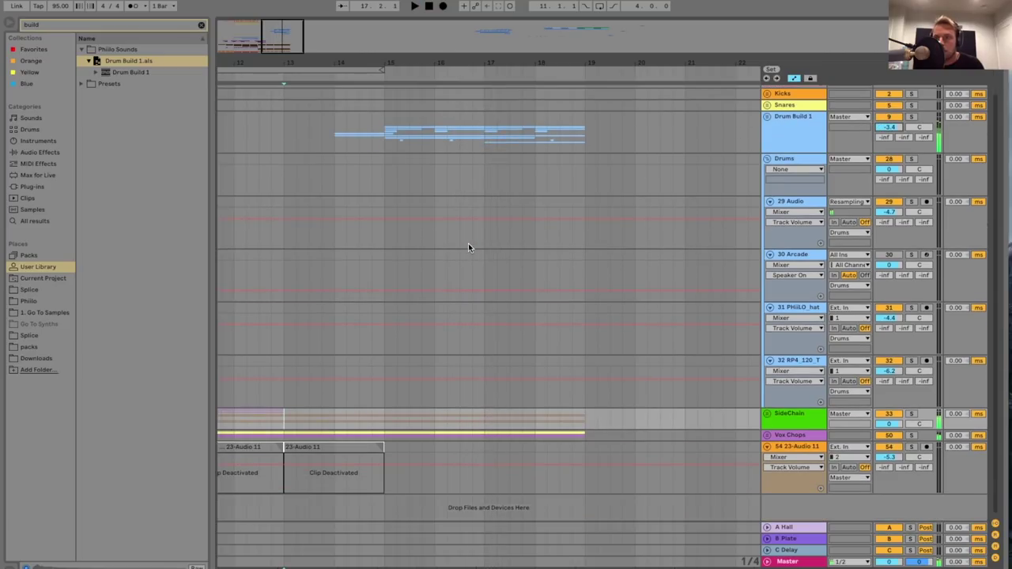
- Expand the Vox Chops group and make its Auto Filter frequency automation rise gradually from bar 15 to around bar 18 while playing
click(769, 436)
scroll(725, 407, down, 4)
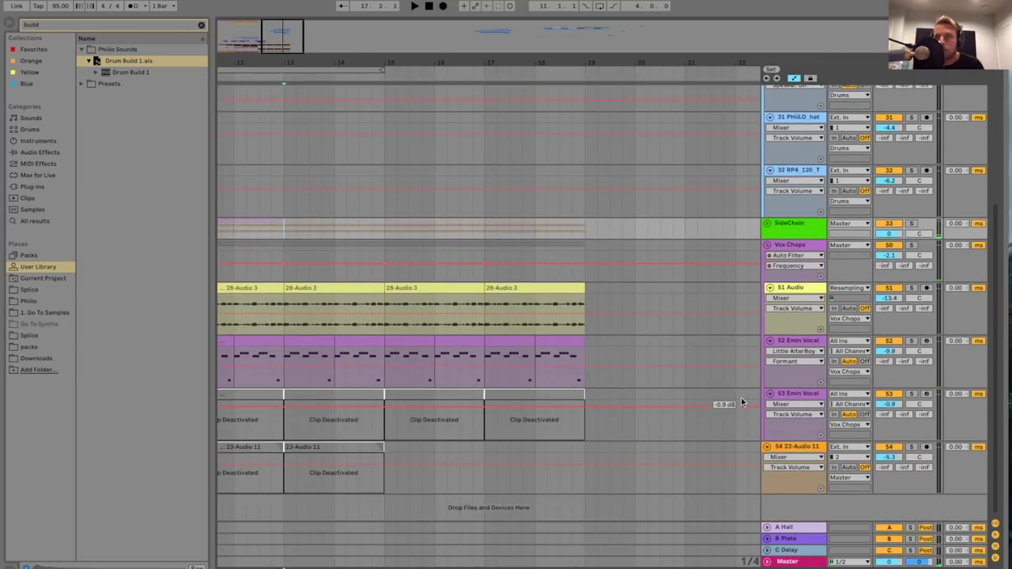
click(479, 265)
key(space)
click(375, 264)
drag(384, 264, 384, 263)
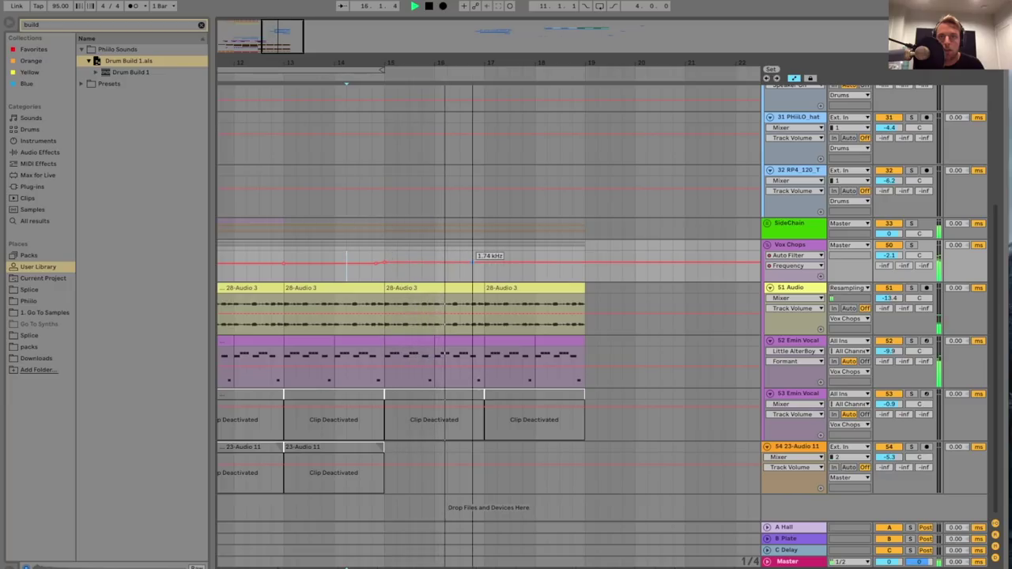
click(473, 262)
drag(559, 262, 560, 259)
scroll(636, 282, up, 2)
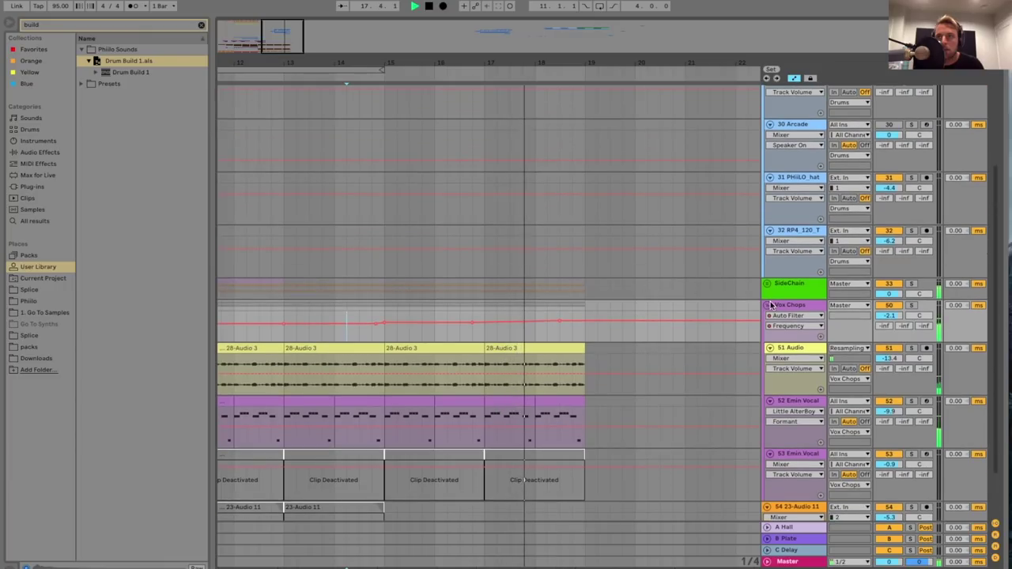
- Stop playback, collapse the Vox Chops and Drums groups, and expand the SideChain group
click(767, 305)
key(space)
scroll(734, 297, up, 5)
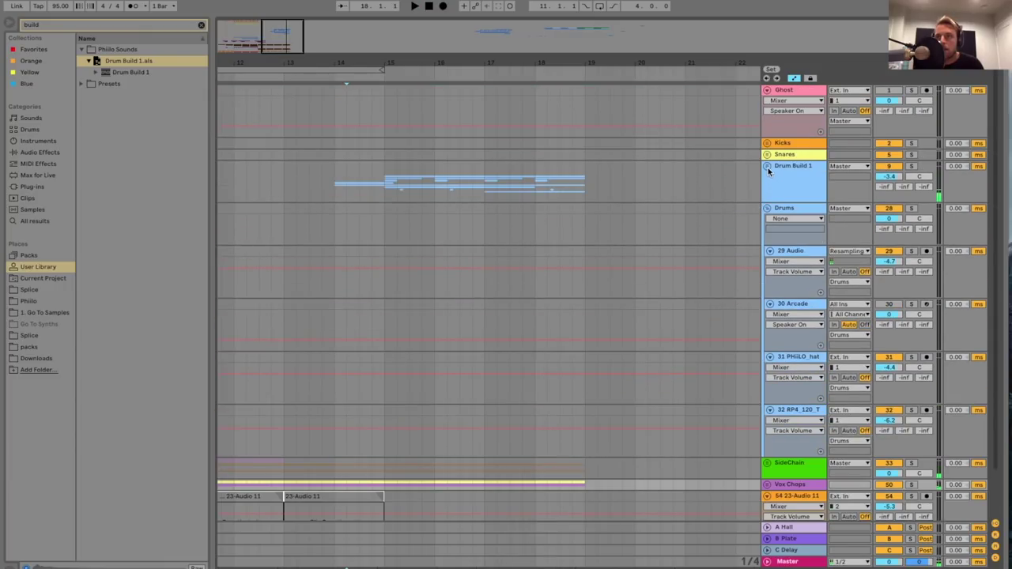
click(766, 209)
click(766, 220)
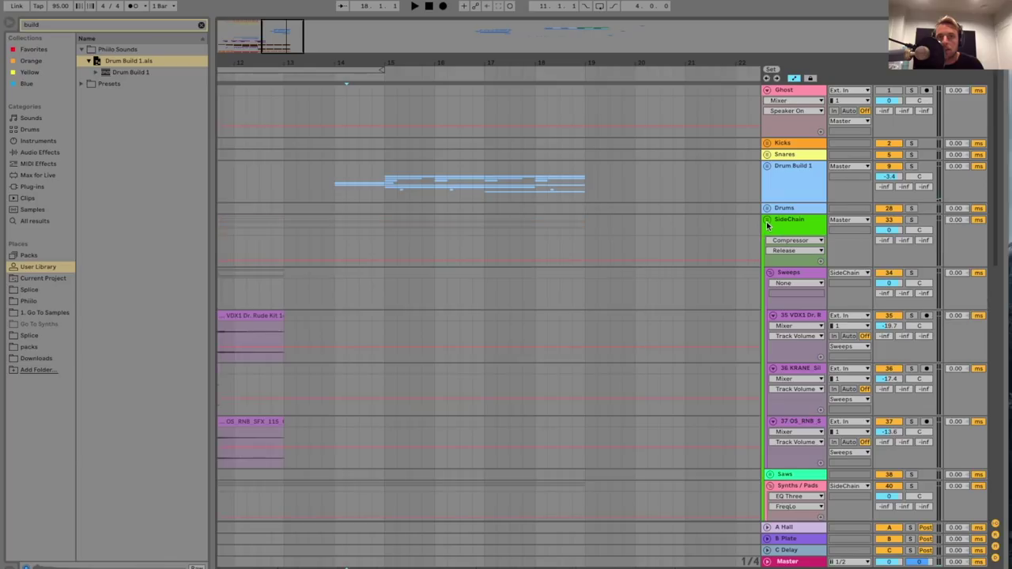
- Copy the 43 Whethan clip at bars 9 to 11 to bar 15 and duplicate it to fill the build up to bar 19
scroll(628, 214, down, 5)
scroll(673, 231, down, 3)
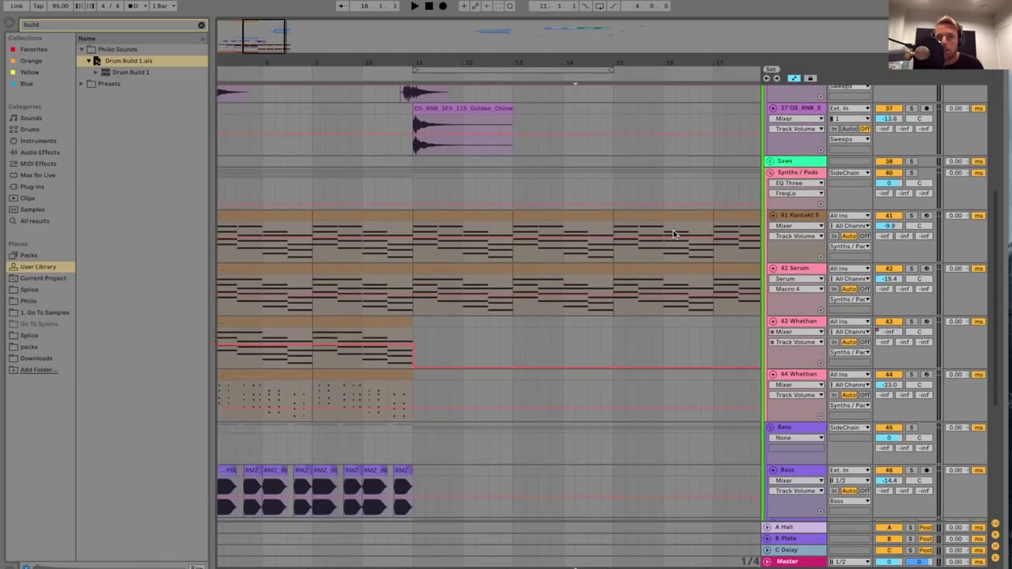
scroll(673, 231, left, 2)
click(467, 322)
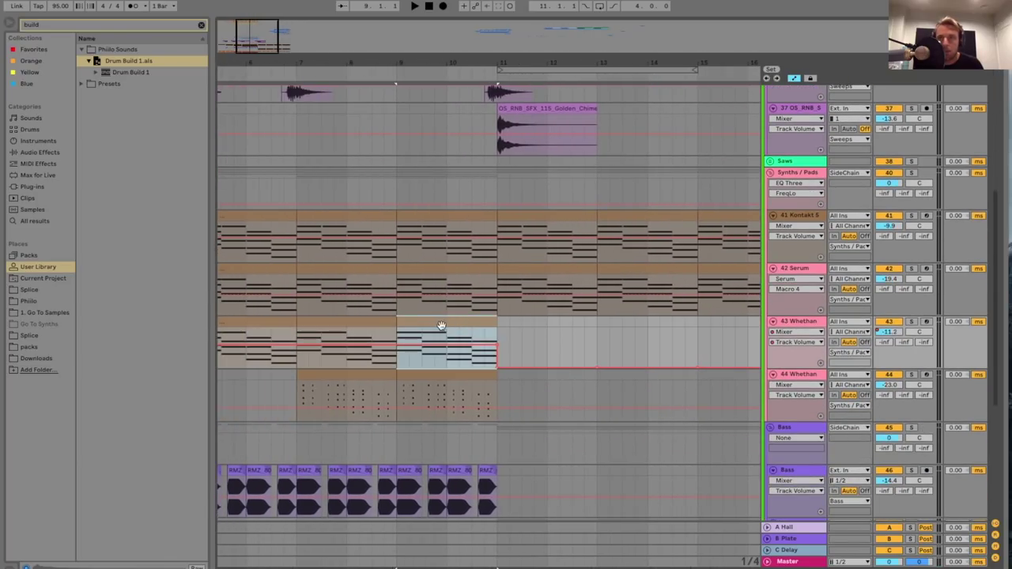
click(661, 334)
key(space)
scroll(663, 335, right, 3)
click(566, 333)
key(super+v)
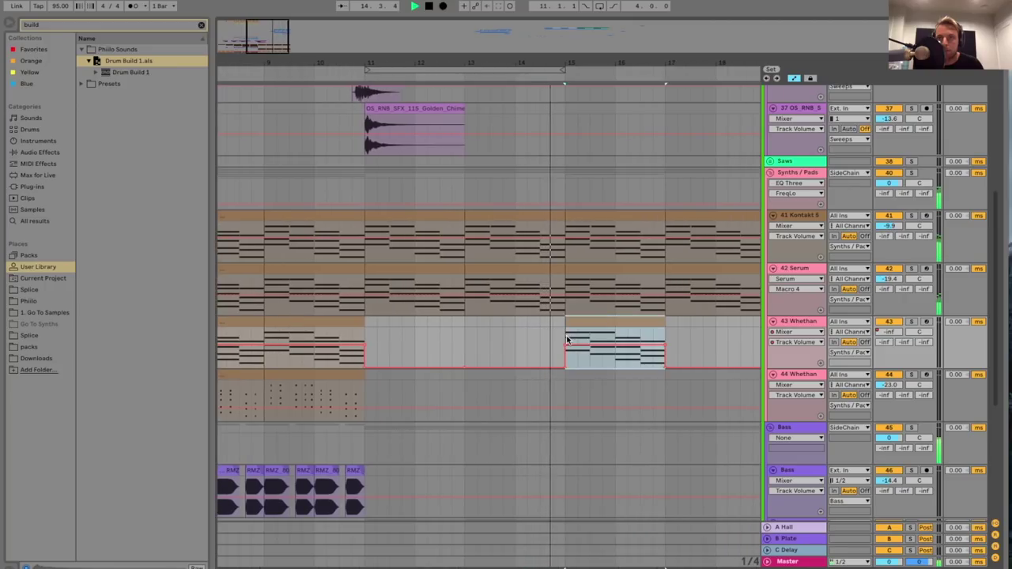
key(super+d)
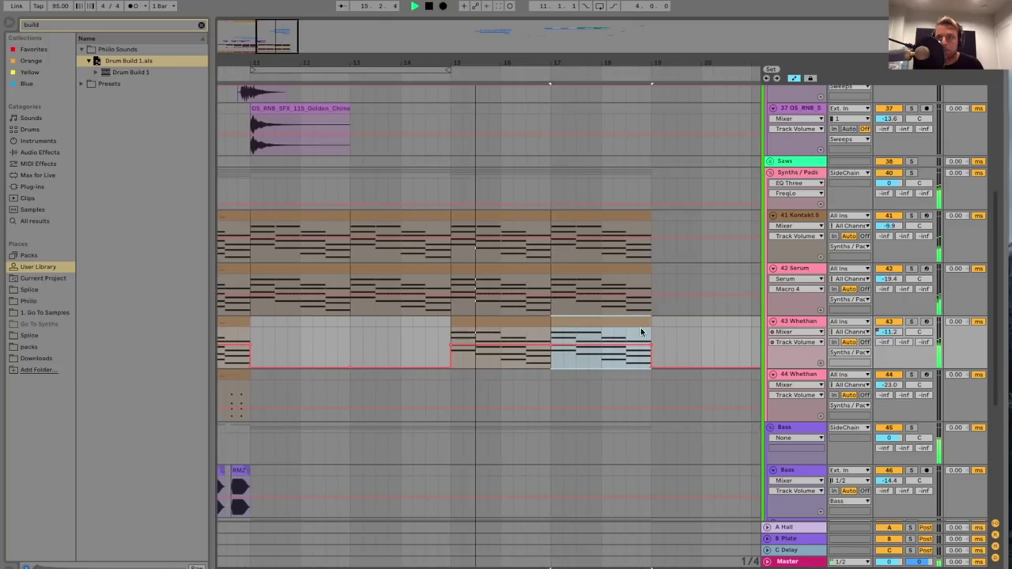
- Play the build through to bar 19 to check the added Whethan clips, and return to bar 15
click(885, 333)
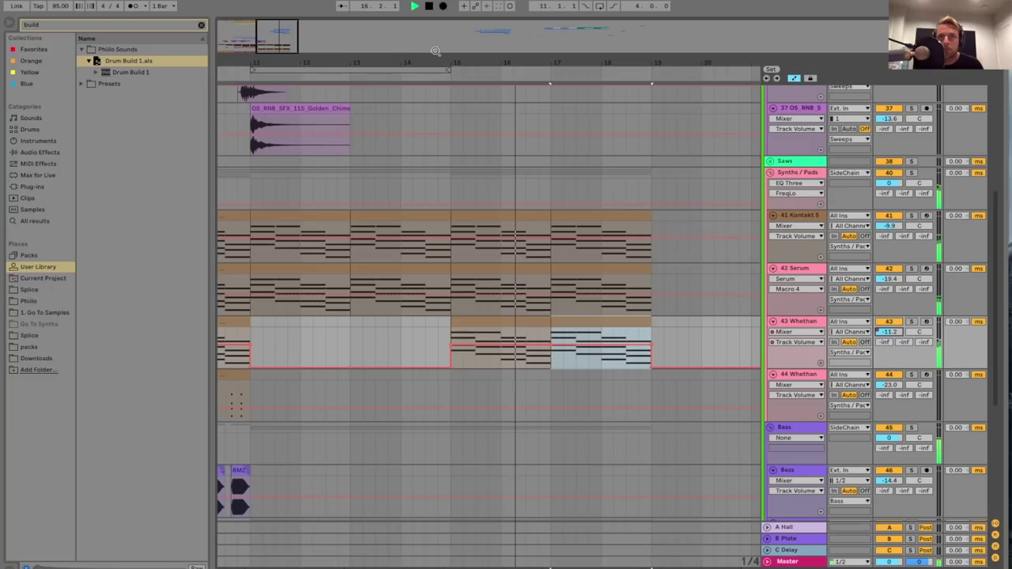
drag(295, 46, 295, 27)
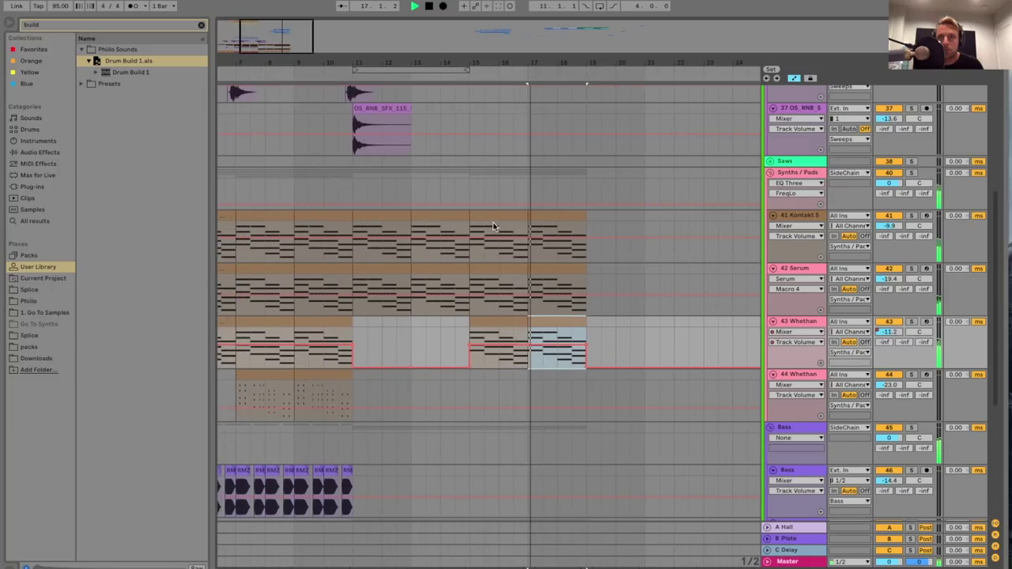
scroll(493, 227, down, 3)
scroll(495, 227, up, 1)
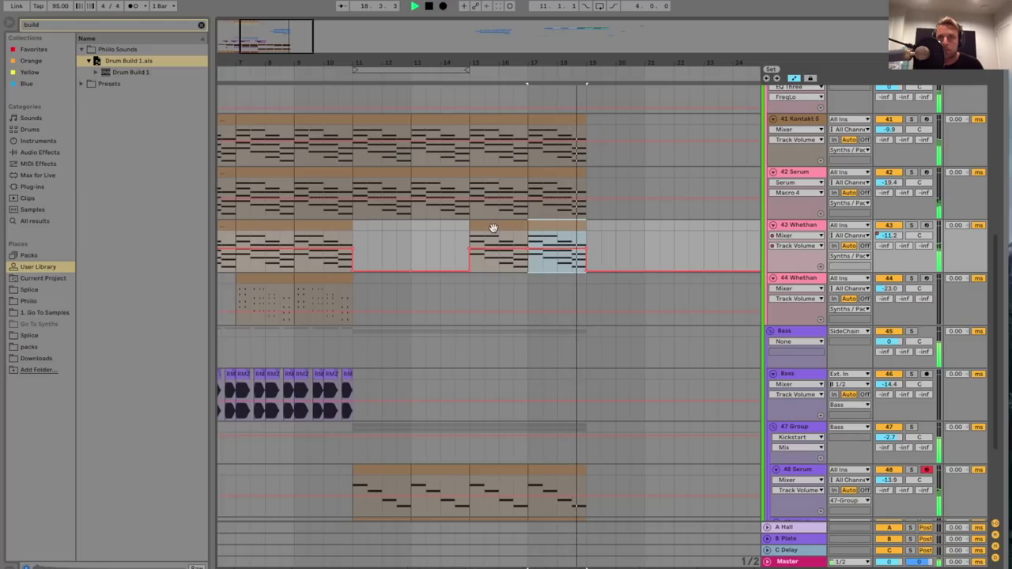
key(space)
click(470, 213)
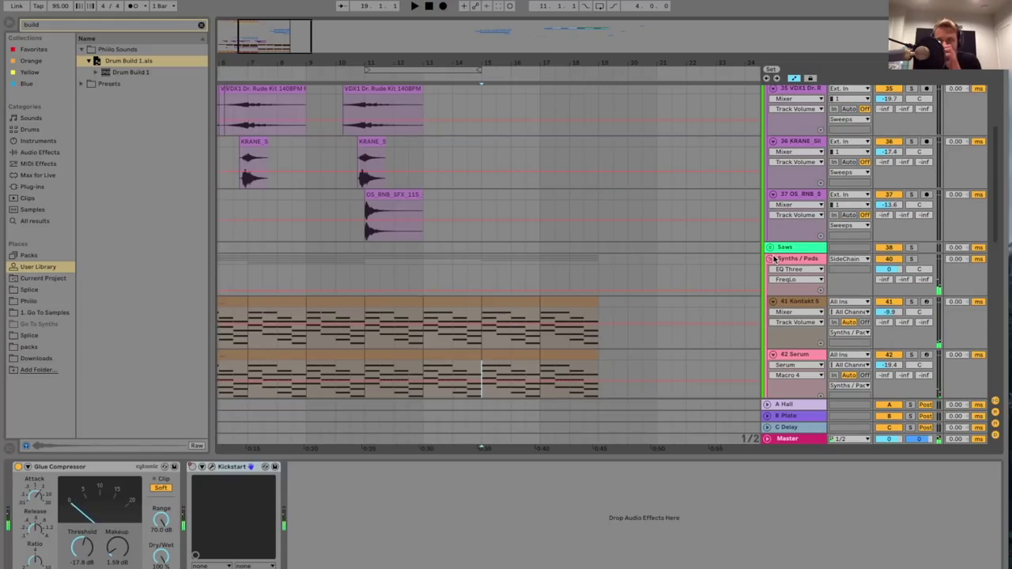
- Collapse the Synths / Pads and Bass groups inside the SideChain group
click(771, 259)
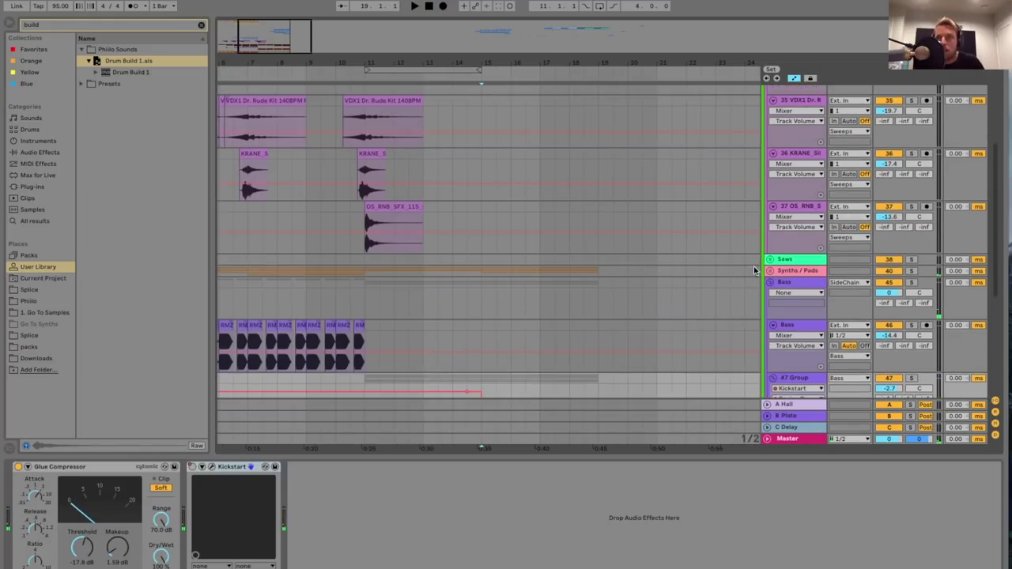
click(771, 282)
scroll(774, 245, up, 5)
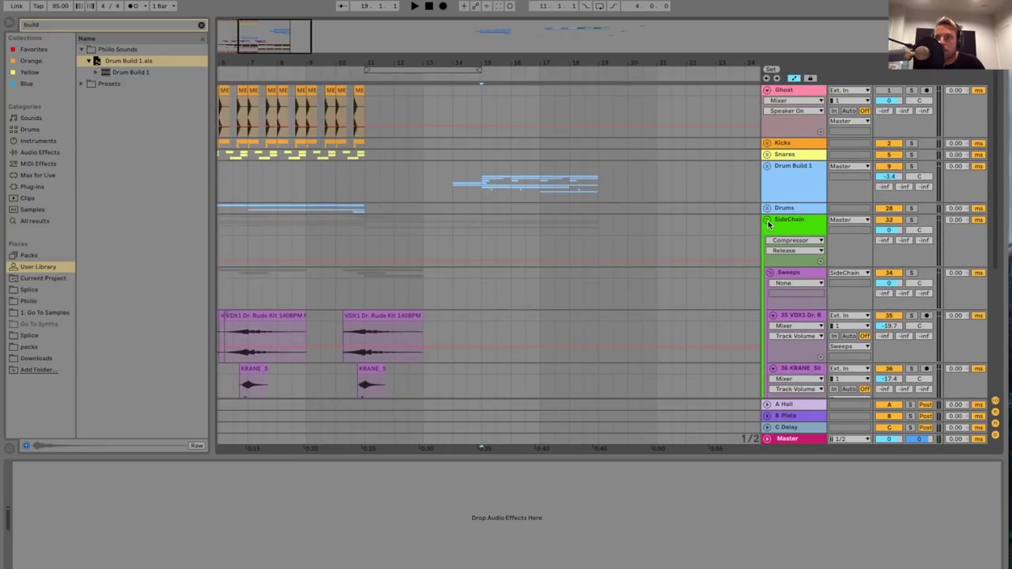
click(769, 226)
- Insert a new audio track below track 37 in the Sweeps group
scroll(611, 254, down, 5)
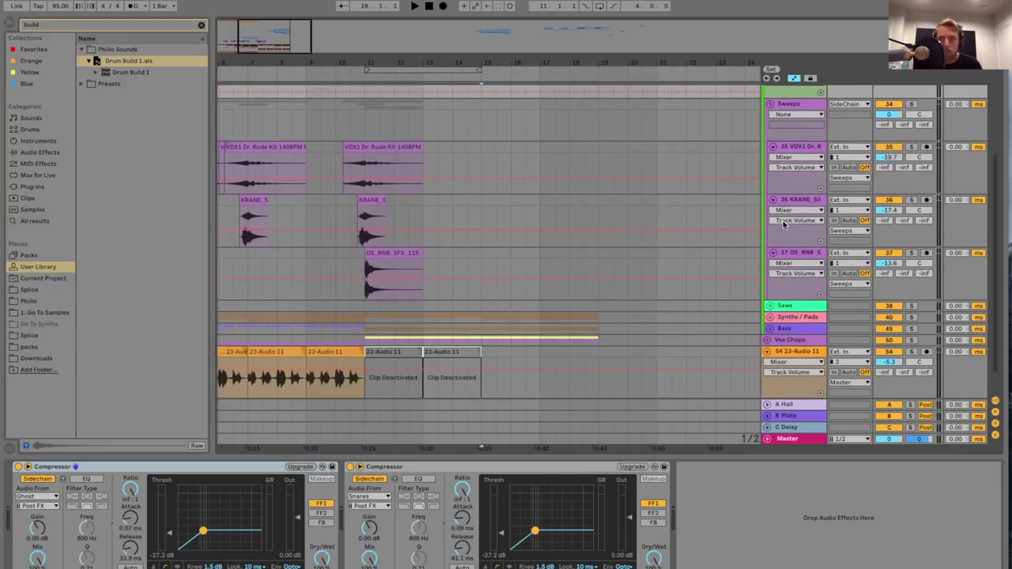
click(792, 250)
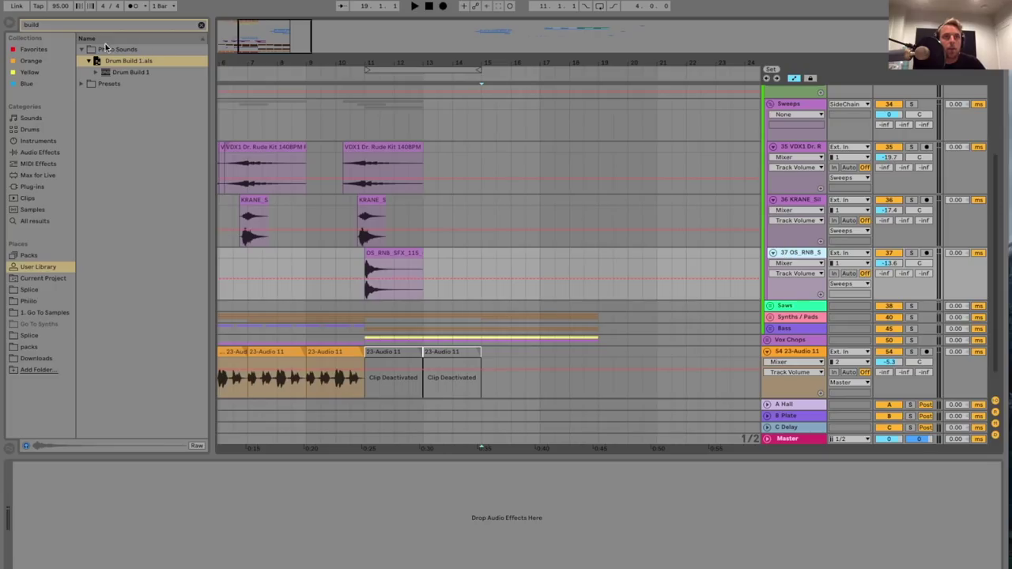
key(ctrl+t)
- Search the browser for "riser" within the Phiilo place and open the Tonal folder of Ekali Kit Vol. III
key(ctrl+f)
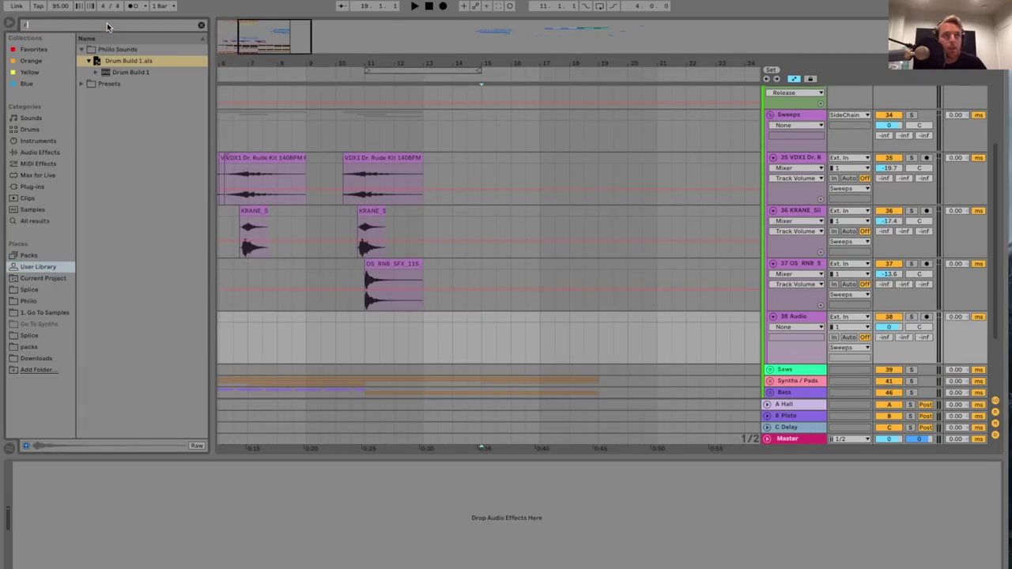
text(riser)
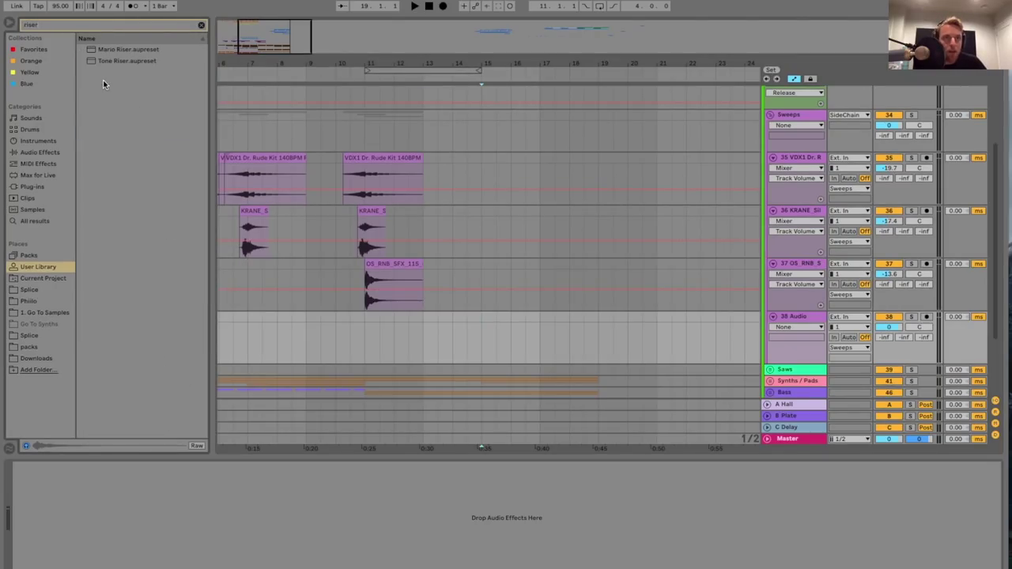
click(33, 302)
click(90, 84)
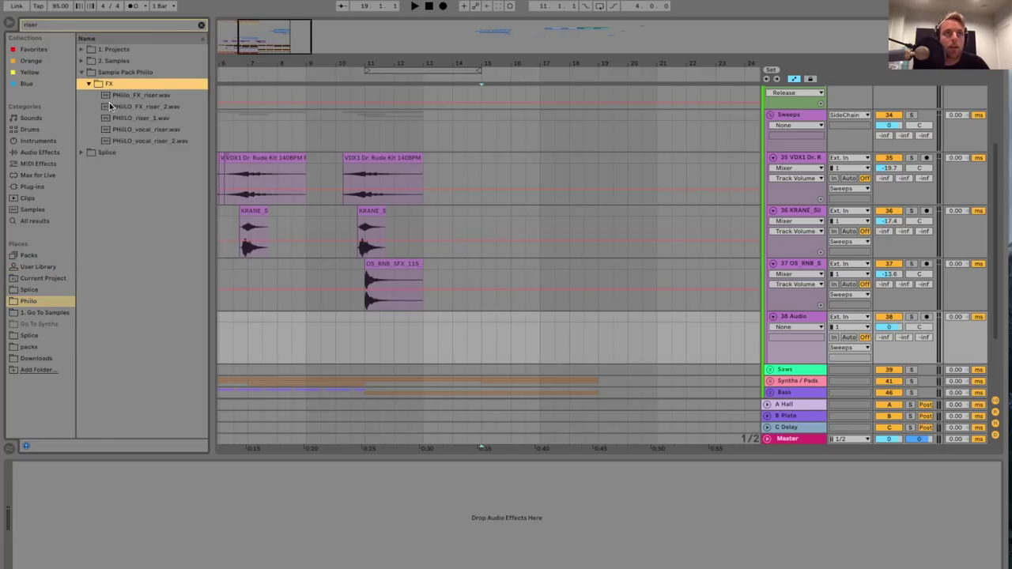
click(80, 60)
click(97, 84)
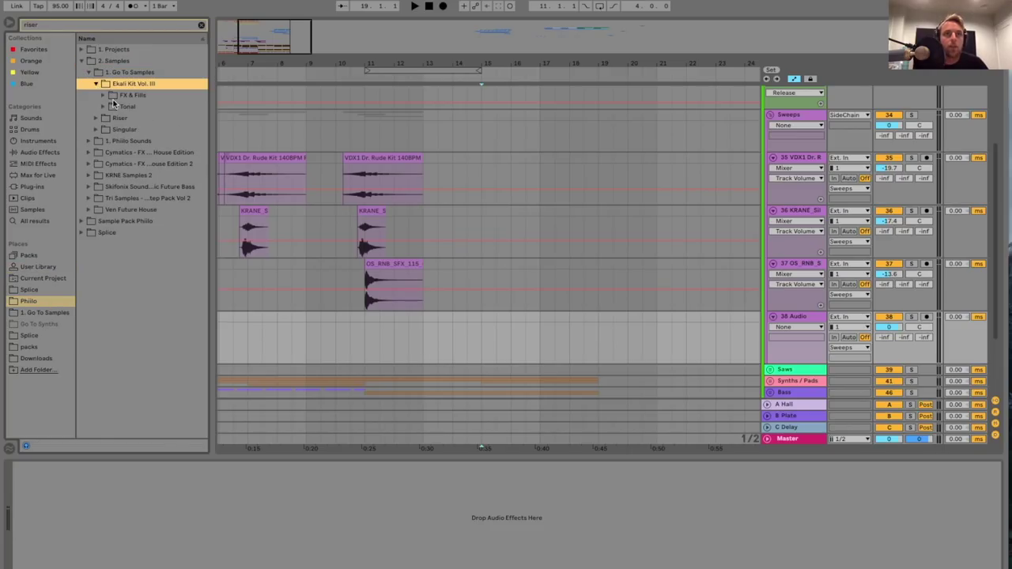
click(104, 107)
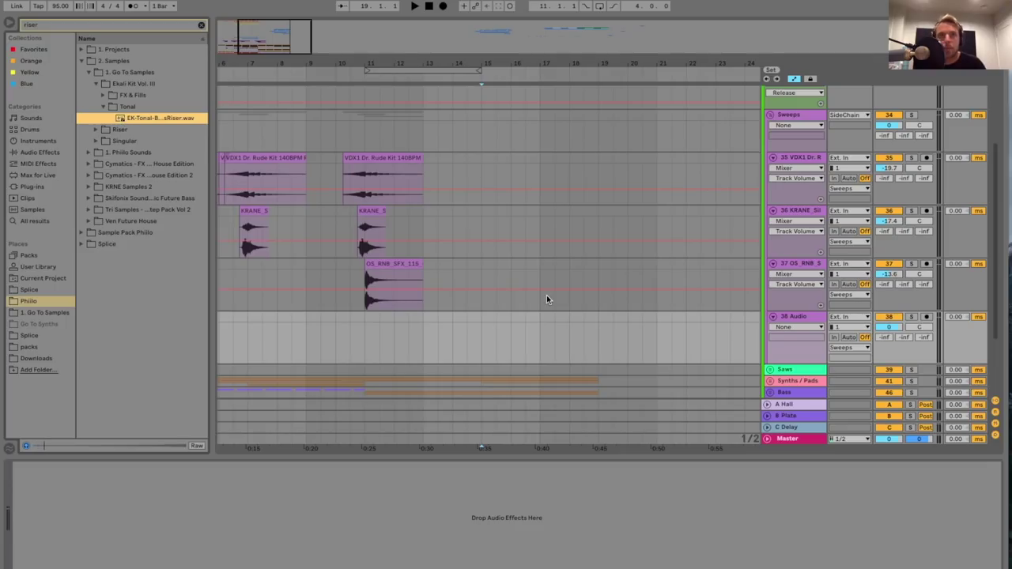
- Add the EK-Tonal riser sample to the new audio track in the Sweeps group and turn the arrangement grid off
drag(153, 119, 409, 337)
right_click(547, 342)
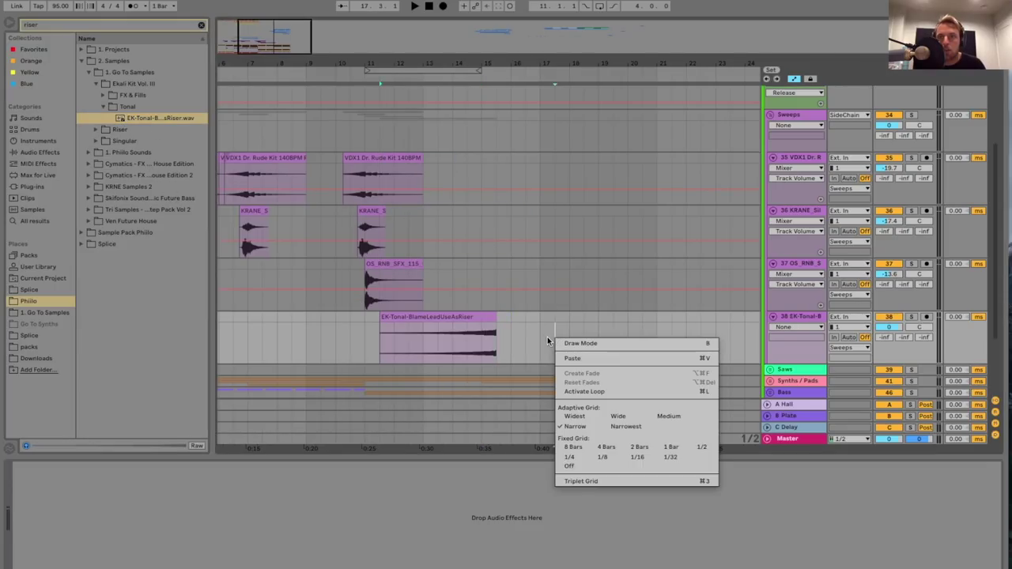
click(569, 466)
- Fit the riser clip to bars 15 to 19 with a long fade-in and short fade-out, and set its track volume to -10.2
key(space)
click(462, 338)
key(space)
key(space)
drag(431, 63, 433, 77)
key(space)
drag(447, 332, 550, 330)
key(z)
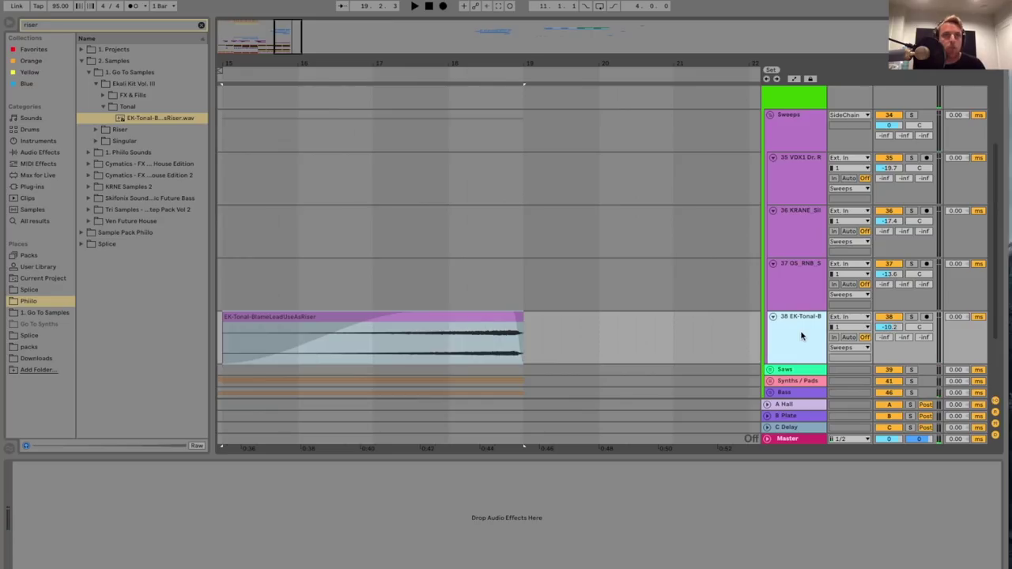
- Insert another audio track below the riser and browse the riser results in the Phiilo Sounds sample folders
key(ctrl+t)
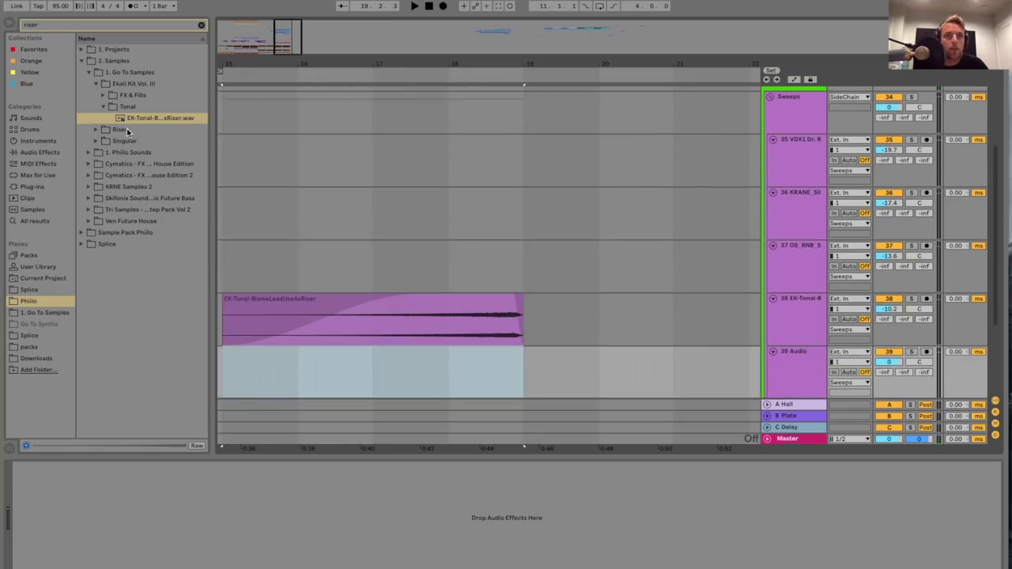
click(89, 153)
click(96, 96)
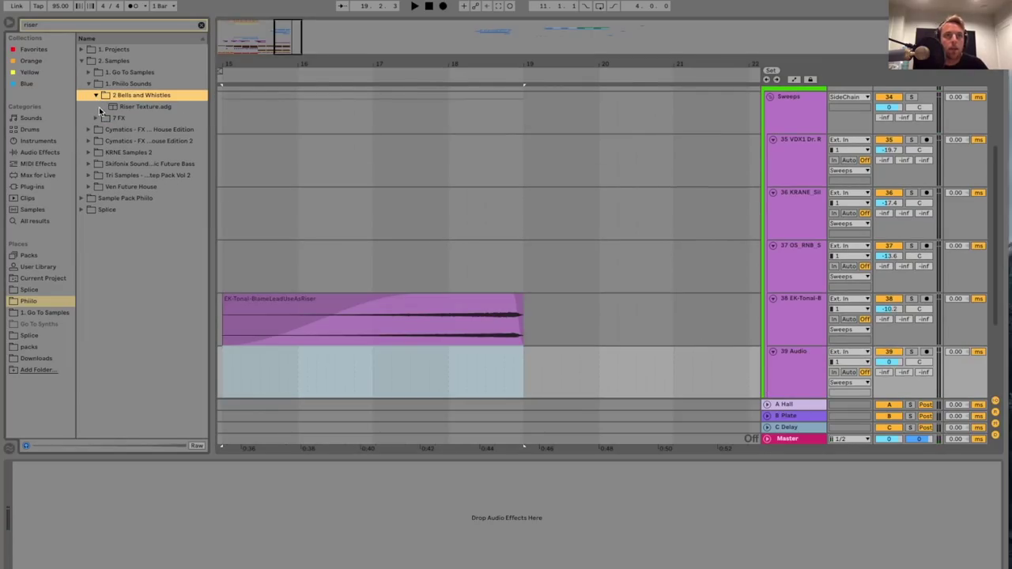
click(95, 119)
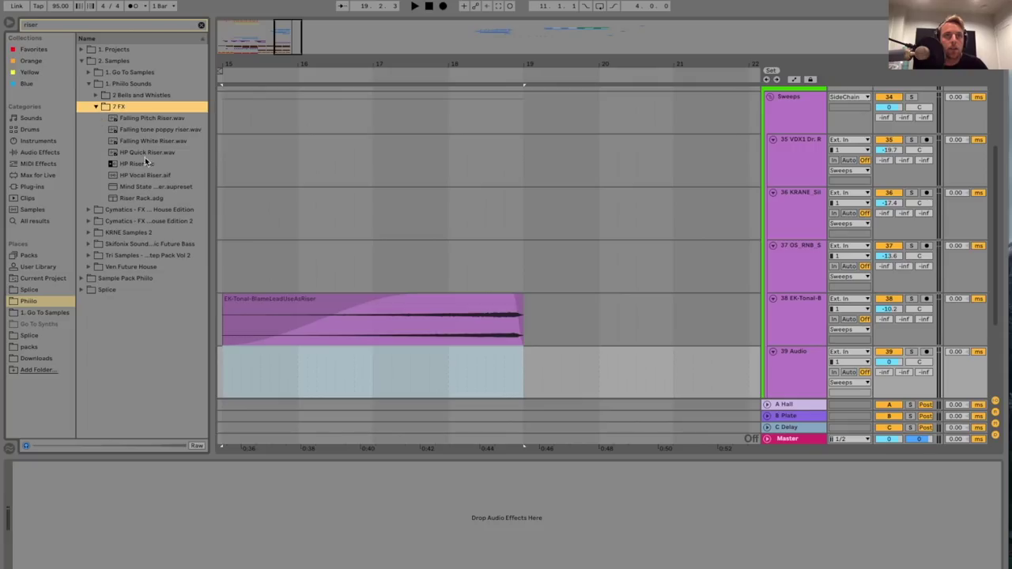
- Open the Riser folder in 1. Go To Samples and audition the VDX1 Frontline SweepUp and VDX1 Tune Sweep samples
click(89, 72)
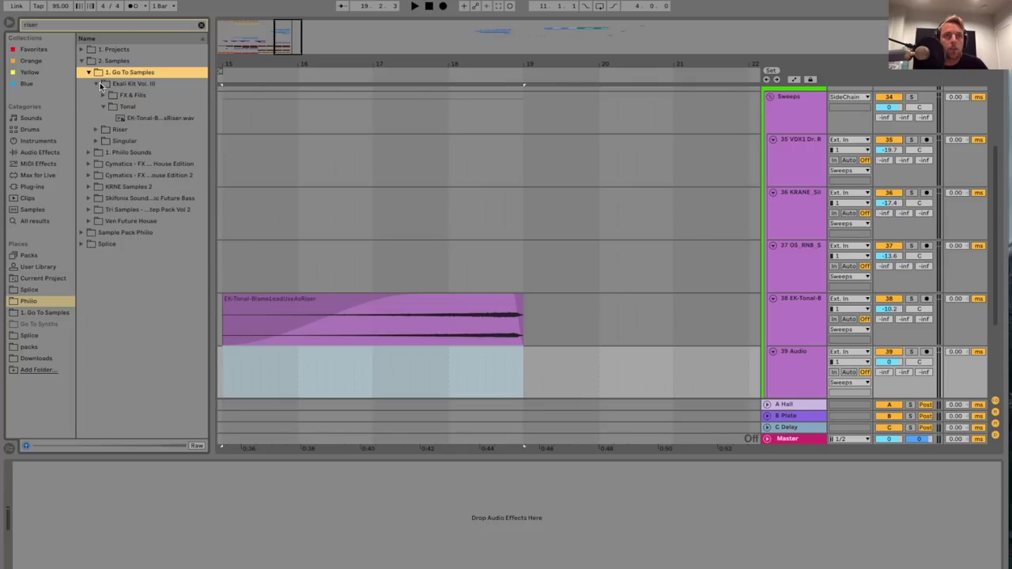
click(109, 129)
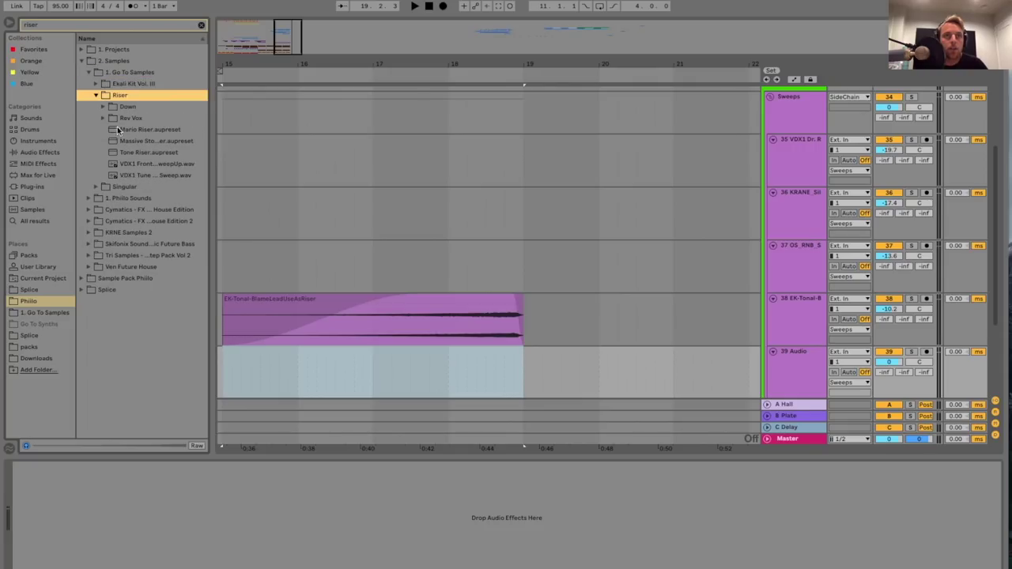
click(146, 166)
click(157, 176)
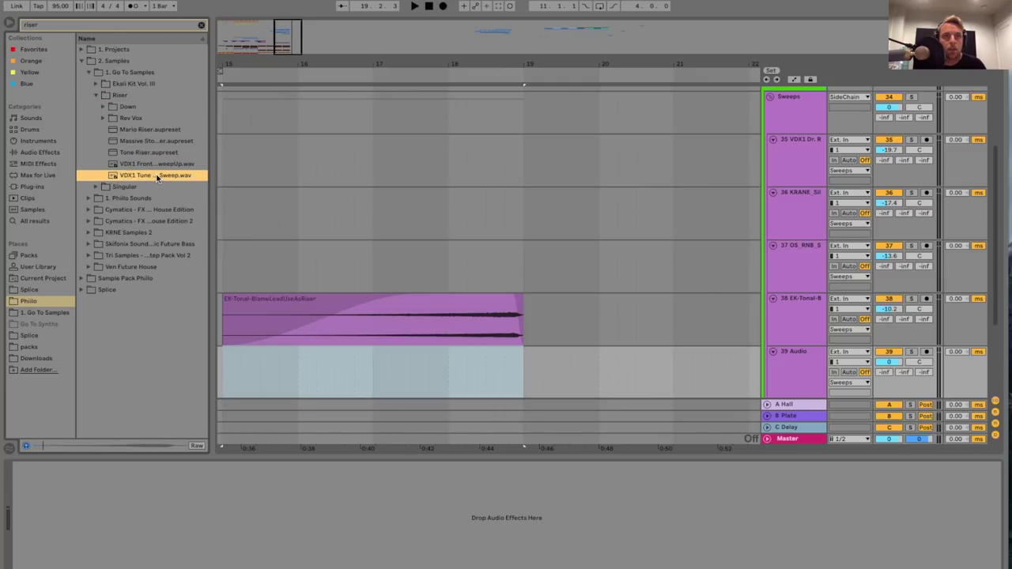
- Add the VDX1 Frontline SweepUp sample to the empty audio track below the EK-Tonal riser and align its end with bar 19
drag(164, 167, 334, 356)
scroll(334, 357, left, 2)
drag(472, 353, 354, 368)
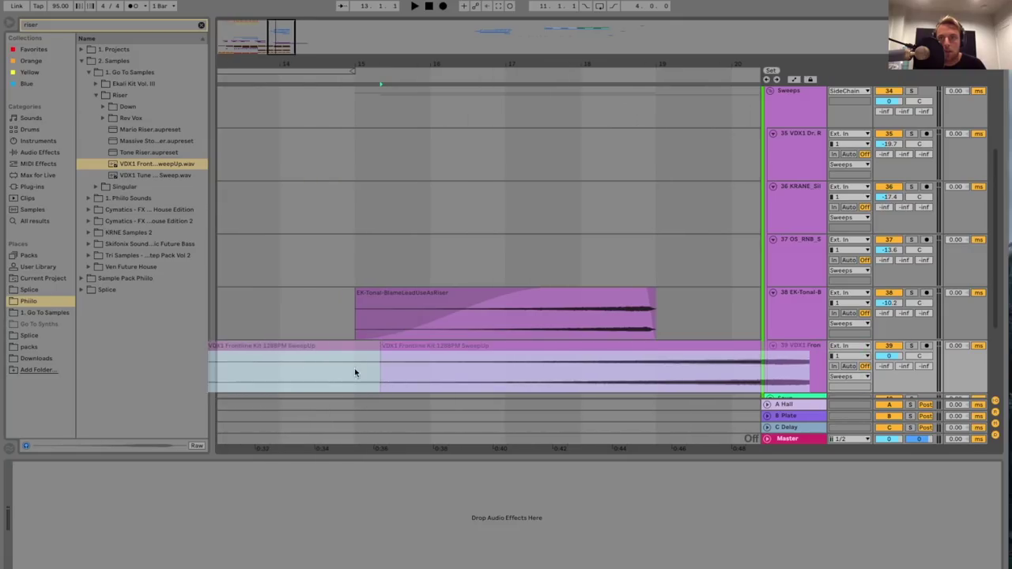
drag(583, 355, 559, 355)
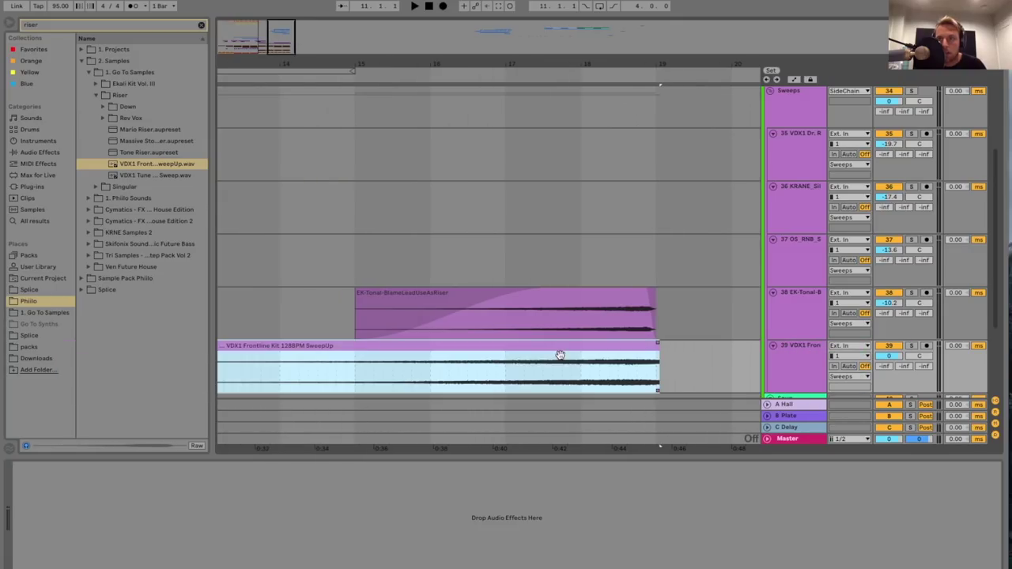
click(656, 347)
- Play back the layered risers and set the SweepUp track's volume to -15.4
click(582, 379)
key(space)
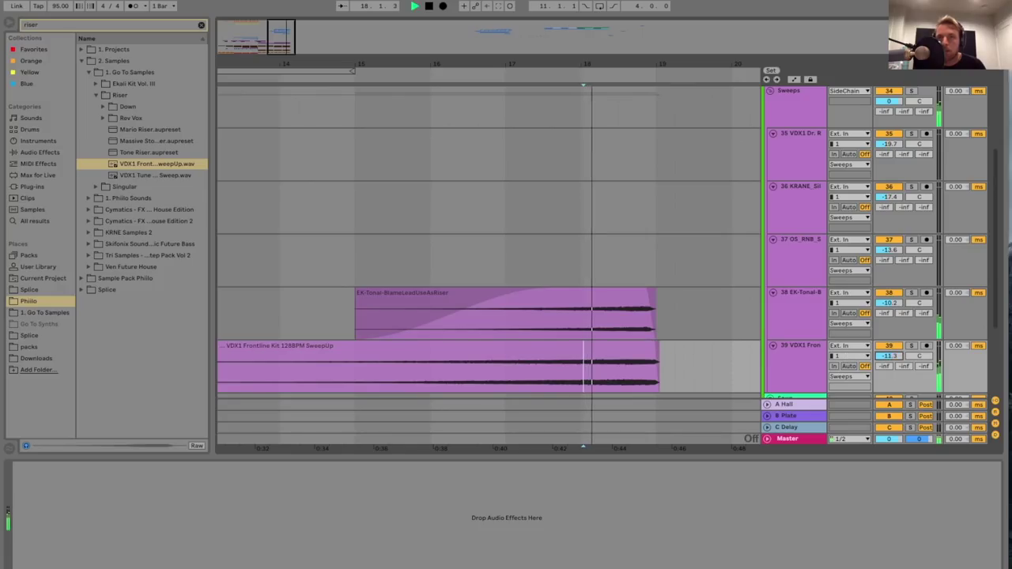
key(space)
click(436, 330)
key(space)
drag(887, 357, 887, 363)
- Split the SweepUp clip just before bar 15 and delete the earlier portion
scroll(346, 334, left, 10)
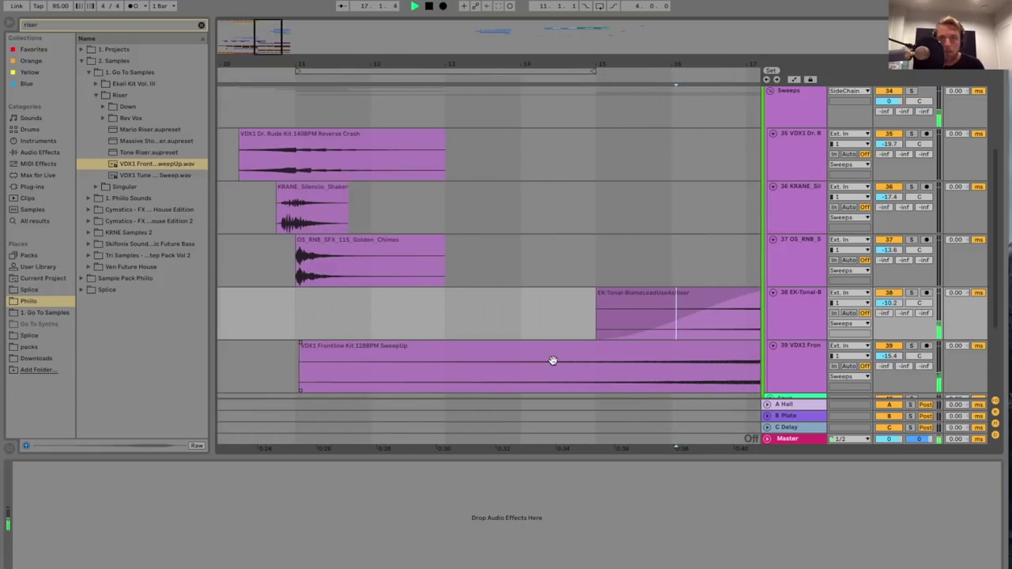
click(580, 366)
click(582, 368)
click(561, 359)
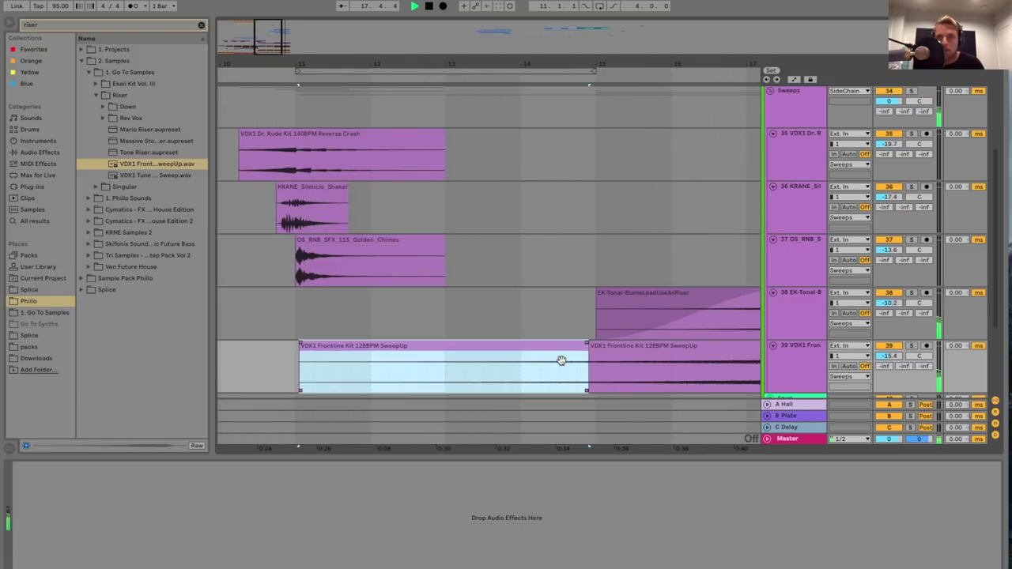
key(Delete)
- Set the arrangement grid to narrow adaptive and fold the Drum Build 1 and SideChain groups
scroll(607, 352, right, 5)
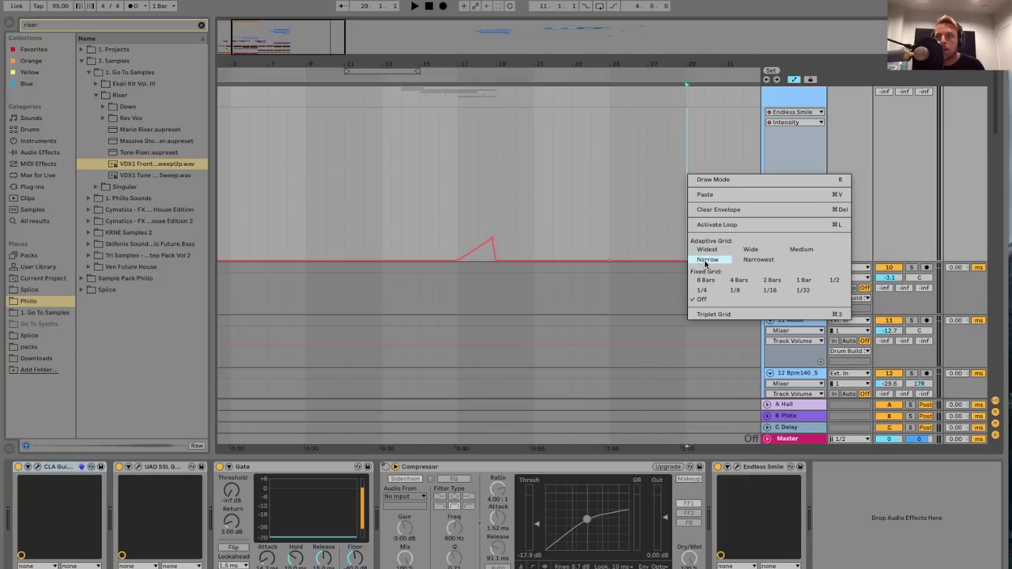
click(706, 261)
scroll(773, 186, up, 3)
click(767, 168)
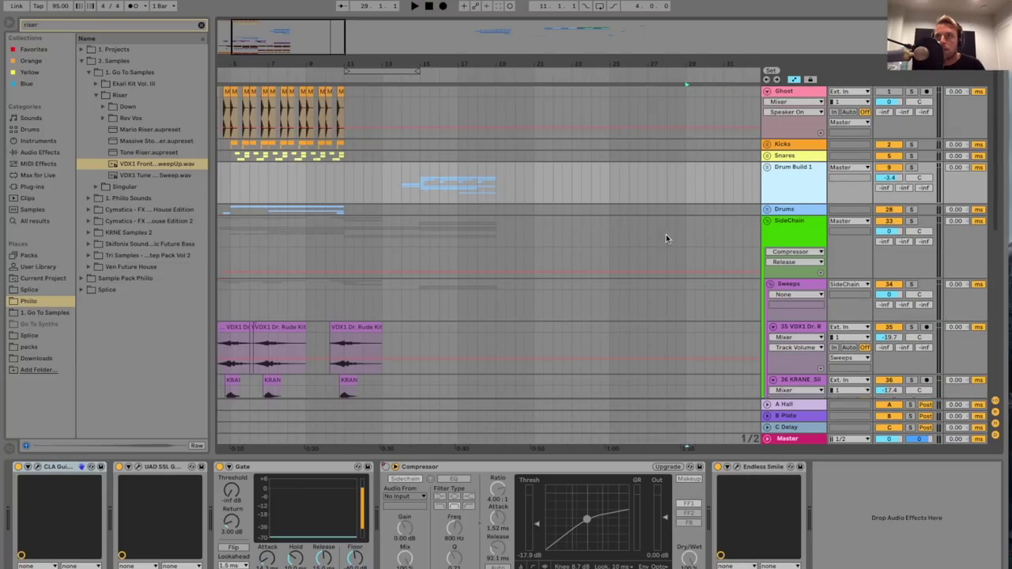
click(766, 221)
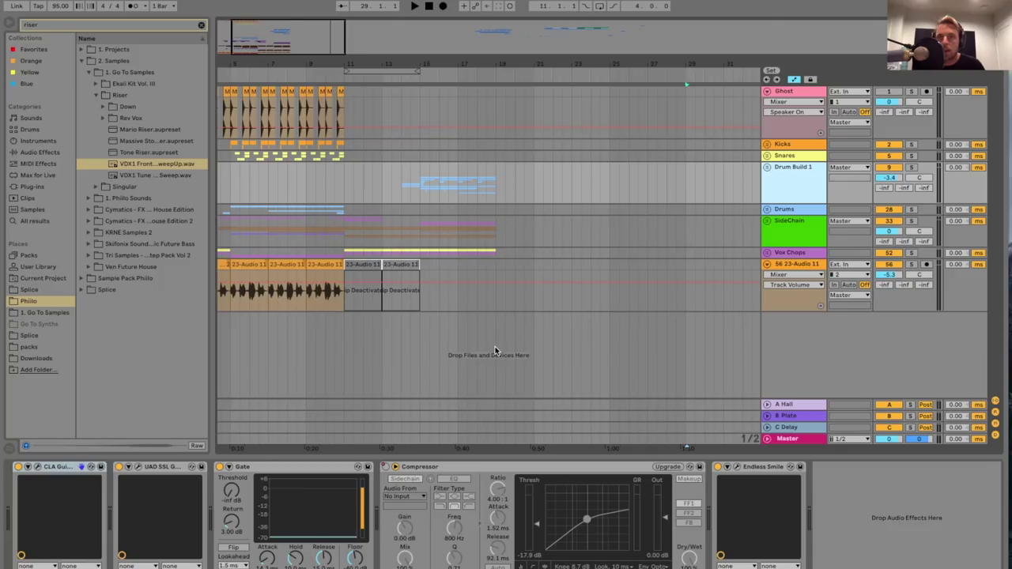
click(410, 297)
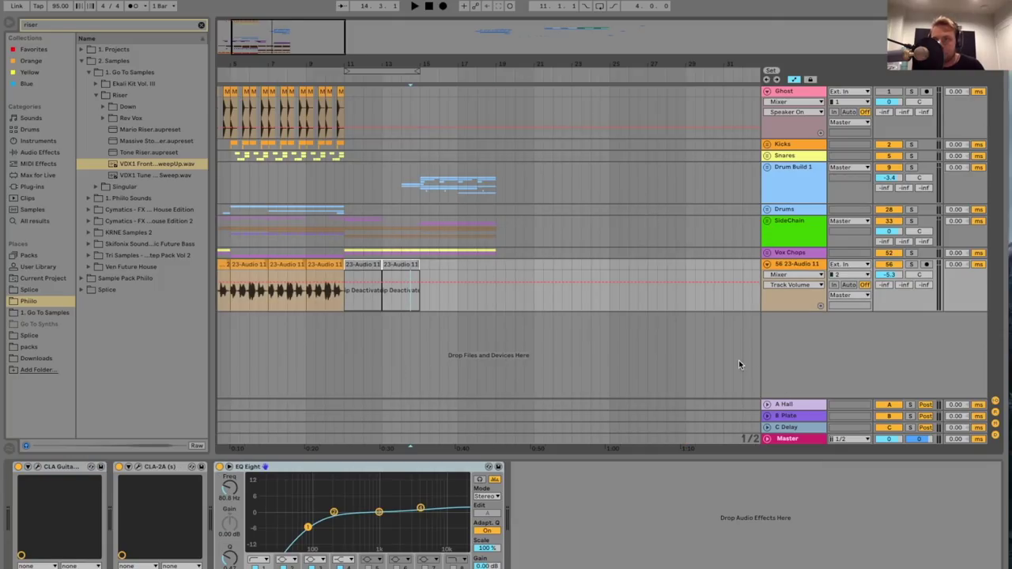
- Search the audio effects for "auto", add Auto Filter to the Master track, and enlarge the unfolded Master lane
click(794, 435)
click(92, 25)
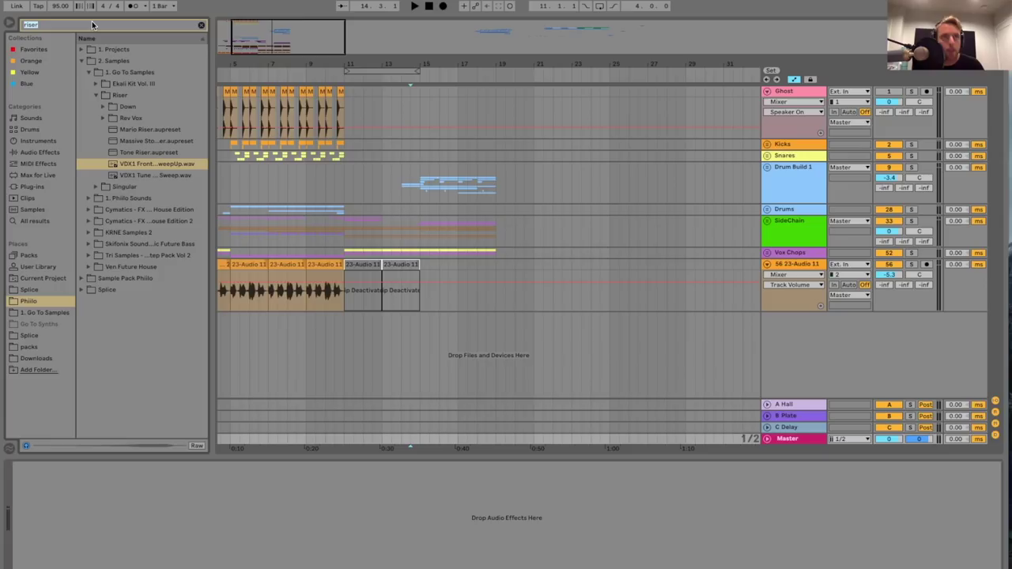
text(auto)
click(41, 153)
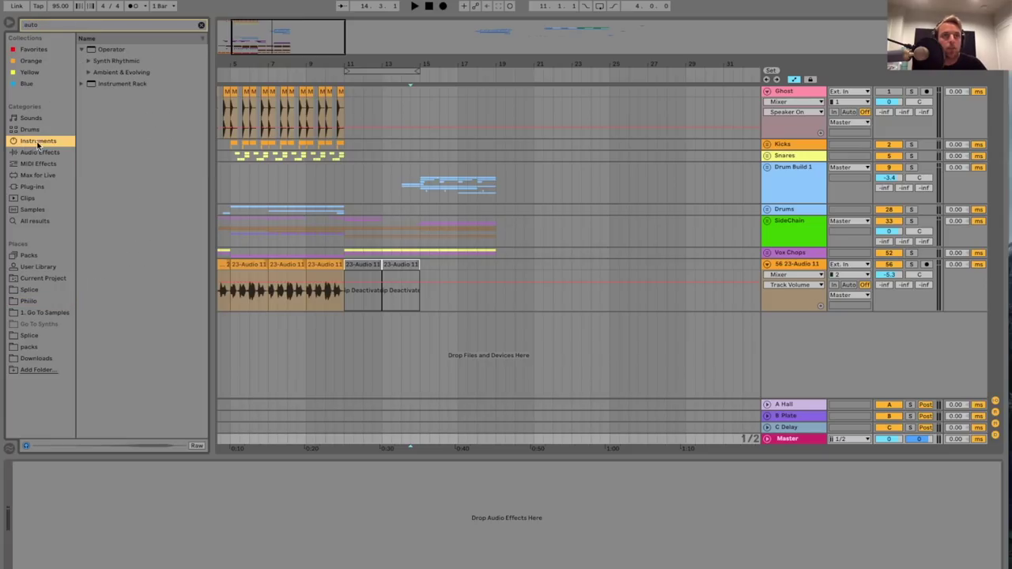
drag(114, 62, 292, 231)
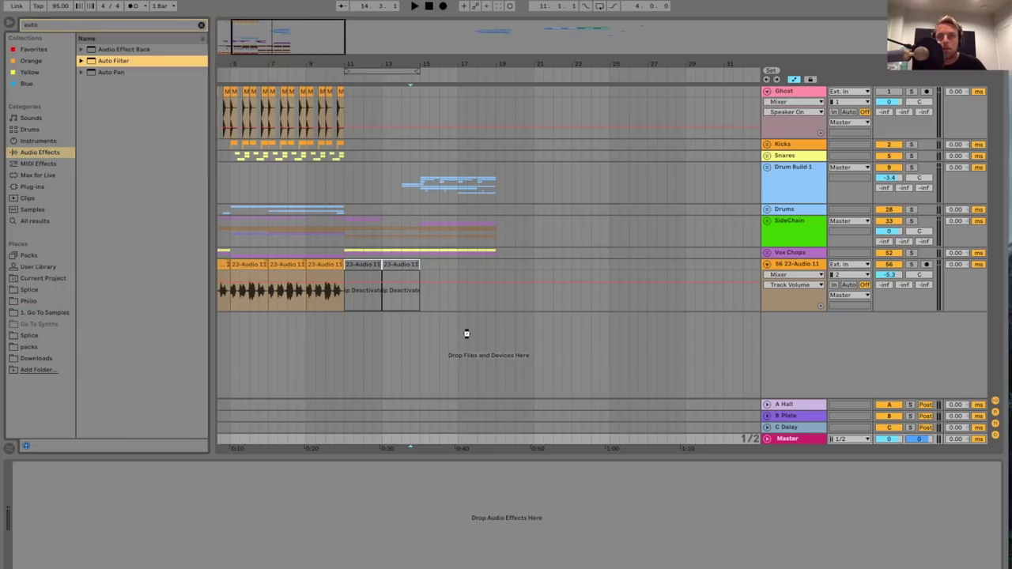
drag(744, 418, 794, 390)
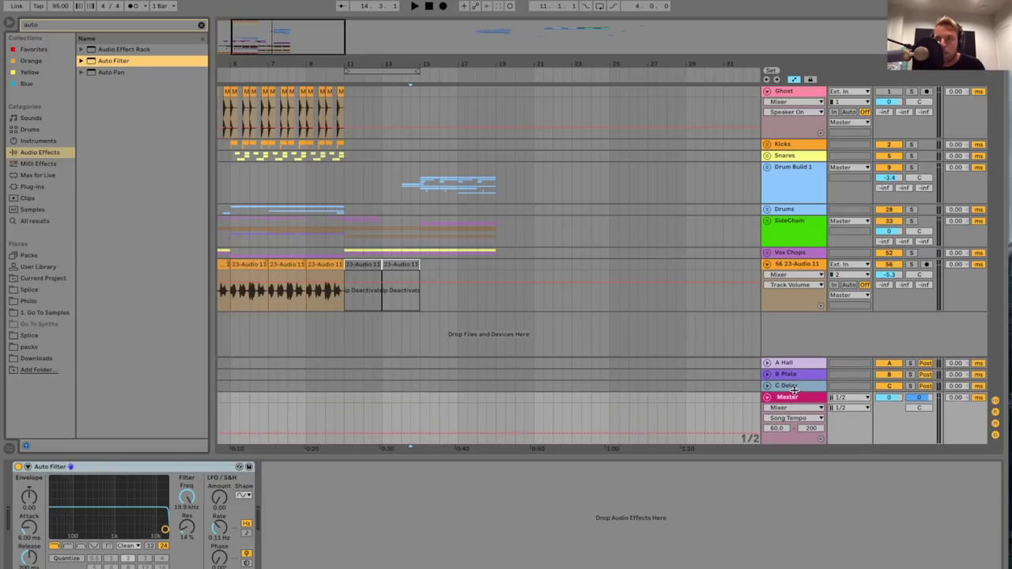
- Set the Master's Auto Filter to high-pass at 26.0 Hz with 20% resonance while playing the build
click(69, 546)
drag(190, 502, 197, 512)
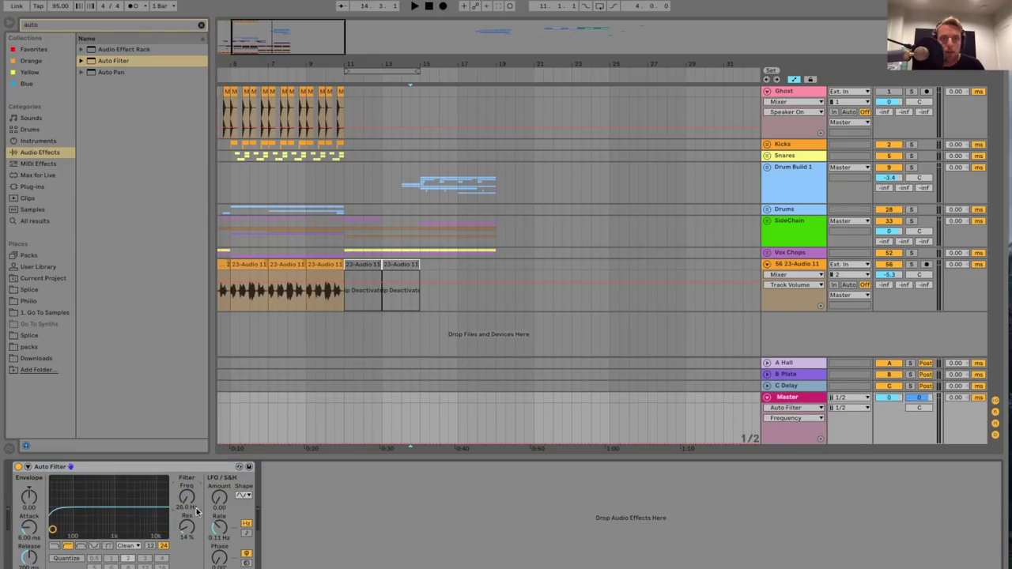
click(379, 420)
key(space)
drag(344, 64, 300, 148)
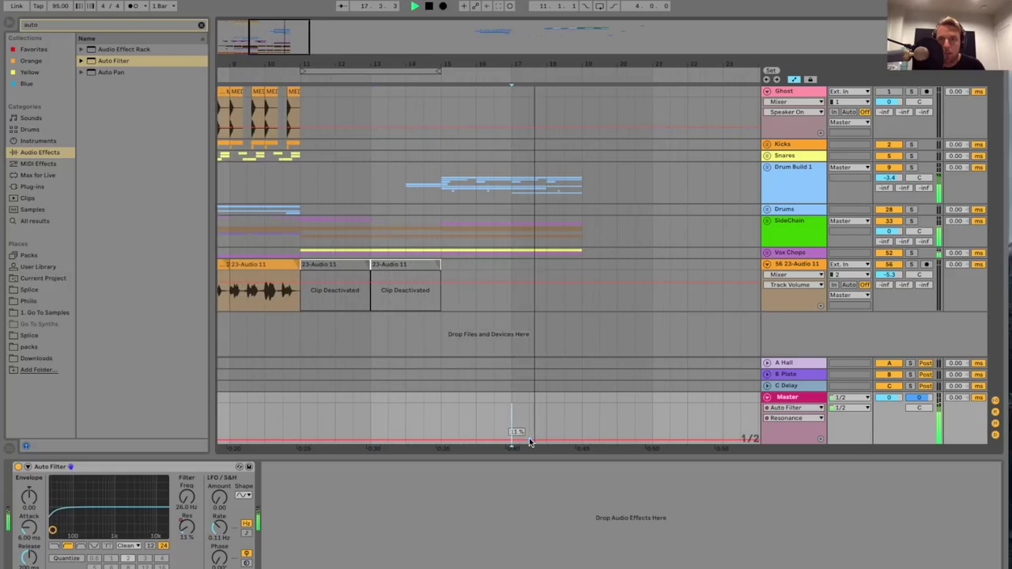
key(space)
- Automate the Master filter's frequency to ramp up before bar 19 and drop back at bar 19, checking it in playback
click(186, 499)
key(space)
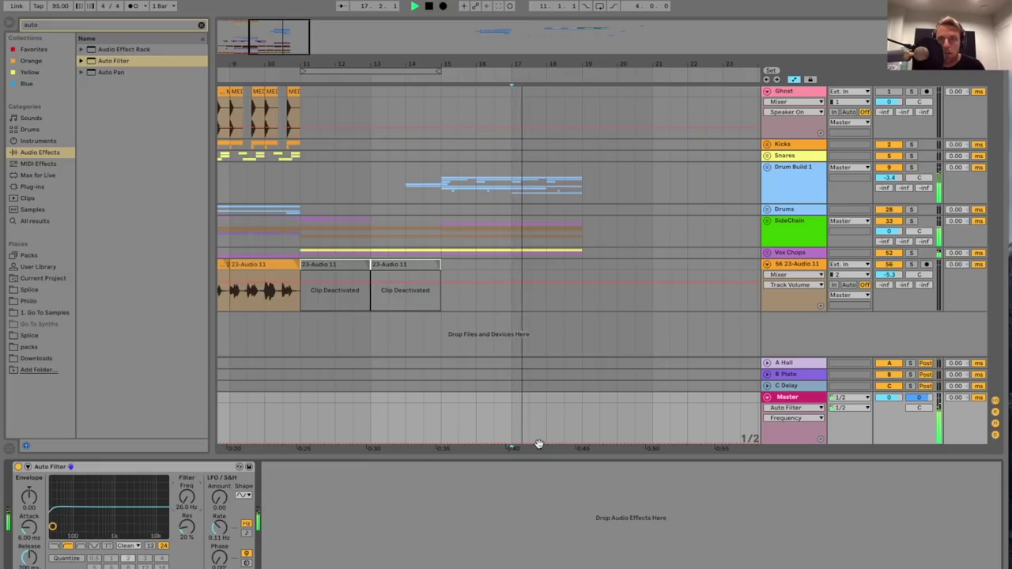
drag(535, 445, 535, 433)
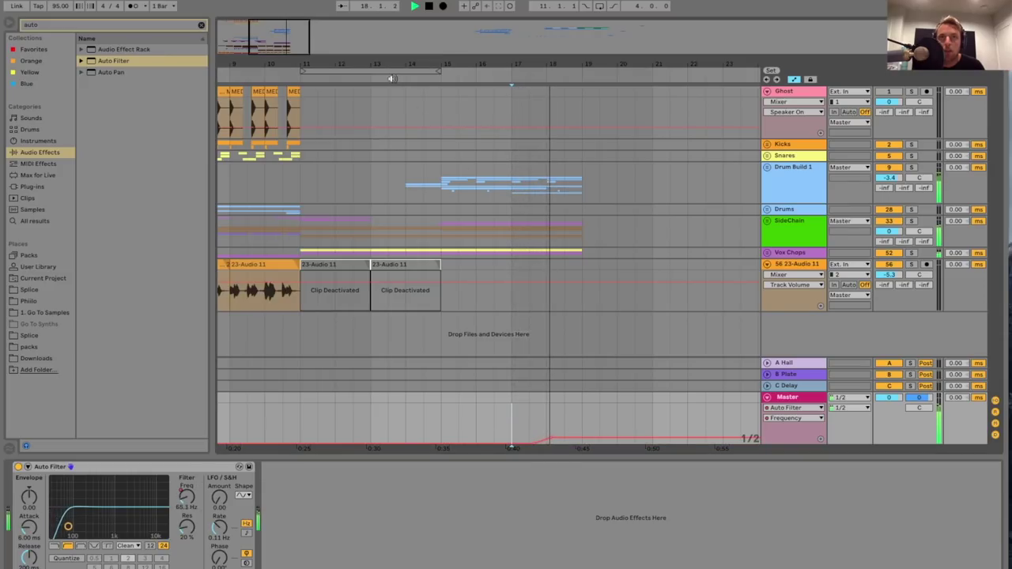
scroll(506, 346, up, 5)
scroll(657, 418, right, 1)
scroll(657, 419, right, 1)
key(space)
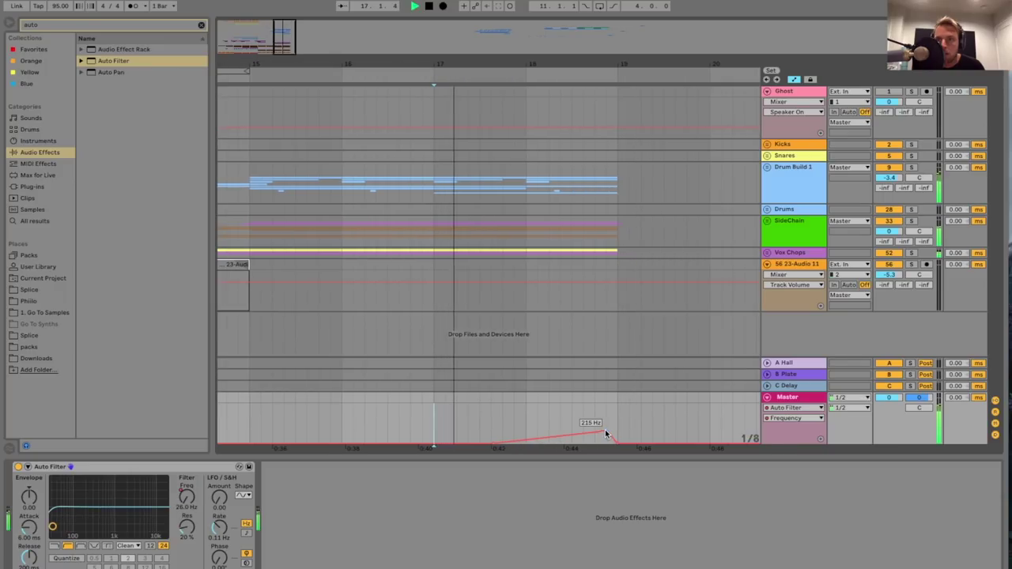
drag(606, 434, 606, 431)
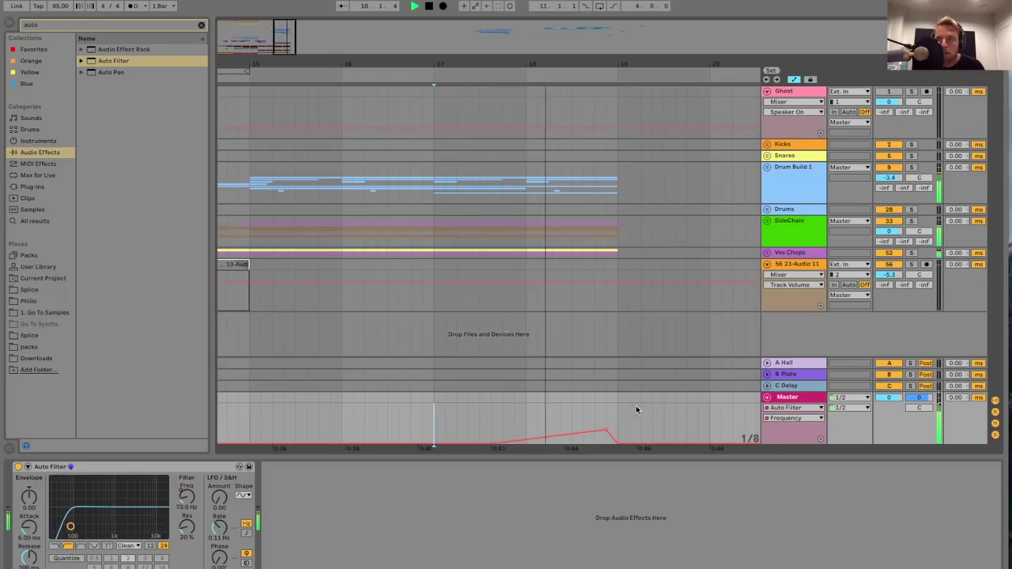
- Automate the Master Auto Filter's Device On parameter to stay on through the build and switch off at bar 19
scroll(629, 413, right, 1)
key(space)
click(18, 467)
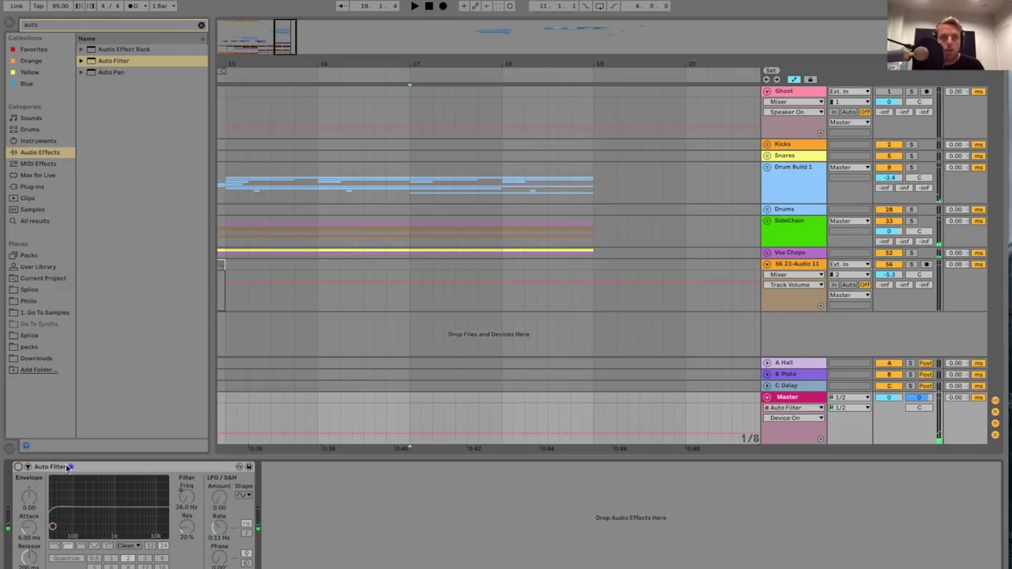
click(596, 431)
drag(582, 432, 582, 413)
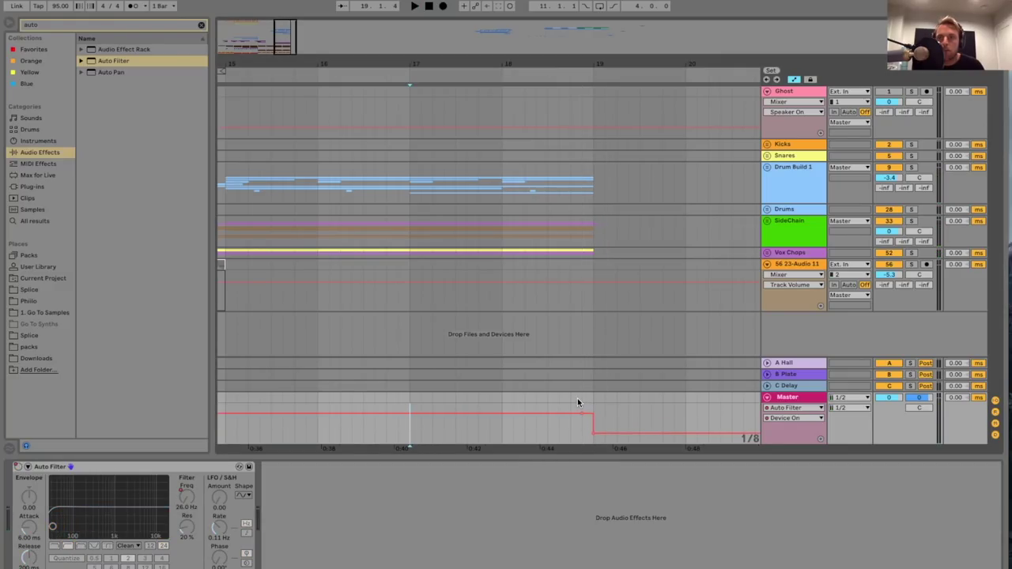
- Play back the end of the build to check the Master filter sweep, and inspect the SideChain group
click(548, 297)
key(space)
drag(337, 63, 402, 32)
key(space)
click(490, 236)
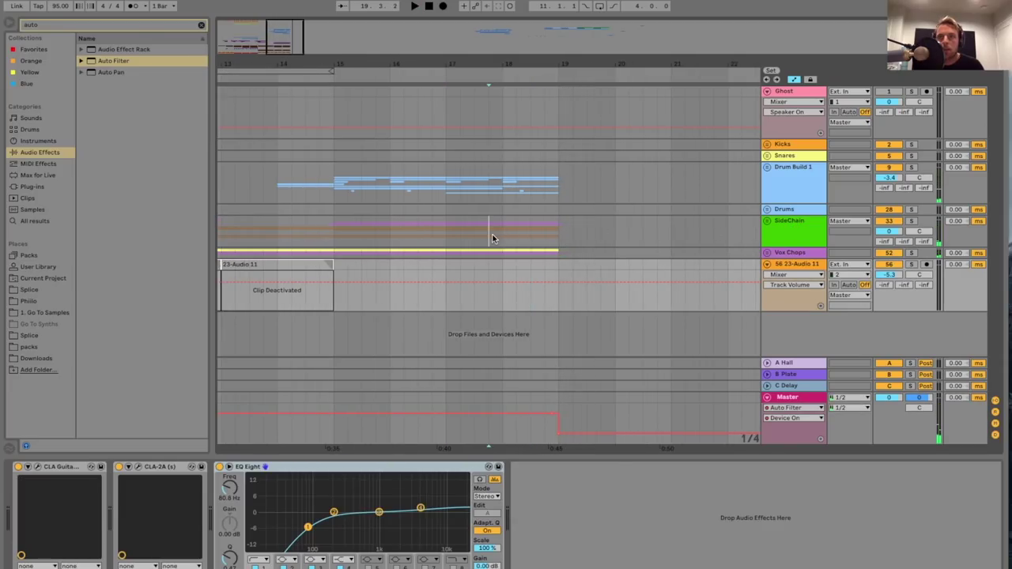
drag(279, 64, 296, 69)
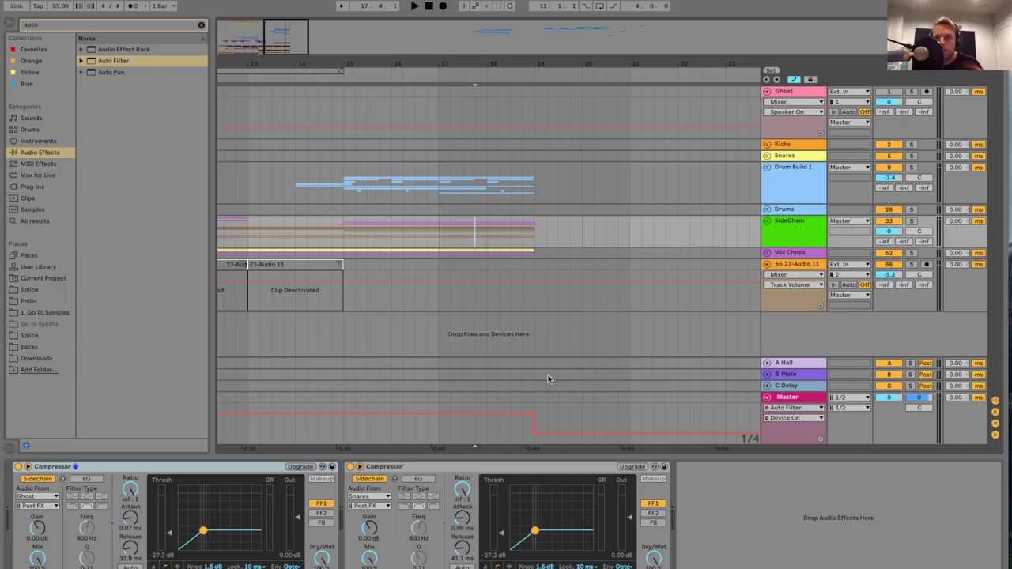
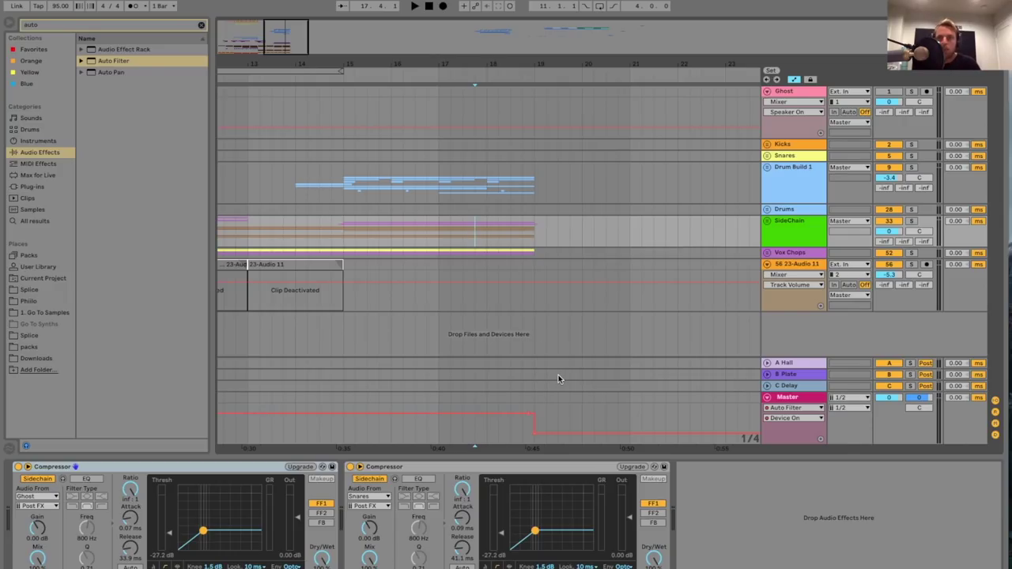
- Automate a slight dip in the Master track volume between bars 18 and 19 and play it back
click(820, 398)
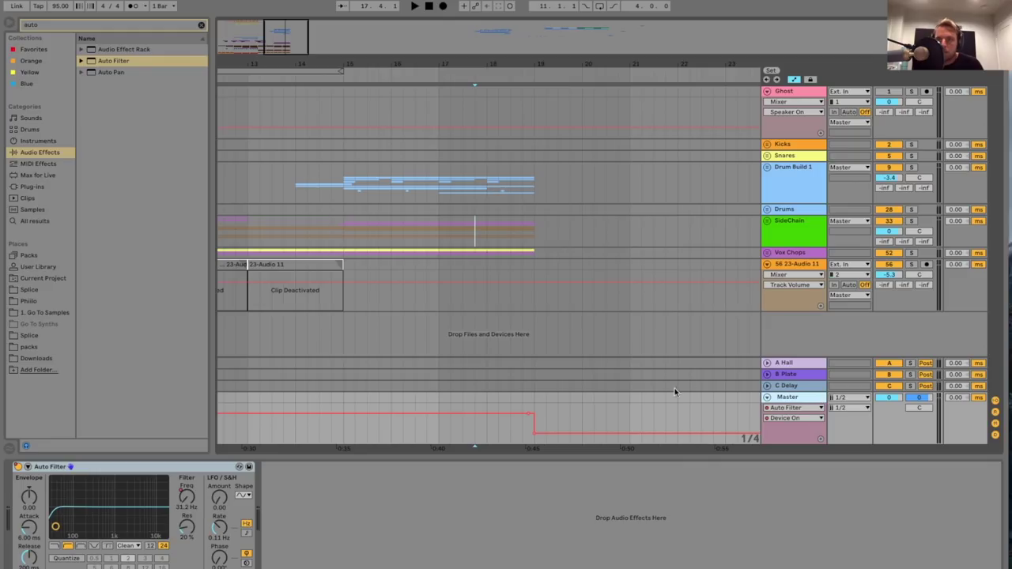
click(888, 400)
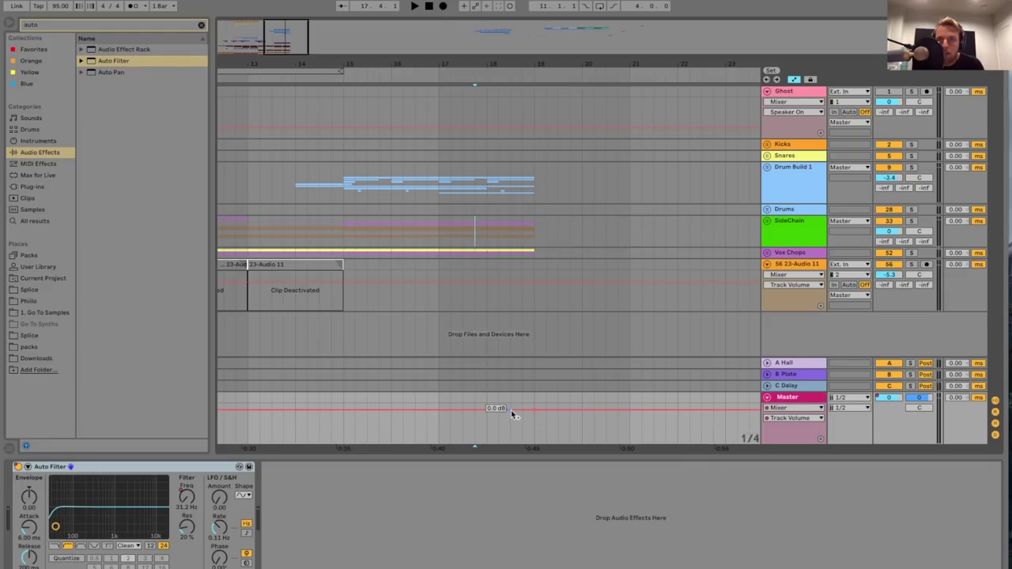
drag(527, 414, 526, 416)
key(space)
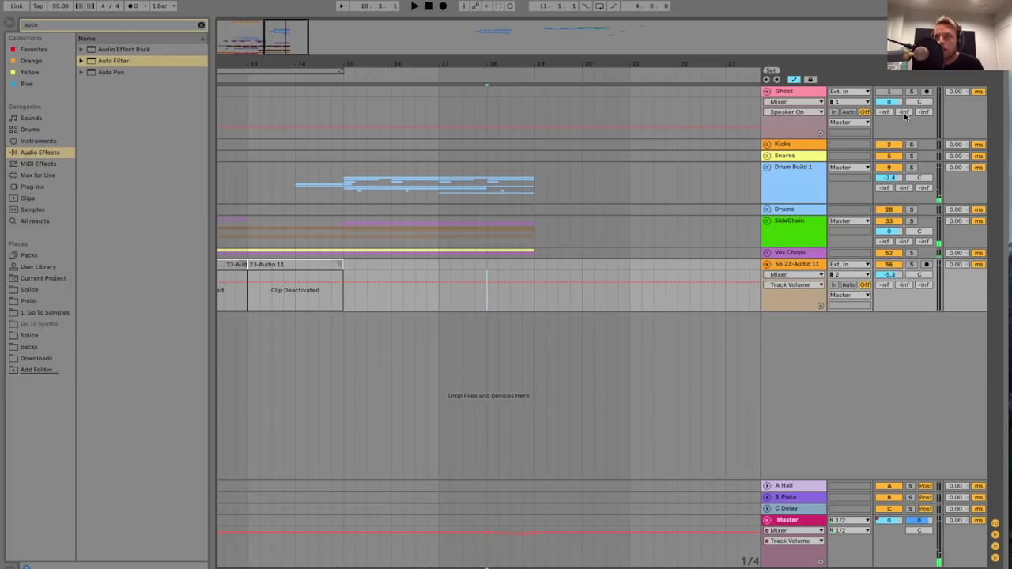
- Unfold the Kicks group and loop the two bars from bar 19 to bar 21
click(809, 186)
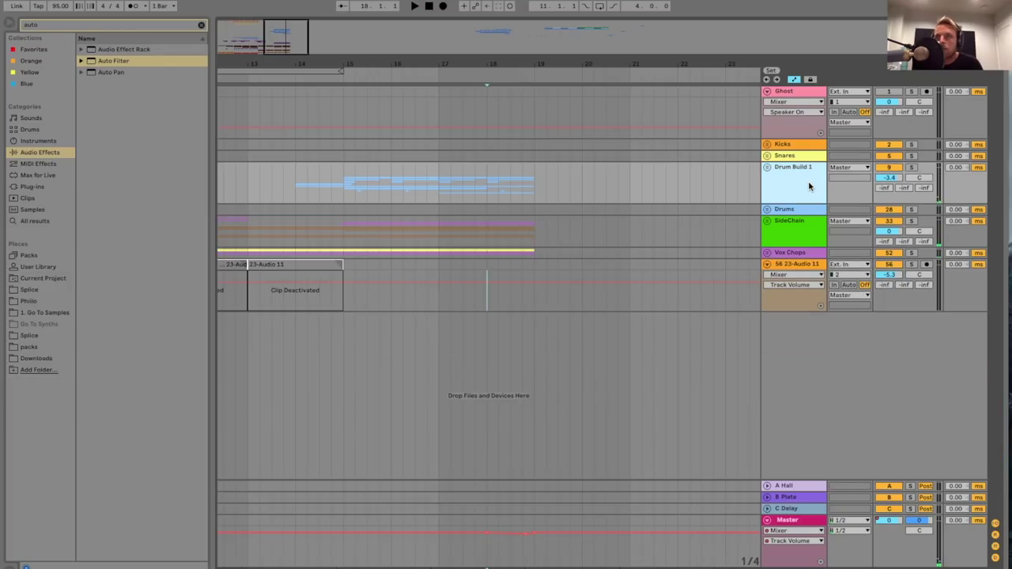
click(767, 144)
drag(288, 67, 664, 147)
drag(662, 70, 564, 71)
right_click(533, 74)
click(543, 82)
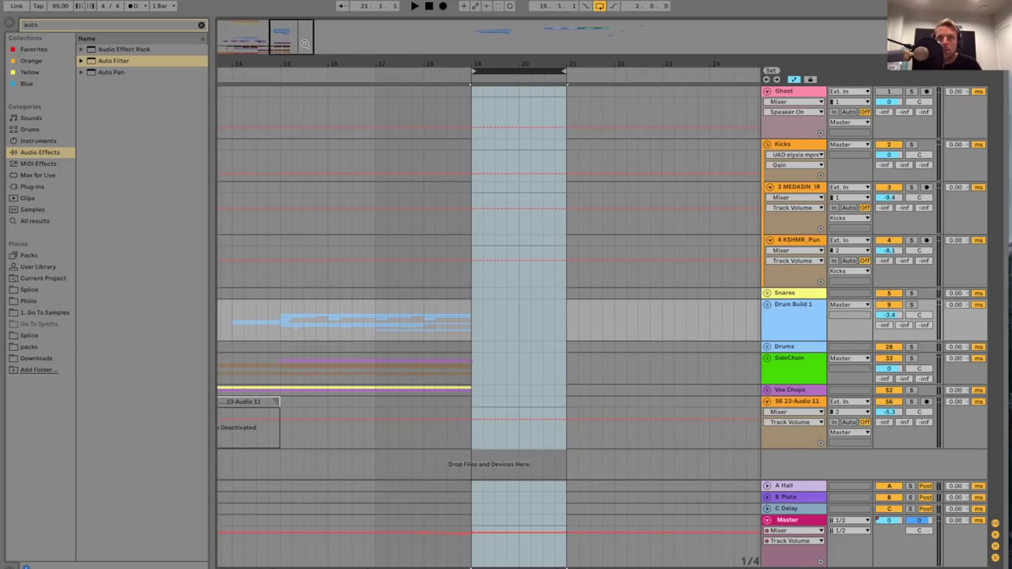
- Insert an audio track below the KSHMR kick track and search the browser for "kshmr kick"
drag(306, 44, 310, 68)
click(790, 241)
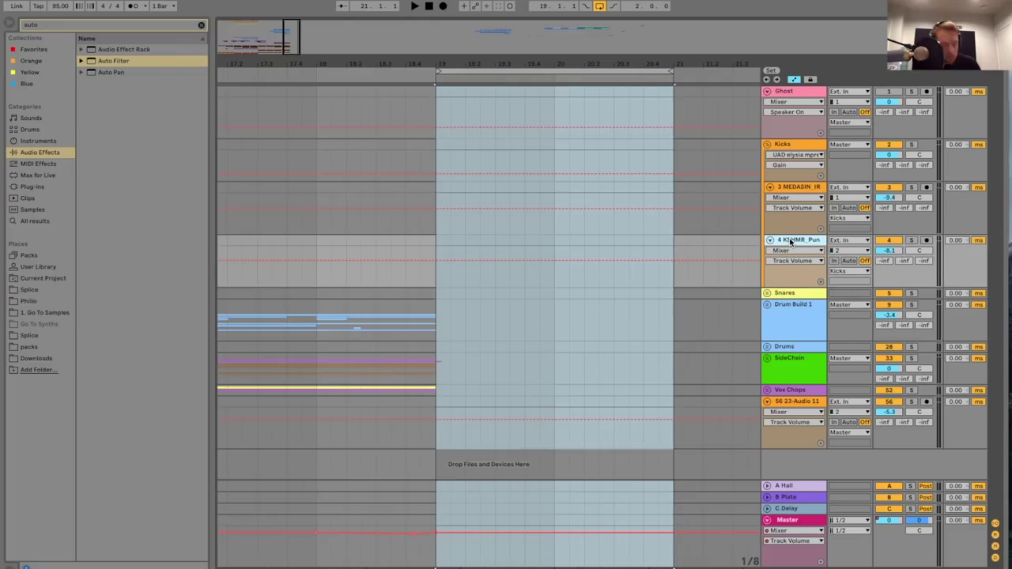
key(ctrl+t)
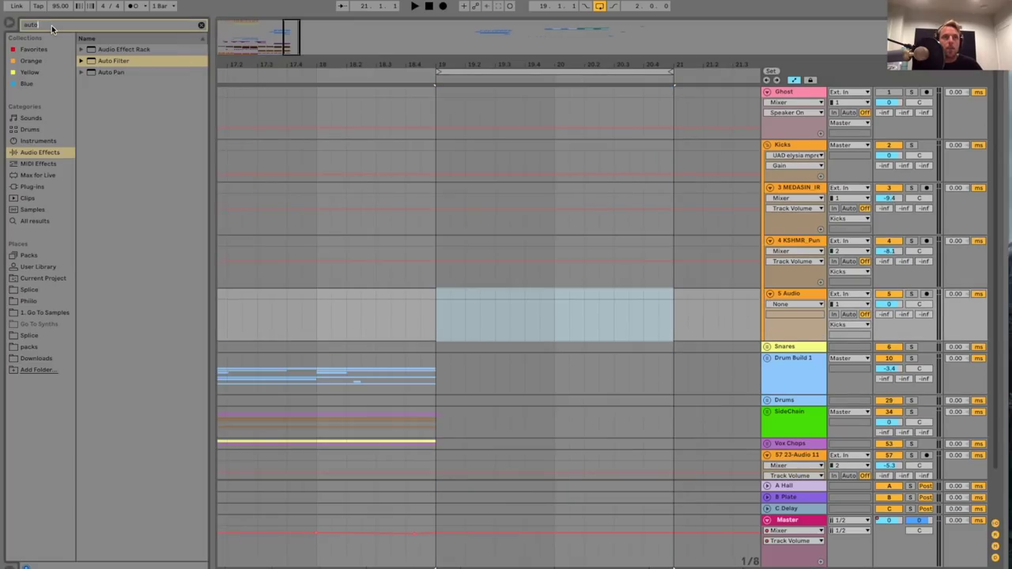
text(kshmr k)
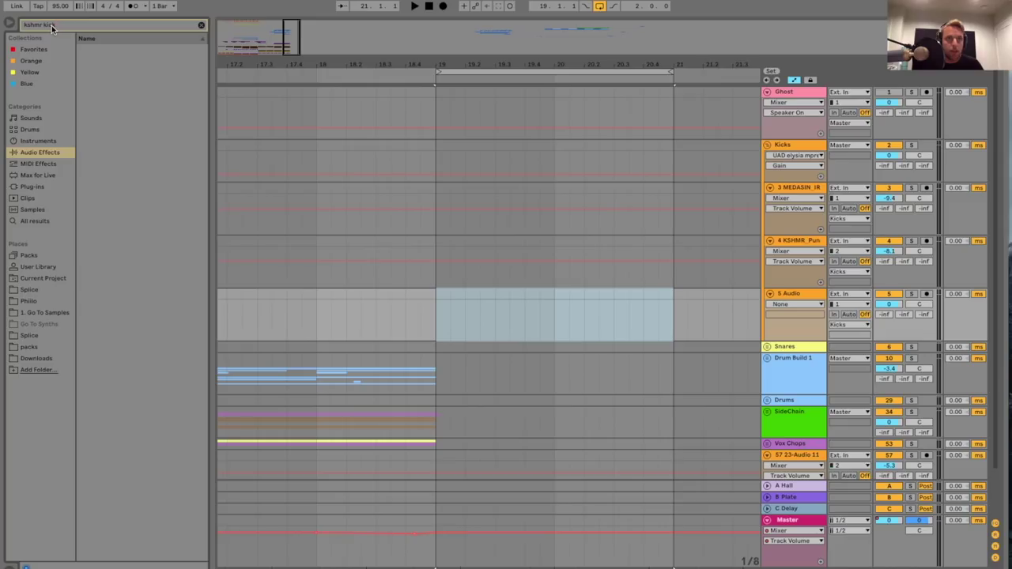
- Limit the "kshmr kick" search to the Splice folder and audition the kicks in Sounds of KSHMR Vol. 3
text(ick)
click(44, 274)
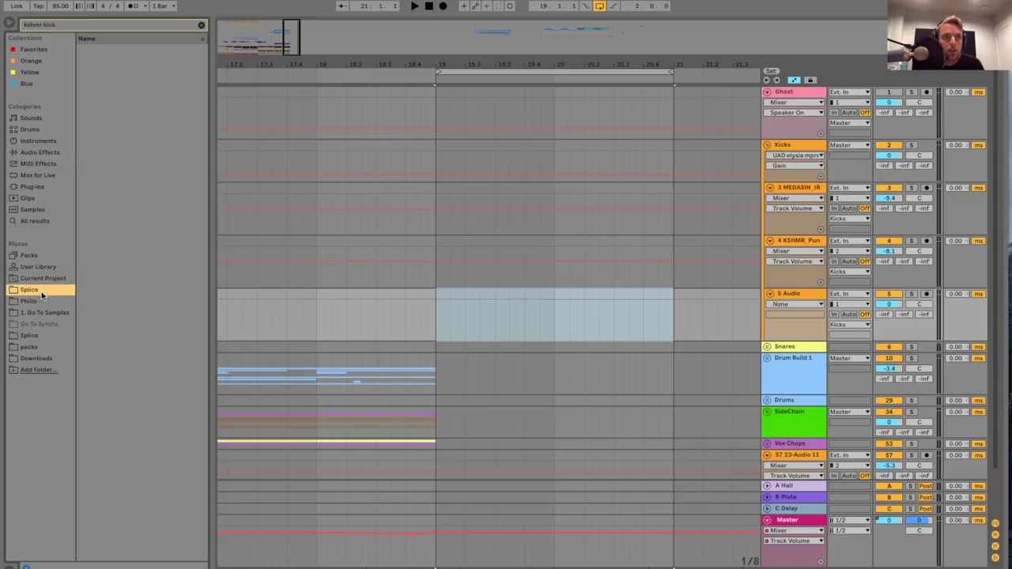
click(32, 335)
click(96, 95)
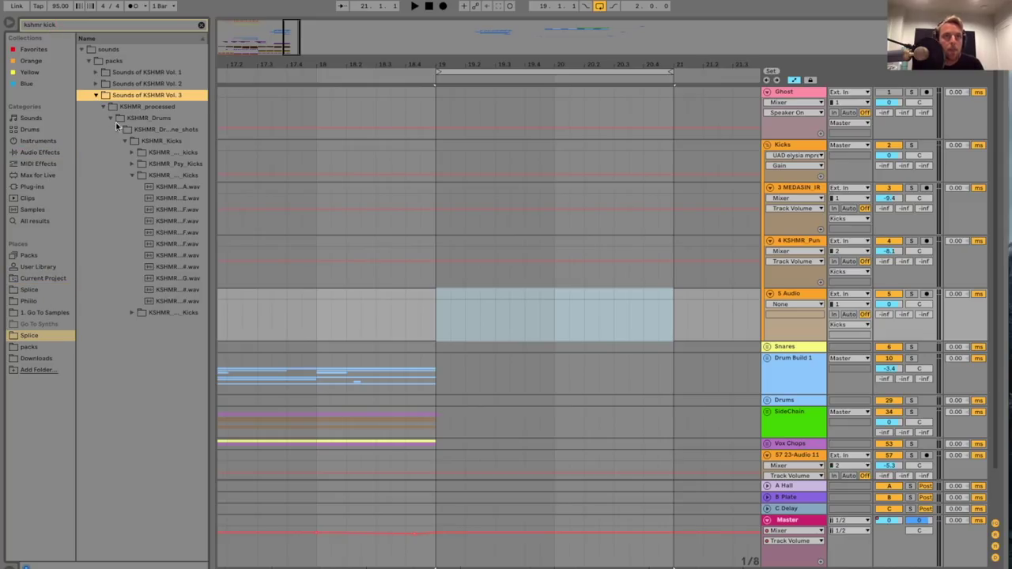
click(164, 189)
click(173, 200)
click(177, 211)
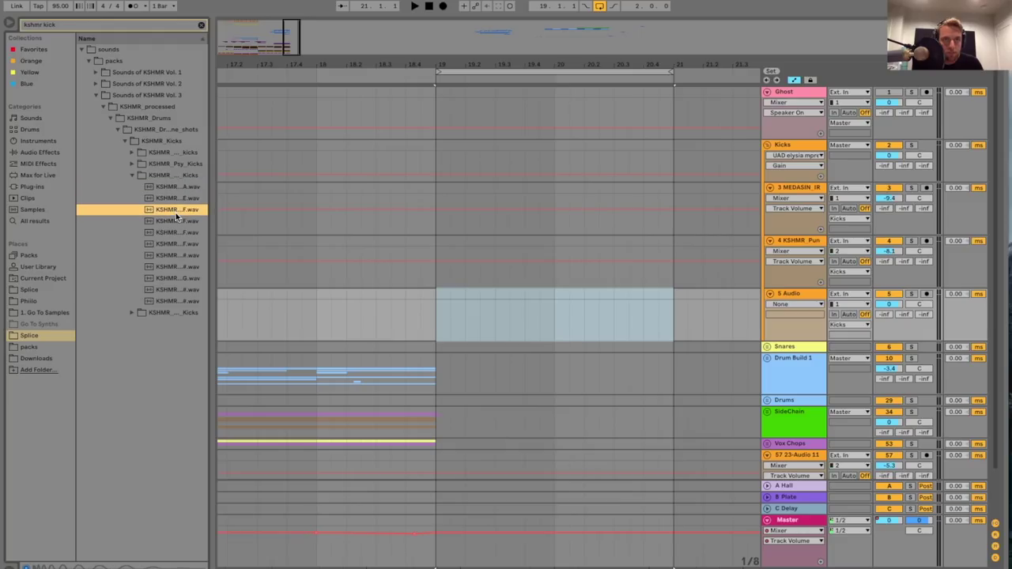
click(182, 221)
click(181, 237)
click(185, 245)
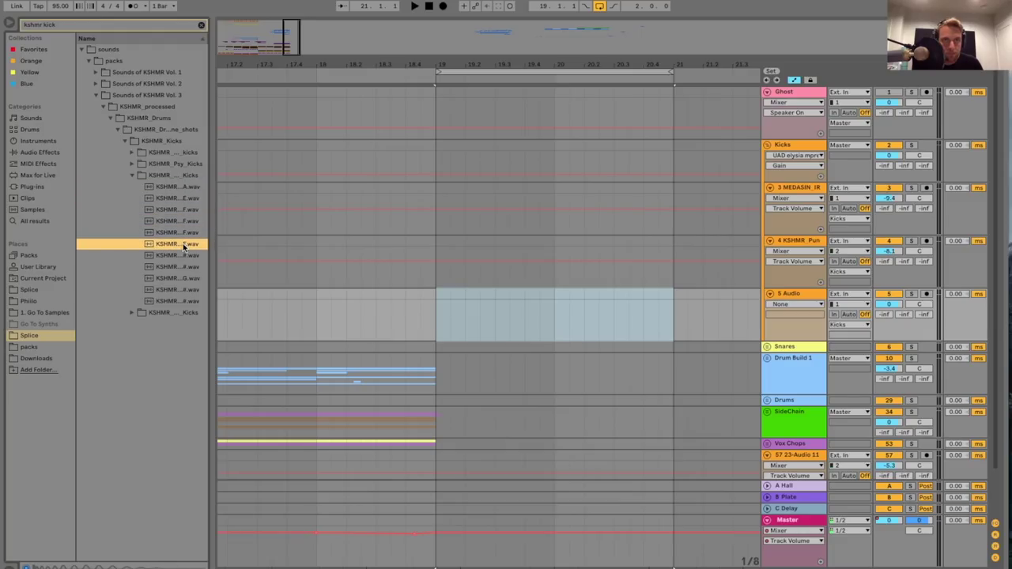
click(181, 234)
- Place the chosen KSHMR kick at bar 19 on track 5 at -7.8 dB, repeated as a nine-hit syncopated pattern up to bar 21
drag(184, 235, 441, 332)
drag(893, 305, 894, 315)
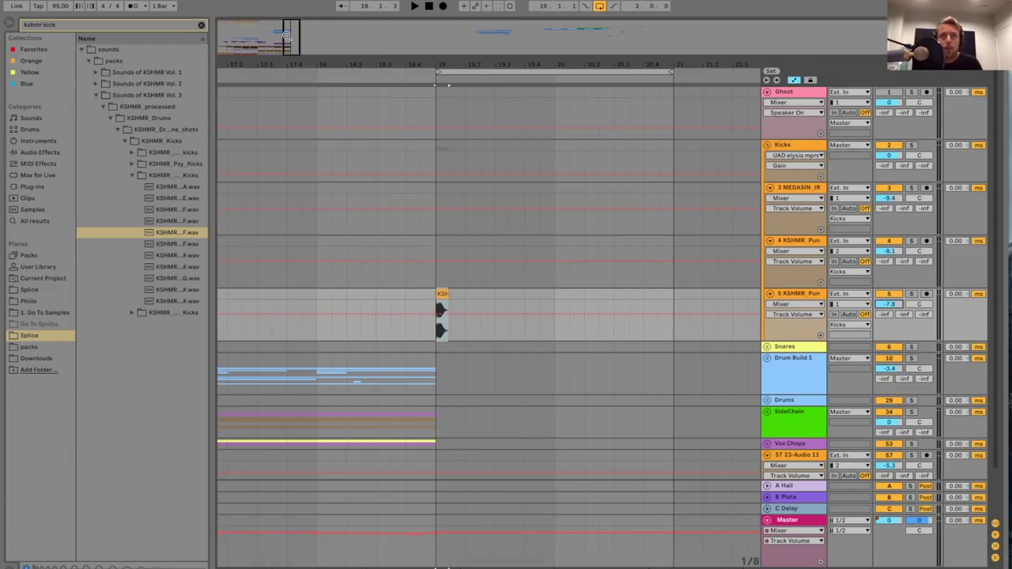
drag(287, 35, 293, 55)
scroll(501, 311, right, 6)
key(space)
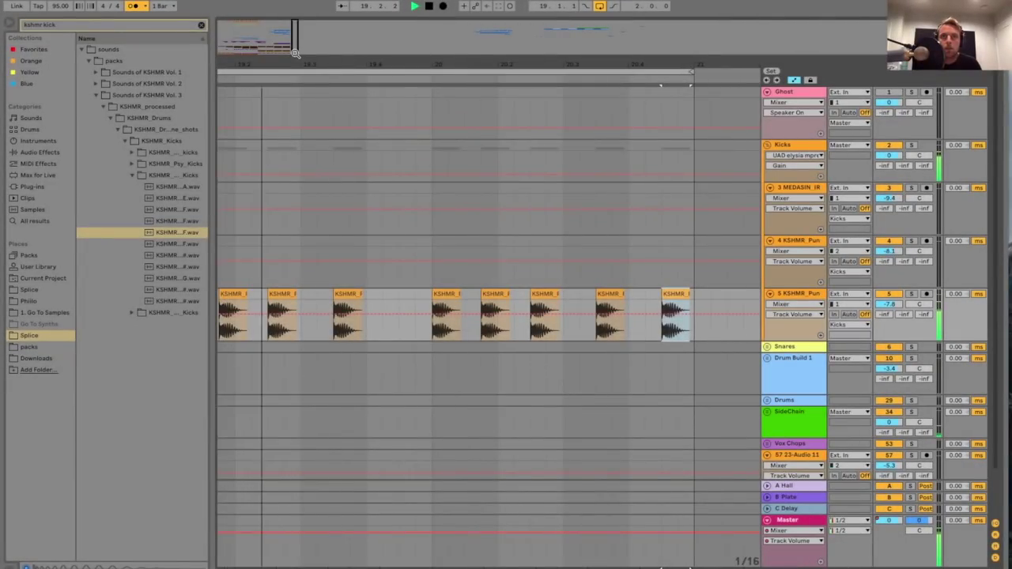
key(minus)
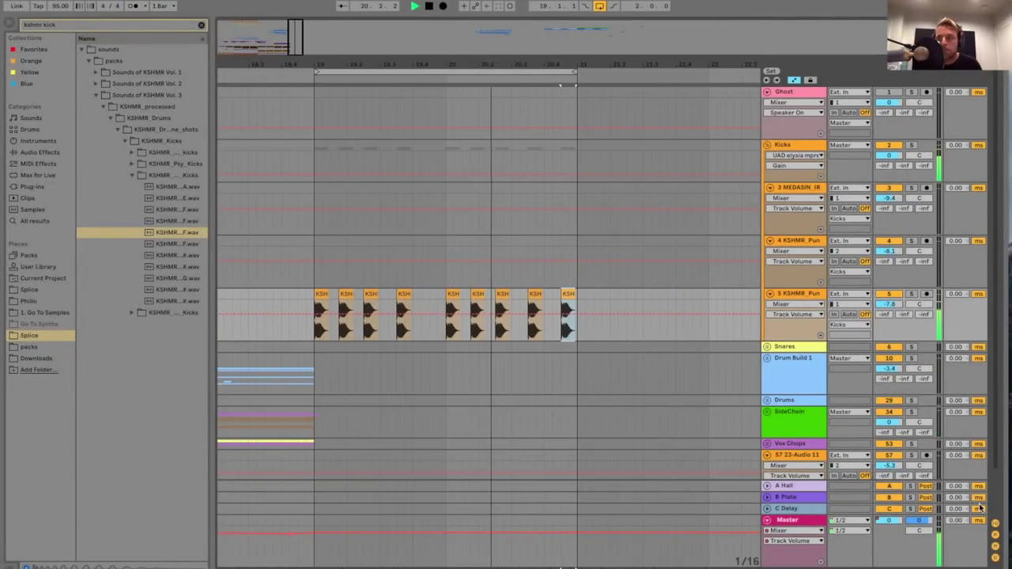
scroll(617, 334, down, 2)
scroll(766, 263, up, 2)
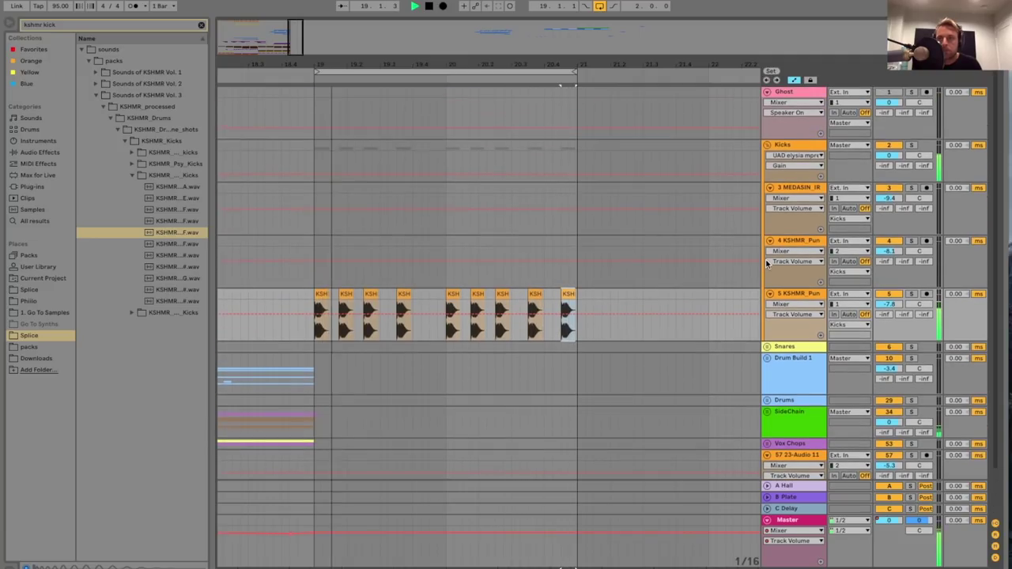
key(space)
- Fold the Kicks group, unfold the Snares group and search the Splice samples for "snare"
click(768, 146)
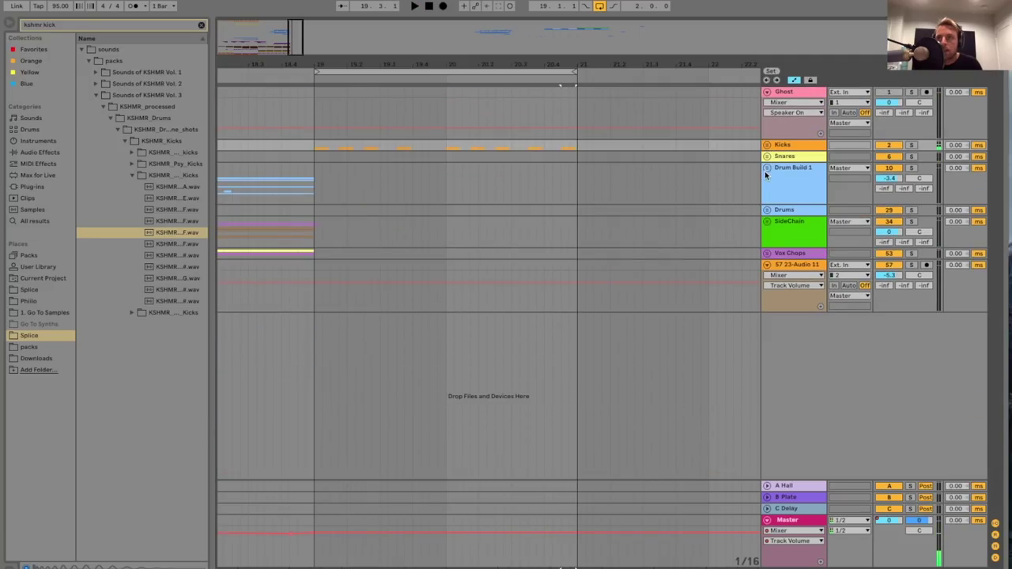
click(766, 158)
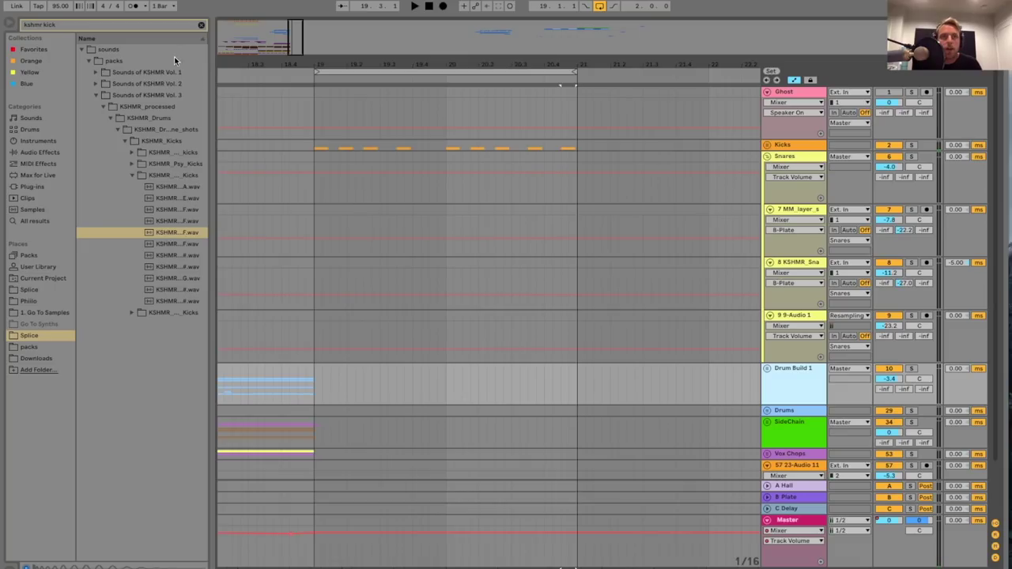
click(136, 26)
click(136, 27)
text(sn)
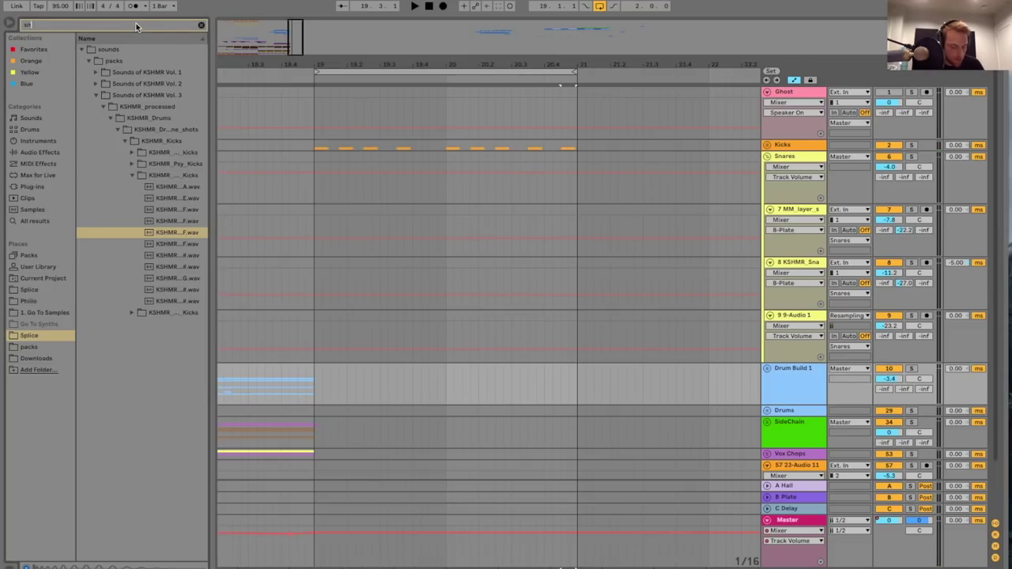
text(are)
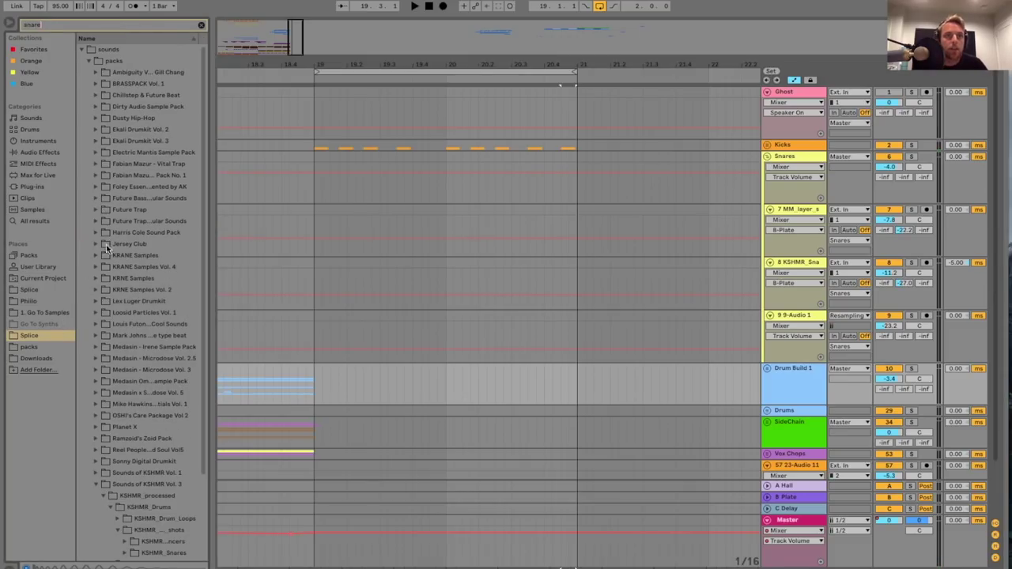
- Browse the Ekali Drumkit Vol. 3 and Vol. 2 packs for snares and audition the one-shot clap sample
click(96, 141)
click(104, 153)
click(110, 164)
click(118, 176)
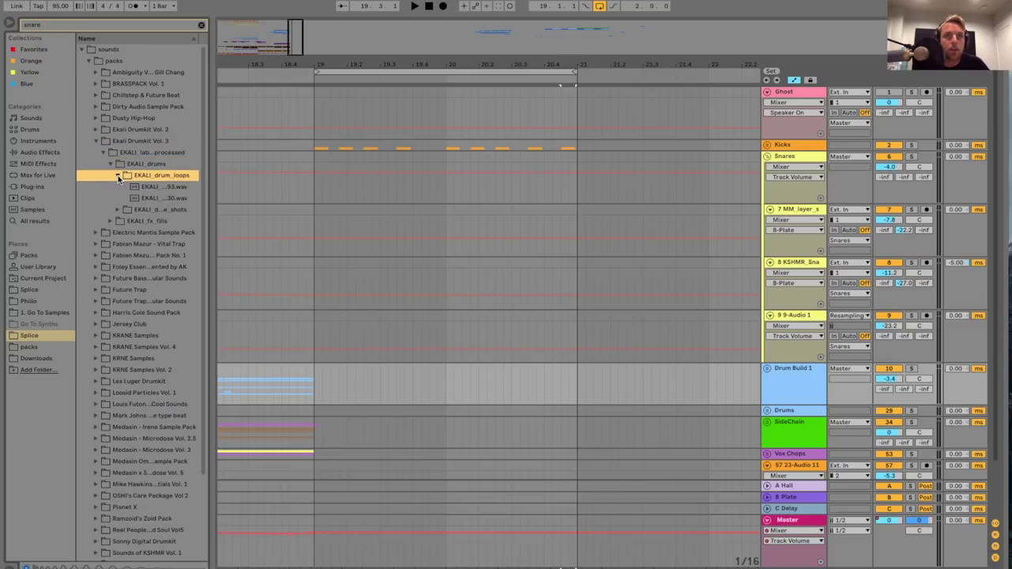
click(120, 210)
click(117, 209)
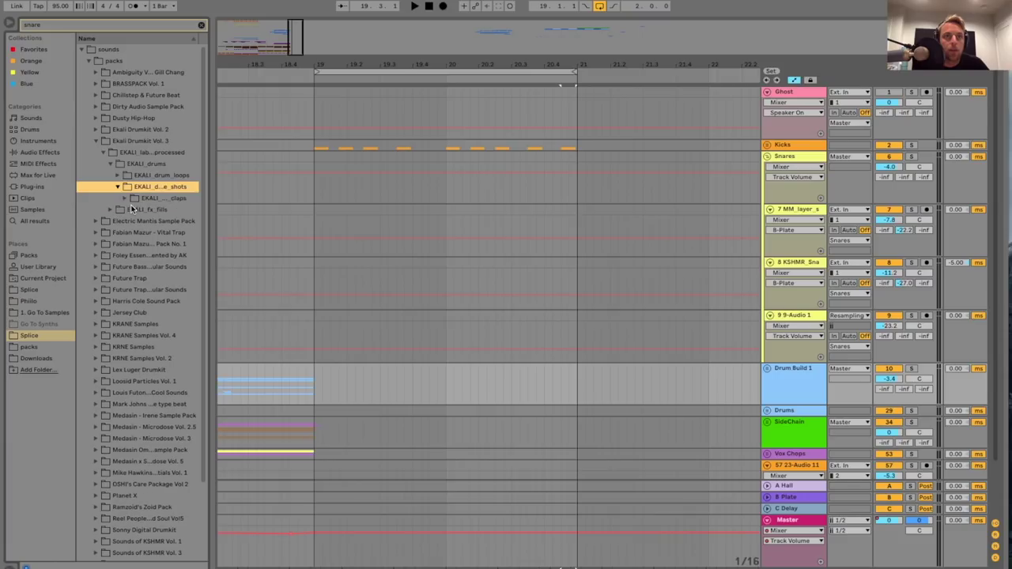
click(125, 199)
click(119, 210)
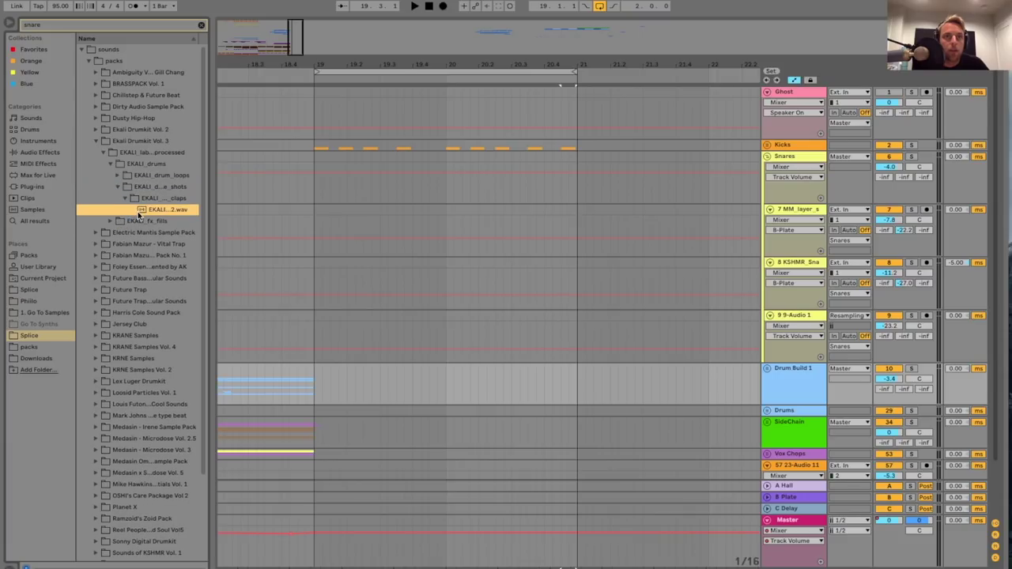
click(96, 132)
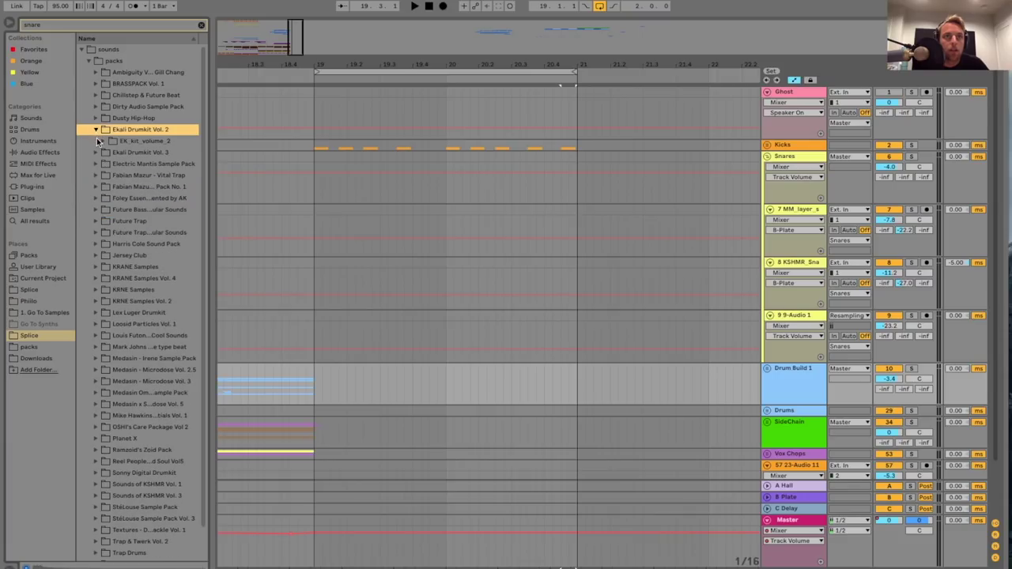
click(104, 142)
click(108, 149)
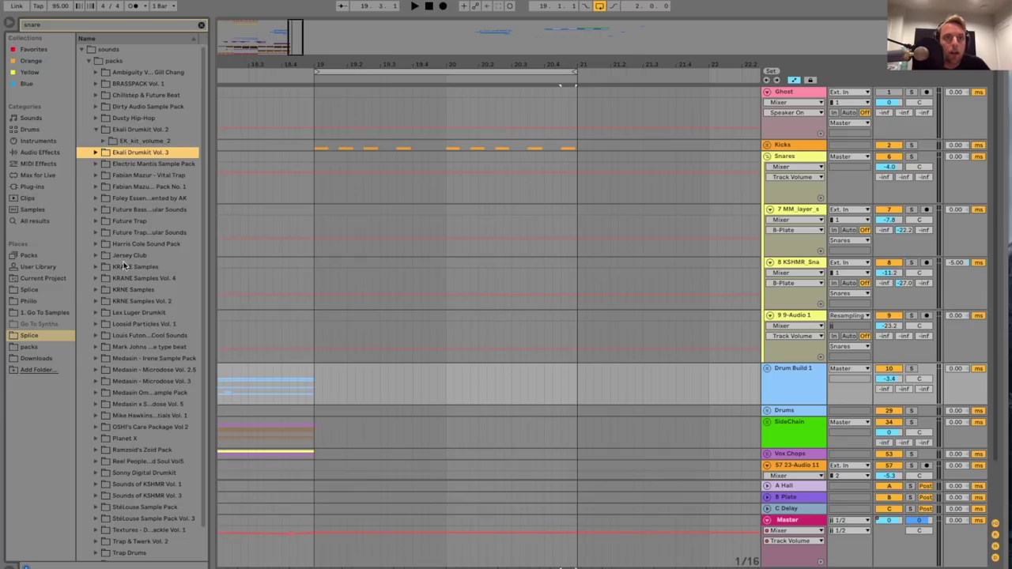
- Audition the snare in the Snares & Claps folder of KRNE Samples Vol. 2
scroll(122, 345, down, 1)
scroll(124, 344, up, 1)
click(96, 301)
click(103, 301)
click(111, 312)
click(118, 324)
click(126, 334)
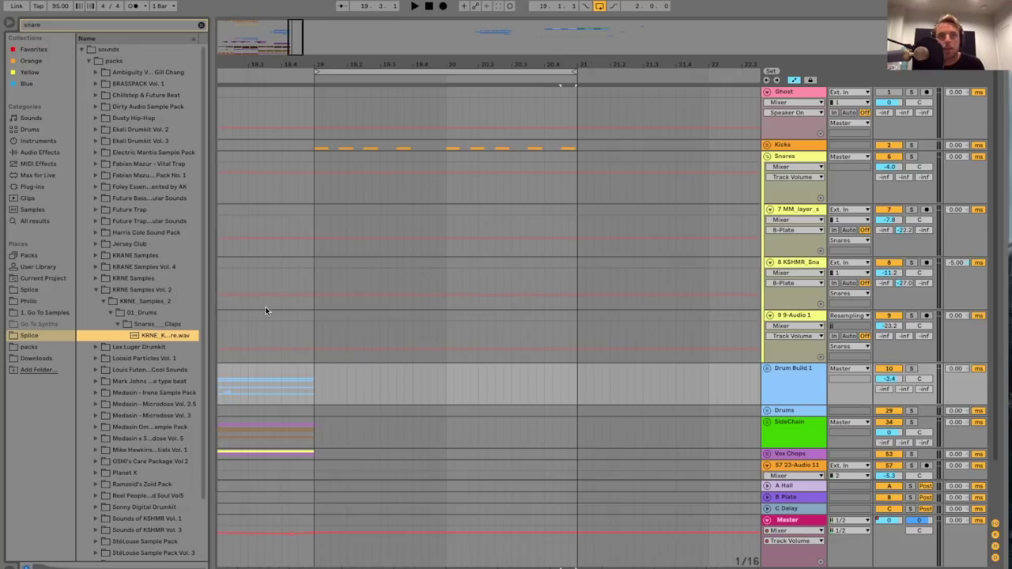
- Place KRNE_Kink_Snare just after bar 19 on a new audio track below track 9 in the Snares group
drag(145, 338, 514, 335)
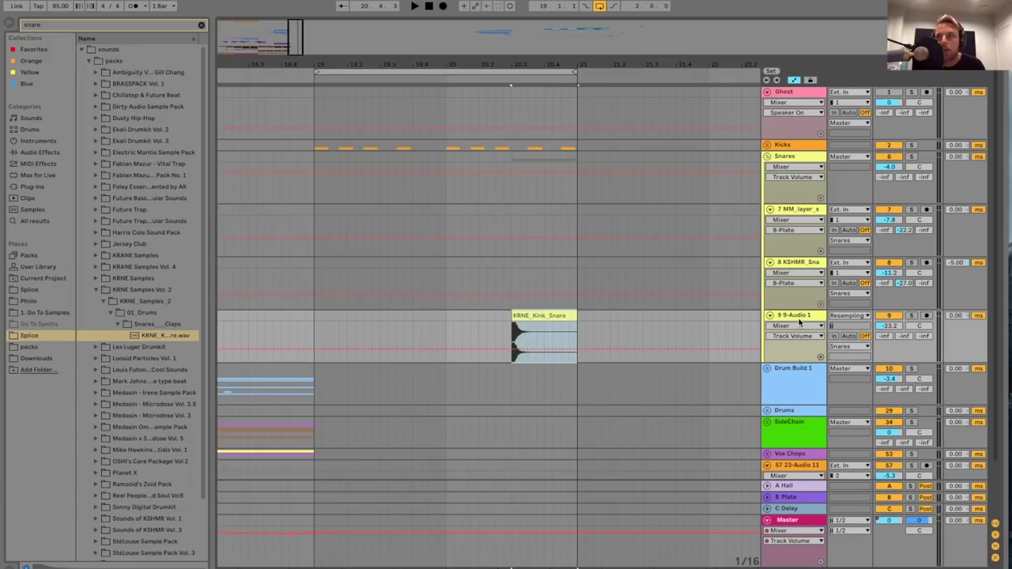
click(813, 316)
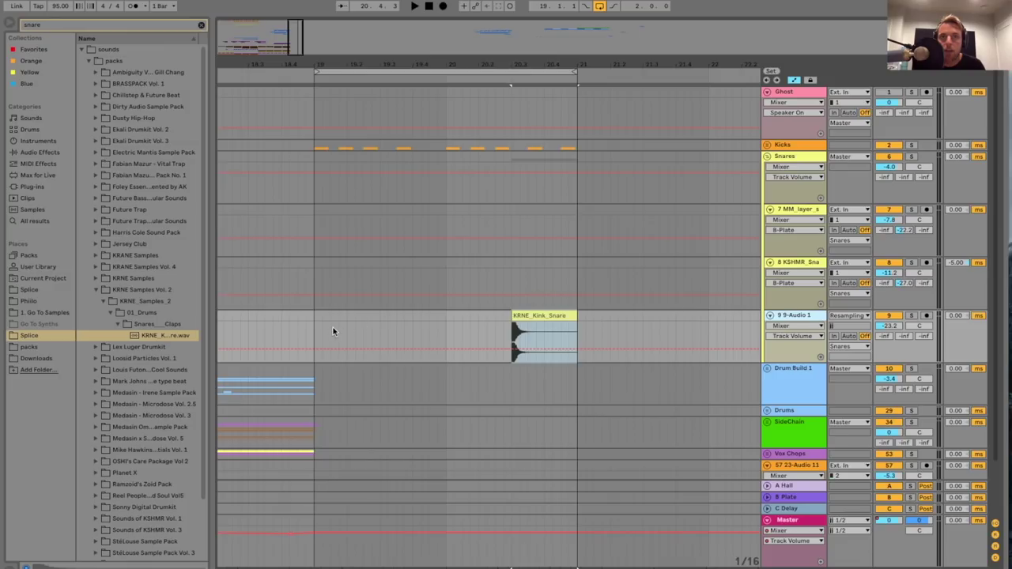
key(ctrl+t)
click(519, 334)
drag(519, 333, 360, 390)
key(space)
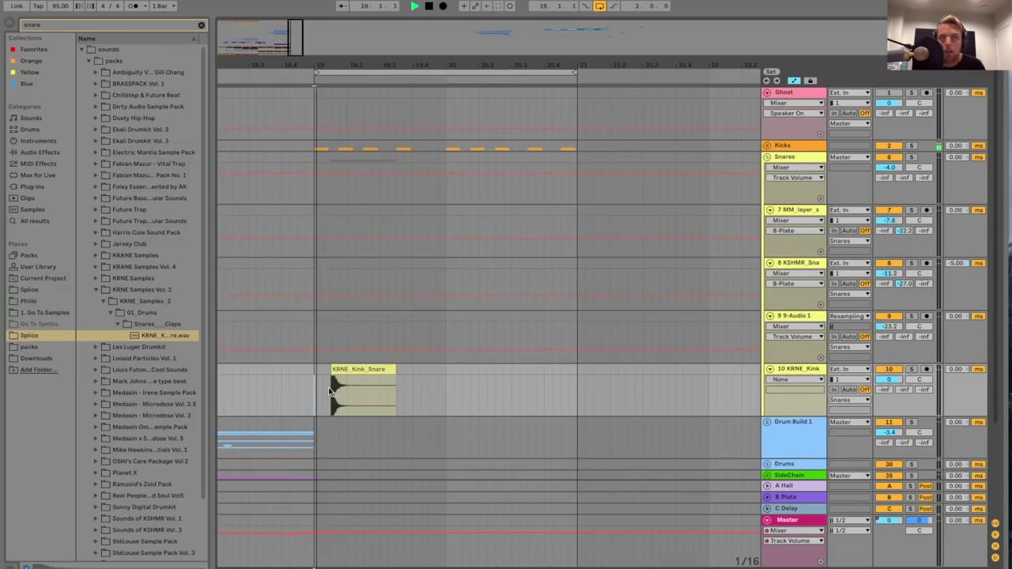
key(space)
- Lower the KRNE snare track to -4.3 dB, move its clip to beat 19.2 and play it back
drag(888, 380, 889, 397)
click(350, 371)
drag(351, 371, 368, 371)
click(317, 395)
key(space)
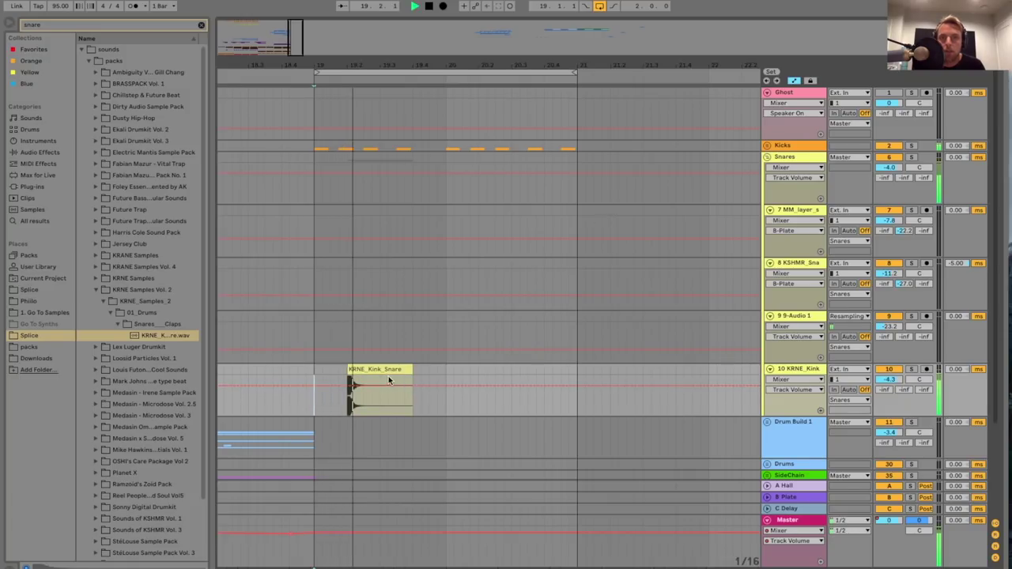
- Duplicate the KRNE snare so it hits on beats 2 and 4 of bars 19 and 20, and play back the loop
key(ctrl+d)
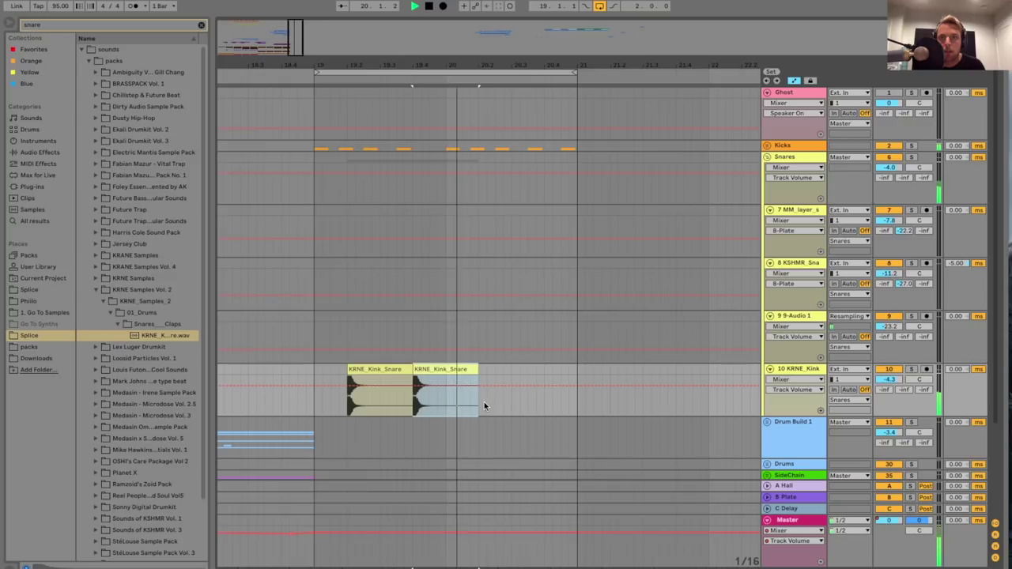
key(space)
key(ctrl+d)
key(ctrl+d)
click(316, 399)
key(space)
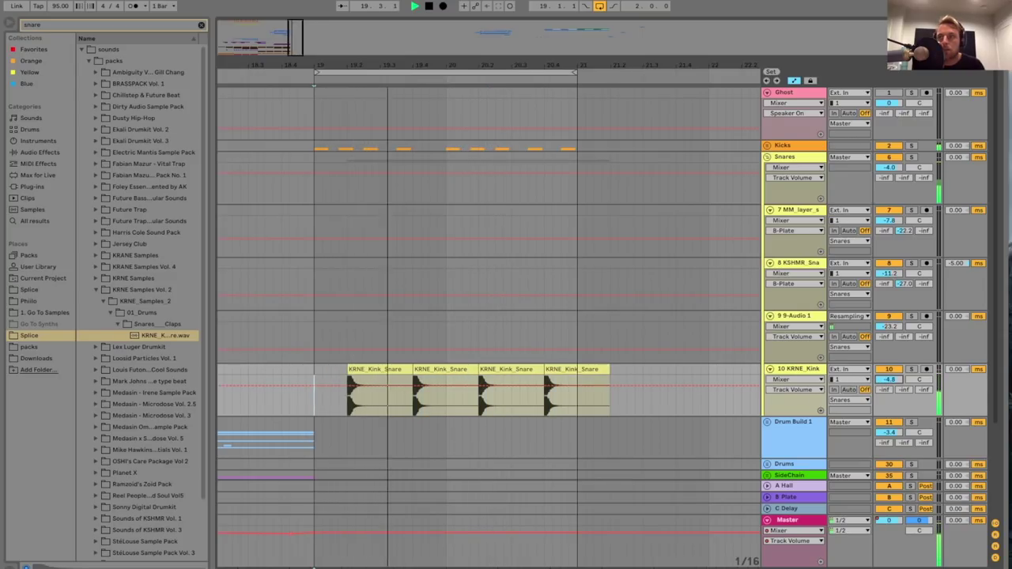
- Lower the KRNE snare track to -5.9 dB and insert an audio track below it
scroll(691, 360, down, 3)
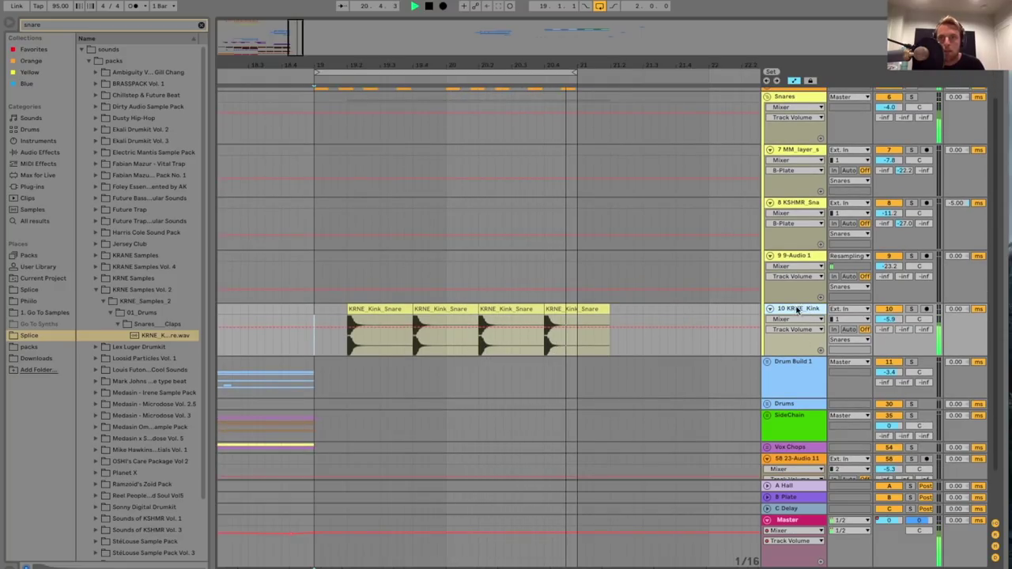
key(ctrl+t)
key(space)
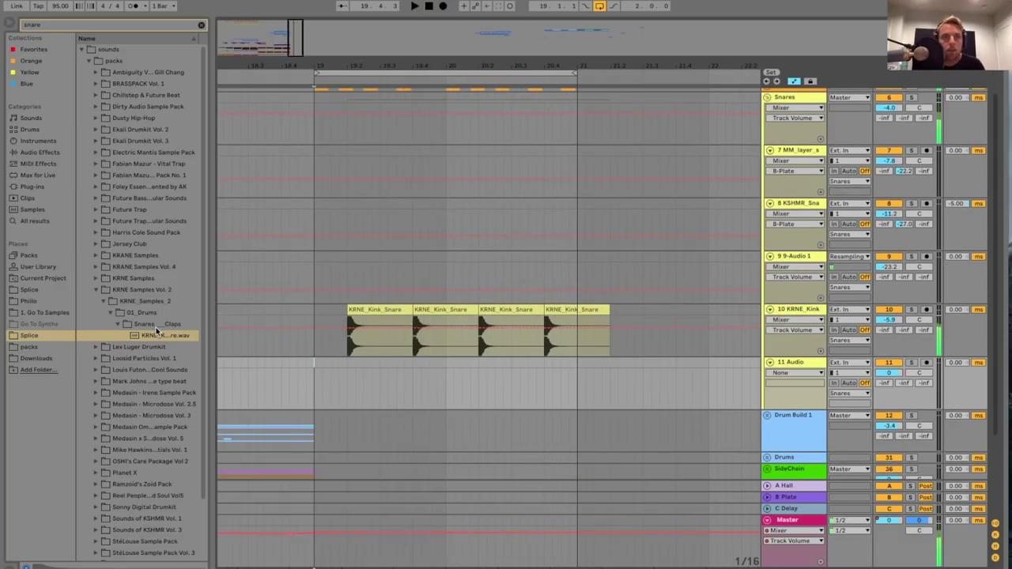
- Browse the snare results and open the snares in the Medasin - Microdose Vol. 2.5 pack
key(ctrl+f)
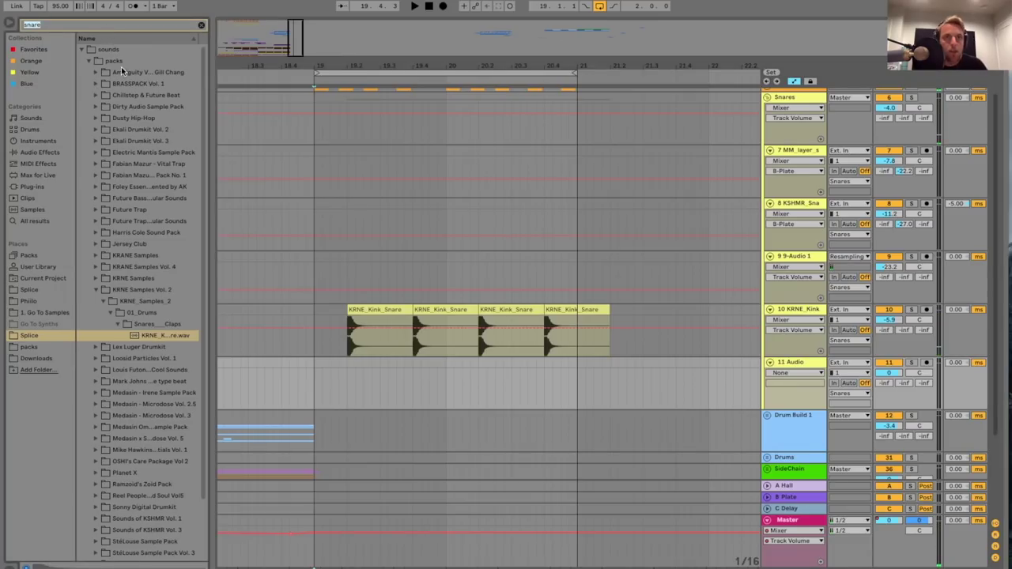
scroll(101, 341, down, 3)
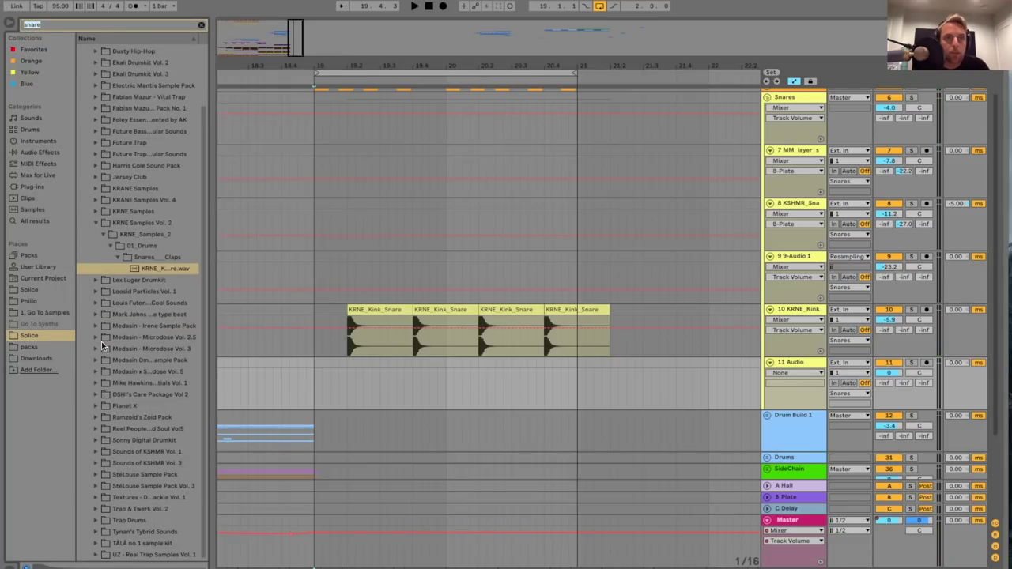
click(96, 339)
click(103, 349)
click(111, 361)
click(121, 371)
click(130, 382)
- Audition the snares in the Medasin - Irene Sample Pack
click(96, 326)
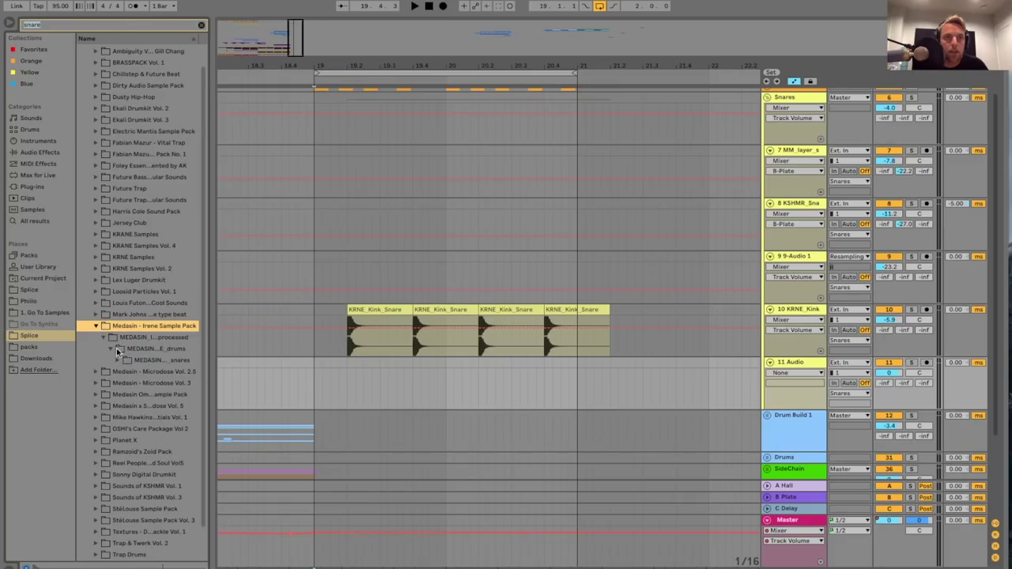
click(117, 360)
click(145, 372)
click(162, 394)
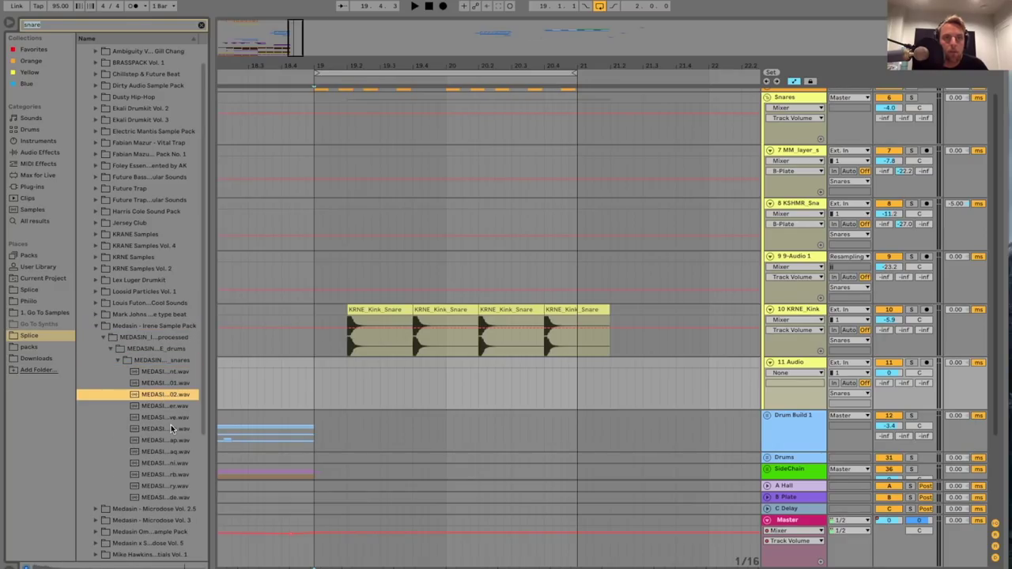
click(171, 428)
click(172, 440)
click(173, 432)
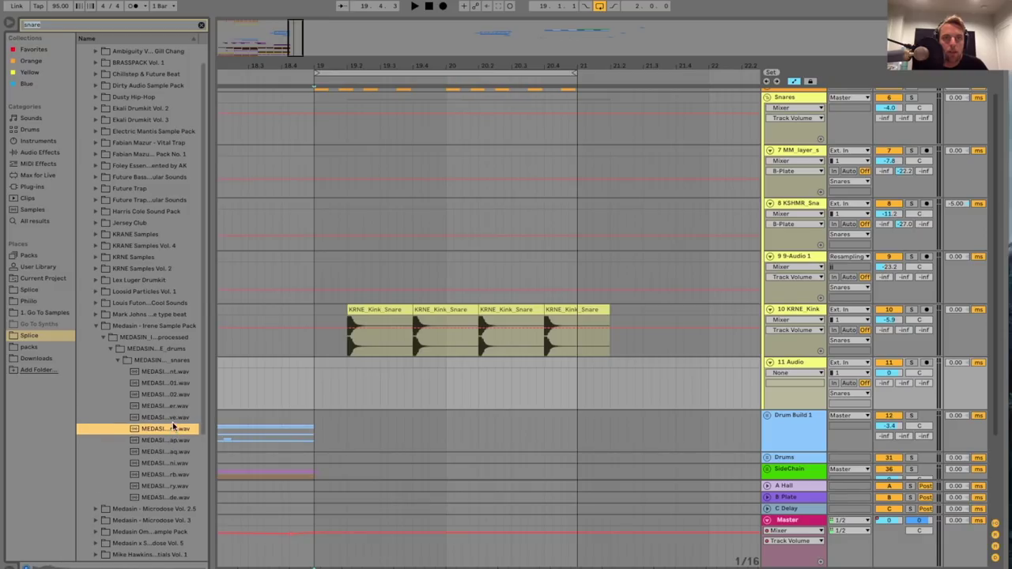
click(173, 421)
click(172, 440)
click(172, 452)
click(169, 463)
click(172, 475)
click(174, 486)
click(177, 440)
- Layer the chosen Medasin snare on track 11 under each of the four KRNE snare hits
drag(176, 429, 416, 382)
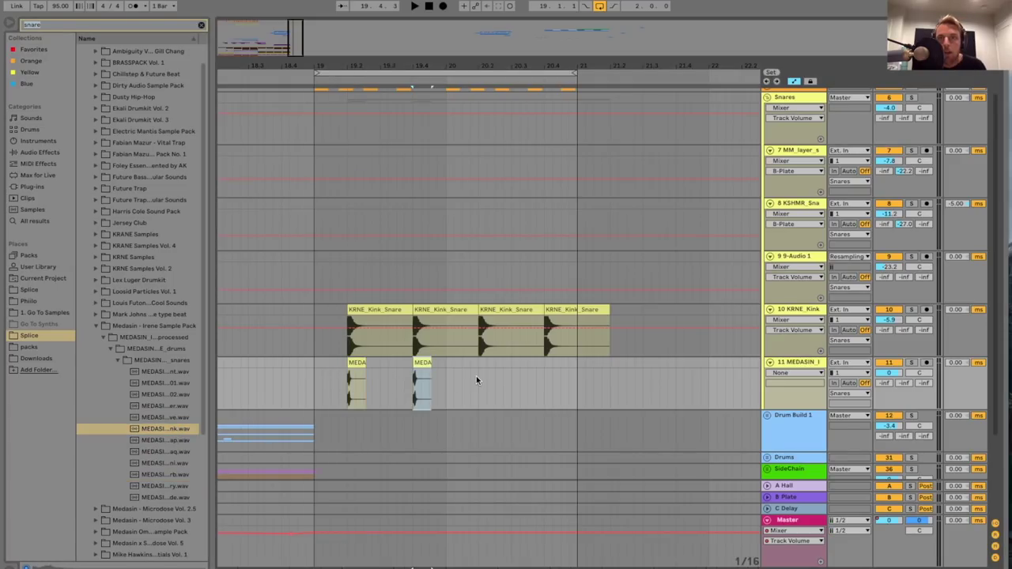
click(477, 376)
key(super+v)
click(549, 375)
key(super+v)
drag(562, 364, 553, 366)
- Set the Medasin snare track to -4.2 dB with a -5.00 ms track delay and play the loop
drag(291, 389, 298, 389)
drag(897, 373, 898, 385)
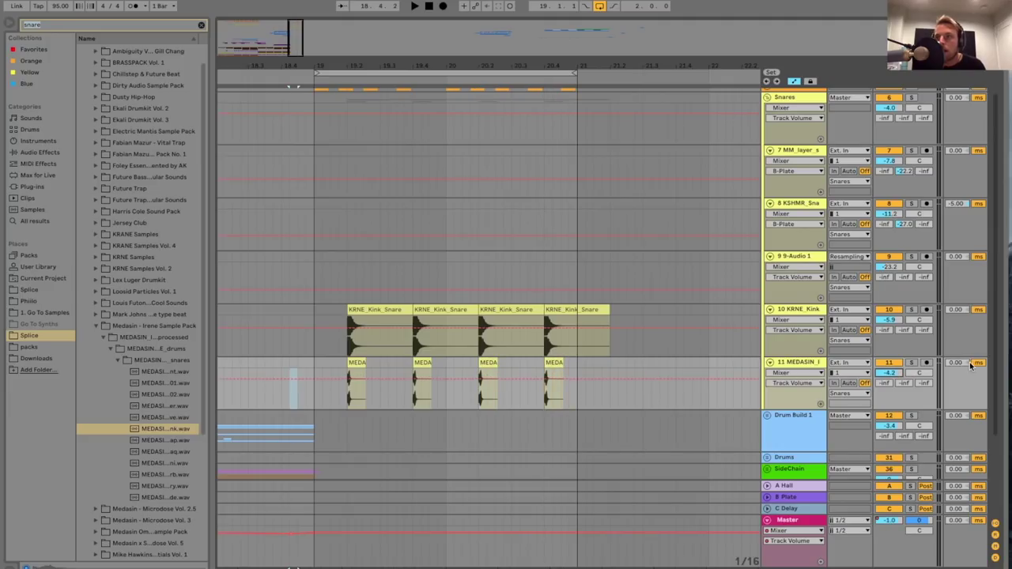
drag(969, 365, 968, 359)
key(space)
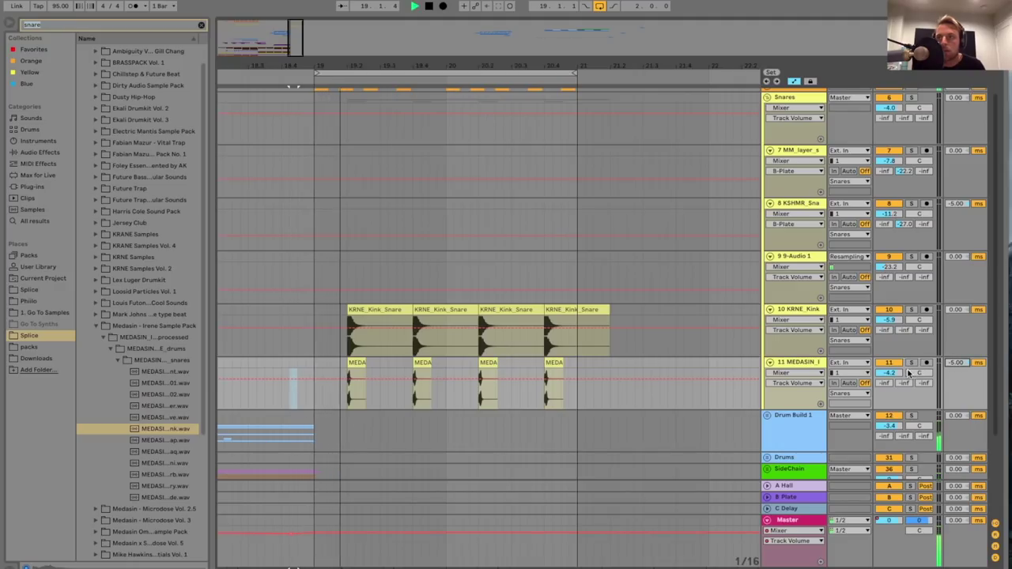
- Lower the Medasin snare to -5.1 dB and set the B-Plate sends to -22.2 dB for Medasin and -28.6 dB for KRNE
drag(890, 374, 906, 368)
key(space)
key(space)
drag(904, 331, 904, 317)
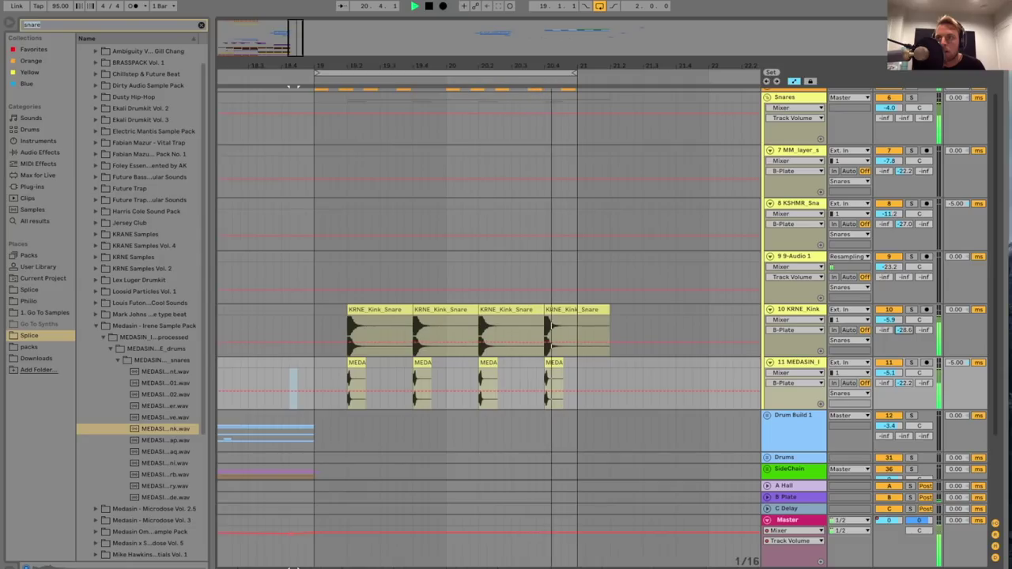
- Copy the 9-Audio 1 clip from bar 5 to bar 19, turn the grid off and shift it to lead into the second snare hit
scroll(614, 367, left, 20)
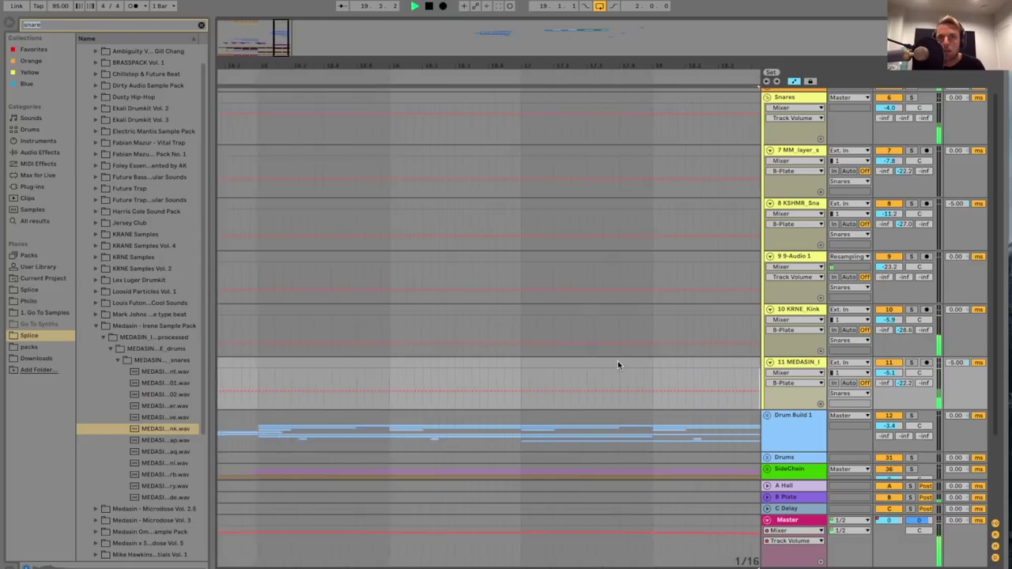
key(space)
click(683, 257)
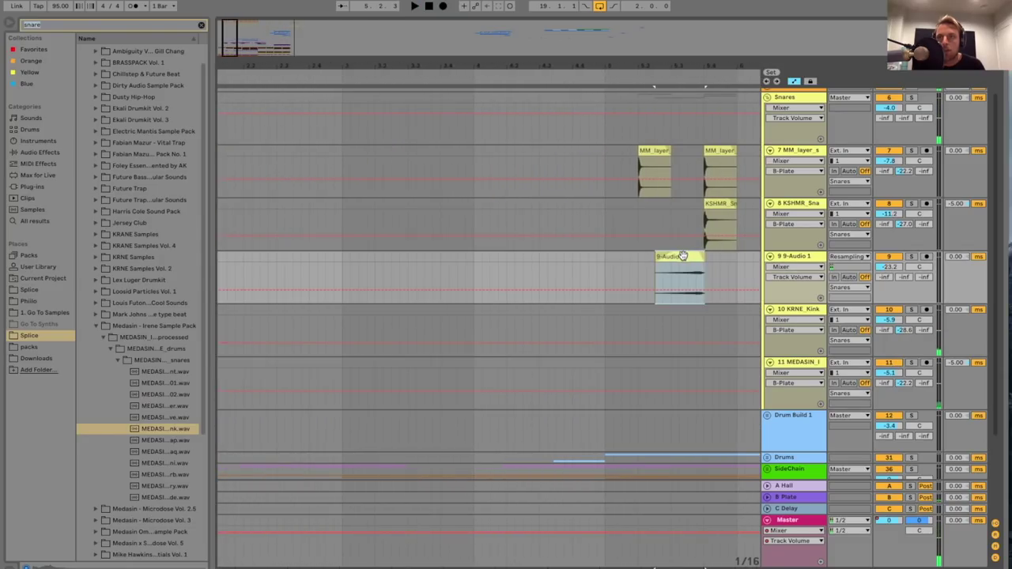
scroll(683, 257, right, 15)
scroll(684, 257, right, 10)
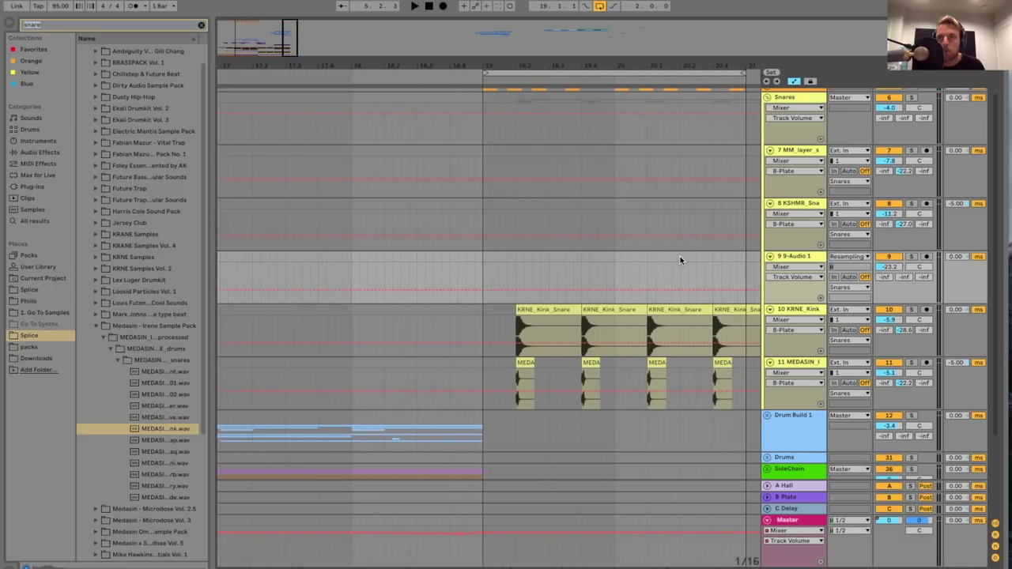
click(572, 274)
key(super+v)
right_click(641, 263)
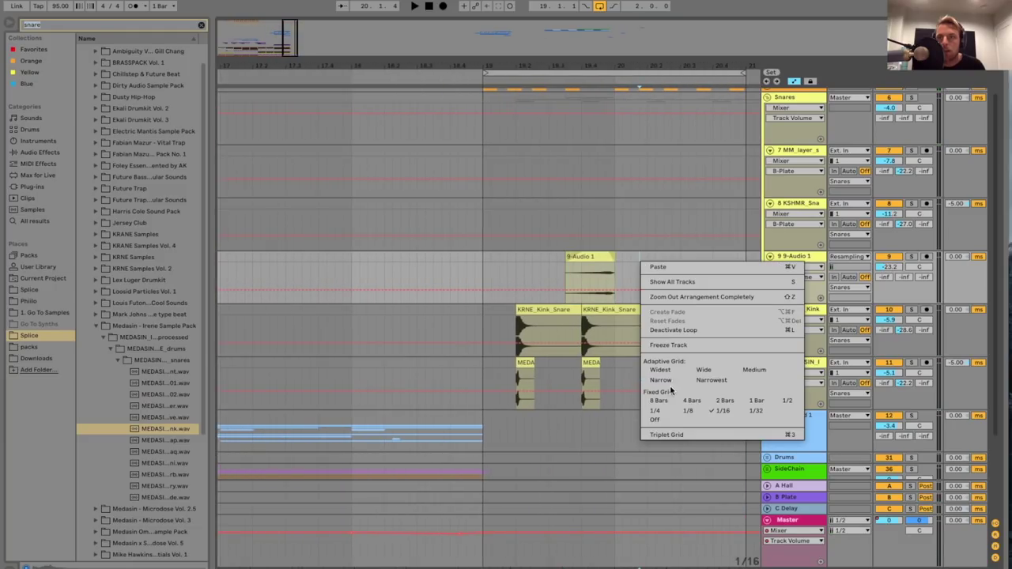
click(656, 411)
drag(603, 256, 579, 262)
click(531, 281)
key(space)
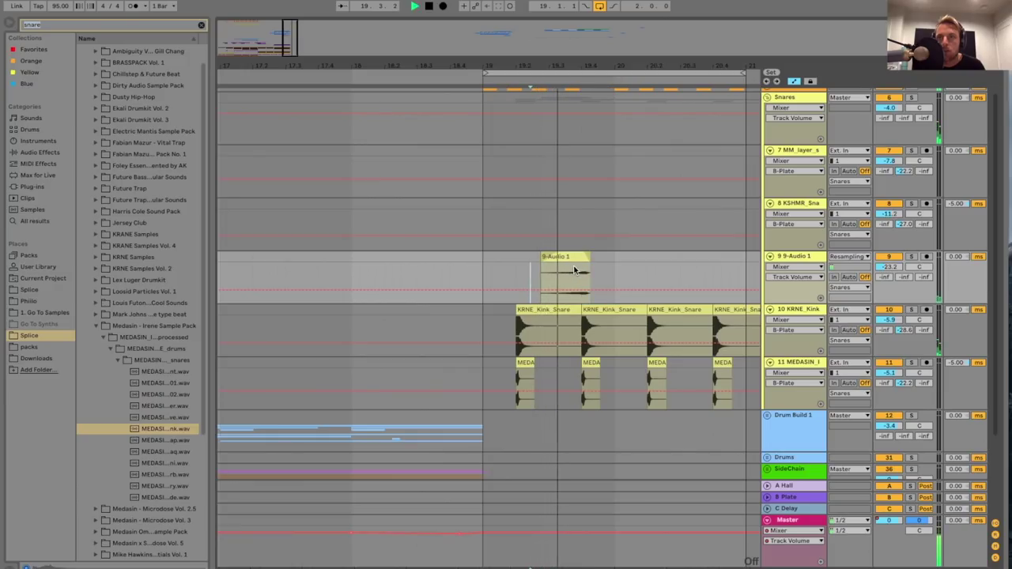
- Paste a second 9-Audio 1 clip in bar 20 and shift it to lead into the fourth snare hit
scroll(643, 271, right, 3)
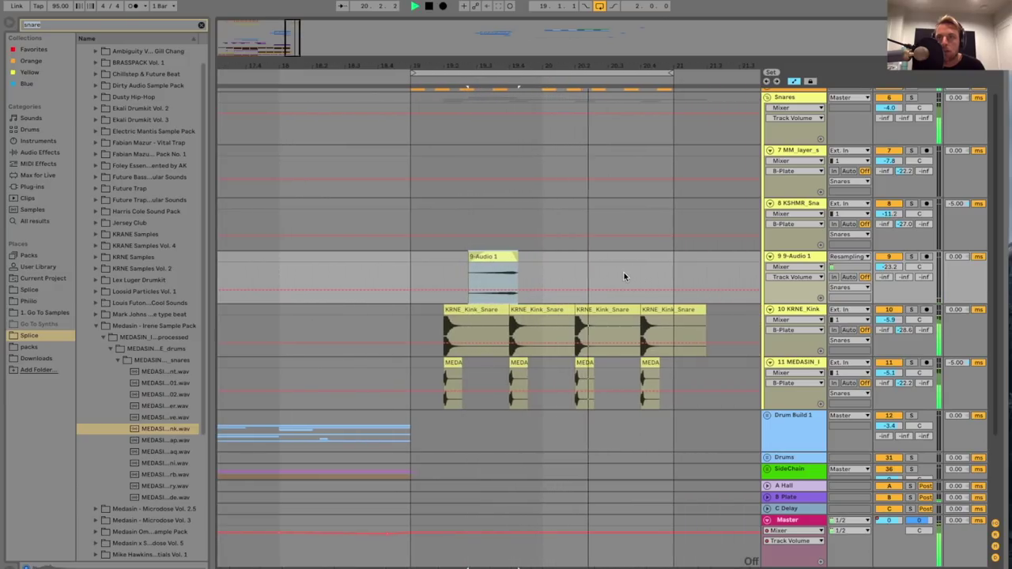
click(624, 274)
key(super+v)
drag(645, 258, 625, 258)
key(space)
key(space)
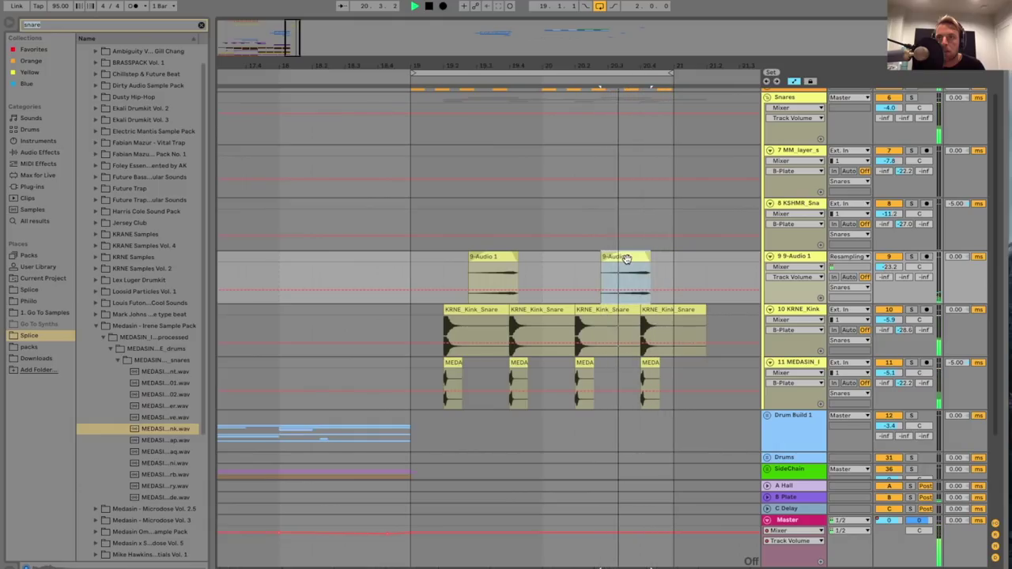
- Collapse the Snares group, set the grid to Narrow and copy a PHiiLO_hat_loop_150 clip to bar 19 on track 34
click(767, 211)
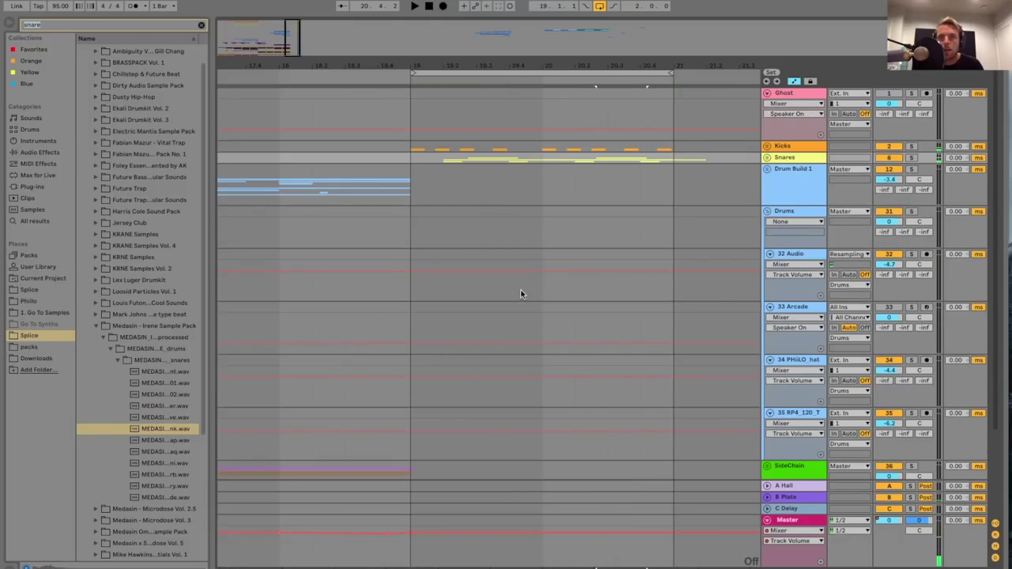
right_click(520, 294)
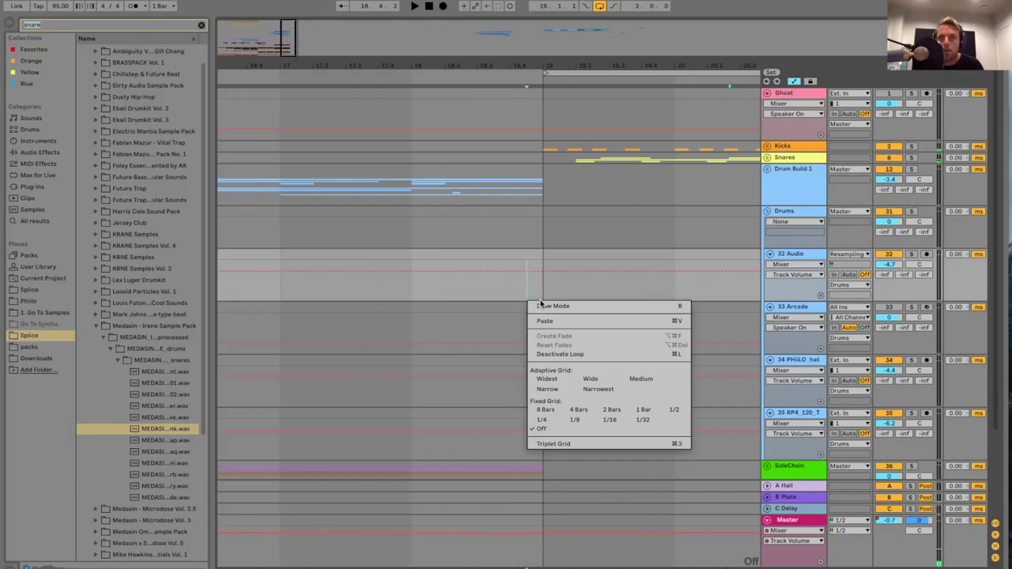
click(543, 390)
drag(282, 39, 281, 24)
scroll(397, 301, left, 6)
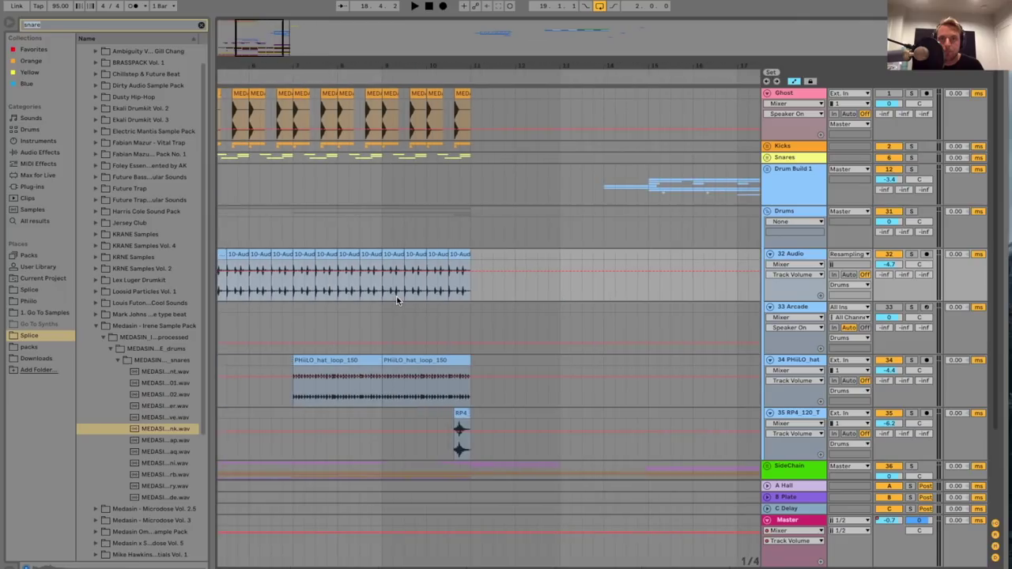
click(410, 353)
click(429, 360)
scroll(474, 366, right, 7)
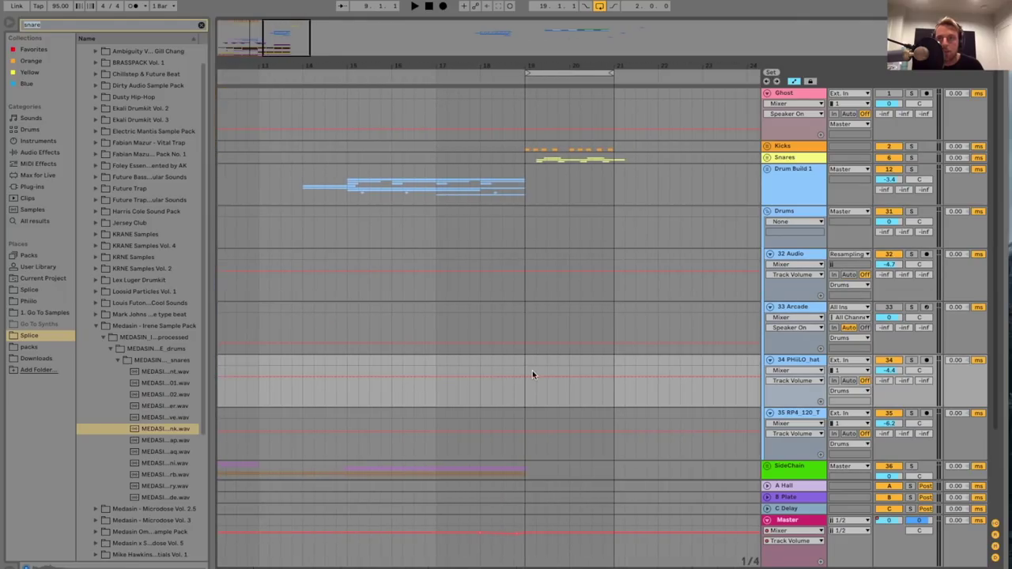
click(525, 375)
key(ctrl+v)
key(space)
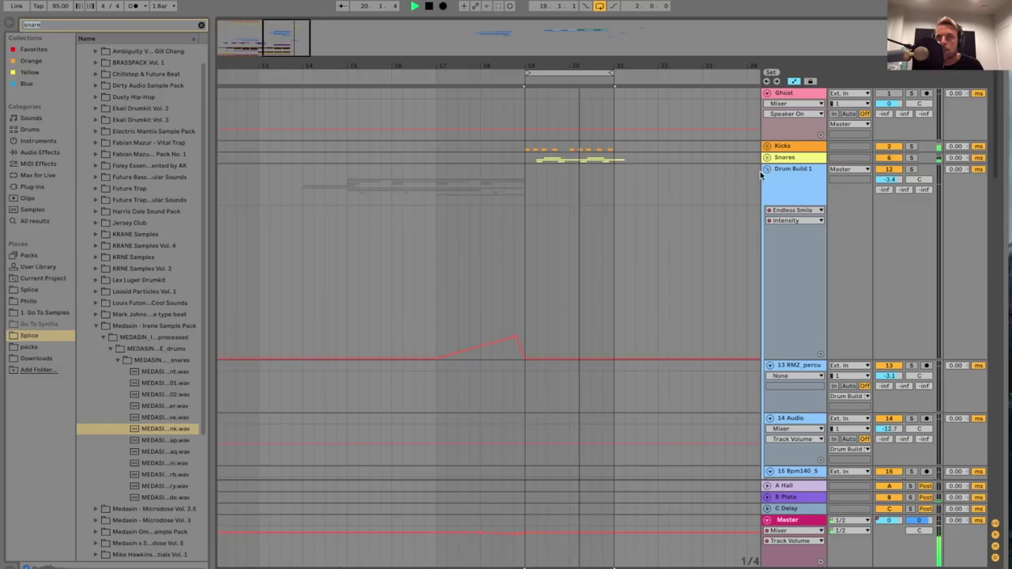
- Collapse the Drums group, expand the SideChain group and add an audio track below the VDX1 Frontline sweep track
click(768, 211)
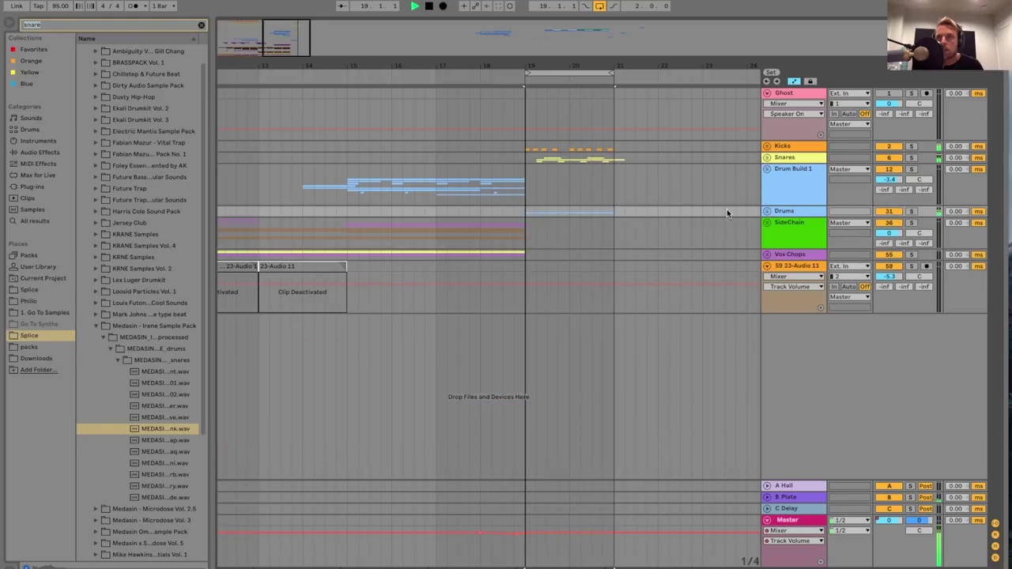
drag(330, 52, 326, 46)
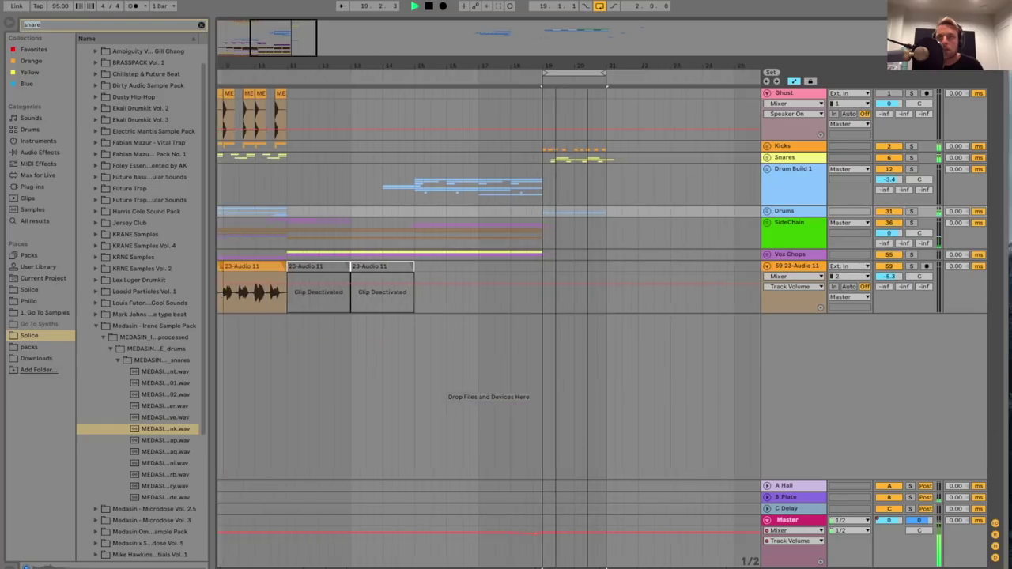
click(546, 228)
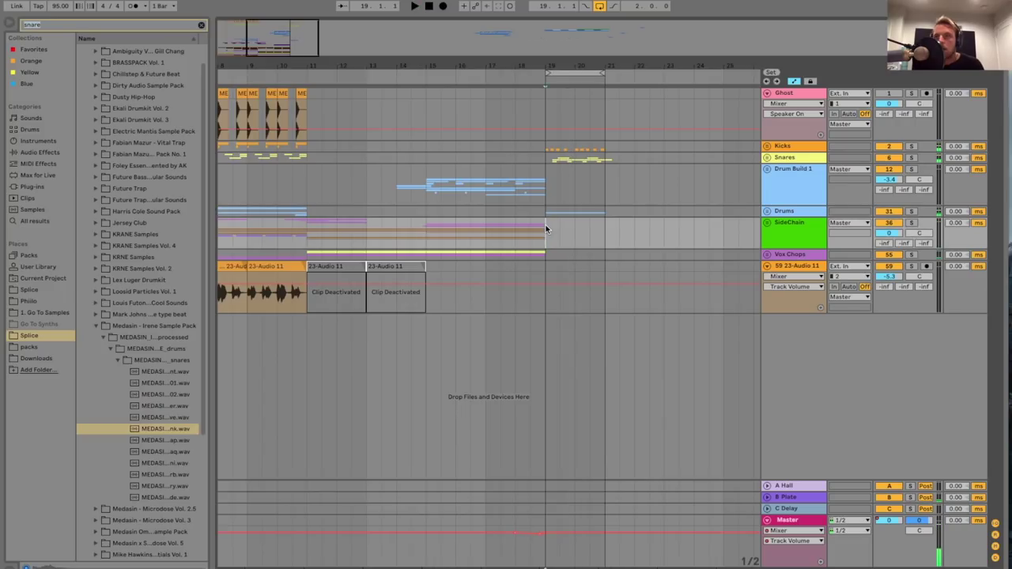
click(815, 235)
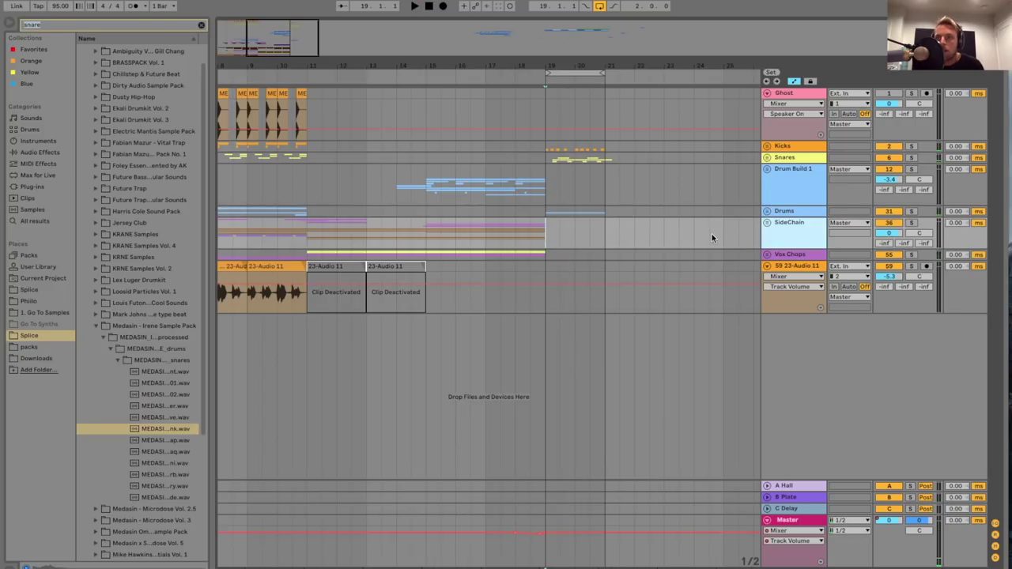
click(766, 223)
scroll(767, 227, down, 4)
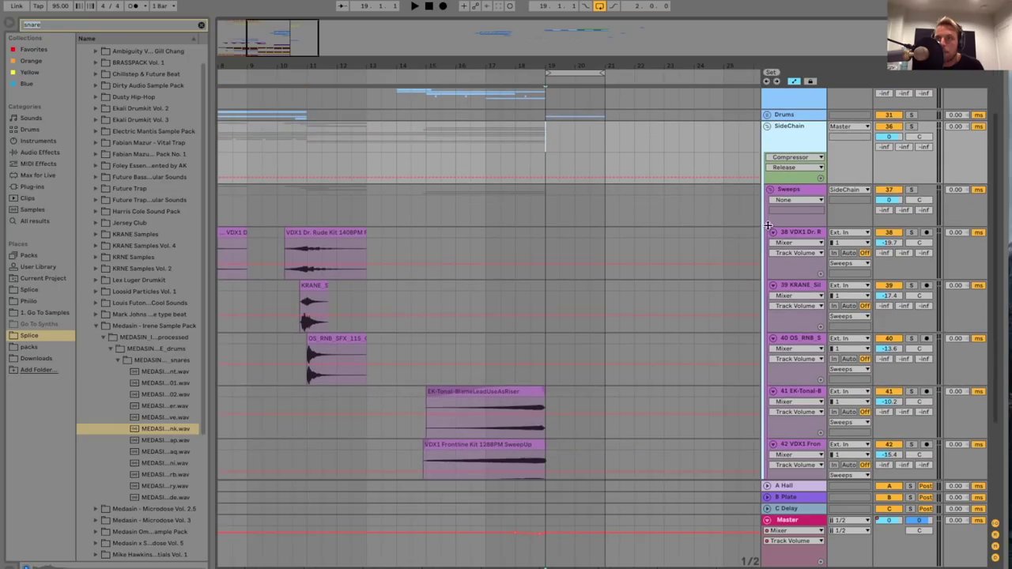
scroll(756, 224, down, 5)
click(798, 314)
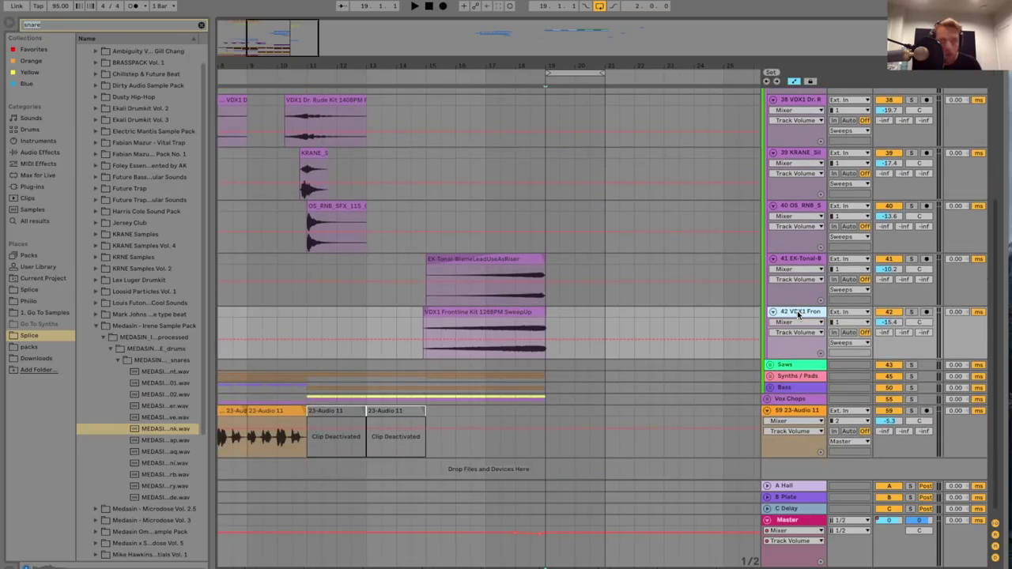
key(ctrl+t)
- Search the Philo samples for "downs" and place HP Downsweep.wav at bar 19 on the new audio track
text(downs)
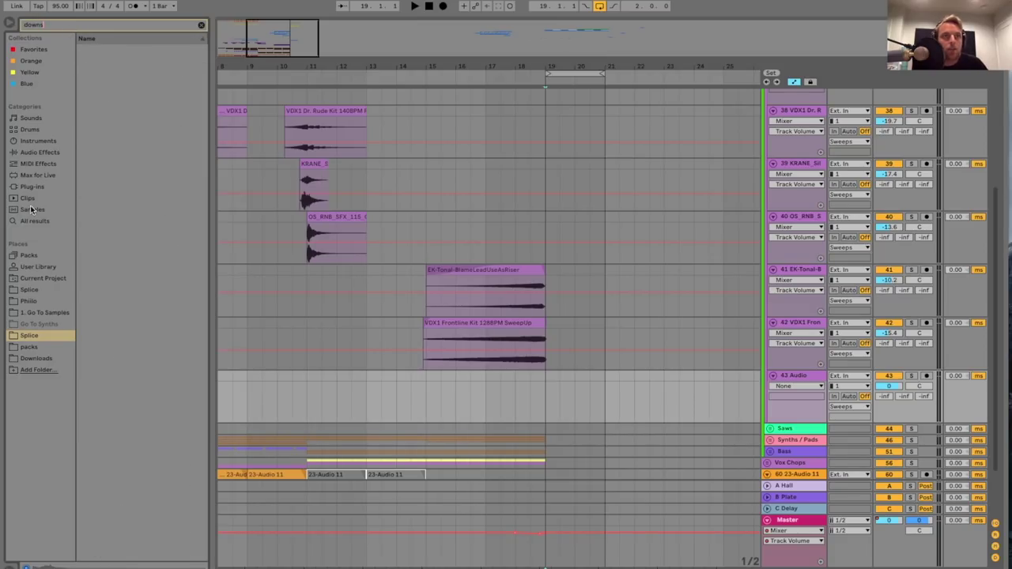
click(31, 300)
click(103, 95)
click(103, 95)
click(120, 115)
click(120, 108)
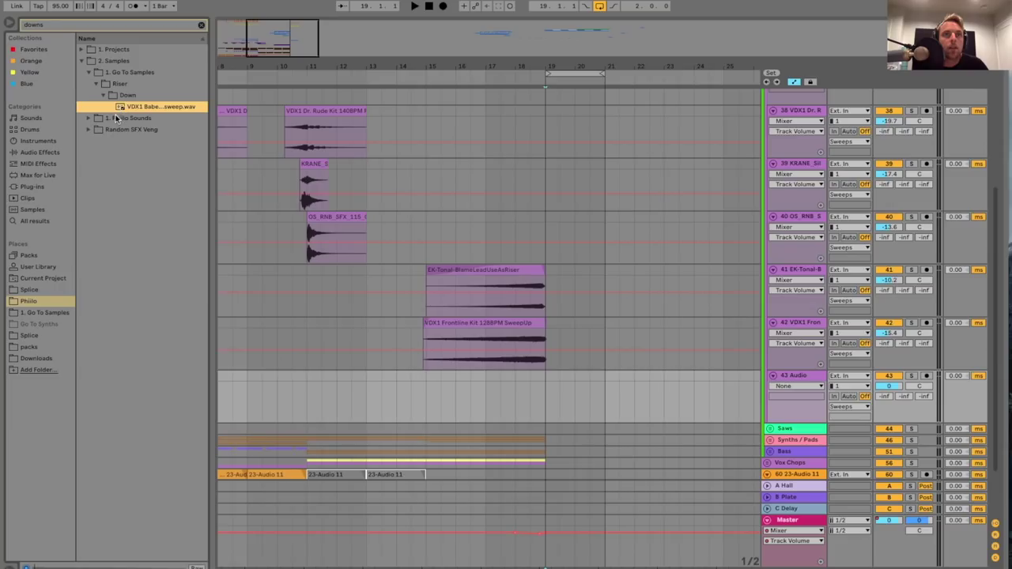
click(89, 72)
click(89, 74)
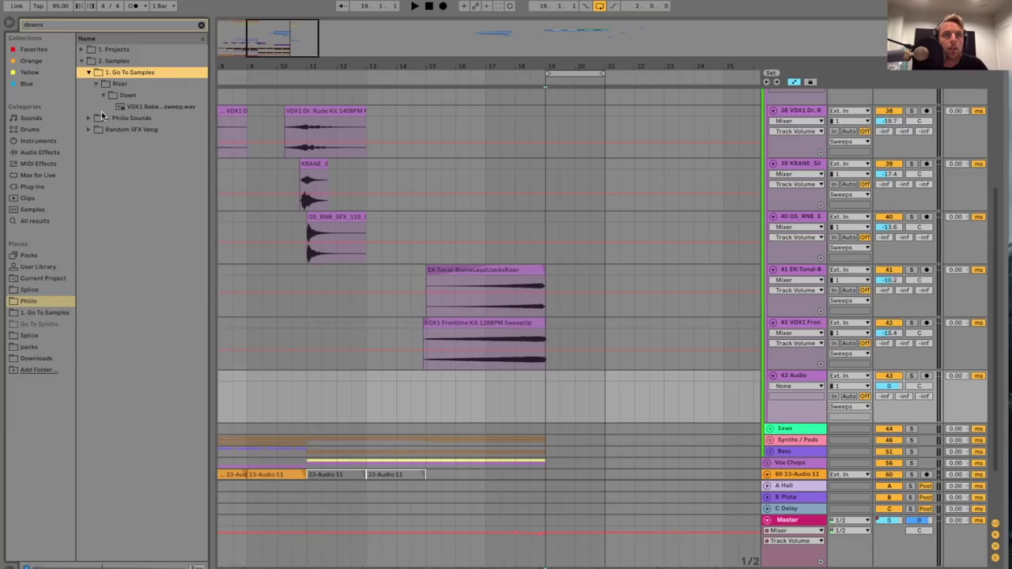
click(88, 119)
click(112, 108)
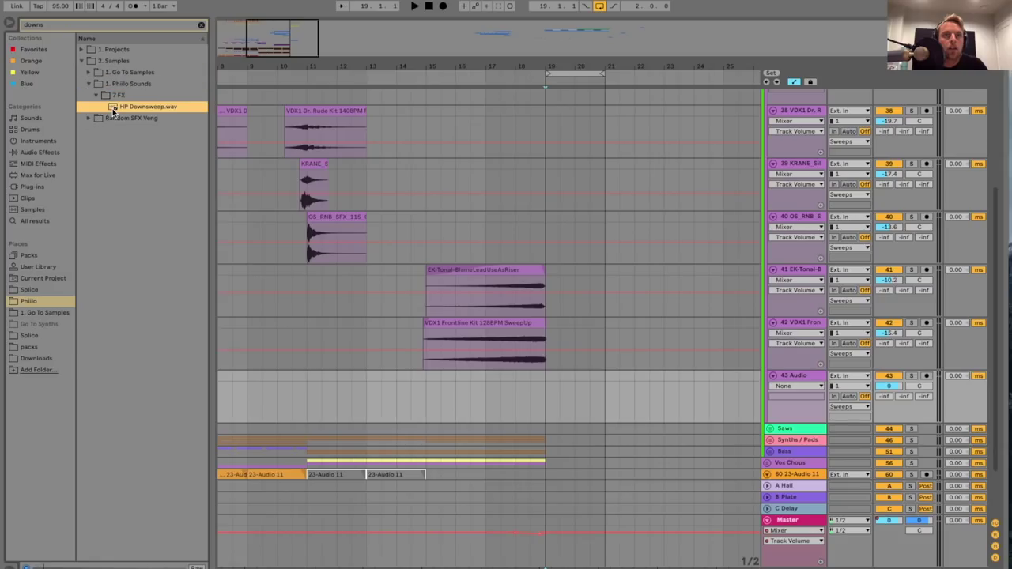
drag(127, 112, 504, 452)
drag(524, 406, 546, 406)
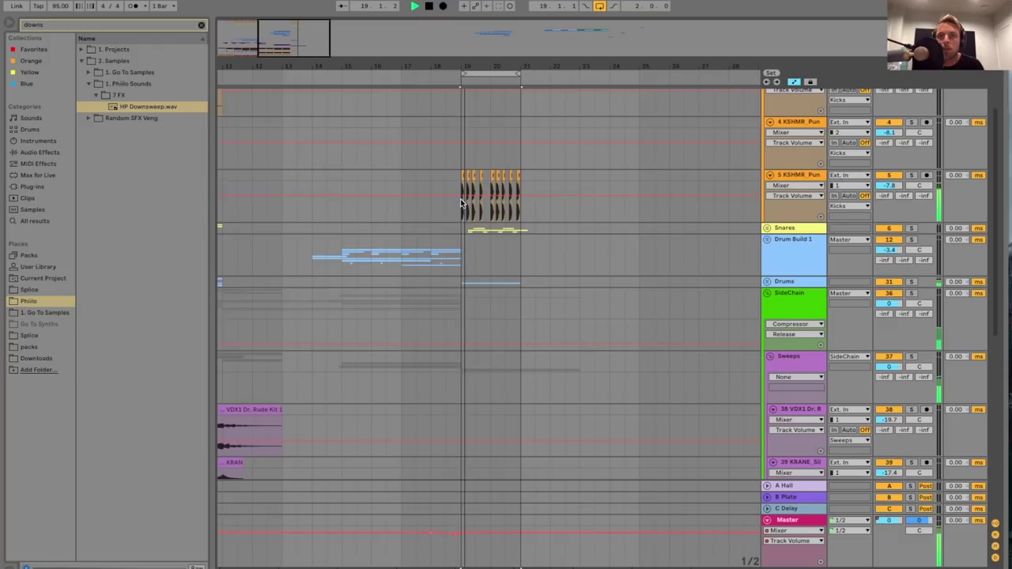
- Shorten HP Downsweep to end at bar 21 with a fade-out from about bar 20, and set its track to -10.7 dB
scroll(460, 198, down, 10)
drag(456, 67, 475, 93)
drag(635, 308, 518, 313)
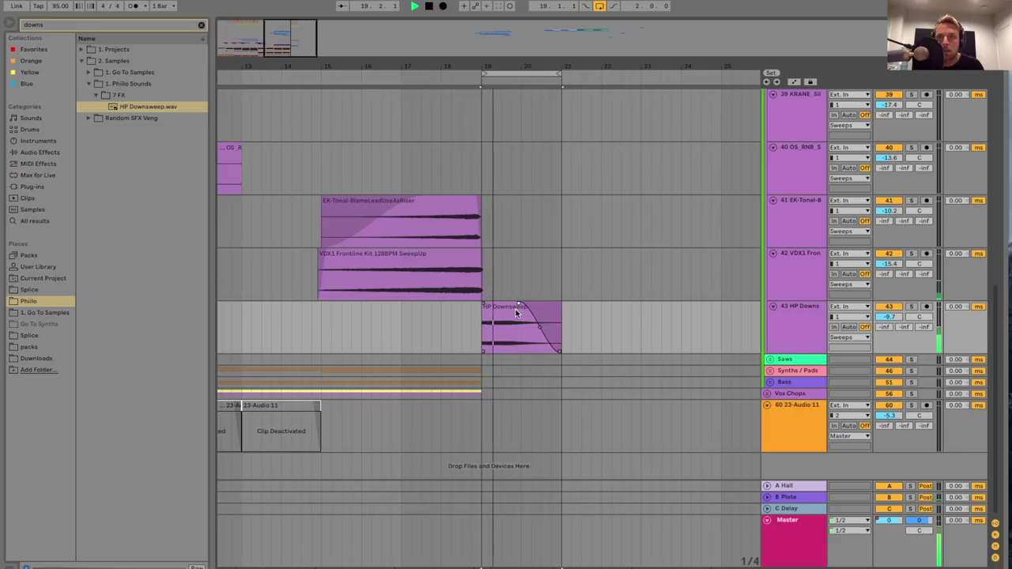
drag(888, 317, 888, 321)
key(space)
- Add an audio track below HP Downsweep, search for "cras" and place the VDX1 Awake Kit 138BPM Crash at bar 19
click(799, 324)
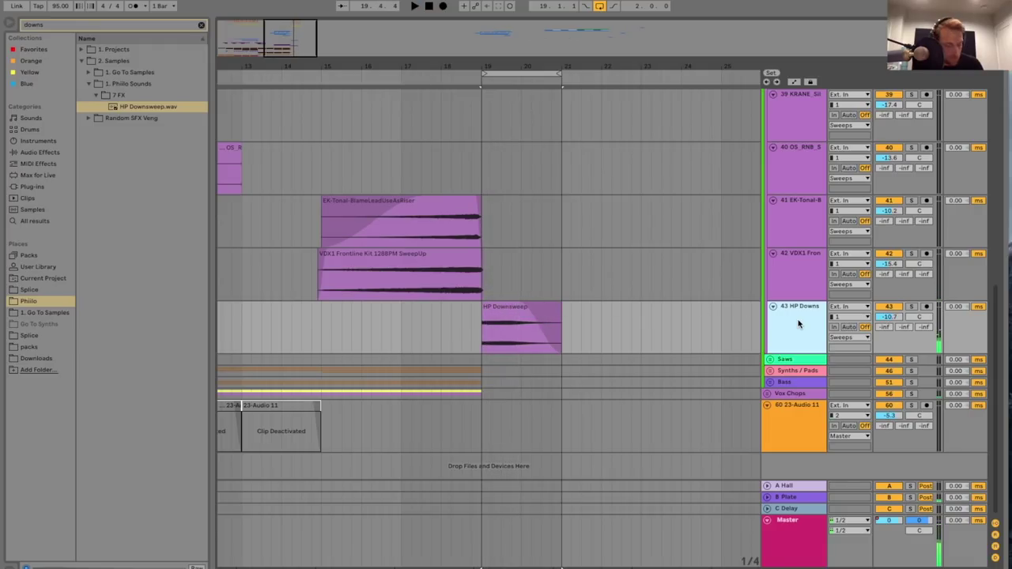
key(ctrl+t)
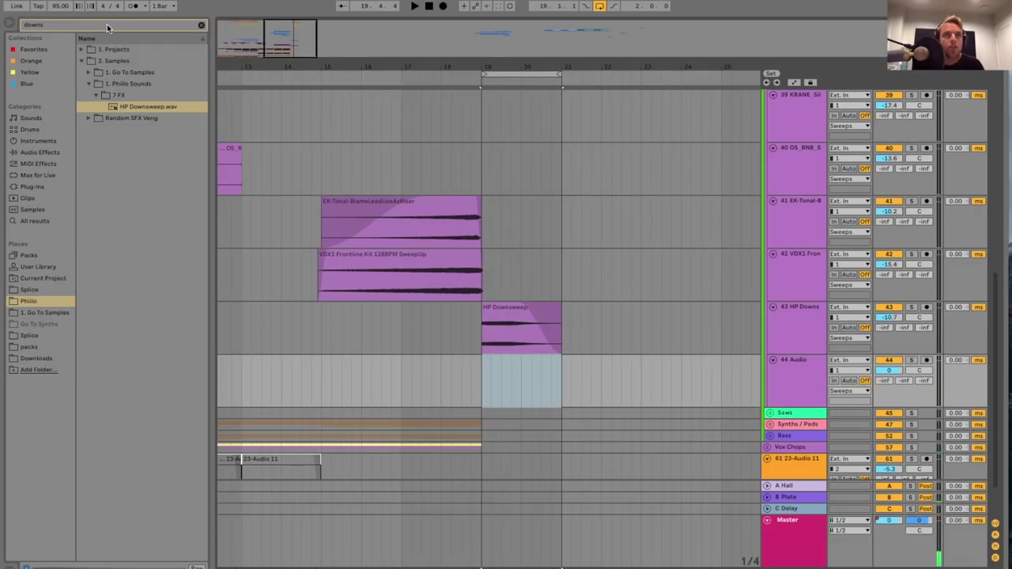
key(ctrl+f)
text(cras)
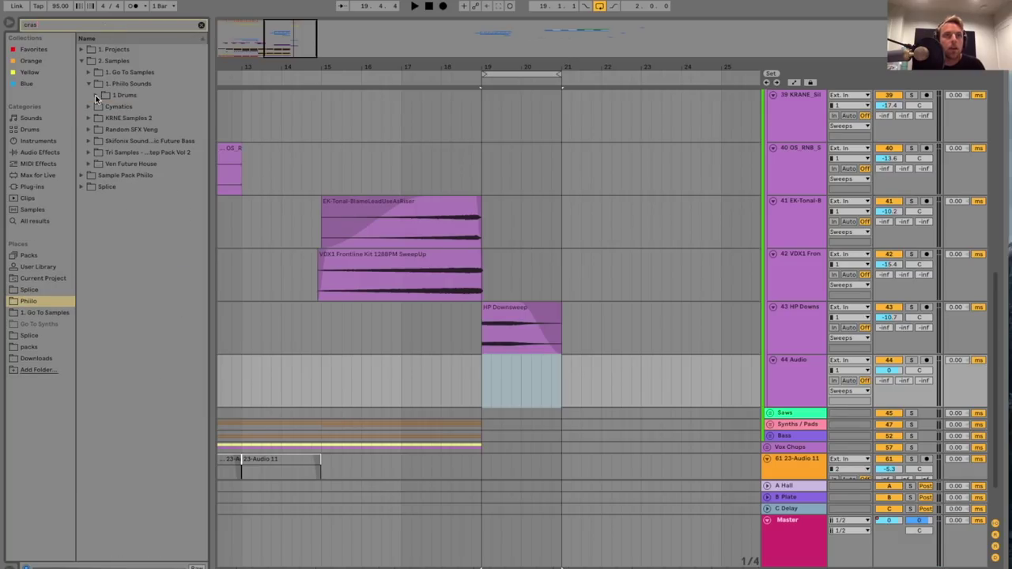
click(96, 98)
click(88, 73)
click(128, 108)
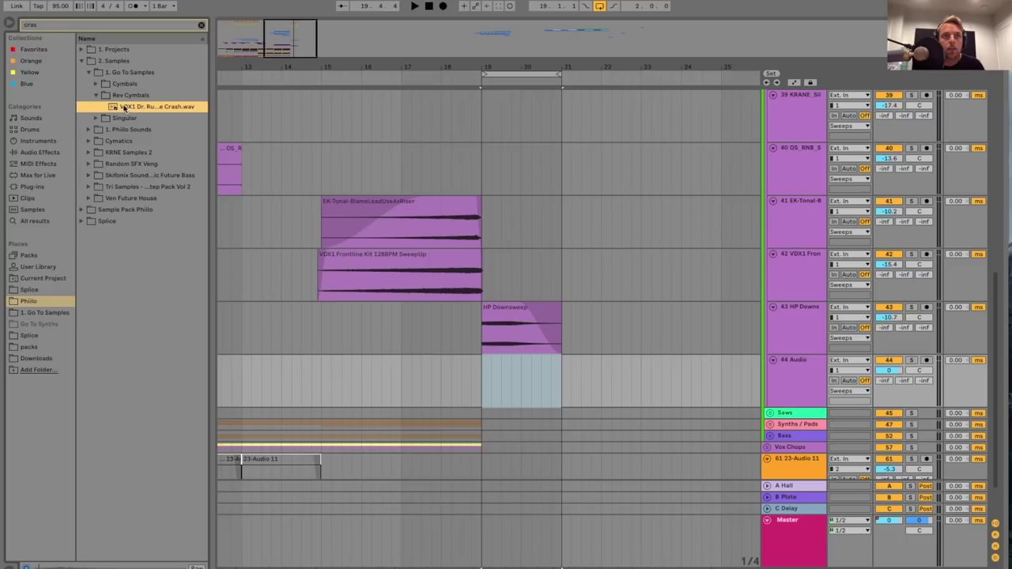
click(96, 84)
drag(115, 98, 485, 361)
- Add EQ Eight to the crash track and cut its low end with band 1 at 111 Hz
double_click(773, 376)
click(145, 26)
click(33, 142)
click(38, 152)
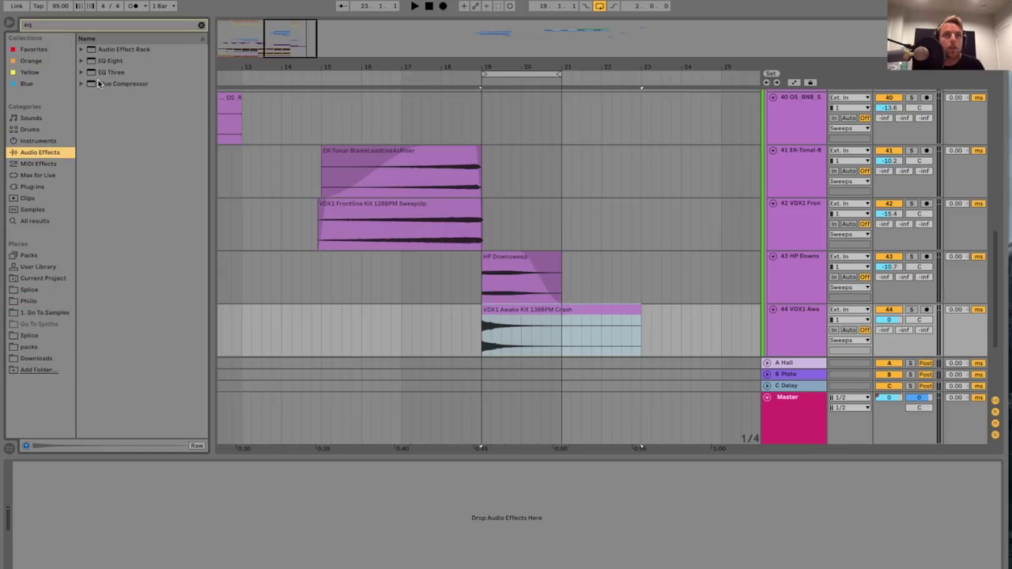
click(119, 60)
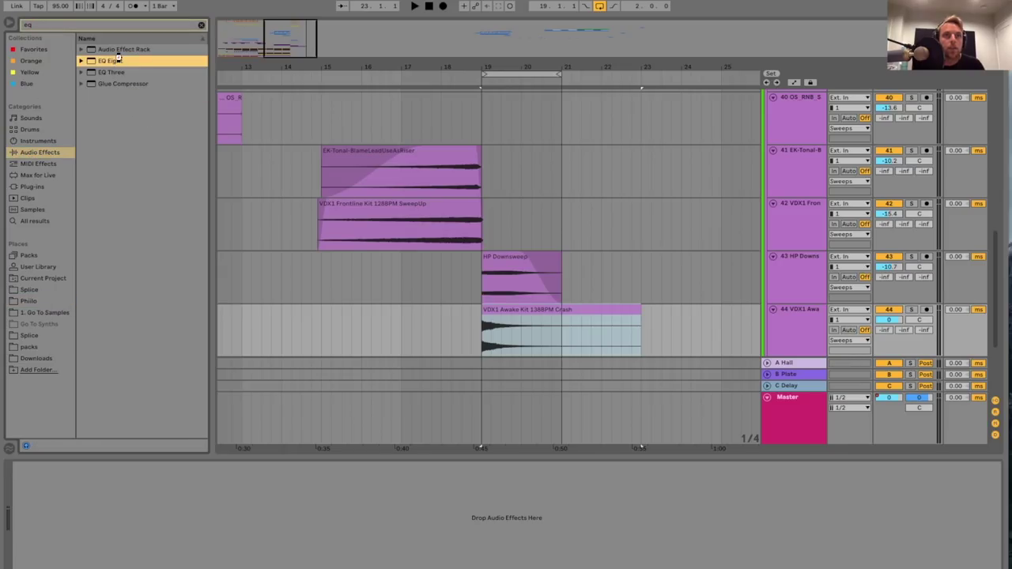
drag(72, 544, 77, 548)
click(63, 556)
click(59, 498)
key(space)
drag(79, 520, 117, 525)
key(space)
key(space)
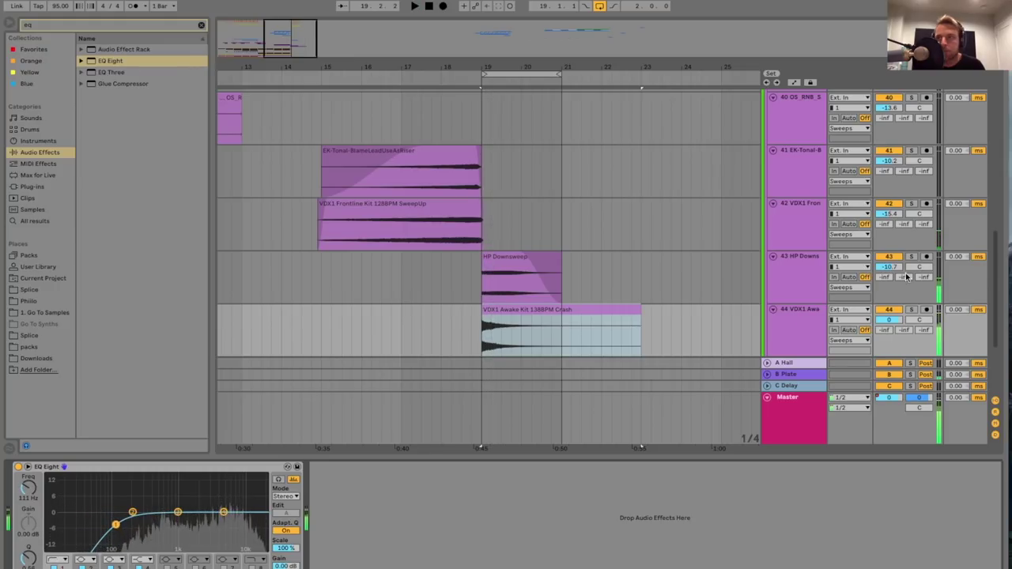
- Set the crash track to -11.3 dB while the loop plays, and hide the device view
key(space)
drag(892, 321, 892, 323)
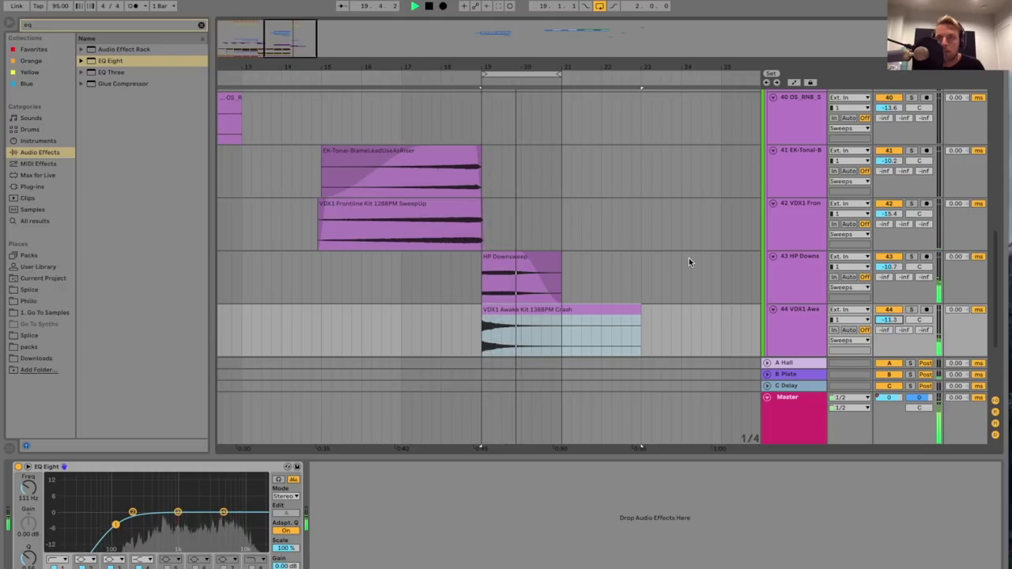
drag(703, 458, 703, 514)
scroll(726, 322, up, 1)
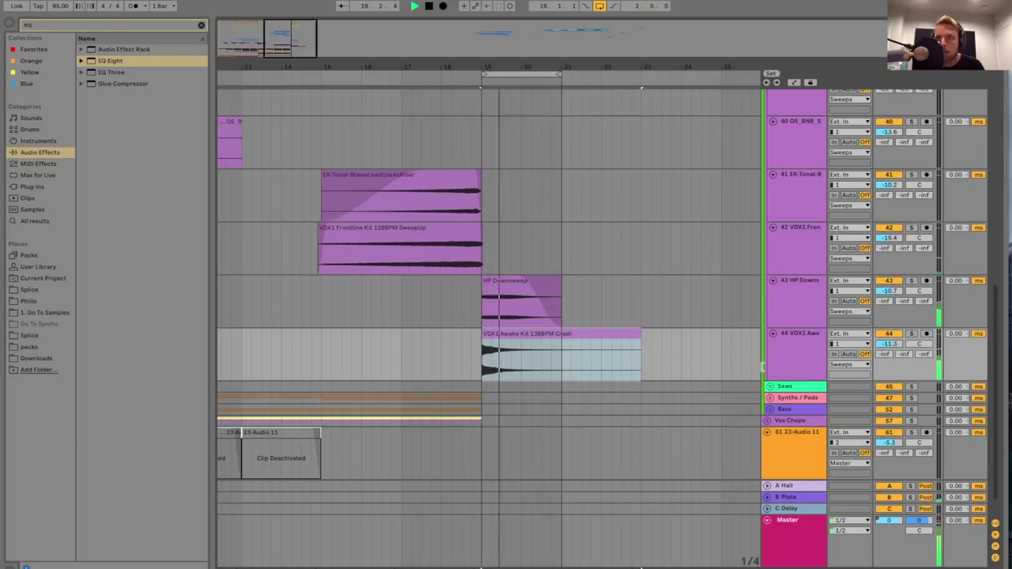
key(space)
- Collapse the SideChain group and expand the Drums group
scroll(736, 332, up, 4)
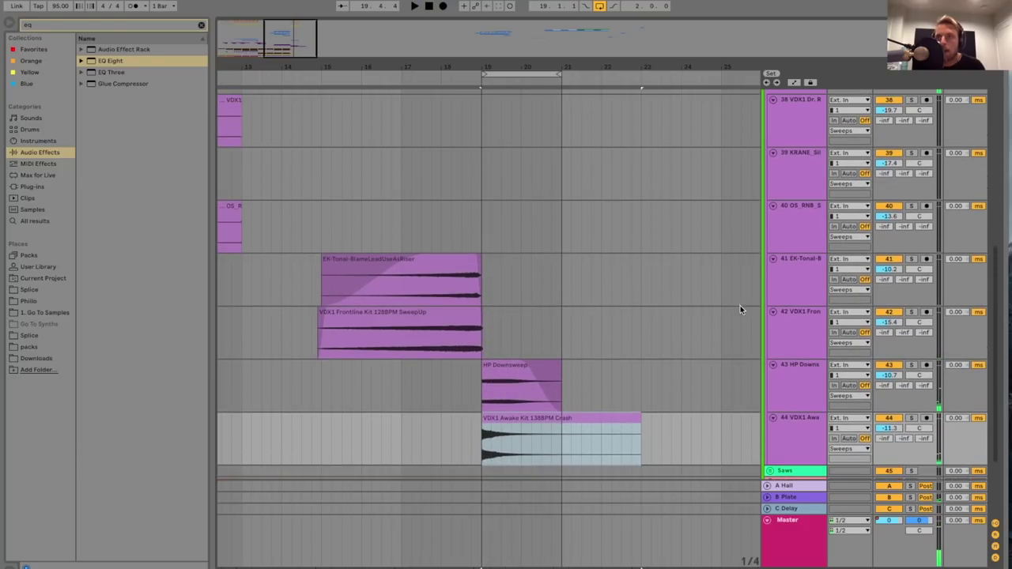
scroll(740, 307, up, 10)
click(770, 201)
click(770, 189)
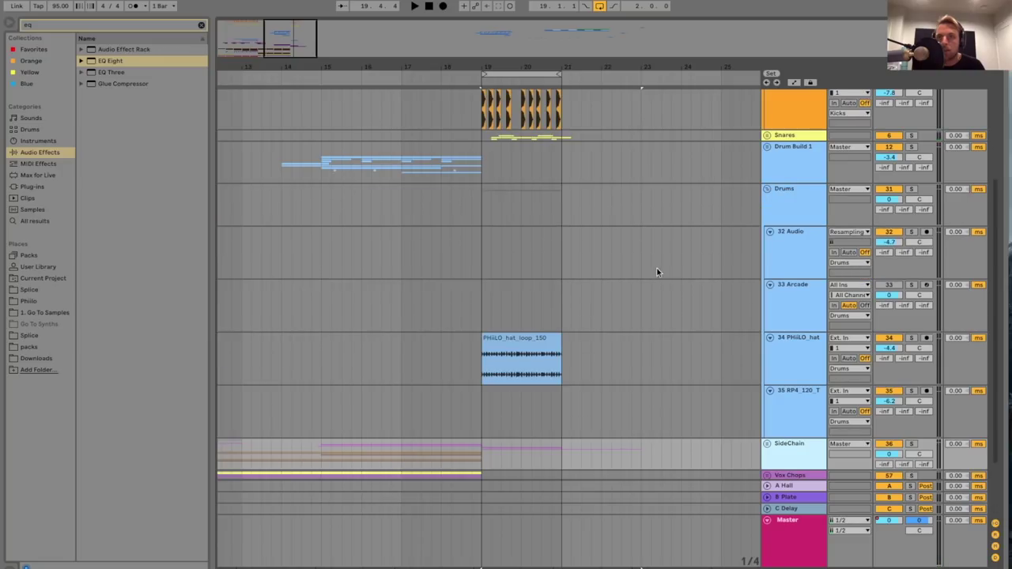
- Add an audio track below RP4_120_T in the Drums group and search the browser for "tom"
scroll(601, 350, down, 3)
click(786, 342)
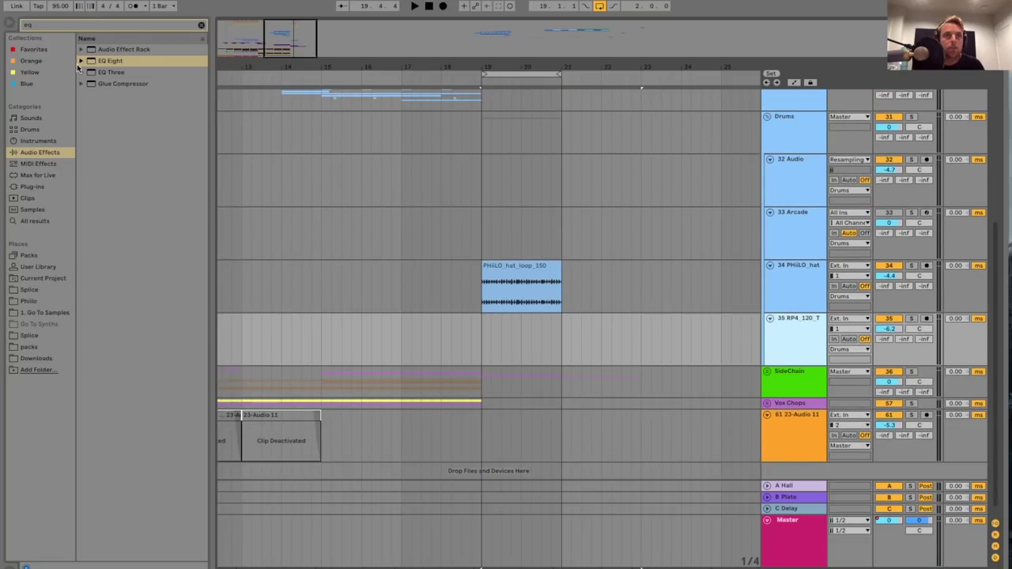
key(super+t)
click(87, 27)
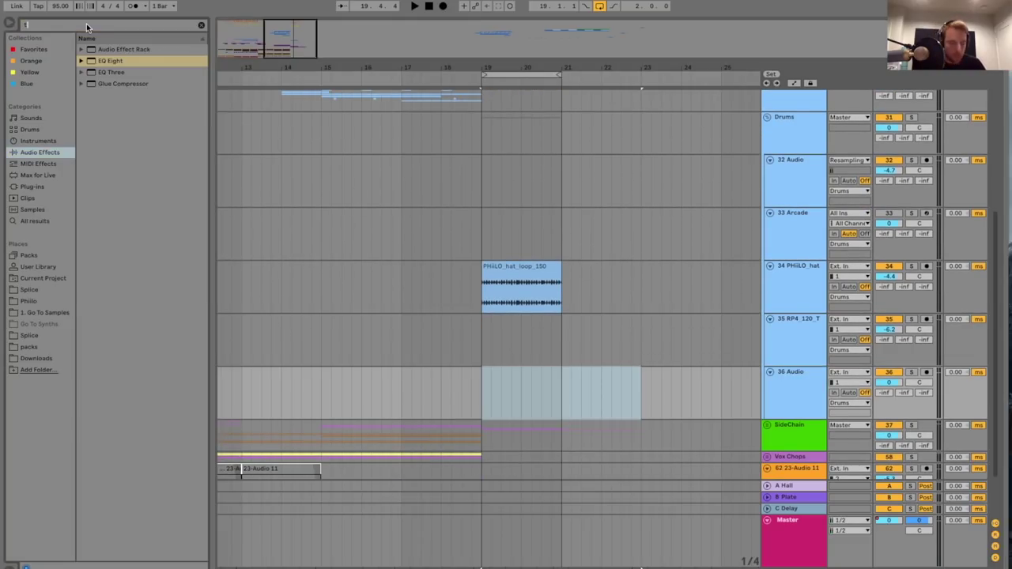
text(tom)
- Place the KSHMR G# tom from the Sounds of KSHMR Vol. 1 pack on the new track at 20.4.3 and audition it in the loop
click(38, 301)
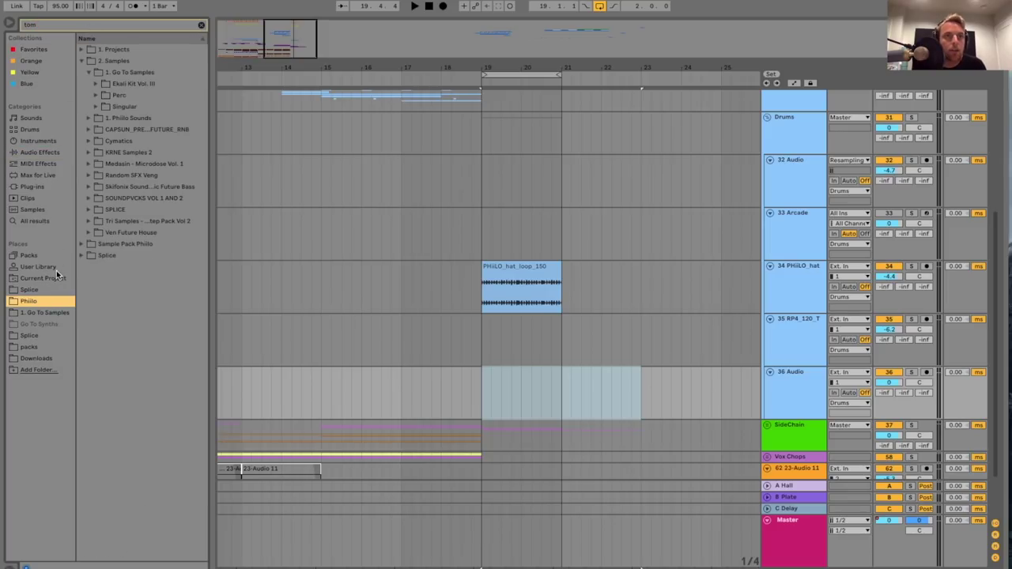
click(40, 336)
click(97, 118)
click(104, 130)
click(110, 141)
drag(163, 256, 543, 393)
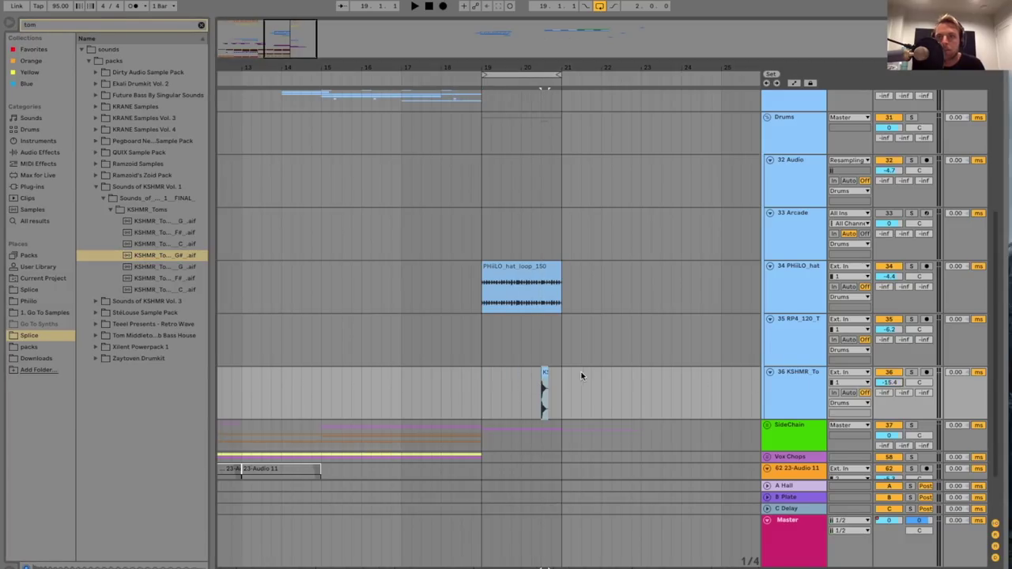
drag(296, 60, 323, 101)
click(468, 391)
key(space)
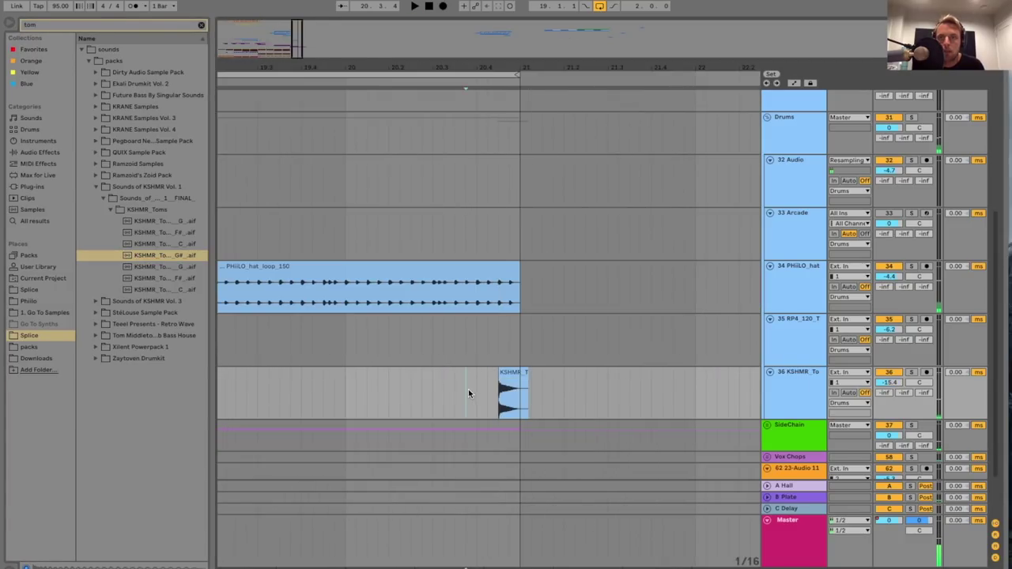
click(503, 379)
key(space)
- Place the KSHMR F# tom directly after the first tom and set the tom track to -9.4 dB during playback
drag(189, 233, 504, 392)
click(488, 398)
key(space)
key(space)
drag(889, 383, 888, 373)
key(space)
key(space)
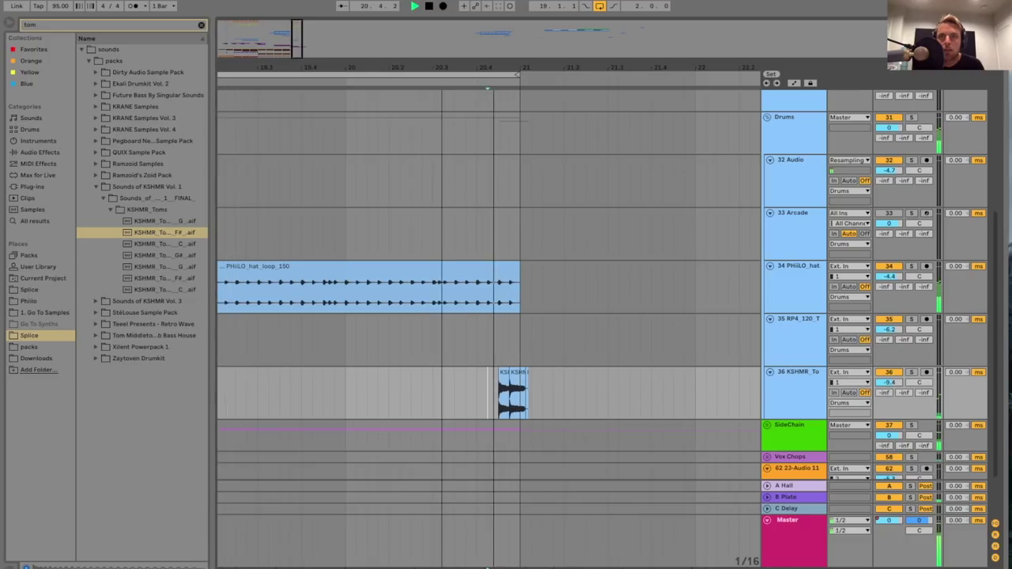
- Shorten the F# tom clip so it ends at bar 21, and play the loop
scroll(395, 288, up, 5)
scroll(395, 316, right, 5)
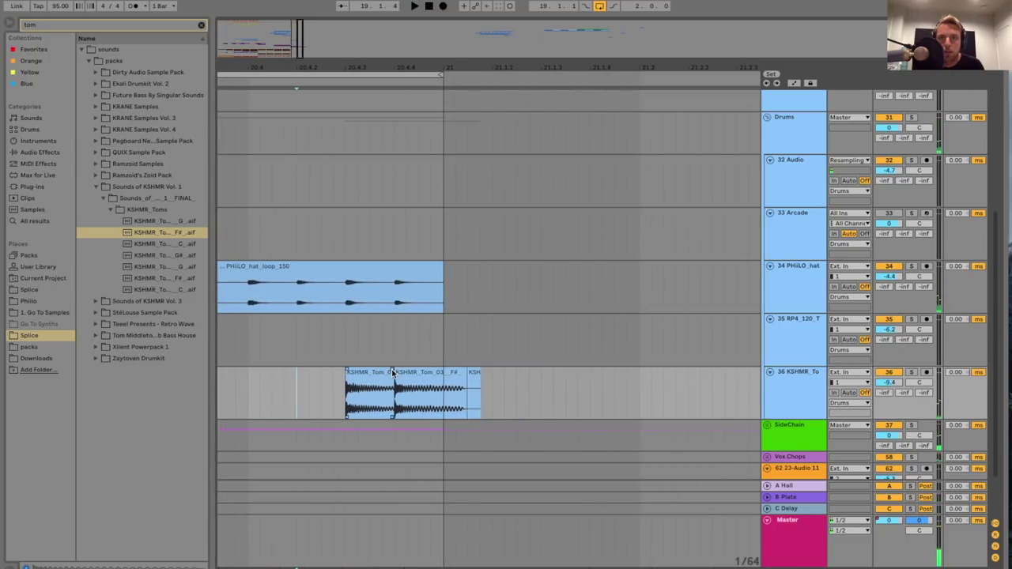
drag(458, 375, 443, 376)
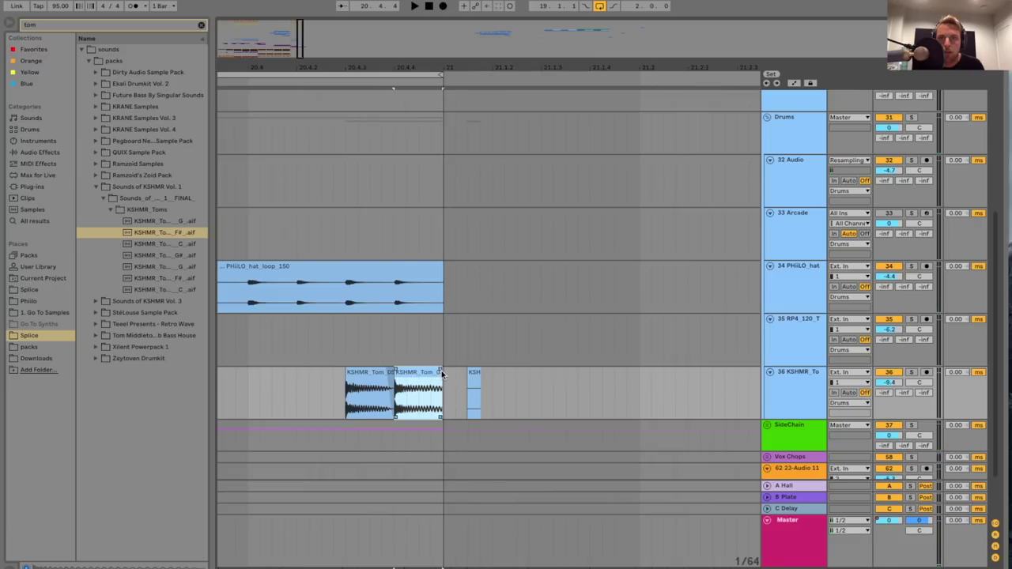
click(326, 397)
key(space)
click(272, 397)
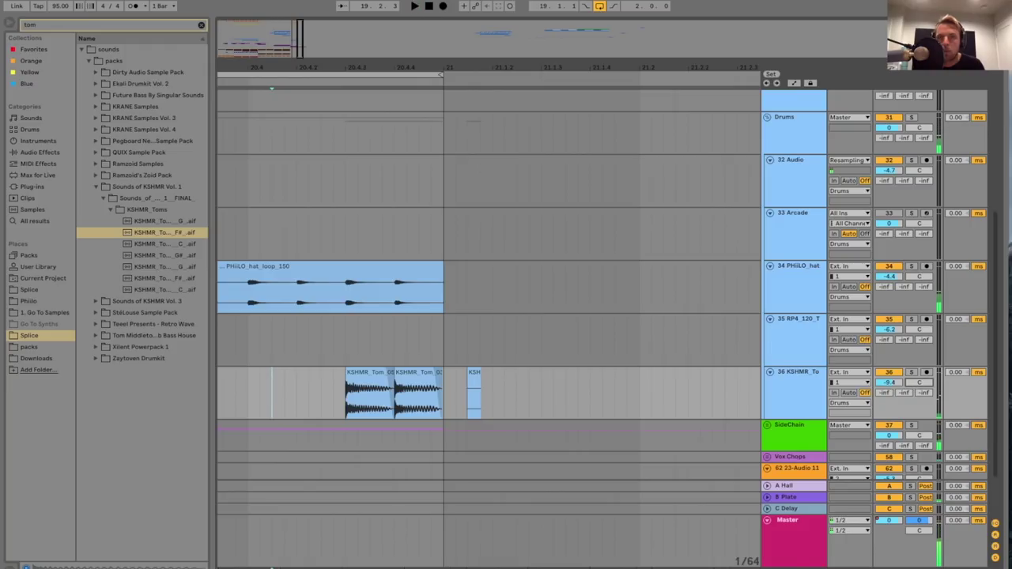
- Automate the tom track's panning to 30L on the first tom and 33R on the second, and listen to it
key(a)
drag(340, 398, 394, 411)
key(space)
key(space)
key(space)
key(space)
key(space)
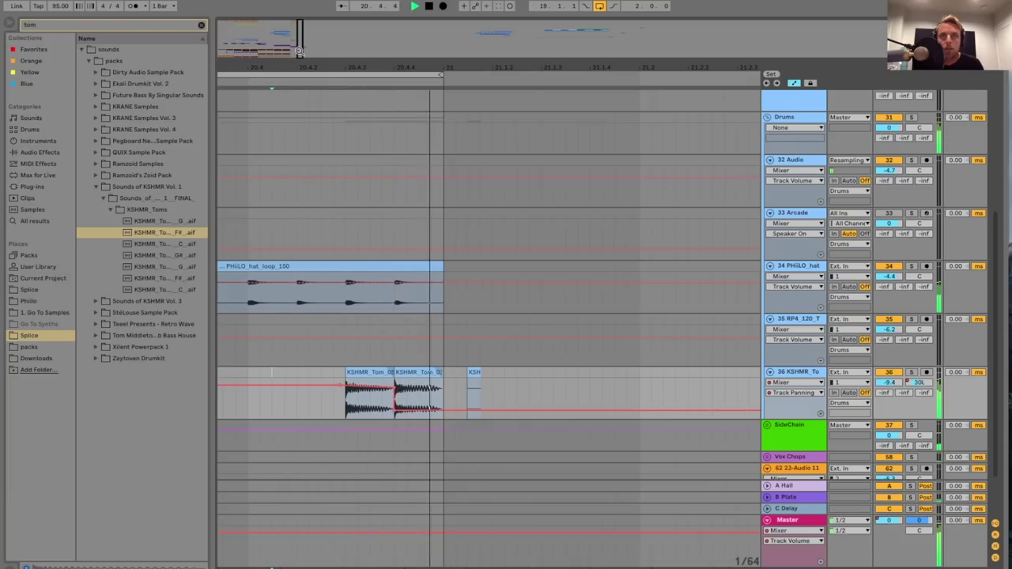
- Search the audio effects for "sat" and add a Saturator to the tom track
drag(560, 68, 560, 54)
key(space)
double_click(810, 370)
click(145, 26)
text(sat)
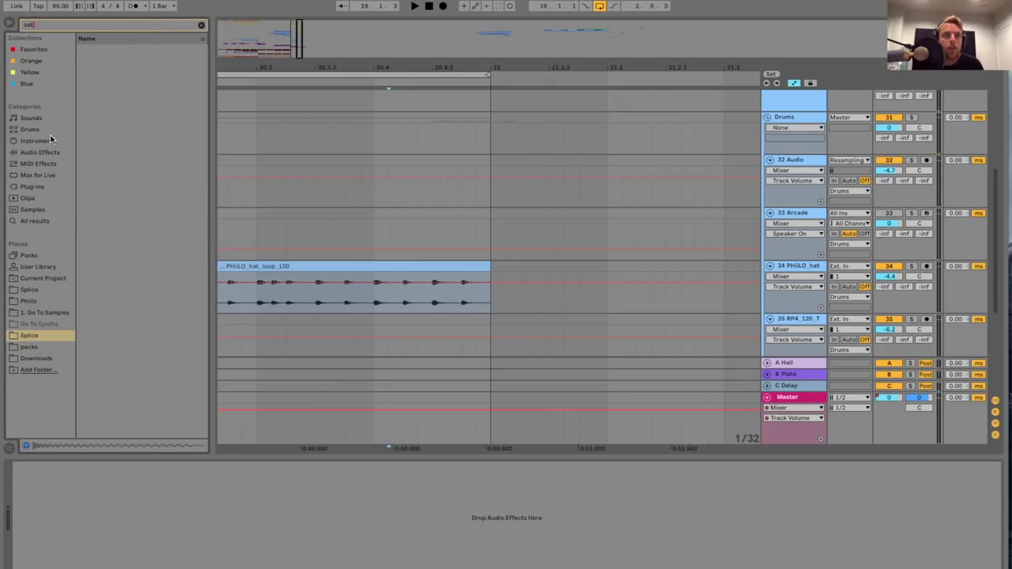
click(52, 152)
drag(102, 63, 155, 171)
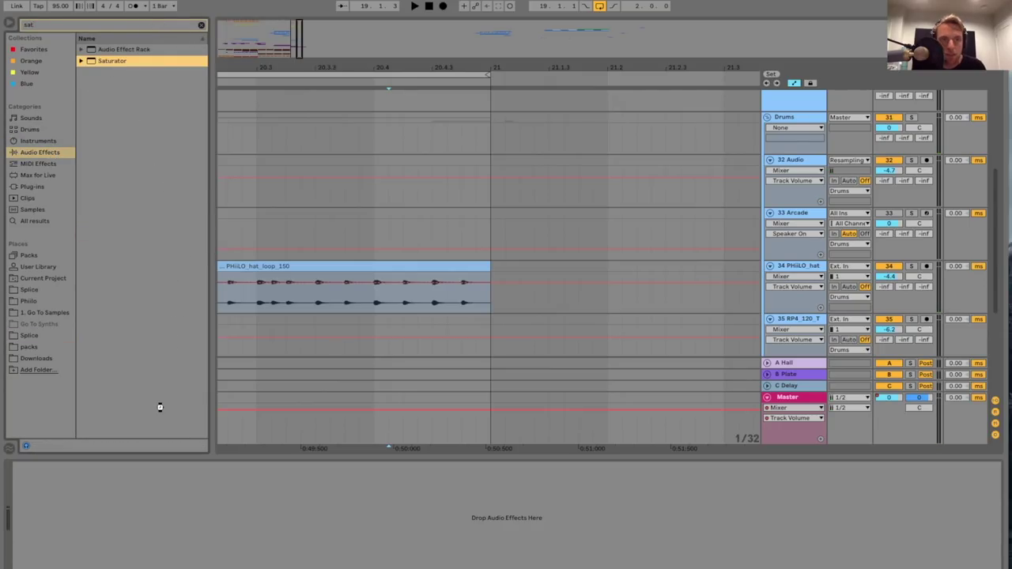
- Set the Saturator to 4.00 dB drive and -3.14 dB output, and delete the leftover tom fragment after bar 21
drag(127, 493, 60, 486)
key(space)
drag(133, 525, 134, 532)
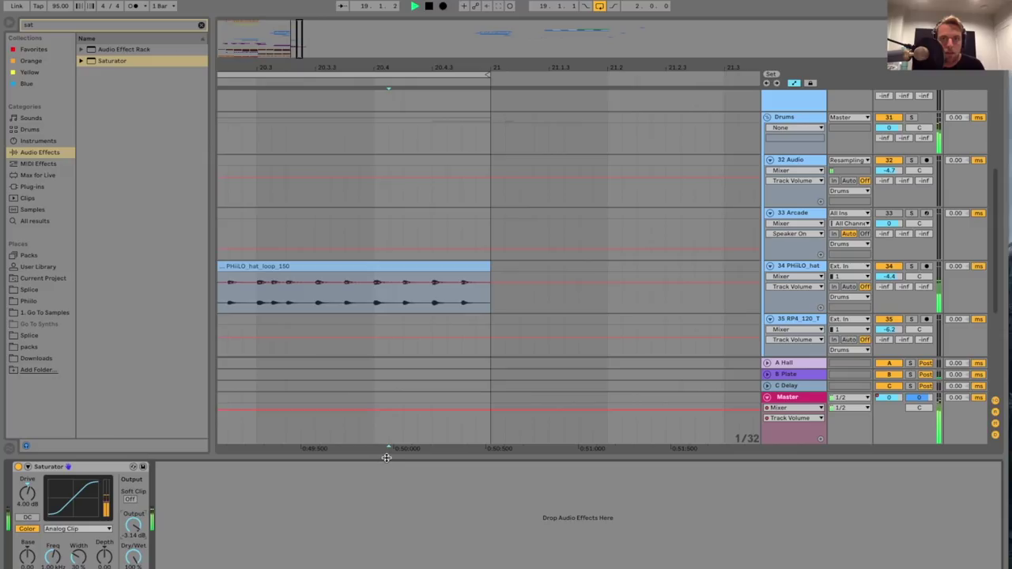
key(alt+super+l)
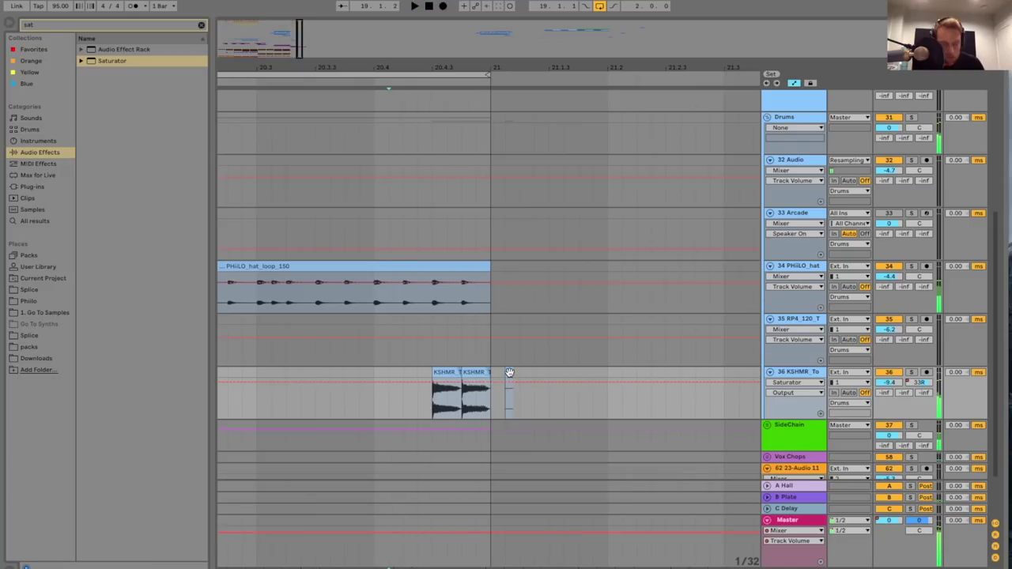
click(508, 378)
- Add an audio track below the toms, search for "roll" and place UZ_snare_roll_ts_02 shortly after 20.4
click(804, 373)
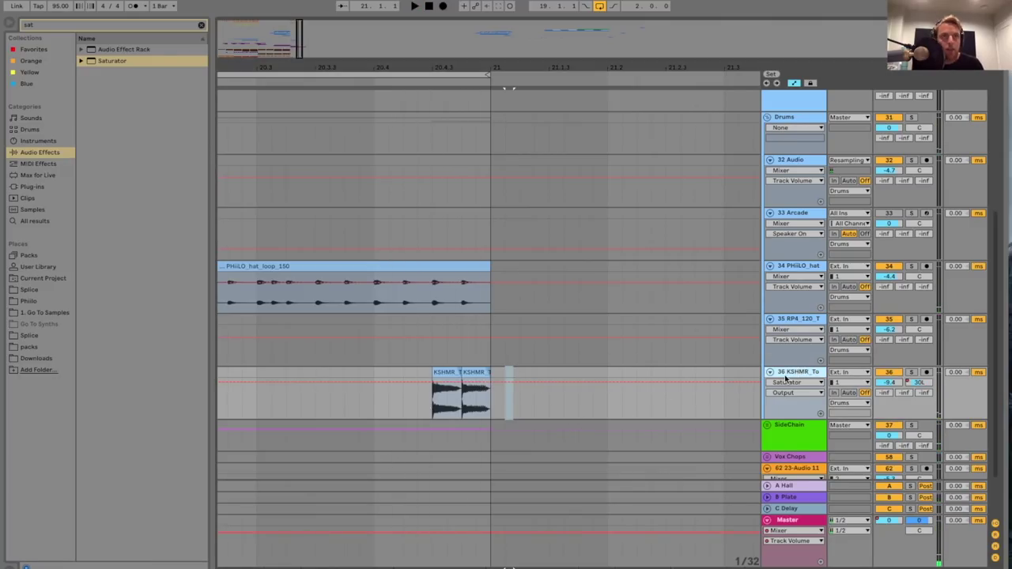
key(super+t)
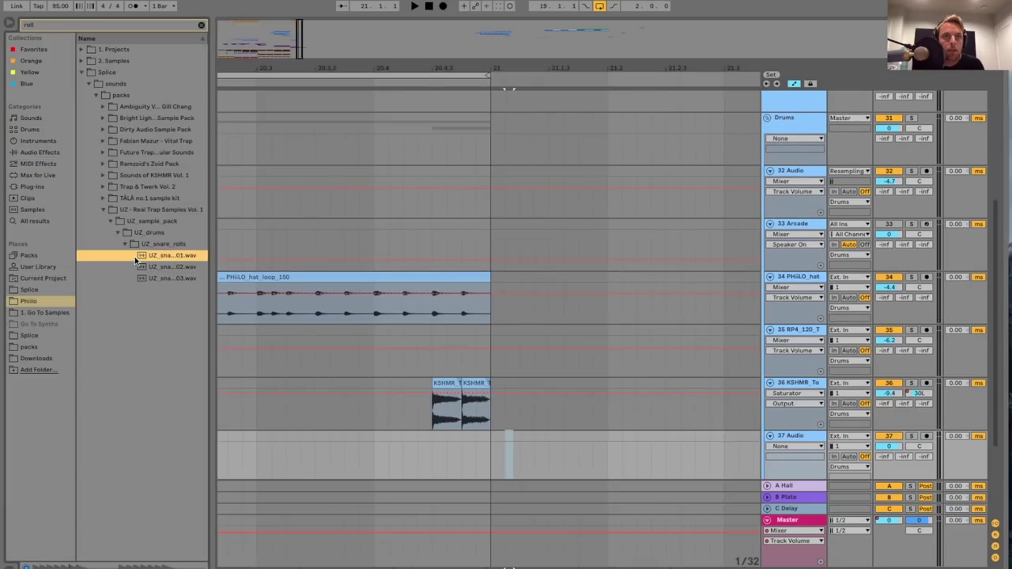
click(153, 268)
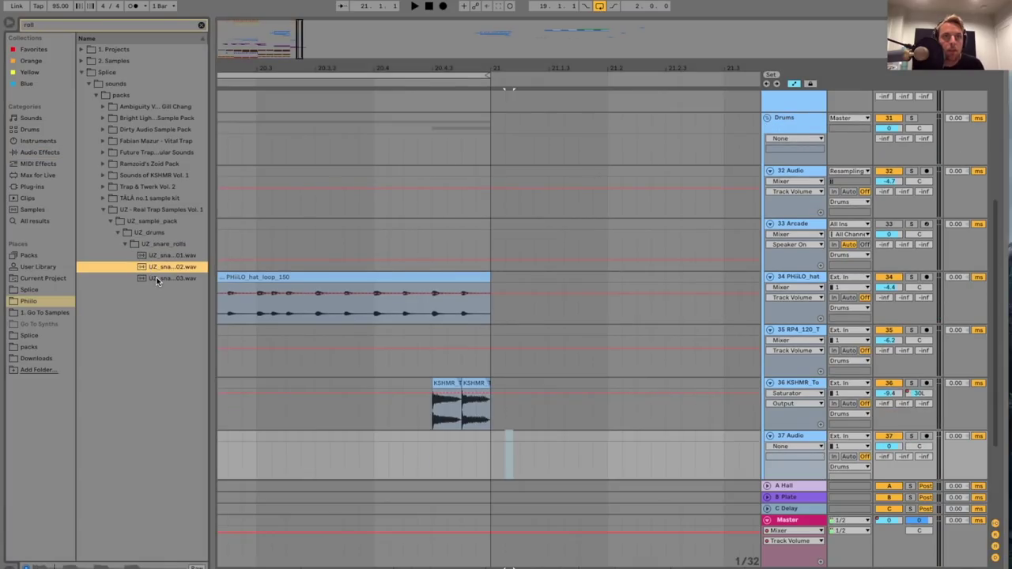
click(156, 278)
click(160, 258)
click(162, 269)
drag(172, 269, 391, 452)
- Cut the snare roll down to its first burst and set its track to -14.5 dB while the loop plays
click(452, 450)
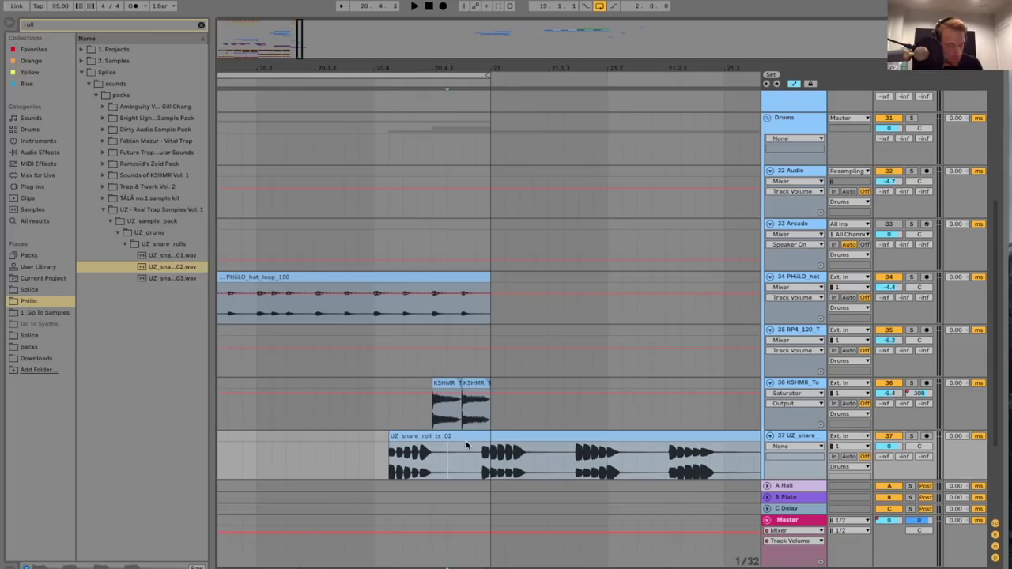
key(super+e)
click(472, 436)
key(Delete)
click(390, 457)
drag(889, 446, 889, 474)
key(space)
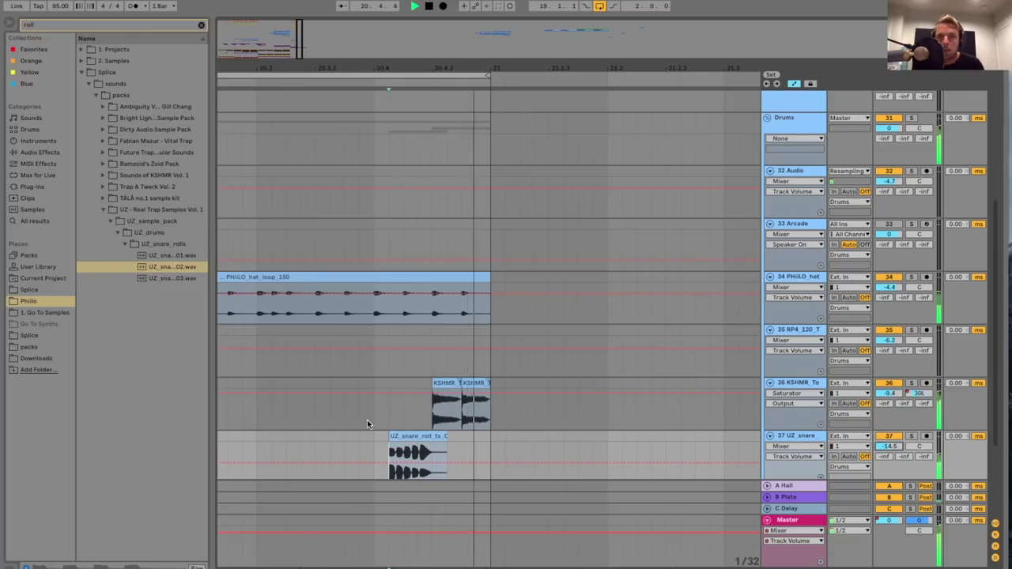
- Move the snare roll to 20.4.2 and shorten it to end where the first tom starts
click(367, 420)
drag(400, 436, 418, 445)
click(377, 443)
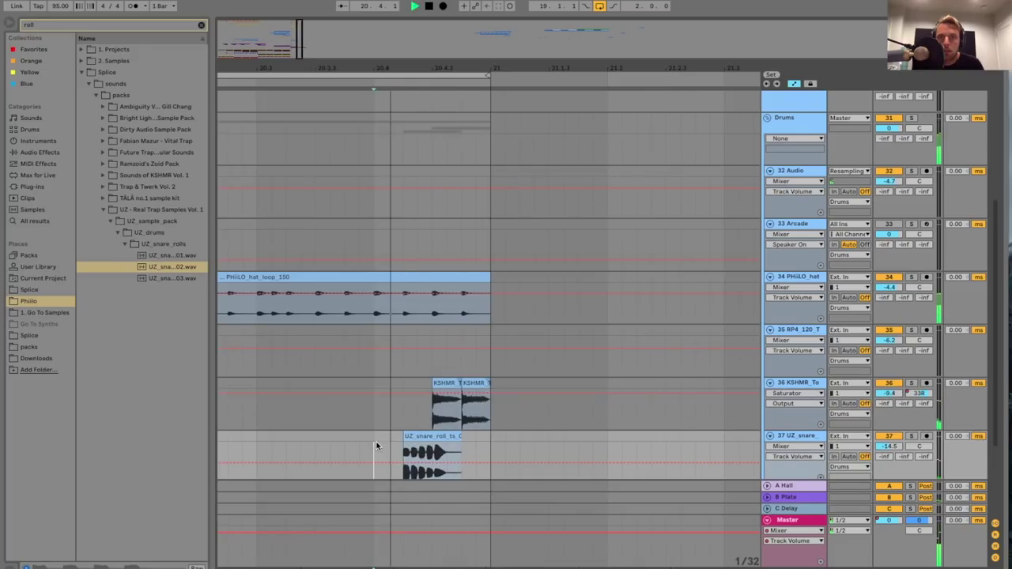
drag(460, 438, 433, 439)
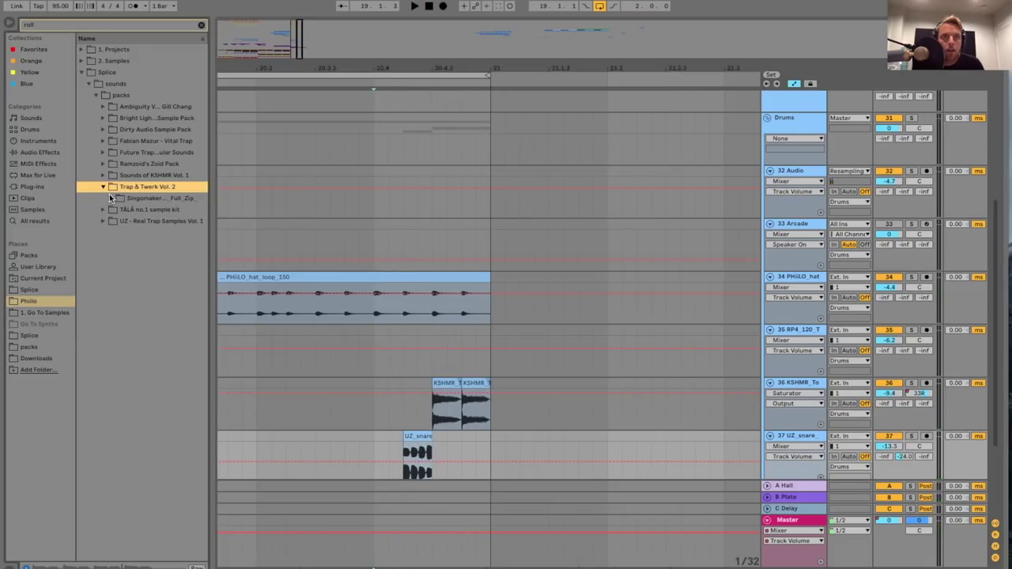
- Bring in STT2_Snare_Roll_100_Bpm_10 from the Trap & Twerk Vol. 2 pack and place short snare hits across bars 19 and 20 on the UZ_snare track
click(111, 199)
click(118, 211)
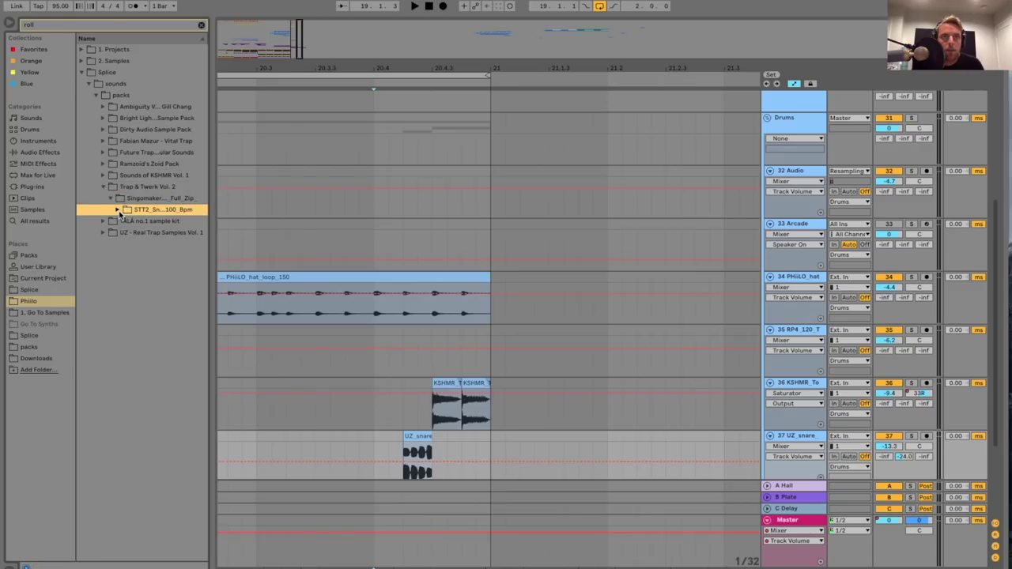
click(117, 210)
click(138, 222)
drag(140, 221, 492, 365)
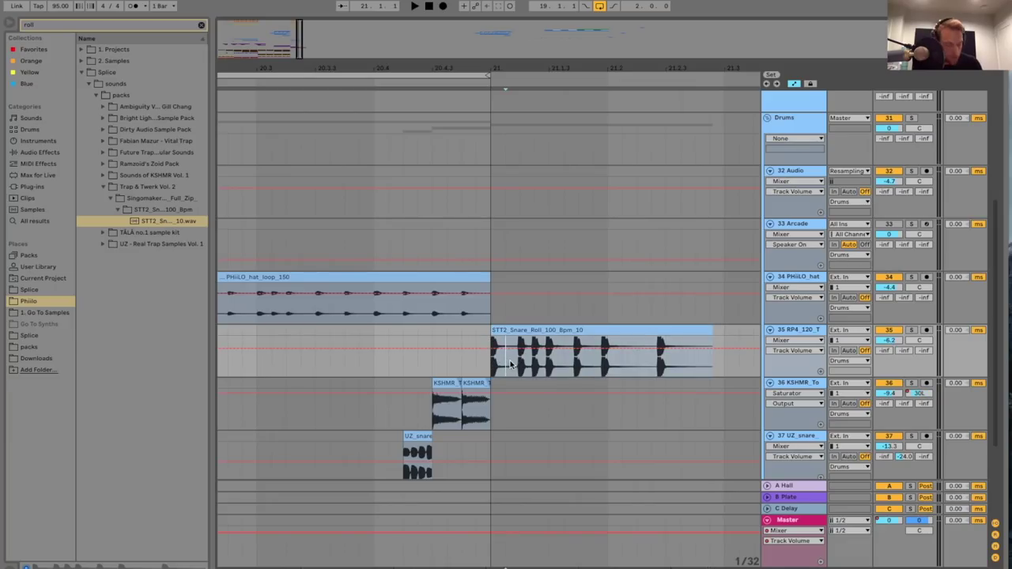
key(ctrl+z)
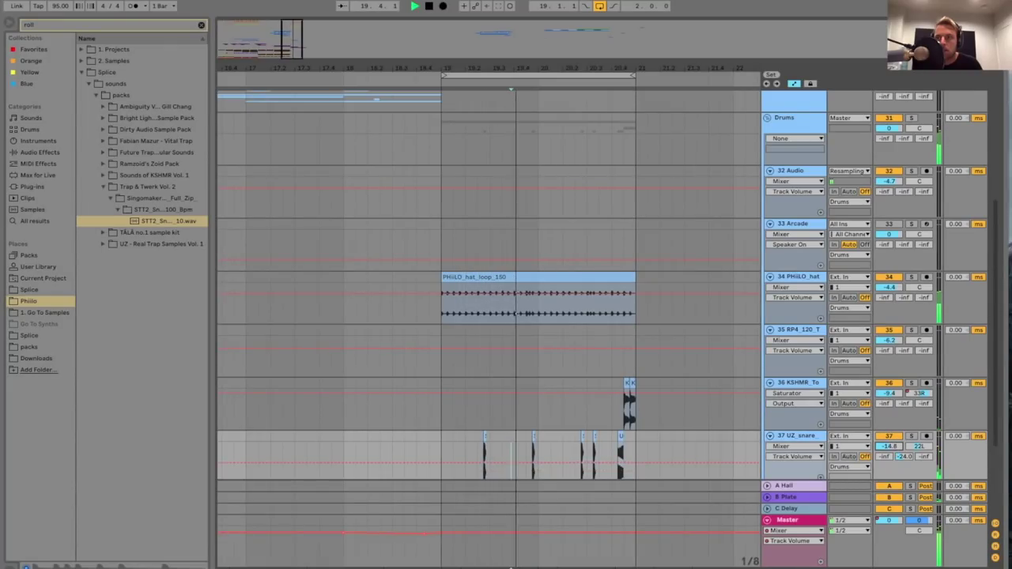
- Set the UZ_snare track to -14.9 dB while listening to the loop
drag(894, 447, 894, 449)
double_click(283, 41)
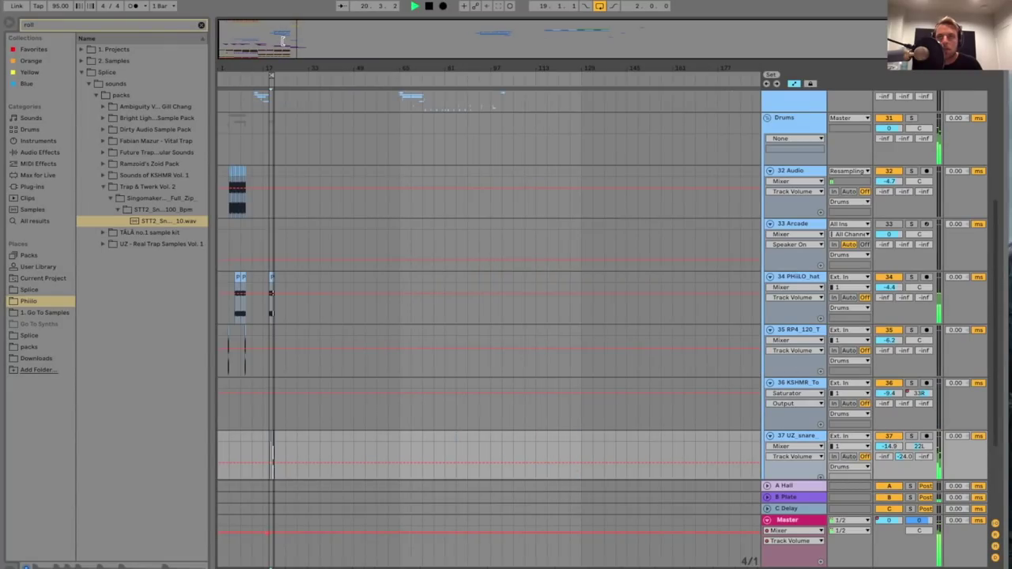
drag(281, 40, 304, 107)
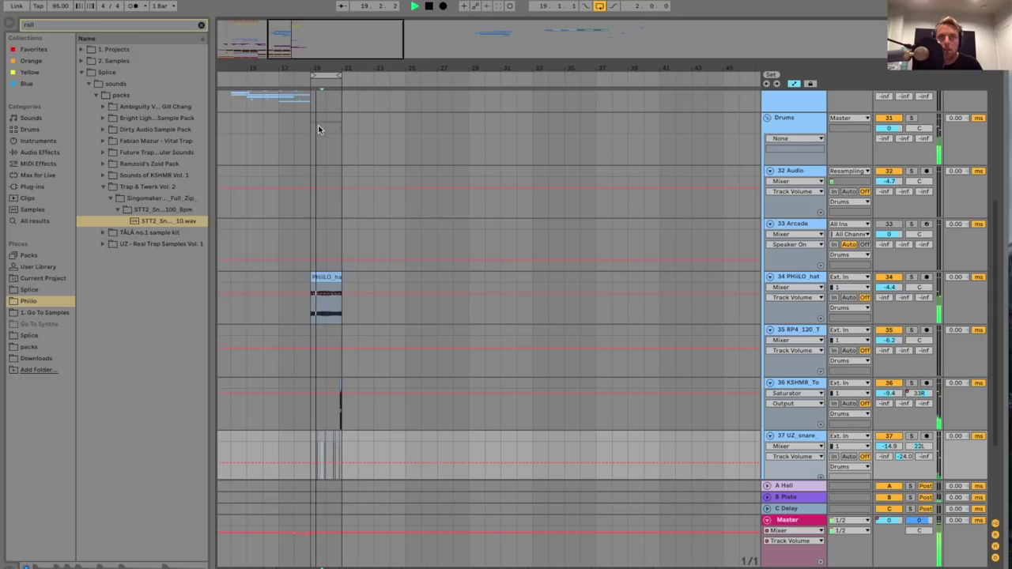
key(space)
- Expand the SideChain group and the Saws group inside it
scroll(318, 125, down, 4)
click(763, 367)
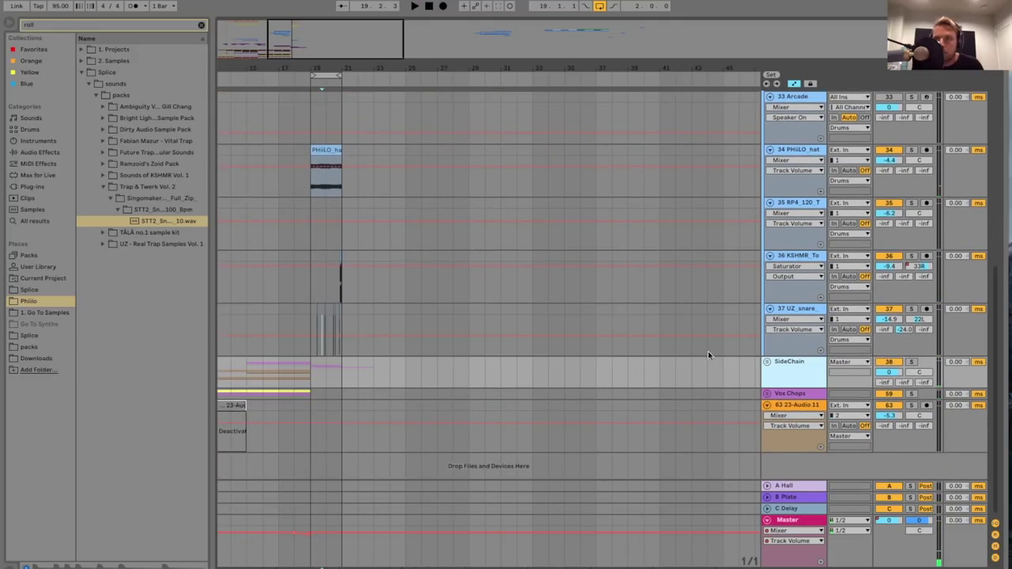
click(767, 362)
scroll(640, 323, down, 10)
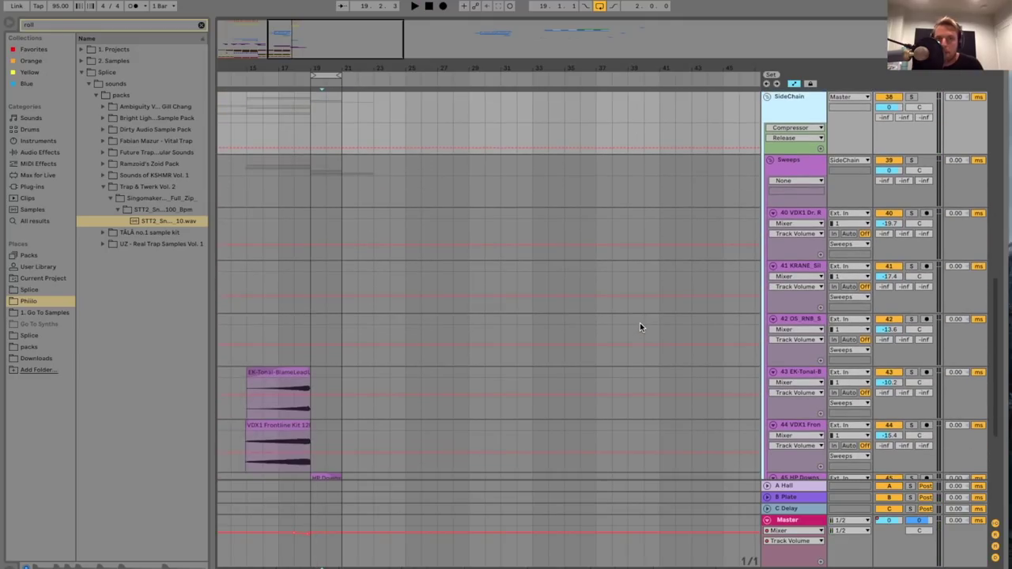
scroll(641, 323, left, 5)
click(776, 360)
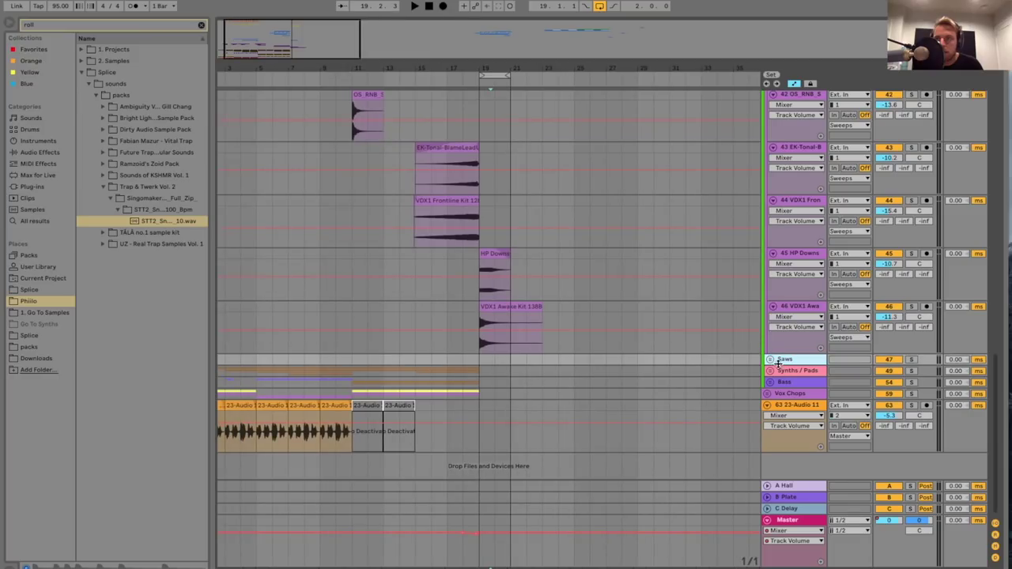
click(770, 360)
click(796, 404)
click(383, 440)
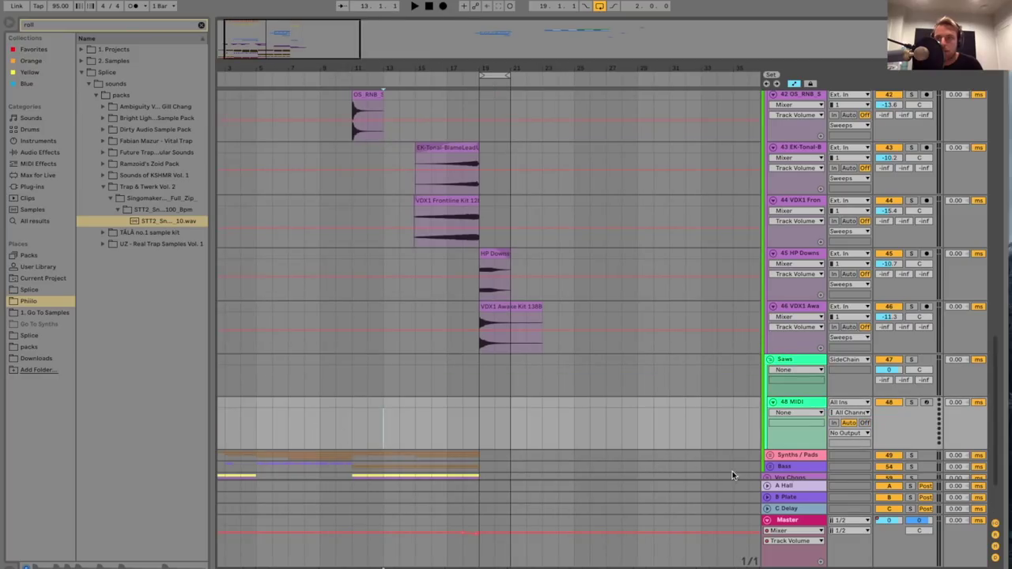
- Expand Synths / Pads and copy the Kontakt 5 chord clips from bars 15 to 19 onto the MIDI track in Saws at bar 15
click(768, 458)
scroll(412, 340, down, 5)
click(429, 292)
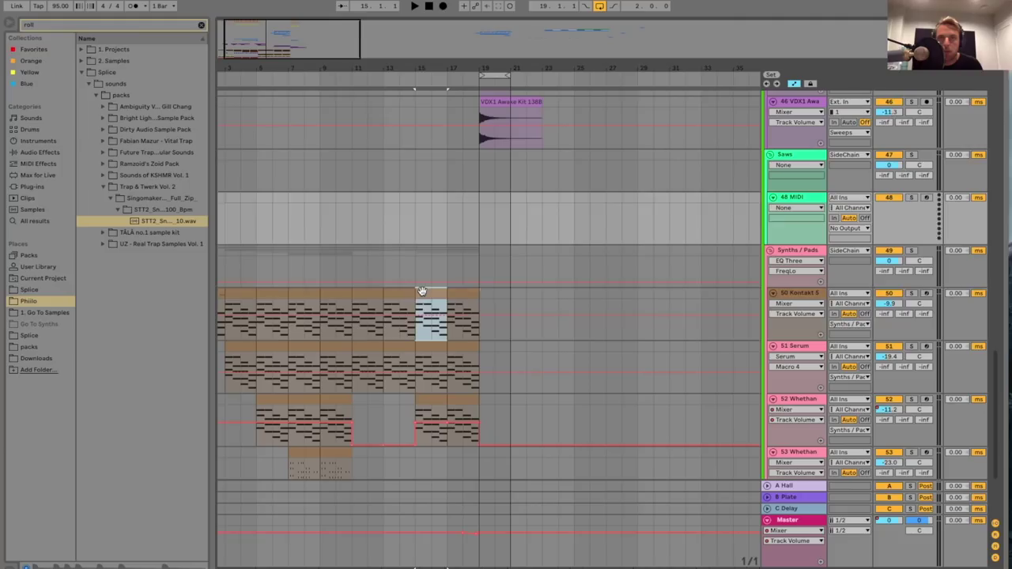
click(455, 293)
drag(450, 294, 434, 302)
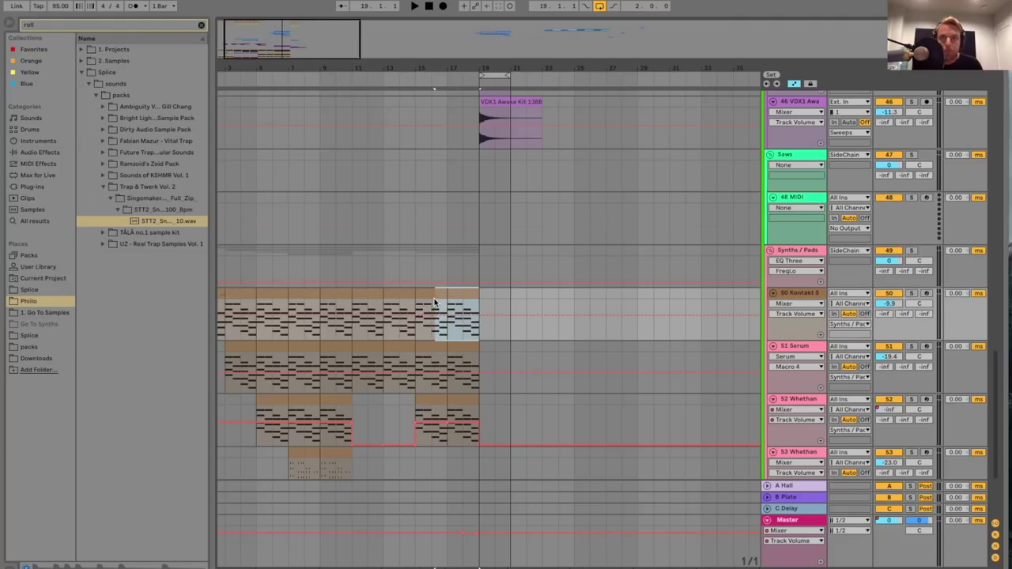
click(432, 220)
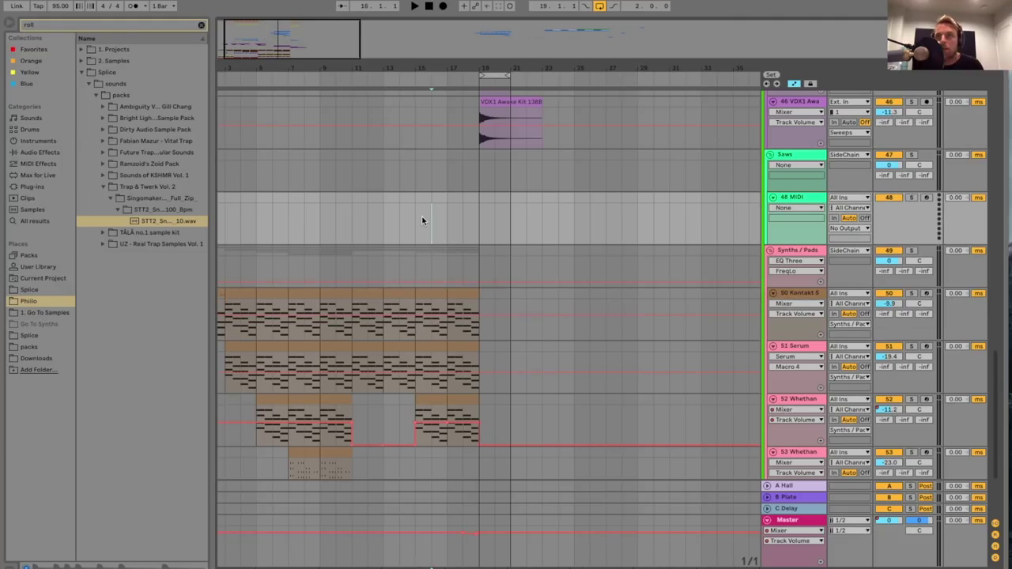
key(ctrl+v)
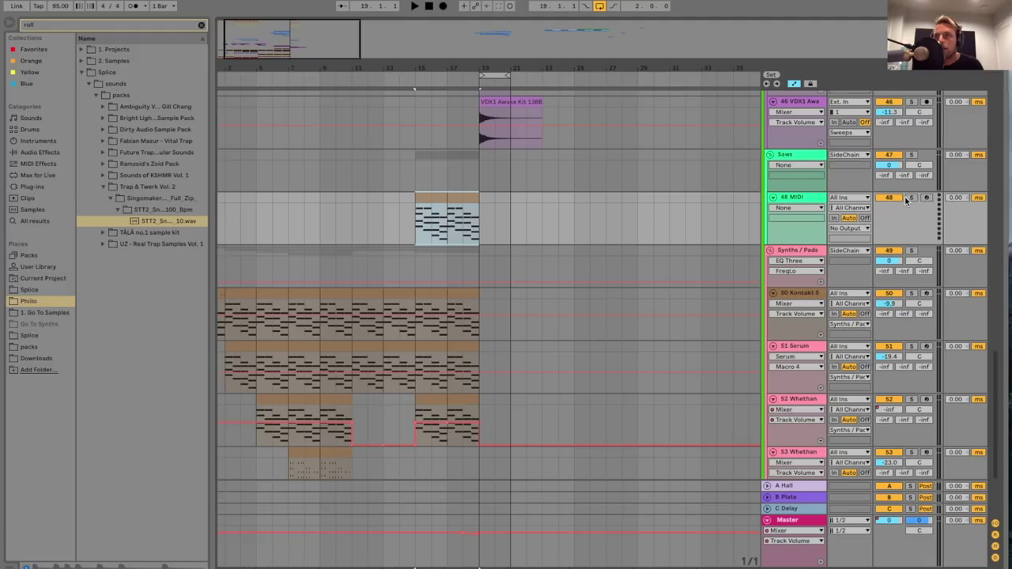
- Load Serum onto MIDI track 48 in the Saws group, solo it and set its volume to -18.9 dB while listening
click(133, 25)
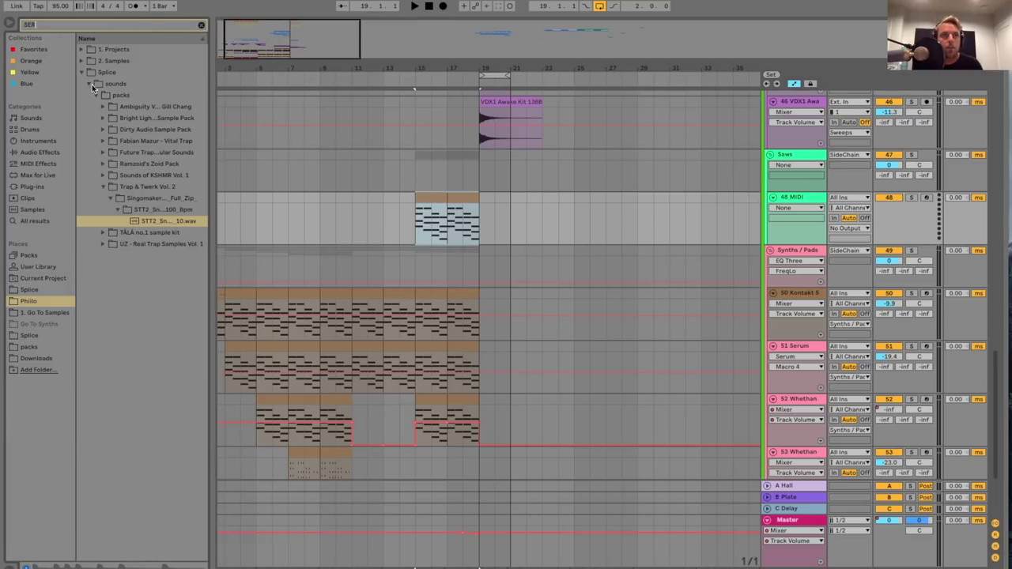
click(39, 186)
click(122, 72)
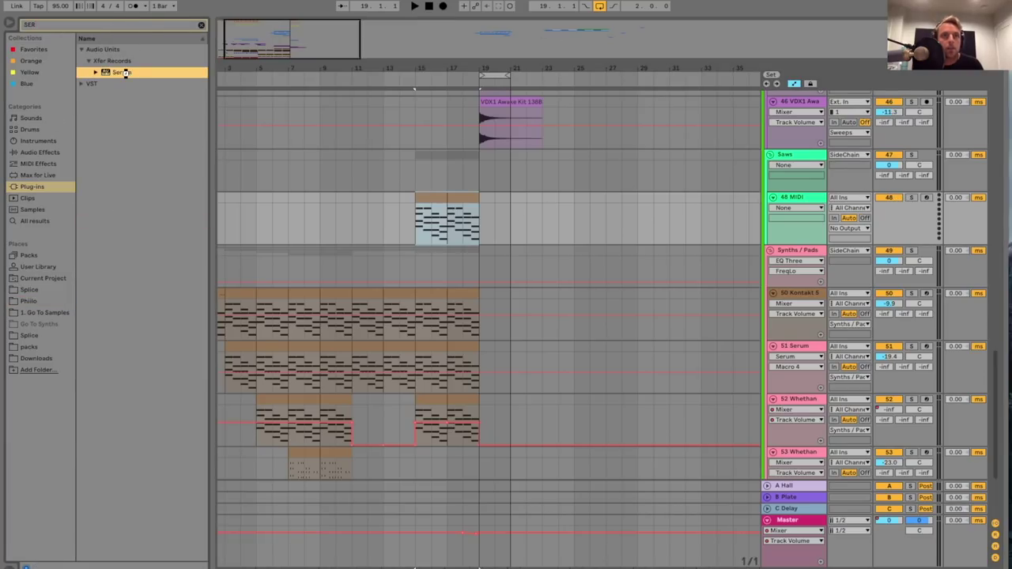
key(Return)
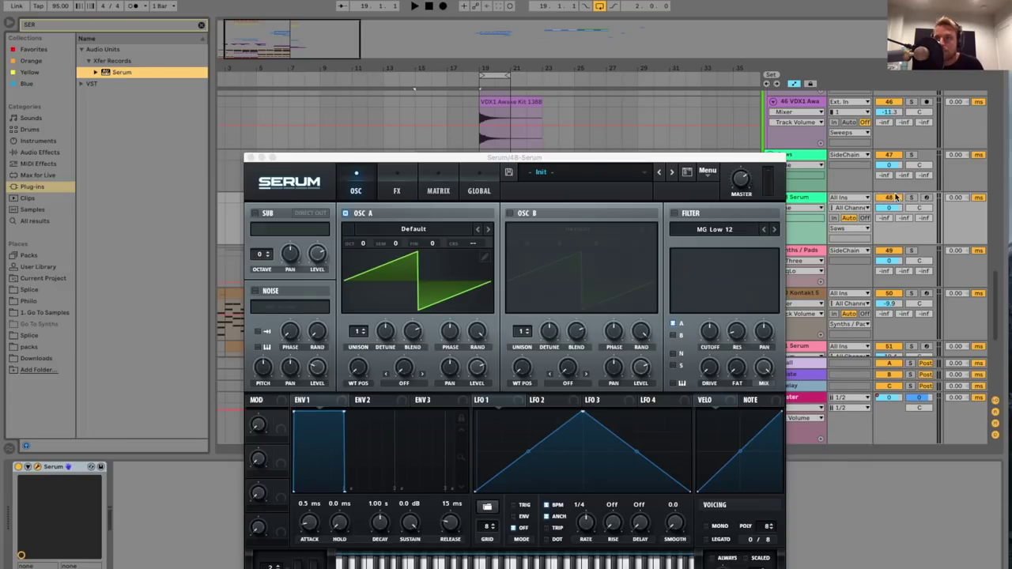
key(space)
click(911, 197)
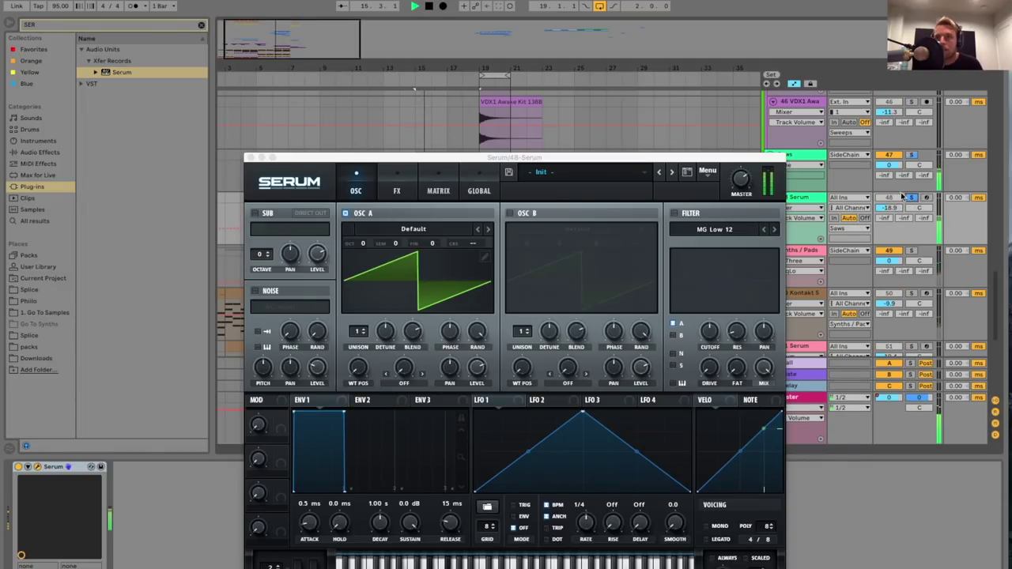
key(space)
- Enable Serum's oscillator B and step through wavetables during playback to BS2 - Subby Saw
click(510, 213)
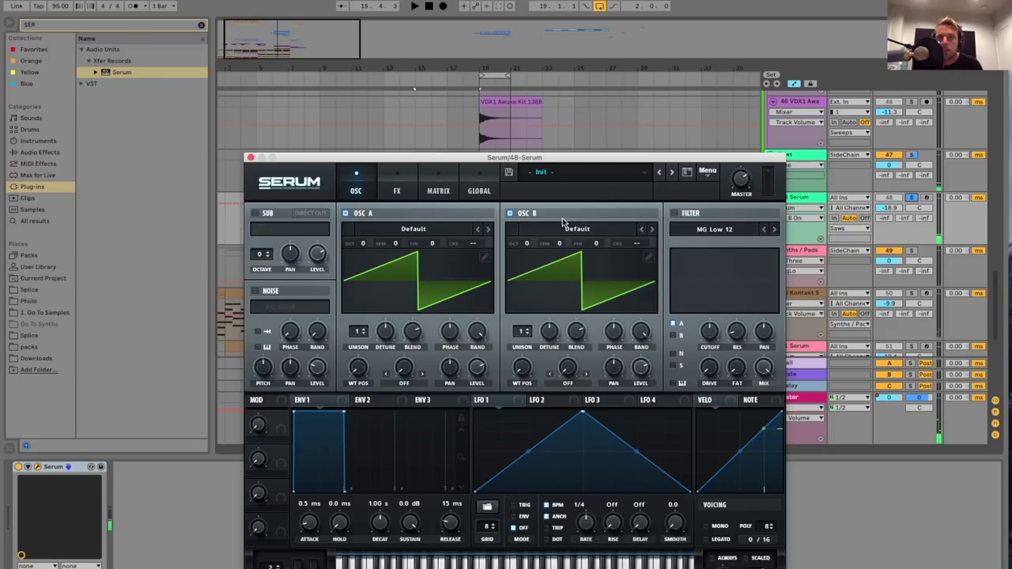
click(650, 230)
click(650, 230)
key(space)
click(650, 230)
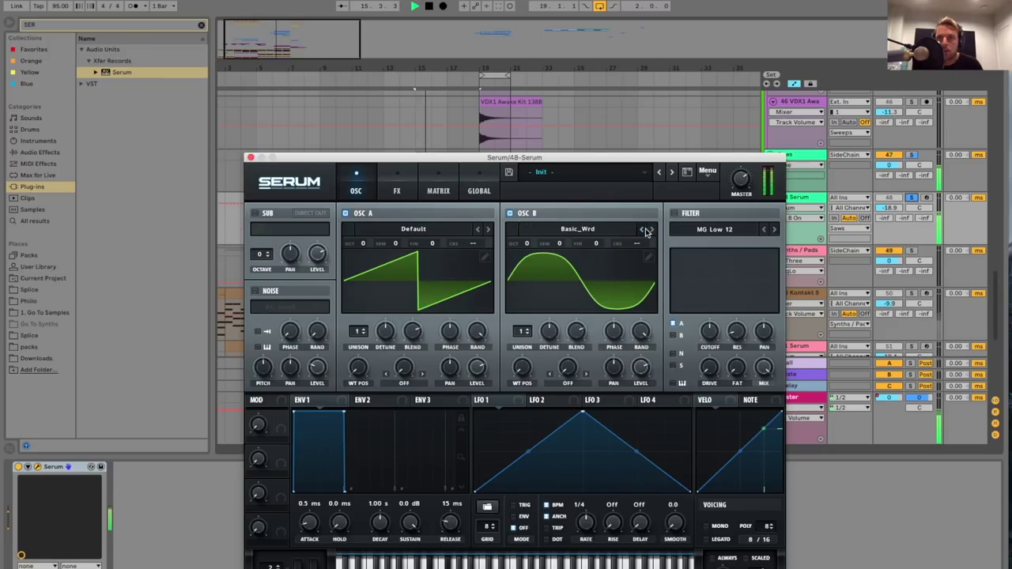
click(650, 230)
click(650, 230)
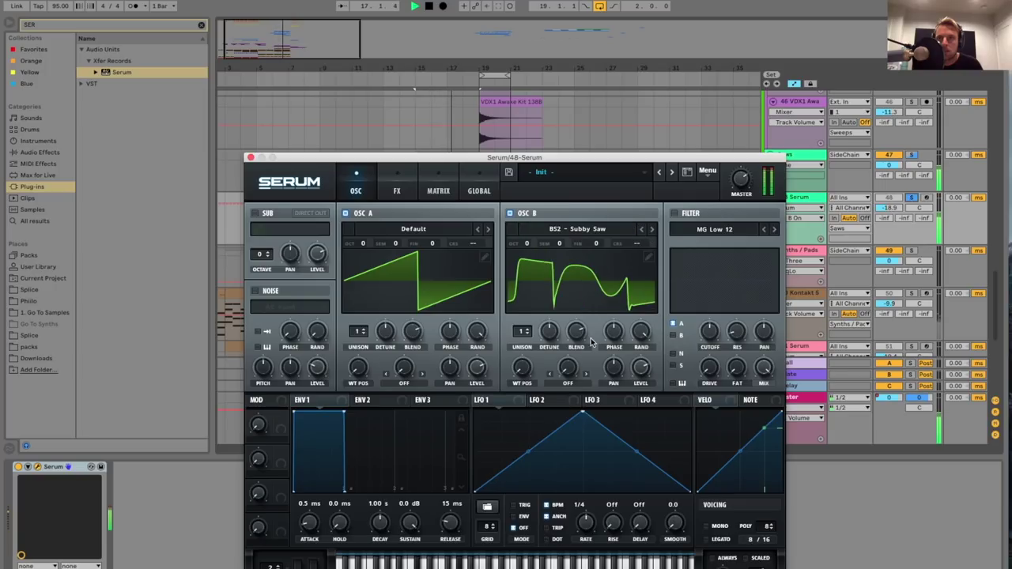
- Set oscillator B's warp mode to PWM and modulate its amount with LFO 1
click(568, 383)
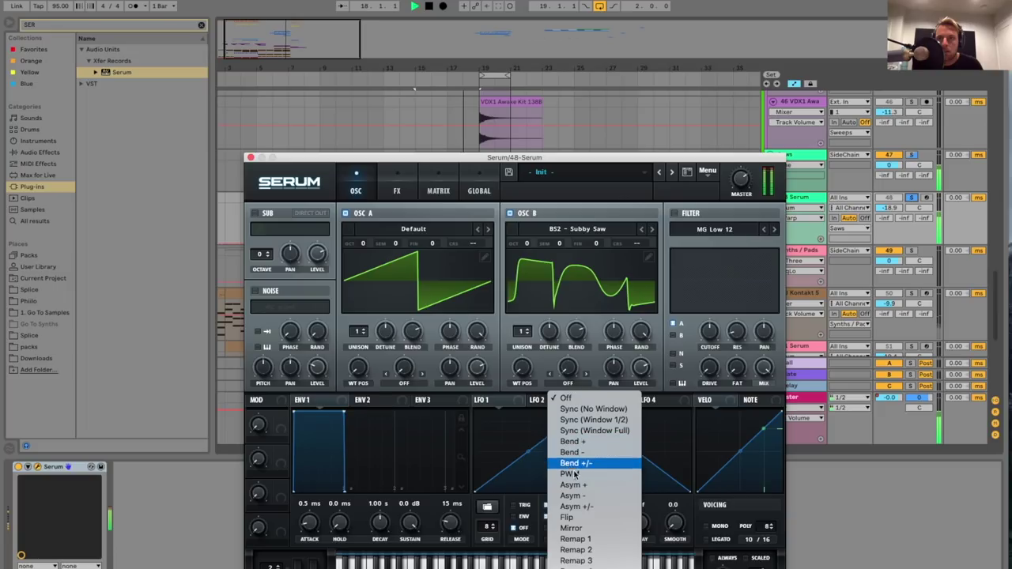
click(569, 474)
drag(567, 368, 546, 403)
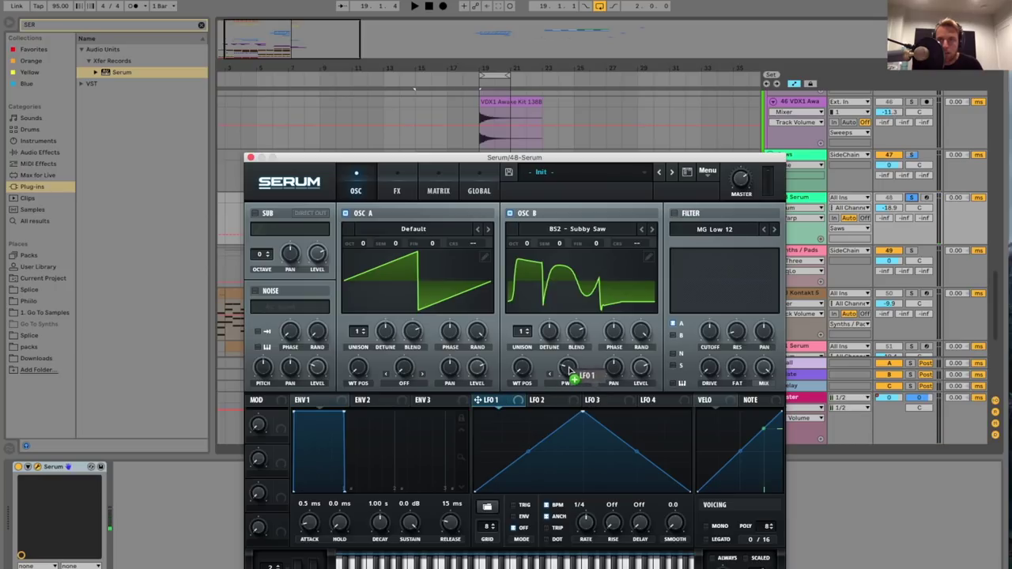
key(space)
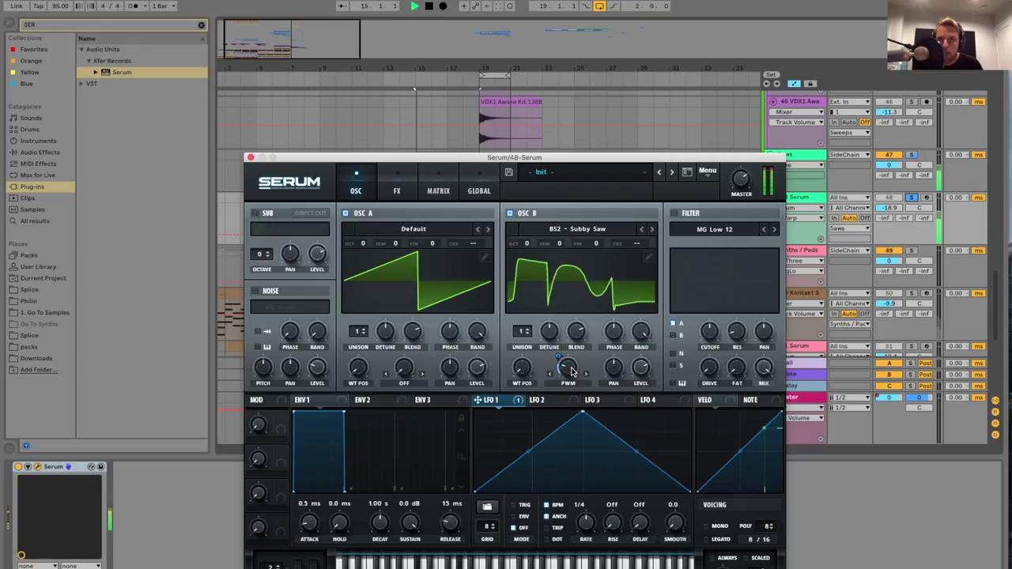
drag(558, 357, 553, 385)
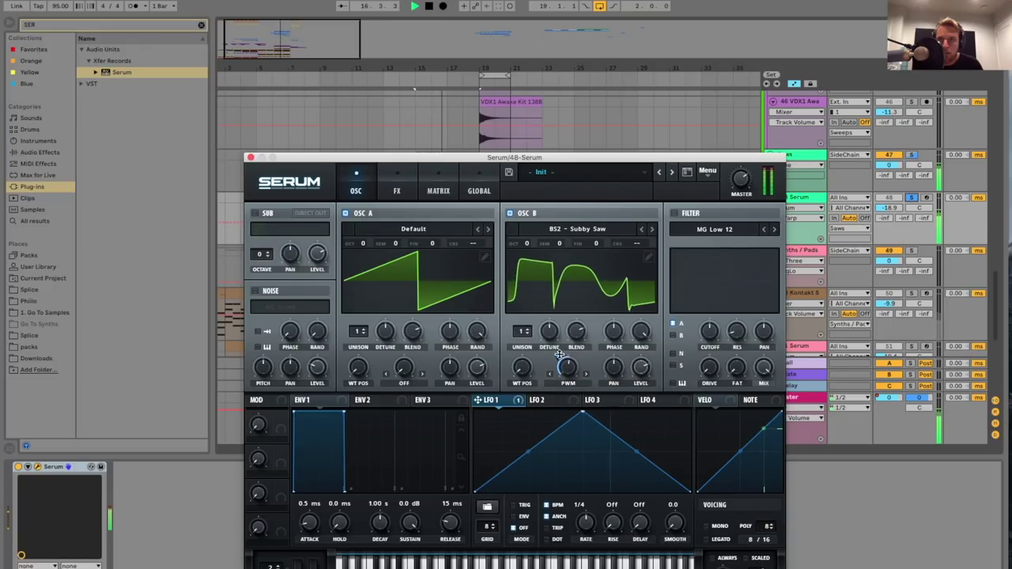
- Set unison to 3 voices on oscillator B and 7 on oscillator A, and set the Env 1 attack to 17 ms
drag(549, 338, 522, 321)
key(space)
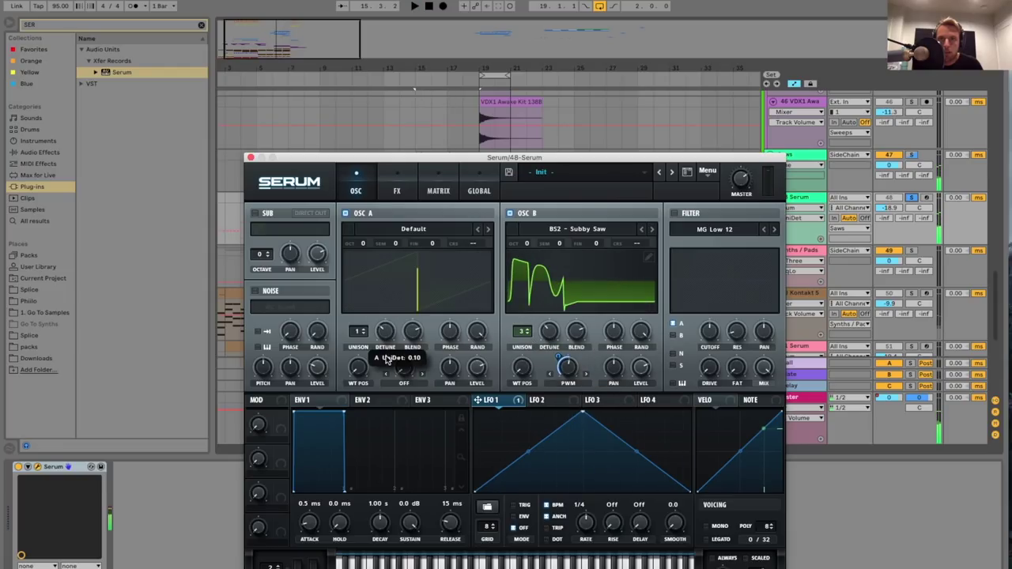
drag(358, 331, 368, 282)
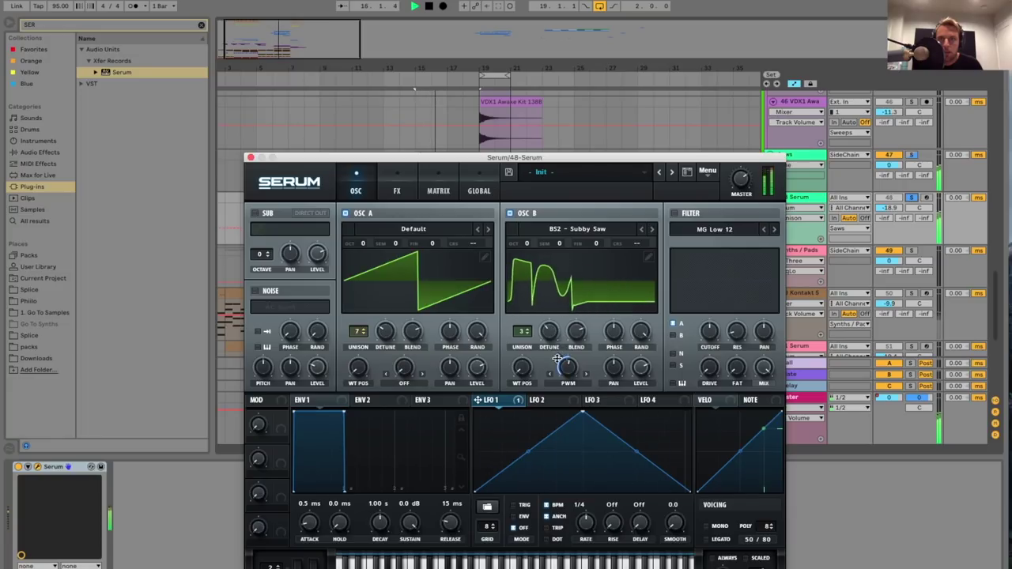
drag(314, 522, 317, 509)
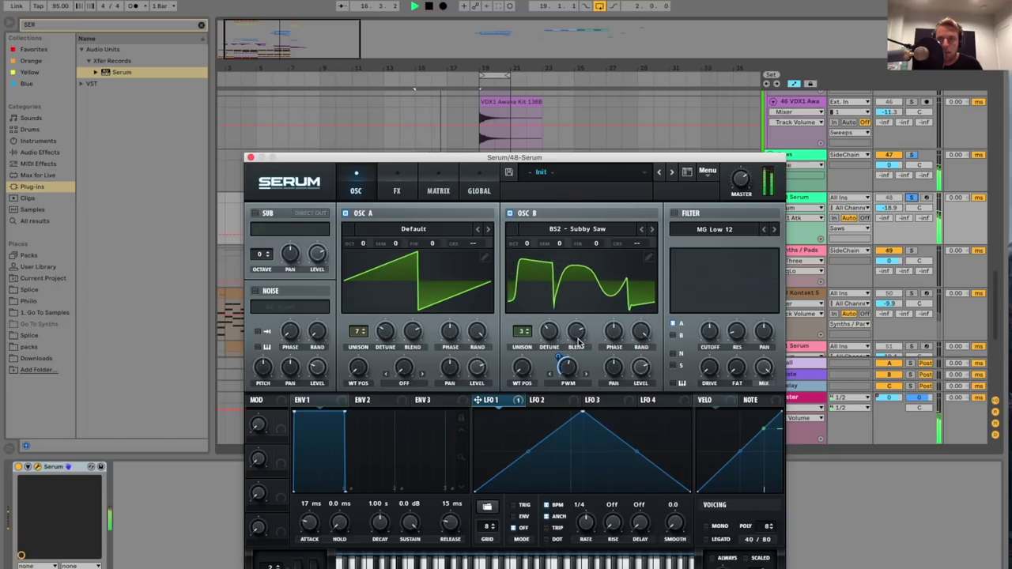
- Audition the oscillators separately, switch oscillator B to the MATRIXY C64 wavetable and raise both oscillator levels
click(510, 214)
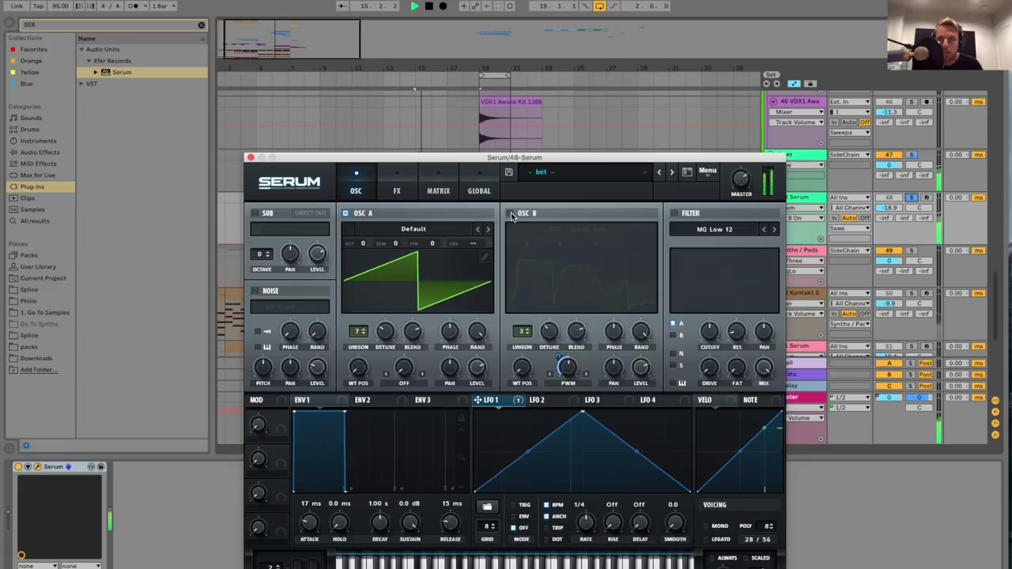
click(510, 214)
click(654, 229)
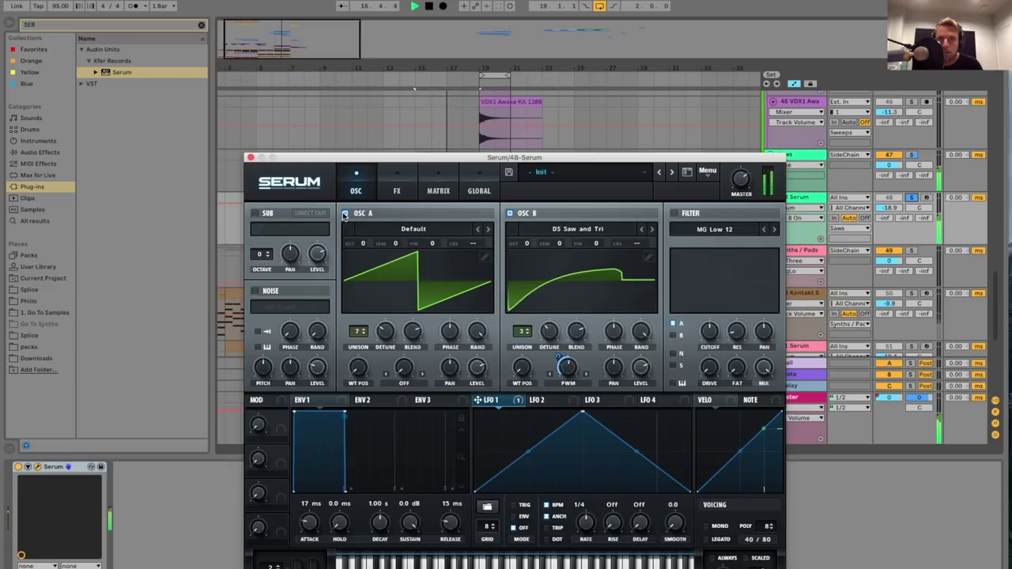
click(345, 213)
key(space)
key(space)
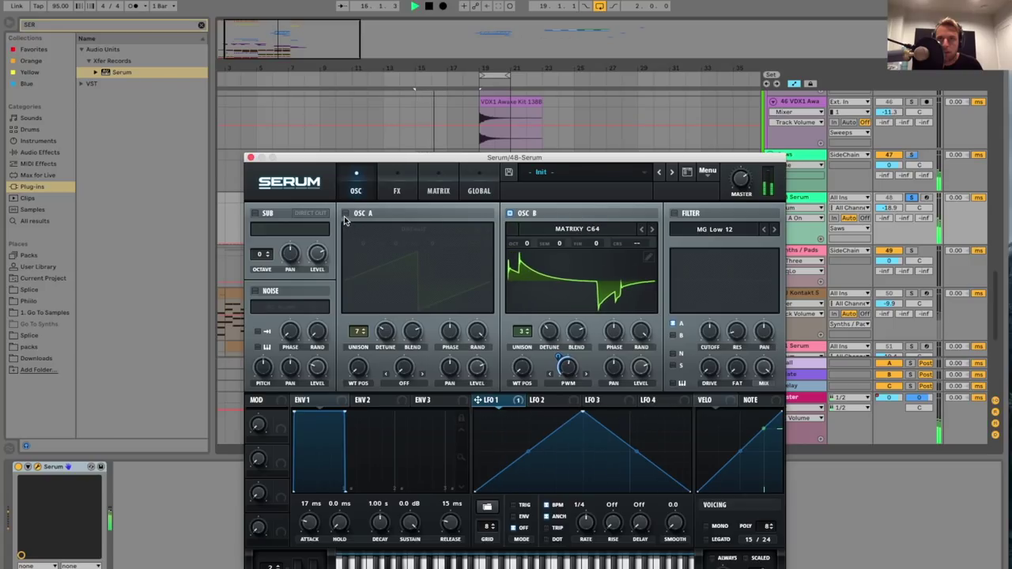
click(345, 213)
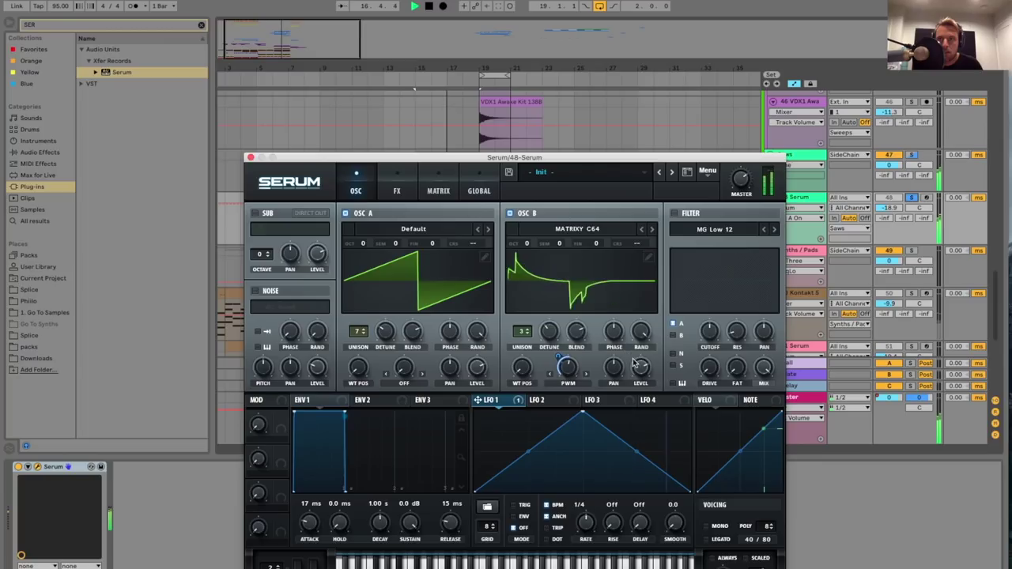
mouse_move(638, 372)
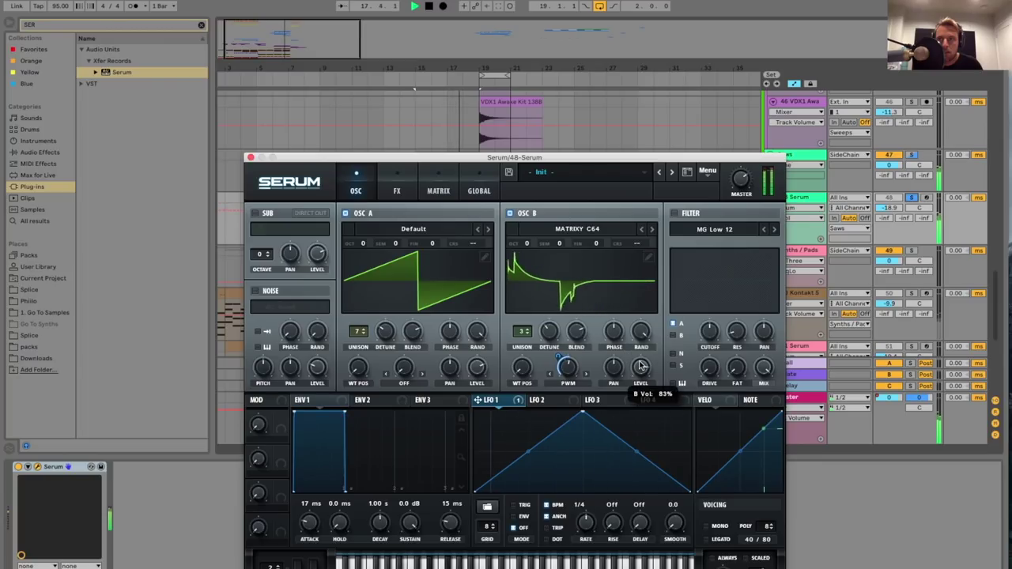
drag(478, 370, 483, 342)
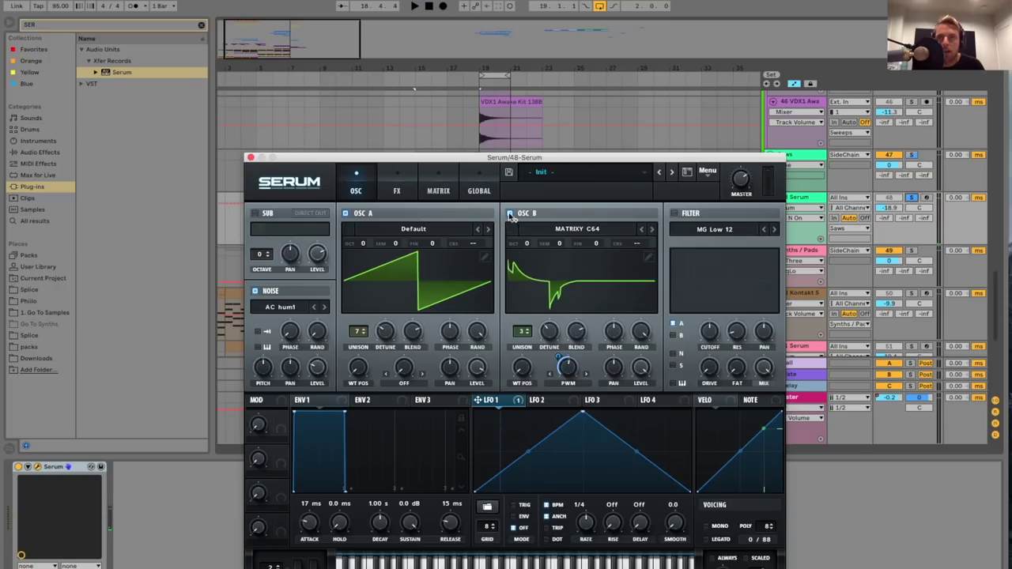
- Set the noise oscillator to Air Can 1 at about 22% level, auditioning it with oscillators A and B temporarily off
click(510, 215)
click(344, 213)
key(space)
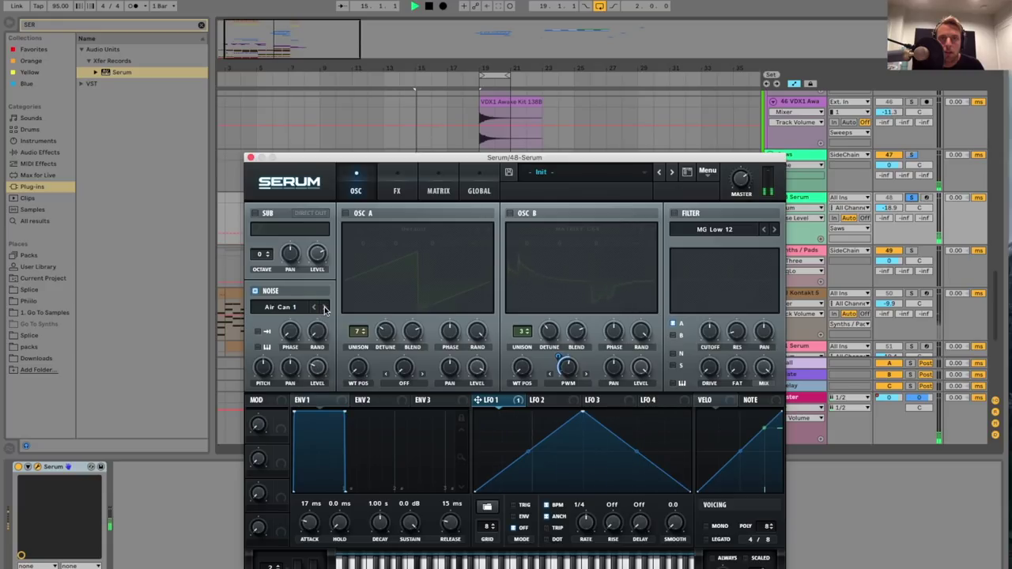
mouse_move(316, 371)
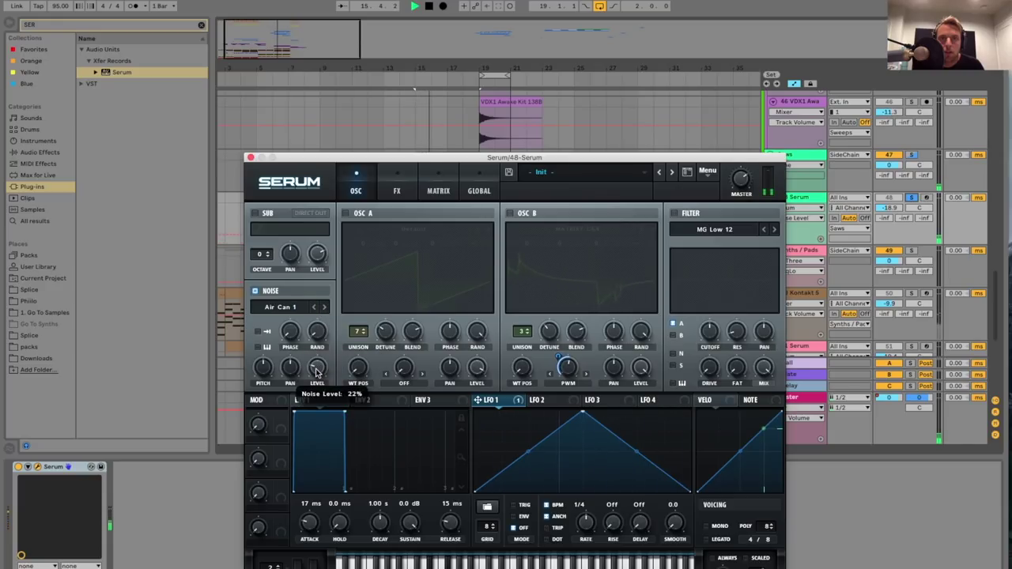
key(space)
click(346, 214)
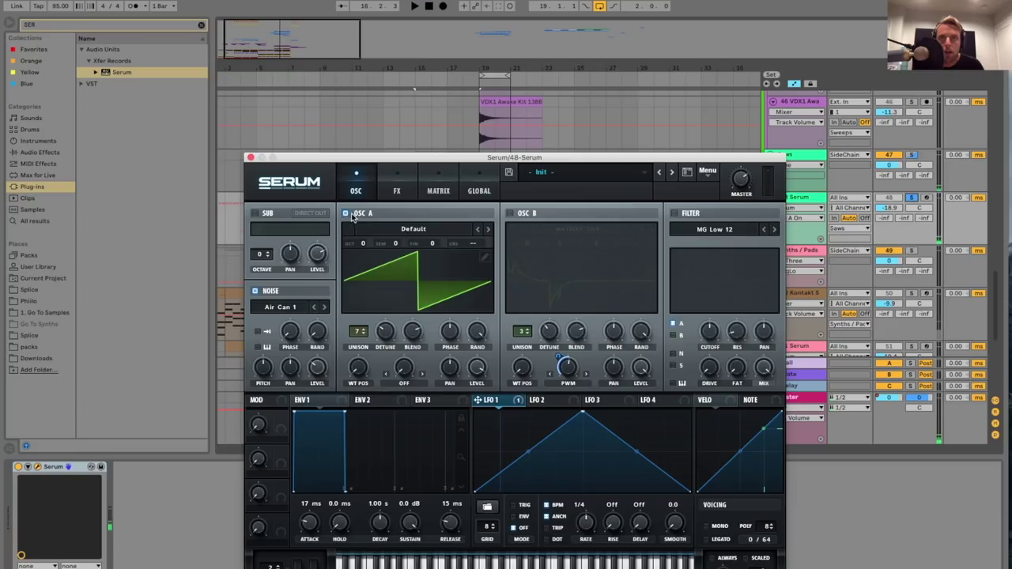
click(510, 215)
- Set unison to 5 voices on both oscillators and close the Serum window
drag(360, 333, 363, 345)
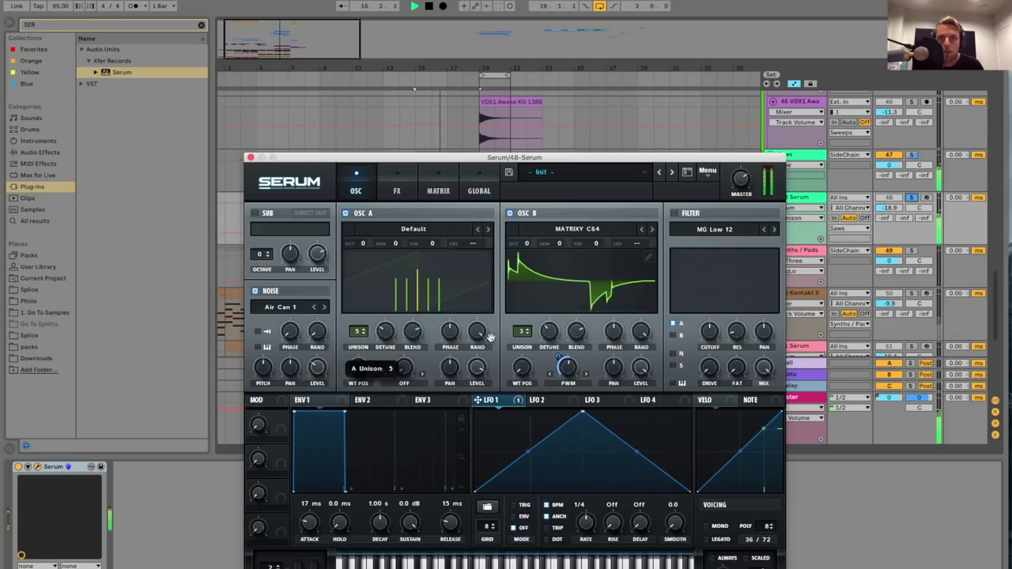
mouse_move(523, 333)
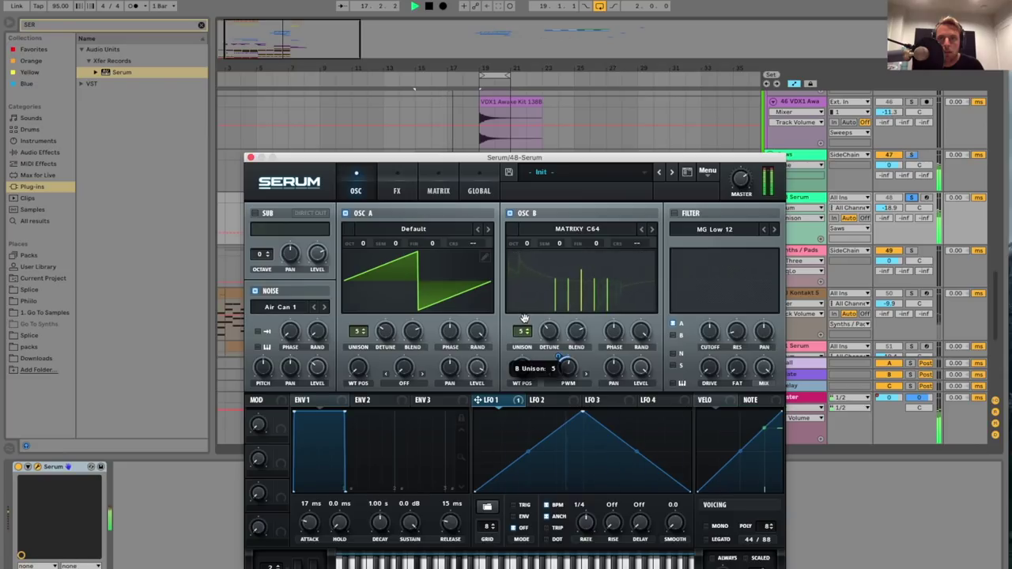
click(250, 157)
key(space)
- Add a Saturator after Serum with 1.71 dB drive and -4.29 dB output while listening
click(110, 23)
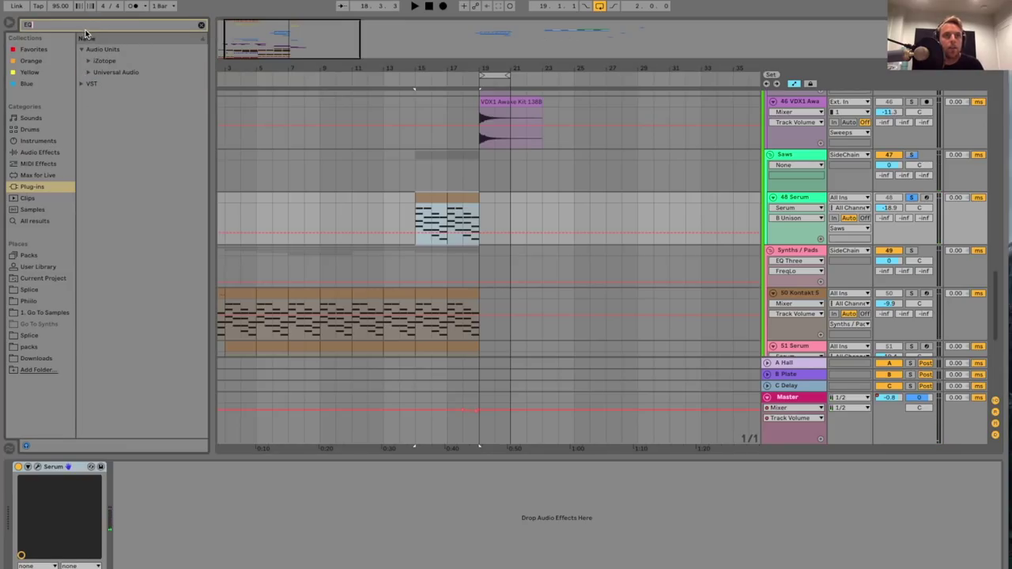
text(sa)
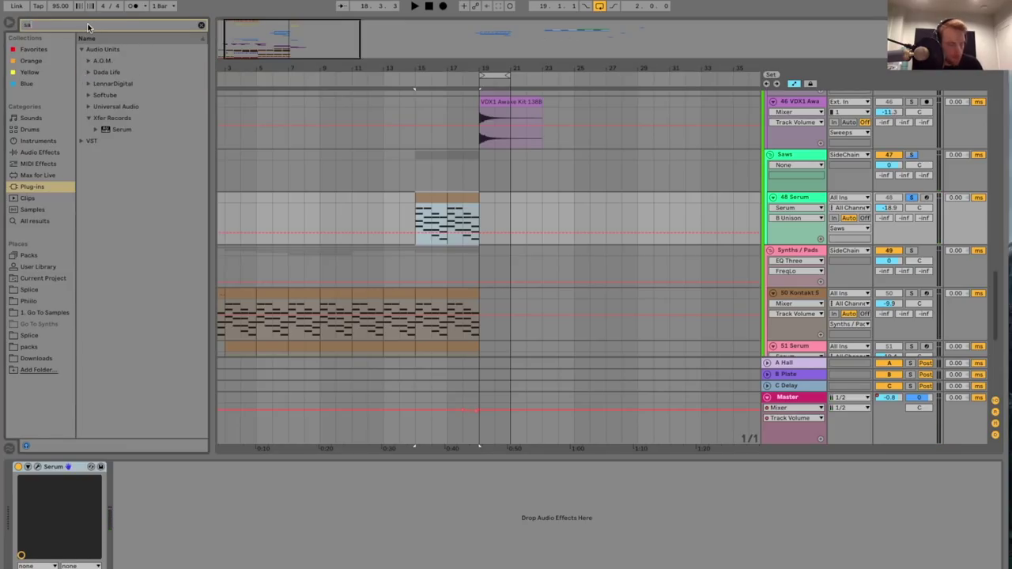
click(52, 152)
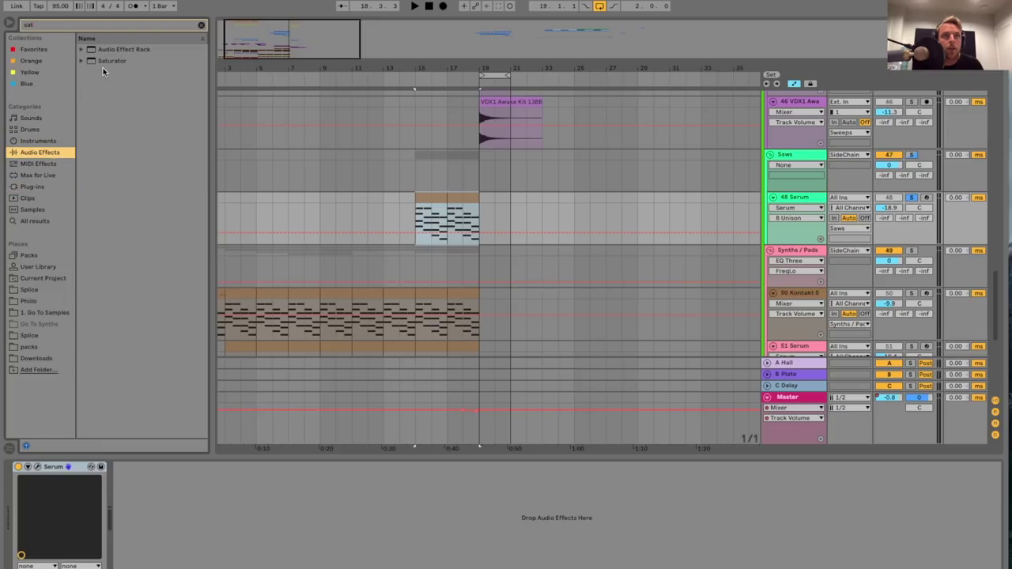
click(109, 62)
drag(112, 61, 128, 479)
key(space)
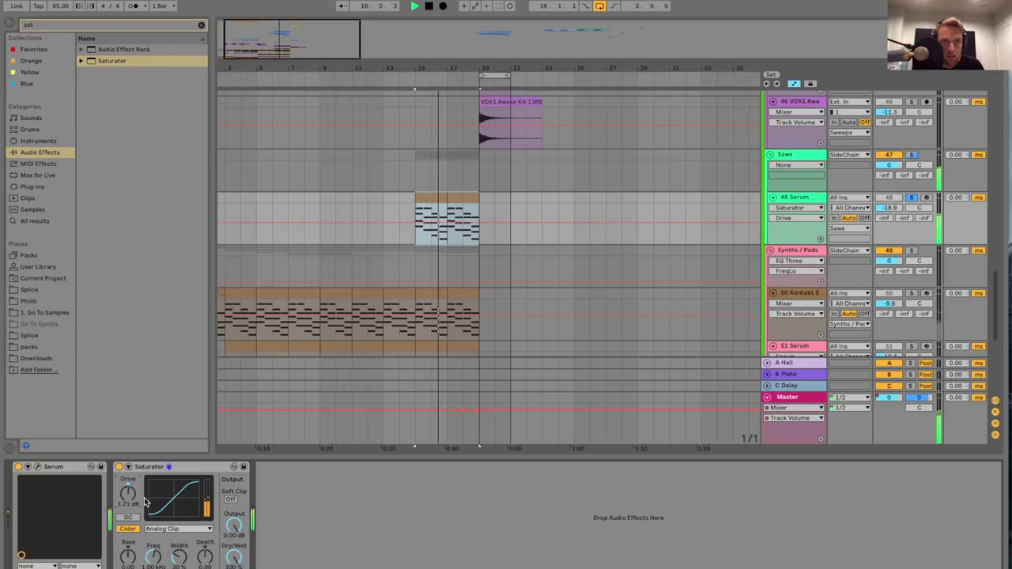
drag(230, 525, 230, 545)
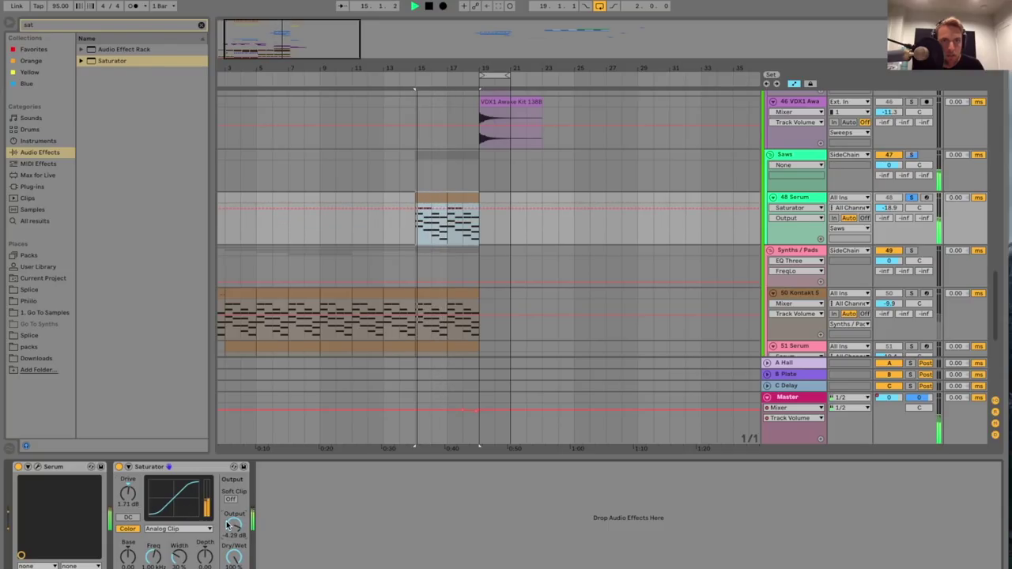
key(space)
- Add the OTT preset after the Saturator, adjust it during playback and set the Serum track to -12.8 dB
click(165, 28)
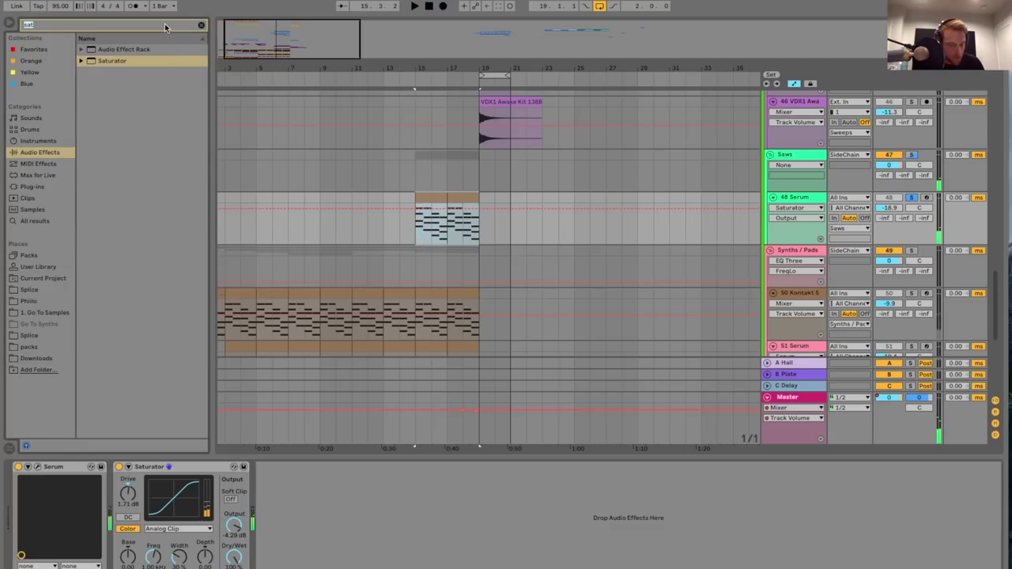
text(ott)
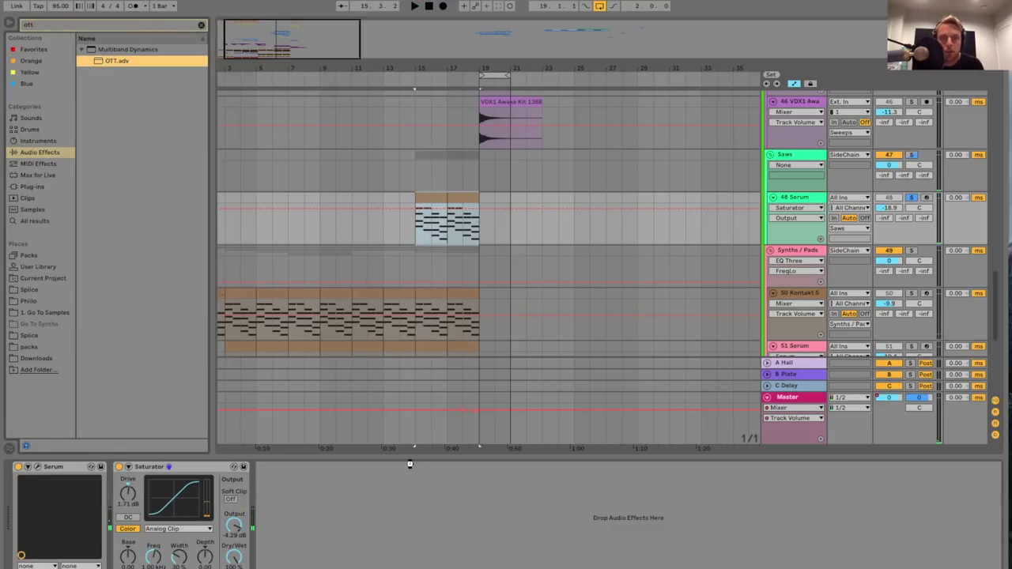
drag(342, 563, 350, 527)
key(space)
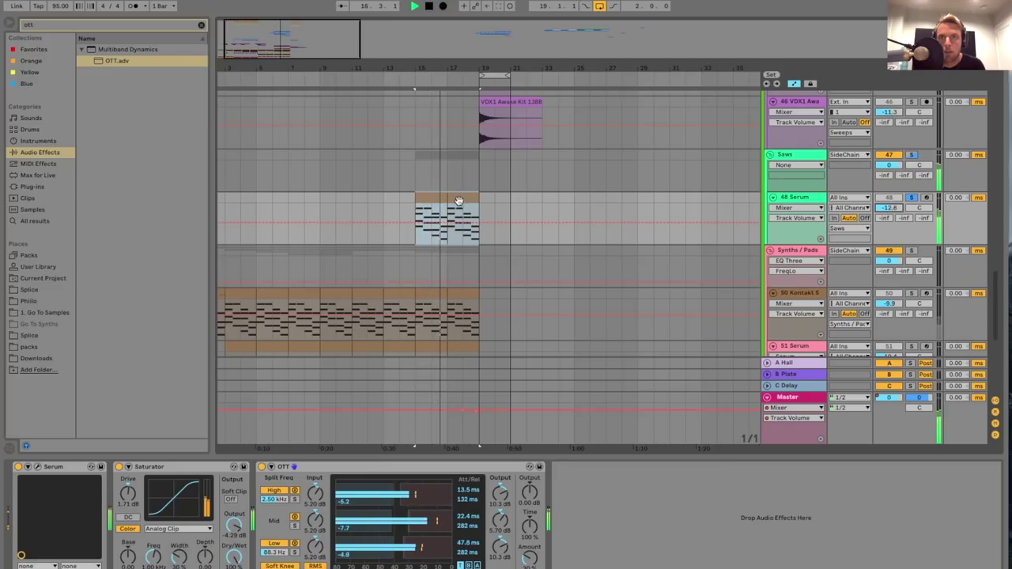
key(space)
- Add an EQ Eight after OTT on the Serum track and cut the lows below about 94 Hz while listening
click(144, 28)
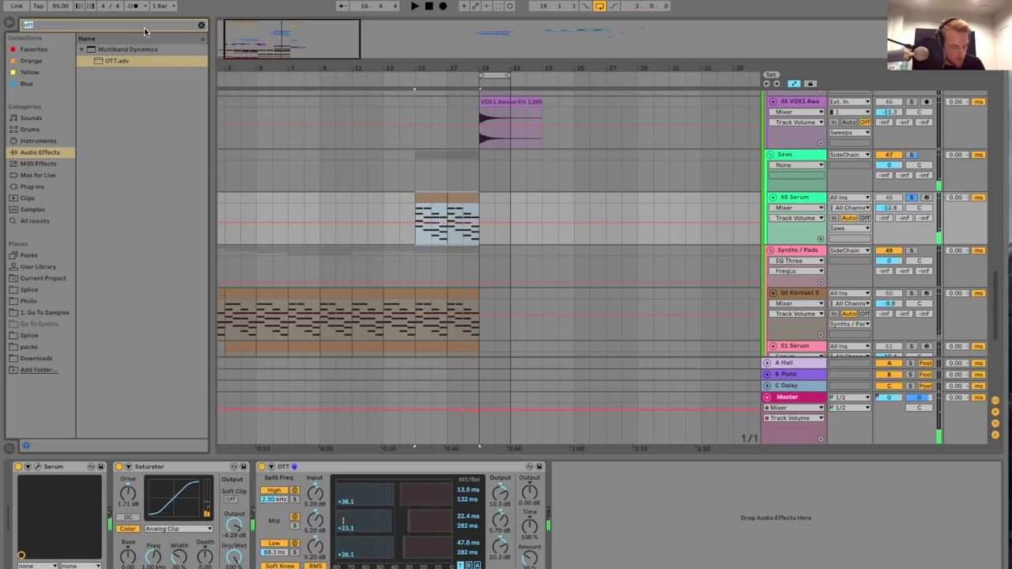
text(eq)
click(113, 62)
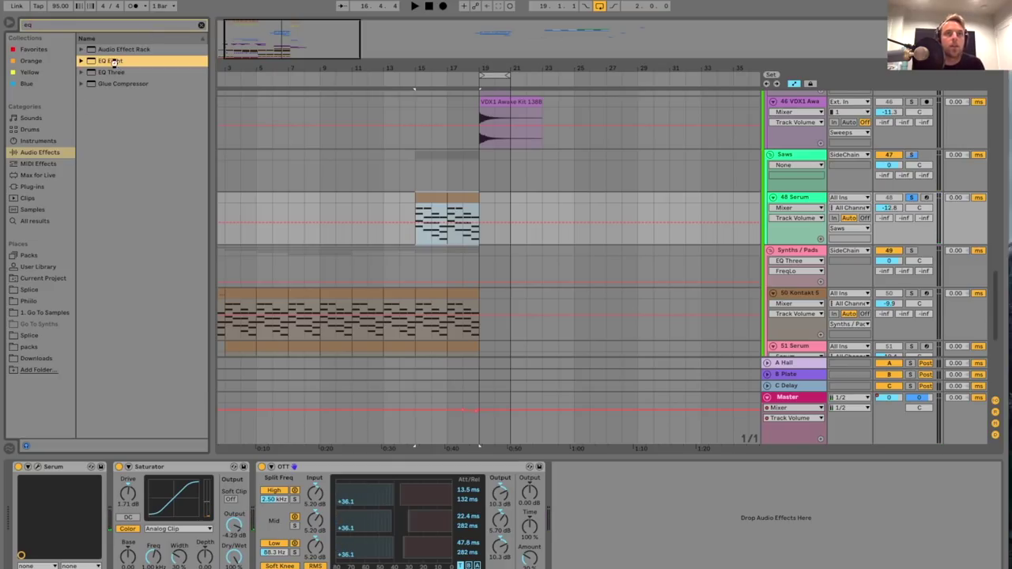
drag(605, 540, 602, 560)
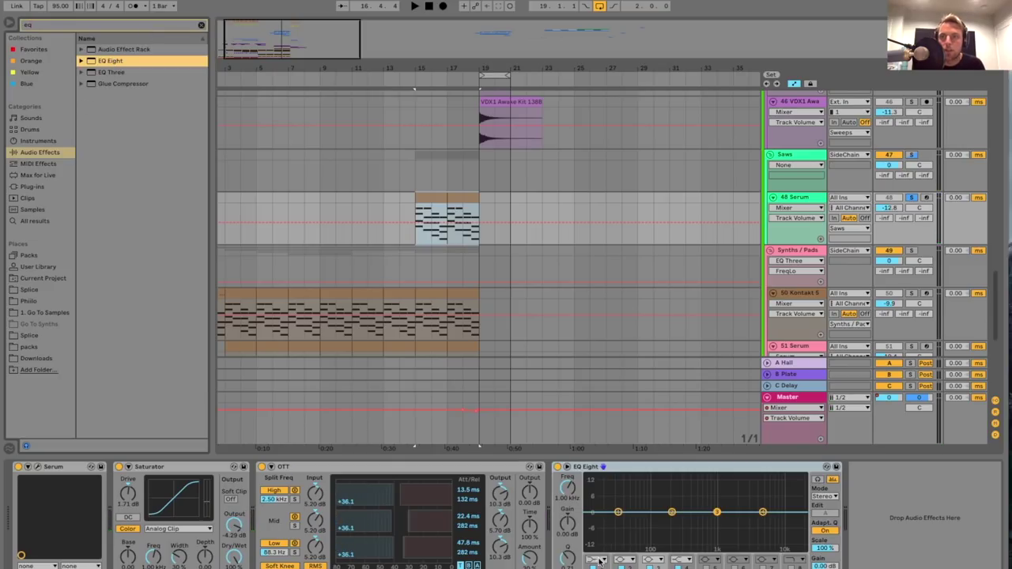
click(601, 560)
click(599, 498)
key(space)
drag(618, 520, 645, 525)
mouse_move(763, 512)
mouse_down()
mouse_move(717, 515)
mouse_move(758, 512)
mouse_up()
drag(646, 524, 650, 527)
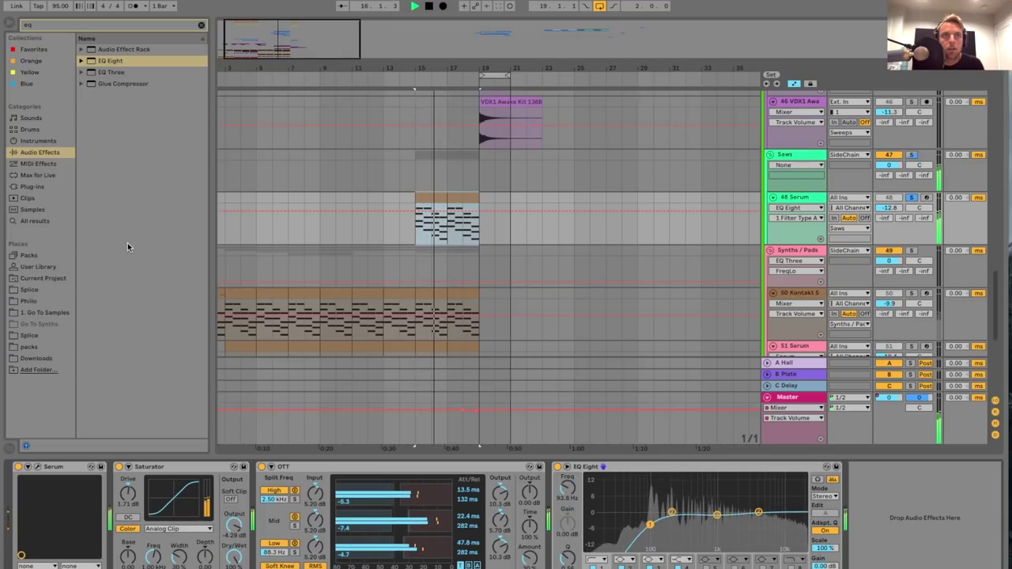
- Add an Auto Filter after EQ Eight, lower its cutoff, then unsolo the Serum track and reduce its volume to about -15.5 dB during playback
click(126, 25)
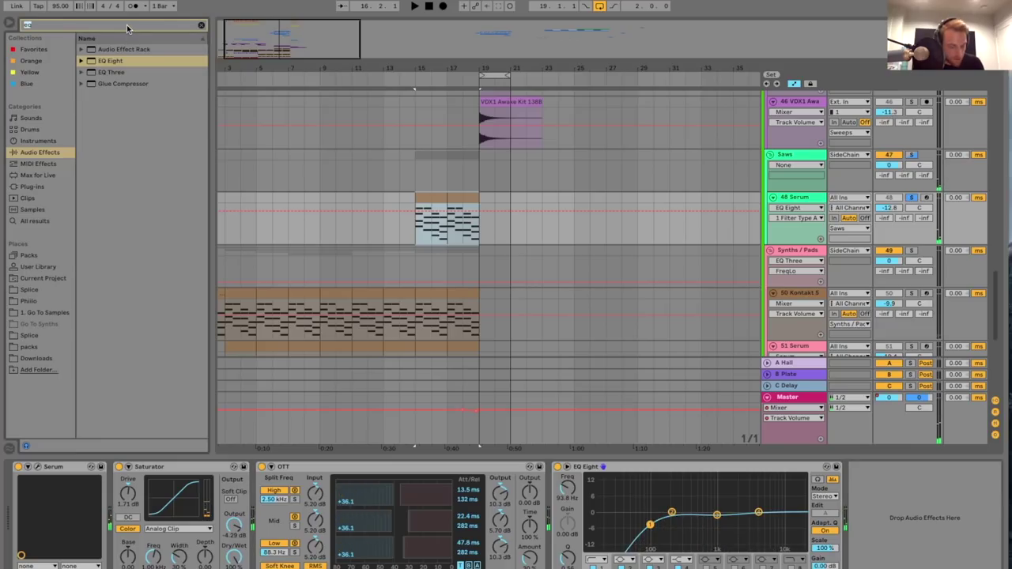
text(auto)
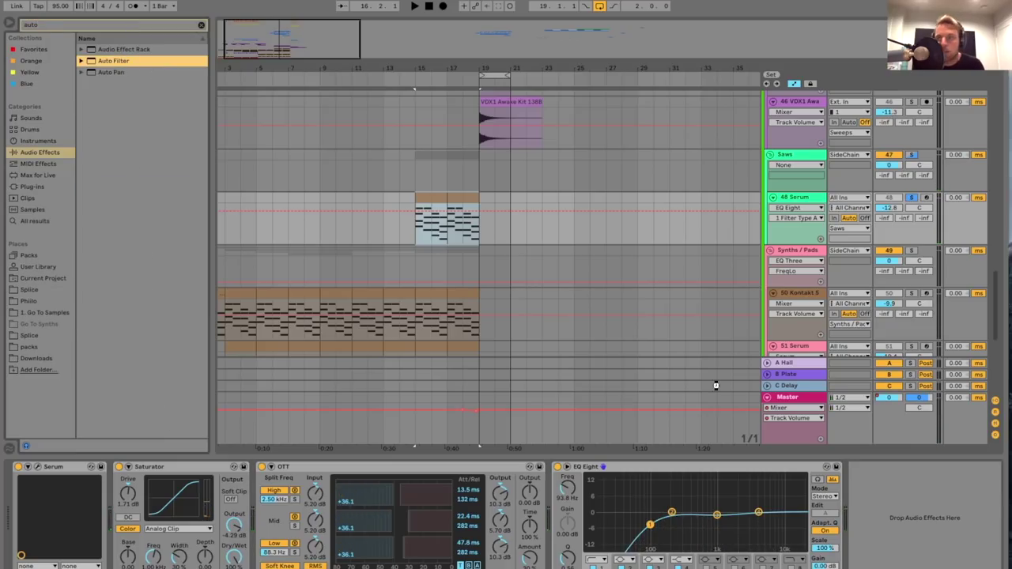
key(Return)
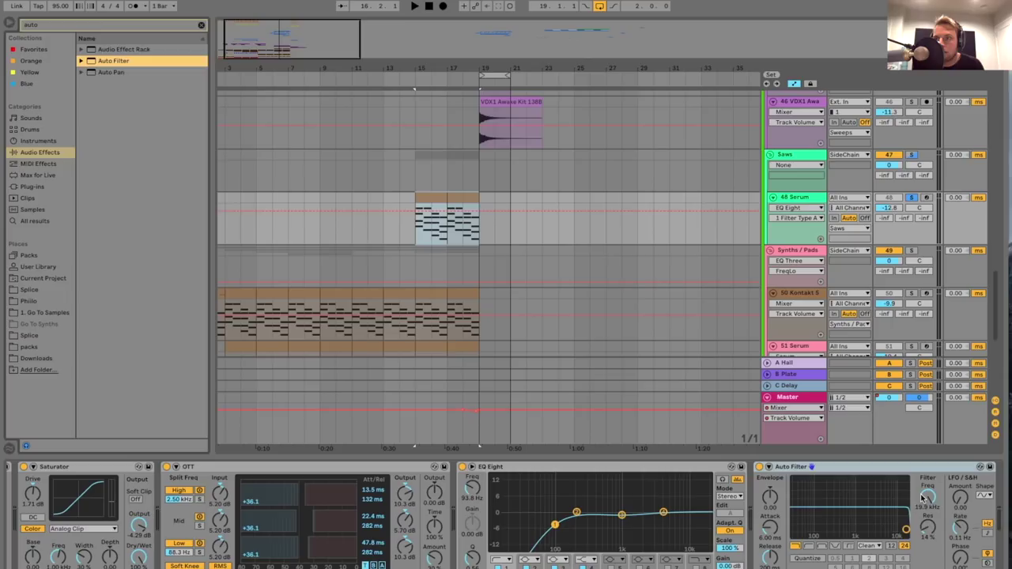
drag(924, 498, 937, 454)
key(space)
click(913, 198)
drag(894, 208, 894, 219)
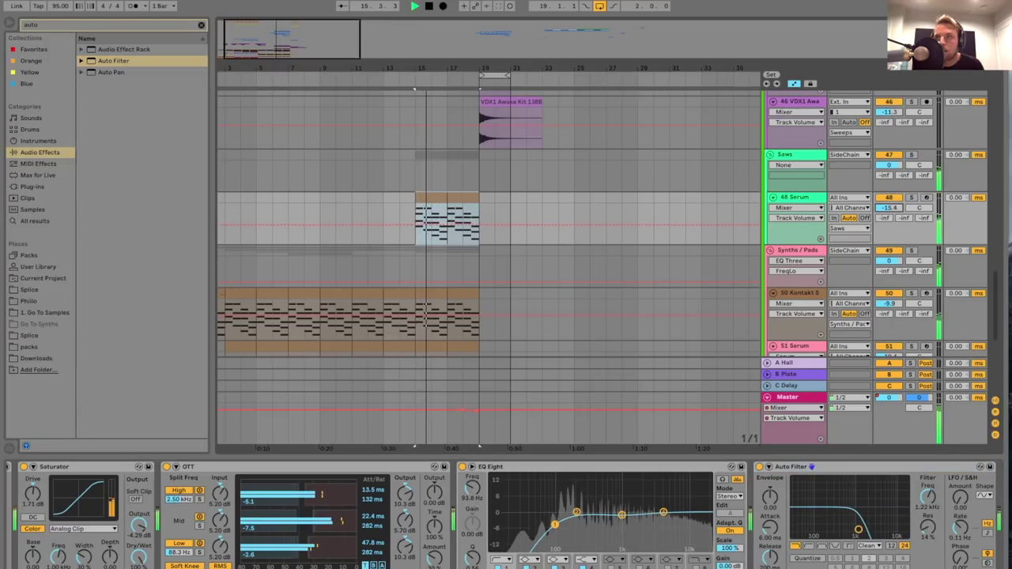
- Automate the Auto Filter frequency to open up towards bar 19, audition it from bar 17 and set the Serum track to -14.4 dB
drag(417, 69, 419, 110)
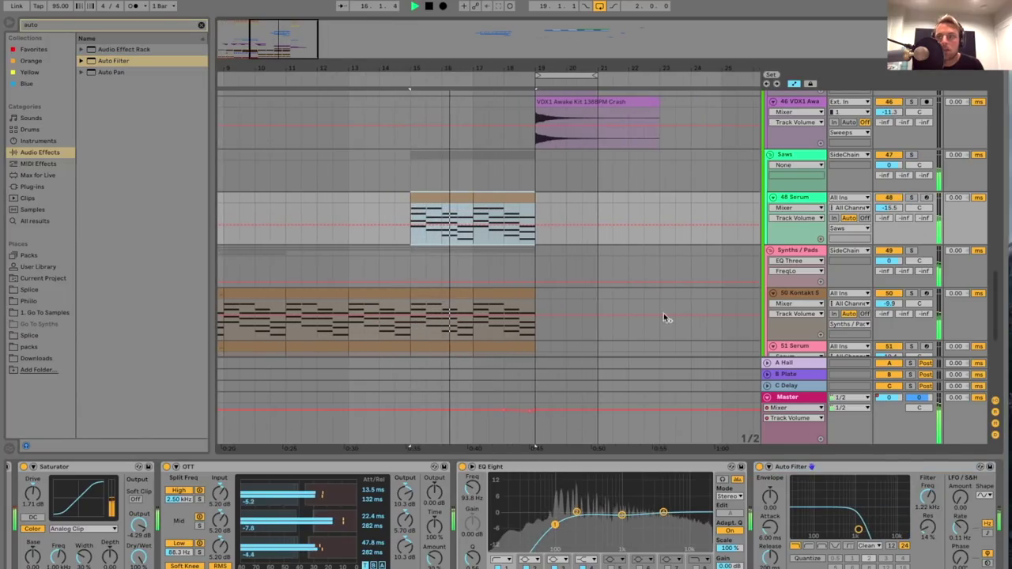
click(926, 498)
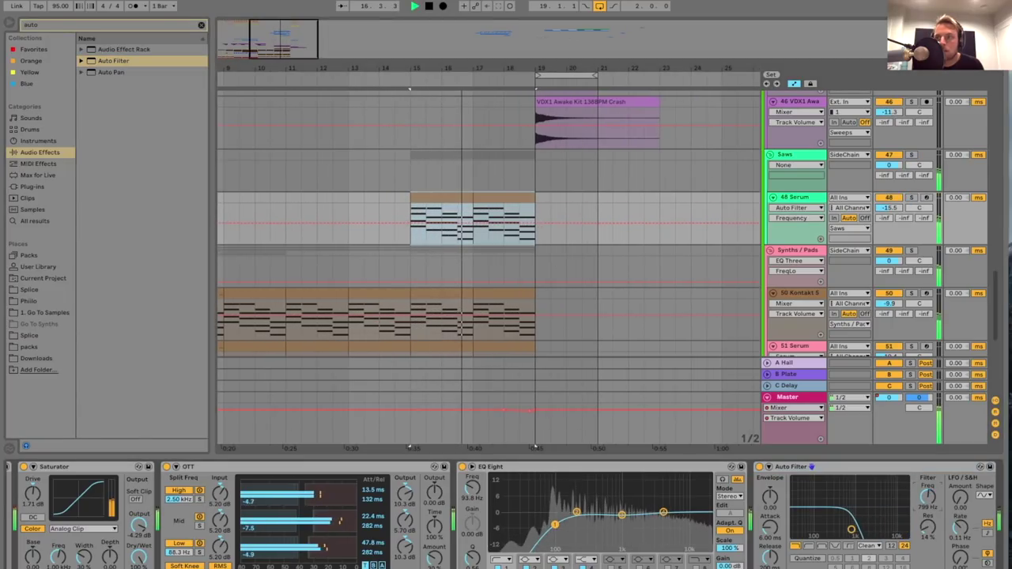
drag(536, 225, 535, 204)
click(474, 231)
key(space)
key(space)
drag(892, 210, 892, 208)
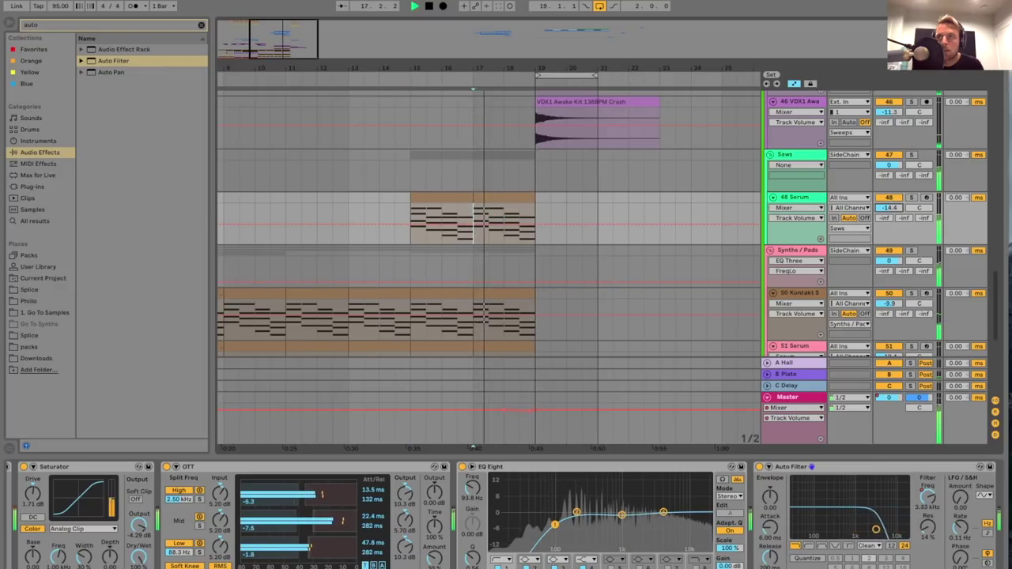
click(812, 199)
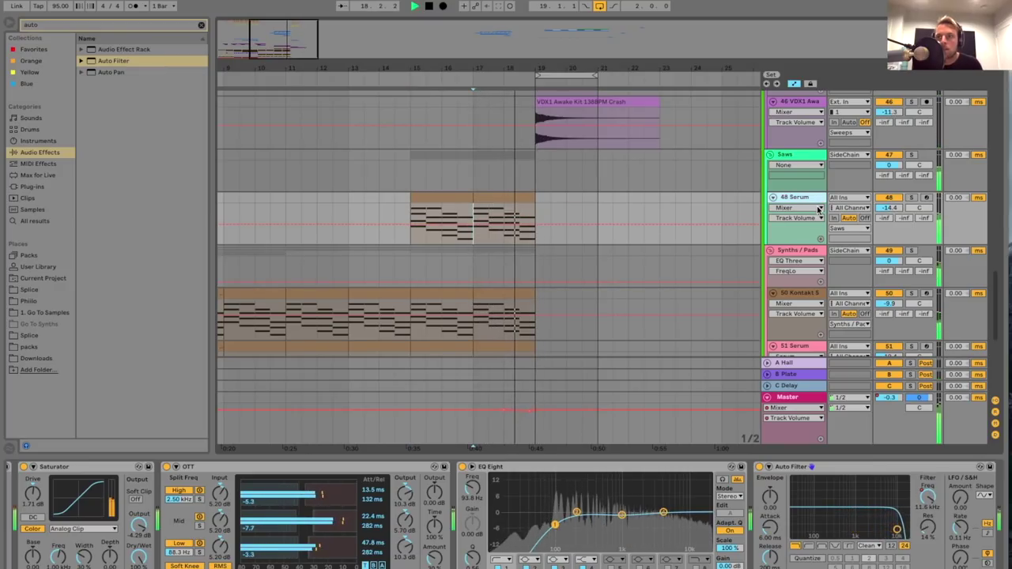
click(912, 197)
key(space)
- Enable Hyper/Dimension in Serum's effects, set the Dimension mix to about 18% while listening and close the Serum window
scroll(135, 508, left, 3)
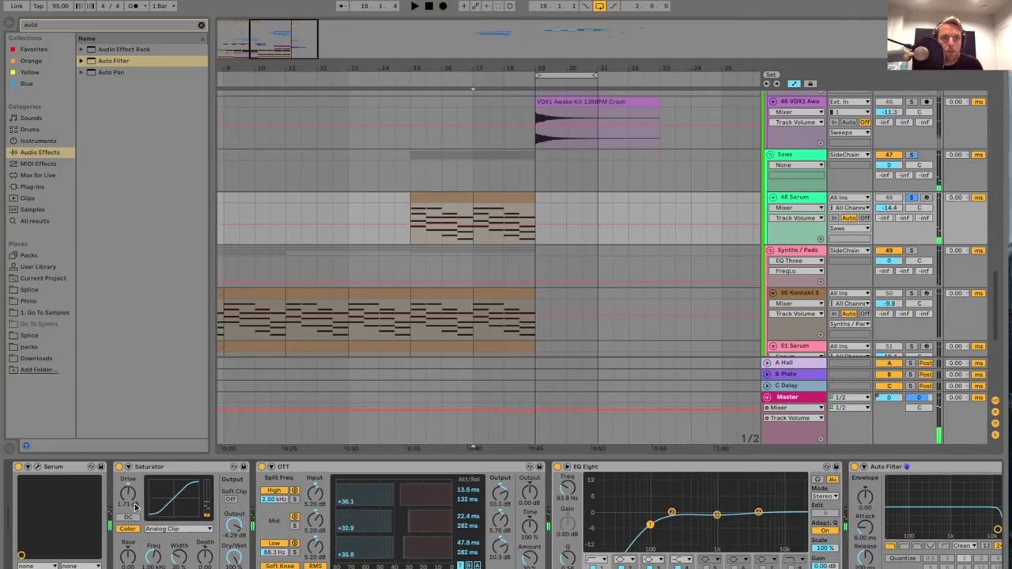
click(37, 468)
click(392, 191)
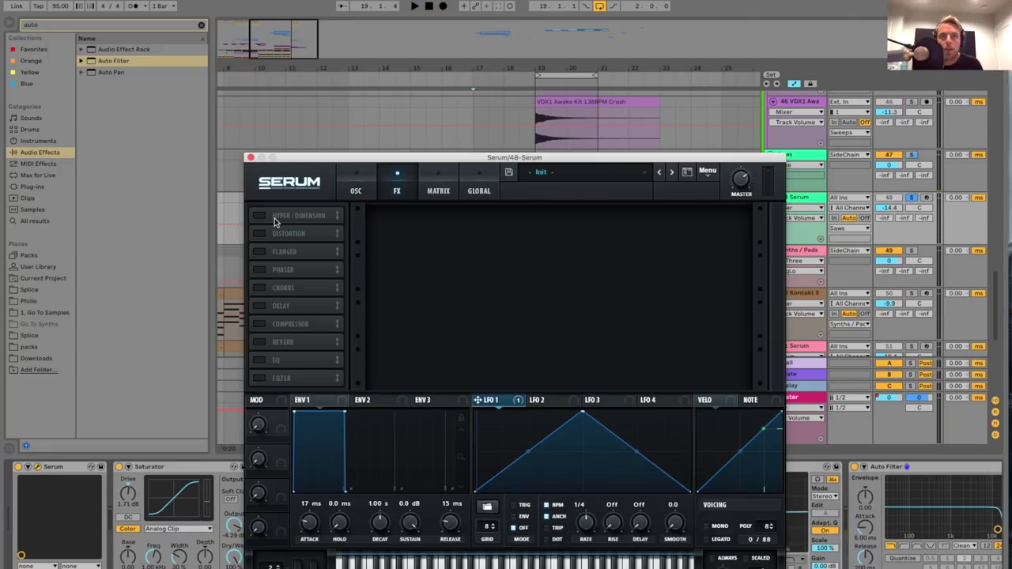
click(279, 219)
key(space)
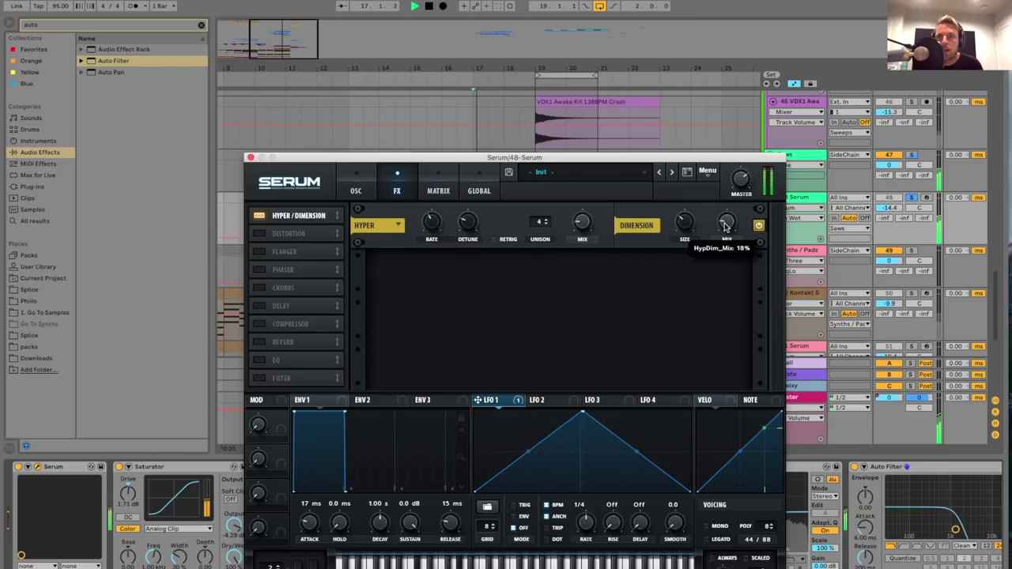
click(250, 159)
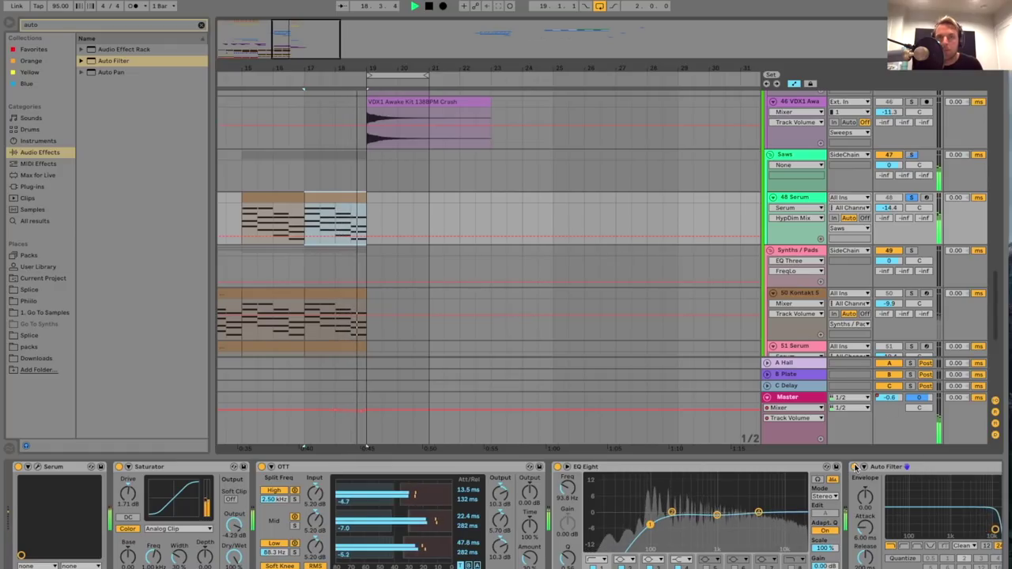
- Automate the Auto Filter's Device On parameter so the filter switches off at bar 19
click(918, 468)
key(space)
drag(367, 229, 352, 225)
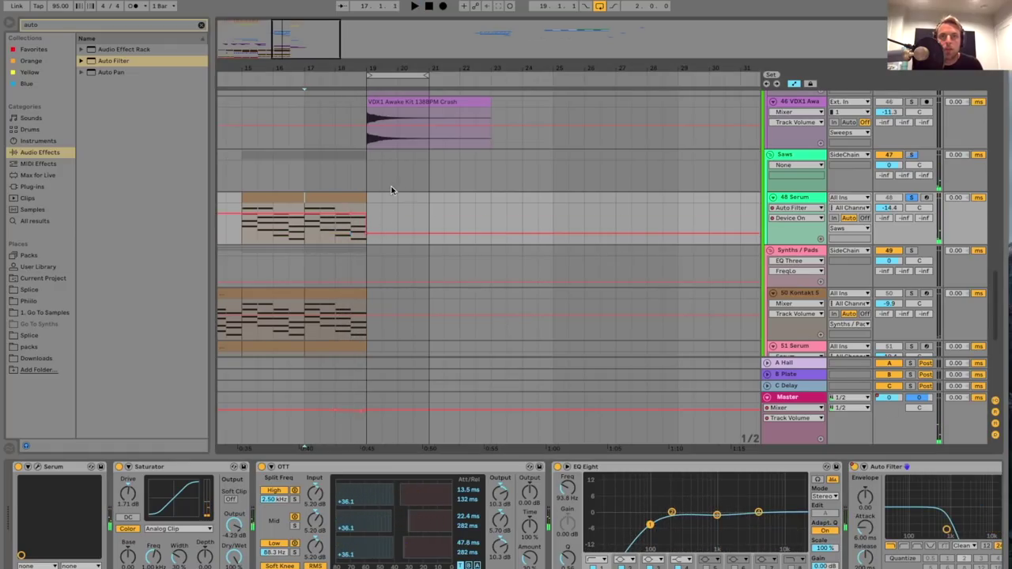
- Duplicate the last two-bar Serum clip to bar 19 and set the Auto Filter's Device On automation to off across the copy
click(354, 198)
key(ctrl+d)
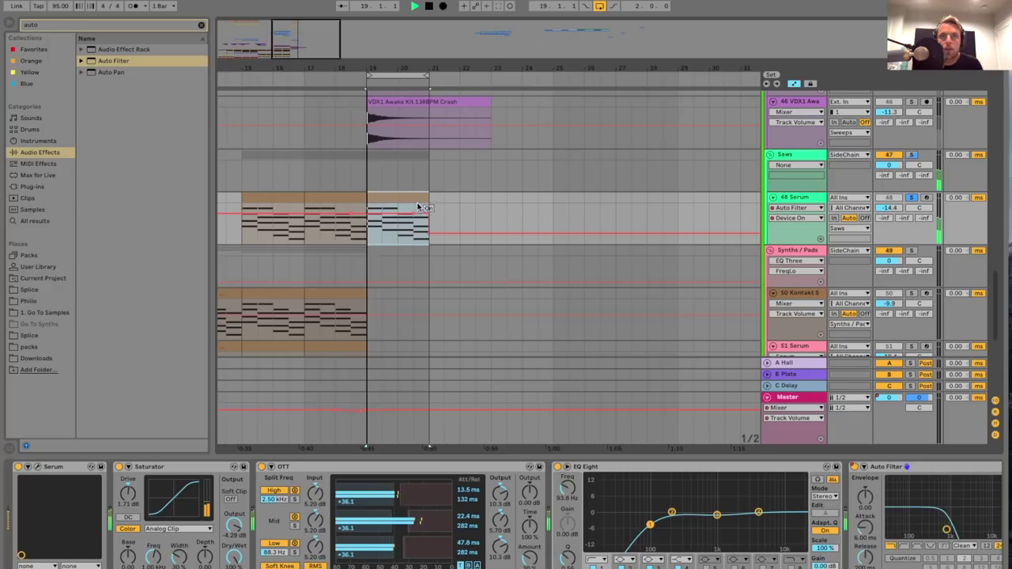
key(space)
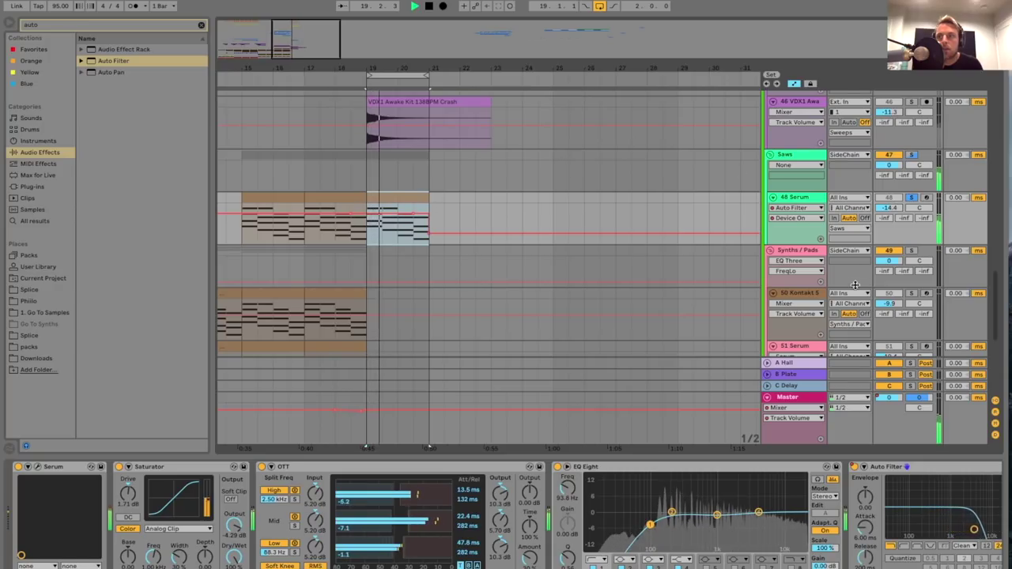
click(854, 467)
click(487, 7)
key(space)
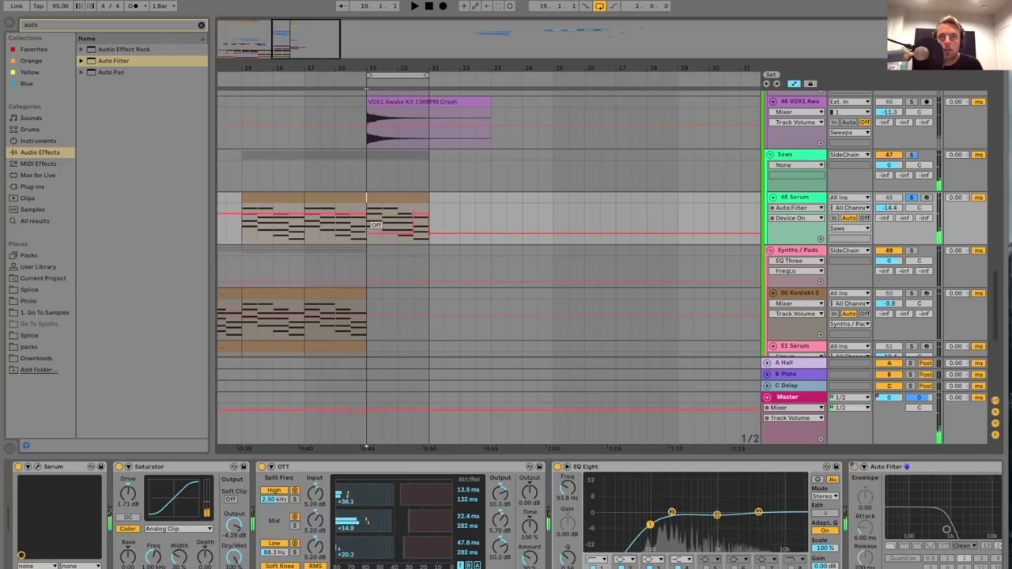
key(space)
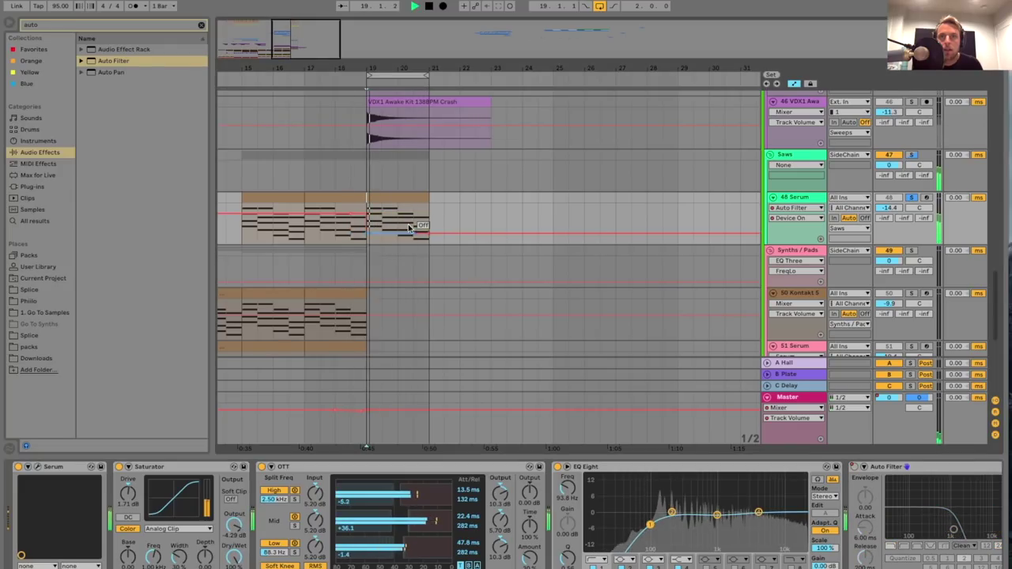
- Shorten the chords in the bar 19 Serum clip to one beat each and transpose all the notes up an octave
double_click(418, 197)
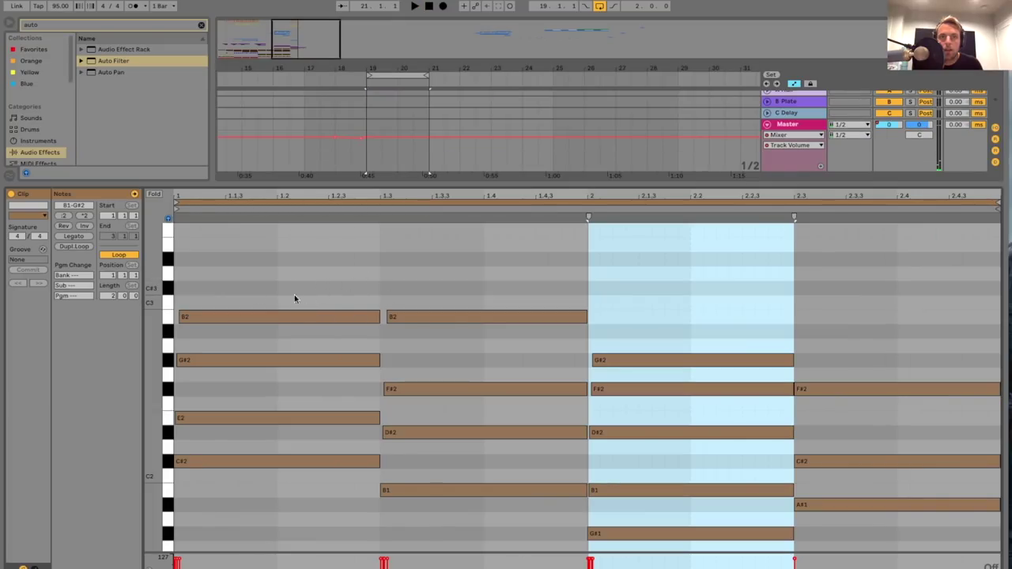
right_click(294, 299)
click(246, 409)
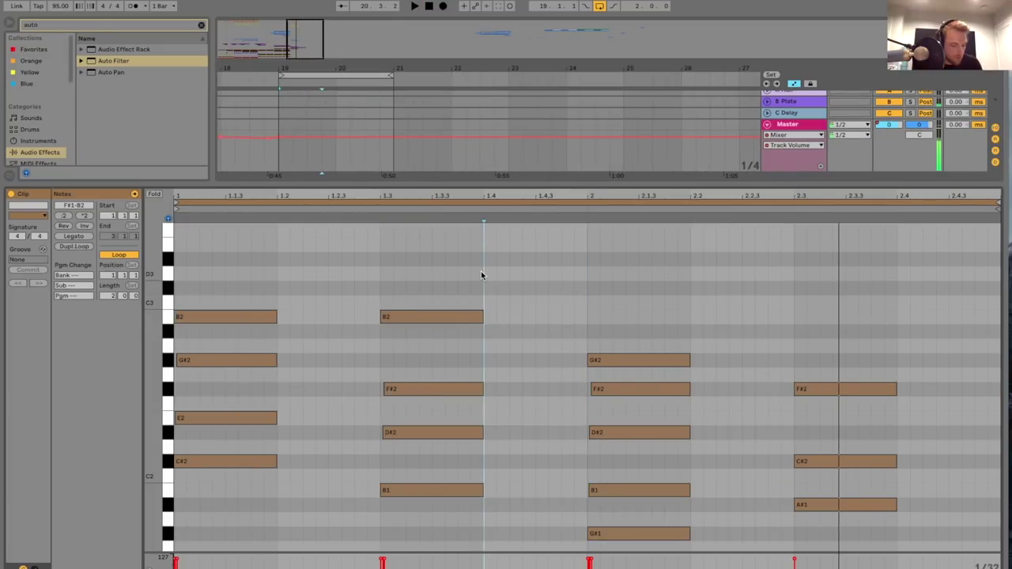
key(space)
key(super+a)
key(shift+Up)
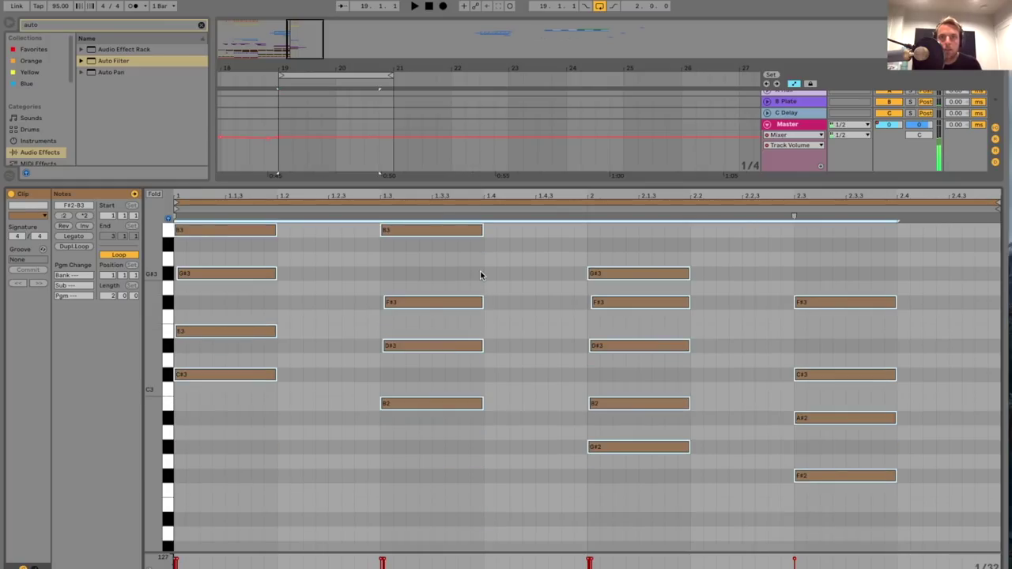
- Layer the chords with lower-octave copies, add a half-beat chord at 2.2.3 and extend the one at 2.3 to 2.4
drag(152, 360, 123, 354)
drag(199, 285, 981, 447)
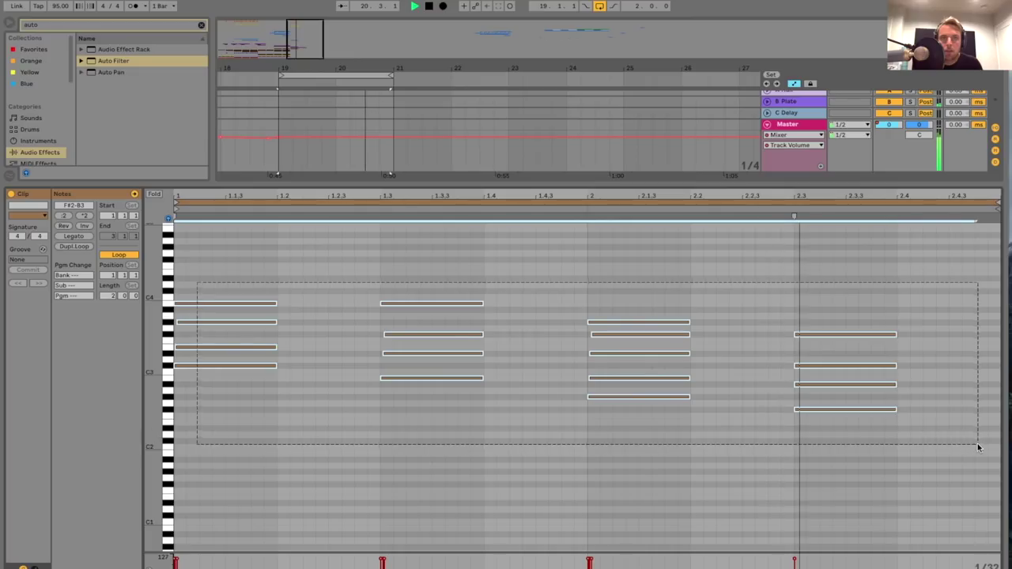
drag(155, 367, 191, 465)
key(space)
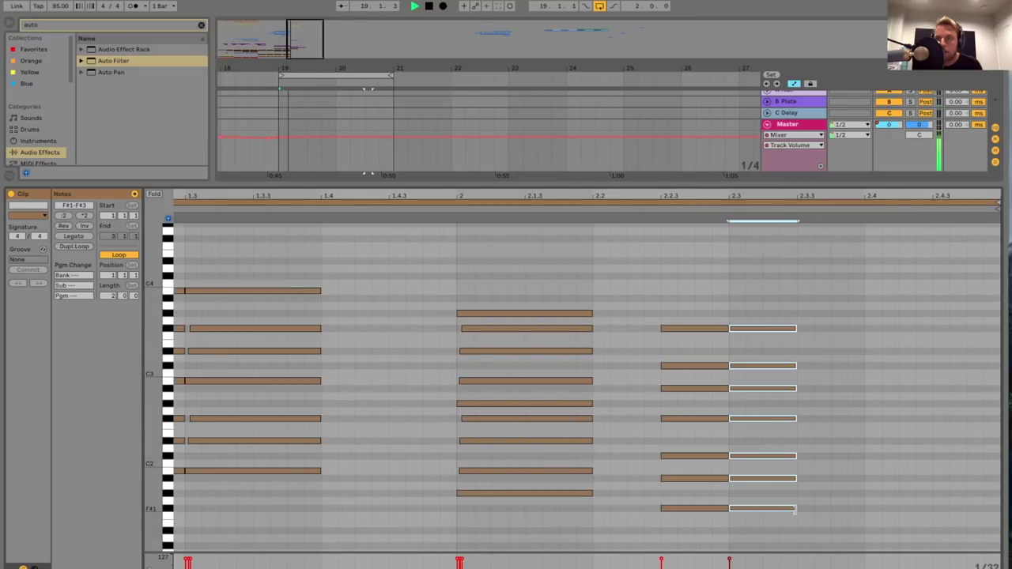
drag(797, 509, 864, 510)
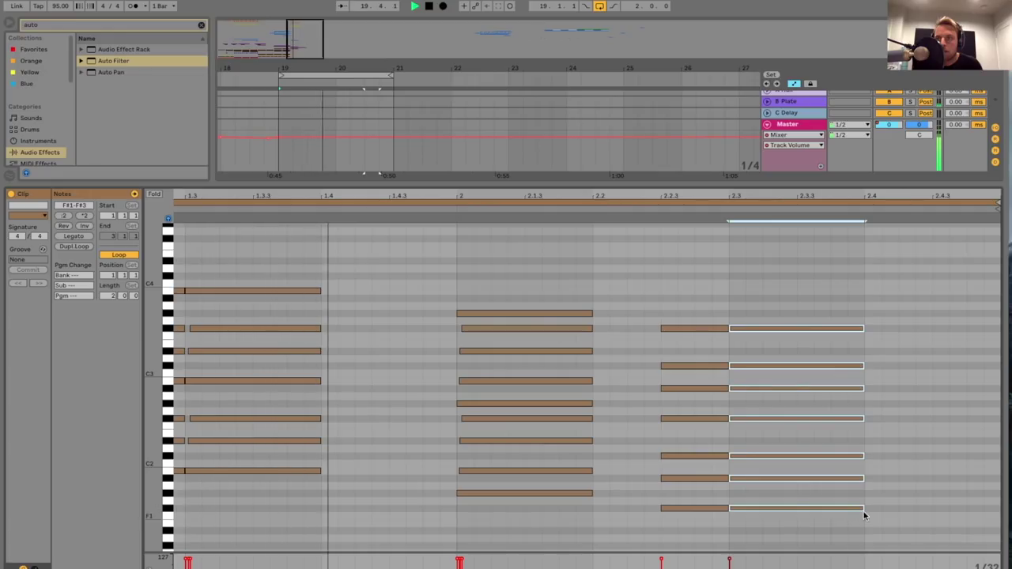
key(super+alt+l)
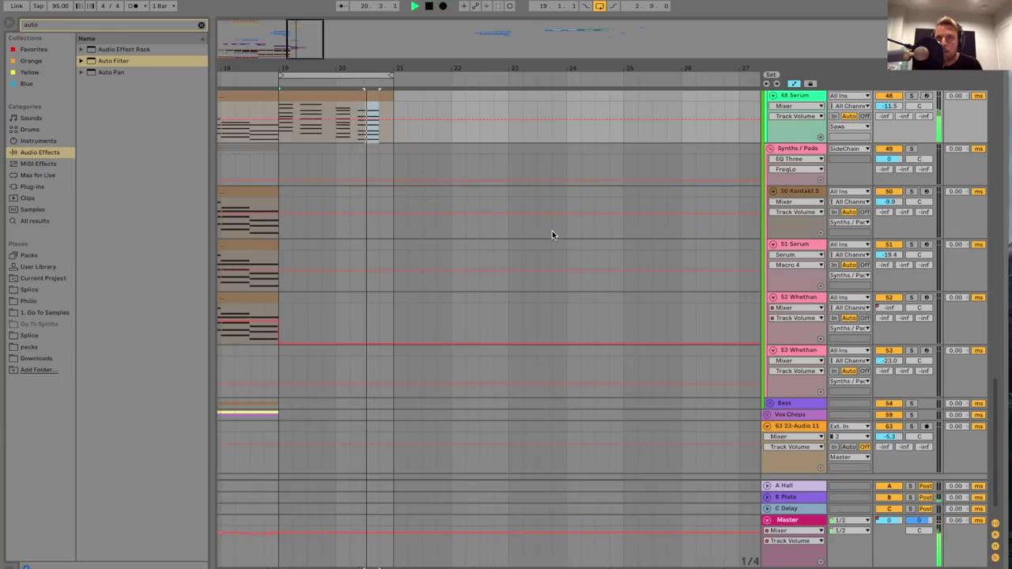
- Solo the Serum track, set it to -10.3 dB and boost EQ Eight's band 4 slightly at about 2.13 kHz during playback
scroll(552, 231, up, 3)
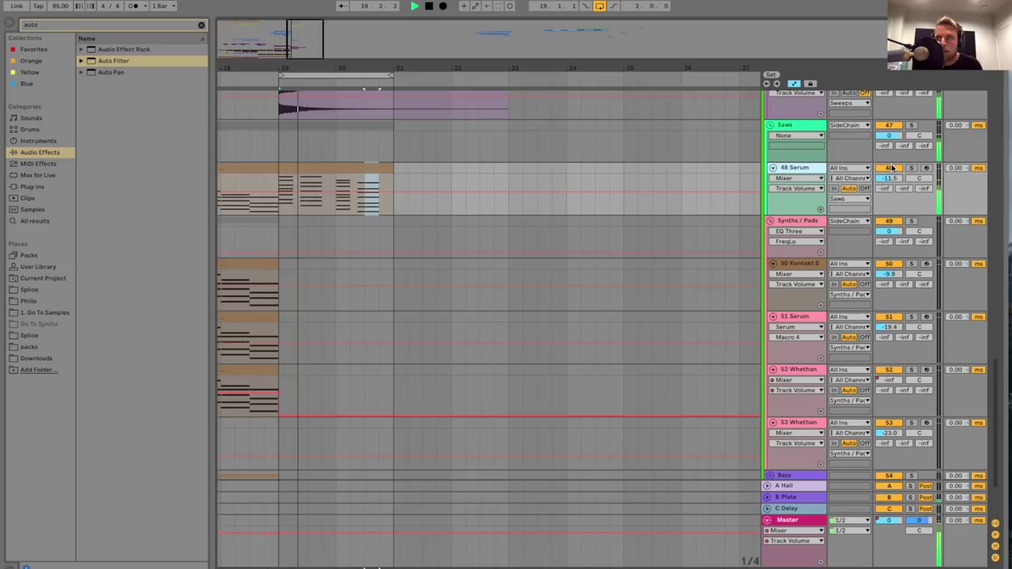
click(911, 168)
double_click(814, 169)
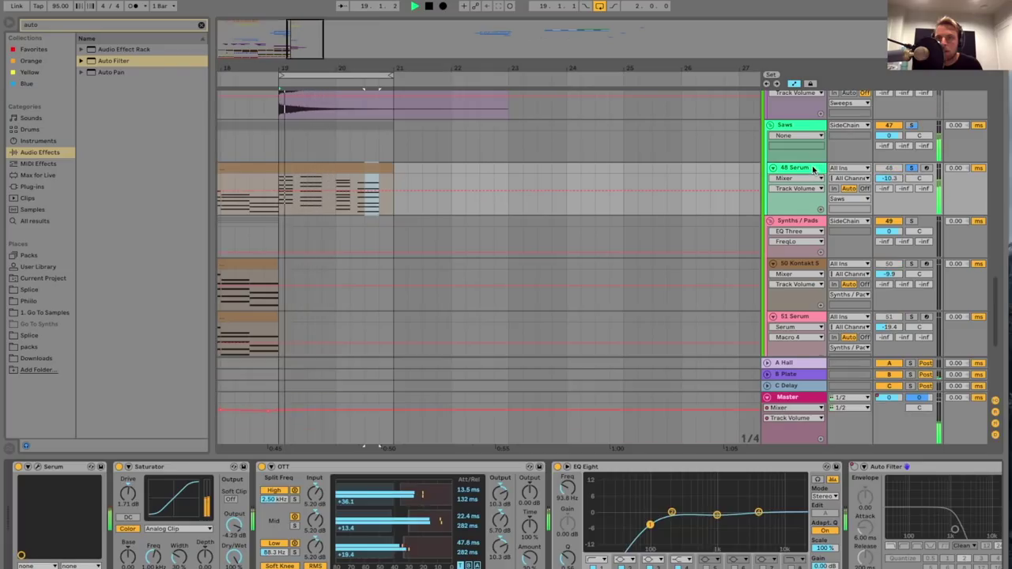
mouse_move(757, 512)
mouse_down()
mouse_move(749, 499)
mouse_move(738, 509)
mouse_up()
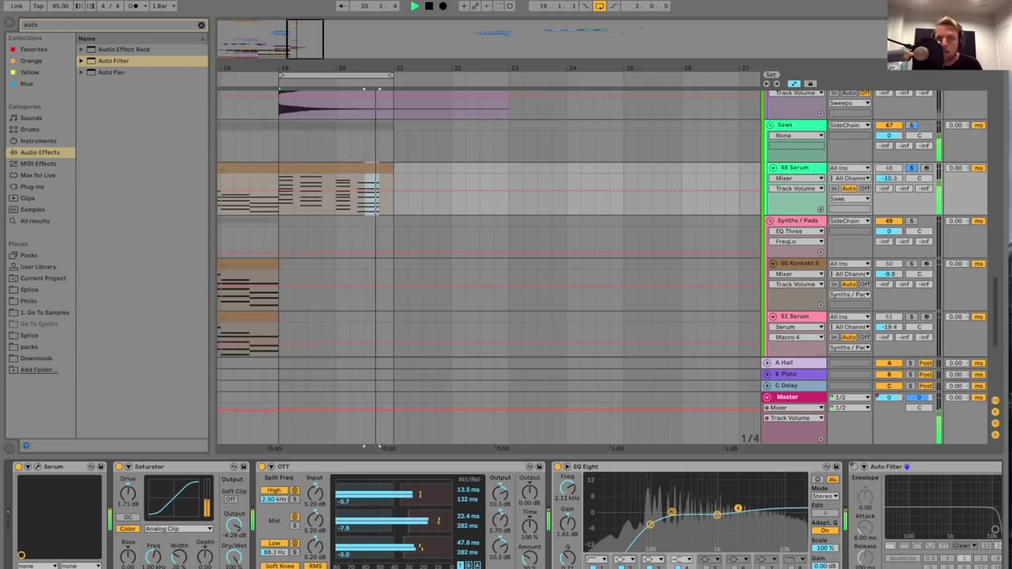
key(space)
- Modulate the unison detune of both Serum oscillators with LFO 1, by about 41 on oscillator B and 37 on A
click(37, 467)
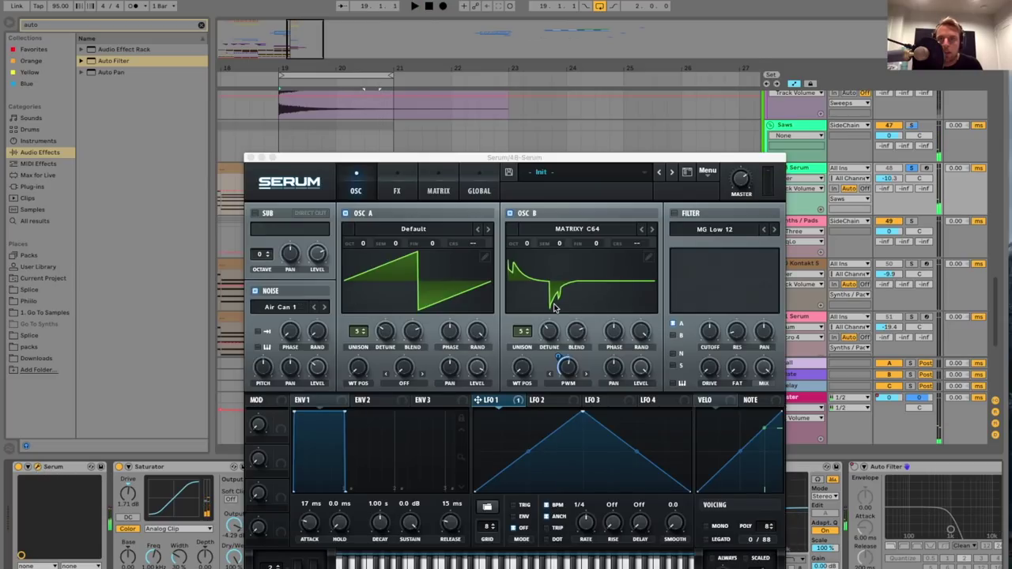
drag(510, 403, 536, 333)
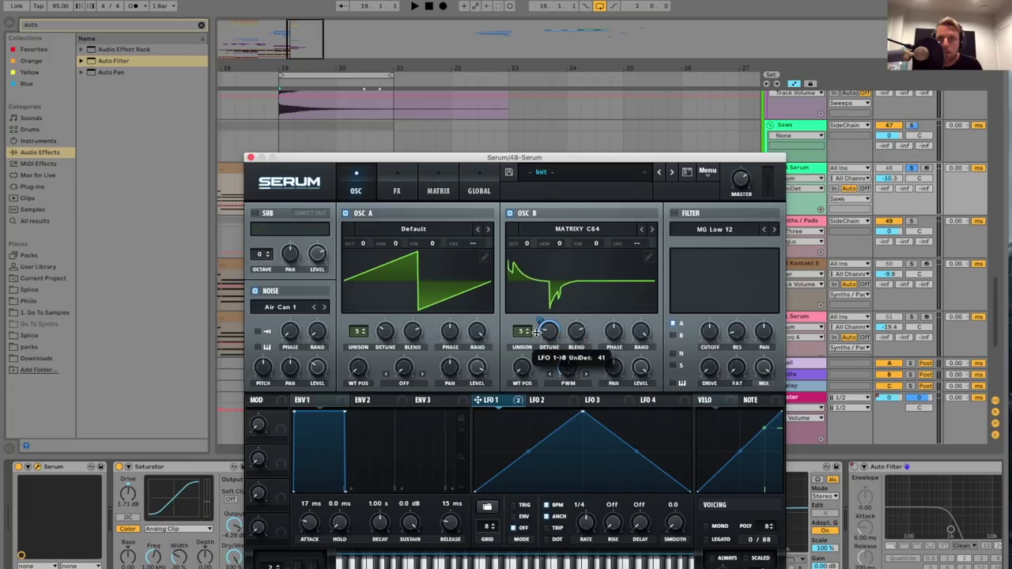
click(550, 338)
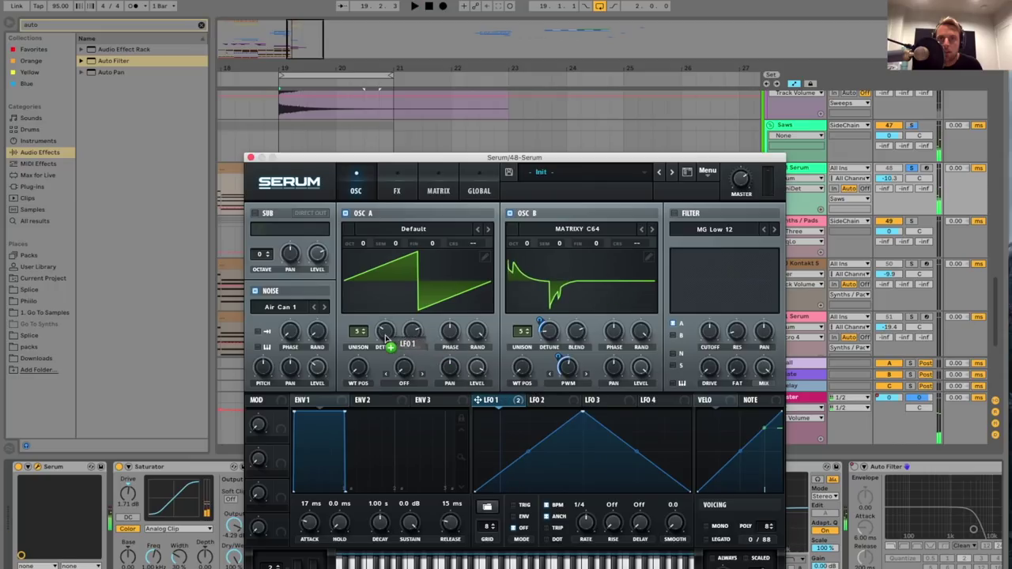
mouse_move(382, 334)
mouse_down()
mouse_move(383, 347)
mouse_move(376, 332)
mouse_up()
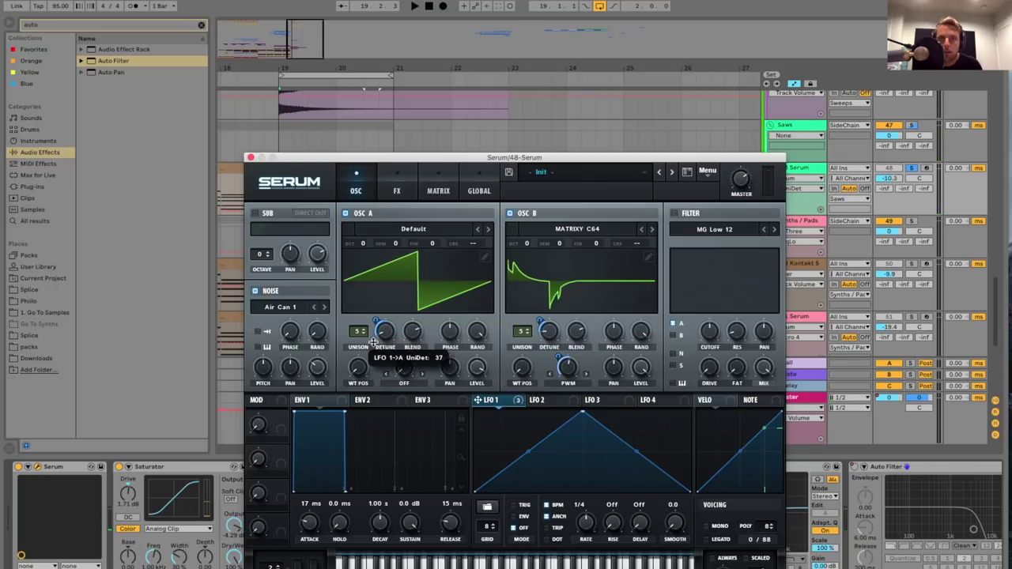
- Close Serum during playback, unsolo the Saws group and set the Serum track's volume to -9.7 dB
click(385, 336)
key(space)
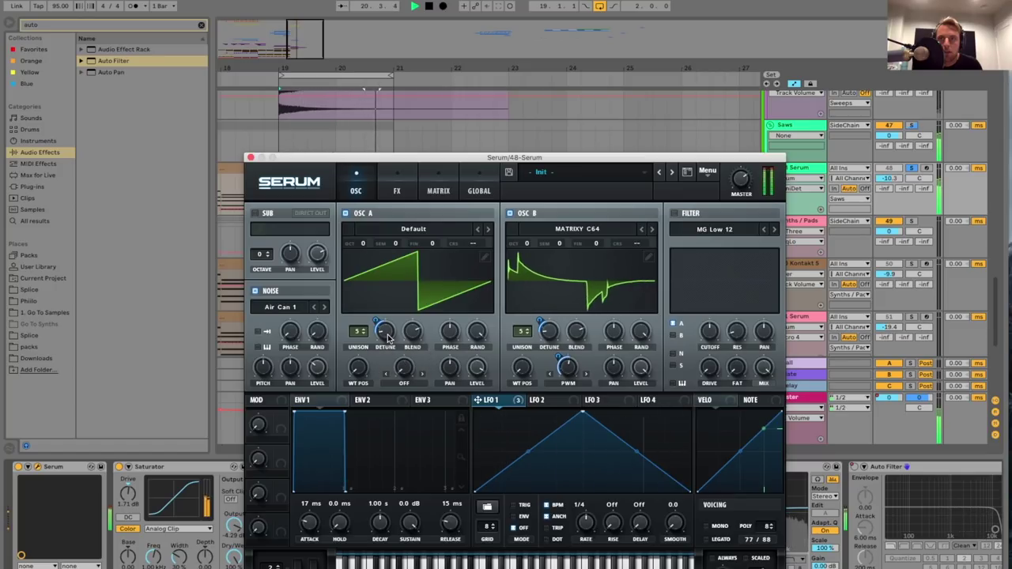
click(251, 158)
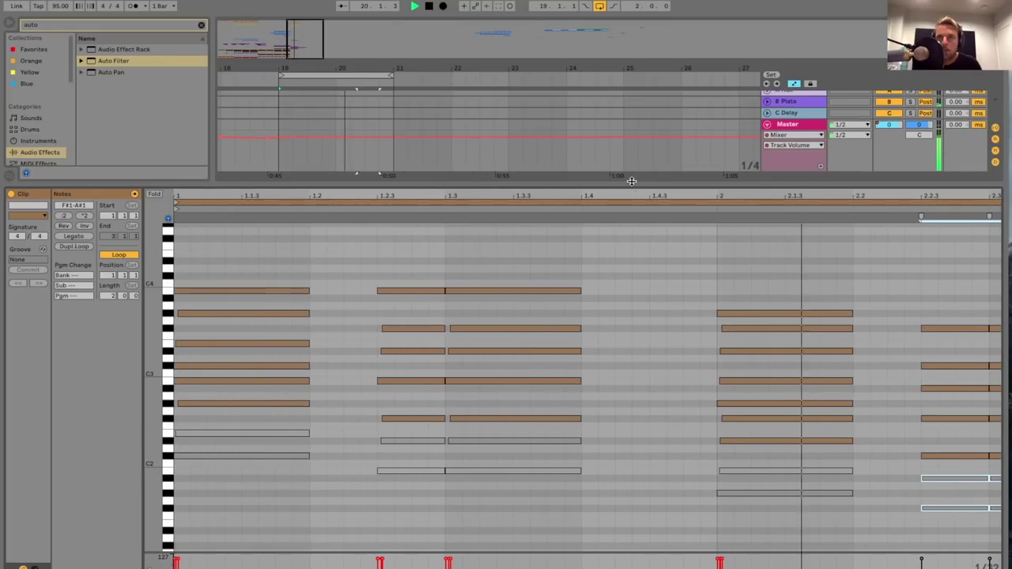
key(alt+super+l)
scroll(491, 268, up, 3)
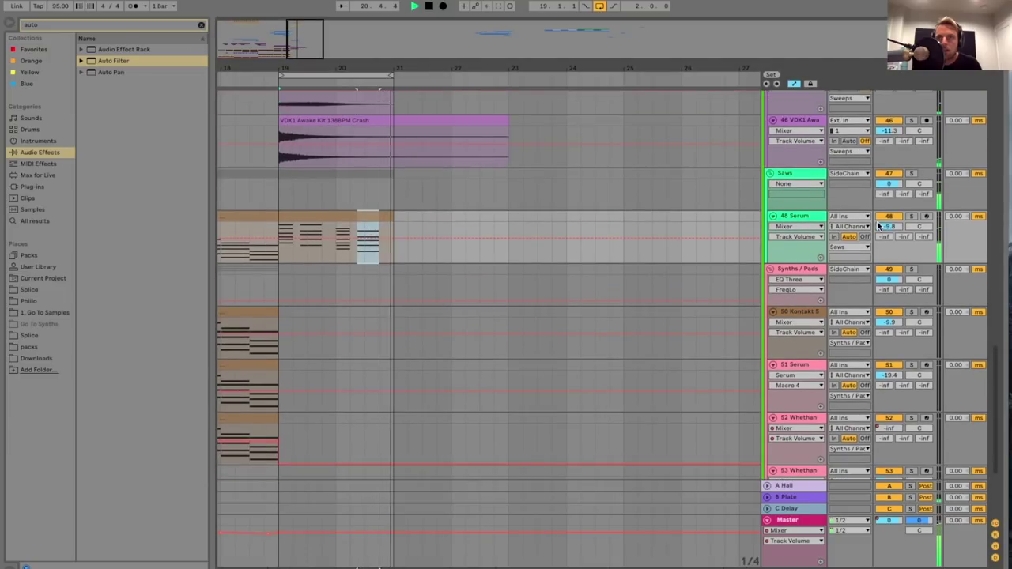
scroll(511, 242, up, 3)
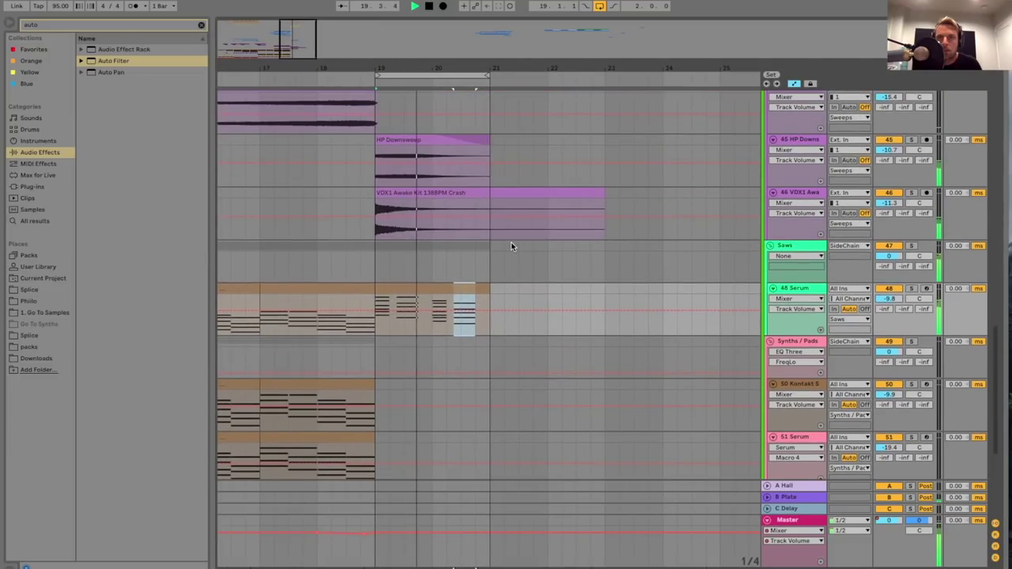
scroll(508, 246, down, 1)
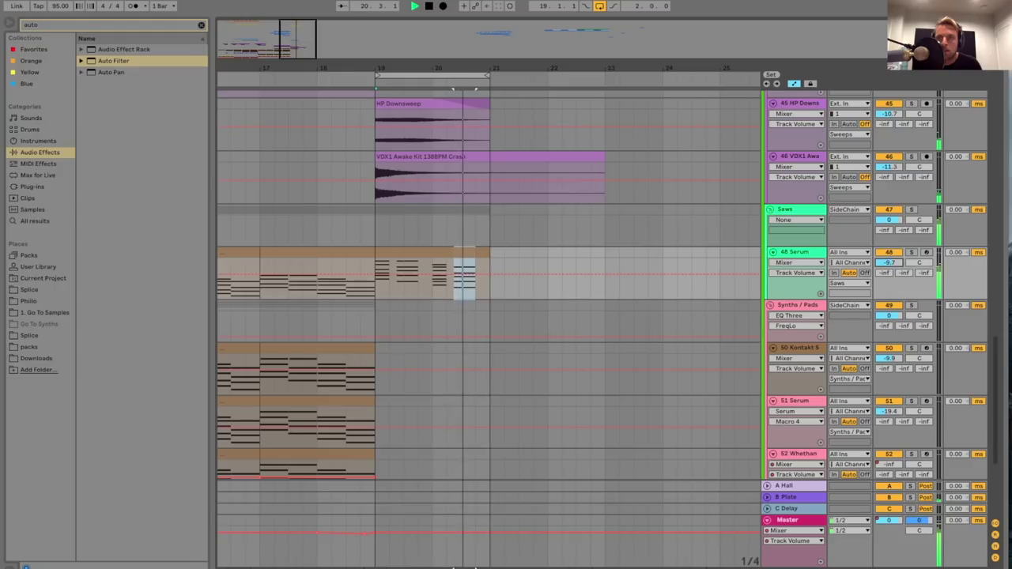
scroll(606, 241, down, 3)
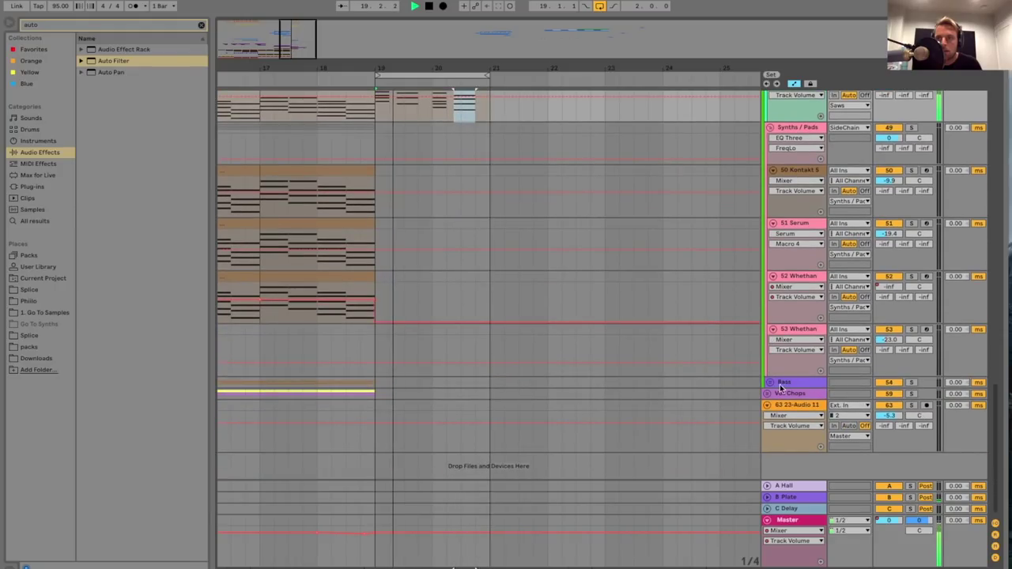
- Extend the 58 Hip-Hop bass track into bar 19 with a two-bar clip of C#1, B0, G#0 and F#0 notes following the saw chord rhythm
click(767, 382)
scroll(475, 363, down, 2)
key(space)
click(318, 195)
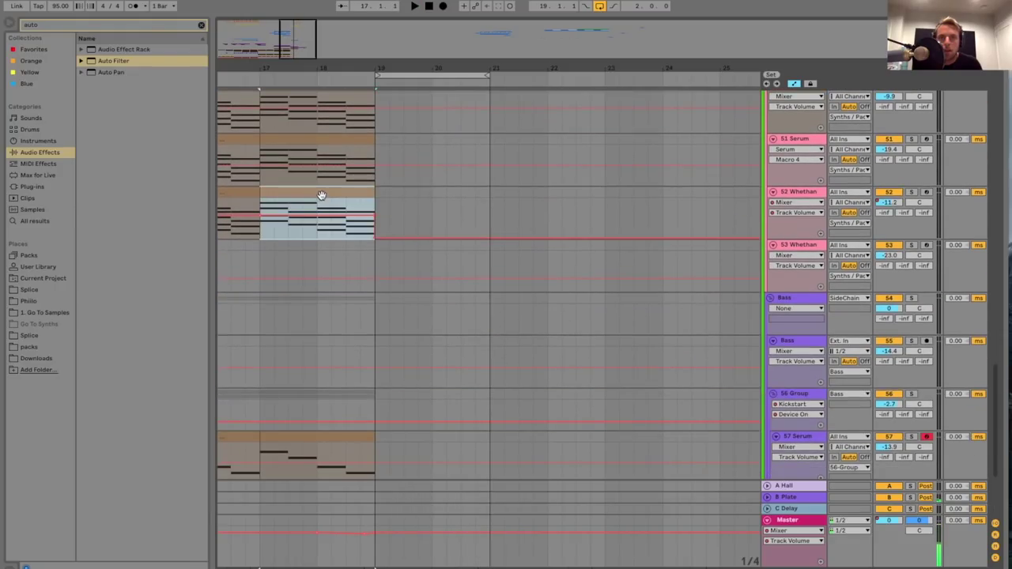
scroll(404, 277, down, 4)
click(371, 357)
double_click(372, 358)
key(space)
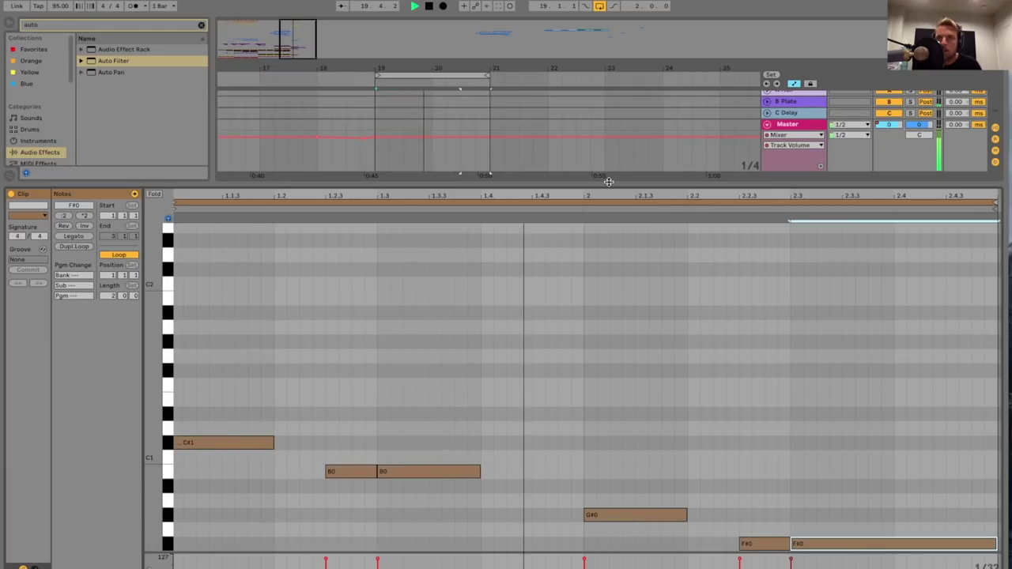
key(ctrl+alt+l)
- Fold the Kicks, Drum Build 1 and Drums groups in the arrangement during playback
scroll(424, 258, up, 10)
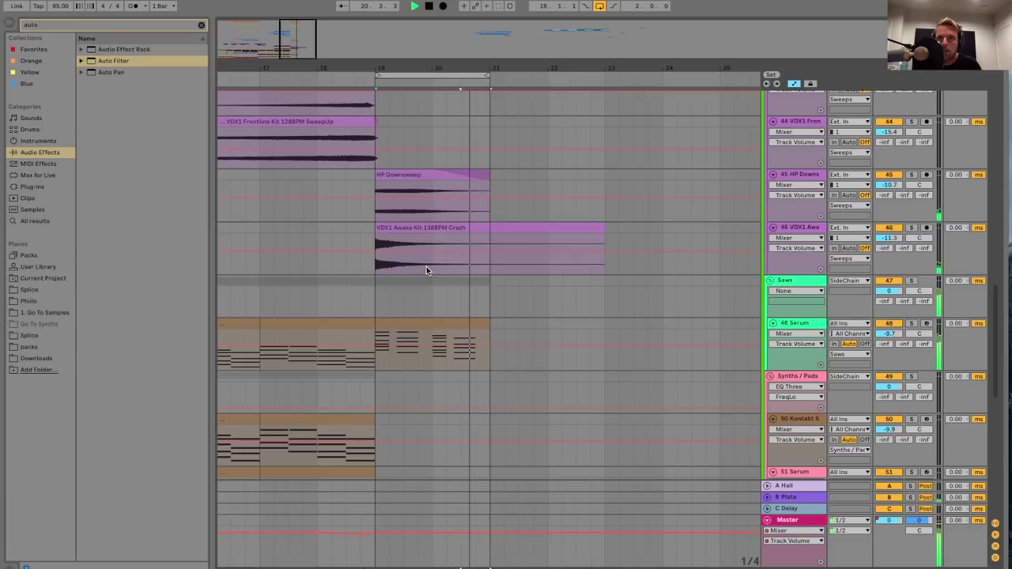
scroll(426, 270, up, 5)
drag(356, 69, 397, 49)
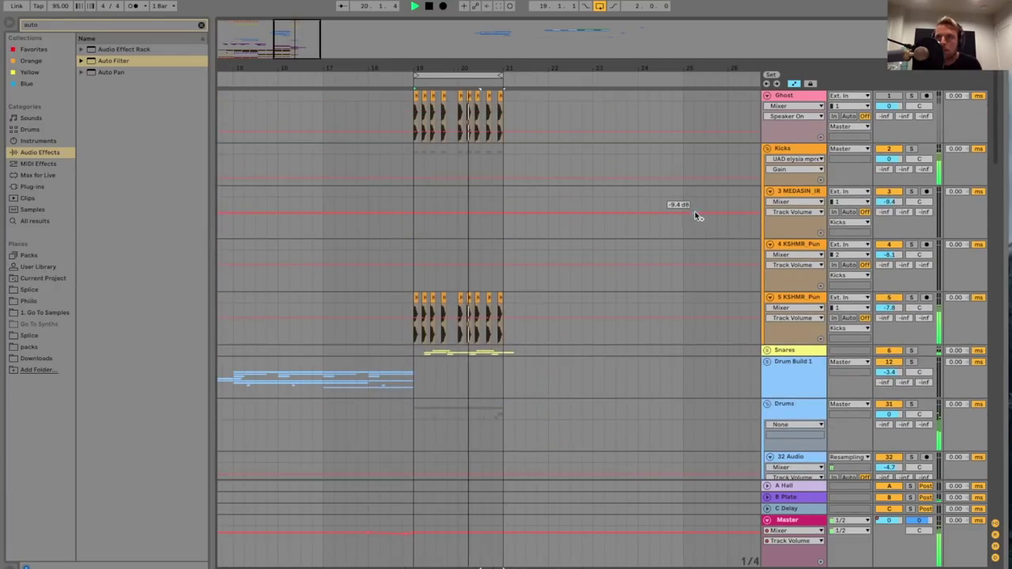
click(766, 149)
click(766, 174)
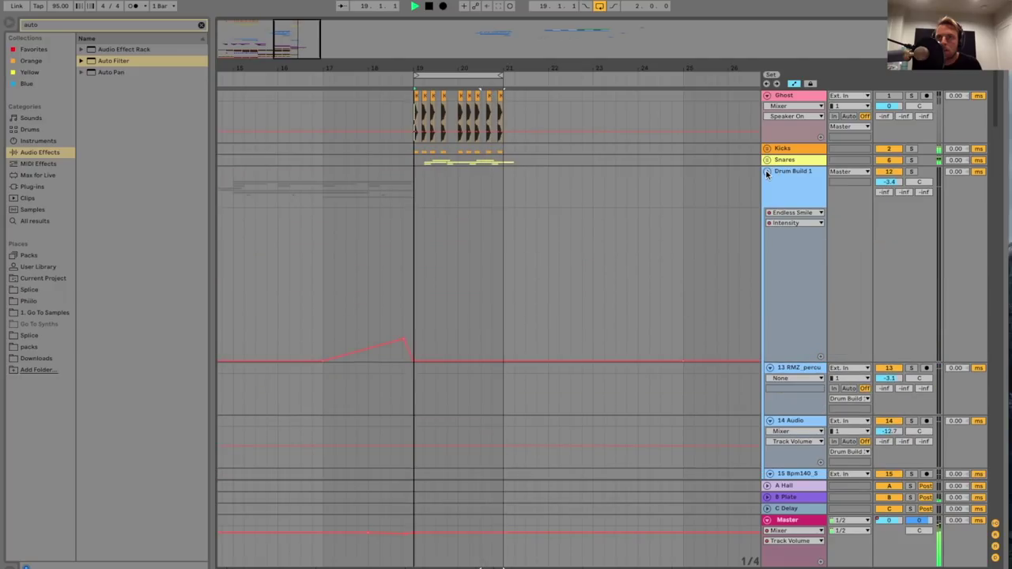
click(767, 161)
click(767, 161)
click(766, 171)
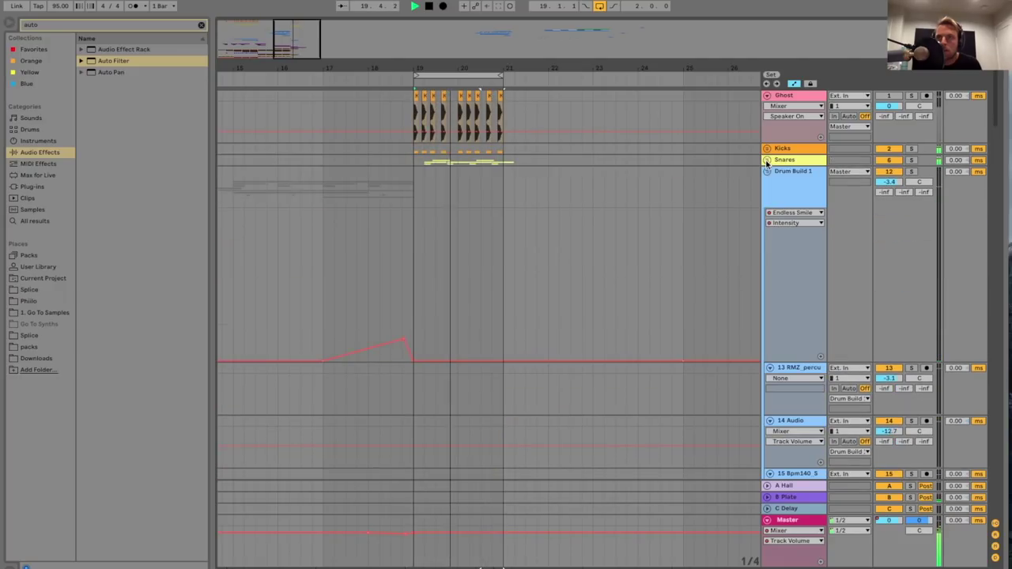
click(768, 215)
click(769, 215)
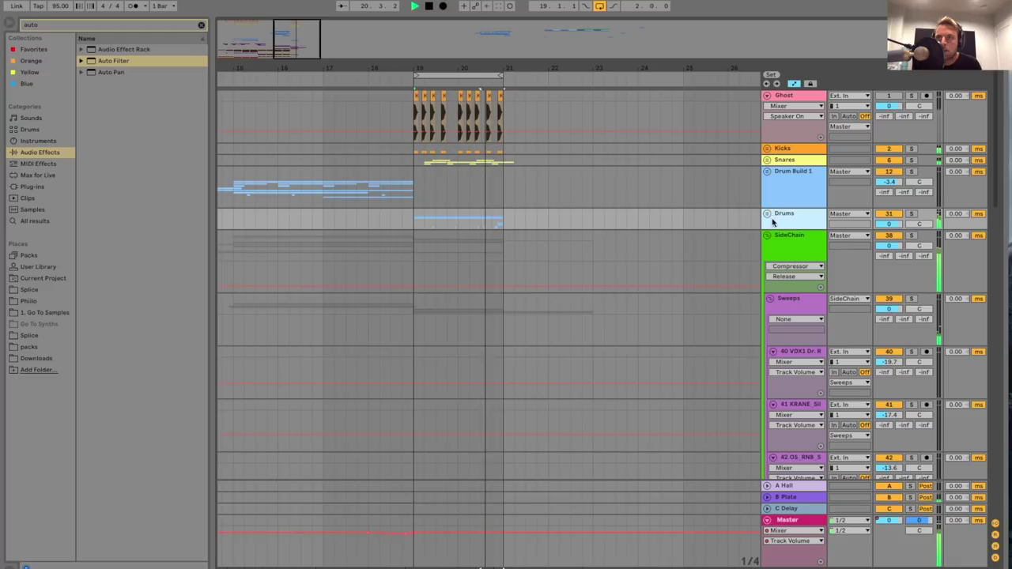
click(771, 241)
- Stop playback, group the Serum device on track 48 into an Instrument Rack and show its chain list
scroll(586, 203, down, 12)
key(space)
scroll(583, 205, up, 5)
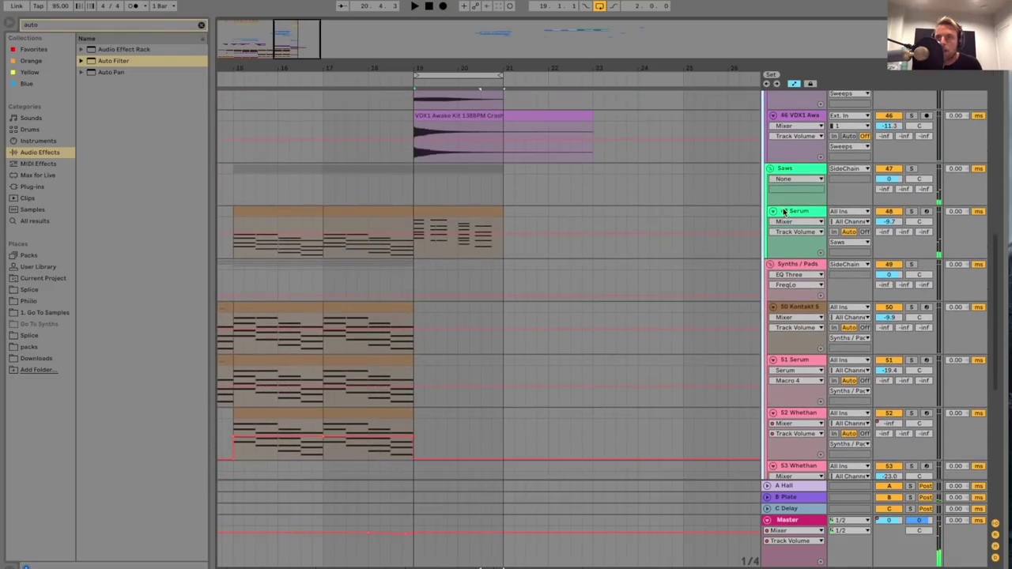
double_click(797, 212)
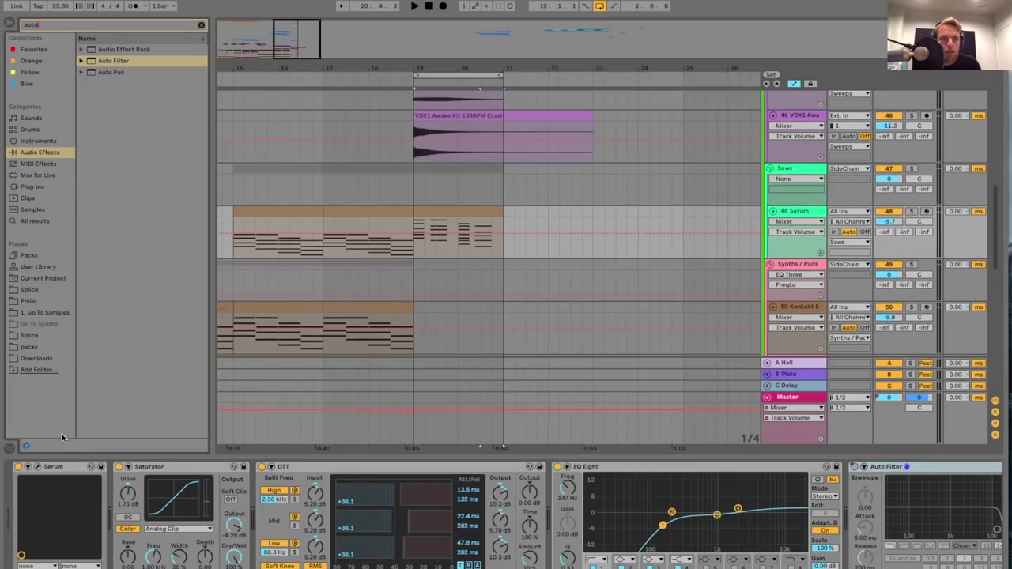
click(60, 467)
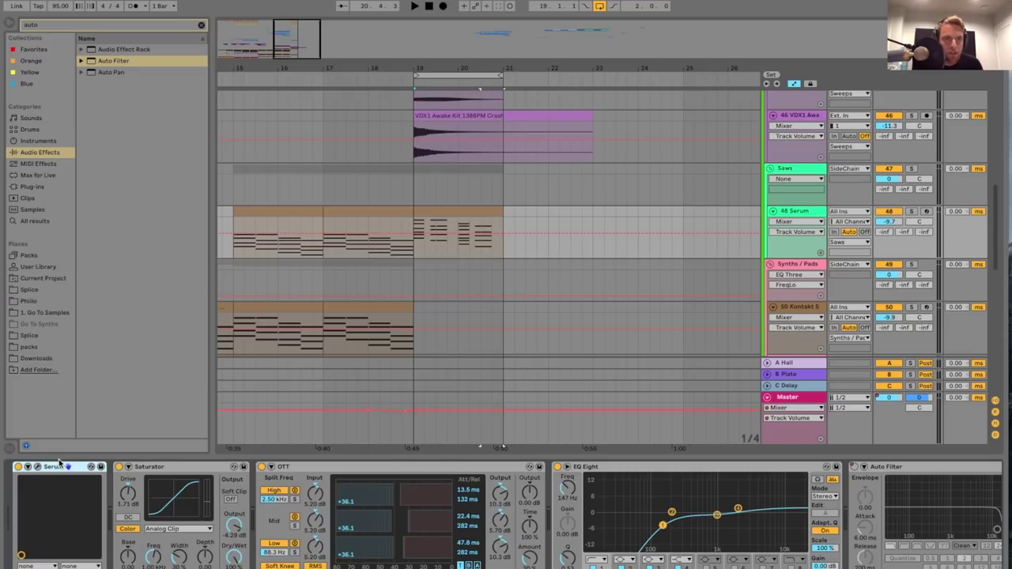
key(ctrl+g)
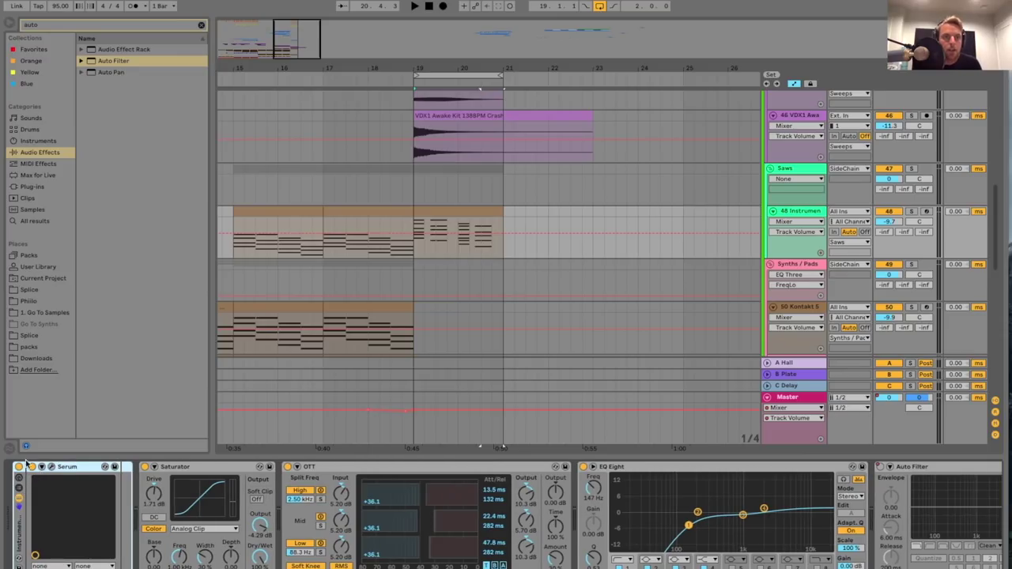
click(21, 491)
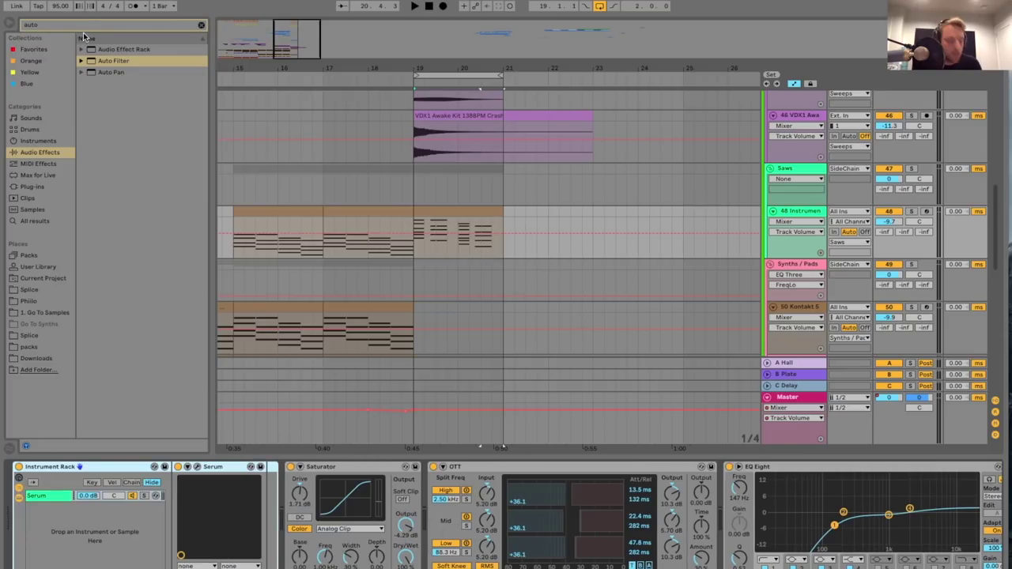
- Search the User Library for "saw" and add the Tasty Saw preset as a second chain in the Instrument Rack
click(87, 28)
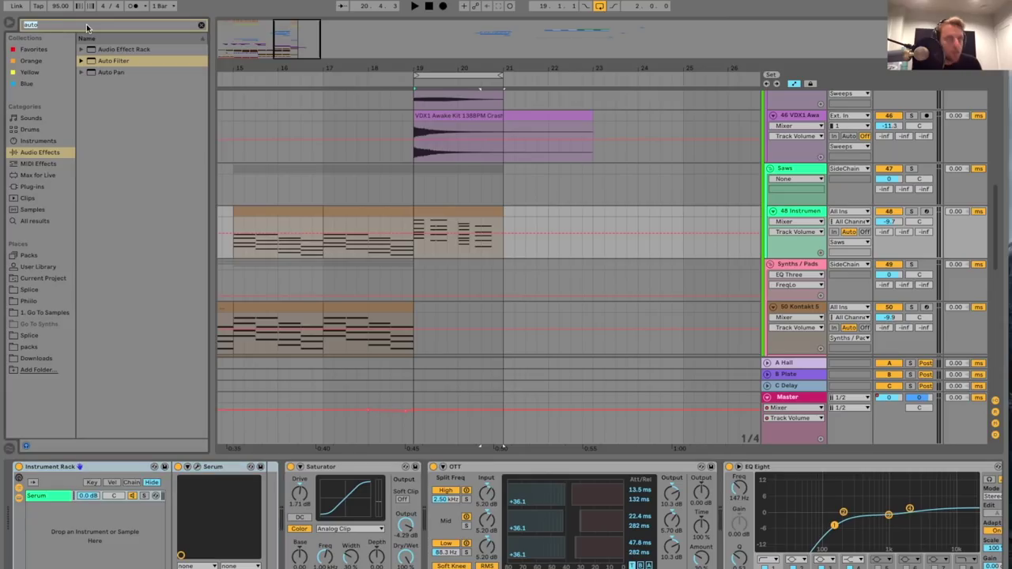
click(43, 267)
click(100, 85)
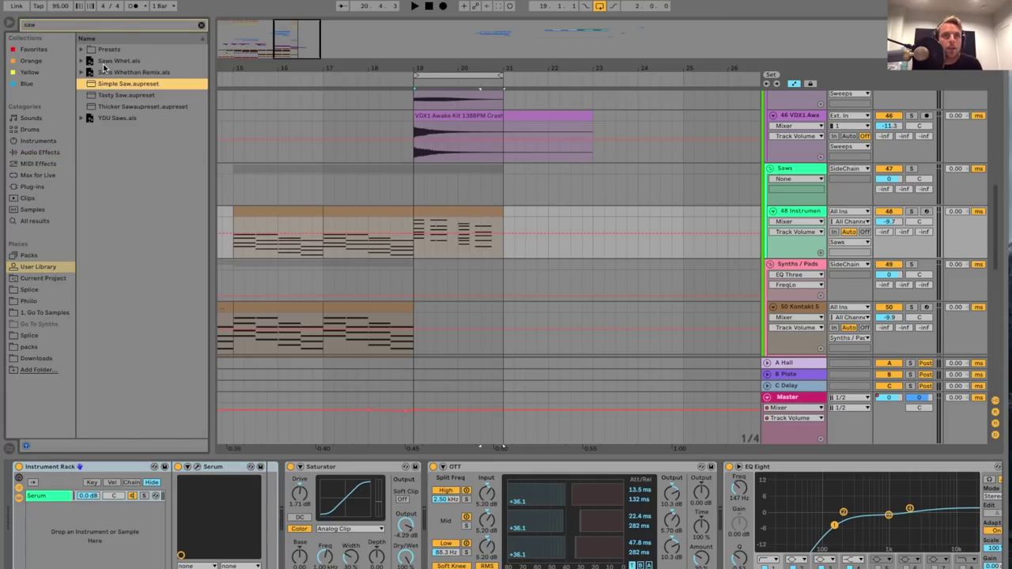
click(81, 118)
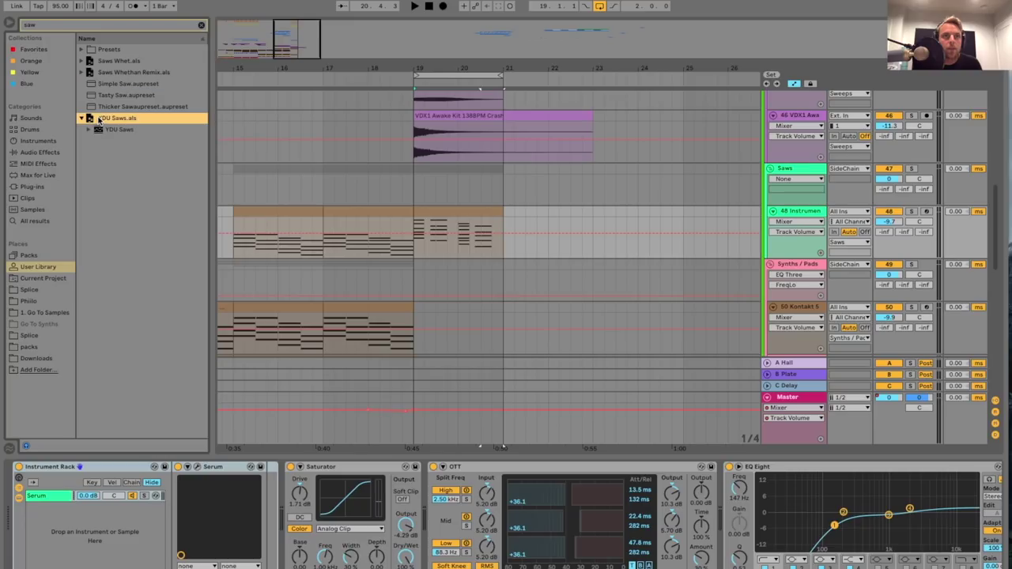
click(123, 85)
click(116, 96)
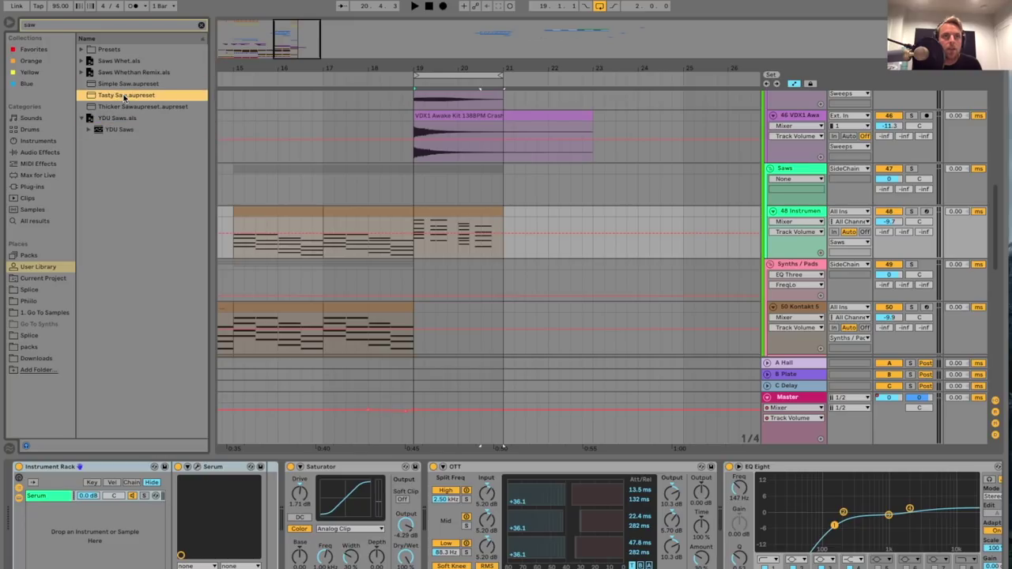
drag(69, 472, 73, 520)
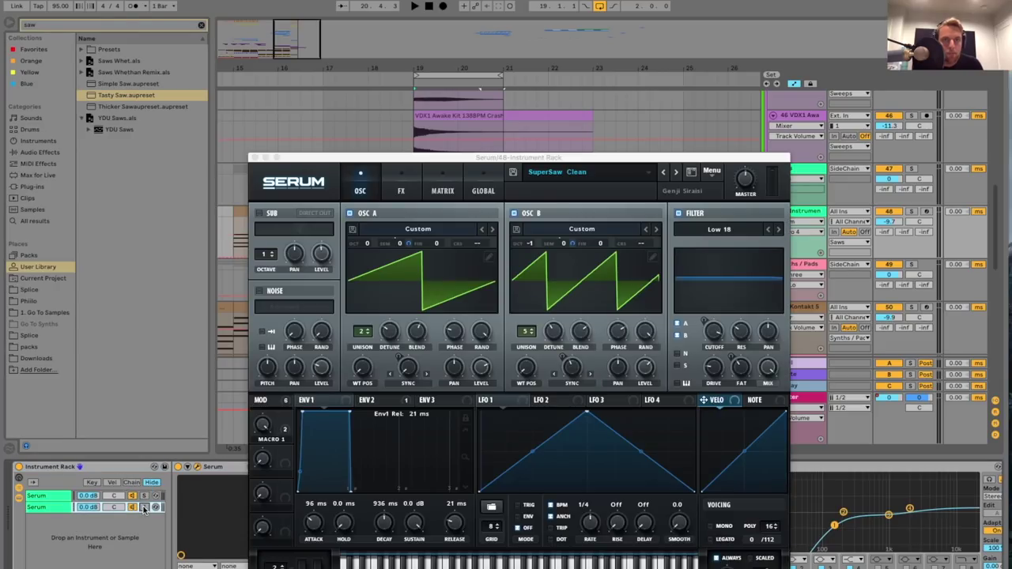
- Audition the added saw chain in the drop loop and close its Serum window
key(space)
click(145, 509)
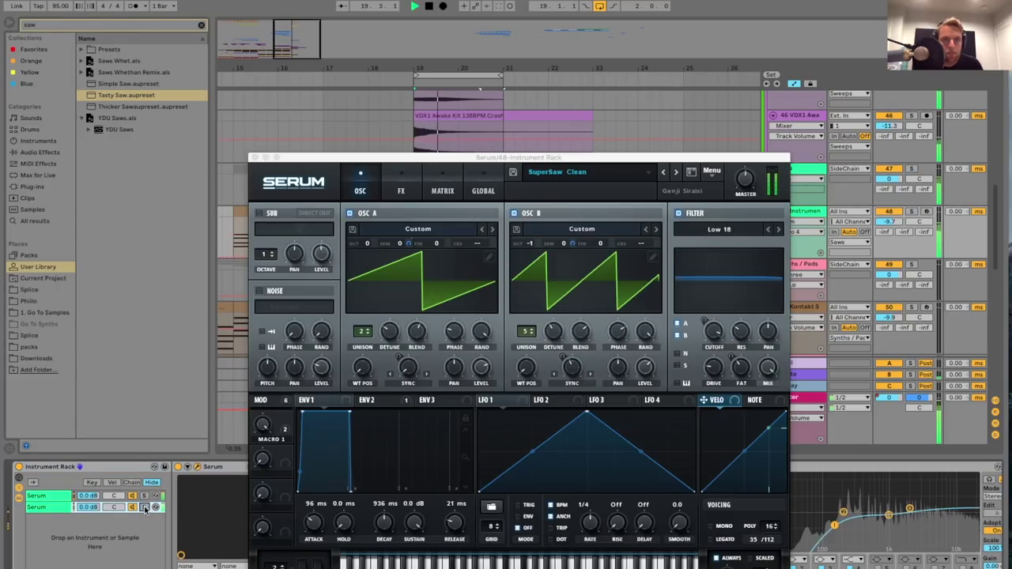
click(255, 158)
double_click(480, 456)
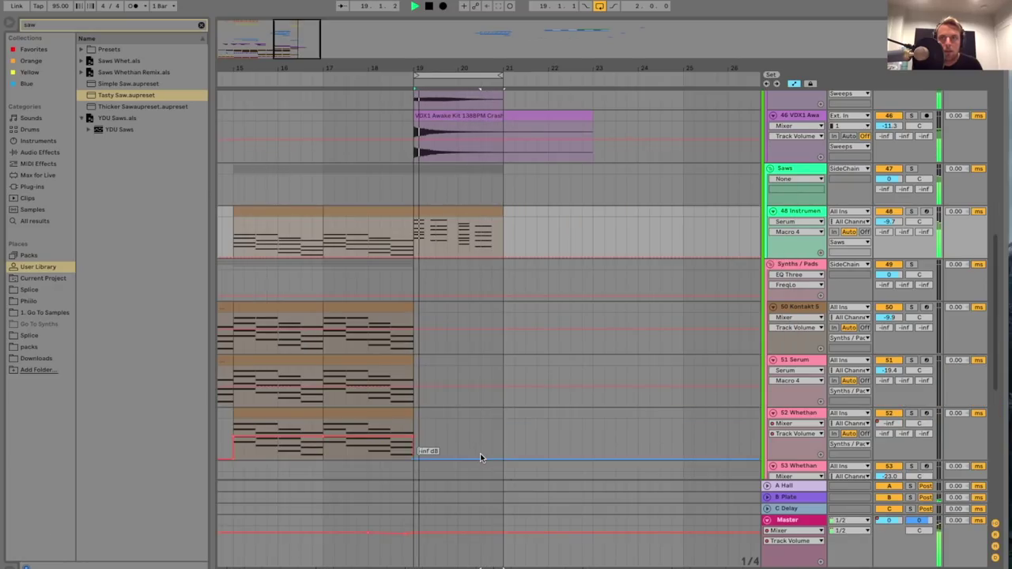
scroll(480, 455, up, 4)
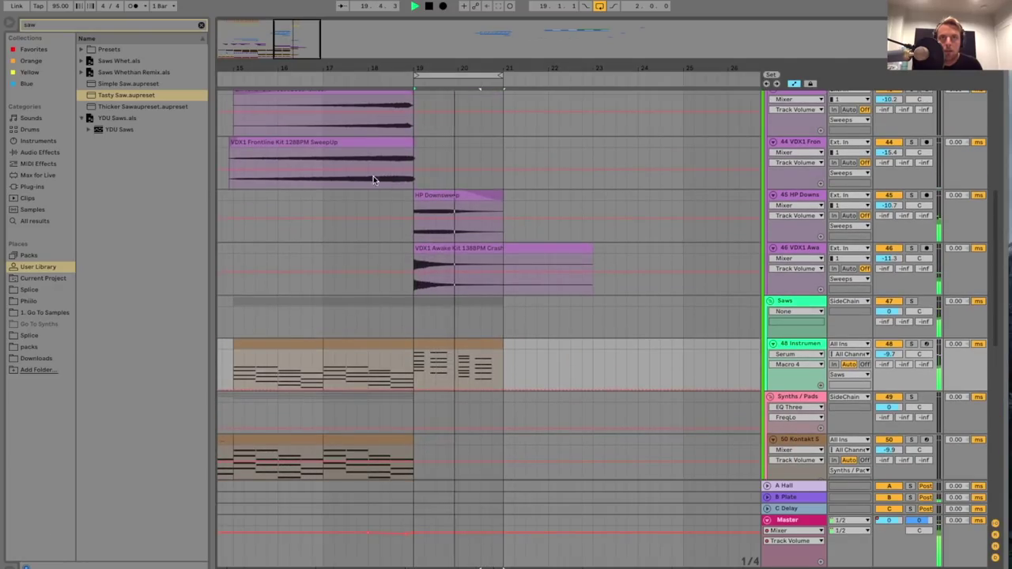
ctrl+scroll(360, 267, down, 3)
scroll(359, 266, up, 3)
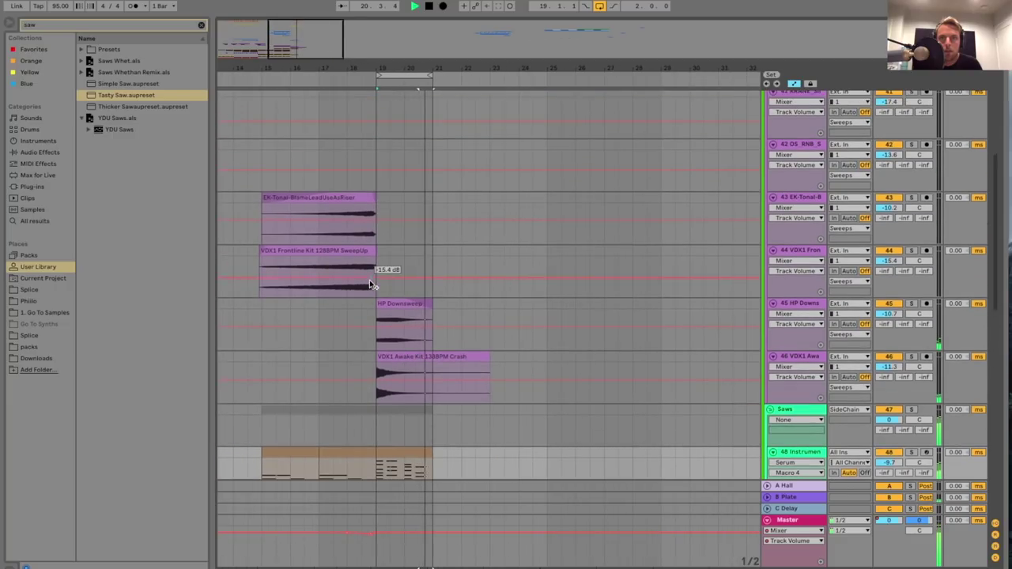
scroll(370, 281, up, 2)
- Unfold the Vox Chops group and duplicate its bar 17 audio and Emin Vocal clips to bar 19
key(space)
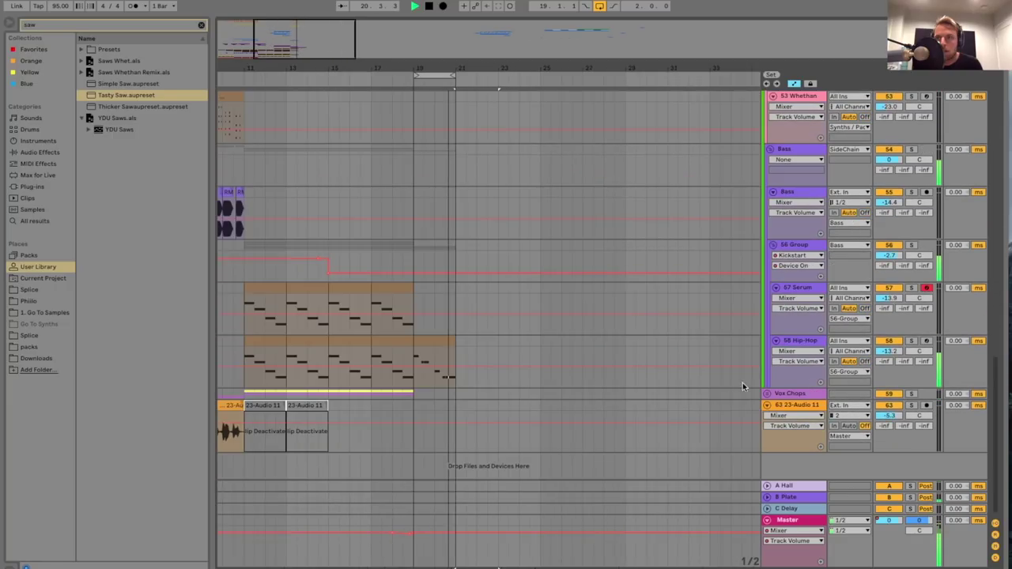
key(space)
click(767, 393)
scroll(458, 339, down, 5)
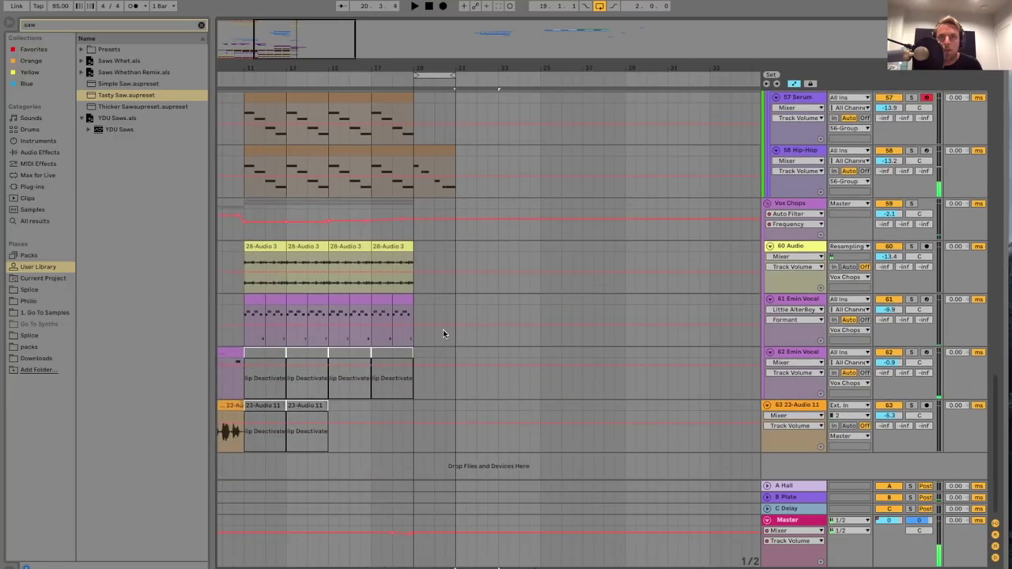
click(380, 247)
shift+click(381, 303)
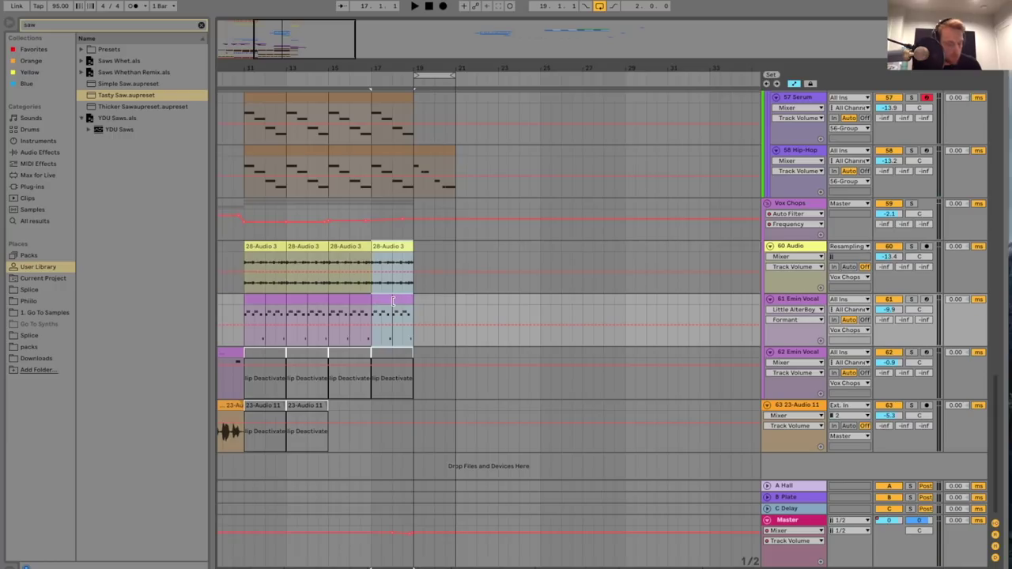
key(ctrl+d)
- Show the Vox Chops group's Auto Filter on/off automation and check its state at bar 19
click(778, 232)
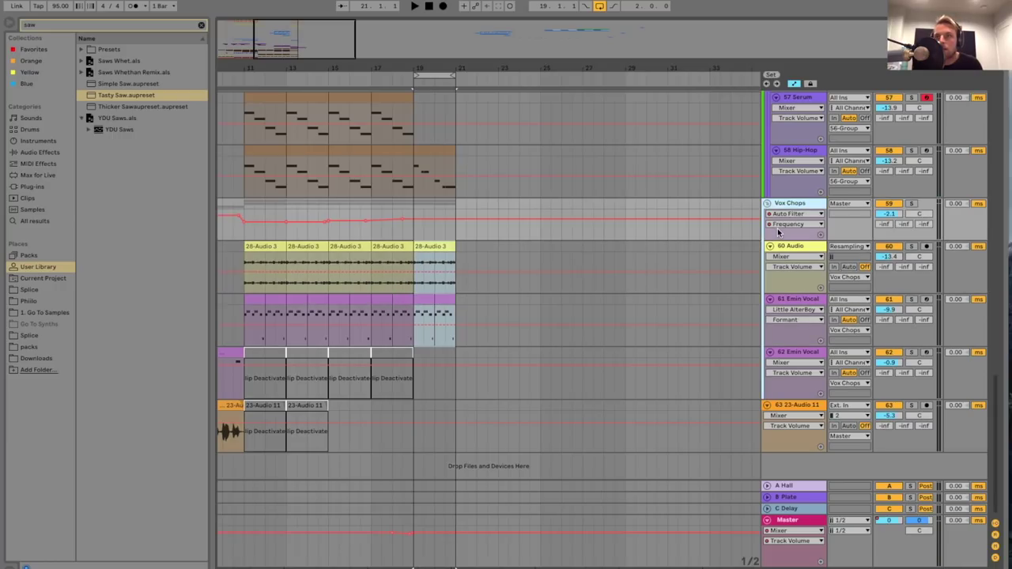
click(784, 226)
click(787, 216)
click(412, 217)
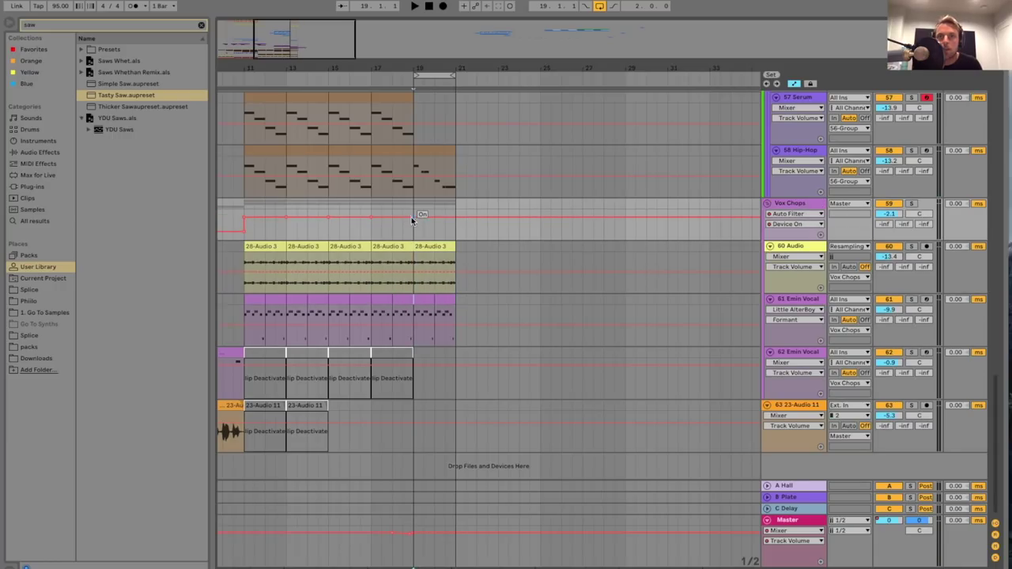
- Lower the Vox Chops group's volume automation to -3.0 dB from bar 19 while the drop plays
key(space)
scroll(687, 145, down, 2)
click(888, 215)
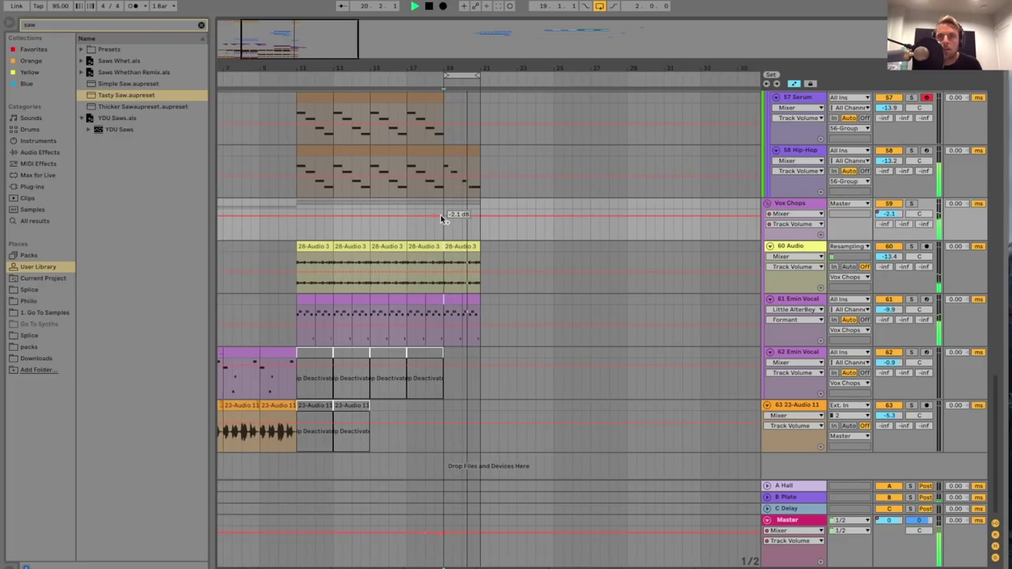
drag(443, 218, 444, 227)
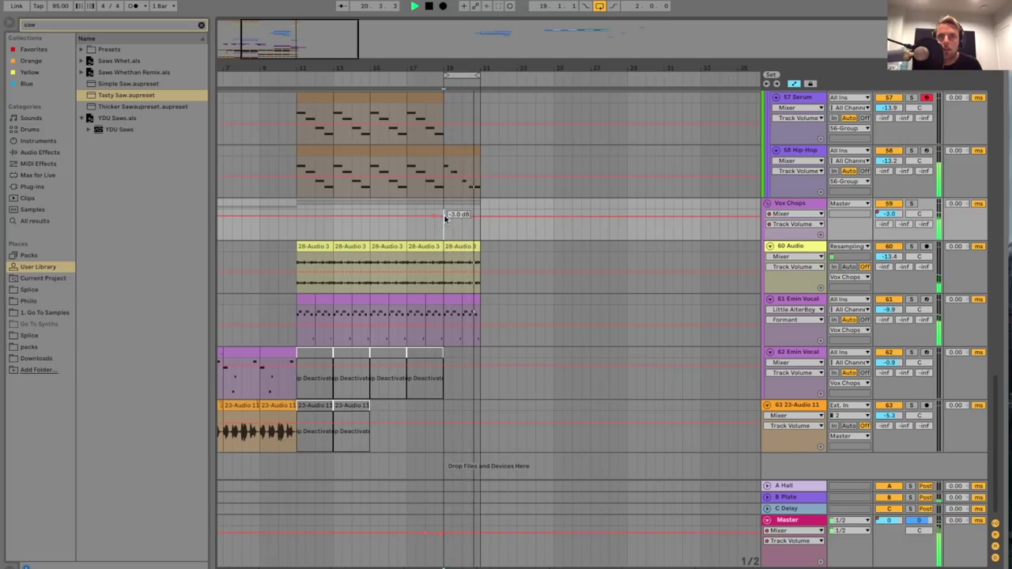
scroll(432, 212, down, 2)
scroll(396, 182, up, 1)
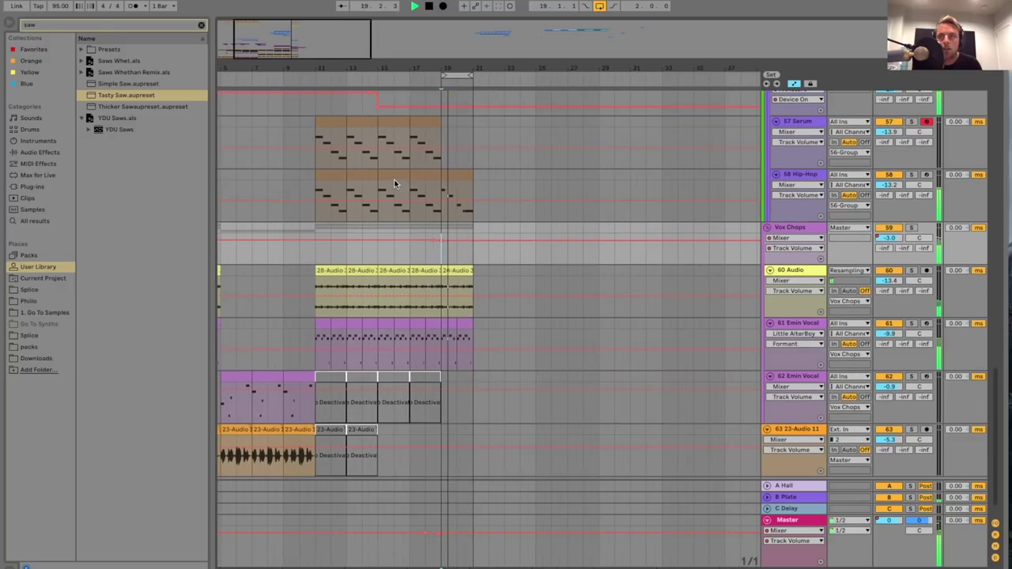
- Copy the 53 Whethan track's bar 9 clip to bar 19 in the drop
scroll(549, 277, up, 8)
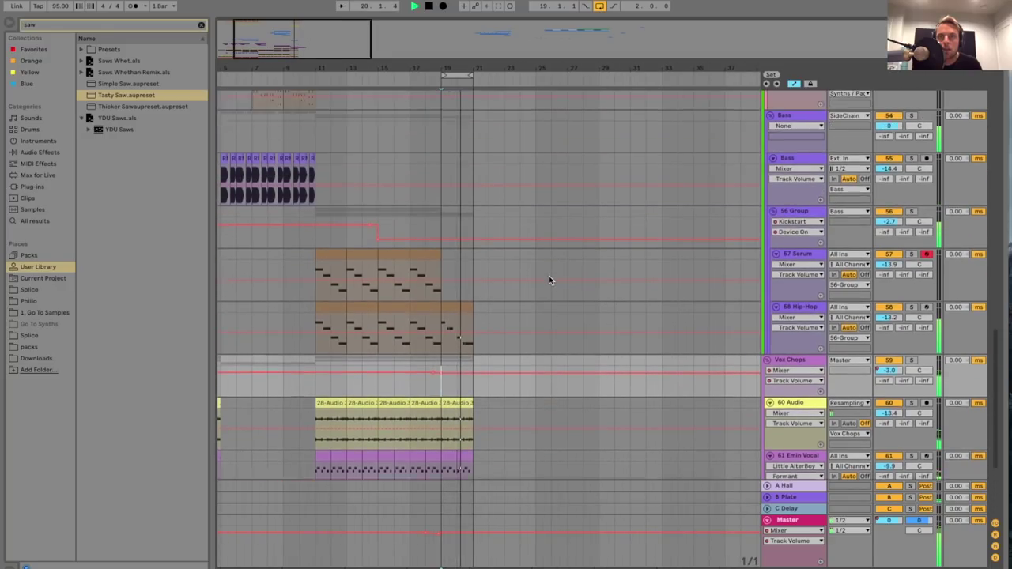
scroll(549, 278, up, 6)
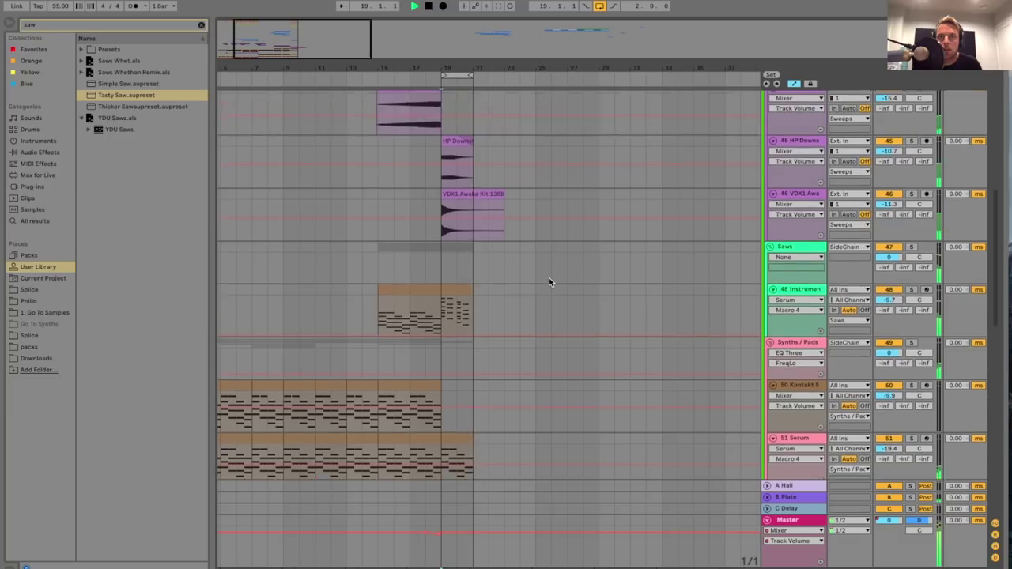
scroll(549, 277, down, 7)
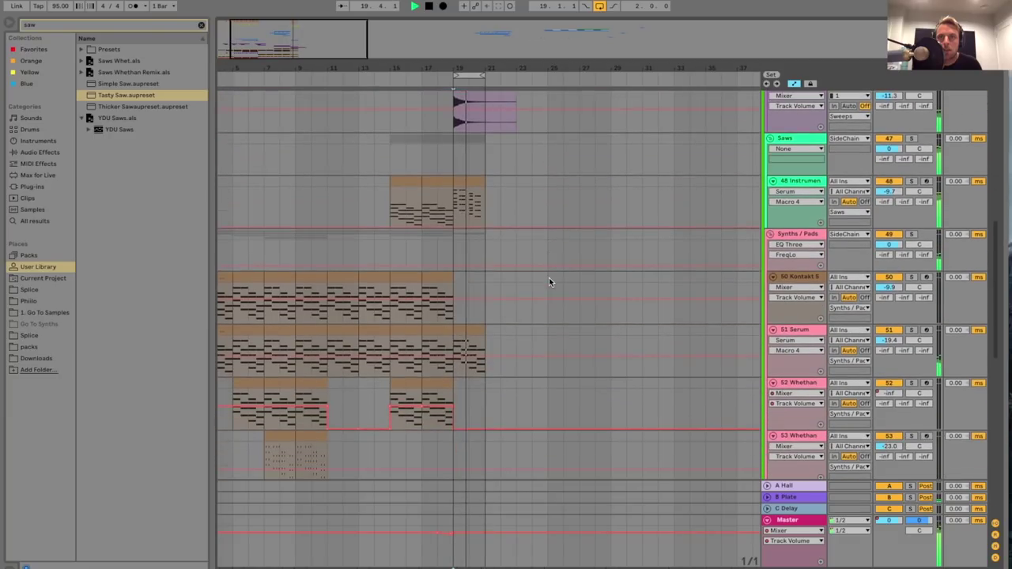
scroll(549, 277, down, 3)
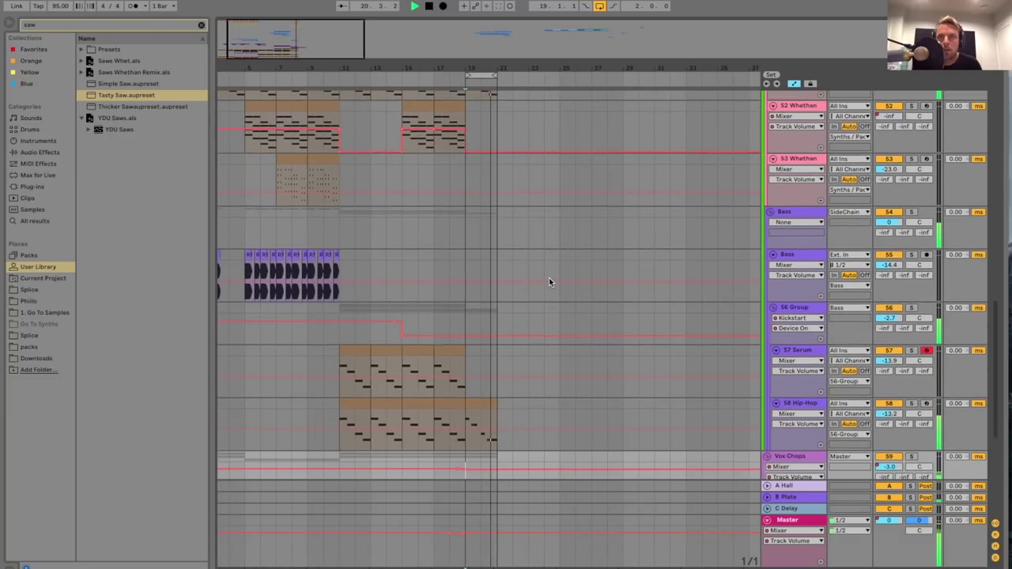
scroll(549, 278, up, 4)
scroll(503, 278, down, 4)
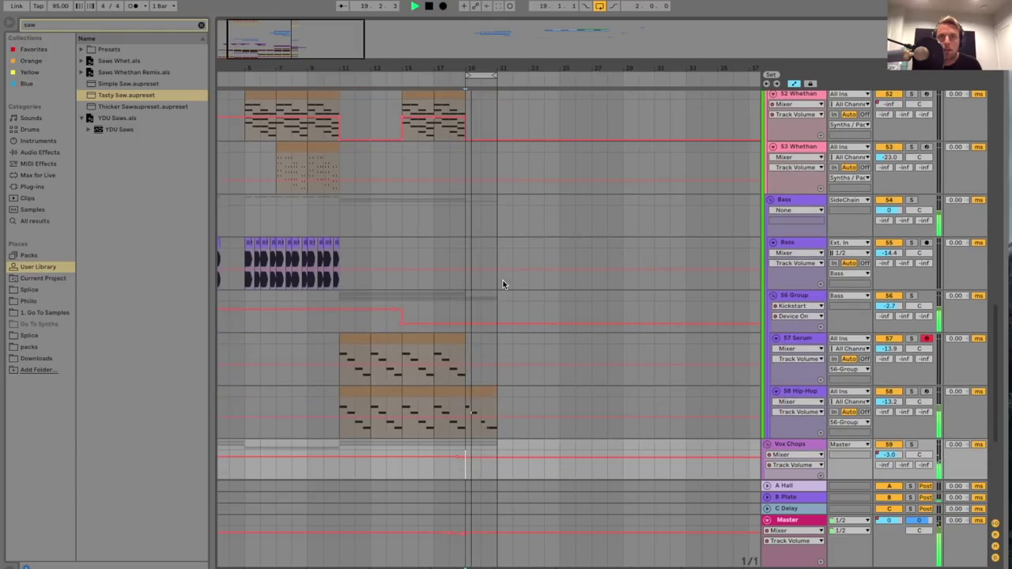
drag(309, 146, 341, 157)
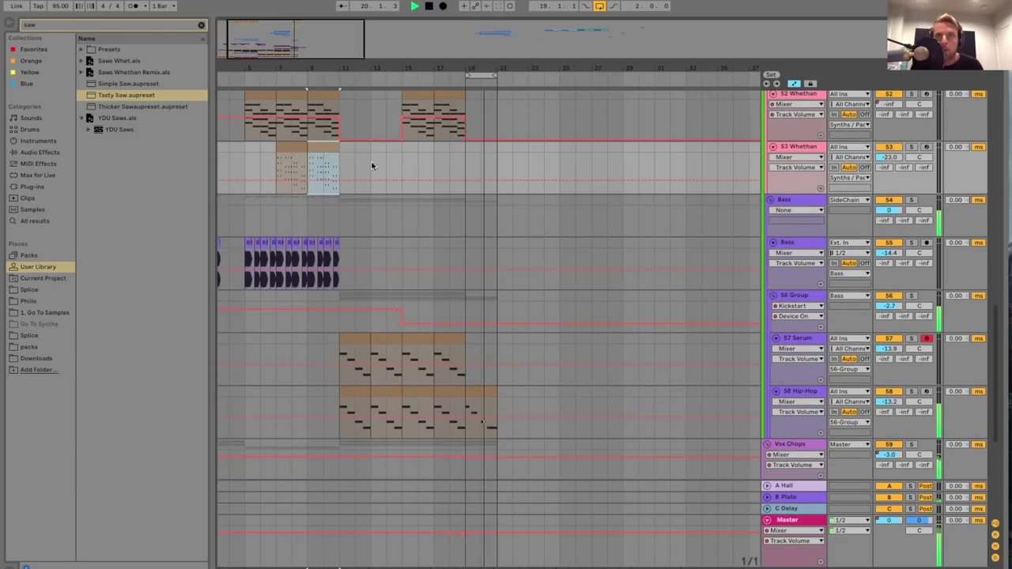
key(ctrl+c)
click(466, 168)
key(ctrl+v)
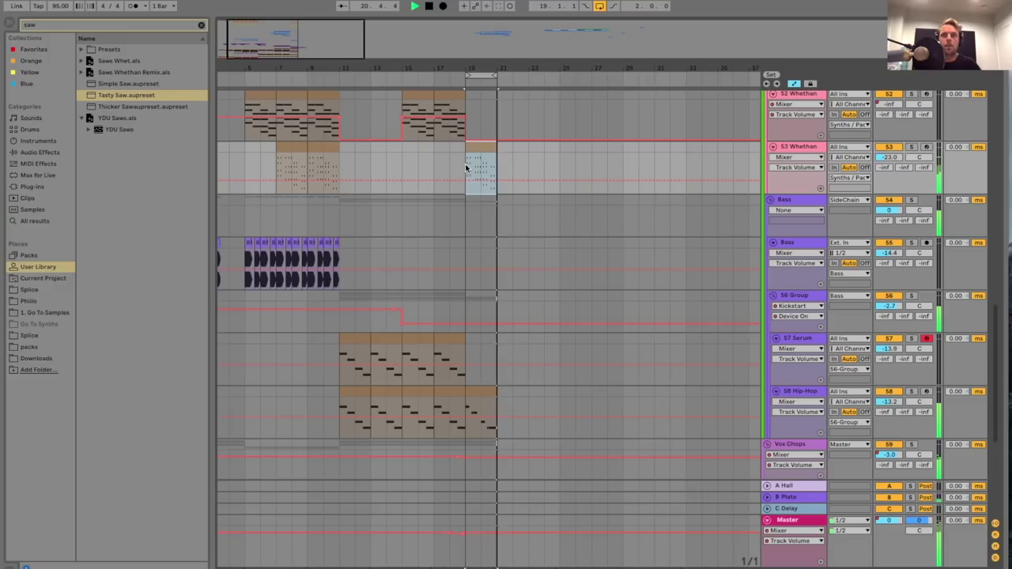
- Audition the drop loop with the added Whethan clip, and play the arrangement from bar 1 into the build-up
drag(332, 56, 333, 51)
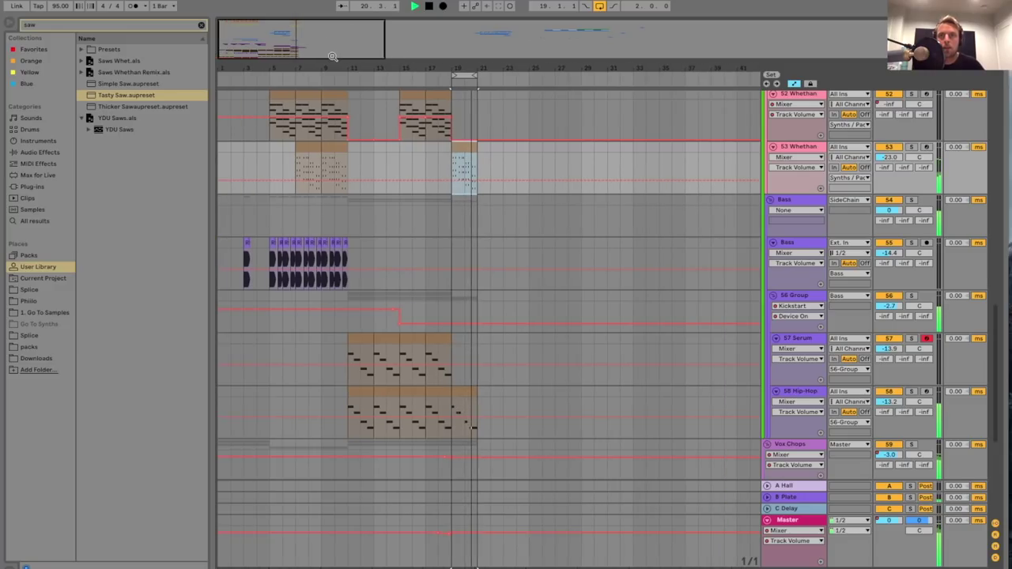
drag(332, 56, 332, 58)
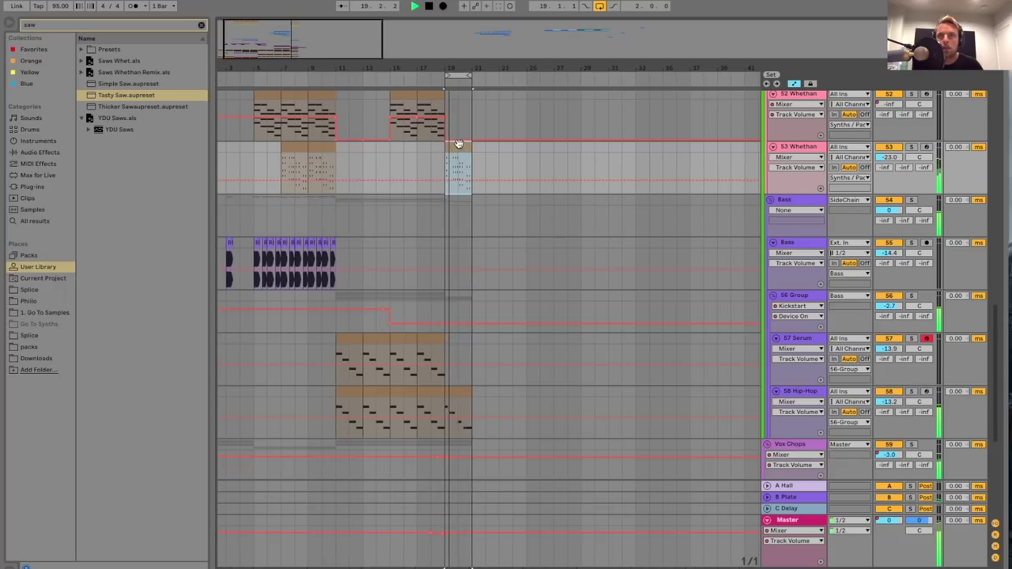
scroll(461, 148, up, 3)
scroll(614, 186, up, 10)
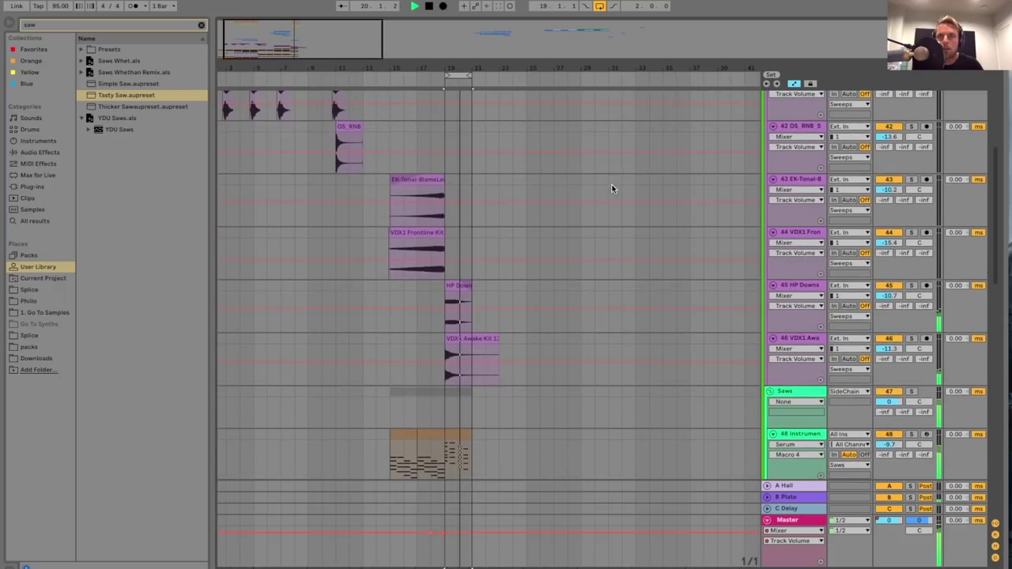
scroll(610, 182, up, 10)
key(space)
drag(272, 68, 288, 174)
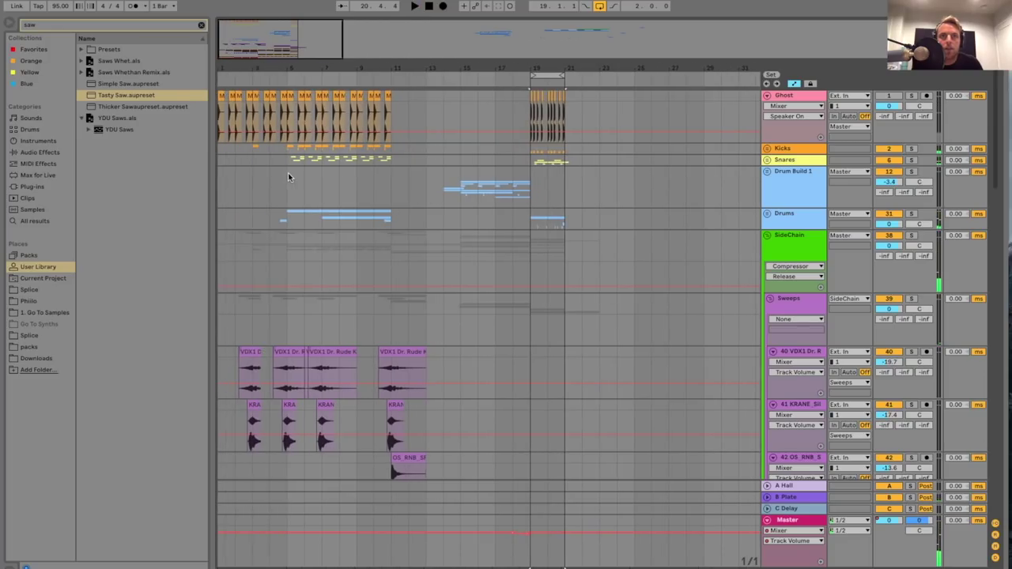
click(222, 187)
key(space)
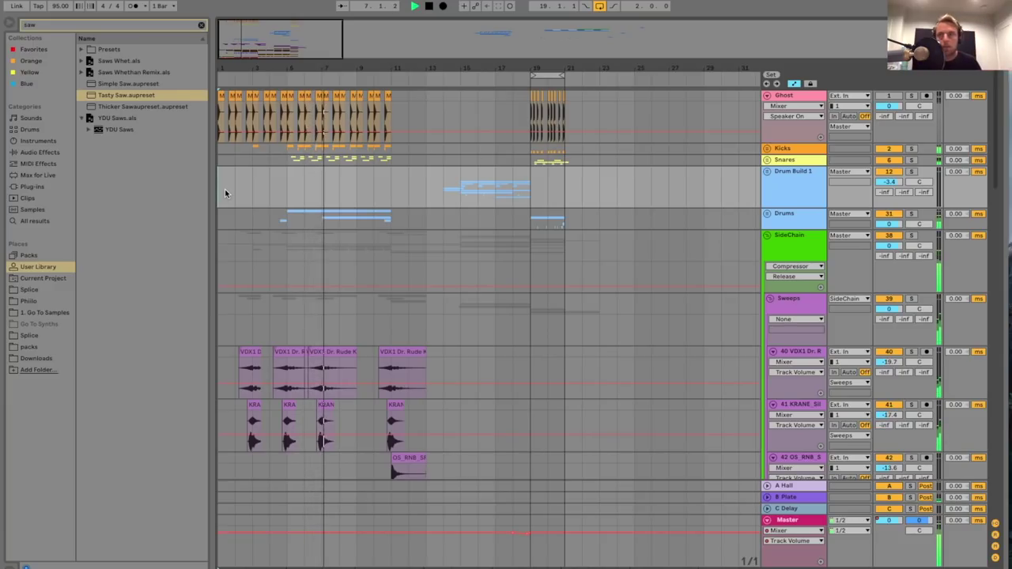
scroll(406, 203, down, 15)
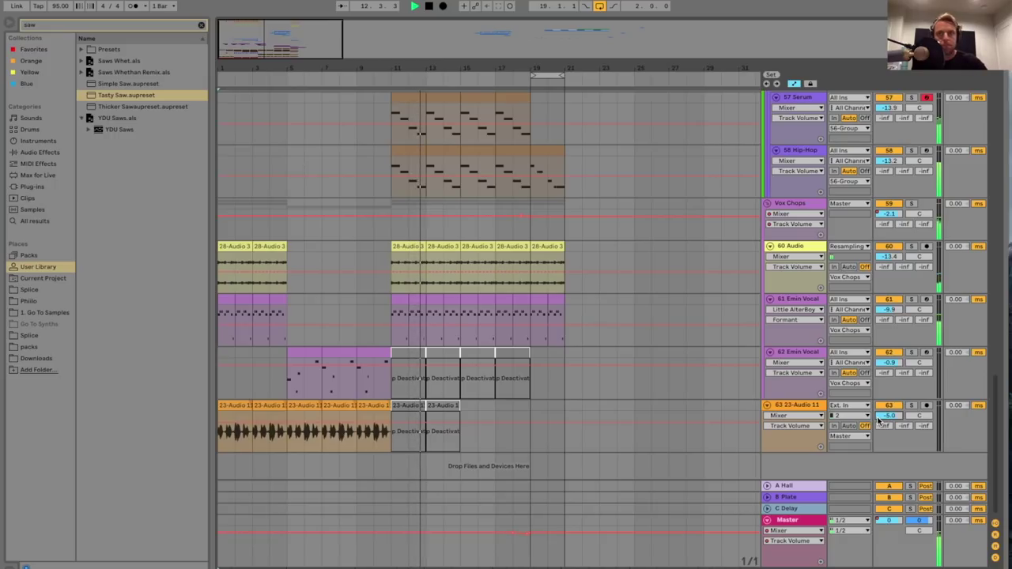
scroll(736, 409, up, 15)
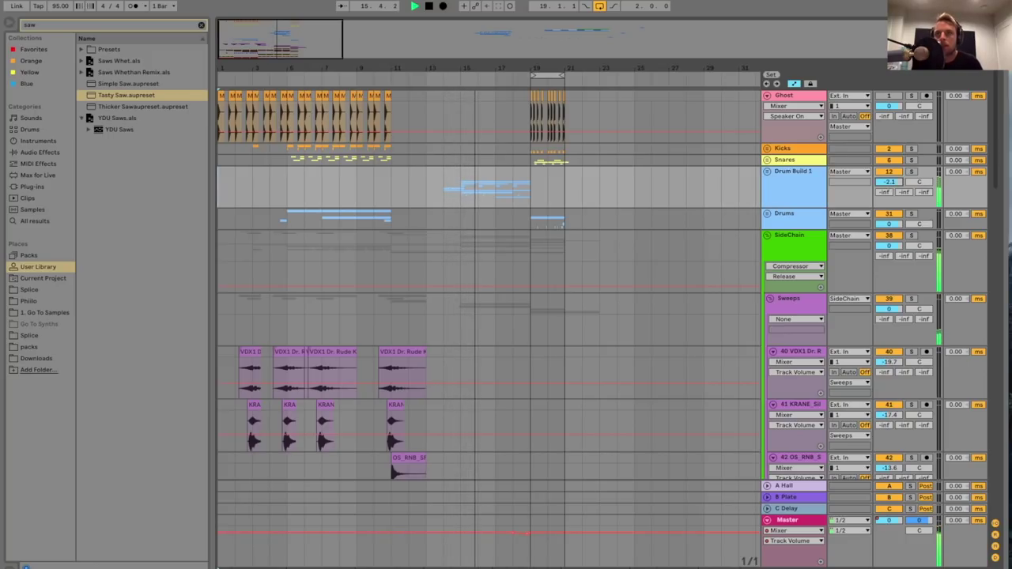
- Lower the 48 Instrument saw track's volume automation to -18.0 dB through the build-up, up to bar 19
scroll(749, 236, down, 10)
key(space)
scroll(749, 233, down, 4)
scroll(783, 201, down, 6)
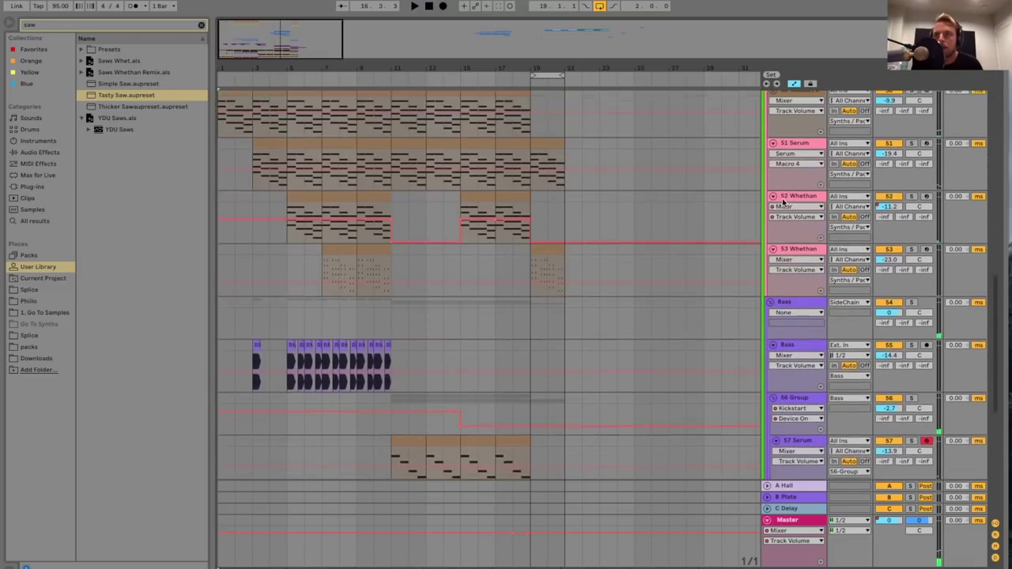
scroll(782, 201, down, 6)
key(space)
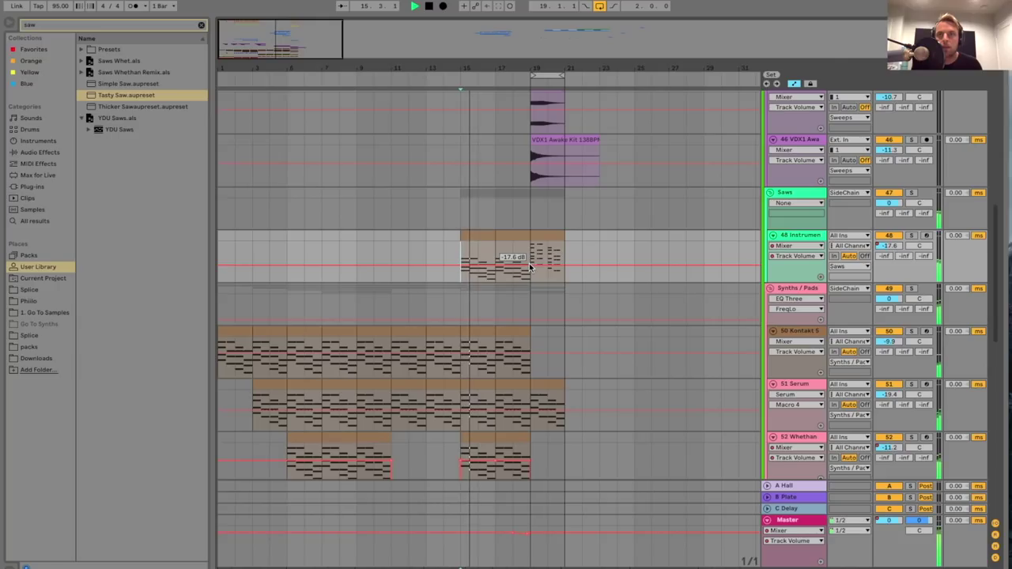
drag(530, 269, 530, 267)
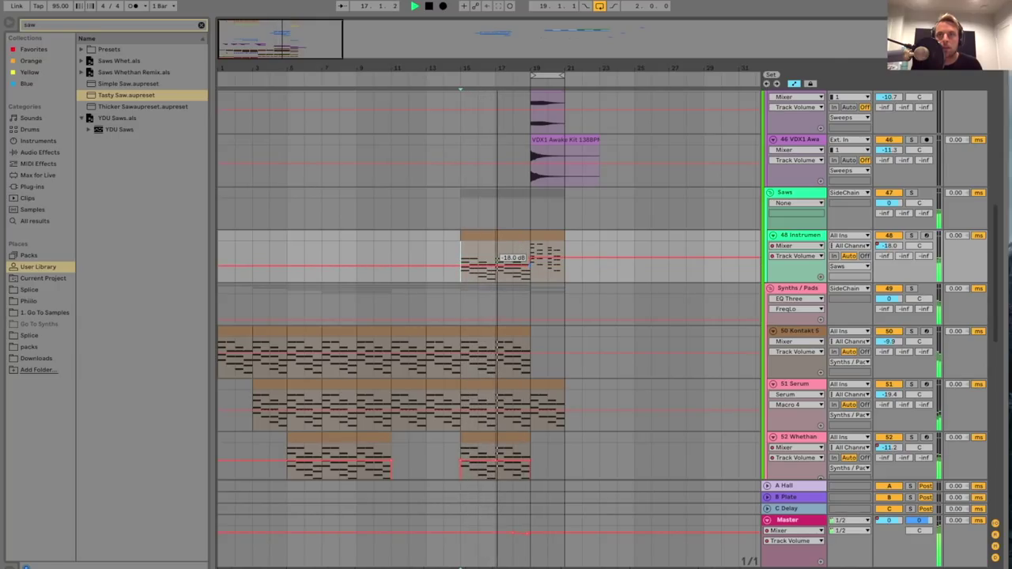
- Play through into the drop and deactivate the bar 19 clip on the 53 Whethan track
scroll(467, 206, down, 2)
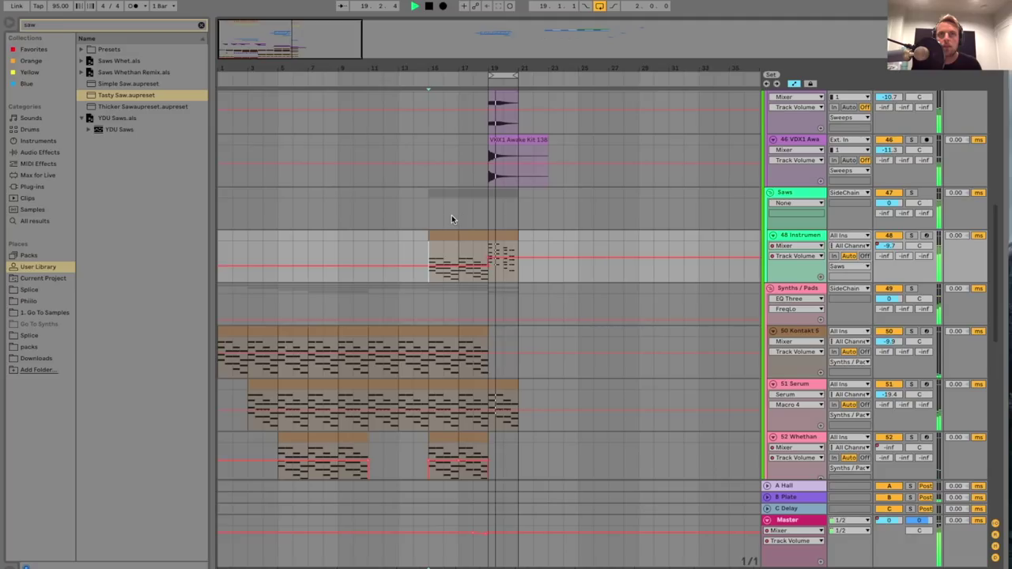
drag(329, 61, 329, 49)
scroll(412, 190, up, 10)
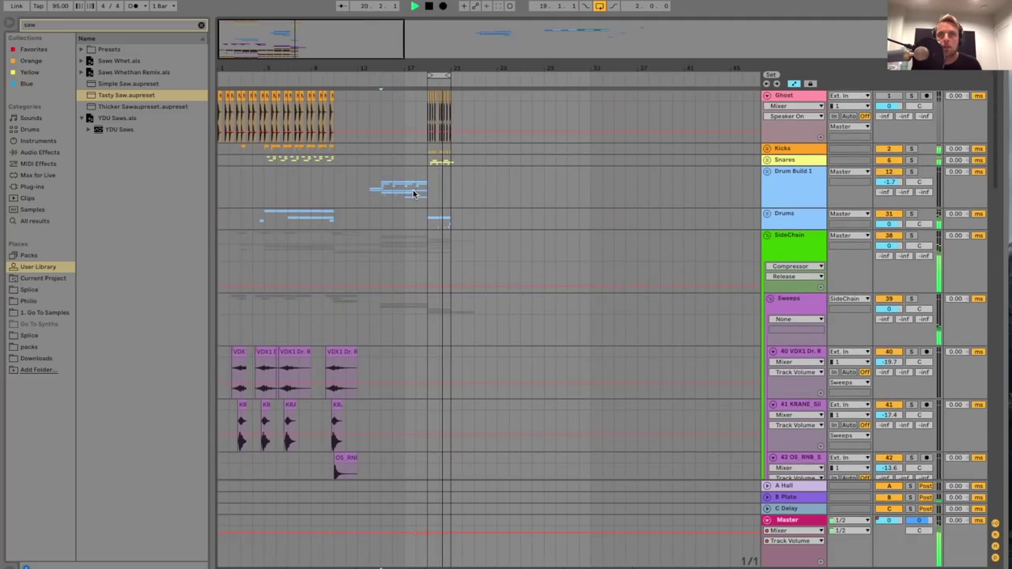
scroll(412, 190, down, 10)
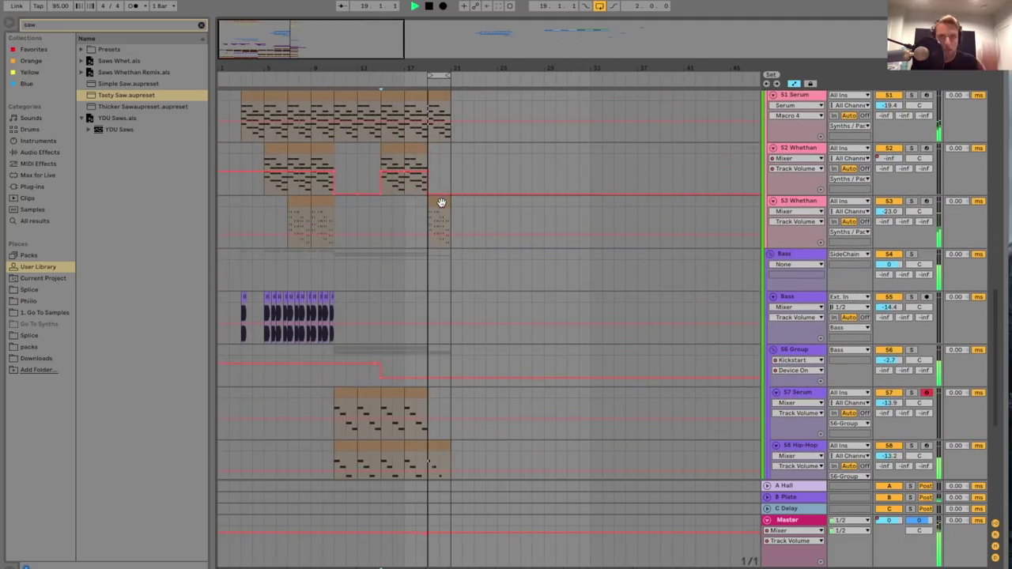
click(440, 202)
- Audition the drop loop without the Whethan clip, check the upper drum and sweep tracks, and stop playback
drag(335, 69, 334, 58)
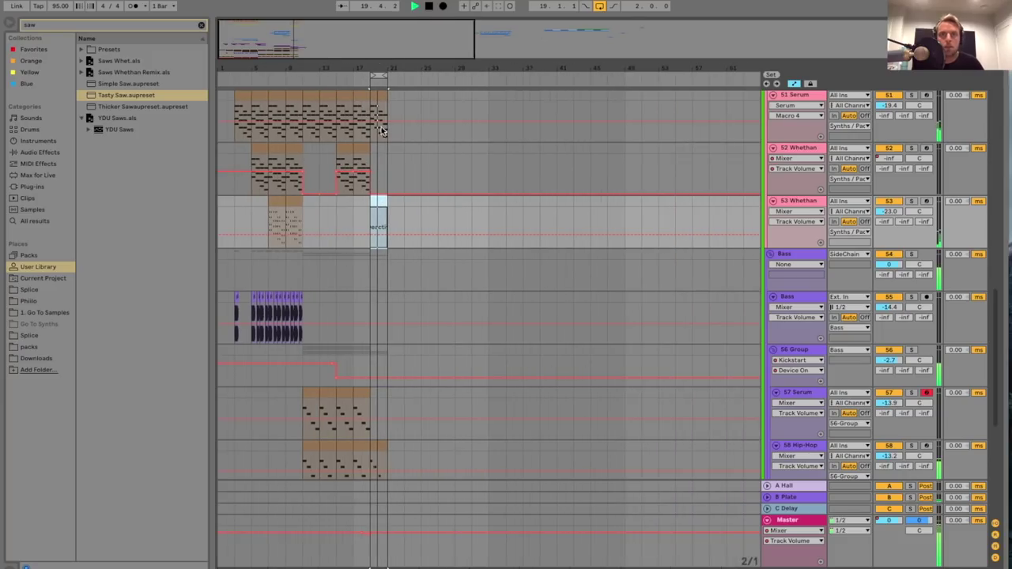
scroll(397, 207, up, 2)
scroll(397, 208, up, 10)
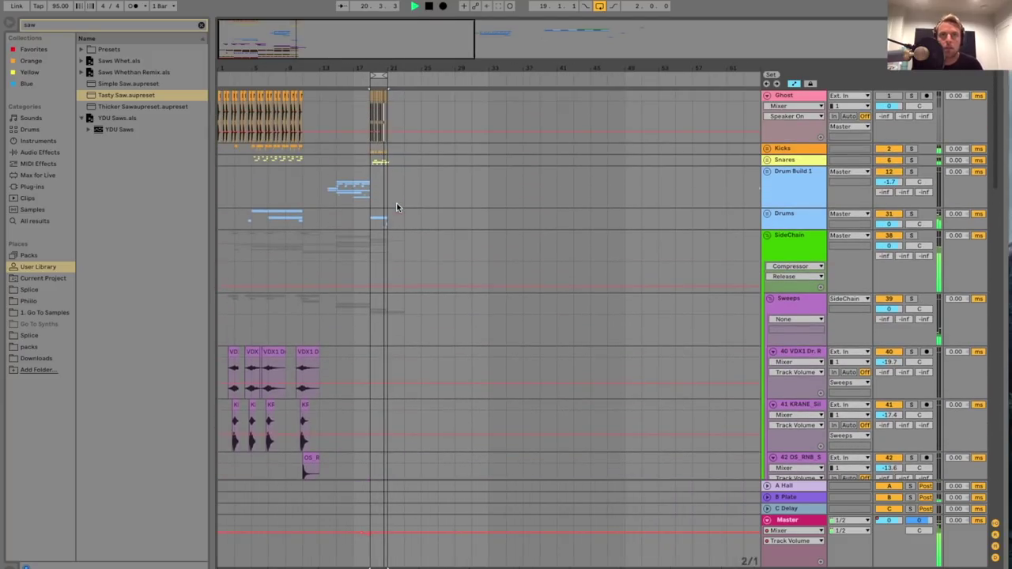
drag(339, 66, 296, 46)
key(space)
scroll(367, 108, left, 3)
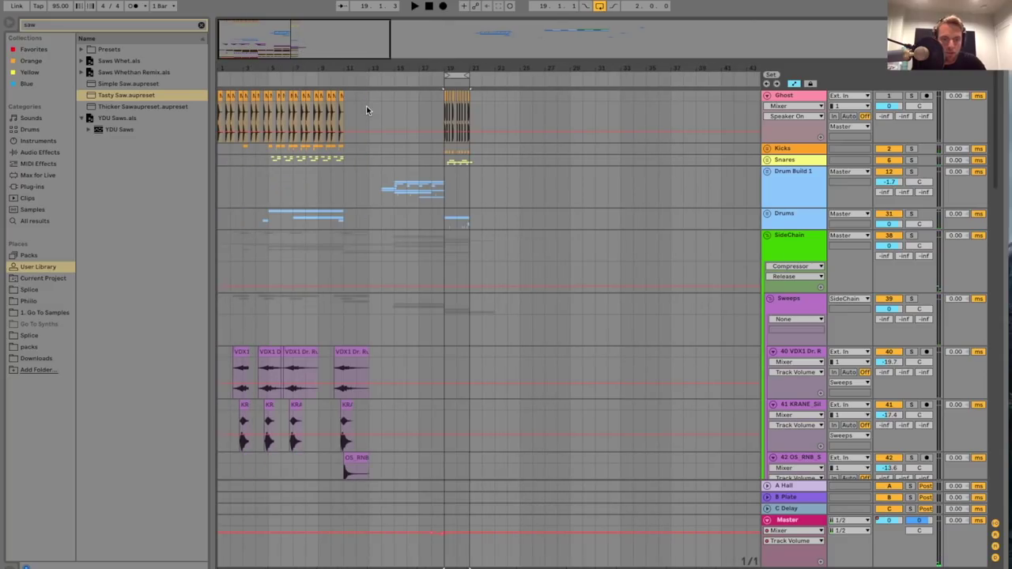